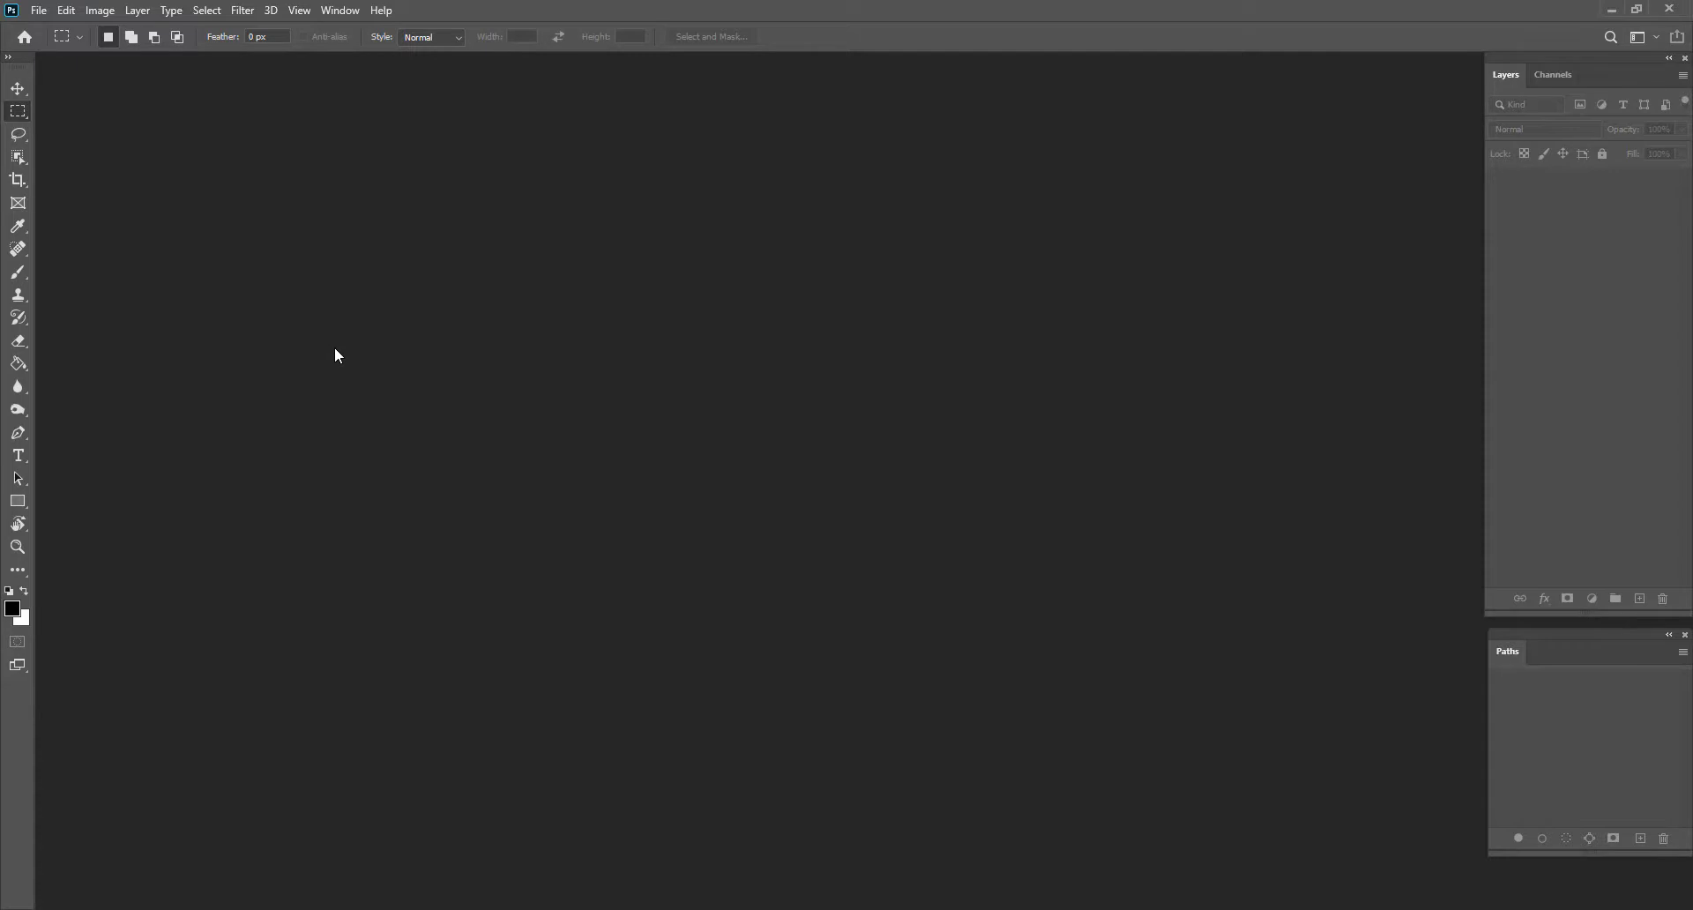
Step: Open T-shirt and Untitled-3 from the Symmetrical Neck joint folder, then view T-shirt.jpg
{"action": "left_click", "coordinate": [40, 11]}
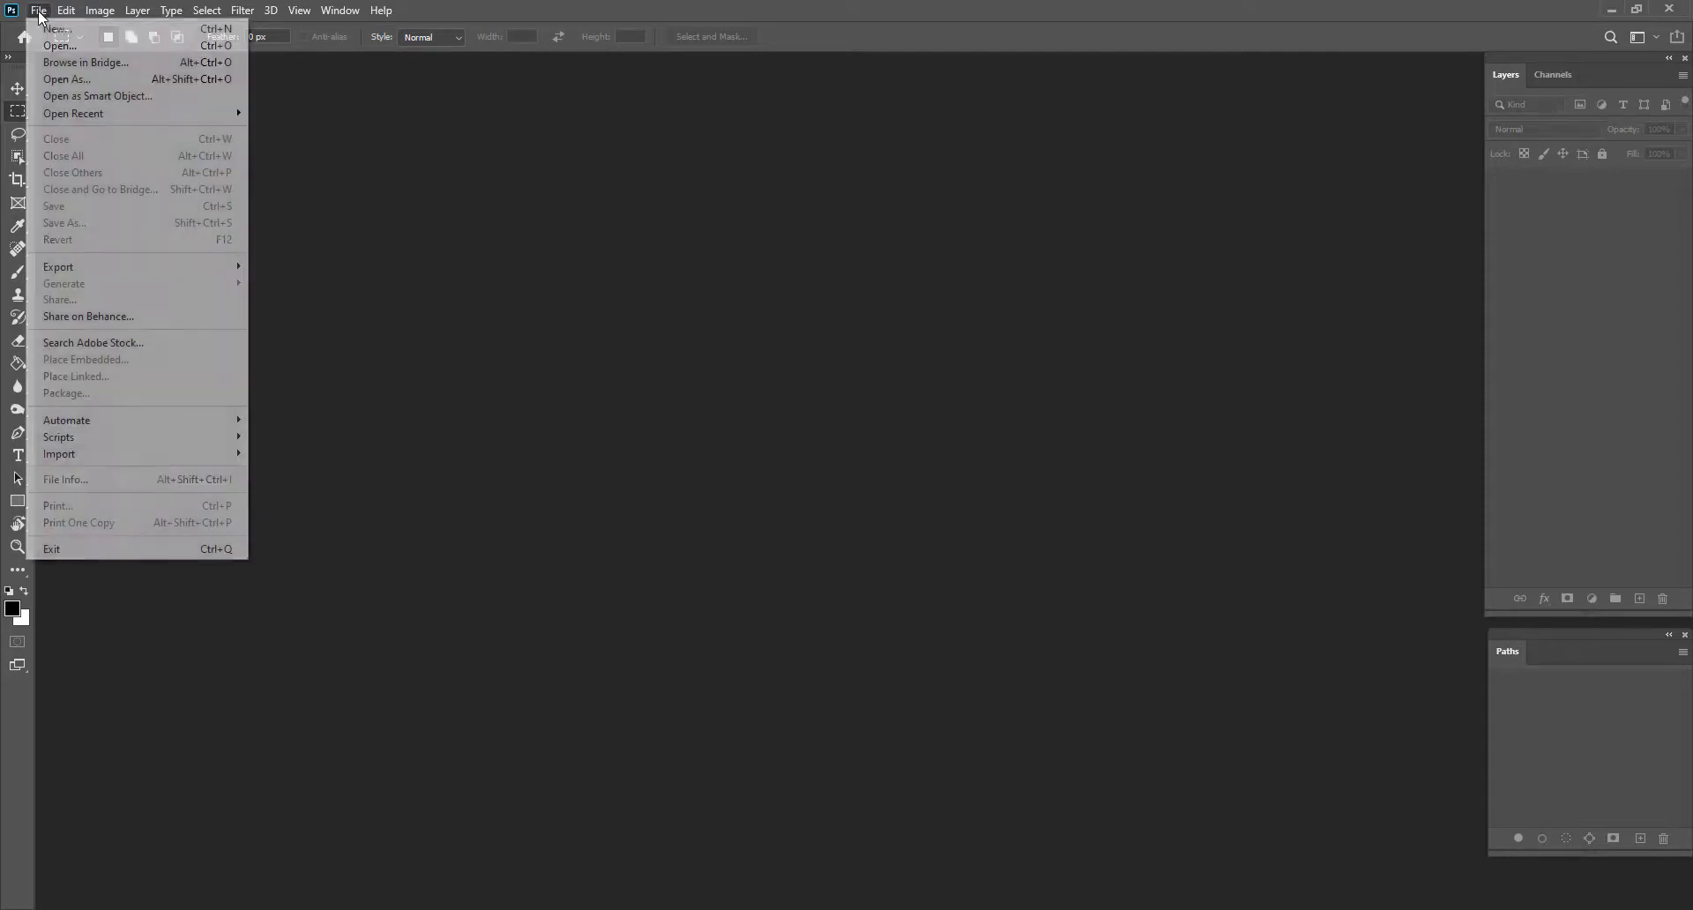
{"action": "left_click", "coordinate": [61, 51]}
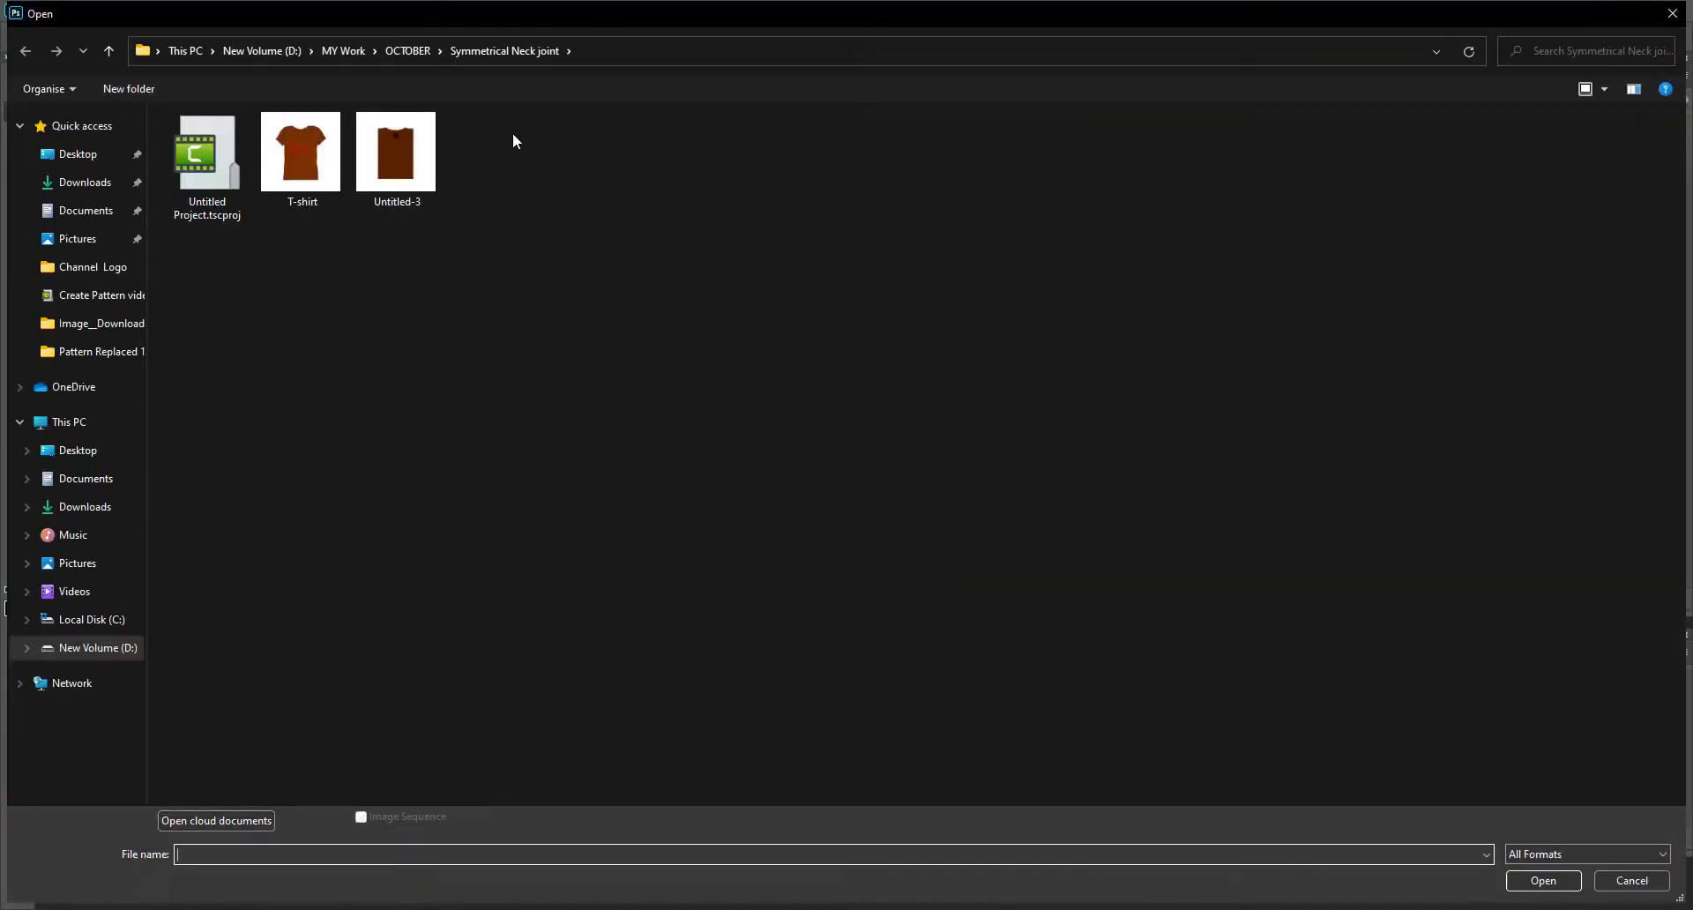
{"action": "left_click_drag", "start_coordinate": [511, 134], "coordinate": [315, 196]}
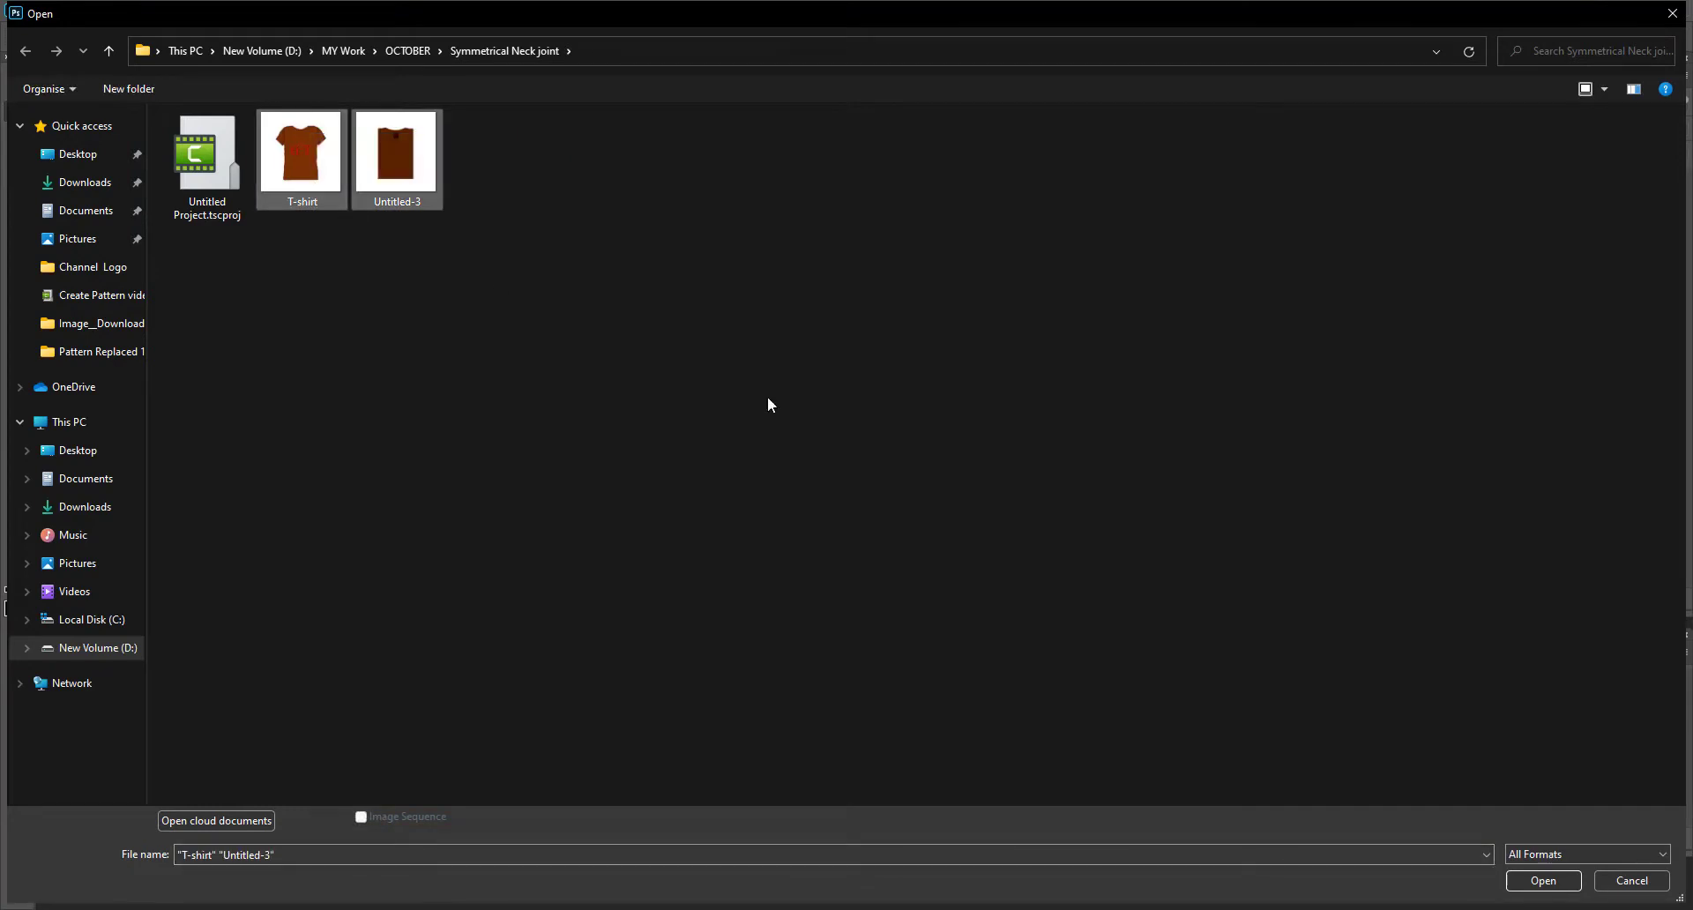
{"action": "left_click", "coordinate": [1543, 882]}
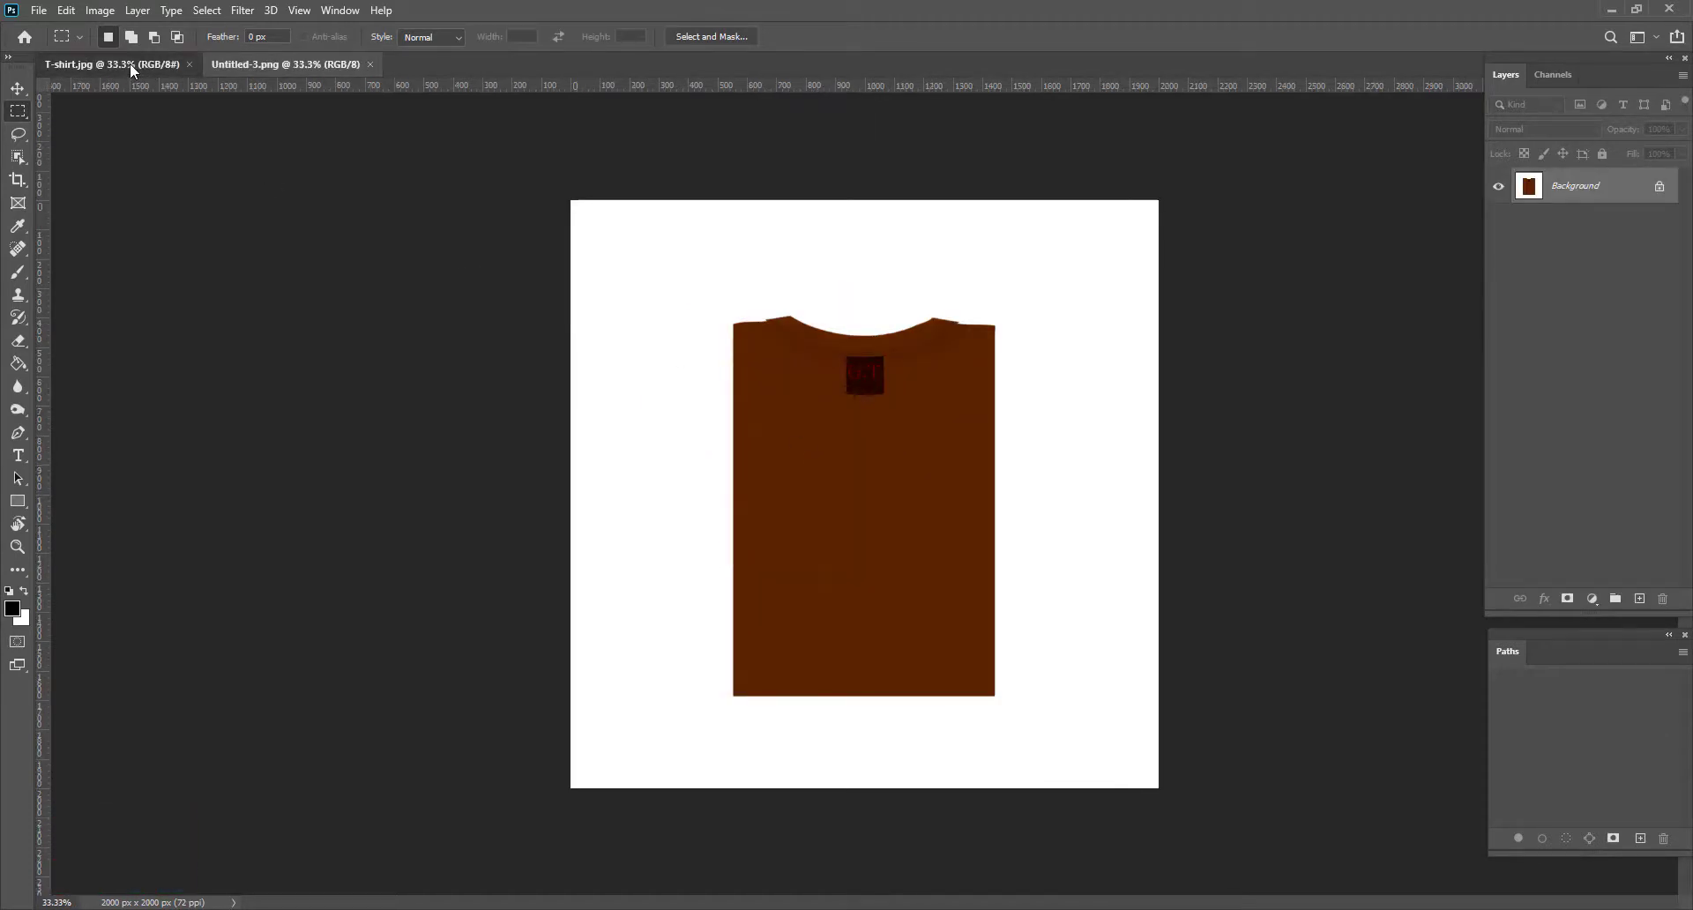
{"action": "left_click", "coordinate": [129, 62]}
Step: Duplicate the T-shirt Background layer onto a new Layer 1 with Ctrl+J
{"action": "left_click", "coordinate": [282, 62]}
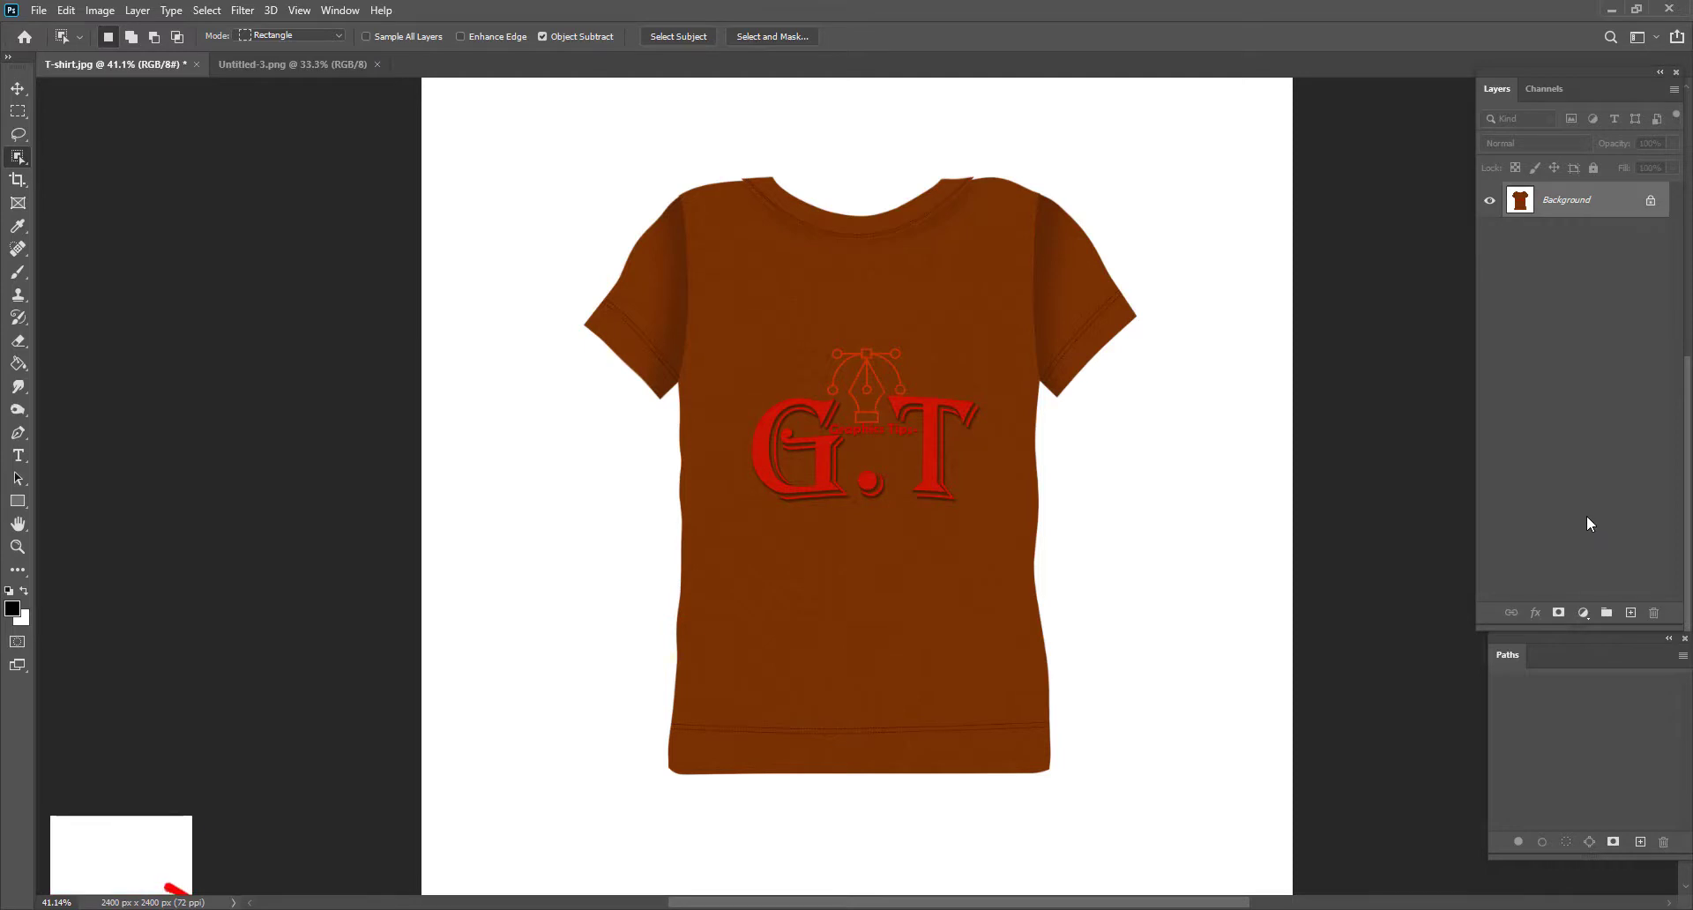
{"action": "key", "text": "ctrl+j"}
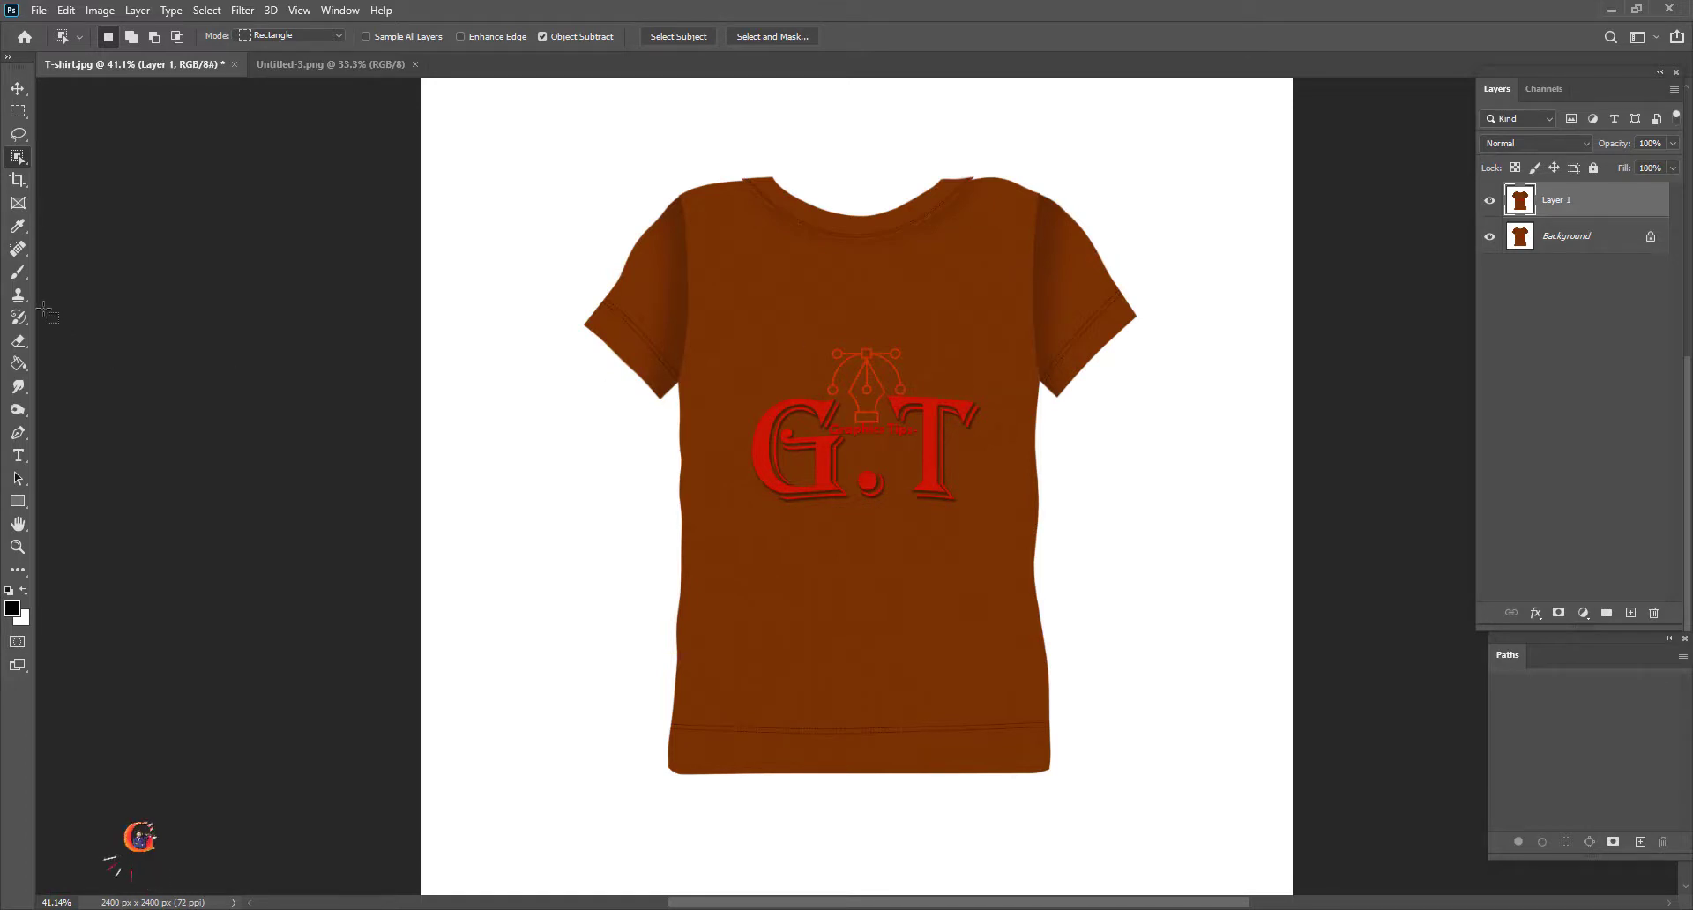
Step: Select the whole shirt on Layer 1 with Object Selection and show its transform centre point
{"action": "right_click", "coordinate": [17, 160]}
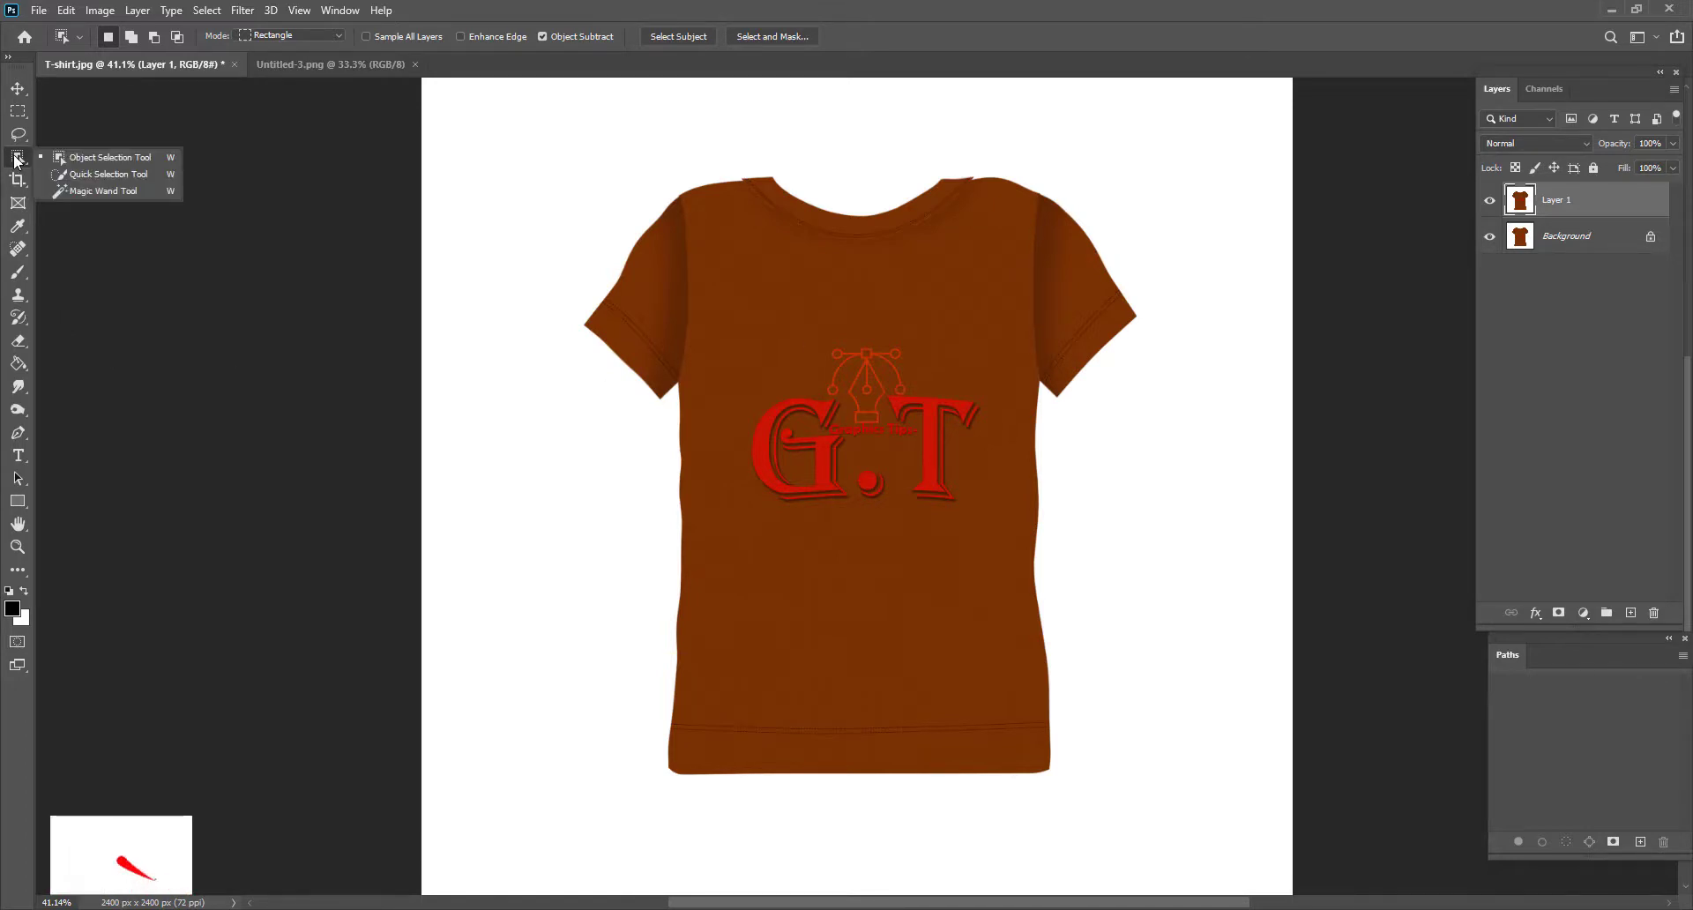
{"action": "left_click", "coordinate": [110, 157]}
{"action": "left_click_drag", "start_coordinate": [550, 129], "coordinate": [1191, 826]}
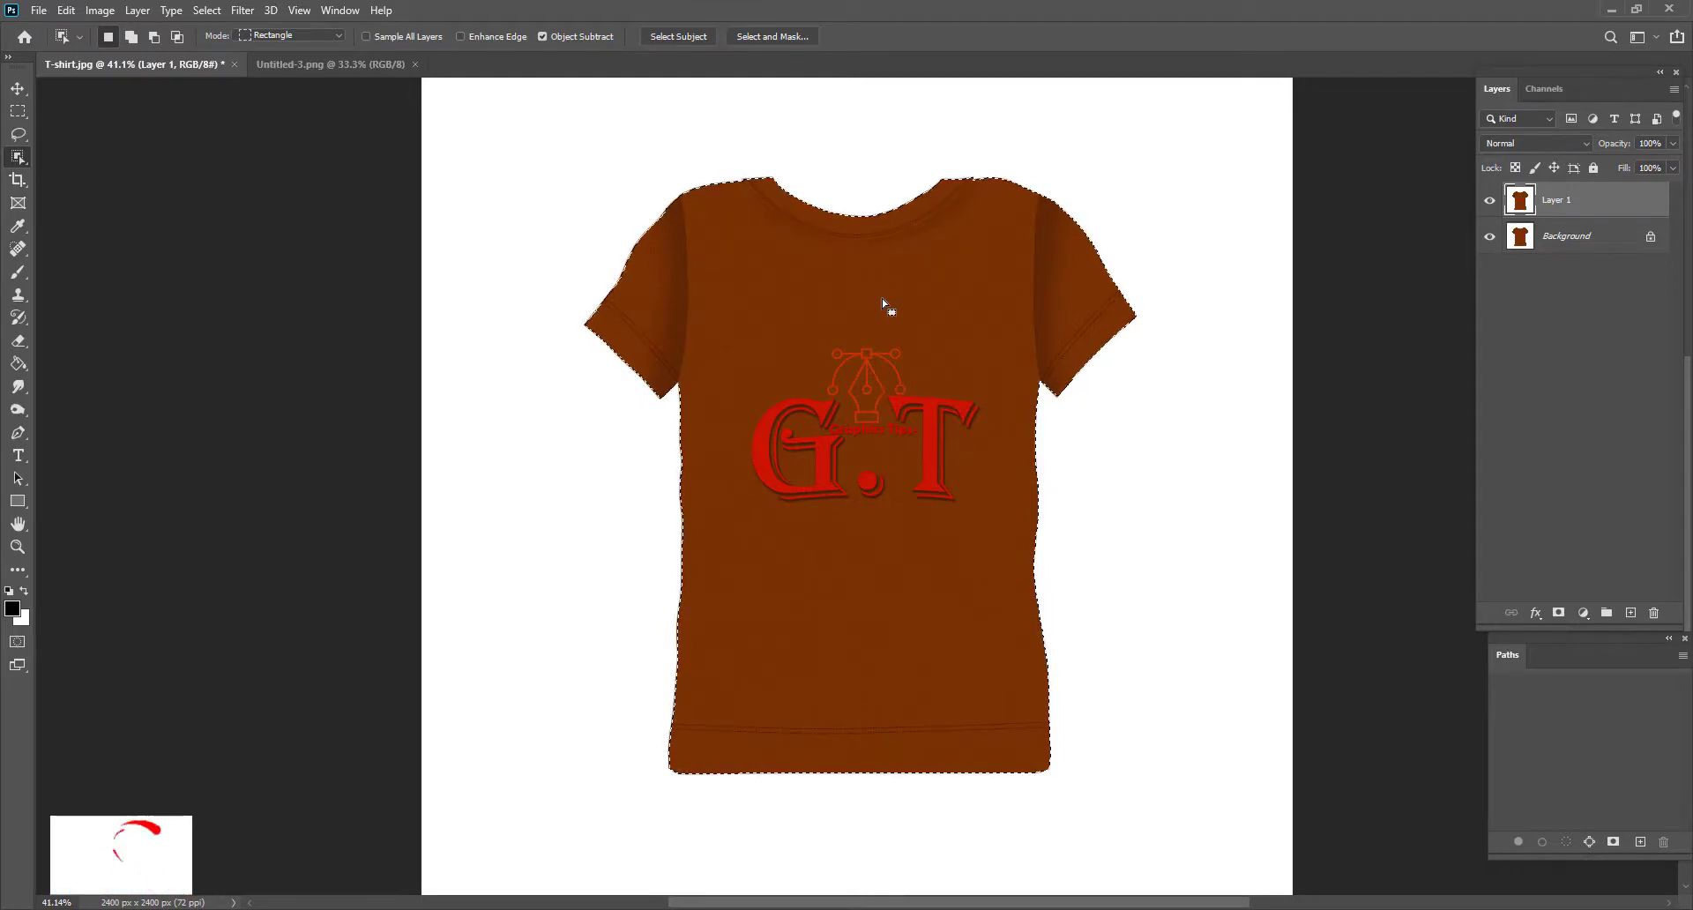
{"action": "key", "text": "ctrl+t"}
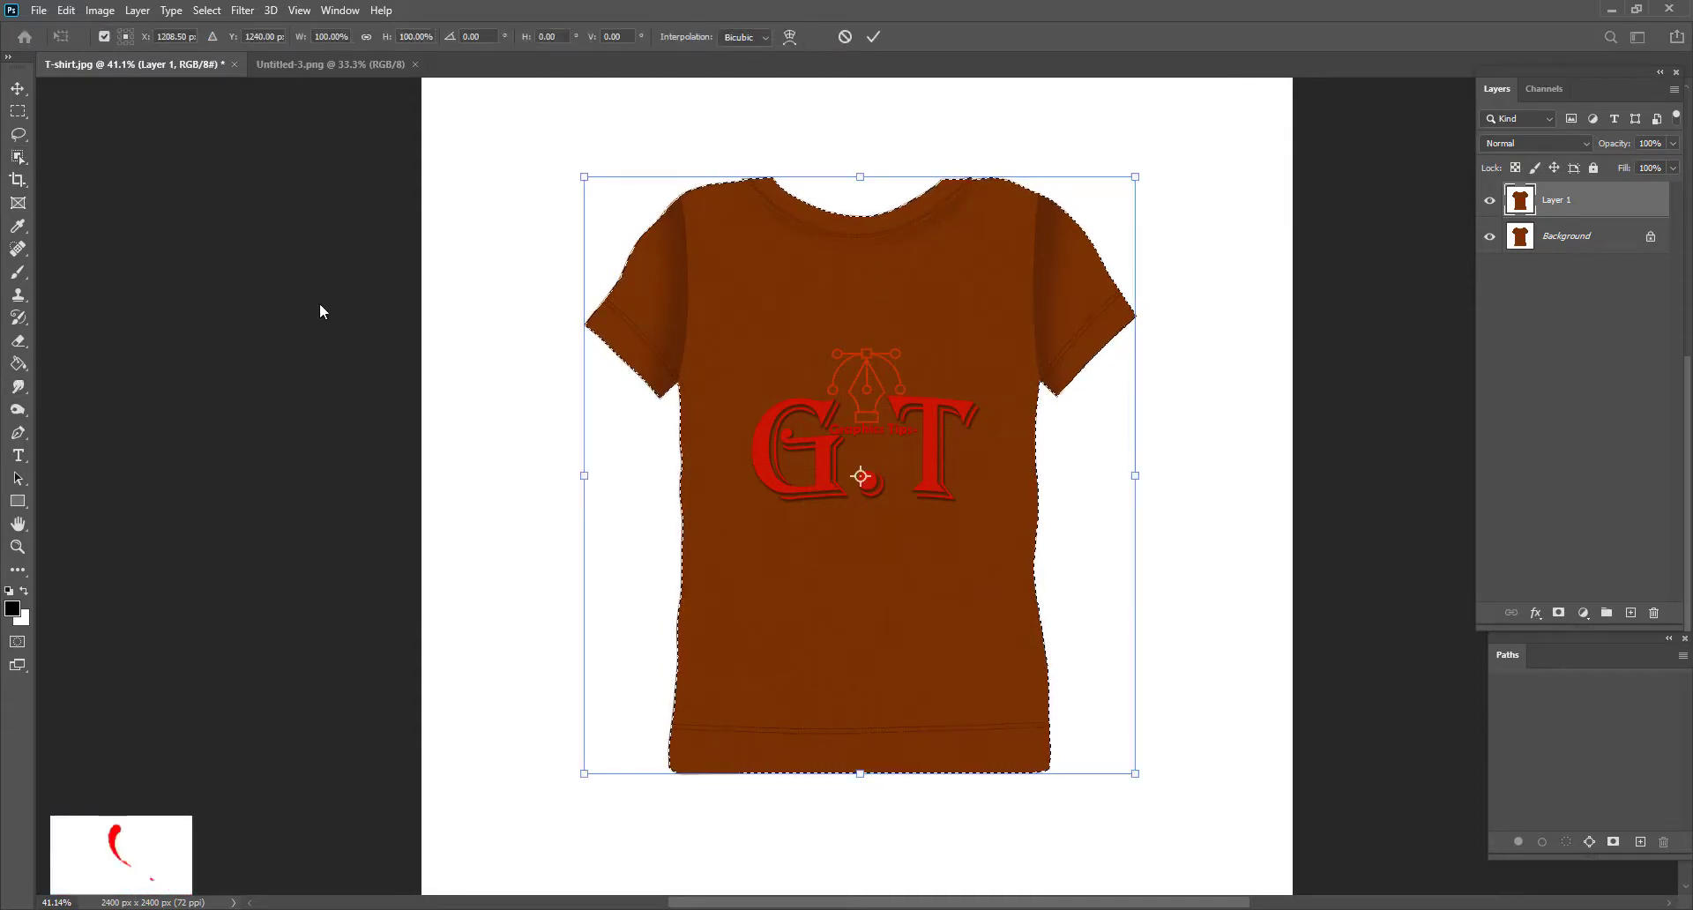
Step: Show rulers, drag a vertical guide to the shirt's centre, and deselect the shirt
{"action": "key", "text": "ctrl+r"}
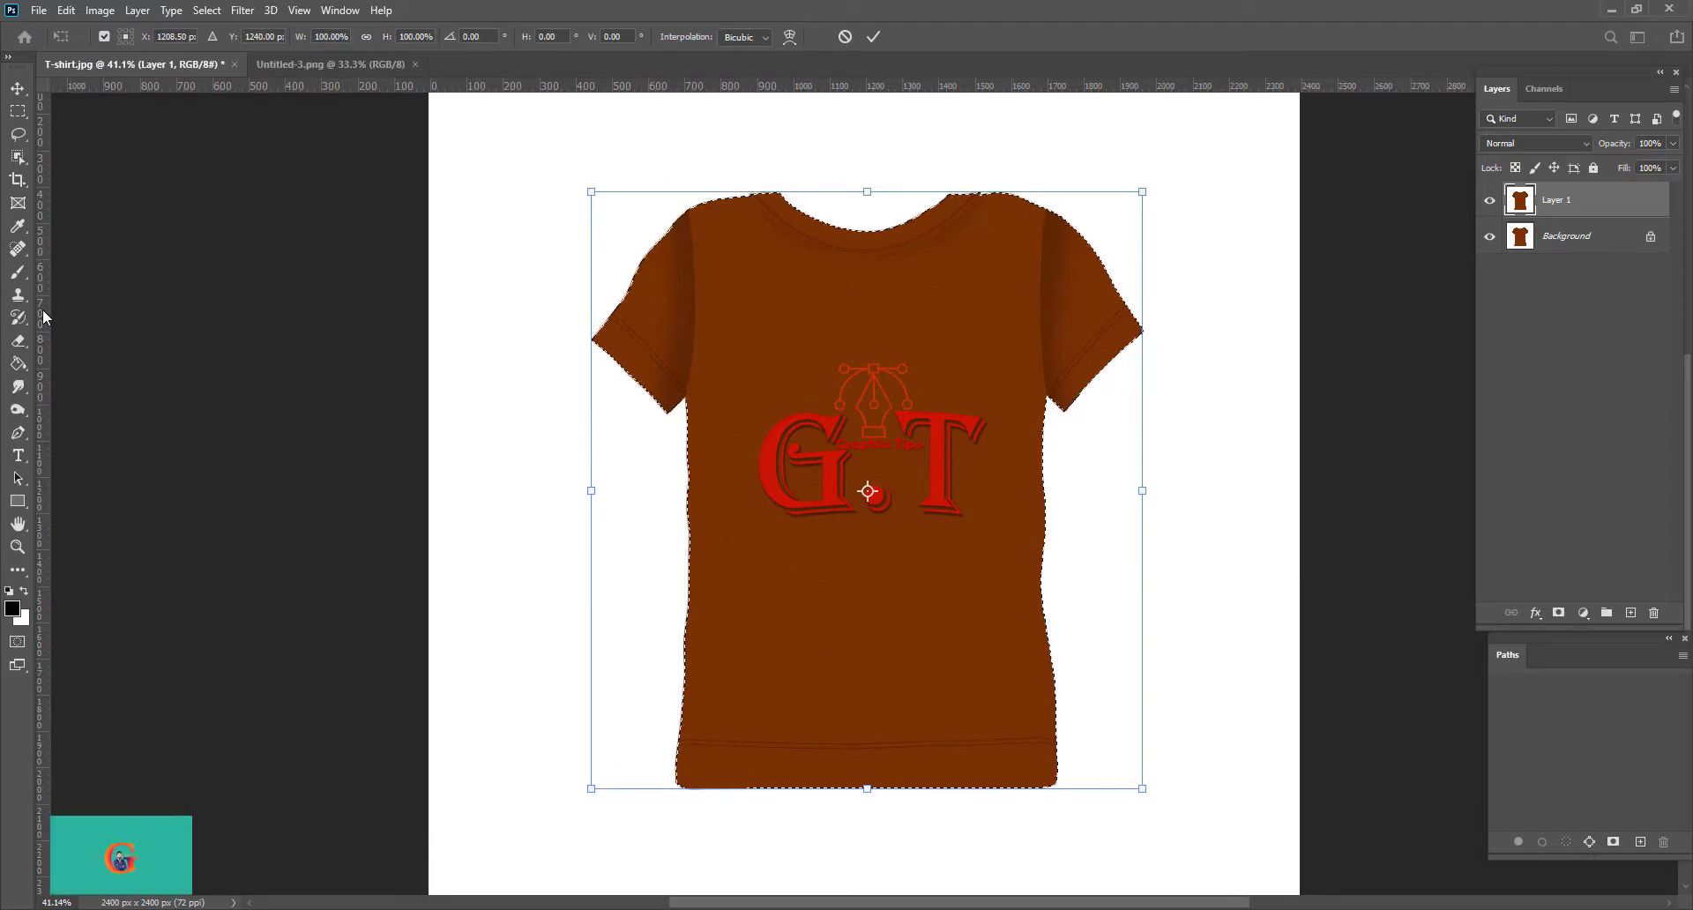
{"action": "left_click_drag", "start_coordinate": [43, 309], "coordinate": [865, 321]}
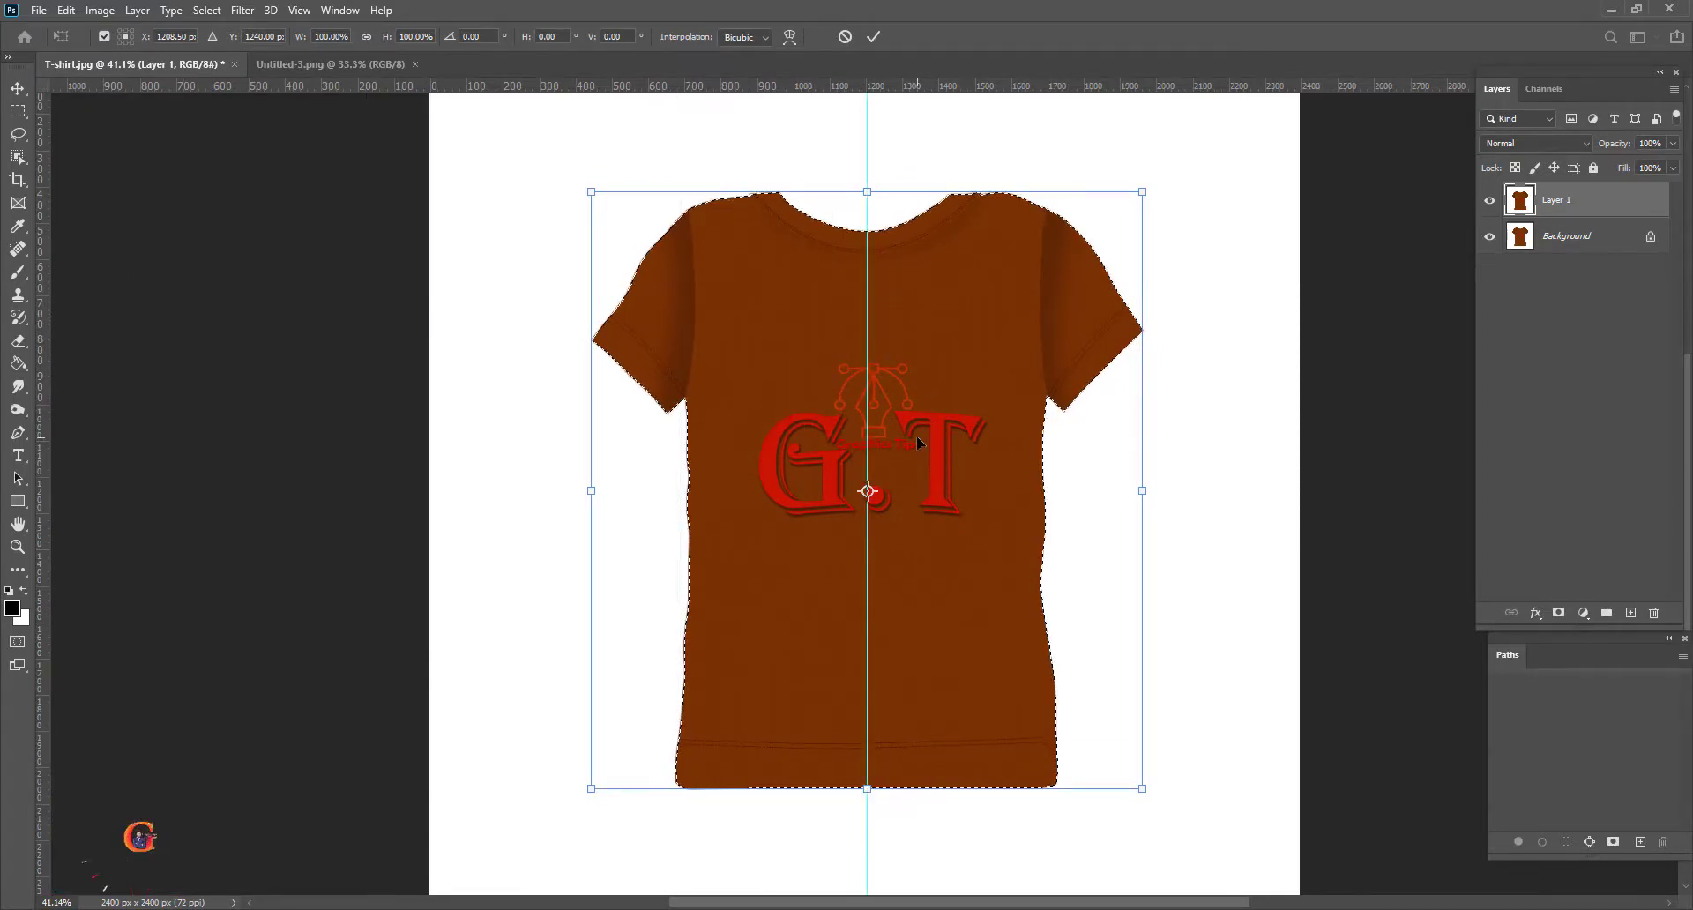
{"action": "key", "text": "Return"}
{"action": "scroll", "coordinate": [838, 568], "scroll_direction": "up", "scroll_amount": 4}
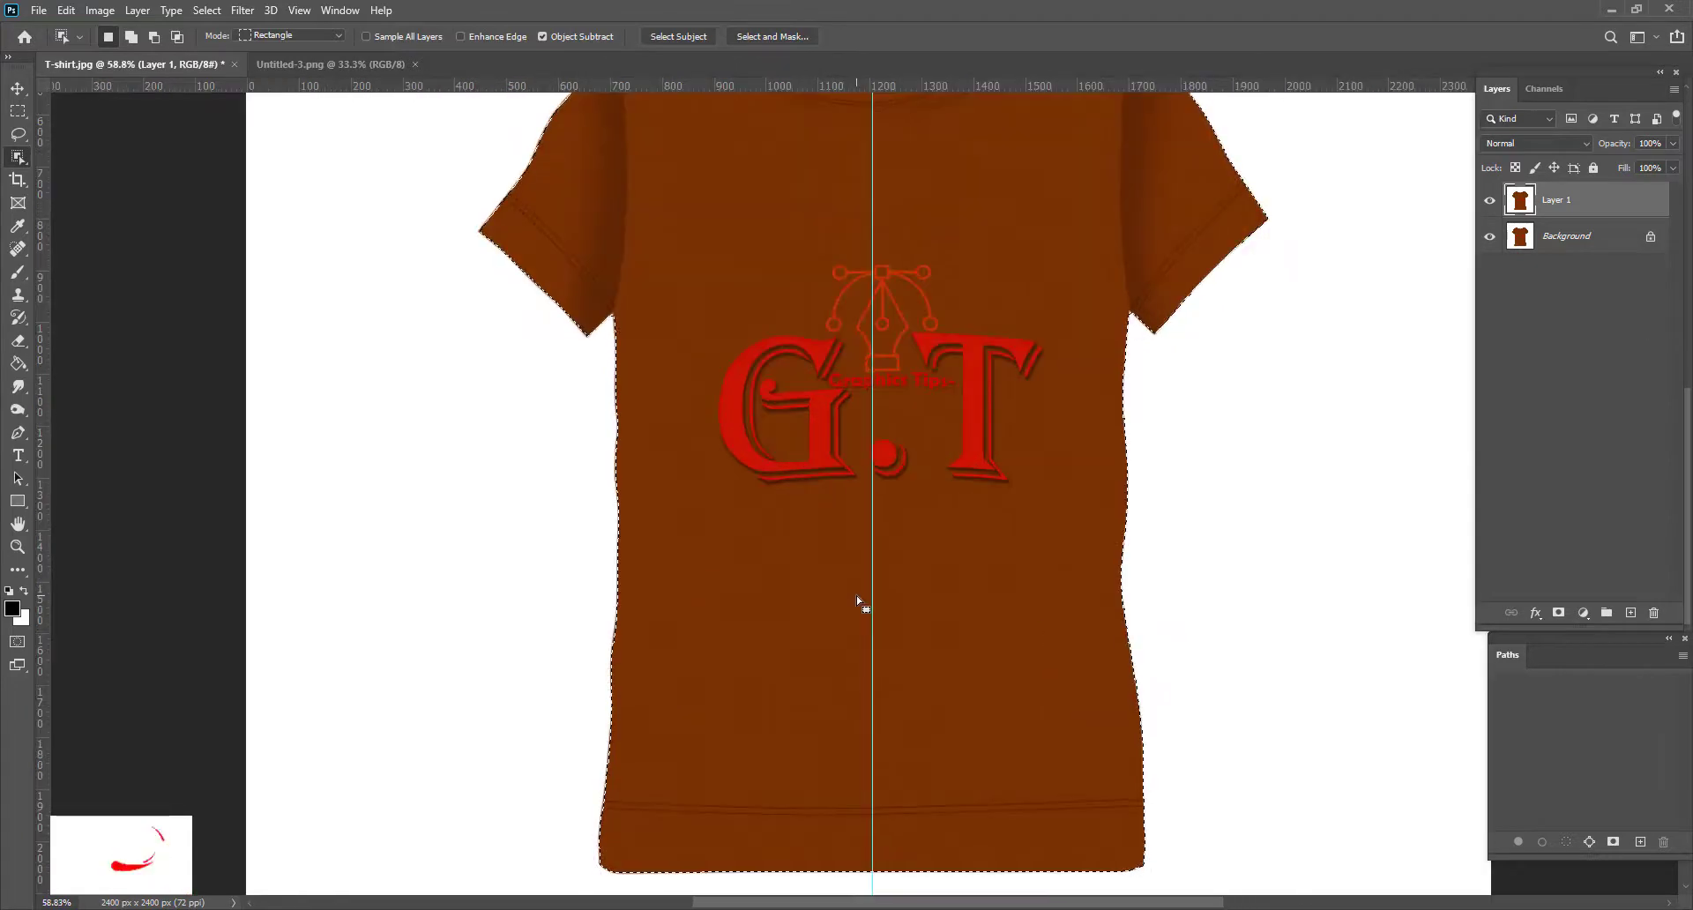
{"action": "key", "text": "ctrl+d"}
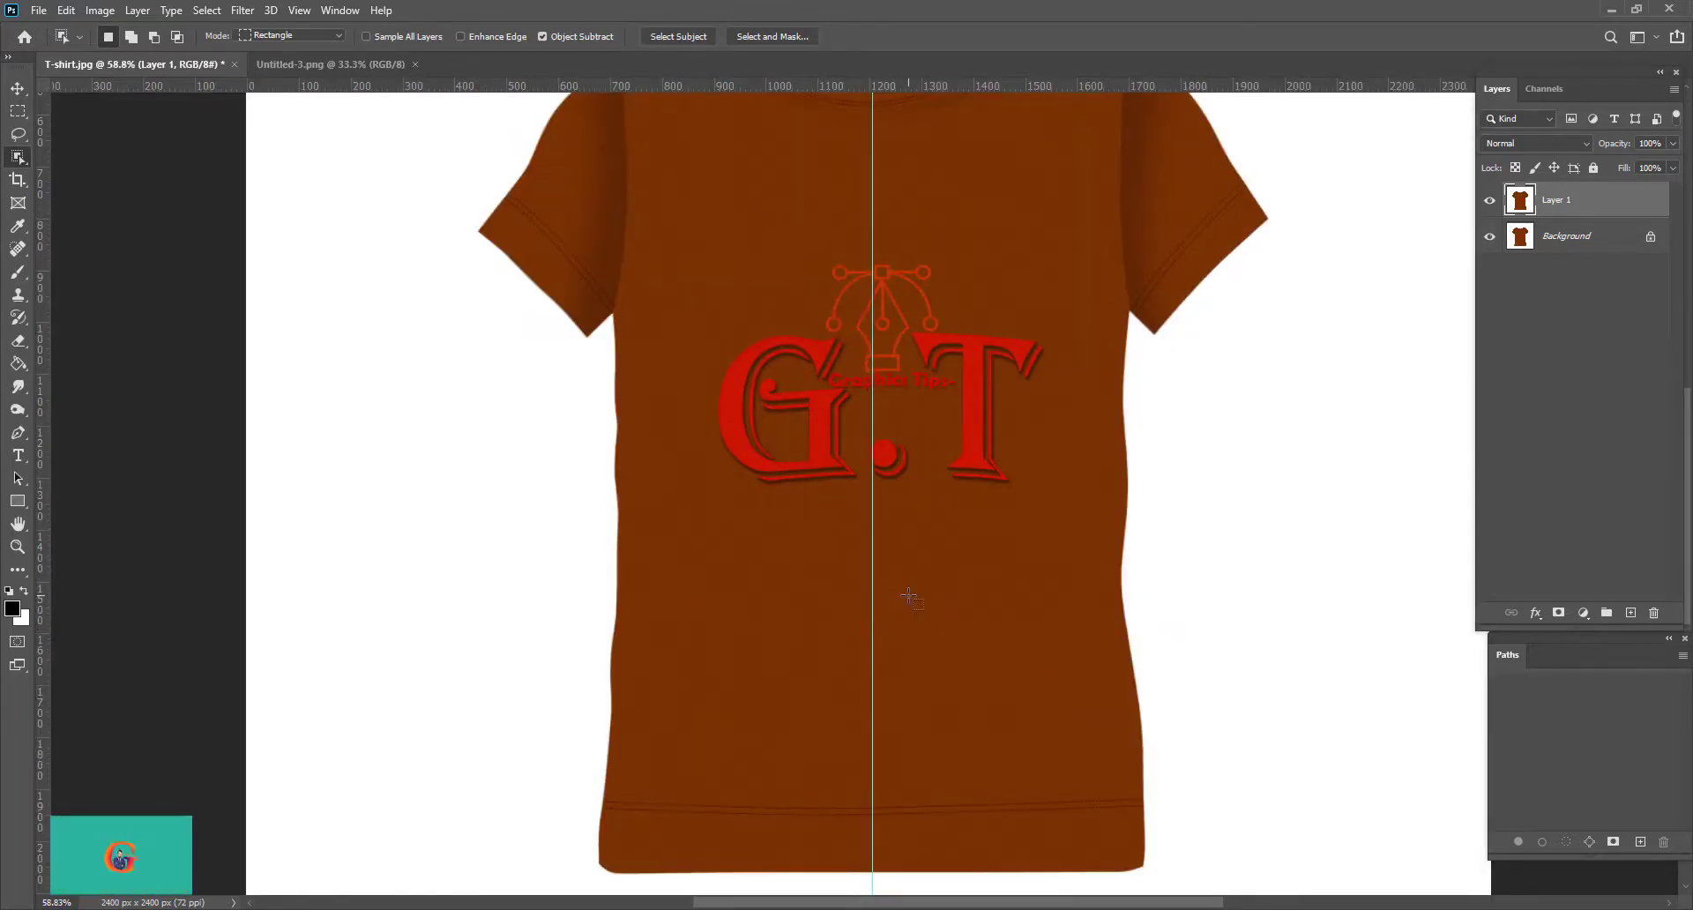
{"action": "scroll", "coordinate": [909, 596], "scroll_direction": "down", "scroll_amount": 4}
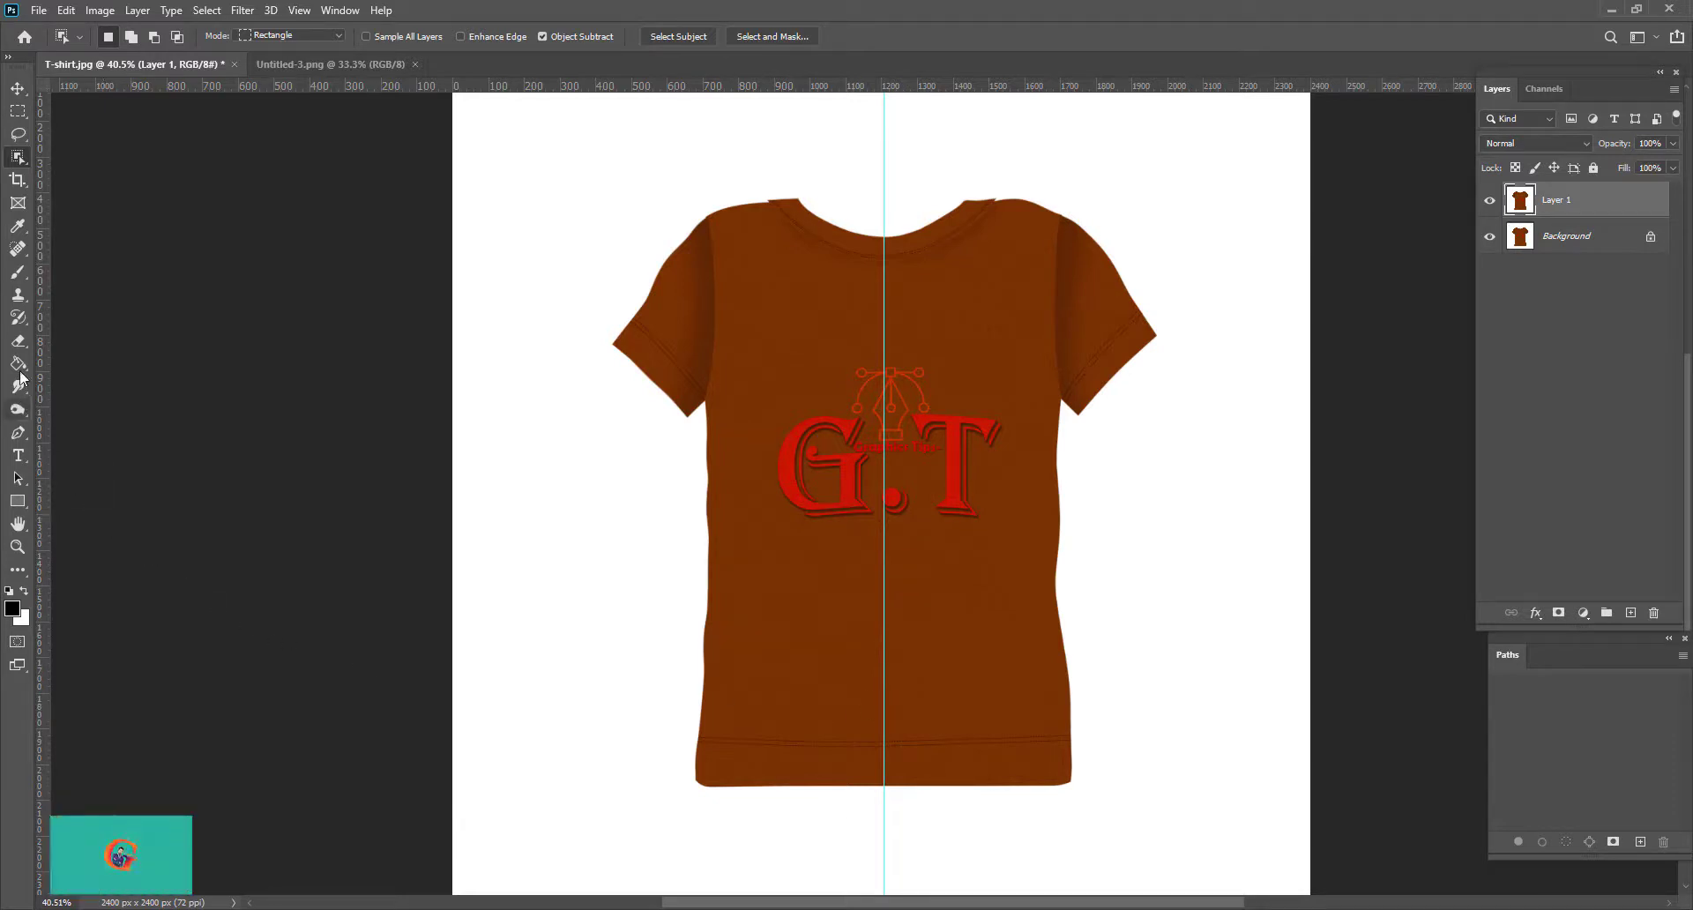
Step: Switch to the Pen Tool, zoom around the shirt, and bring up the Filter menu
{"action": "right_click", "coordinate": [21, 436]}
{"action": "left_click", "coordinate": [93, 430]}
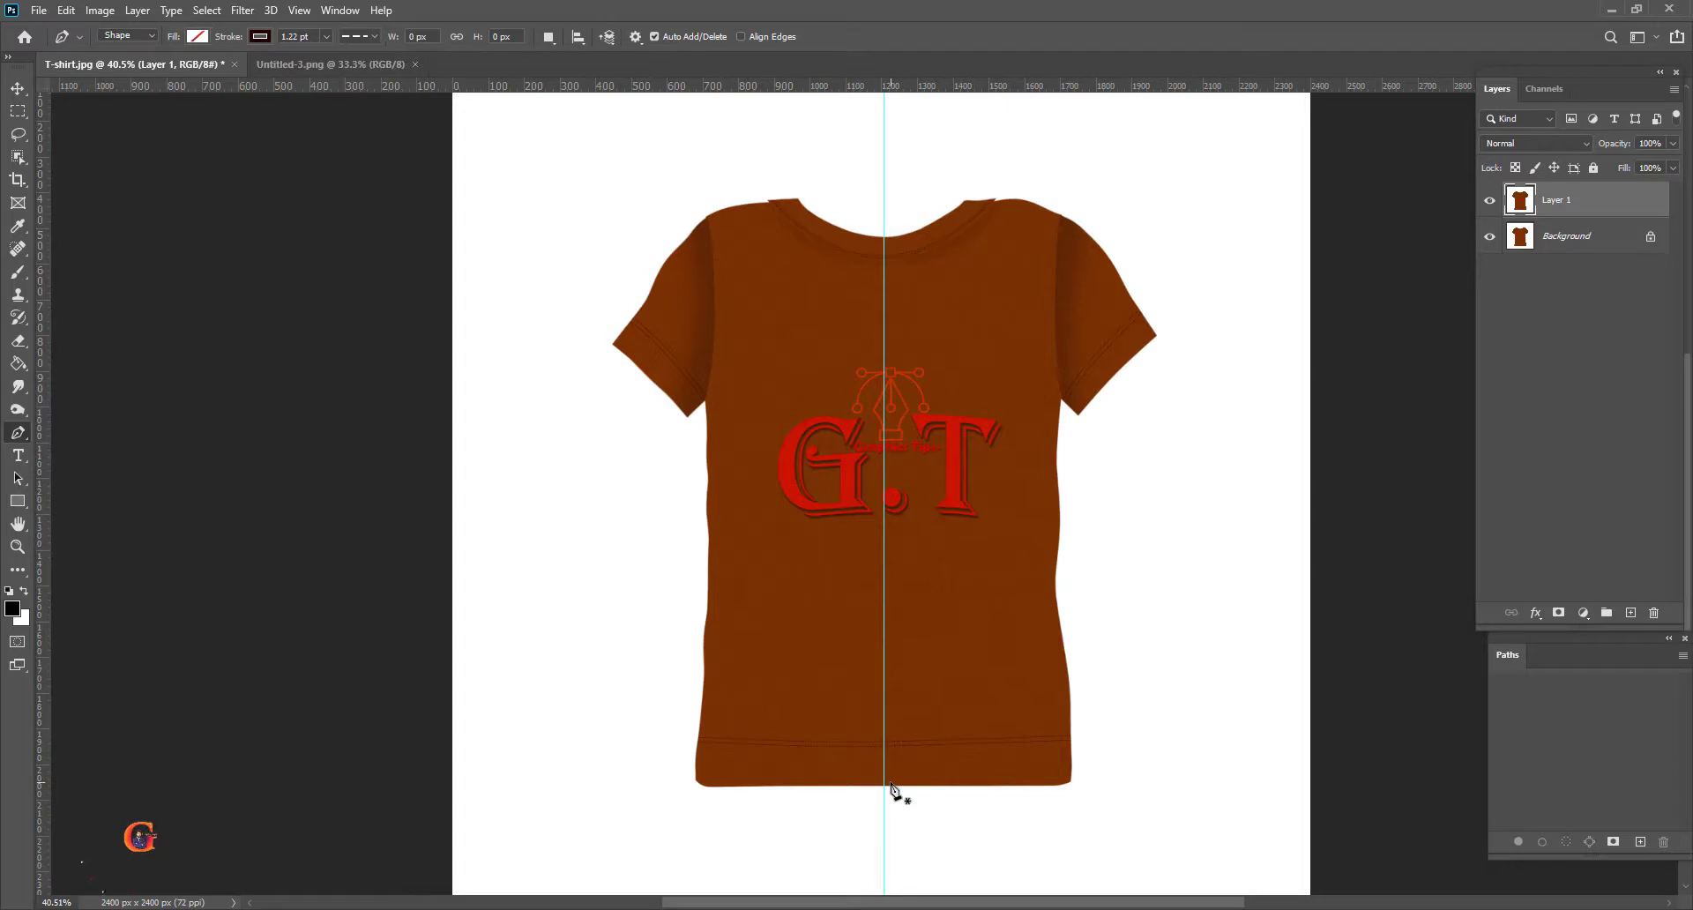
{"action": "scroll", "coordinate": [893, 789], "scroll_direction": "up", "scroll_amount": 1}
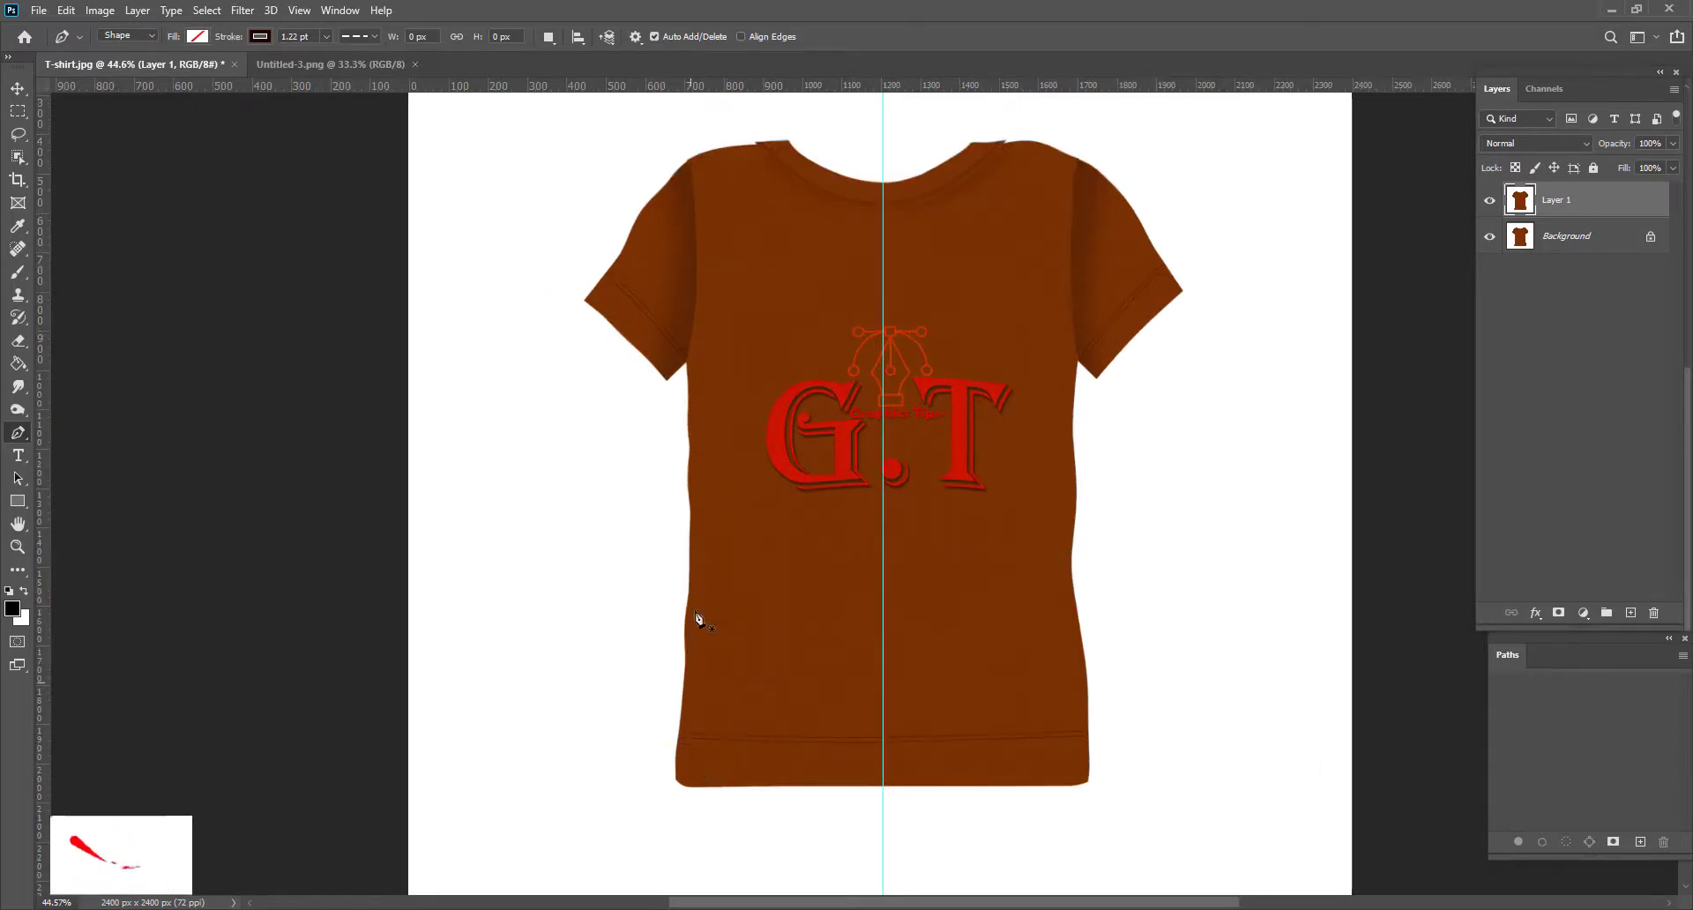
{"action": "scroll", "coordinate": [692, 366], "scroll_direction": "up", "scroll_amount": 2}
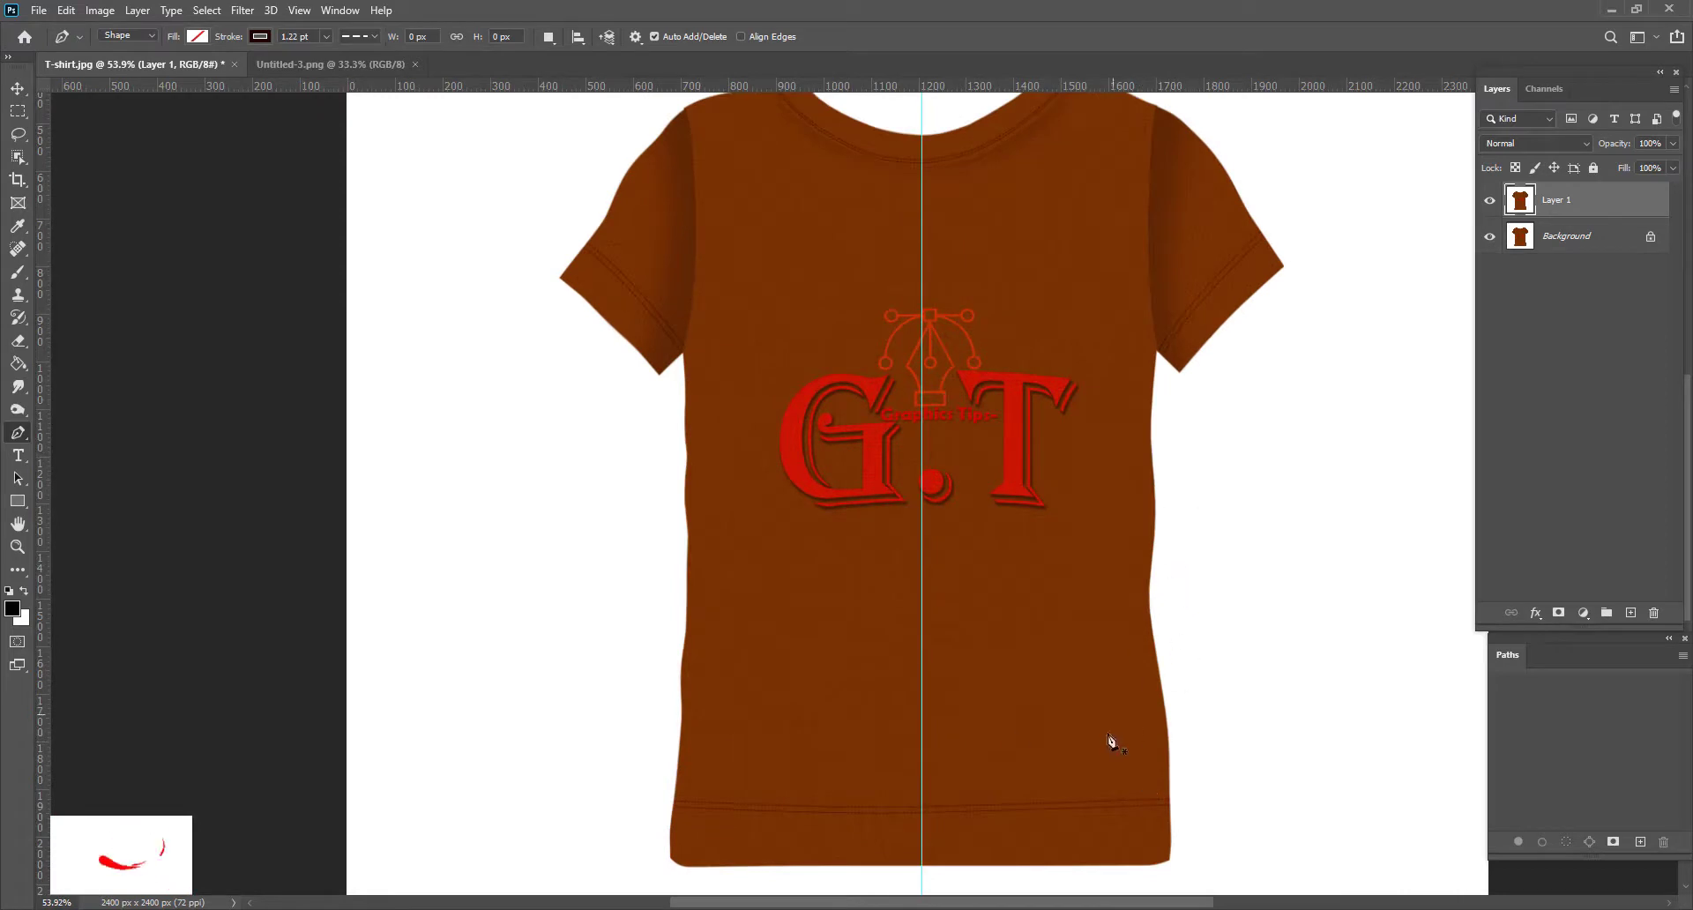
{"action": "scroll", "coordinate": [820, 366], "scroll_direction": "down", "scroll_amount": 2}
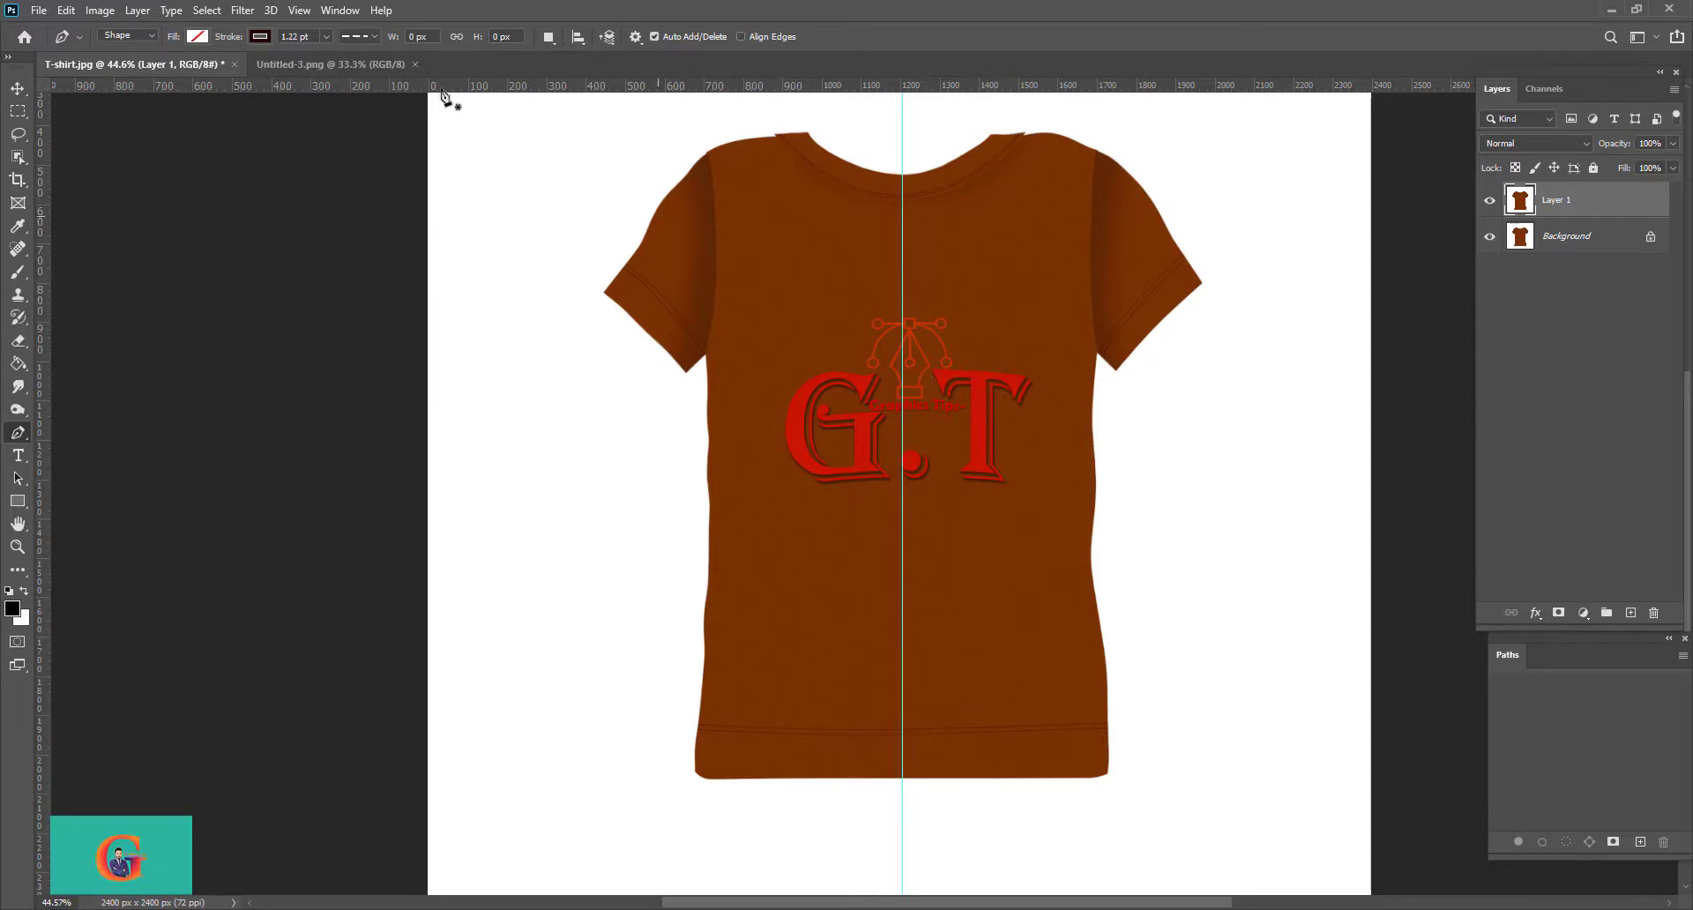
{"action": "left_click", "coordinate": [242, 11]}
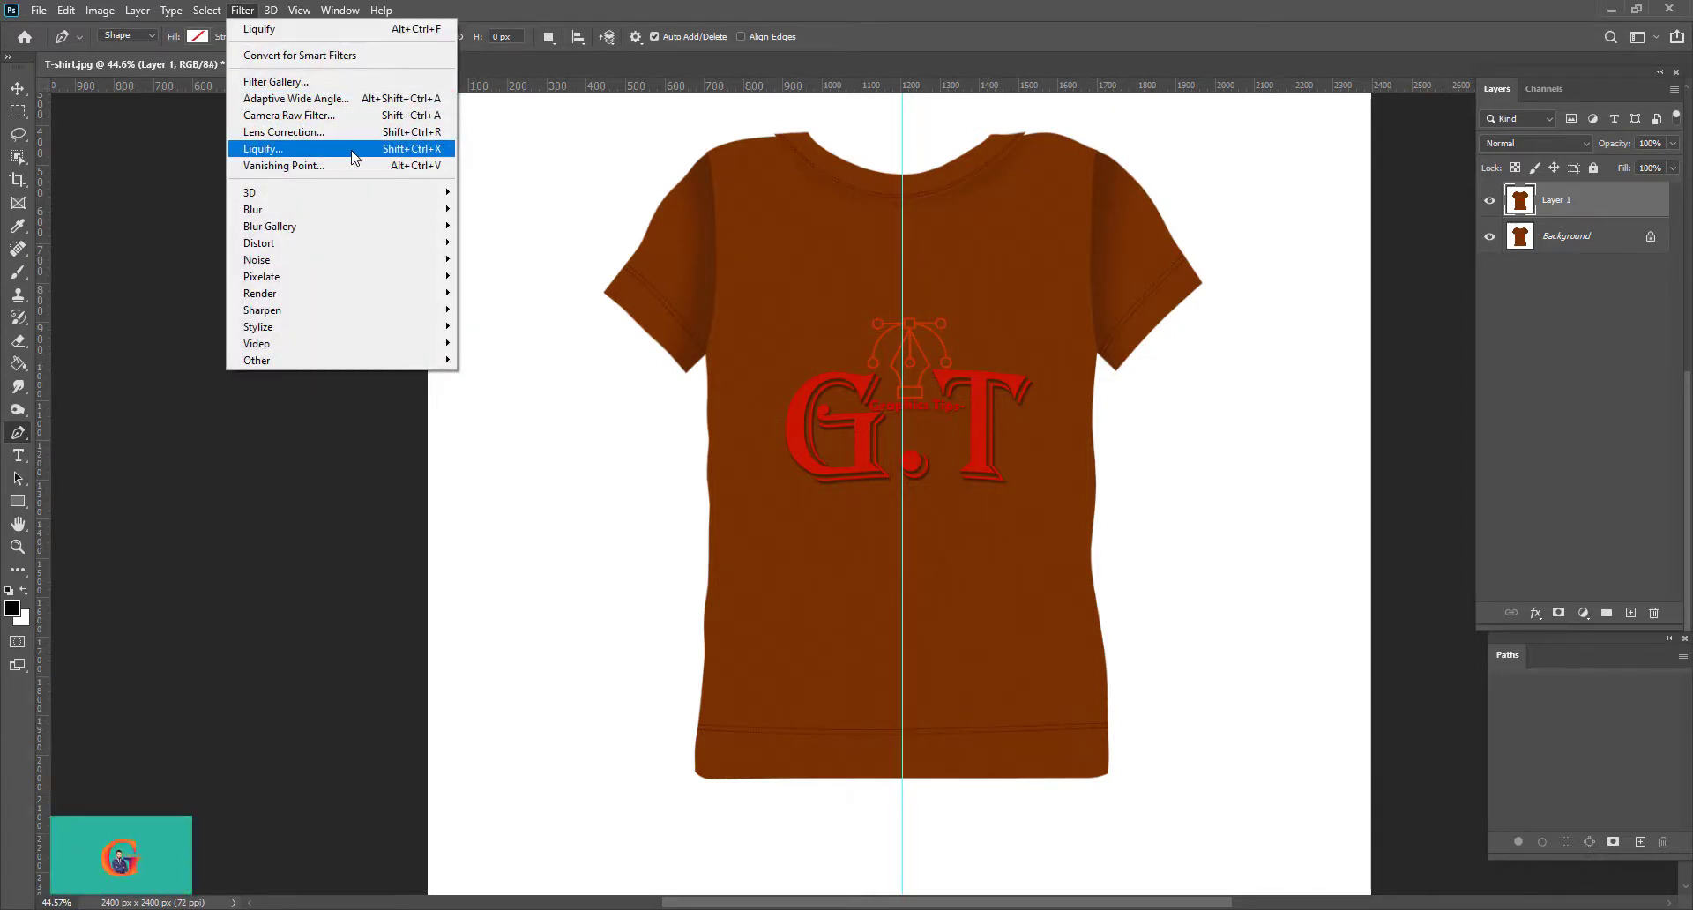
Step: Enter Liquify, zoom into the shirt, and warp the left shoulder's outer edge
{"action": "left_click", "coordinate": [395, 150]}
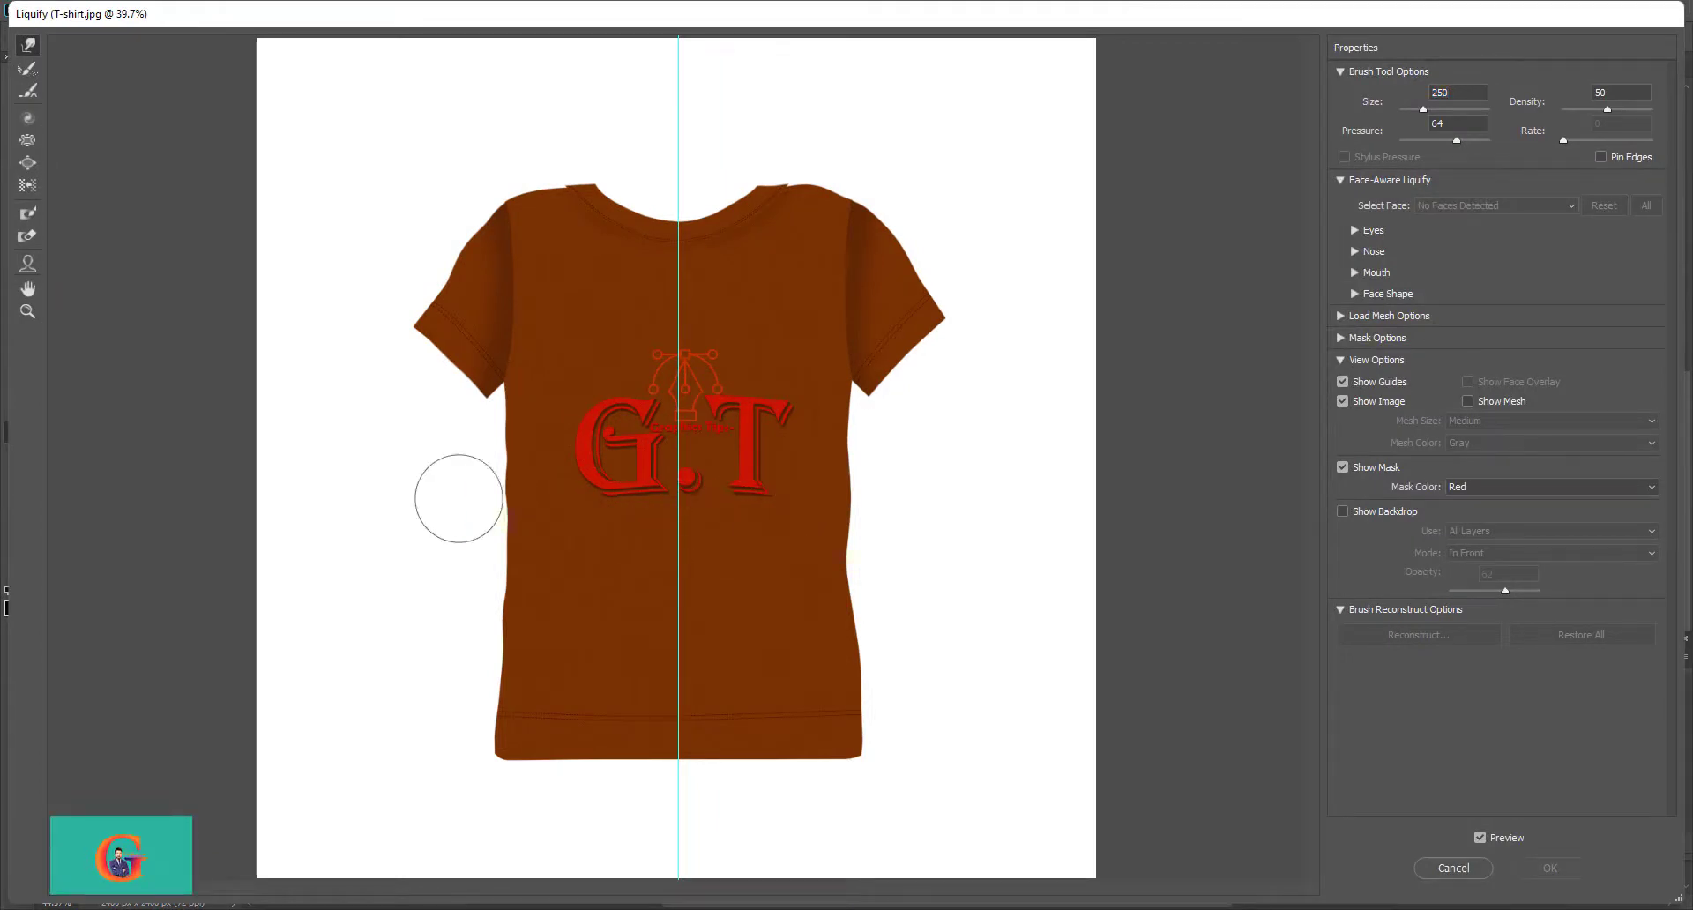
{"action": "key", "text": "ctrl+plus"}
{"action": "left_click", "coordinate": [404, 372]}
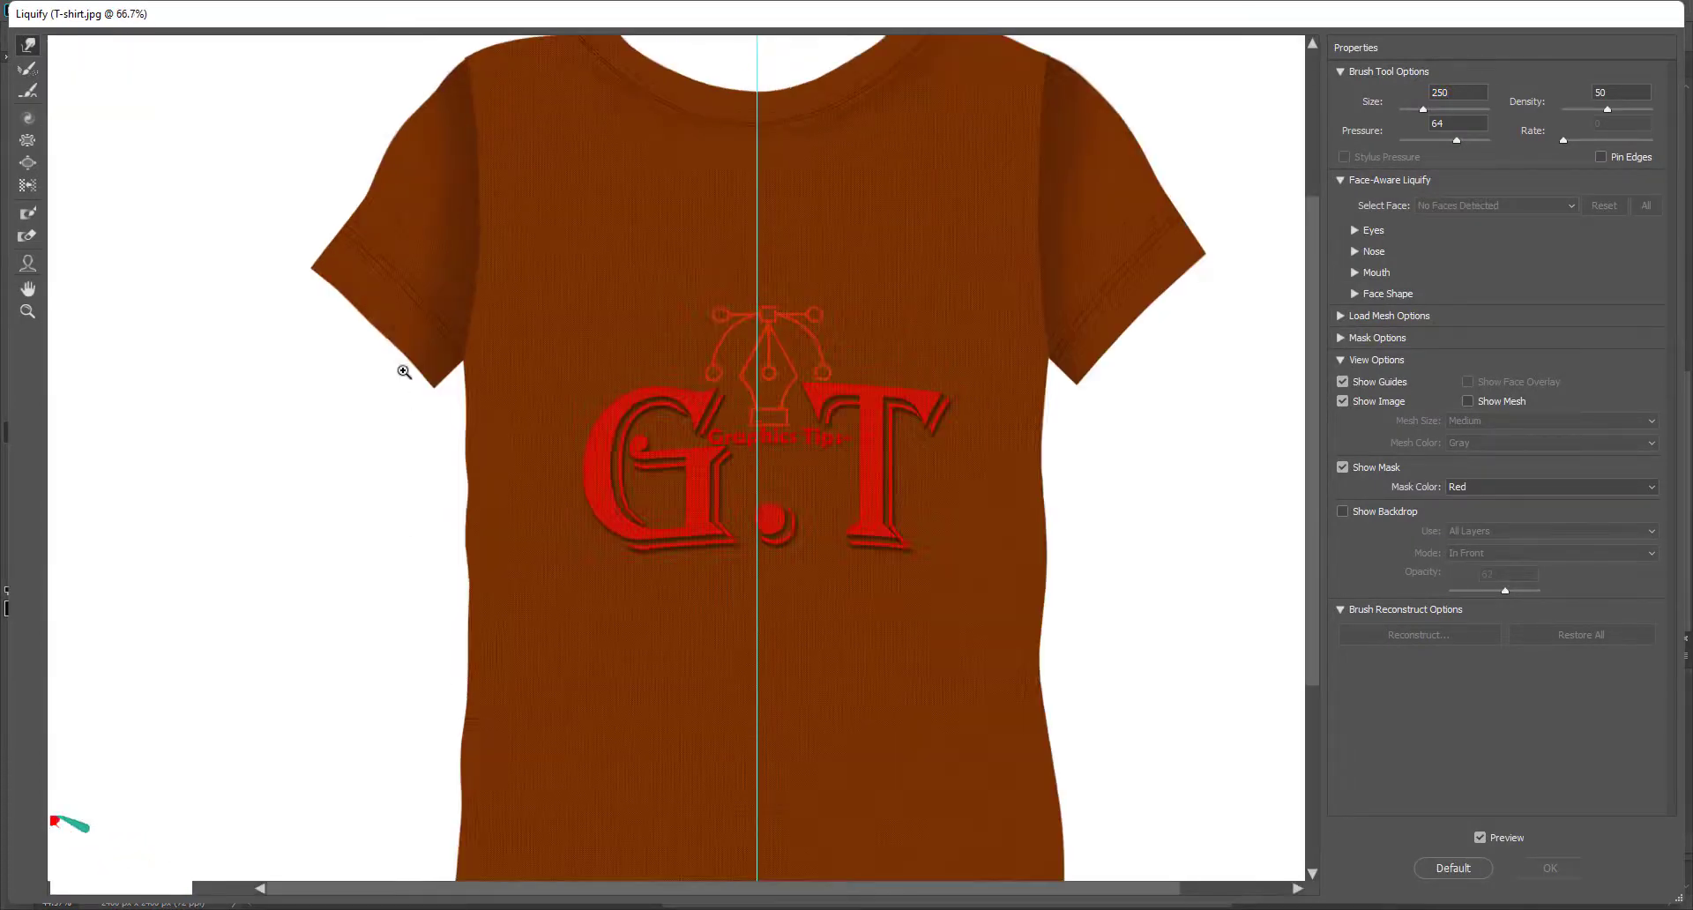
{"action": "left_click_drag", "start_coordinate": [502, 555], "coordinate": [659, 421]}
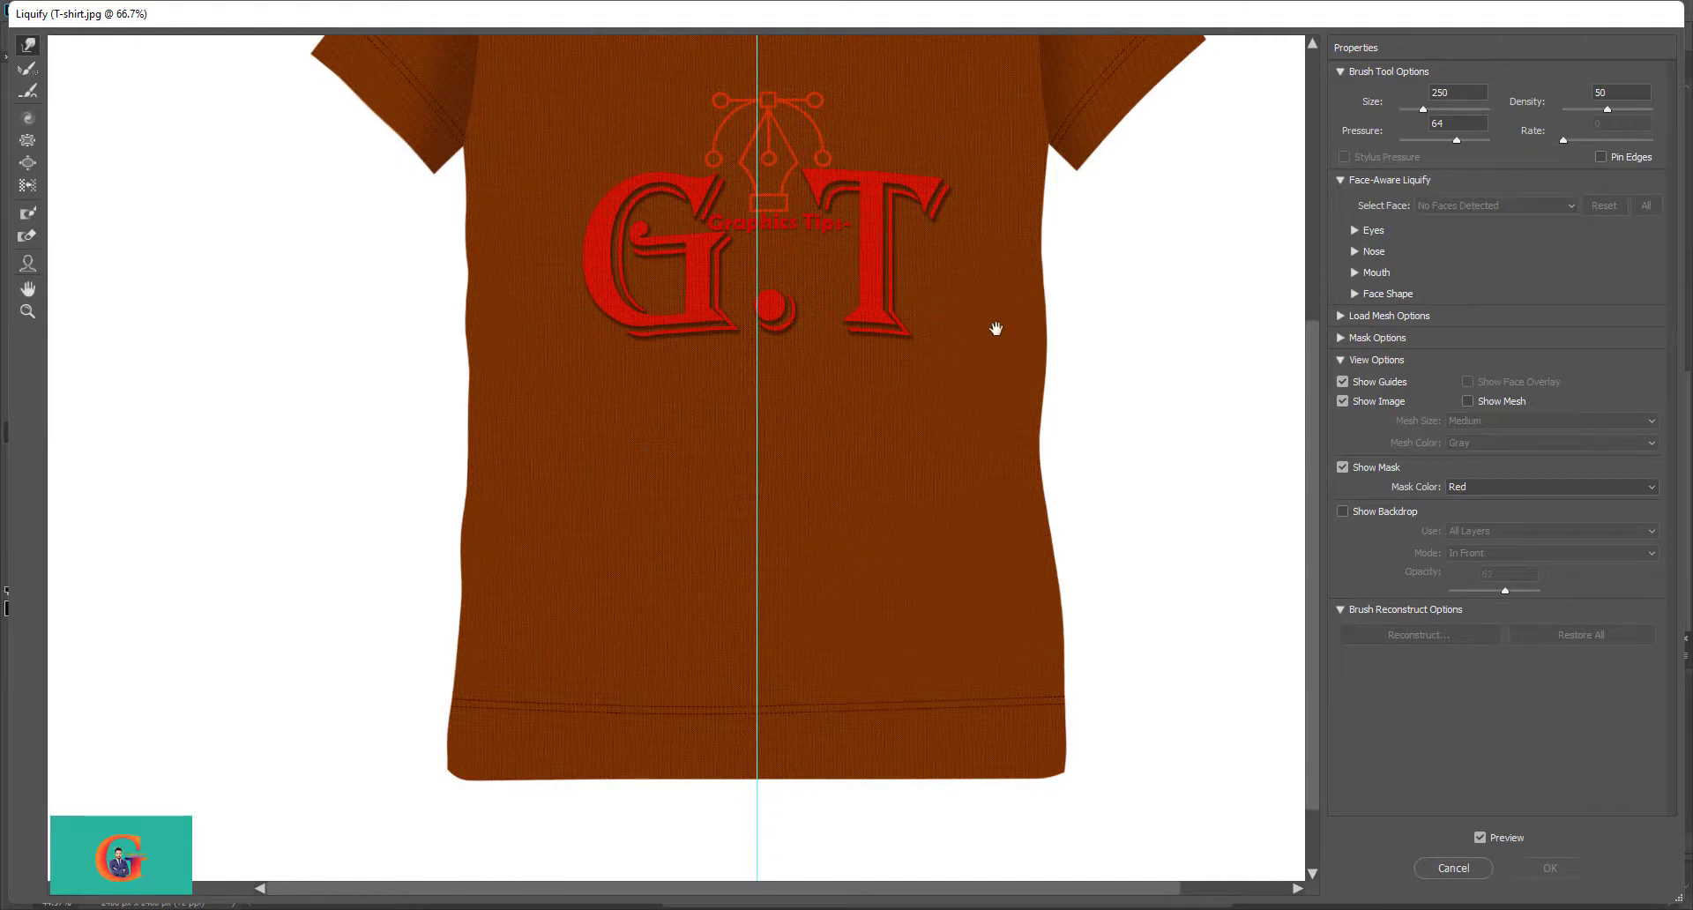
{"action": "left_click_drag", "start_coordinate": [997, 328], "coordinate": [938, 513]}
{"action": "left_click", "coordinate": [609, 176]}
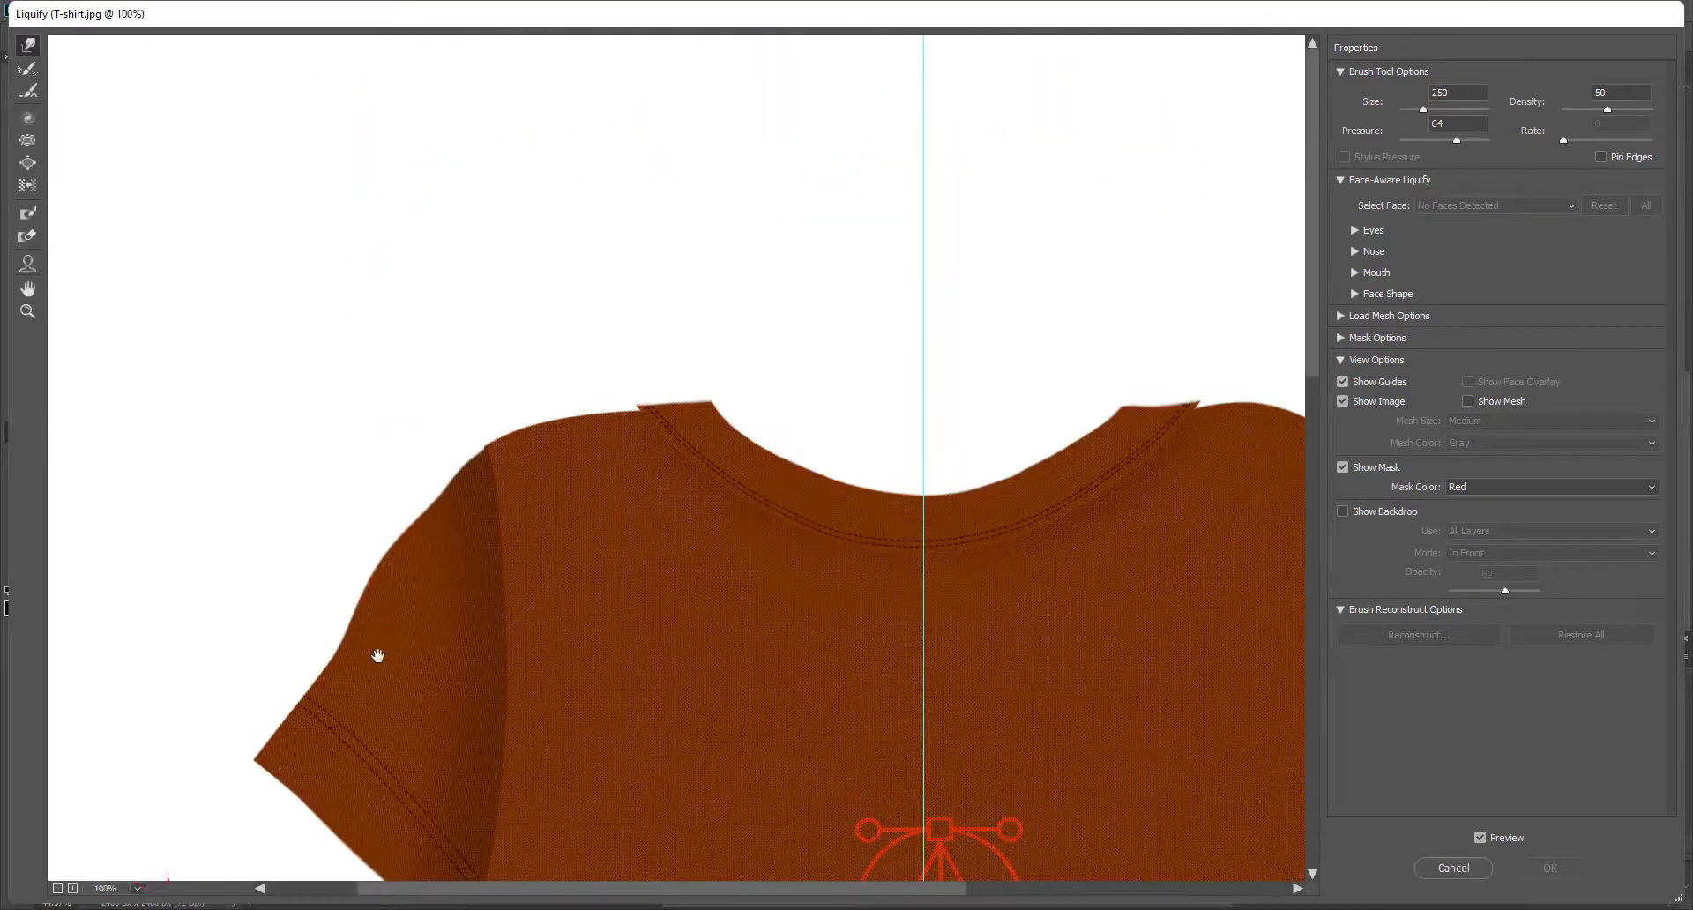
{"action": "scroll", "coordinate": [388, 546], "scroll_direction": "down", "scroll_amount": 3}
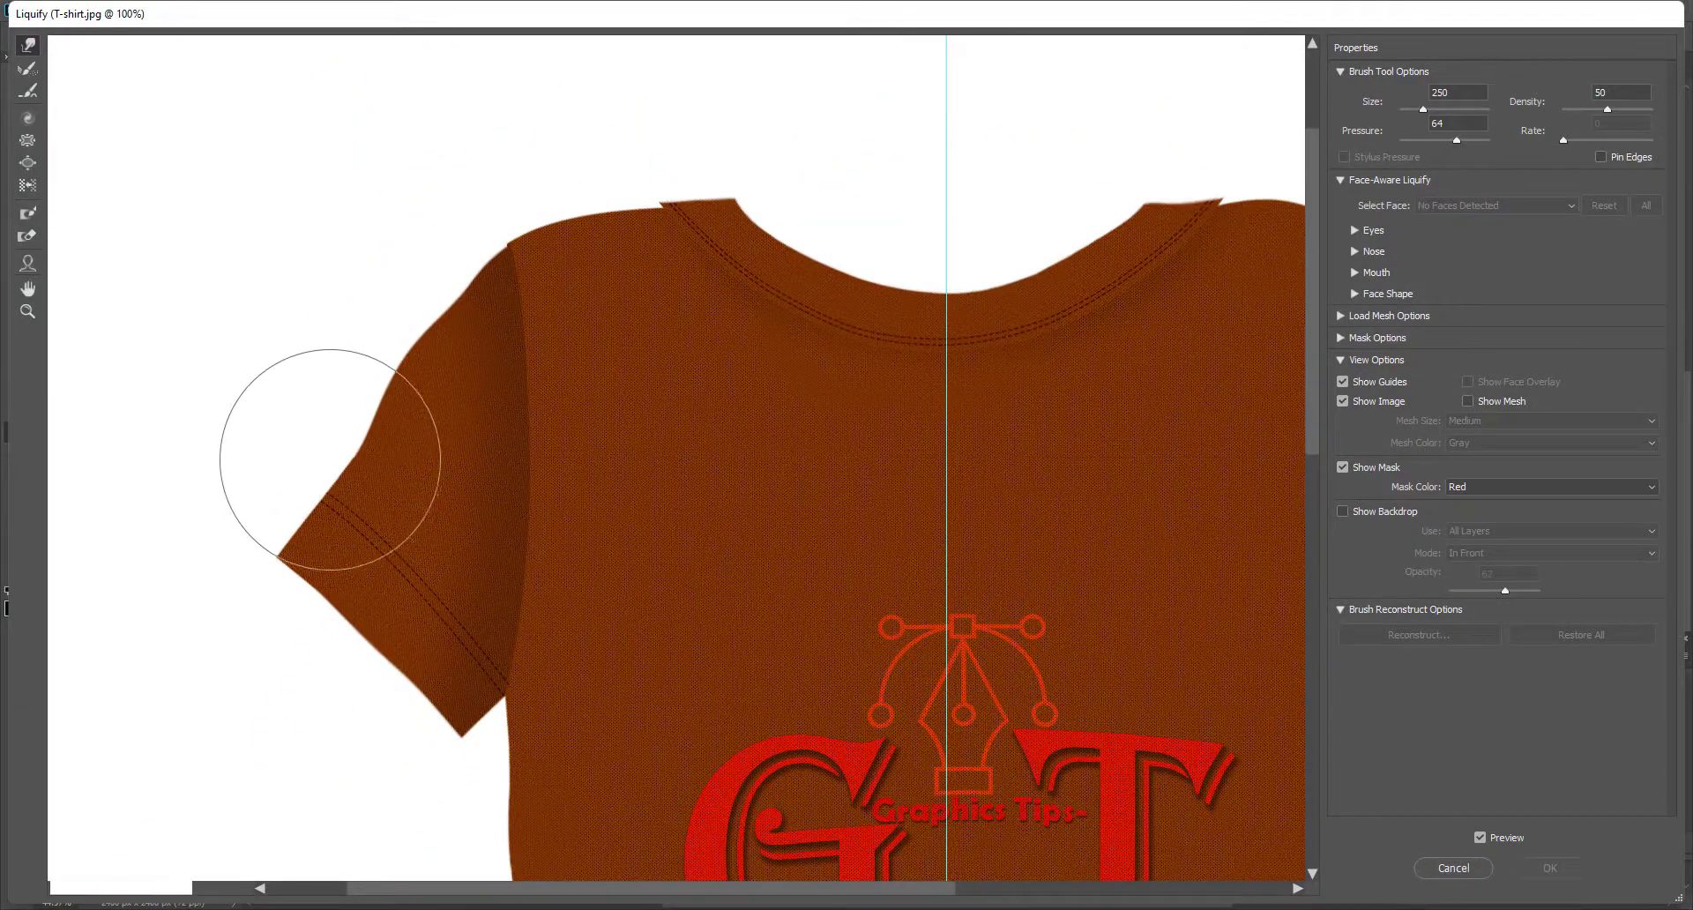
{"action": "left_click_drag", "start_coordinate": [312, 442], "coordinate": [303, 378]}
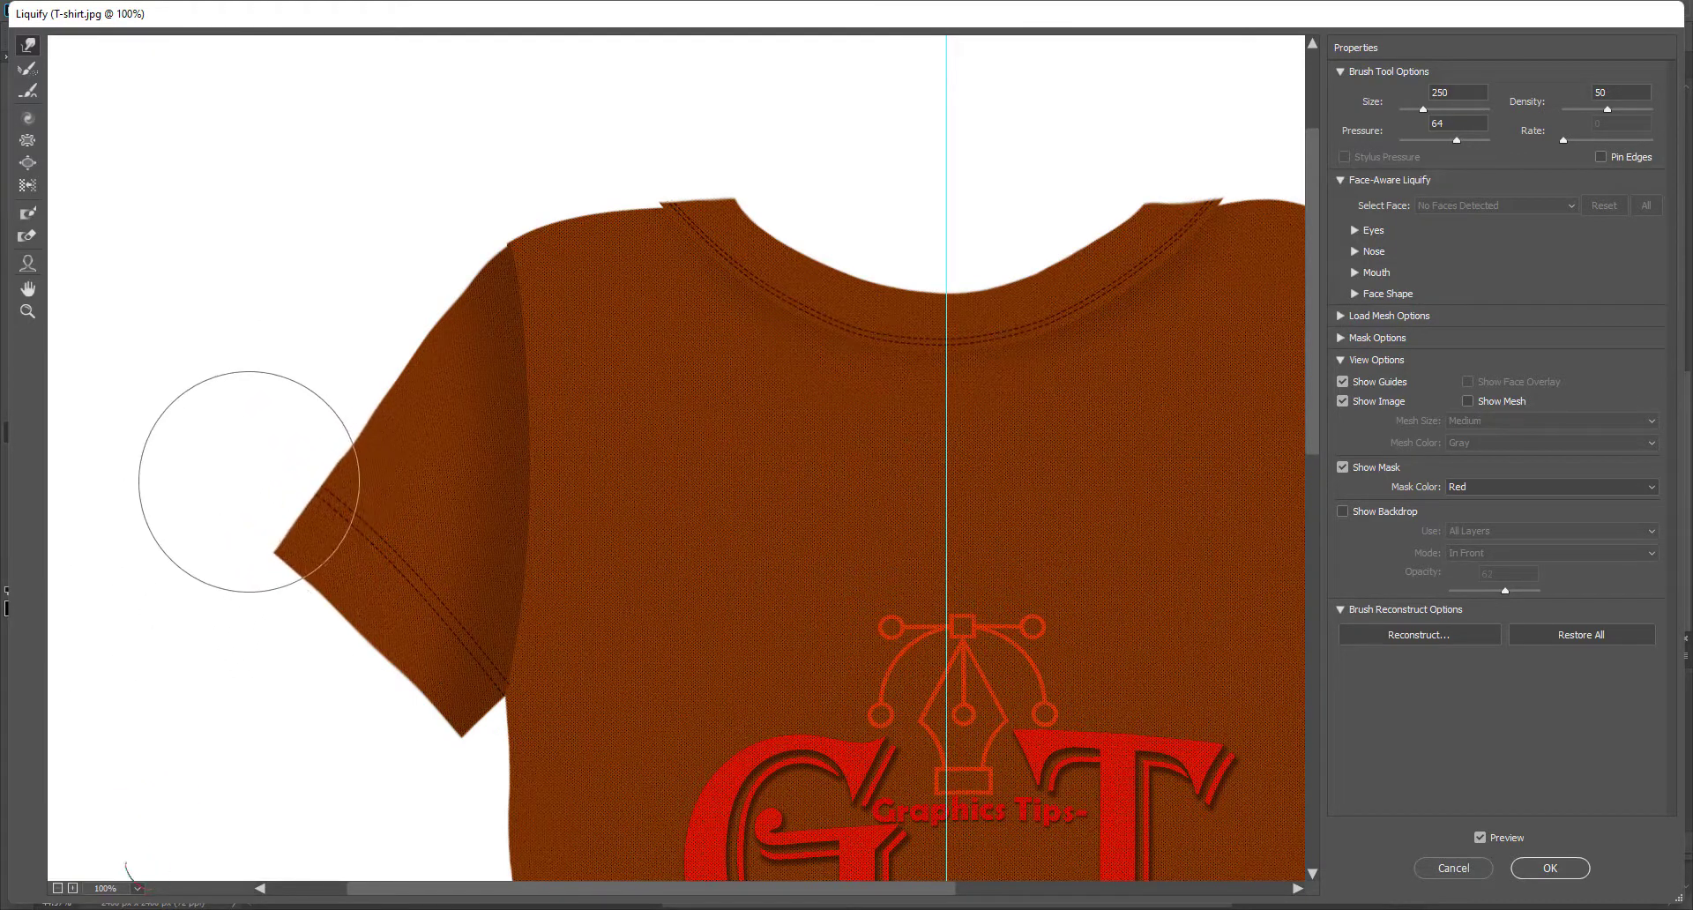
Step: Resize the warp brush to 500 then 175 and pan down the shirt's left side
{"action": "key", "text": "bracketright"}
{"action": "key", "text": "bracketright"}
{"action": "key", "text": "bracketright"}
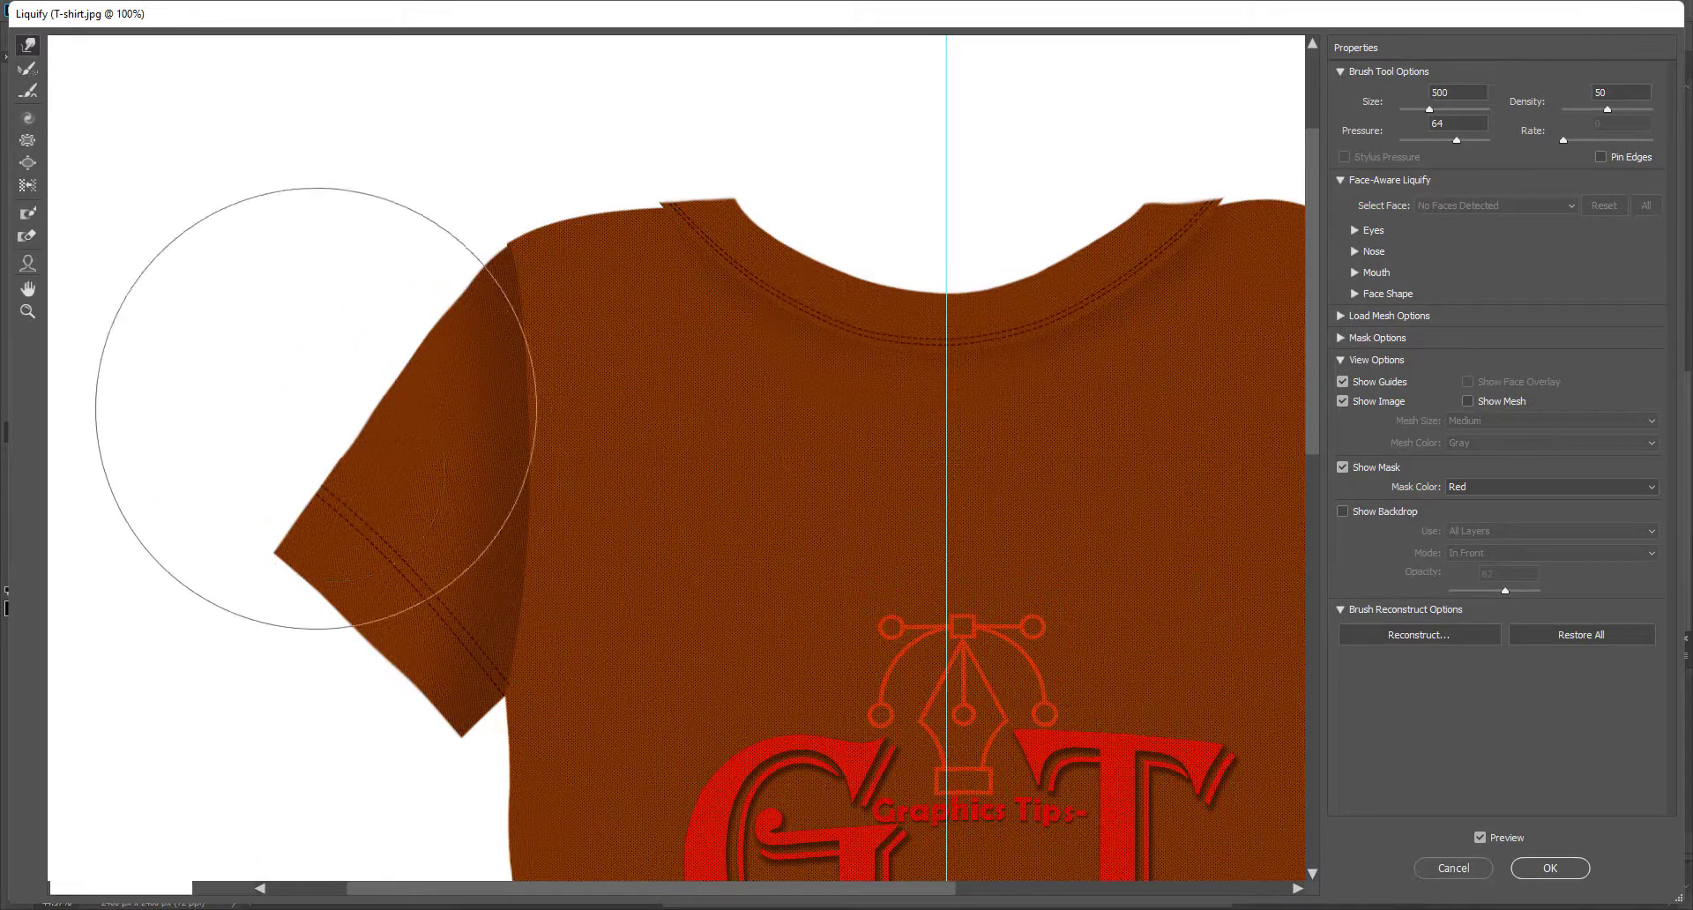
{"action": "key", "text": "ctrl+plus"}
{"action": "key", "text": "bracketleft"}
{"action": "key", "text": "bracketleft"}
{"action": "key", "text": "bracketleft"}
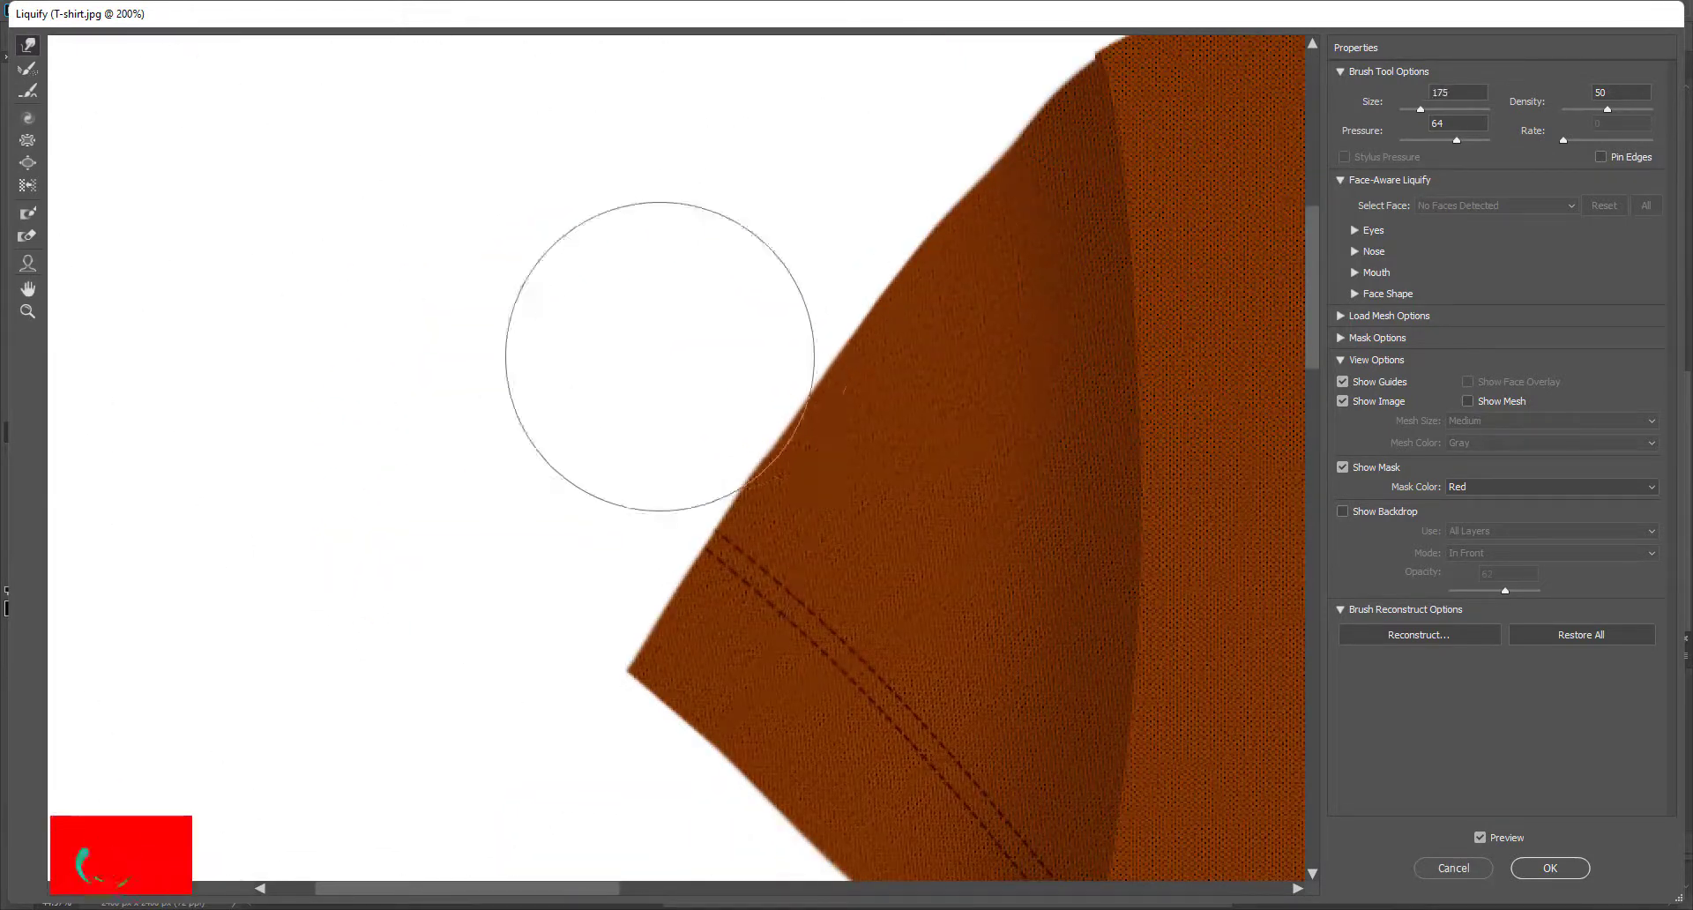
{"action": "left_click_drag", "start_coordinate": [590, 669], "coordinate": [602, 362]}
{"action": "left_click_drag", "start_coordinate": [802, 673], "coordinate": [631, 457]}
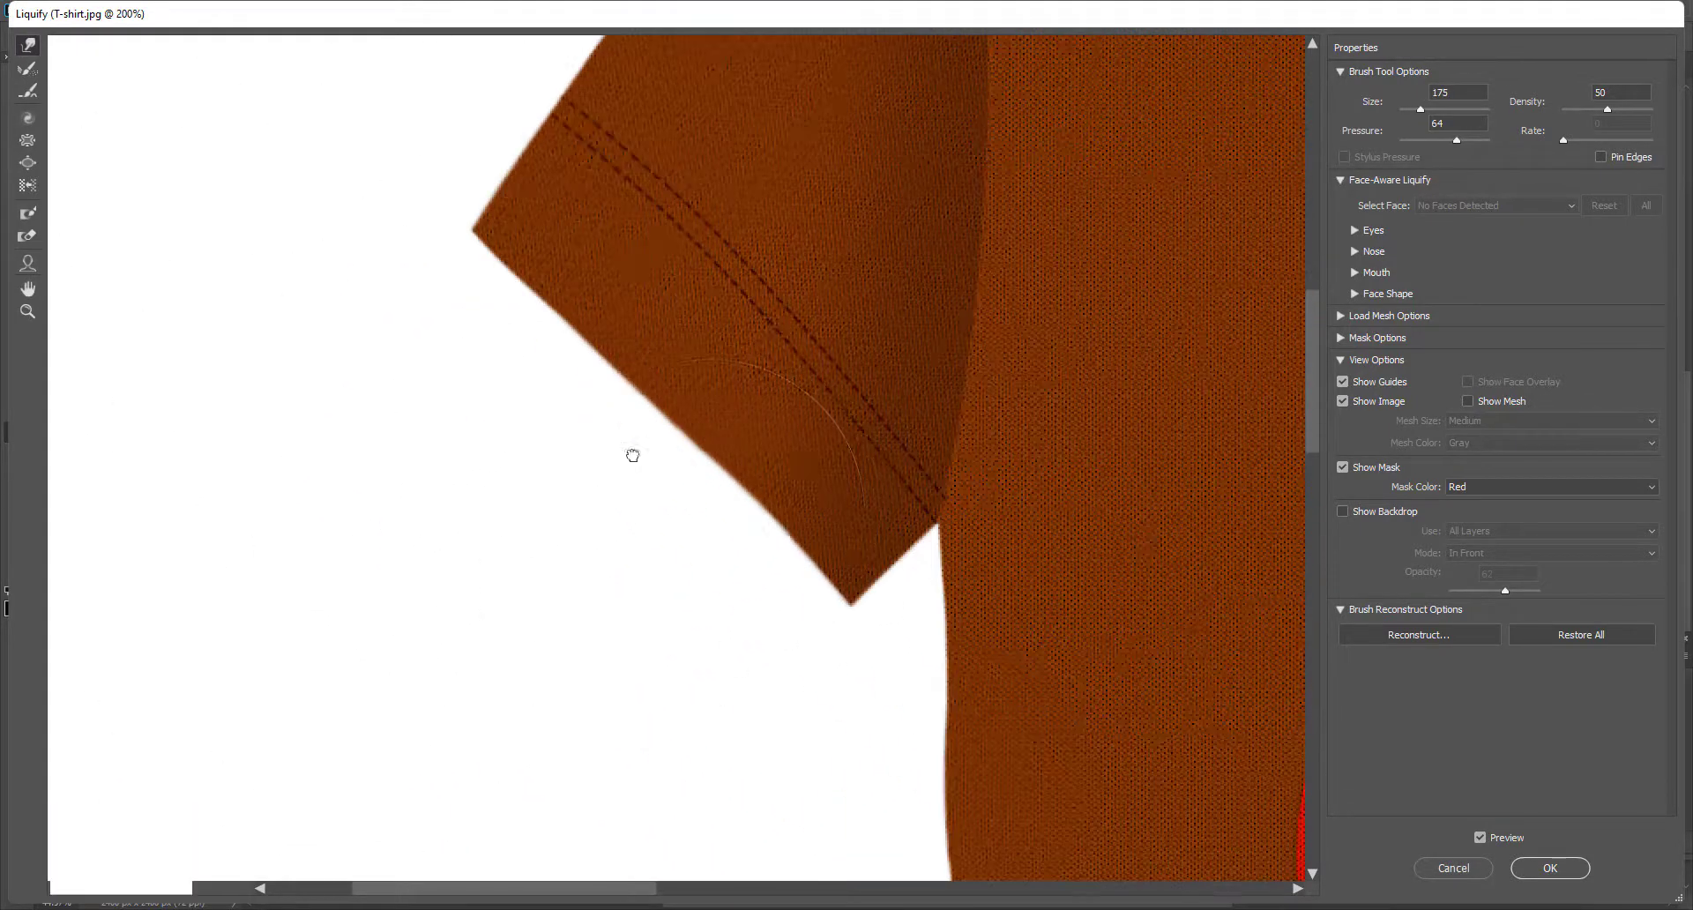
{"action": "left_click_drag", "start_coordinate": [802, 578], "coordinate": [643, 484]}
{"action": "left_click_drag", "start_coordinate": [847, 437], "coordinate": [767, 386]}
{"action": "scroll", "coordinate": [669, 529], "scroll_direction": "down", "scroll_amount": 2}
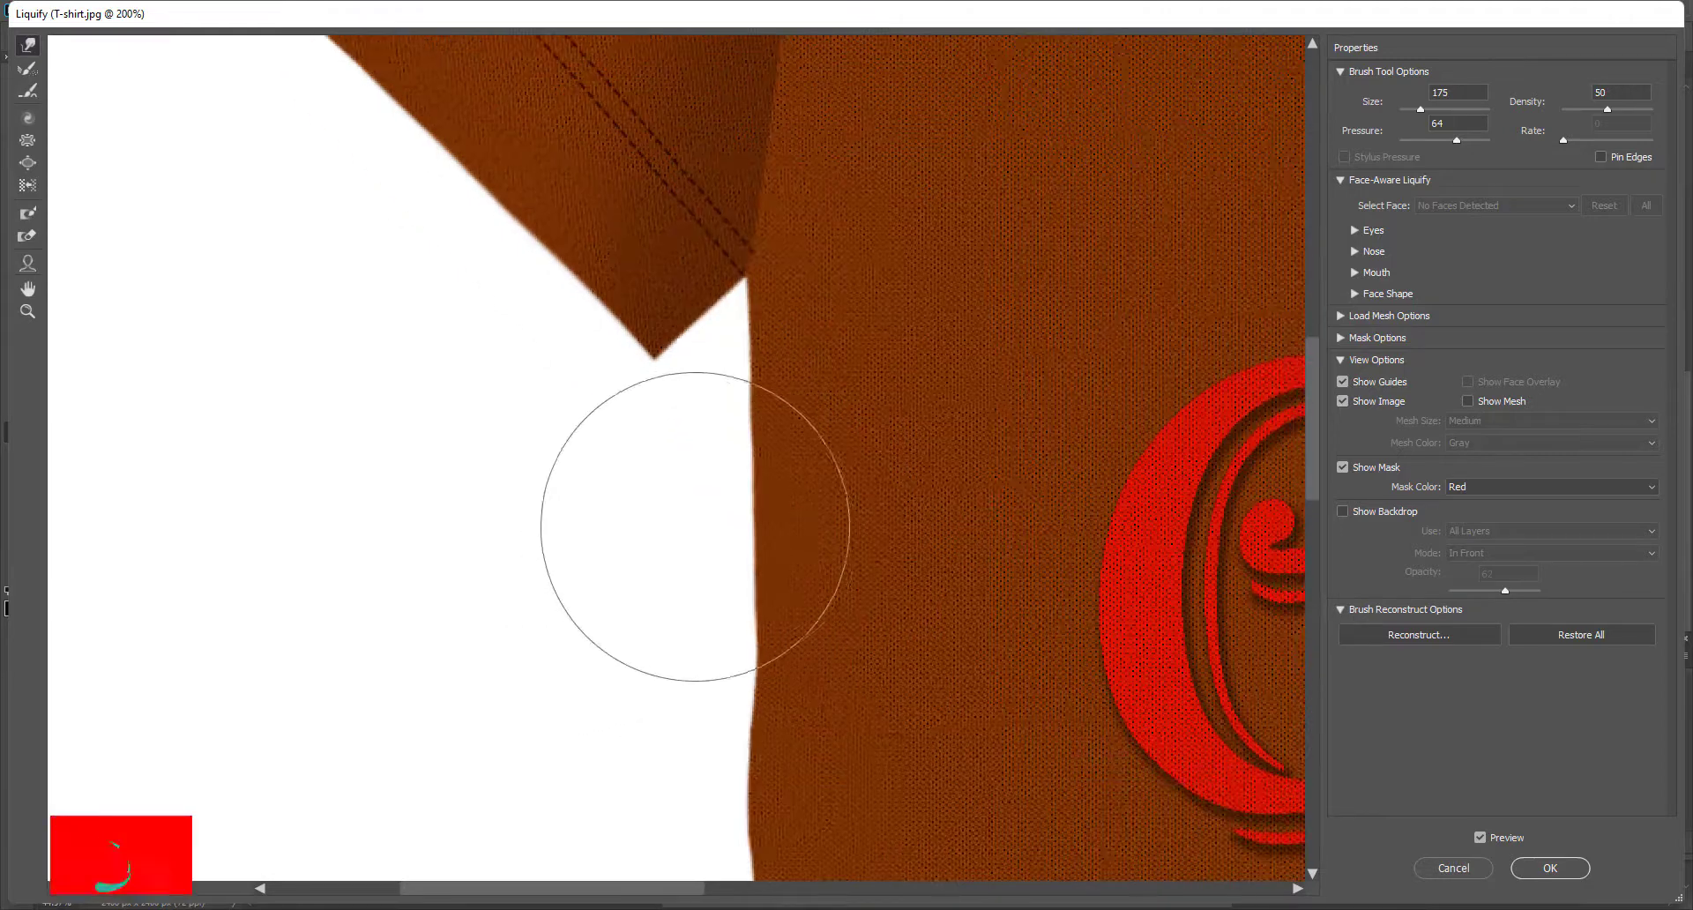
{"action": "scroll", "coordinate": [635, 516], "scroll_direction": "down", "scroll_amount": 3}
{"action": "key", "text": "ctrl+minus"}
Step: With a larger warp brush, push the shirt's lower-left side and hem corner inward
{"action": "key", "text": "bracketright"}
{"action": "key", "text": "bracketright"}
{"action": "key", "text": "bracketright"}
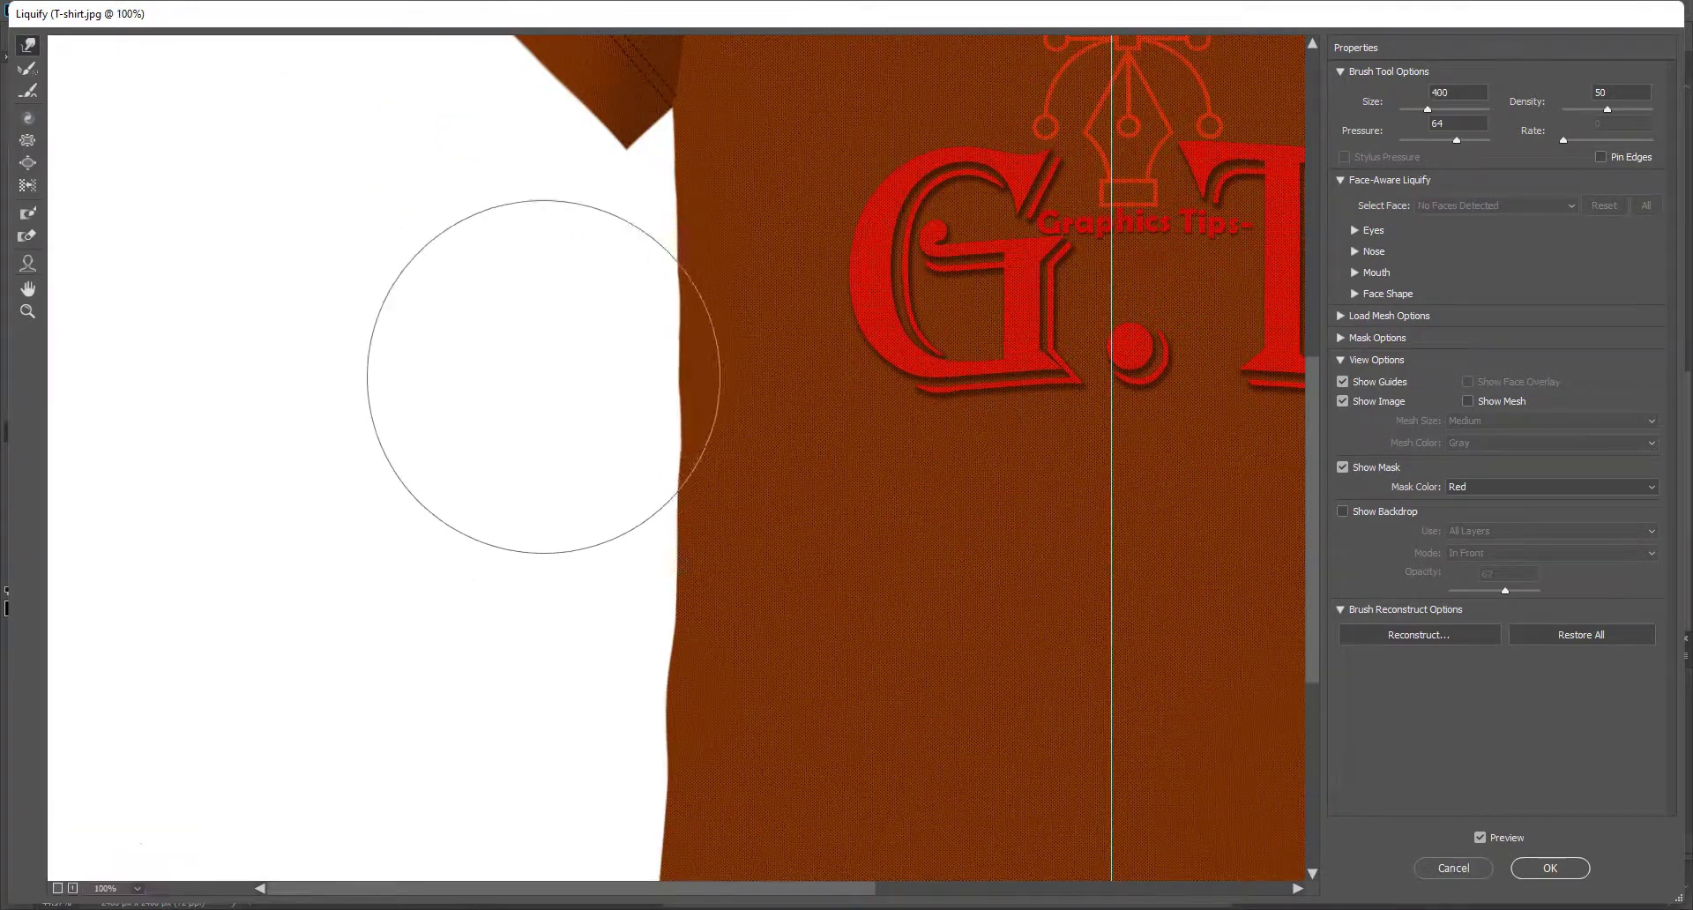
{"action": "left_click_drag", "start_coordinate": [559, 684], "coordinate": [562, 399]}
{"action": "left_click_drag", "start_coordinate": [575, 749], "coordinate": [559, 612]}
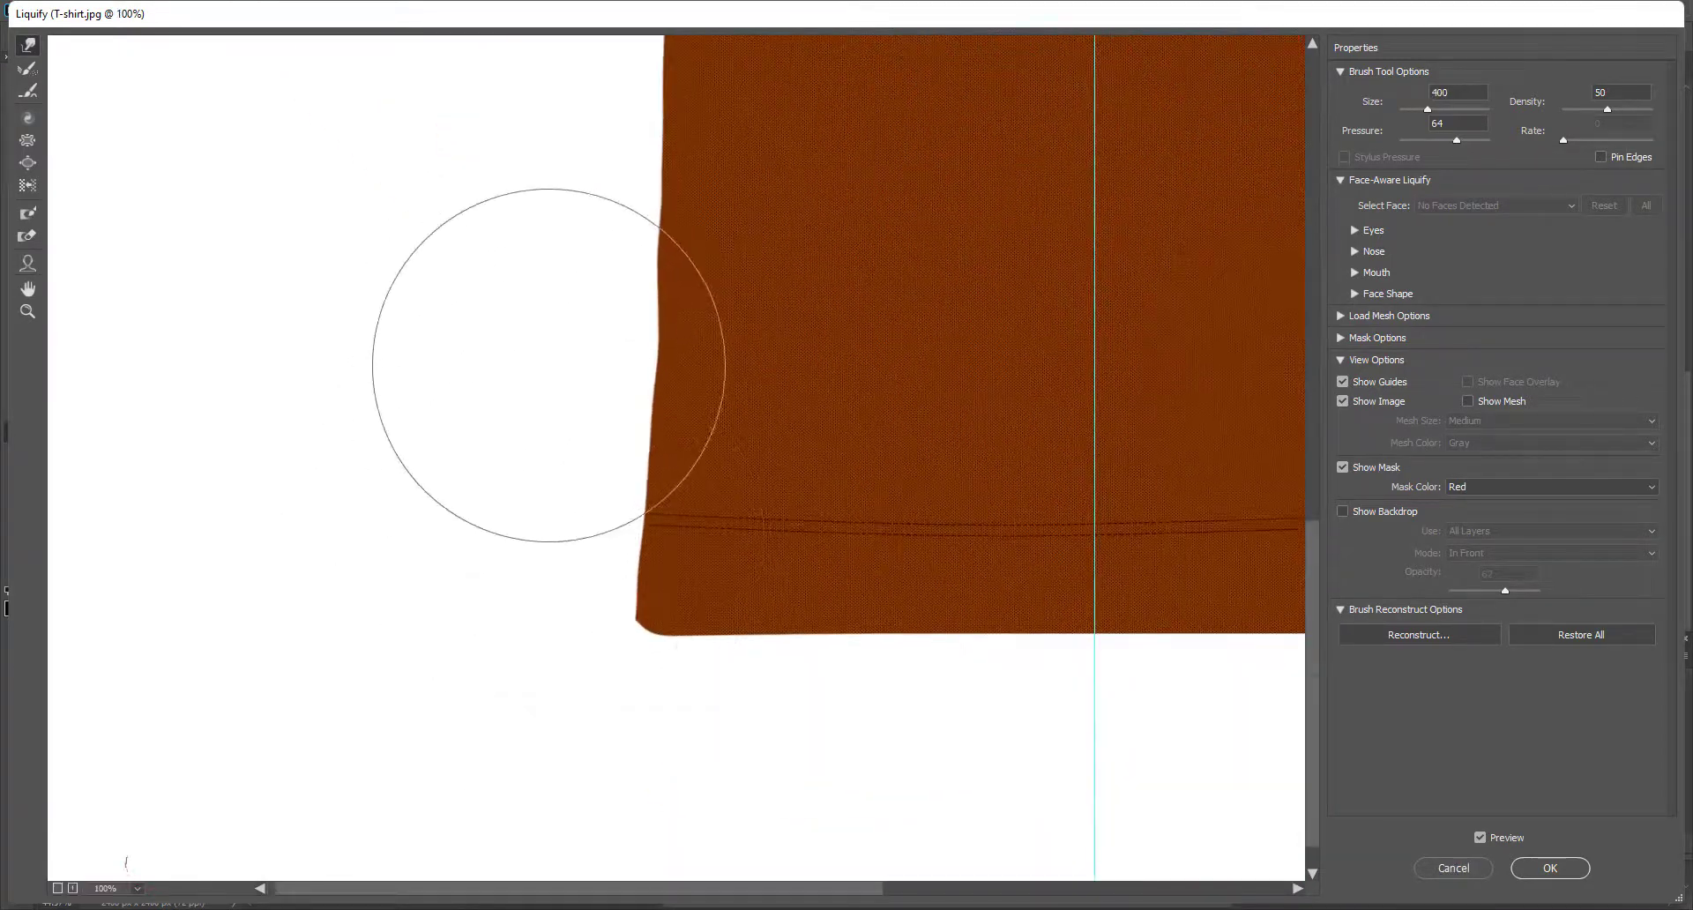
{"action": "left_click_drag", "start_coordinate": [752, 499], "coordinate": [710, 446]}
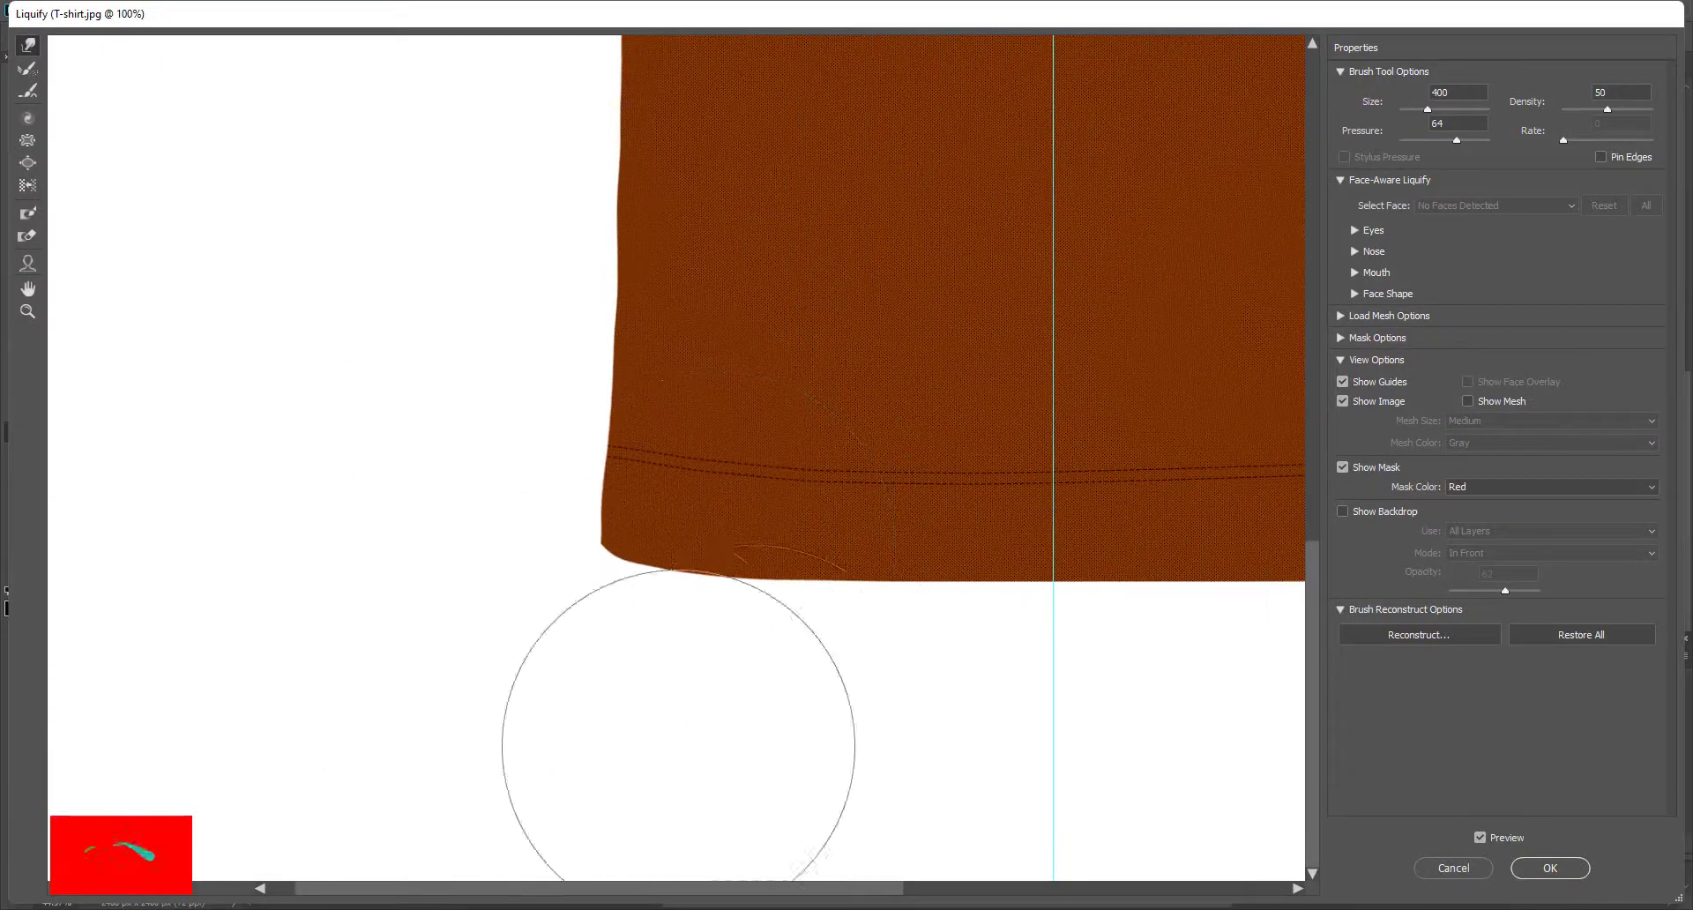
{"action": "scroll", "coordinate": [423, 529], "scroll_direction": "up", "scroll_amount": 3}
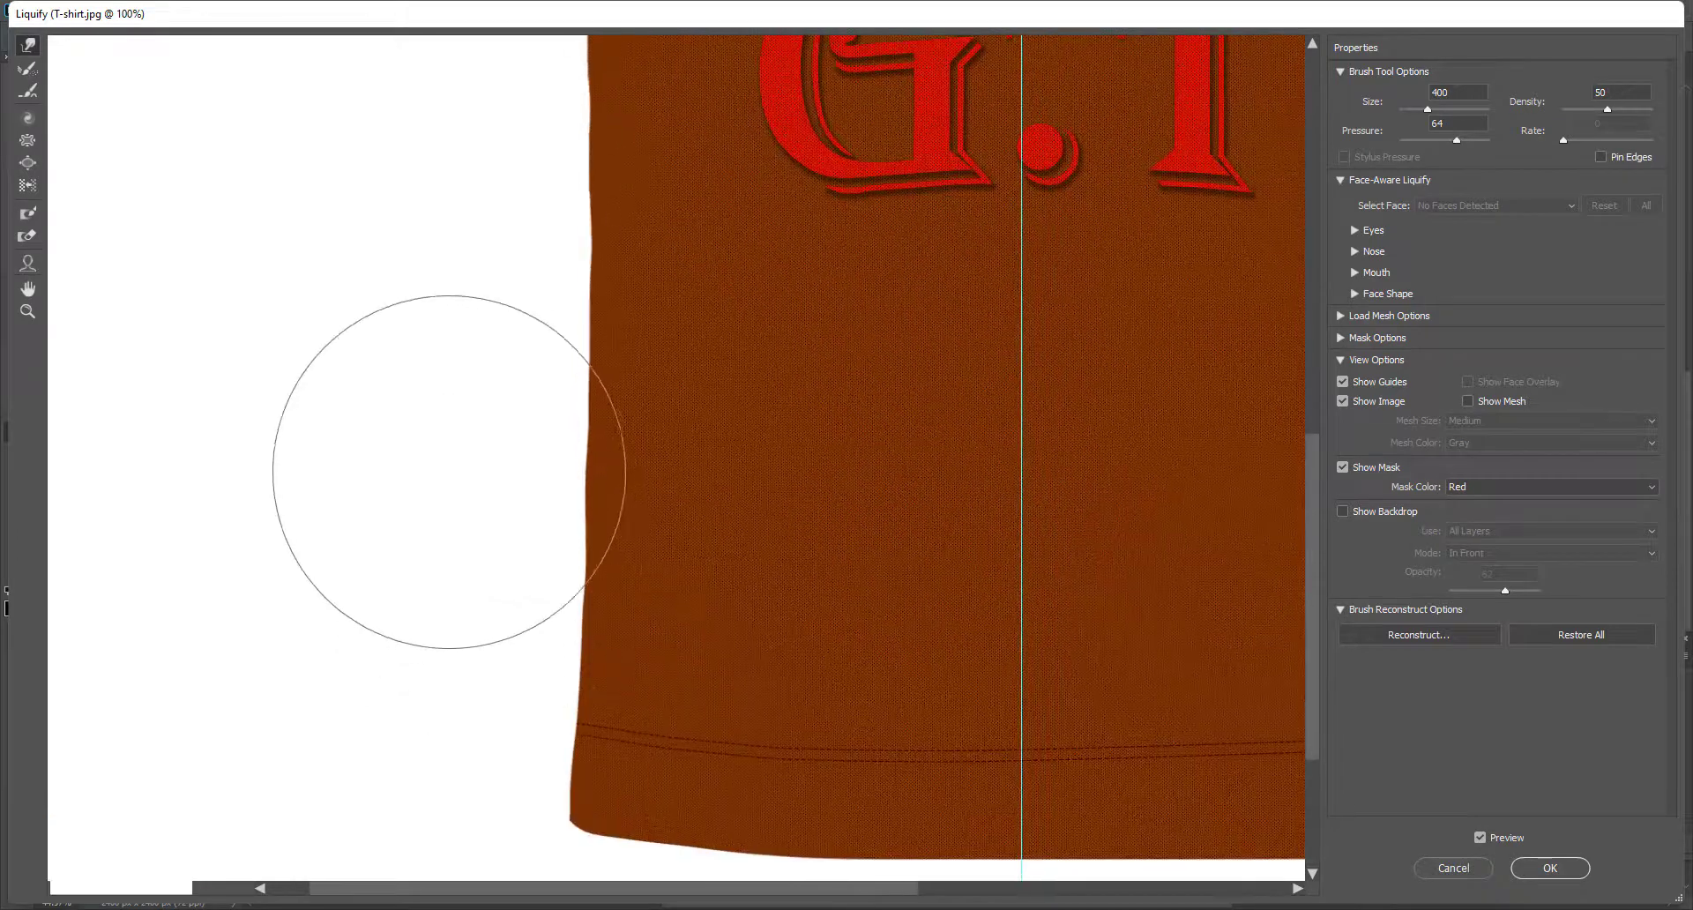
{"action": "key", "text": "ctrl+minus"}
{"action": "key", "text": "bracketright"}
{"action": "key", "text": "bracketright"}
{"action": "key", "text": "bracketright"}
{"action": "scroll", "coordinate": [389, 461], "scroll_direction": "down", "scroll_amount": 3}
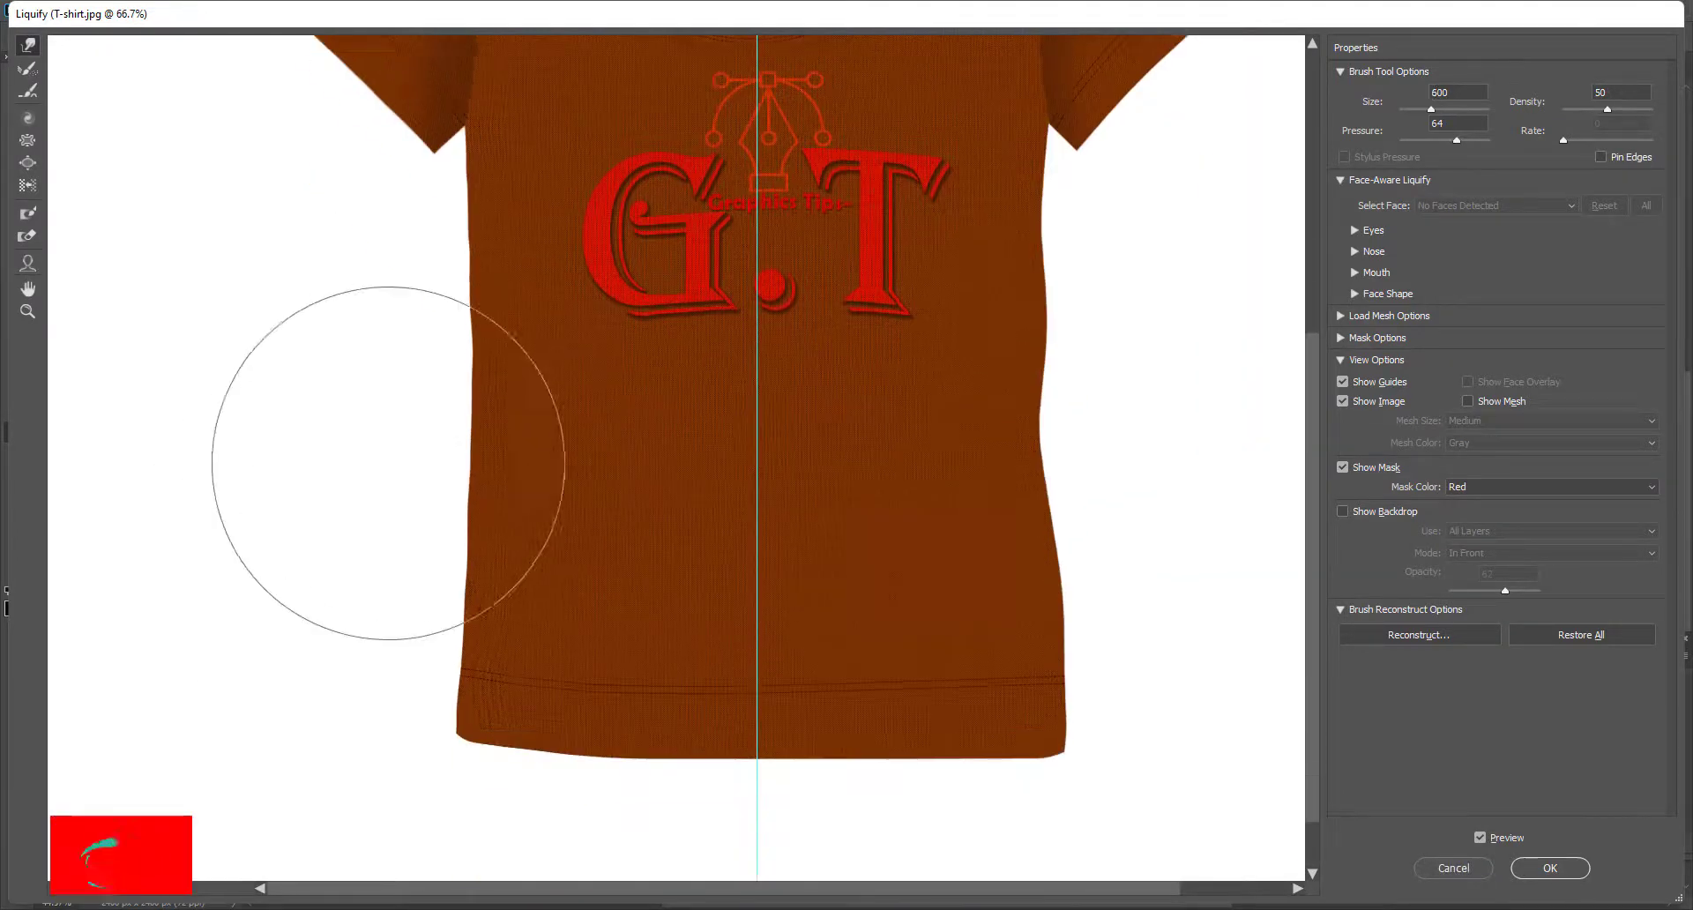
{"action": "scroll", "coordinate": [406, 397], "scroll_direction": "down", "scroll_amount": 1}
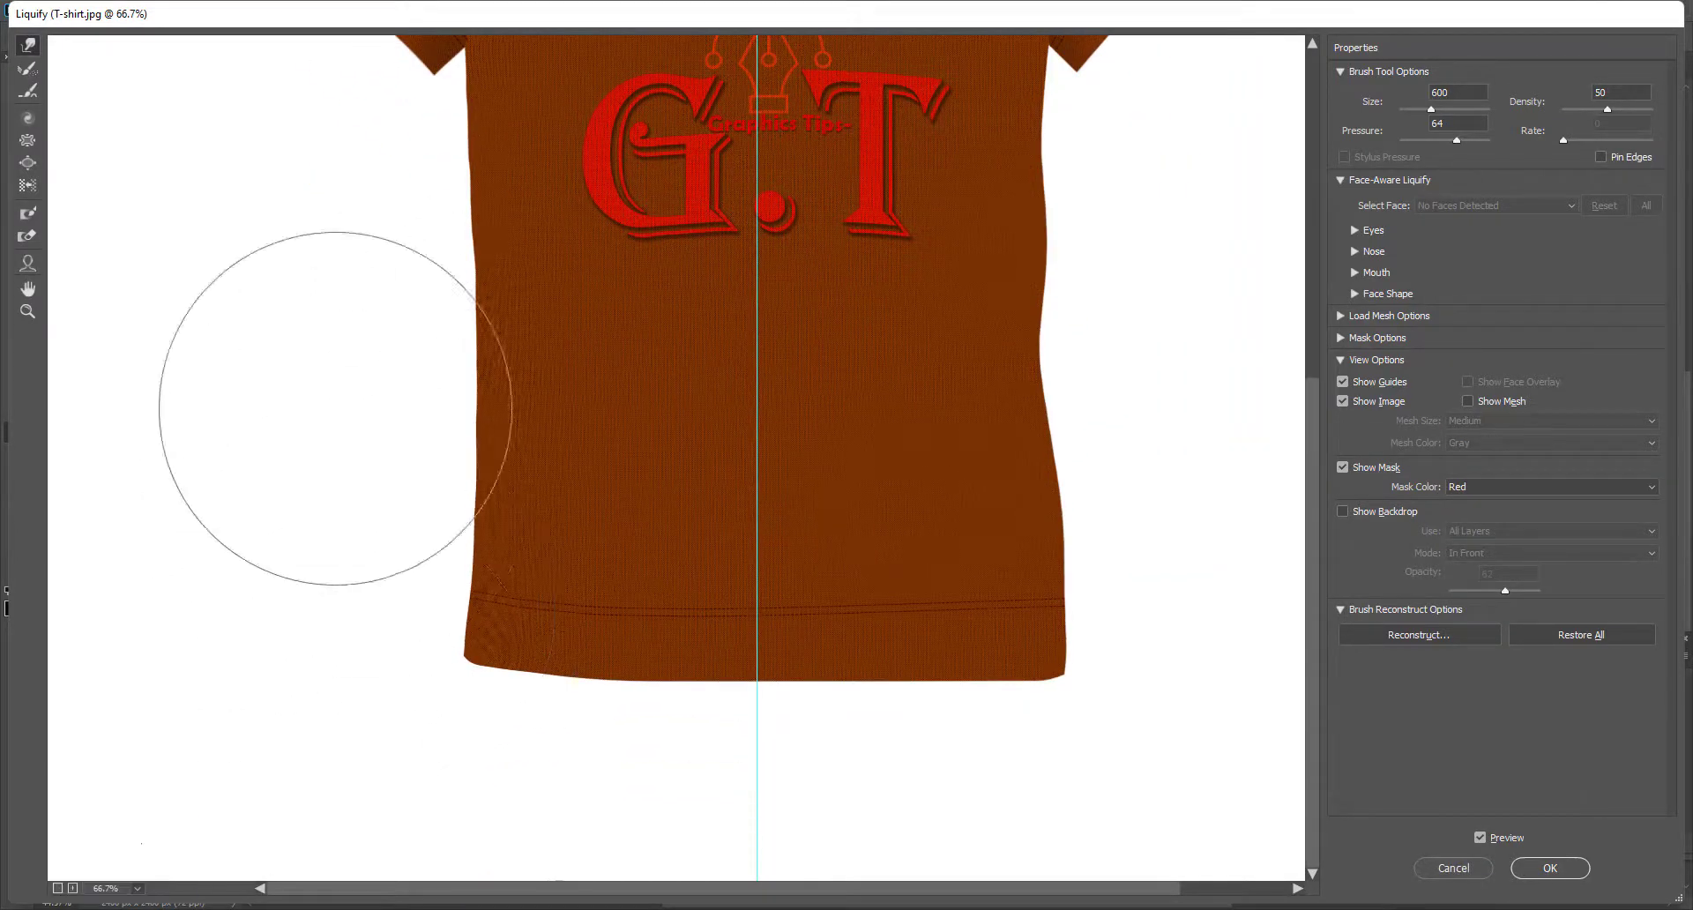
{"action": "left_click_drag", "start_coordinate": [332, 446], "coordinate": [416, 737]}
Step: Shrink the warp brush and move the view to the collar for detail work
{"action": "scroll", "coordinate": [361, 570], "scroll_direction": "up", "scroll_amount": 4}
{"action": "key", "text": "bracketleft"}
{"action": "key", "text": "bracketleft"}
{"action": "key", "text": "bracketleft"}
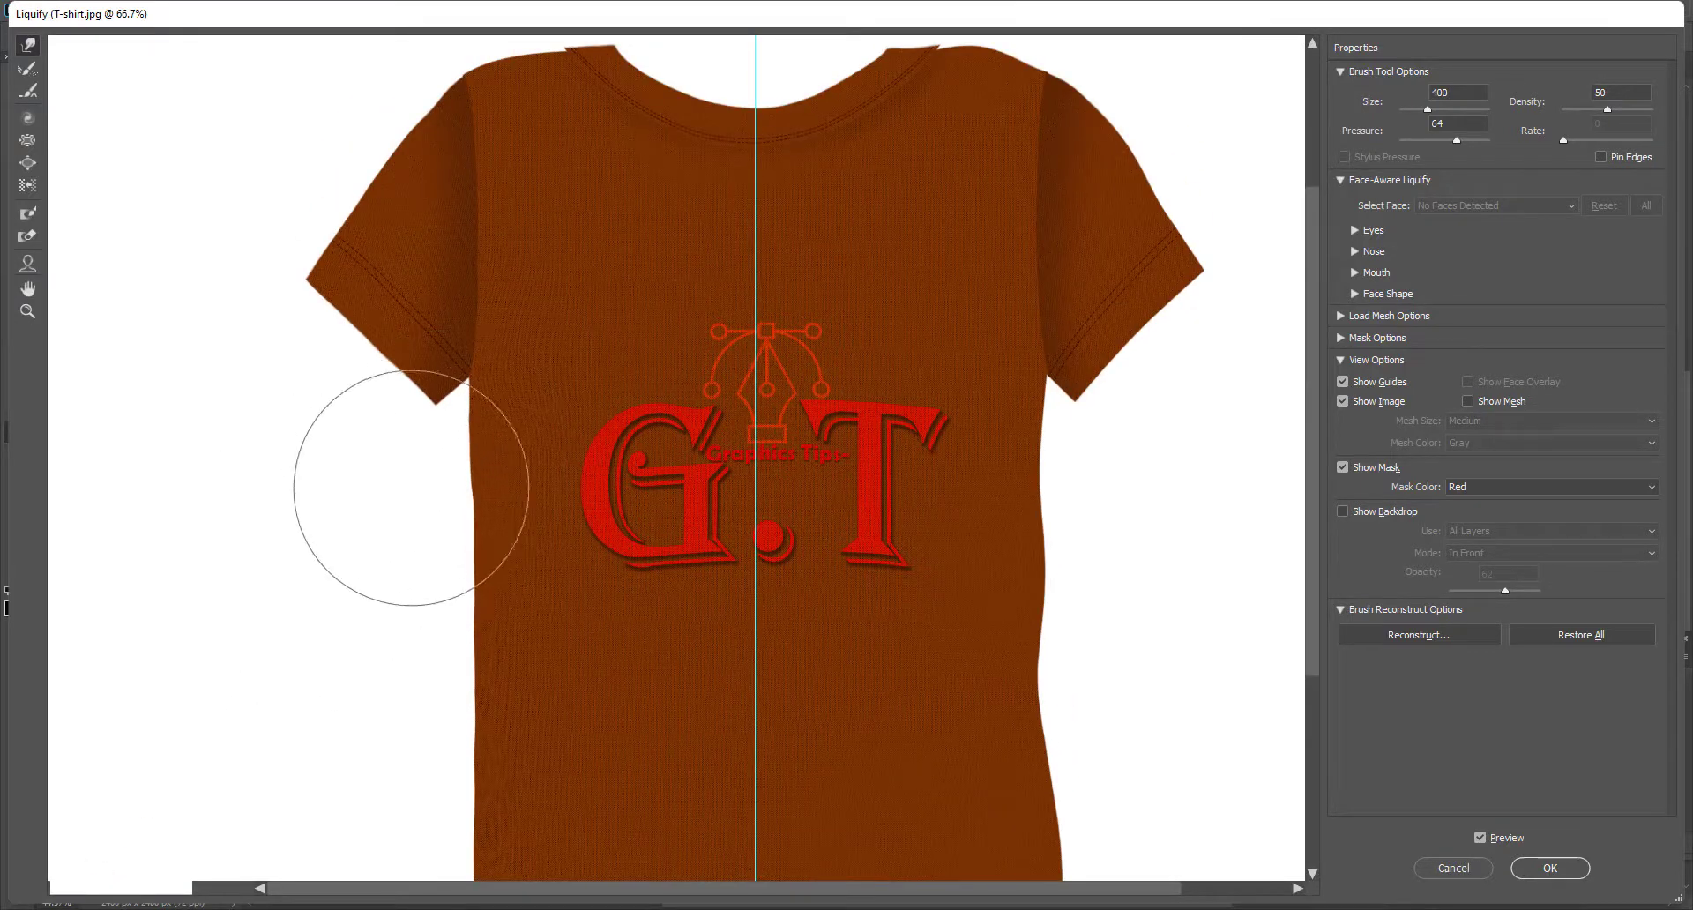
{"action": "scroll", "coordinate": [409, 575], "scroll_direction": "down", "scroll_amount": 2}
{"action": "scroll", "coordinate": [397, 417], "scroll_direction": "up", "scroll_amount": 1}
{"action": "scroll", "coordinate": [397, 417], "scroll_direction": "down", "scroll_amount": 5}
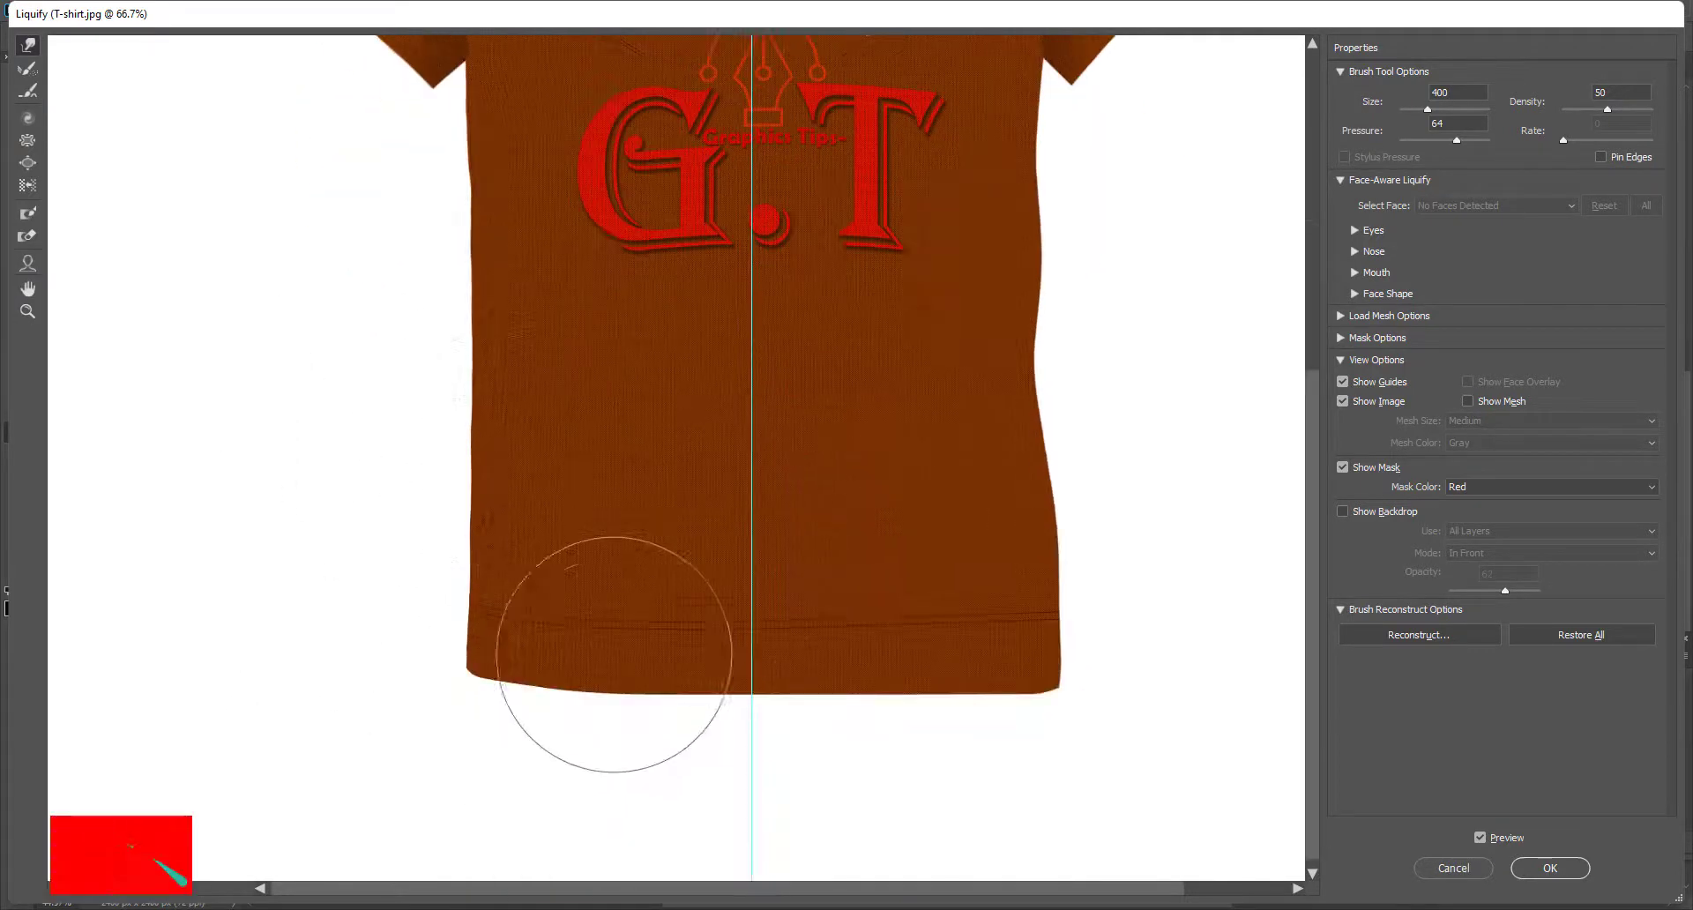
{"action": "scroll", "coordinate": [596, 717], "scroll_direction": "up", "scroll_amount": 8}
{"action": "scroll", "coordinate": [405, 257], "scroll_direction": "up", "scroll_amount": 1, "text": "alt"}
{"action": "scroll", "coordinate": [555, 367], "scroll_direction": "right", "scroll_amount": 1}
{"action": "scroll", "coordinate": [494, 317], "scroll_direction": "down", "scroll_amount": 2}
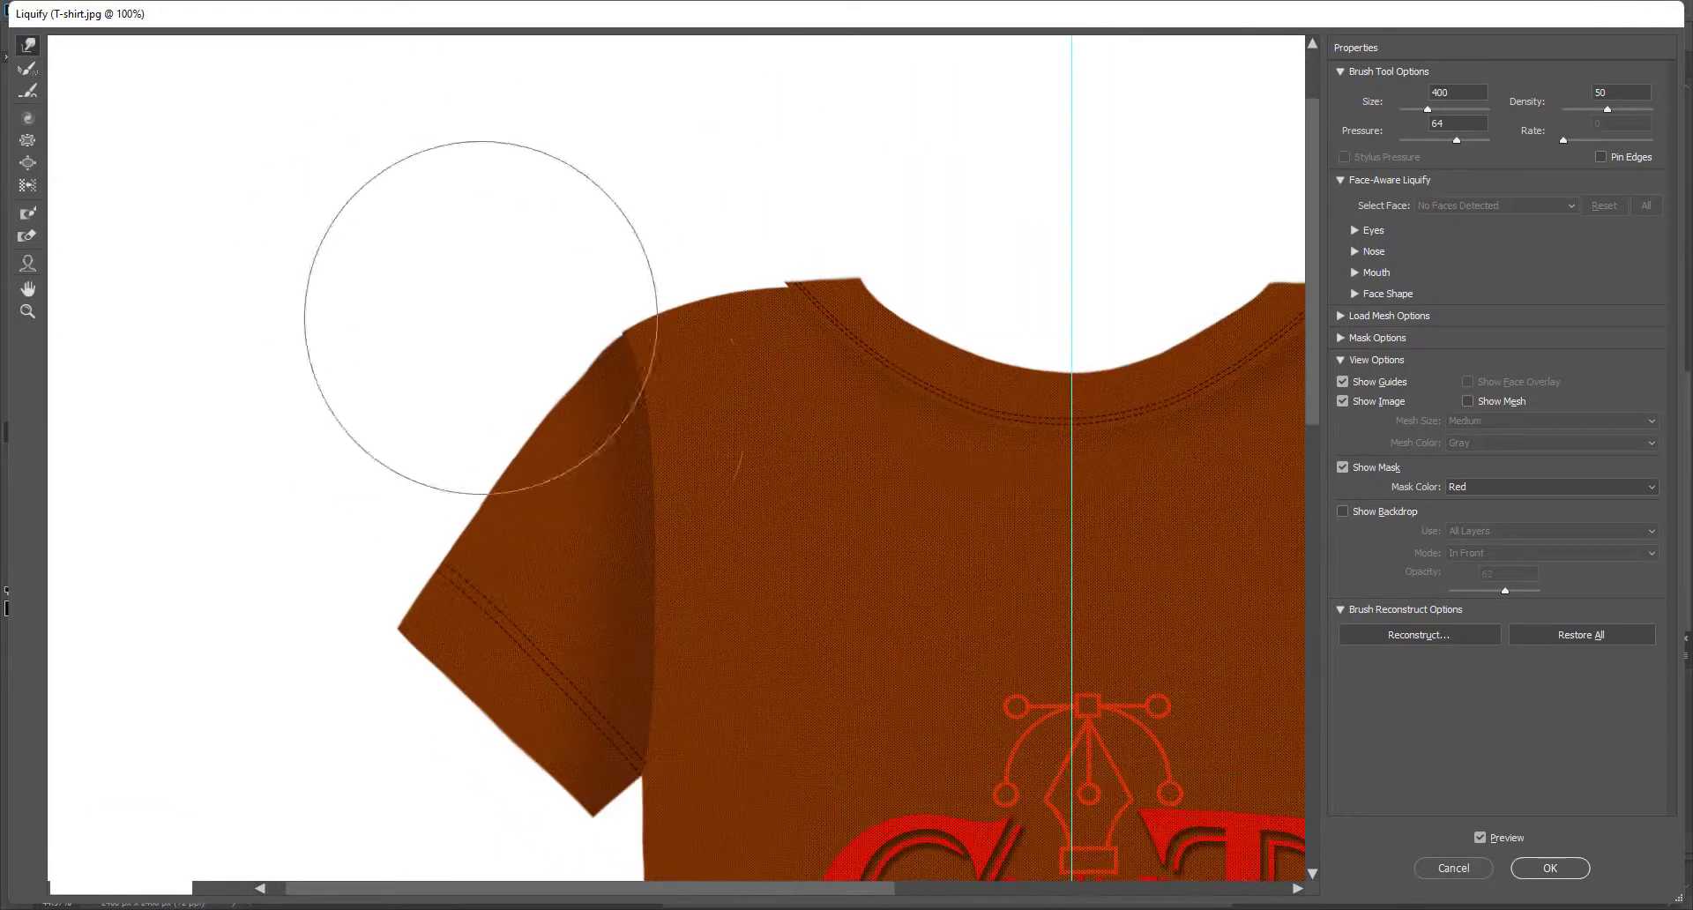
{"action": "key", "text": "bracketleft"}
{"action": "key", "text": "bracketleft"}
{"action": "key", "text": "bracketleft"}
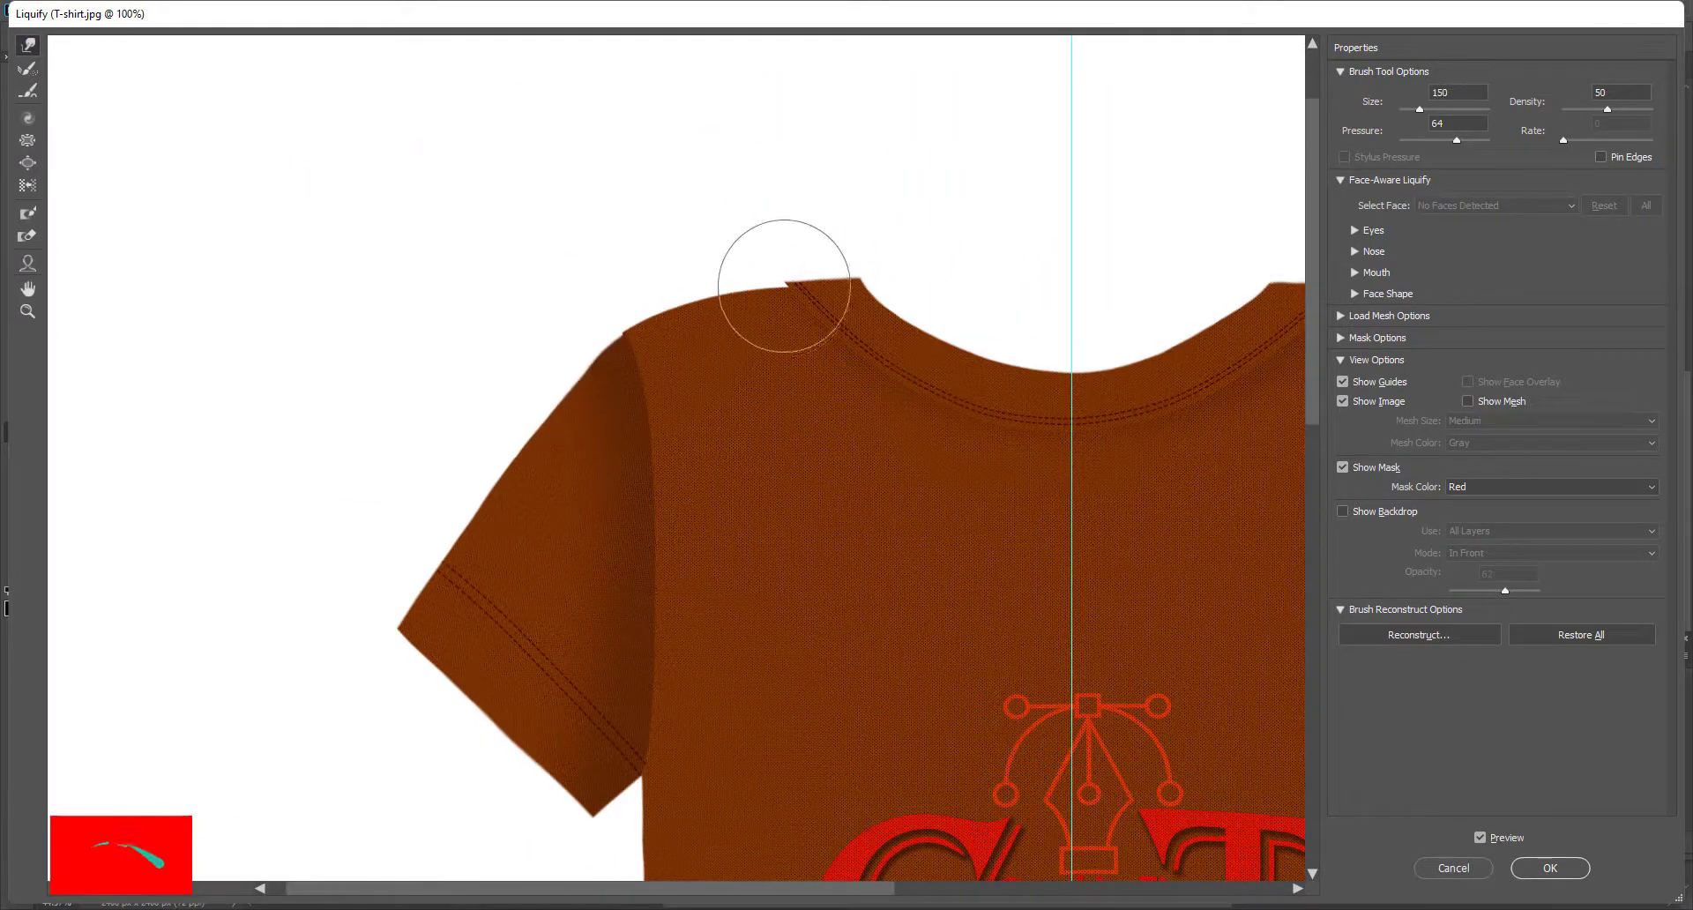
{"action": "scroll", "coordinate": [782, 288], "scroll_direction": "up", "scroll_amount": 1, "text": "alt"}
{"action": "scroll", "coordinate": [702, 269], "scroll_direction": "down", "scroll_amount": 1}
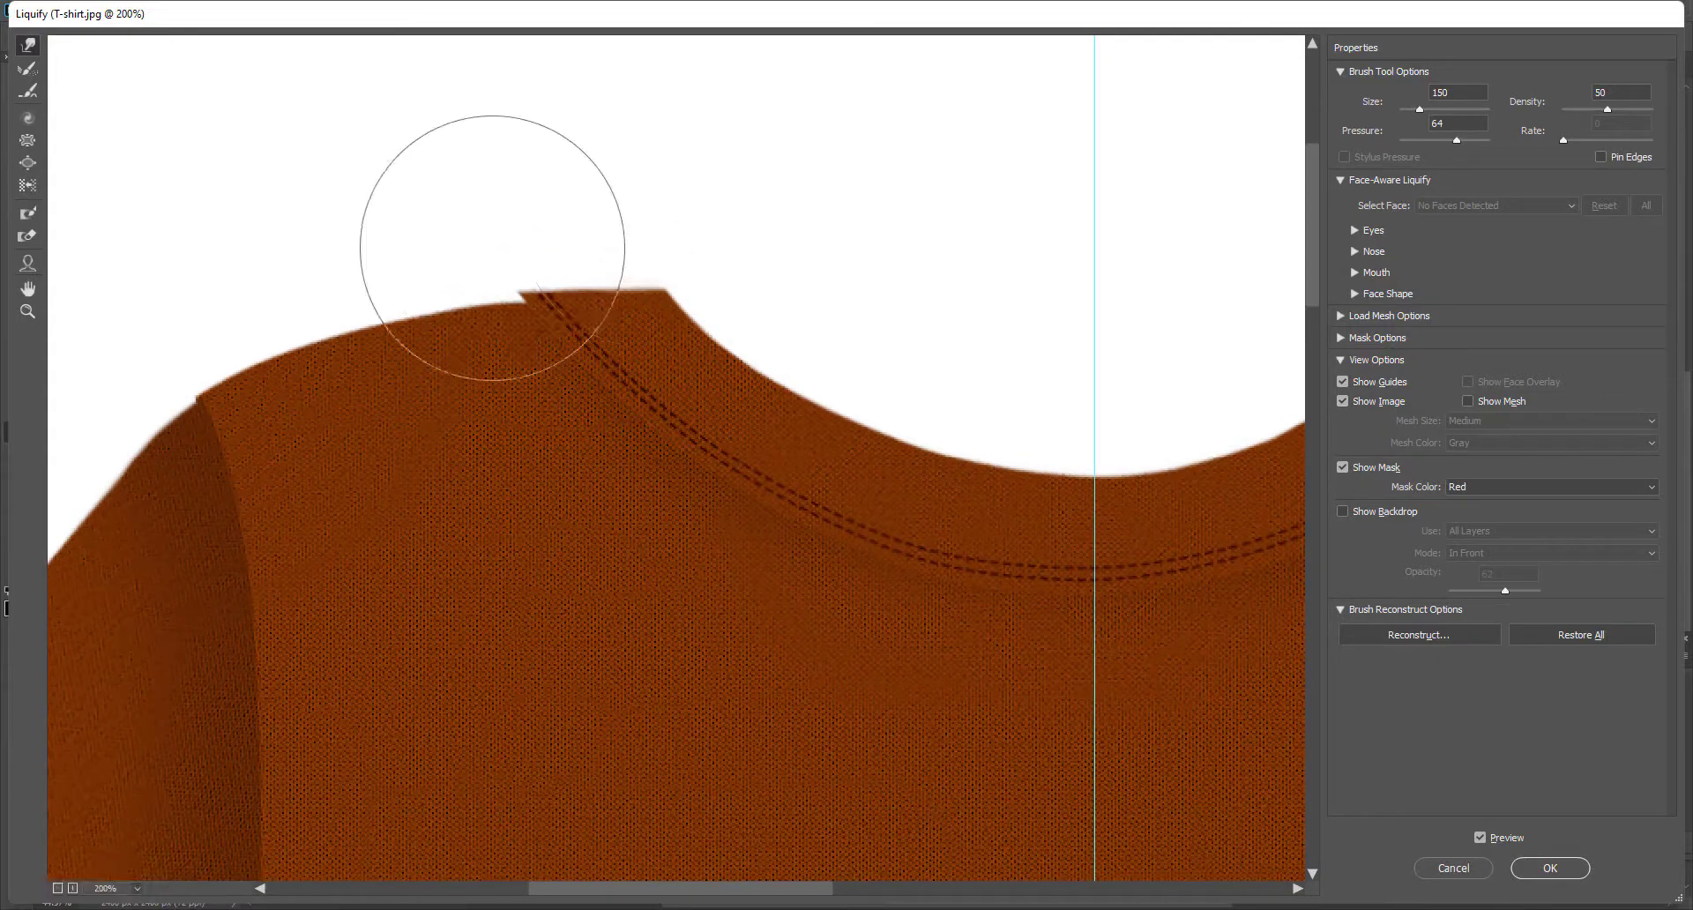
Step: Nudge the collar tip up and left, then apply the Liquify warp
{"action": "key", "text": "bracketright"}
{"action": "left_click_drag", "start_coordinate": [656, 232], "coordinate": [548, 170]}
{"action": "key", "text": "bracketright"}
{"action": "key", "text": "bracketright"}
{"action": "key", "text": "bracketright"}
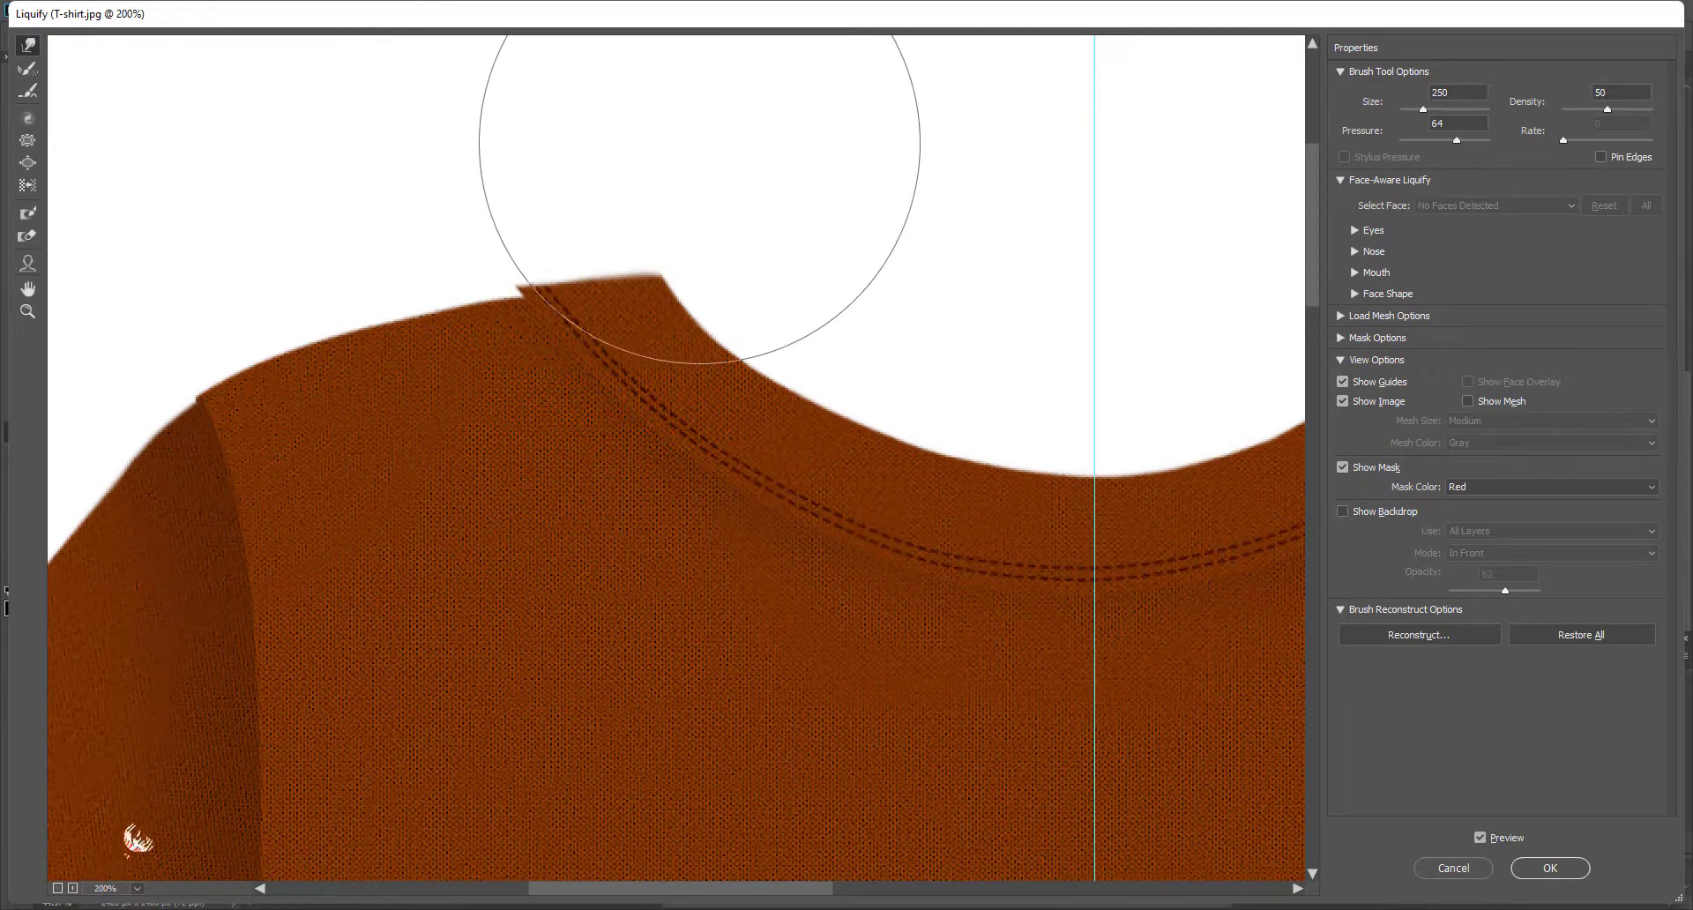
{"action": "key", "text": "bracketleft"}
{"action": "key", "text": "bracketleft"}
{"action": "key", "text": "bracketleft"}
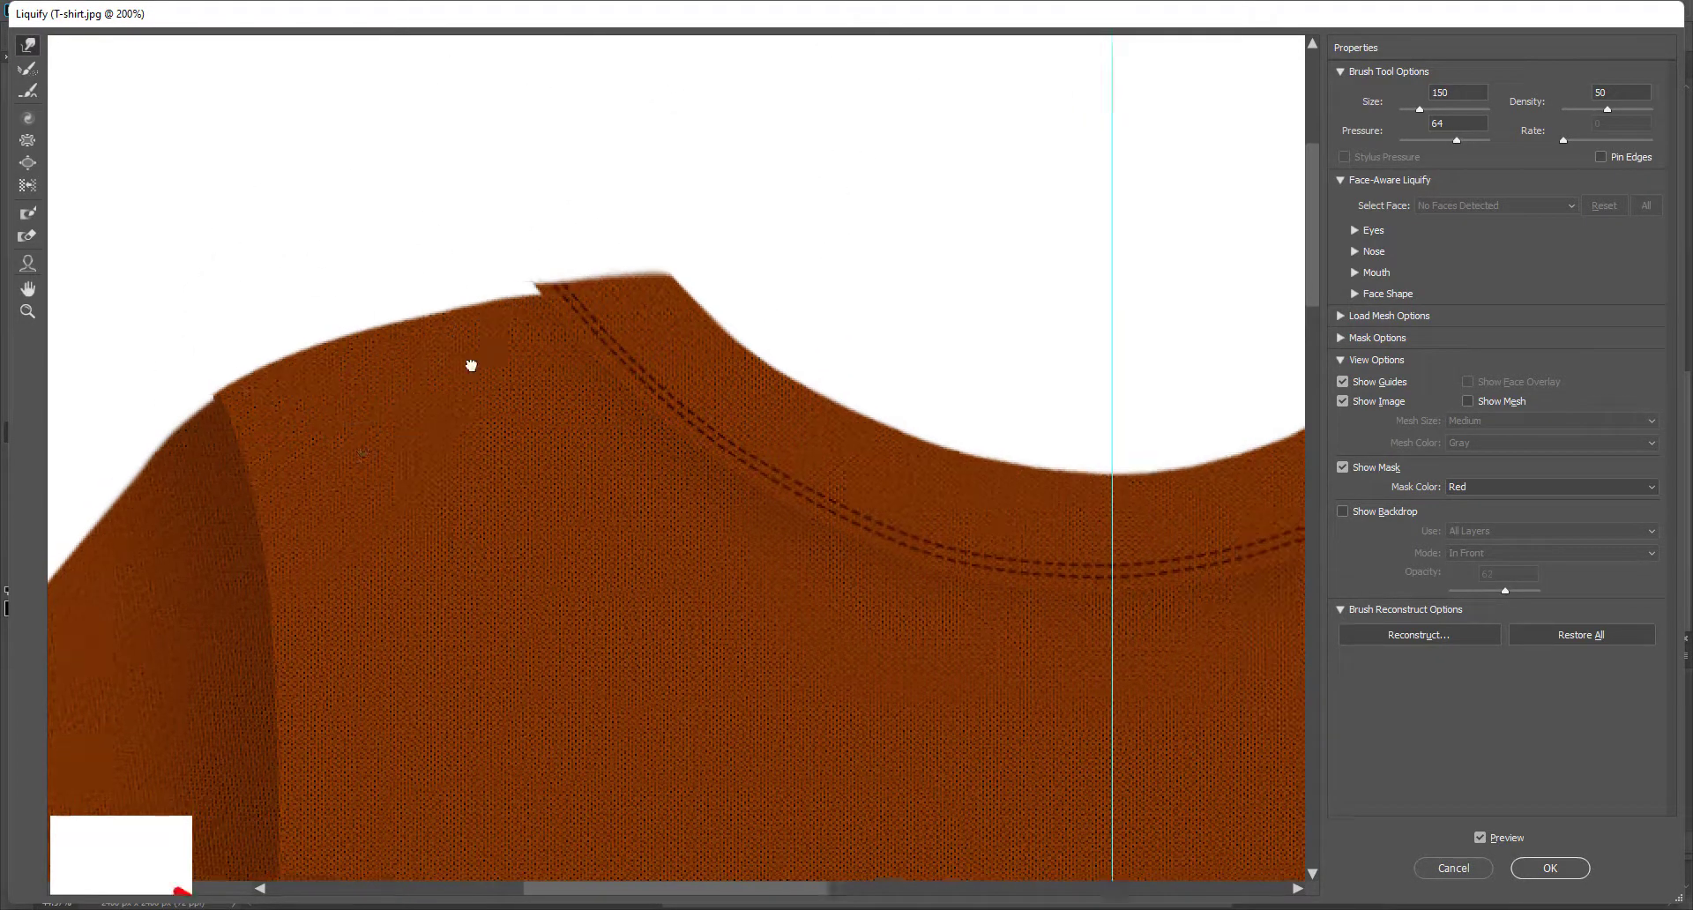
{"action": "scroll", "coordinate": [473, 367], "scroll_direction": "down", "scroll_amount": 5}
{"action": "scroll", "coordinate": [638, 340], "scroll_direction": "left", "scroll_amount": 3}
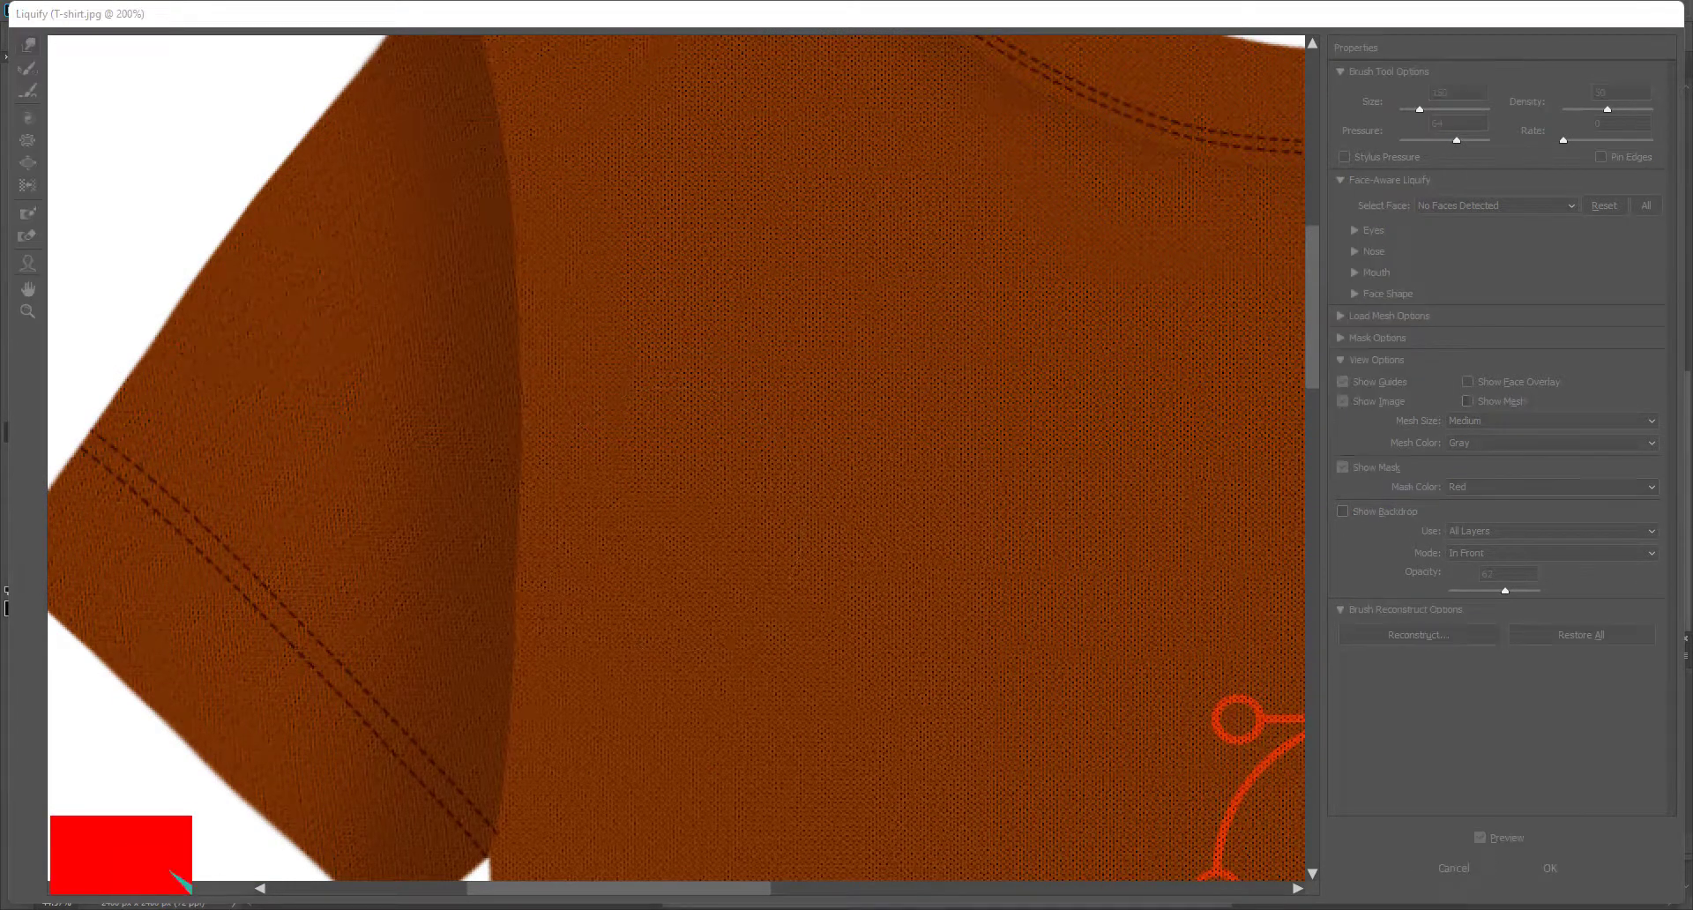
{"action": "key", "text": "Return"}
Step: Discard the stray work path, keep the standard Pen Tool, and reposition the shirt
{"action": "scroll", "coordinate": [747, 542], "scroll_direction": "up", "scroll_amount": 2}
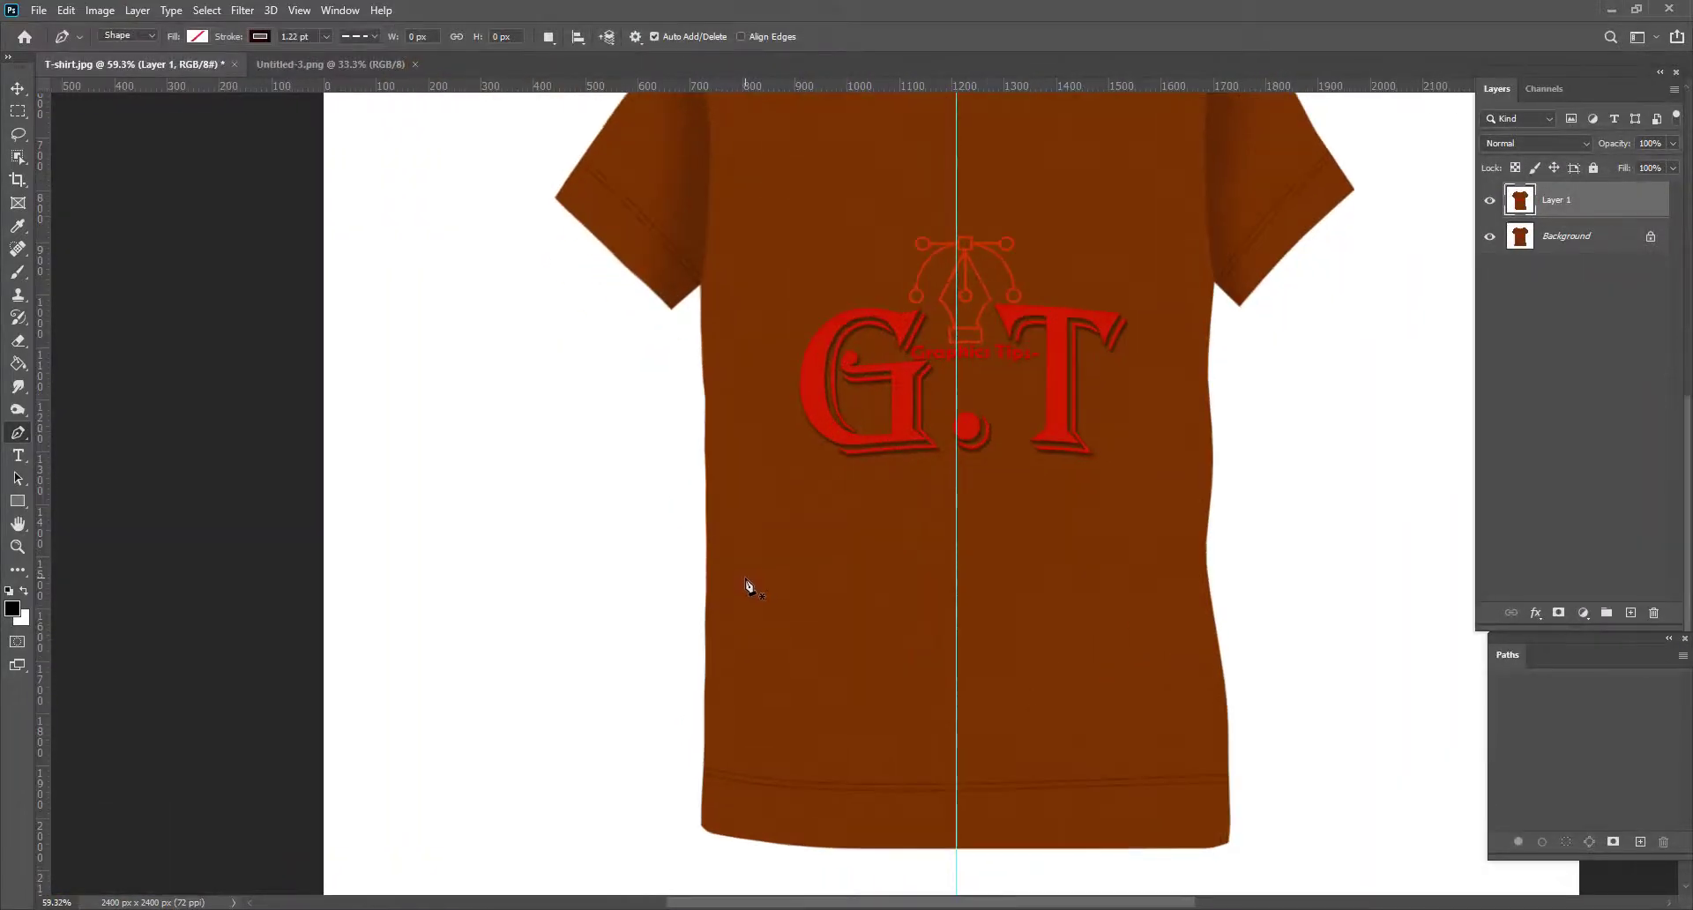
{"action": "scroll", "coordinate": [741, 499], "scroll_direction": "down", "scroll_amount": 2}
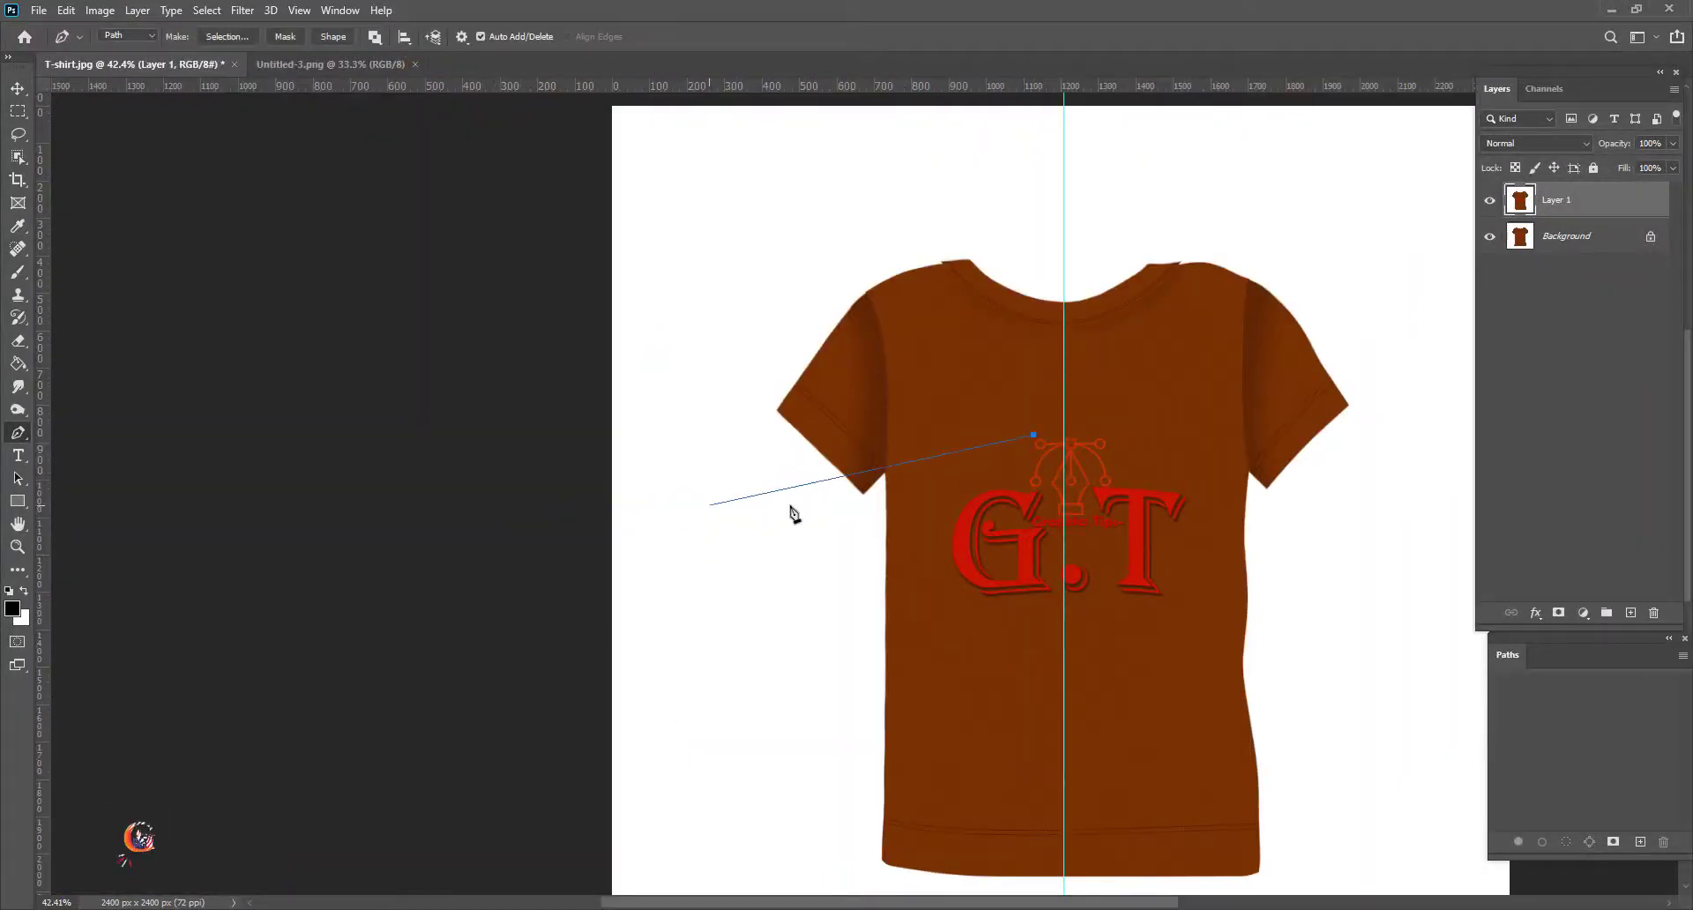
{"action": "left_click", "coordinate": [1050, 515]}
{"action": "key", "text": "ctrl+z"}
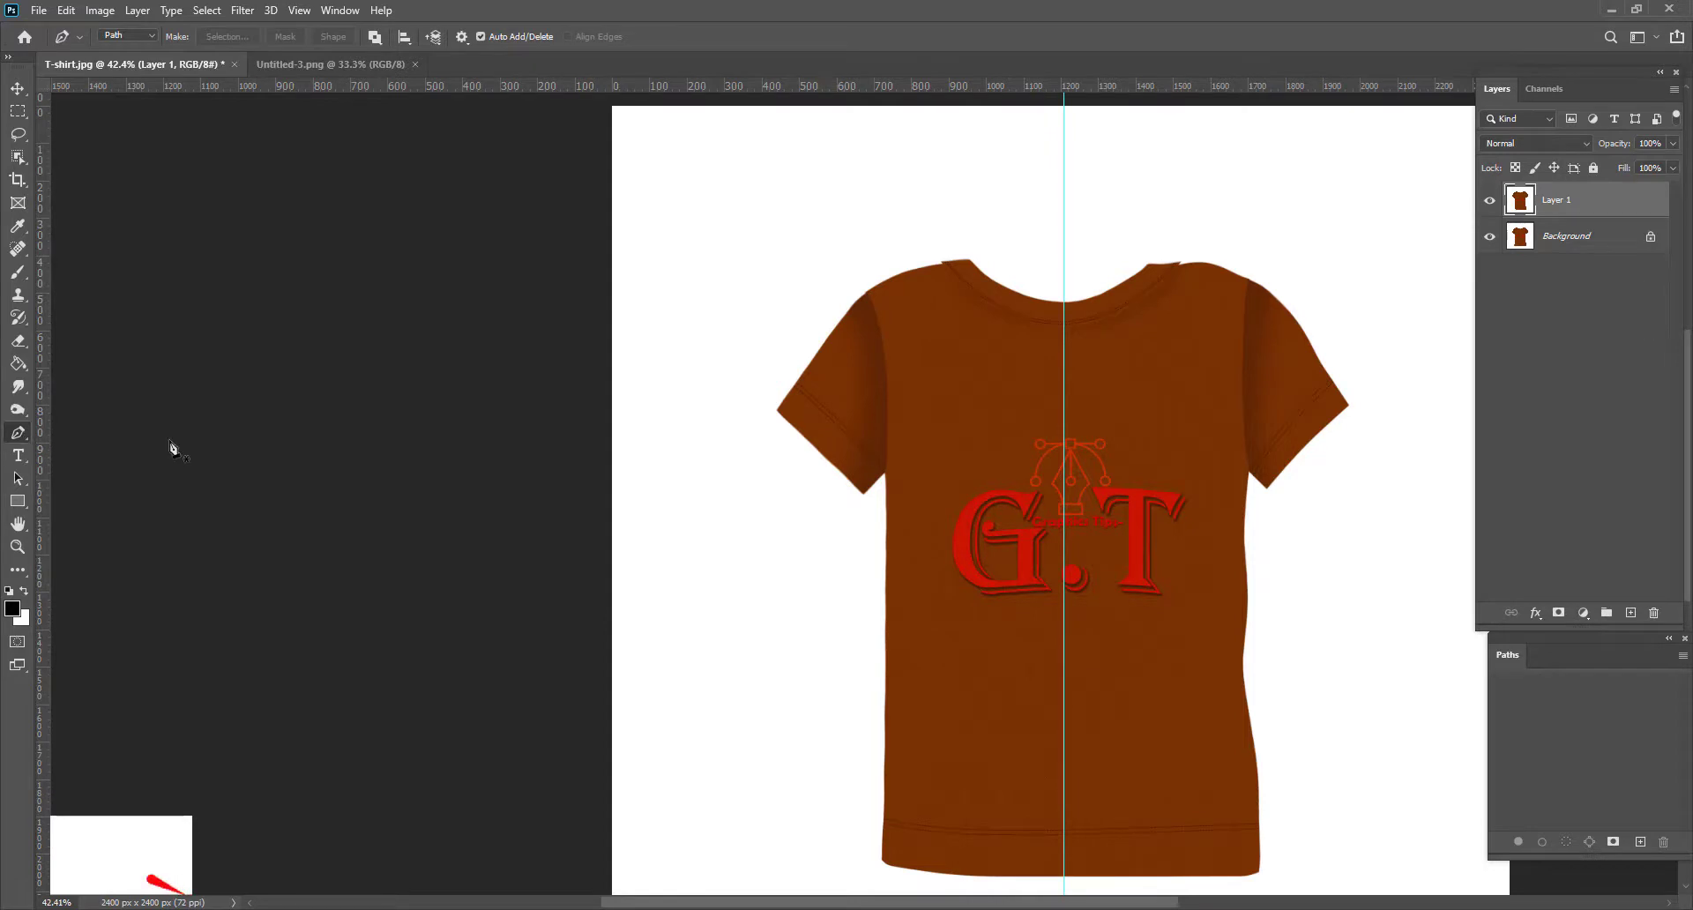
{"action": "right_click", "coordinate": [18, 432]}
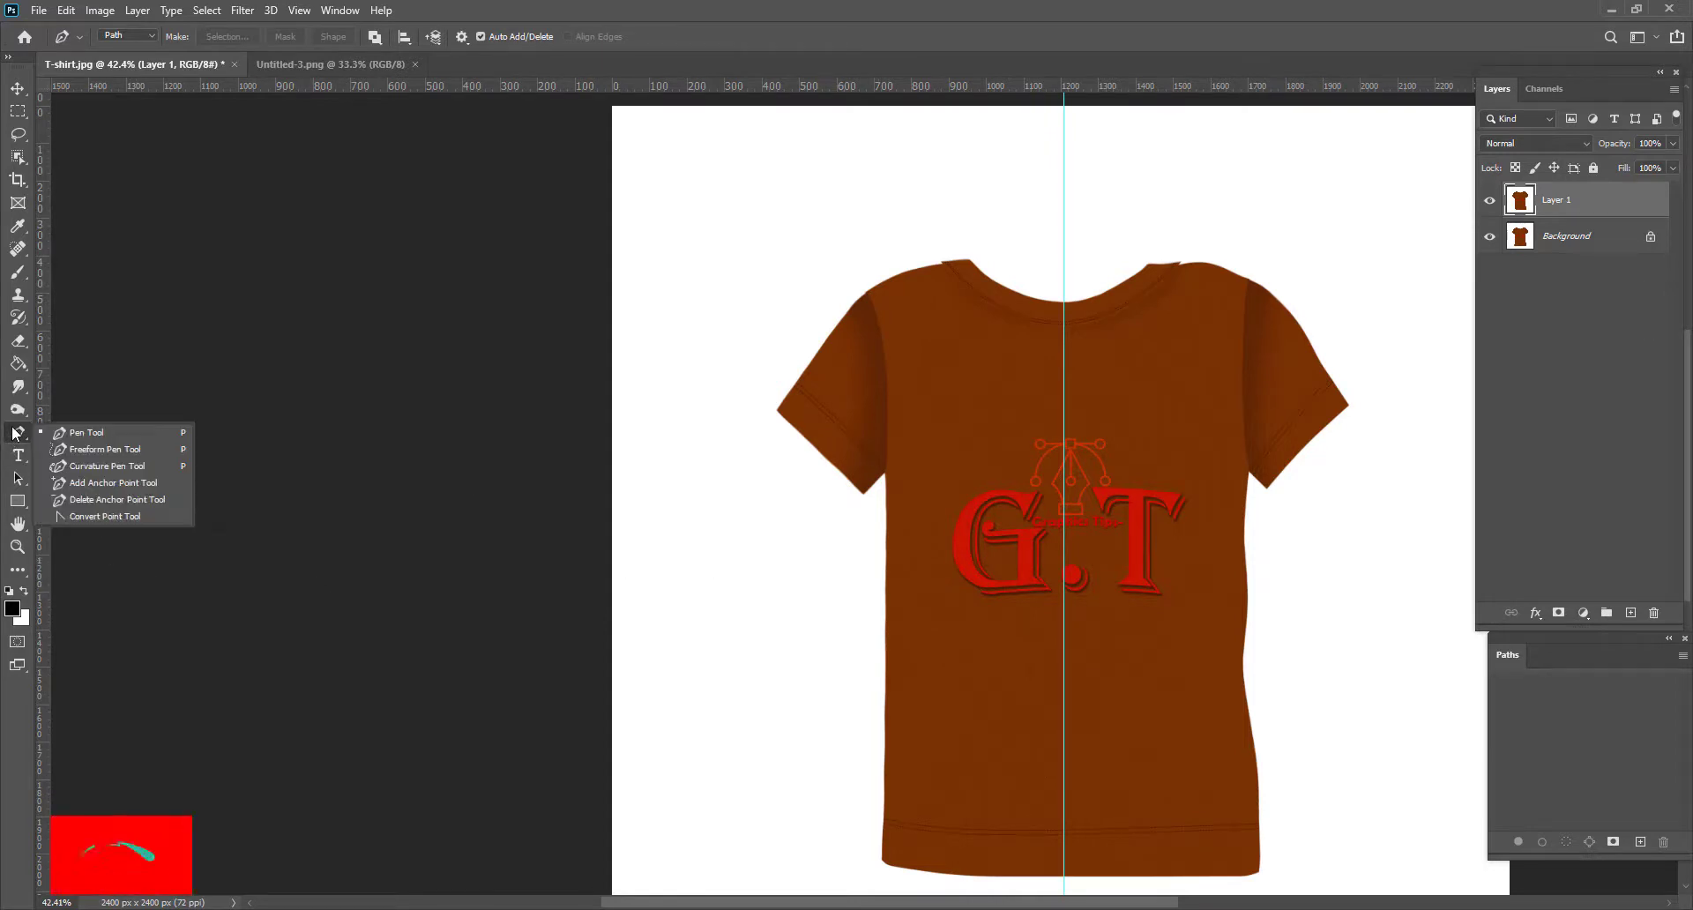
{"action": "left_click", "coordinate": [70, 434]}
{"action": "left_click_drag", "start_coordinate": [1030, 661], "coordinate": [1020, 509]}
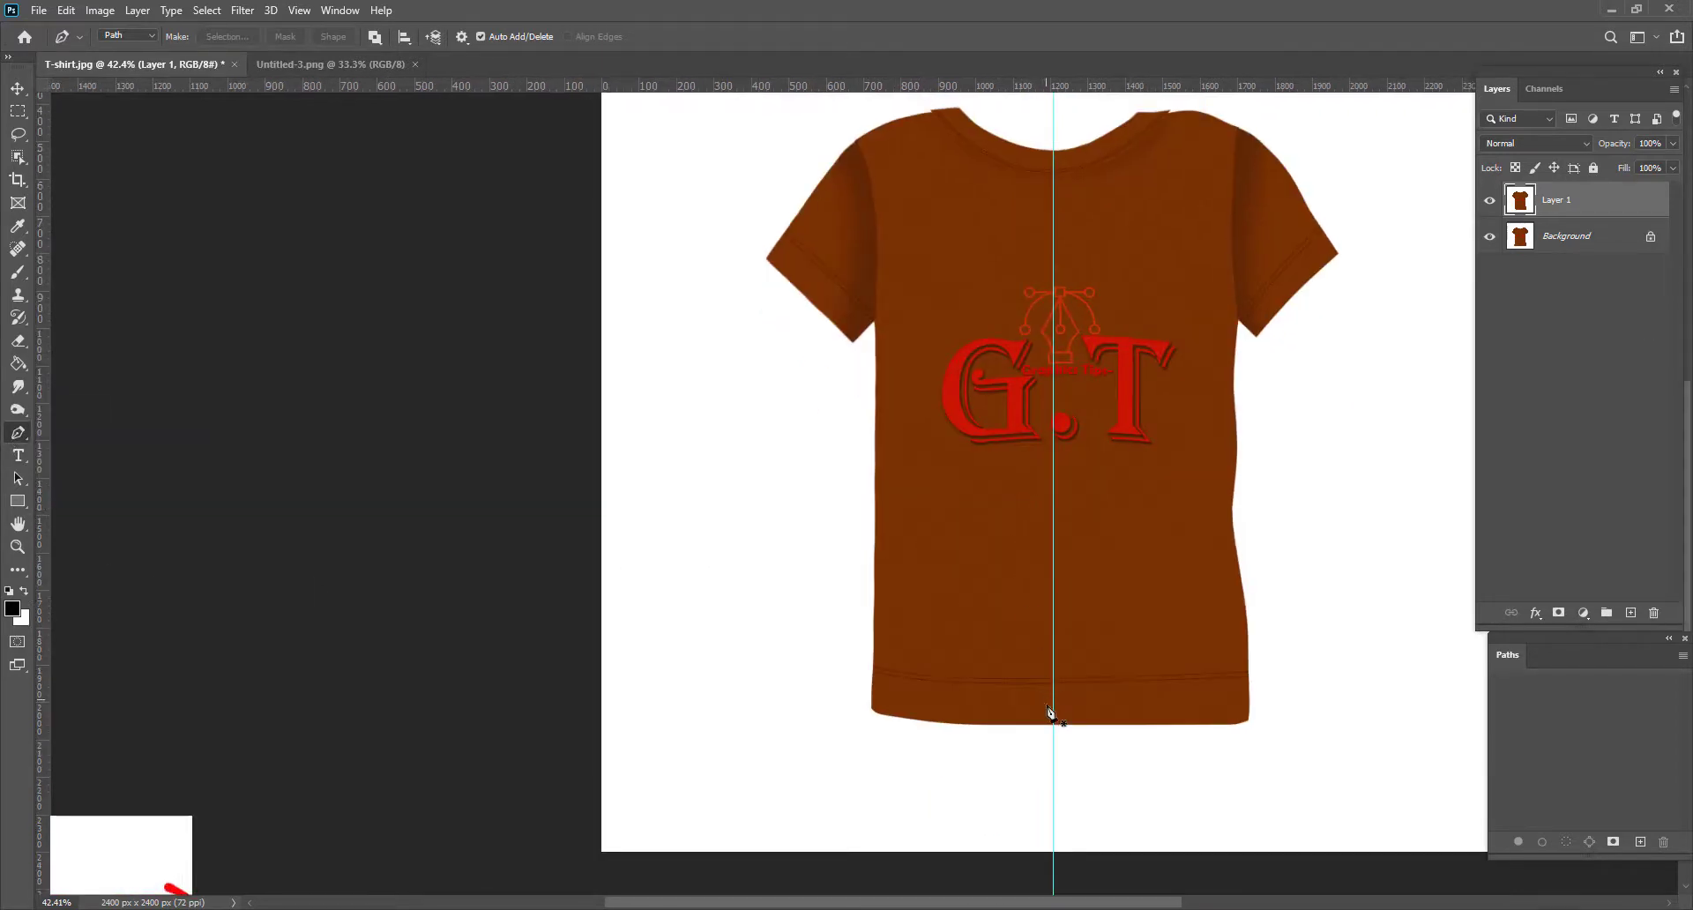
{"action": "scroll", "coordinate": [1060, 719], "scroll_direction": "up", "scroll_amount": 5}
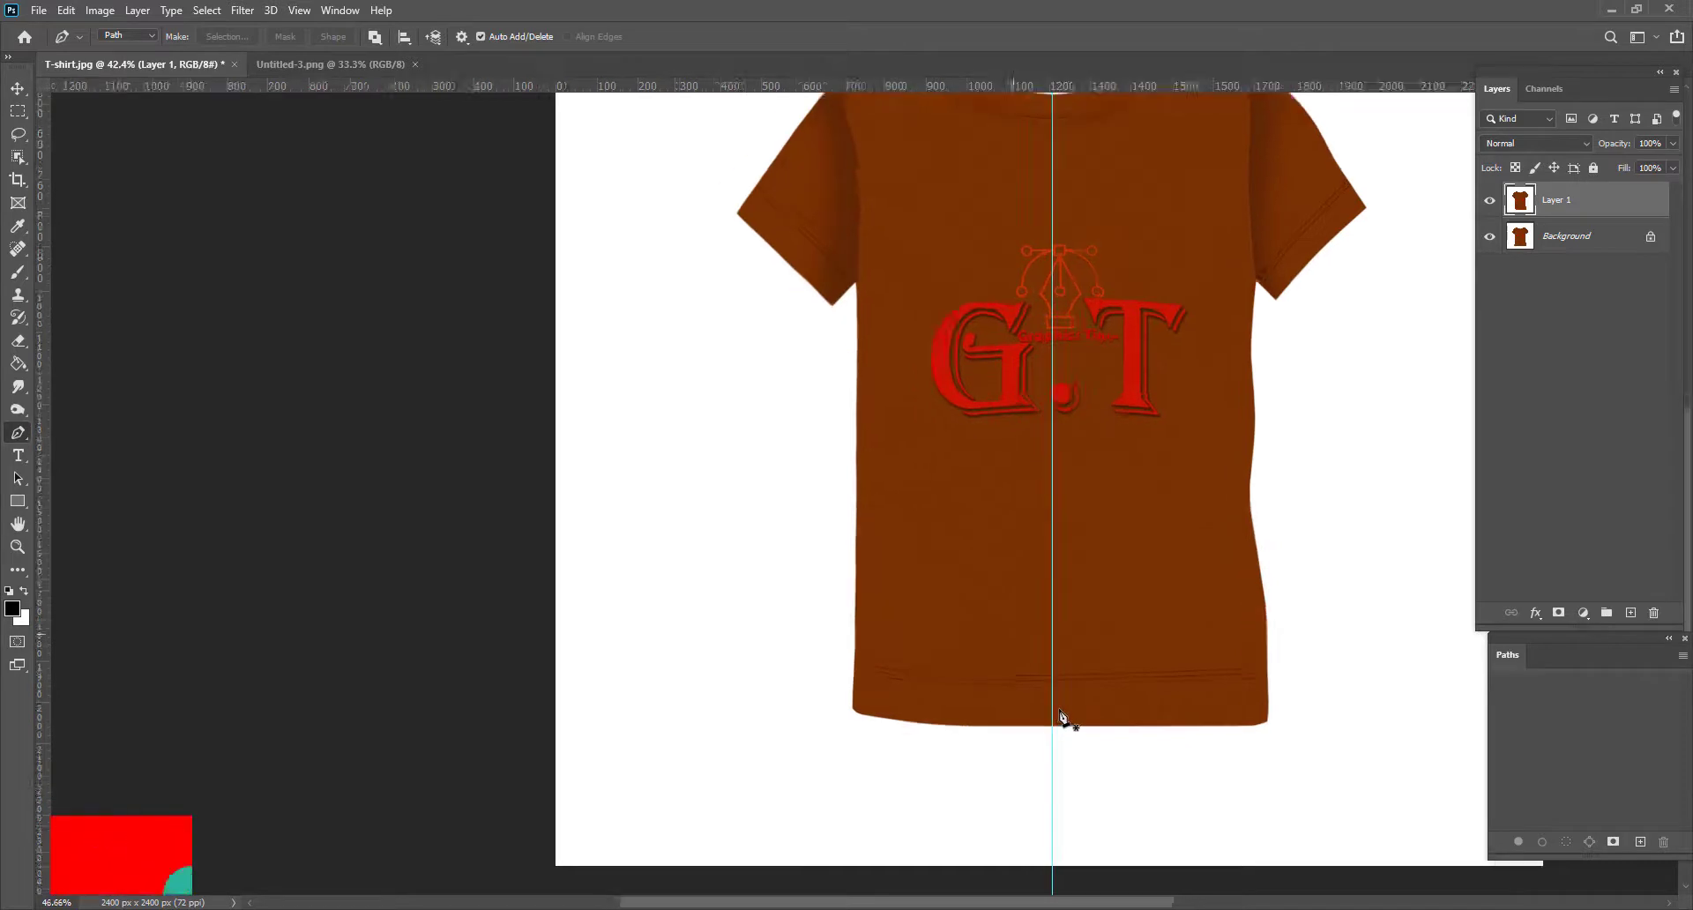
{"action": "scroll", "coordinate": [1049, 746], "scroll_direction": "up", "scroll_amount": 1}
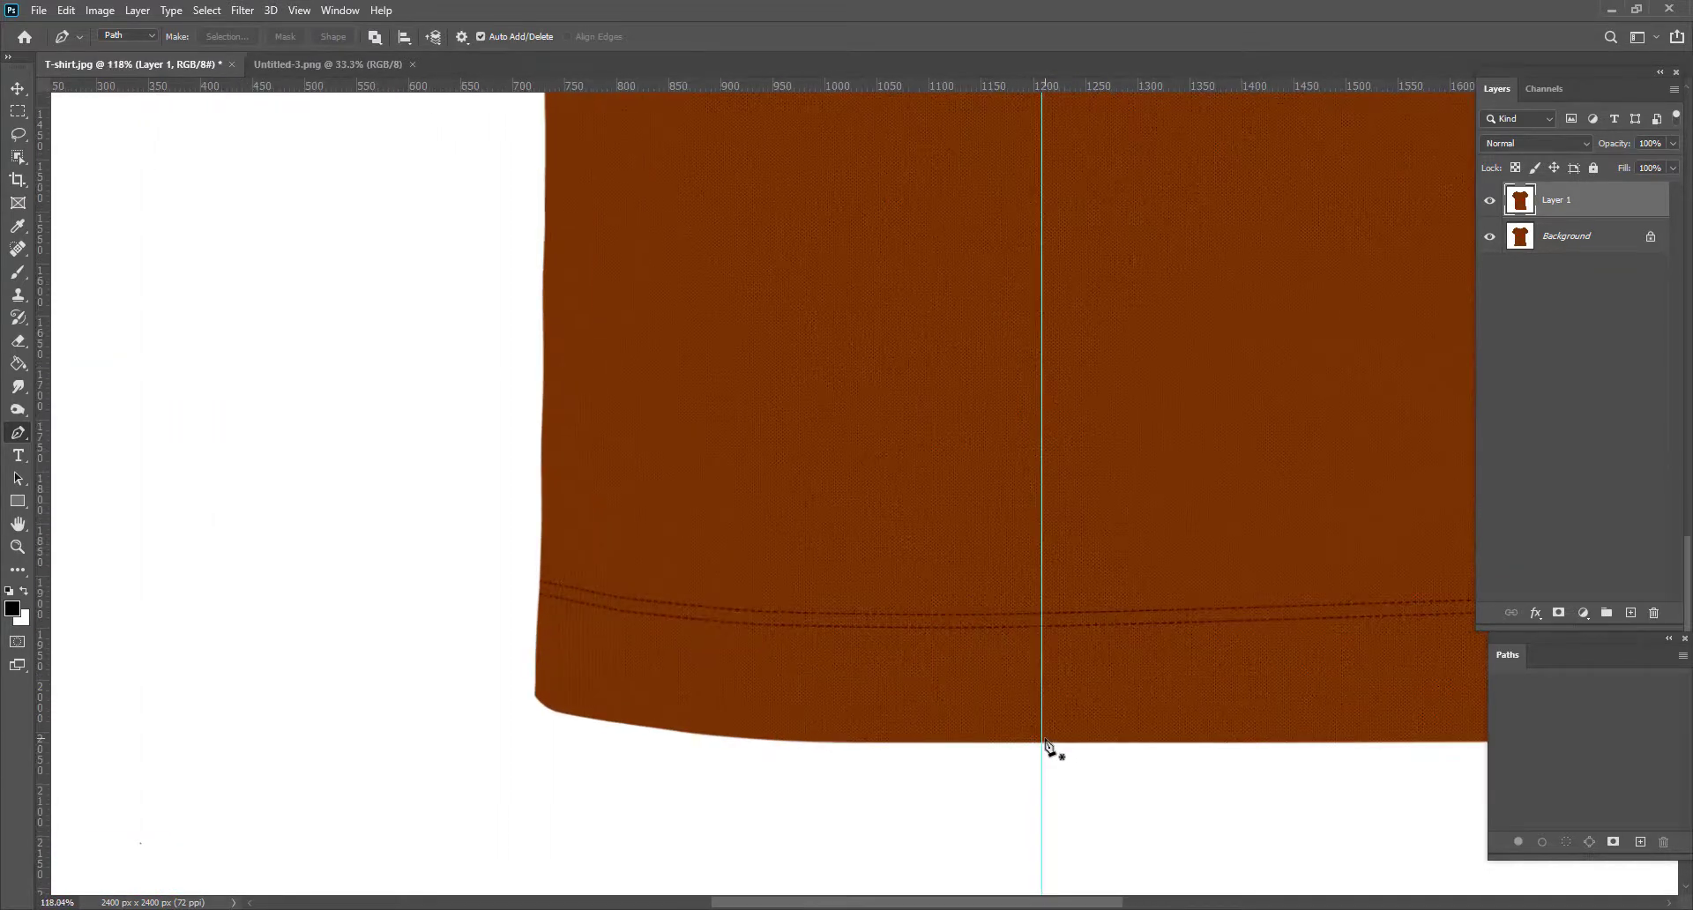
Step: Draw the path from the hem centre along the hem, up the left side to the sleeve cuff
{"action": "left_click", "coordinate": [936, 744]}
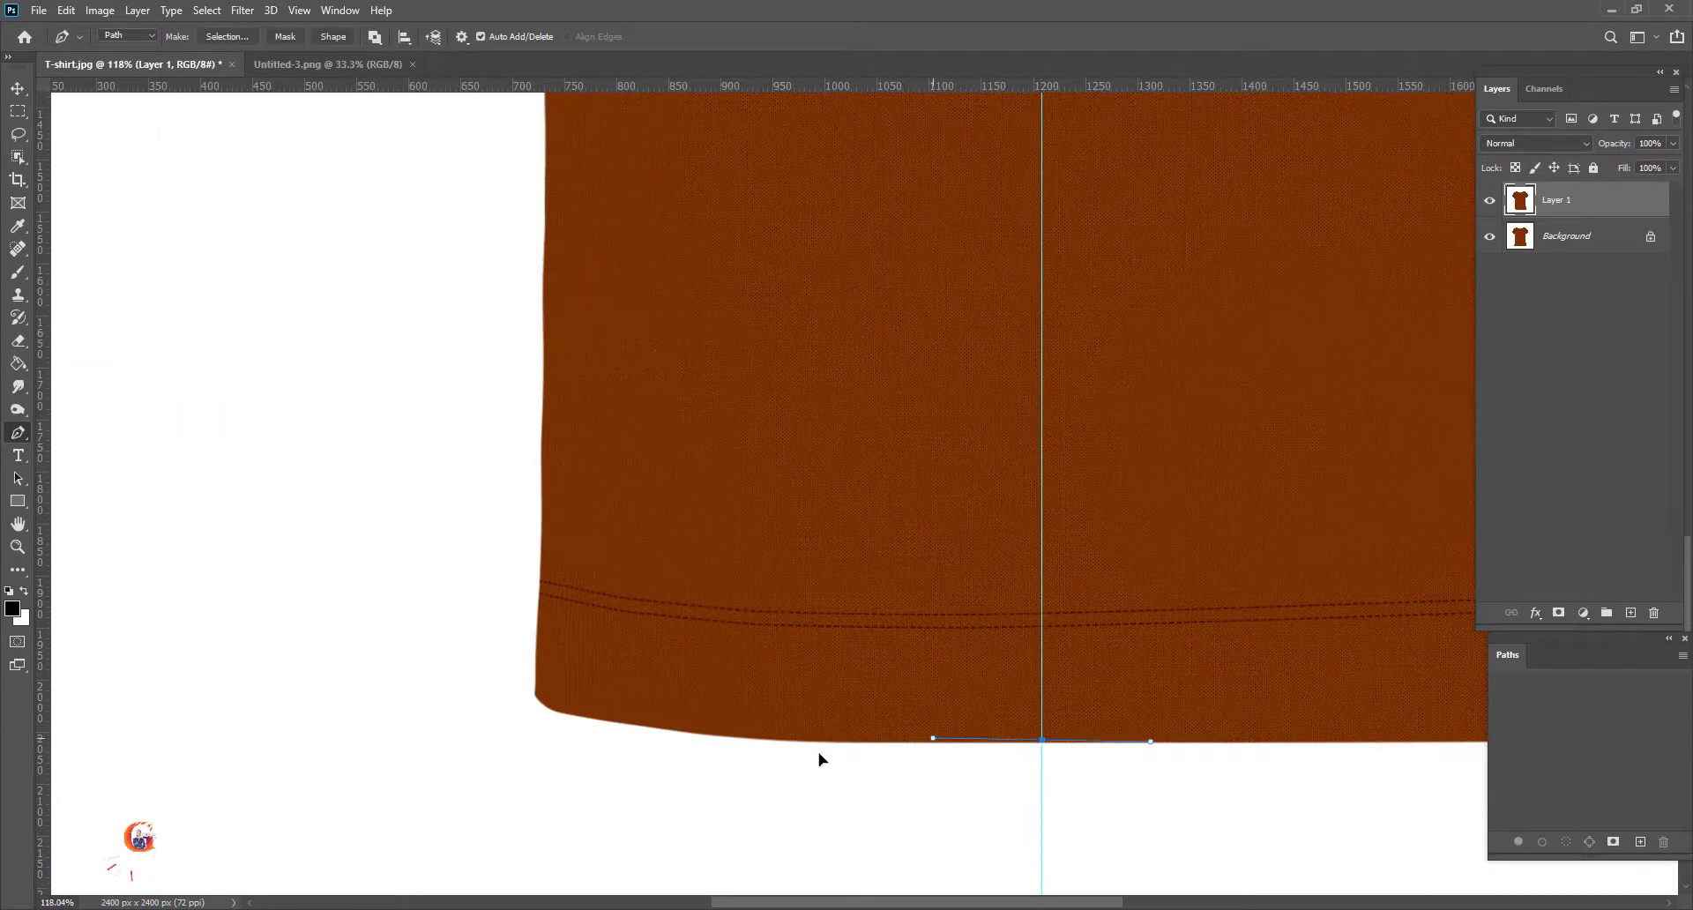
{"action": "left_click_drag", "start_coordinate": [816, 759], "coordinate": [1013, 756]}
{"action": "left_click_drag", "start_coordinate": [876, 718], "coordinate": [855, 710]}
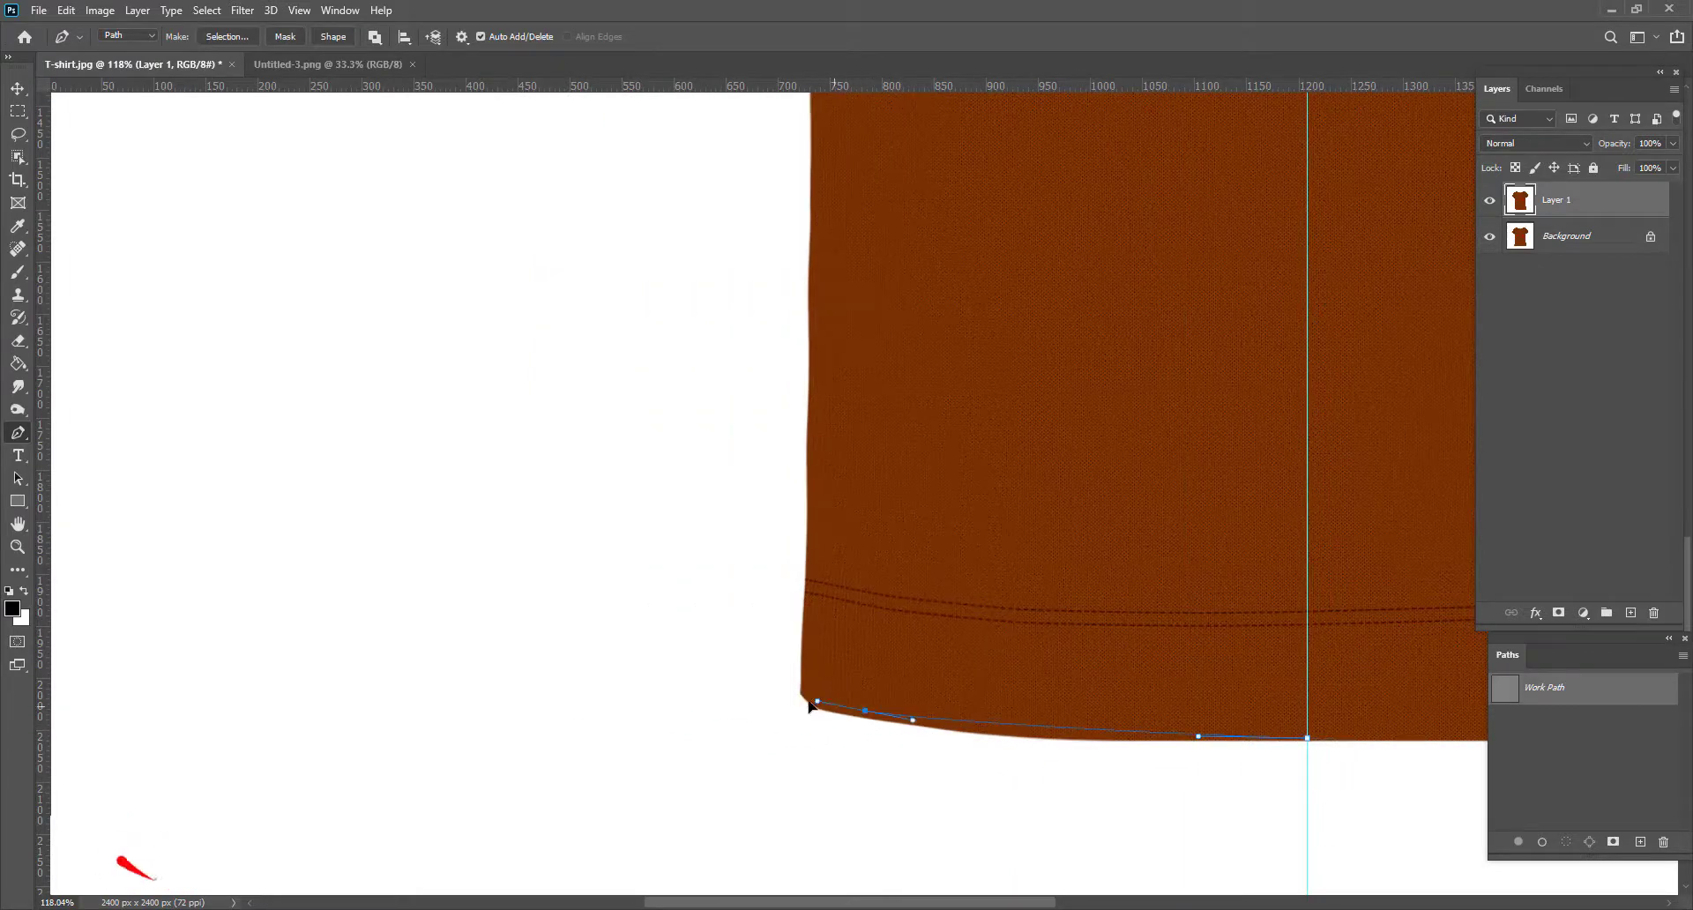
{"action": "left_click", "coordinate": [800, 697]}
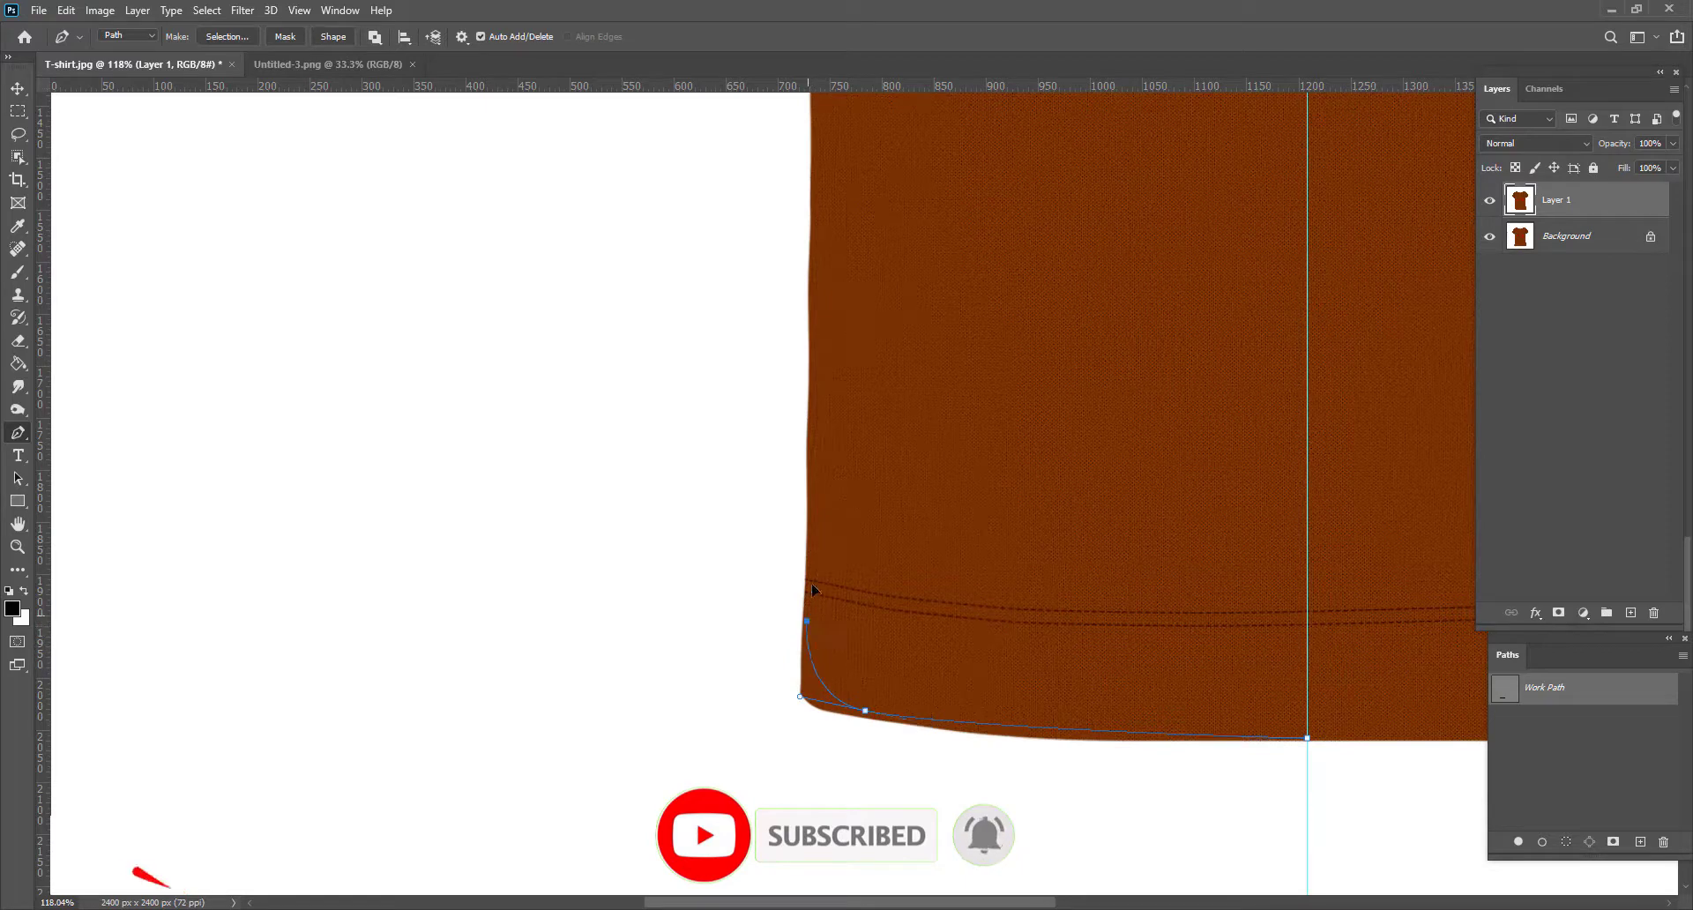
{"action": "scroll", "coordinate": [793, 537], "scroll_direction": "down", "scroll_amount": 3}
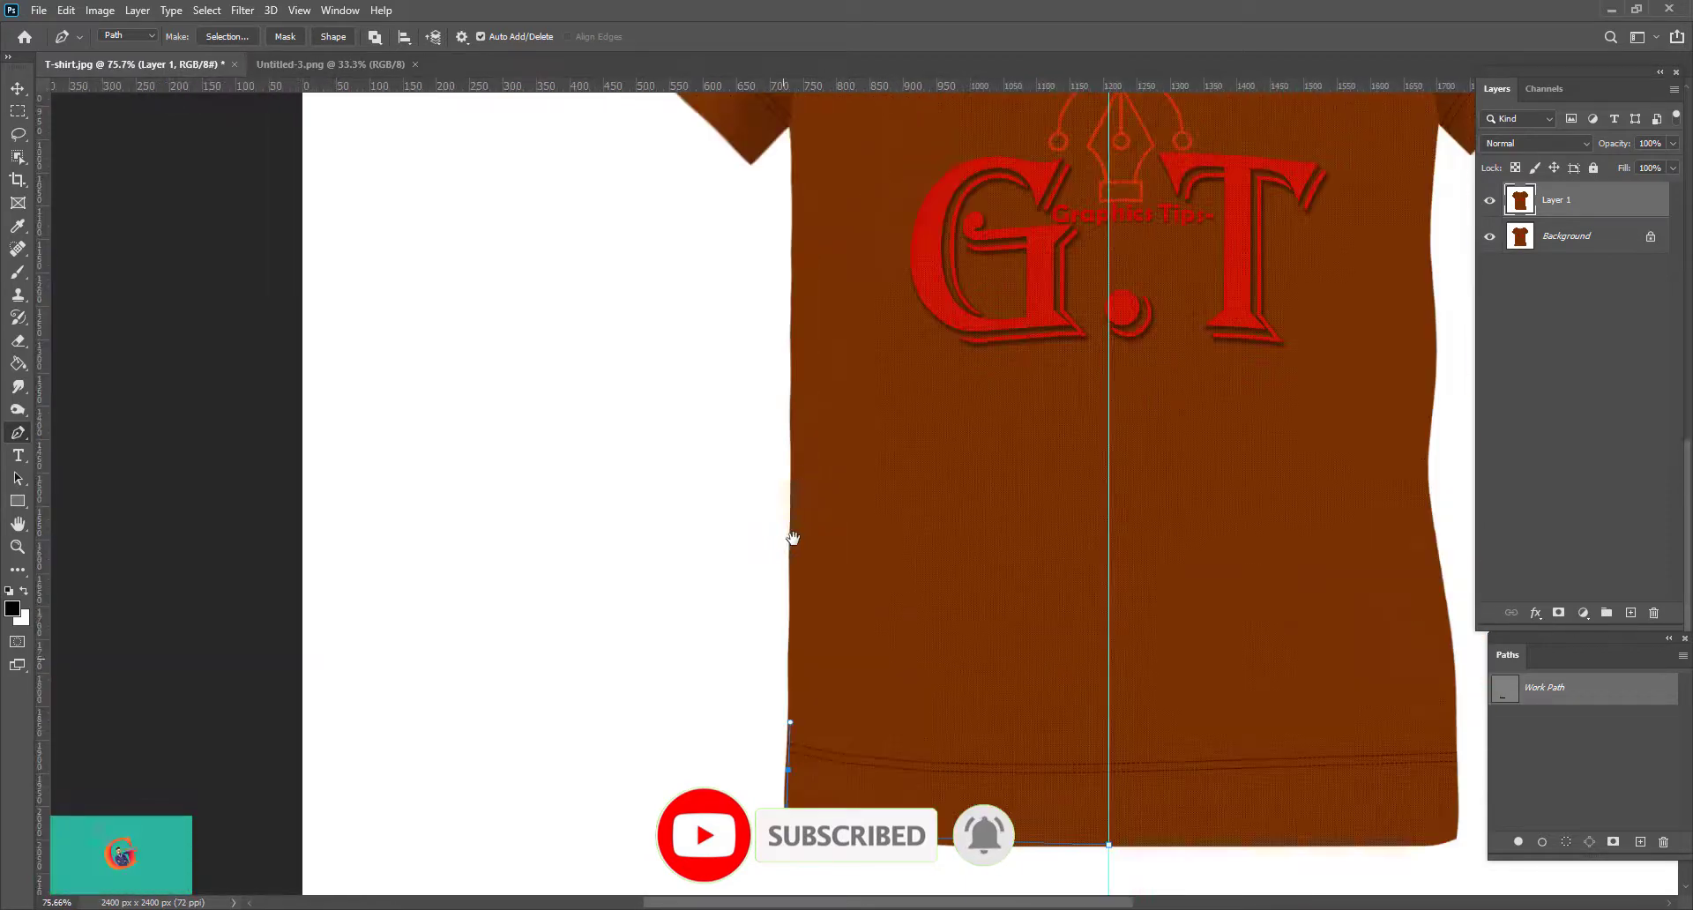
{"action": "scroll", "coordinate": [793, 538], "scroll_direction": "up", "scroll_amount": 2}
{"action": "scroll", "coordinate": [774, 474], "scroll_direction": "up", "scroll_amount": 1}
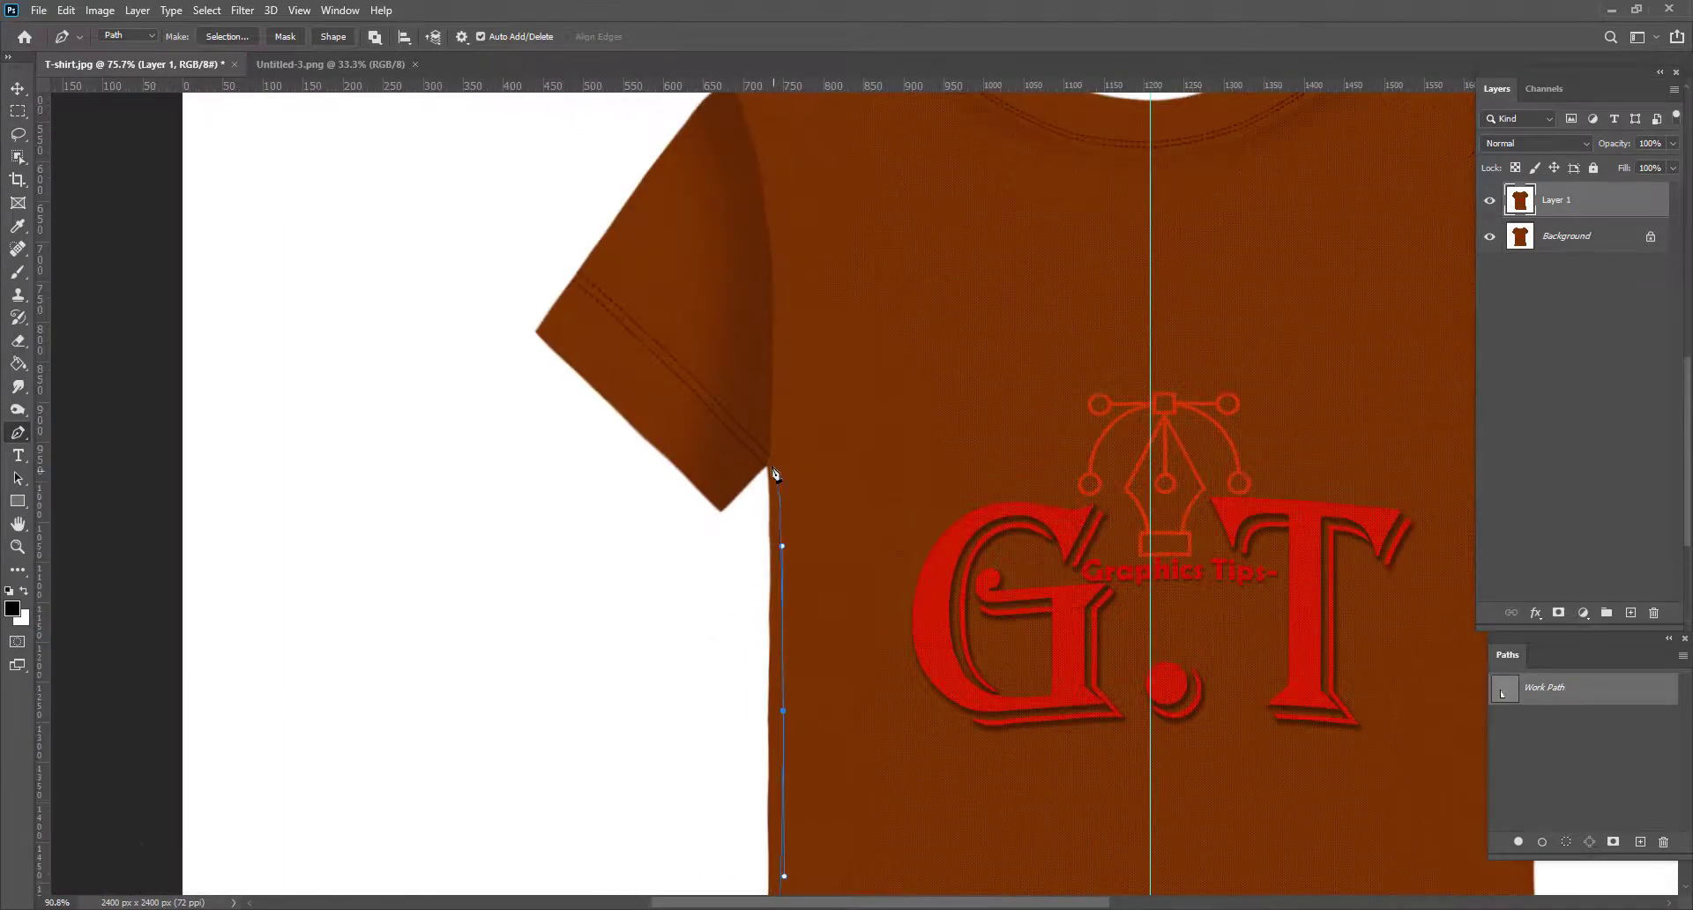
{"action": "left_click", "coordinate": [721, 510]}
{"action": "scroll", "coordinate": [729, 509], "scroll_direction": "up", "scroll_amount": 3}
{"action": "scroll", "coordinate": [729, 516], "scroll_direction": "up", "scroll_amount": 2}
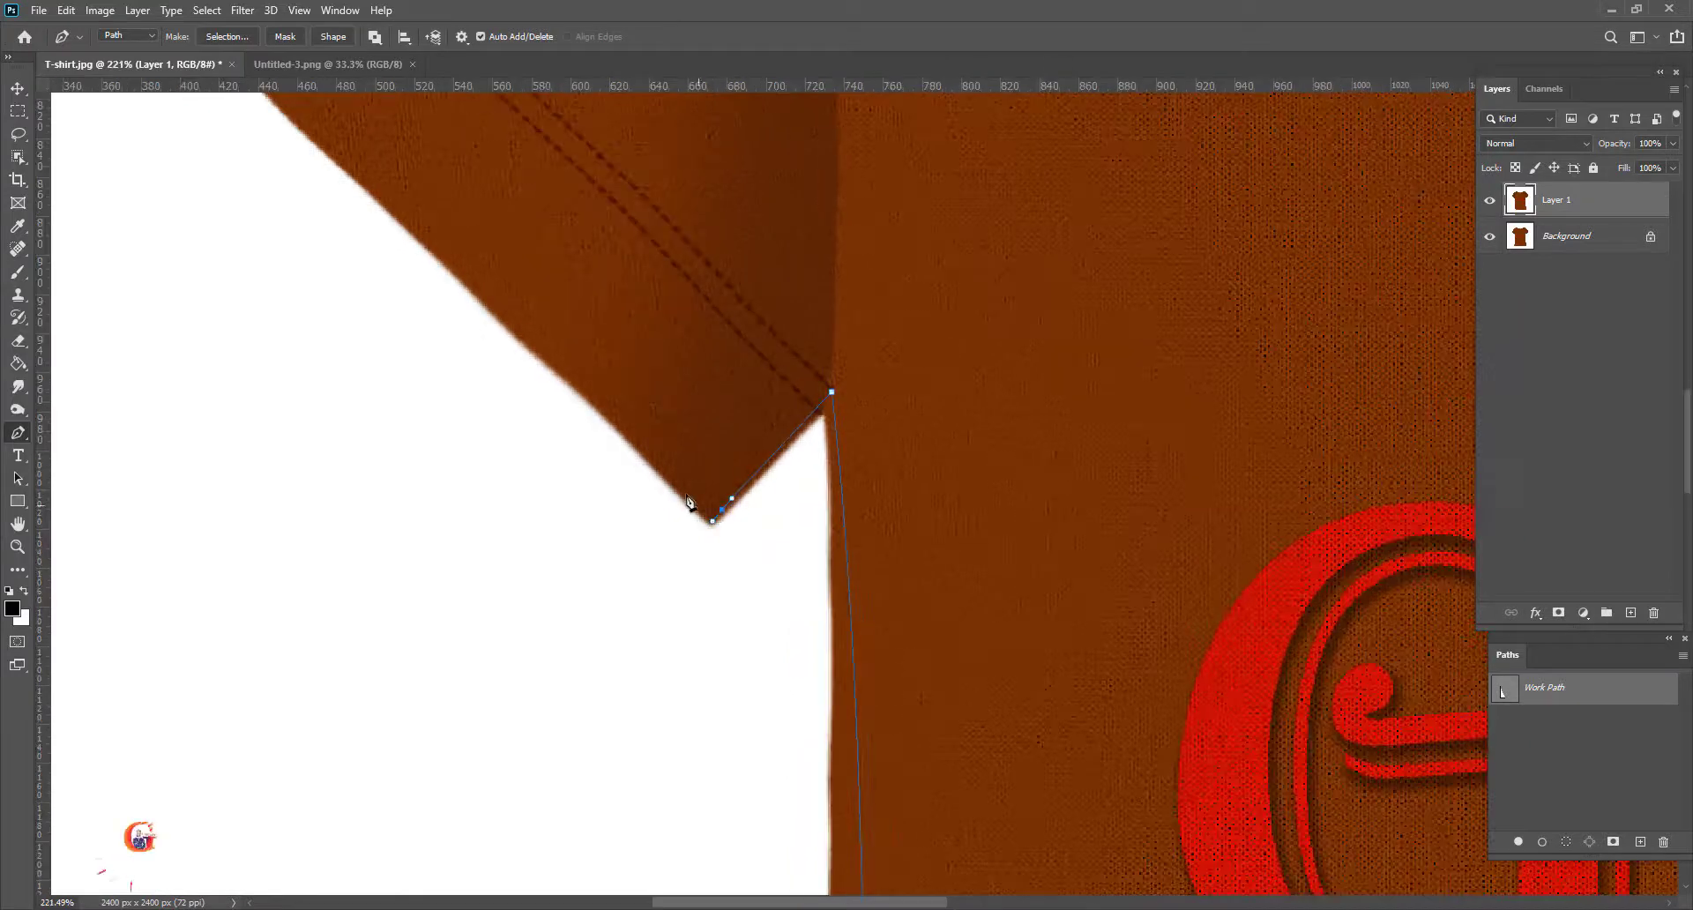
{"action": "left_click", "coordinate": [699, 505]}
{"action": "left_click", "coordinate": [678, 482]}
Step: Continue the path up the sleeve's outer edge and around the shoulder curve into the collar
{"action": "left_click_drag", "start_coordinate": [756, 521], "coordinate": [1109, 834]}
{"action": "left_click", "coordinate": [651, 427]}
{"action": "left_click_drag", "start_coordinate": [669, 330], "coordinate": [470, 765]}
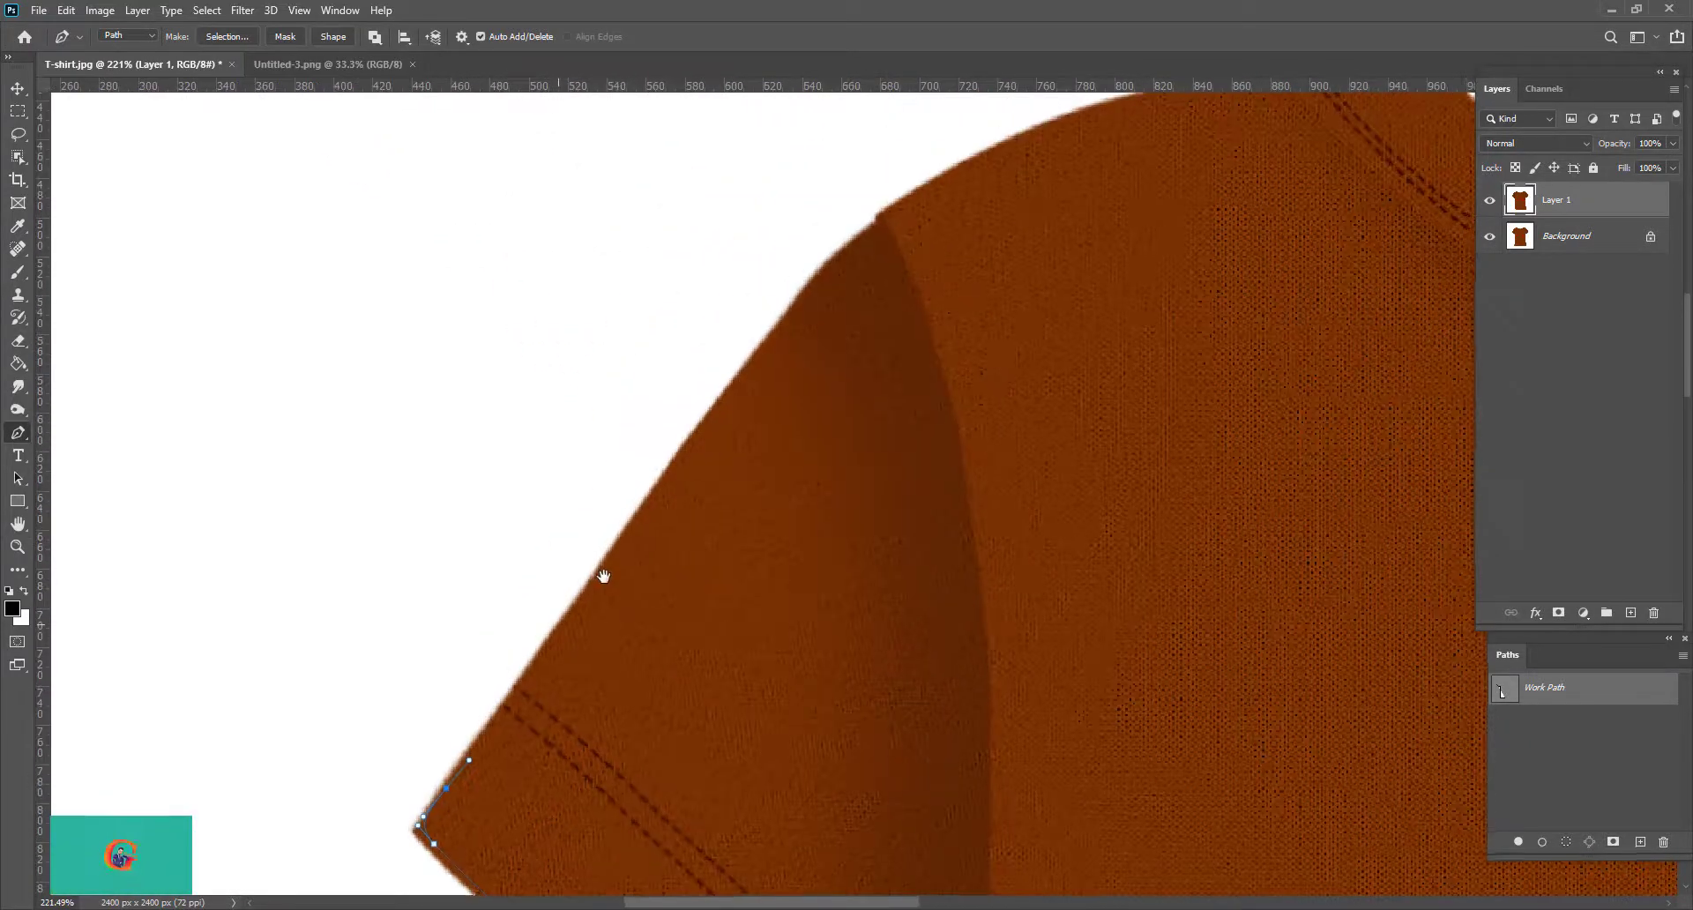
{"action": "left_click_drag", "start_coordinate": [869, 248], "coordinate": [978, 157]}
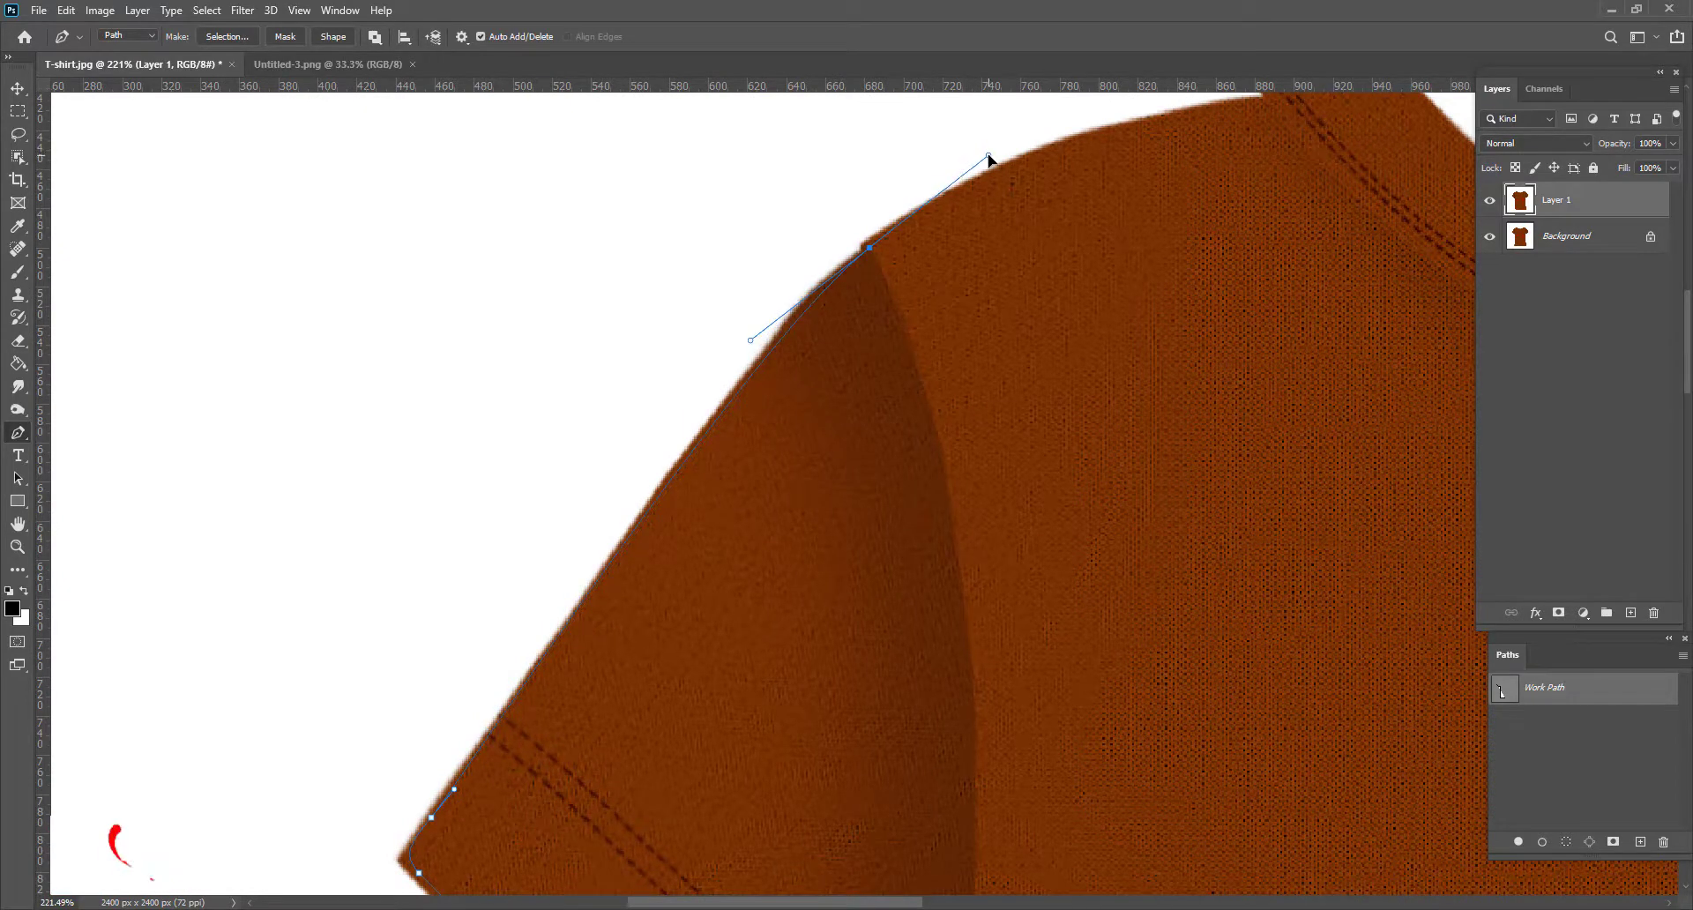
{"action": "left_click_drag", "start_coordinate": [1175, 136], "coordinate": [1047, 238]}
{"action": "left_click_drag", "start_coordinate": [1132, 200], "coordinate": [1291, 189]}
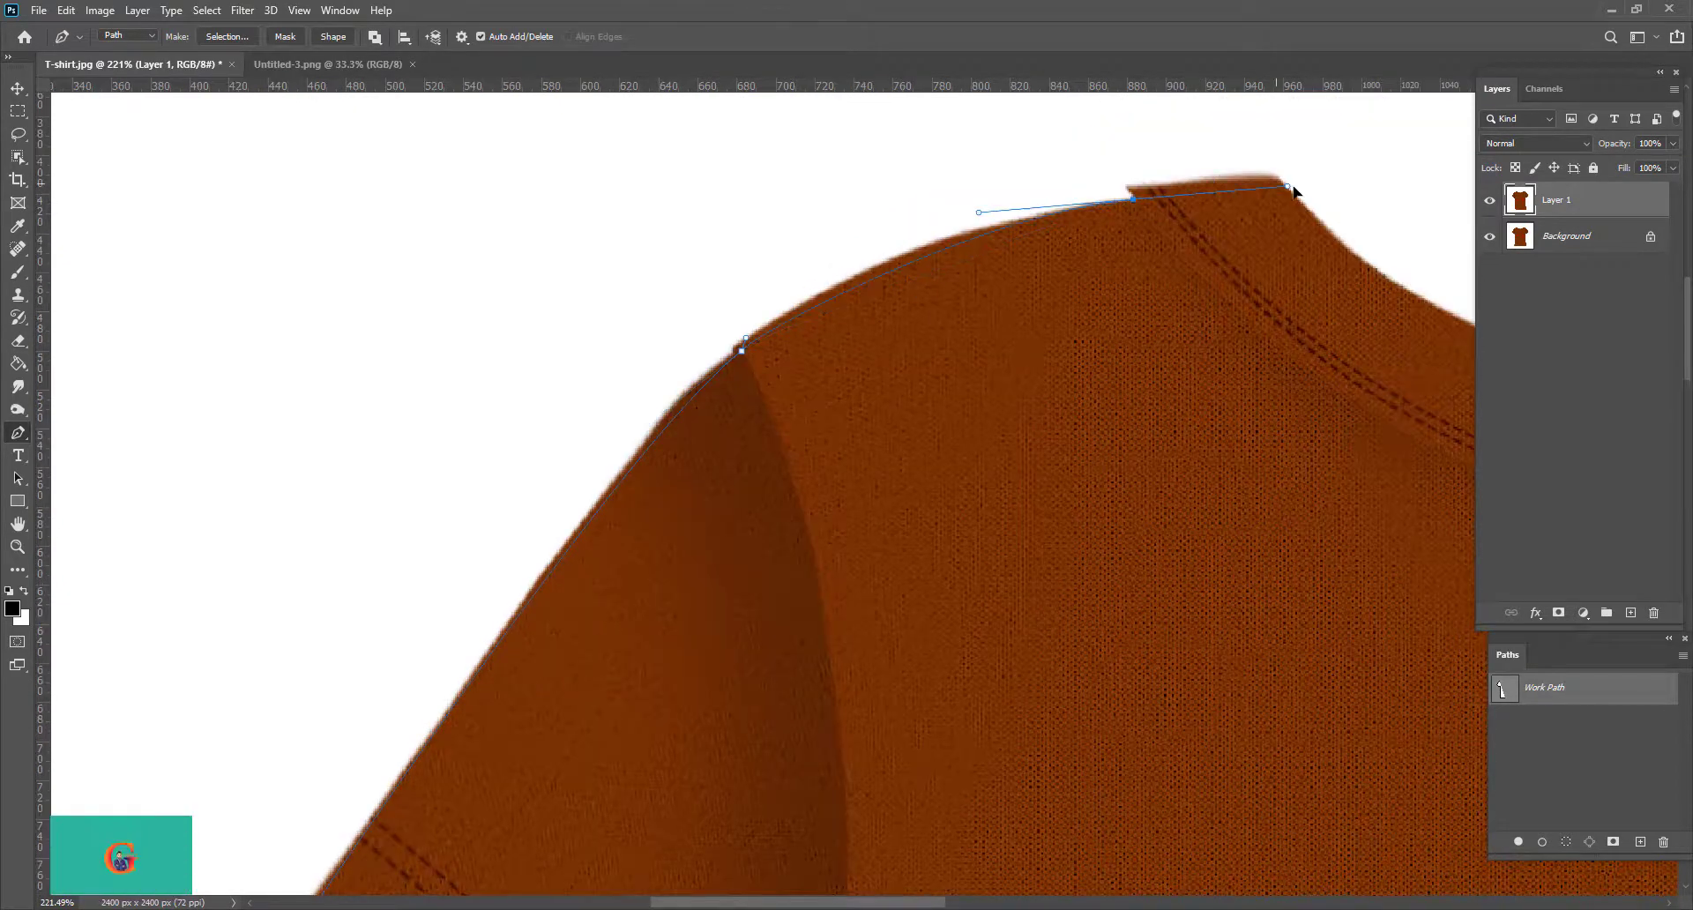
{"action": "mouse_move", "coordinate": [1133, 198]}
{"action": "left_mouse_down"}
{"action": "mouse_move", "coordinate": [1118, 275]}
{"action": "mouse_move", "coordinate": [1139, 187]}
{"action": "left_mouse_up"}
{"action": "scroll", "coordinate": [952, 291], "scroll_direction": "up", "scroll_amount": 3}
Step: Trace the collar edge and tip, undoing the misplaced anchors past the shoulder corner
{"action": "mouse_move", "coordinate": [1124, 291]}
{"action": "left_mouse_down"}
{"action": "mouse_move", "coordinate": [1146, 289]}
{"action": "mouse_move", "coordinate": [970, 269]}
{"action": "left_mouse_up"}
{"action": "mouse_move", "coordinate": [1059, 309]}
{"action": "left_mouse_down"}
{"action": "mouse_move", "coordinate": [1066, 326]}
{"action": "mouse_move", "coordinate": [778, 294]}
{"action": "left_mouse_up"}
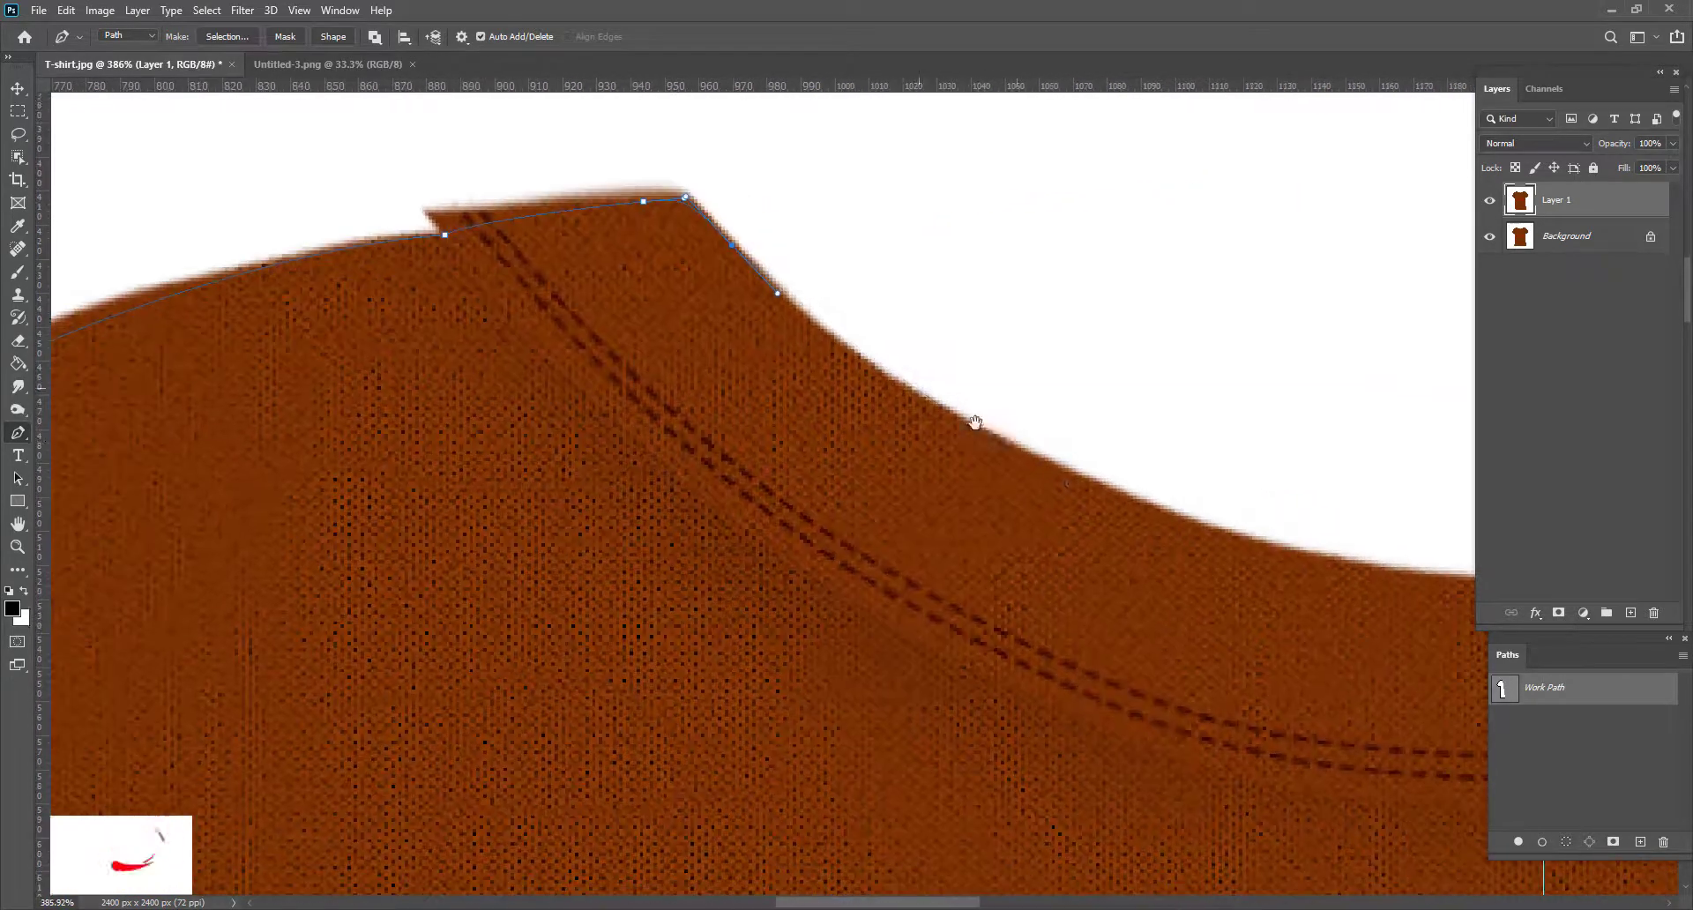
{"action": "left_click", "coordinate": [870, 394]}
{"action": "left_click", "coordinate": [1093, 485]}
{"action": "left_click", "coordinate": [1317, 576]}
{"action": "left_click_drag", "start_coordinate": [1076, 509], "coordinate": [440, 422]}
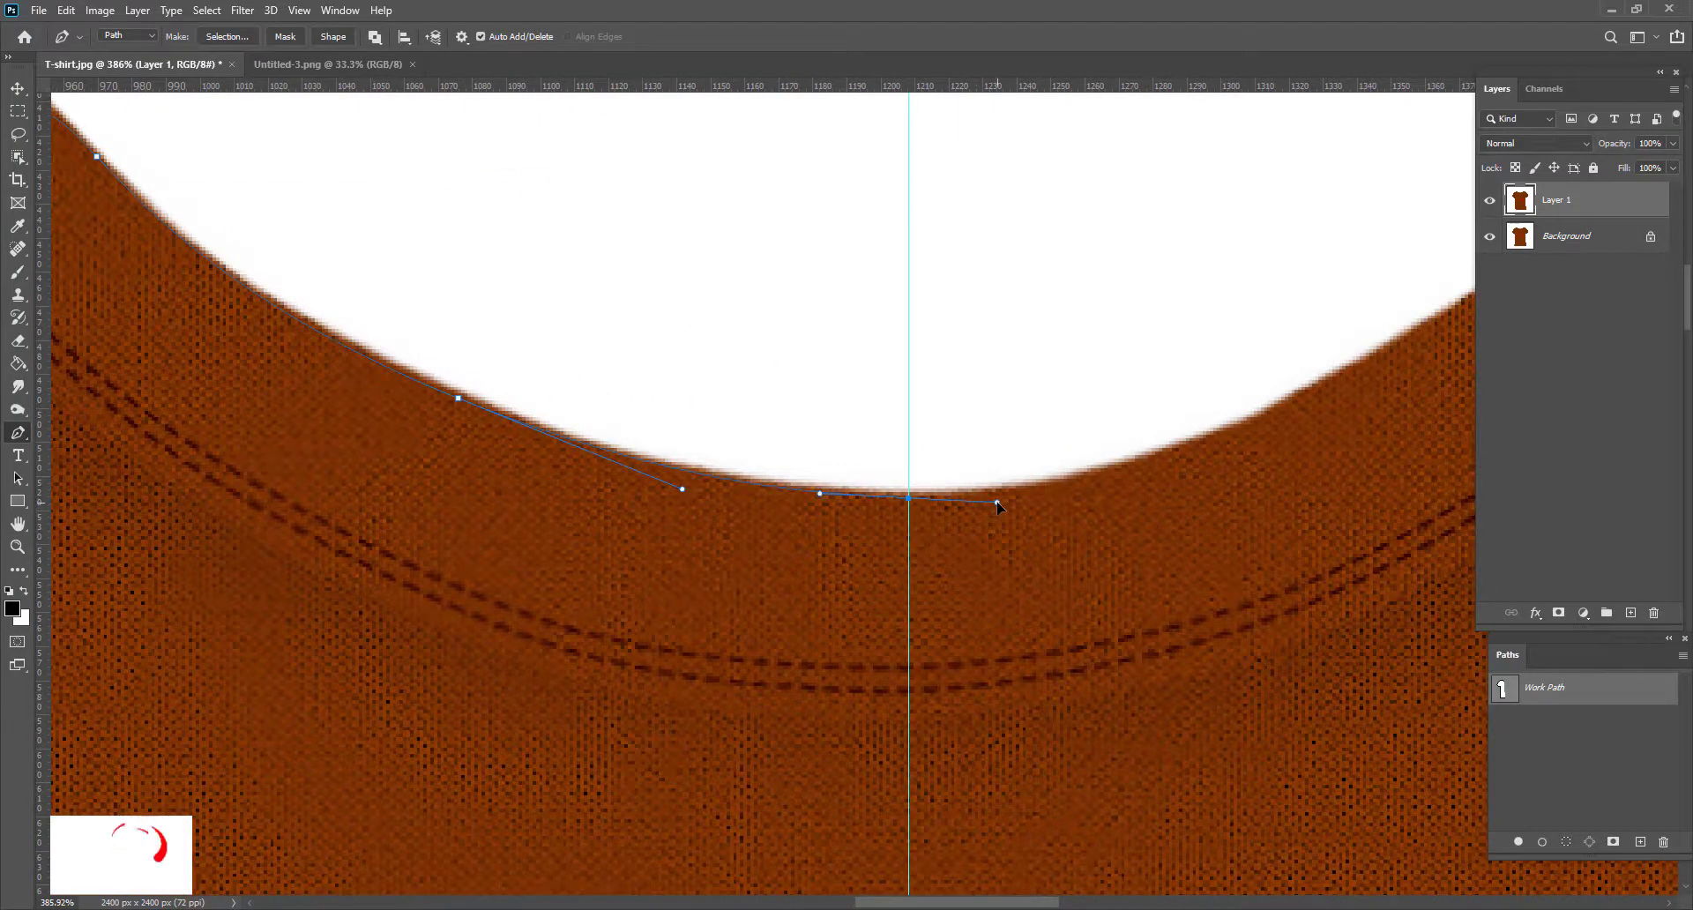
{"action": "left_click_drag", "start_coordinate": [575, 466], "coordinate": [808, 483]}
{"action": "key", "text": "ctrl+z"}
{"action": "key", "text": "ctrl+z"}
{"action": "key", "text": "ctrl+z"}
{"action": "key", "text": "ctrl+z"}
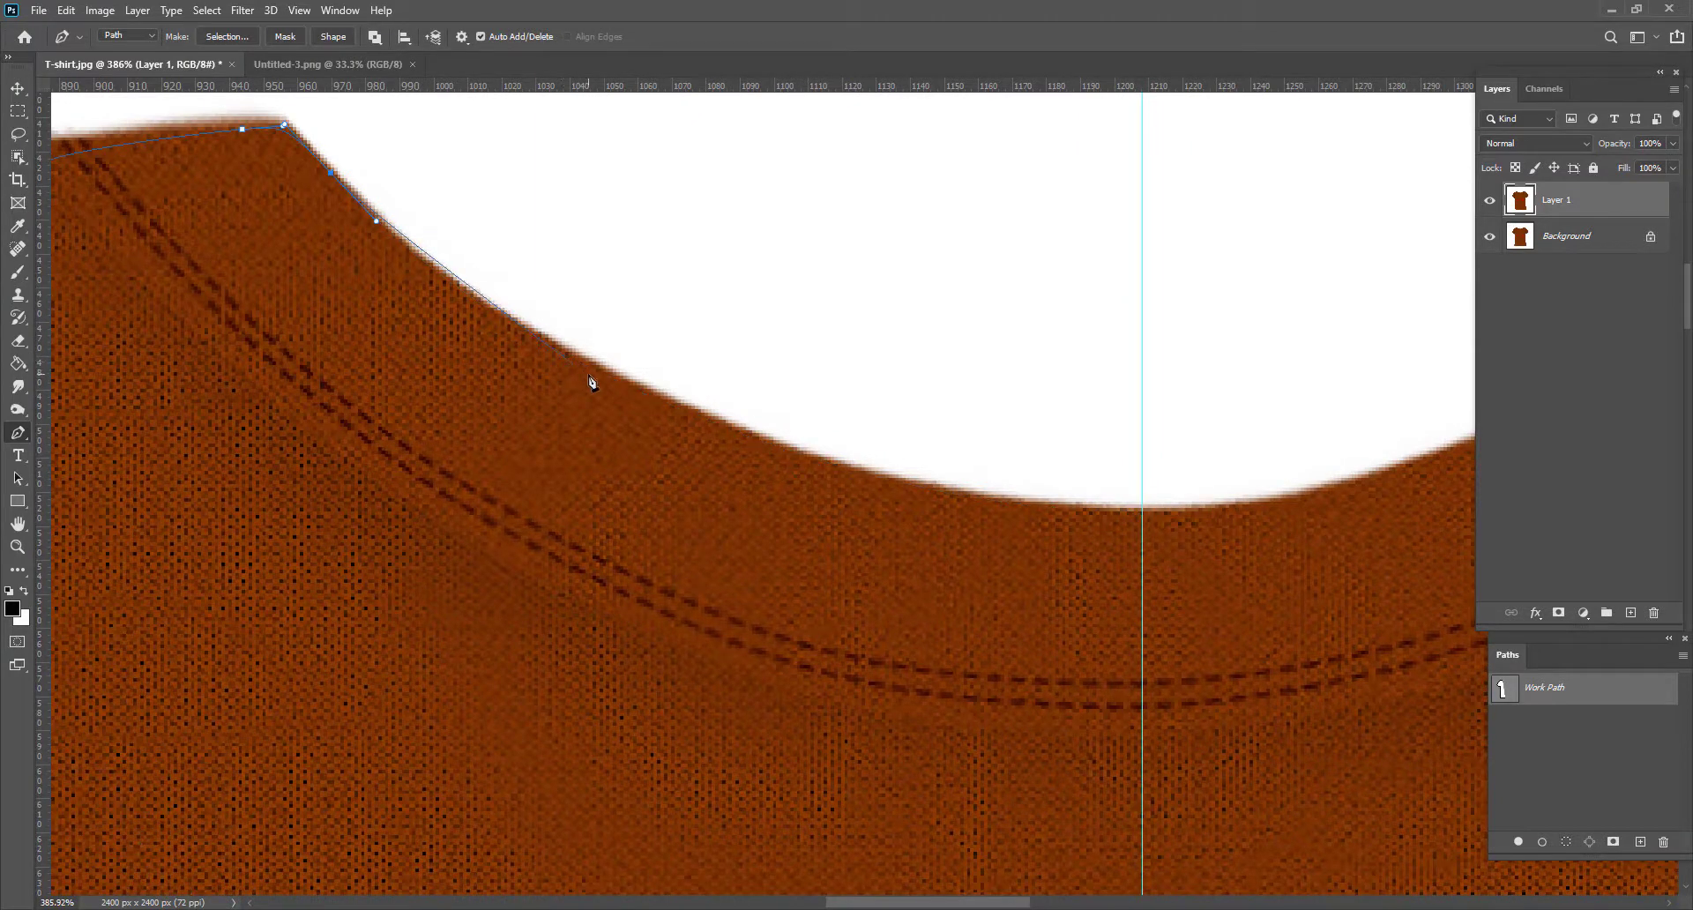
Step: Add neckline anchors to the centre guide, zoom out, and select all path anchors
{"action": "left_click", "coordinate": [662, 403]}
{"action": "left_click", "coordinate": [495, 346]}
{"action": "left_click", "coordinate": [828, 458]}
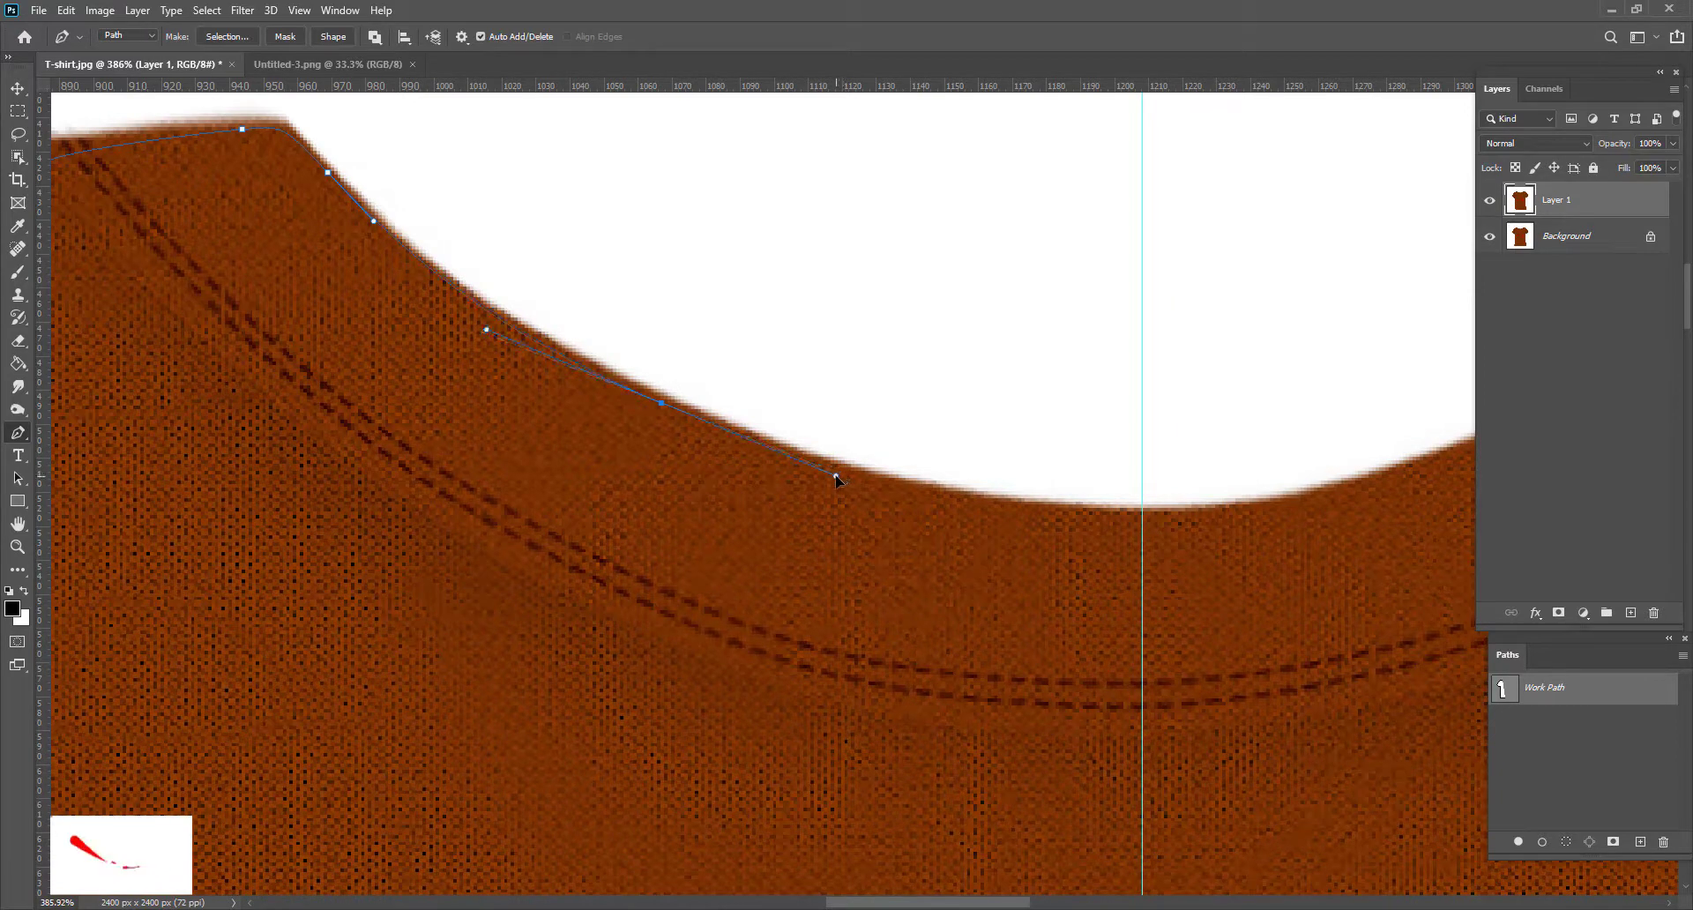
{"action": "left_click_drag", "start_coordinate": [838, 479], "coordinate": [844, 484]}
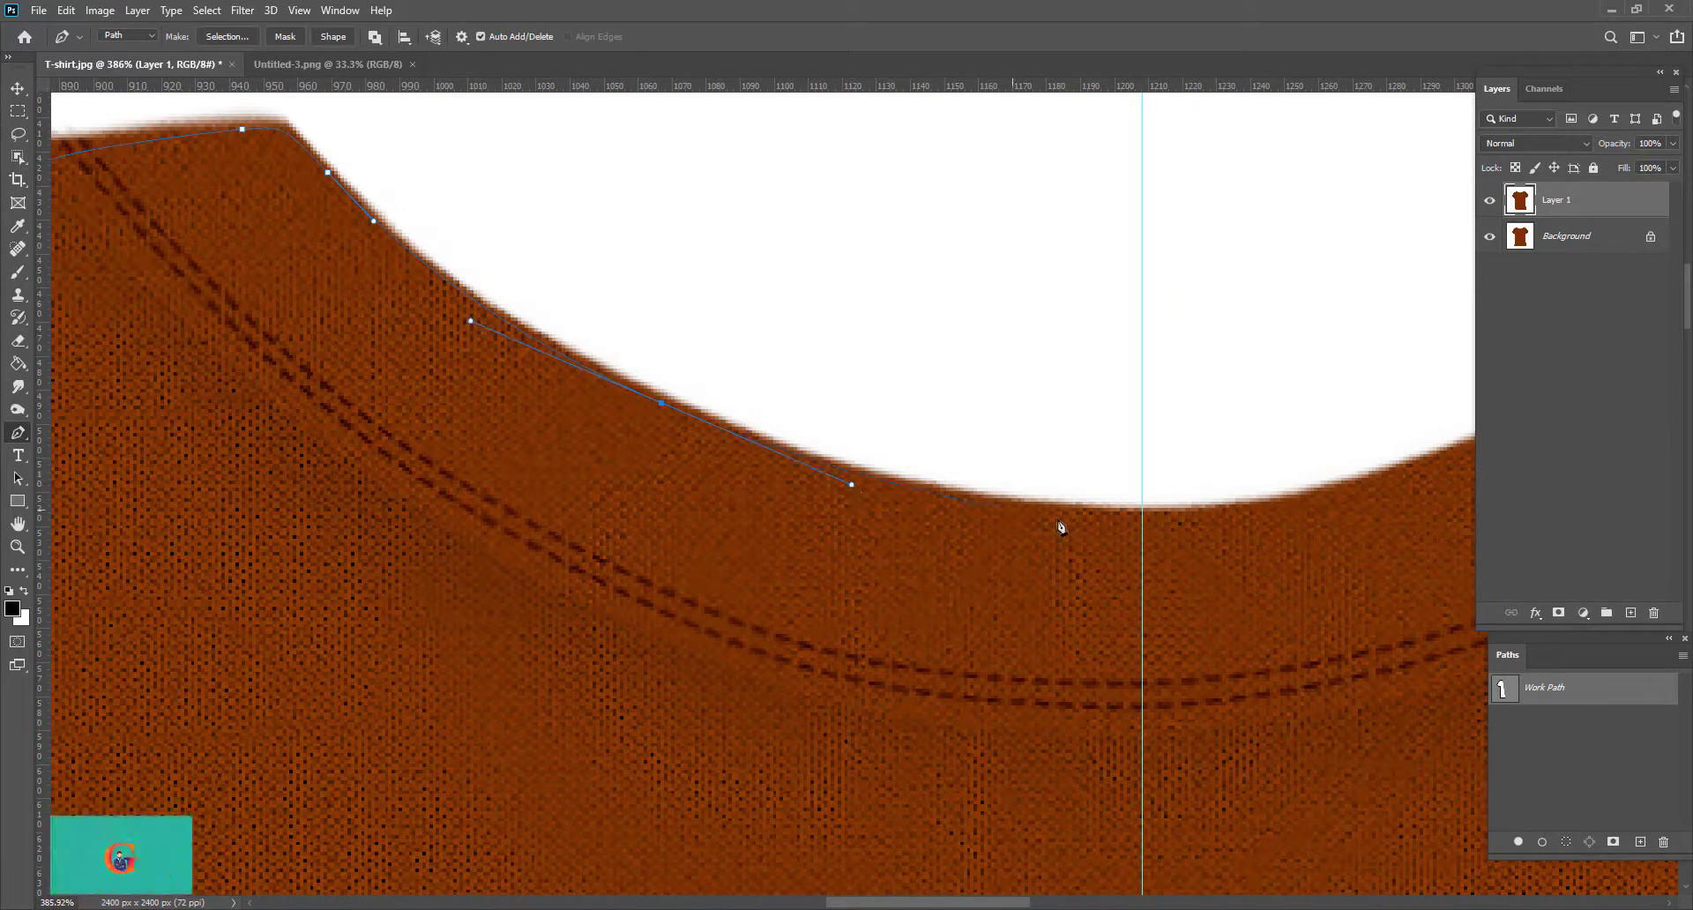
{"action": "left_click_drag", "start_coordinate": [1142, 514], "coordinate": [1235, 517]}
{"action": "scroll", "coordinate": [1233, 529], "scroll_direction": "down", "scroll_amount": 4, "text": "alt"}
{"action": "scroll", "coordinate": [1123, 541], "scroll_direction": "down", "scroll_amount": 4, "text": "alt"}
{"action": "scroll", "coordinate": [1113, 515], "scroll_direction": "down", "scroll_amount": 3, "text": "alt"}
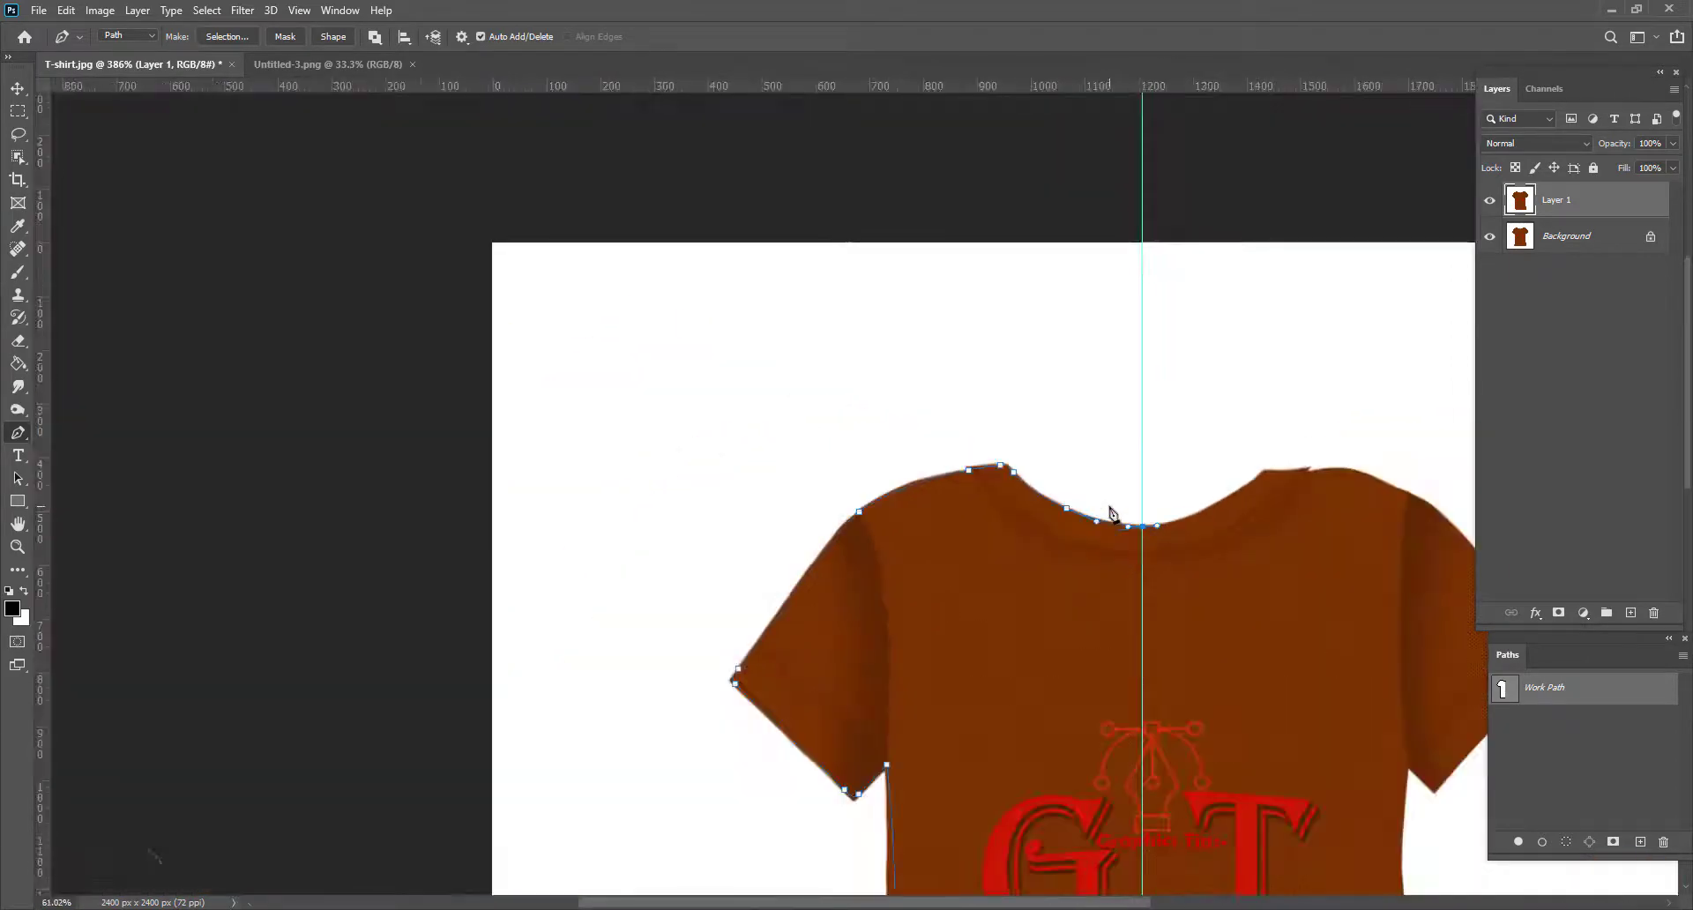
{"action": "scroll", "coordinate": [719, 334], "scroll_direction": "down", "scroll_amount": 3, "text": "alt"}
{"action": "left_click_drag", "start_coordinate": [577, 241], "coordinate": [1013, 763], "text": "ctrl"}
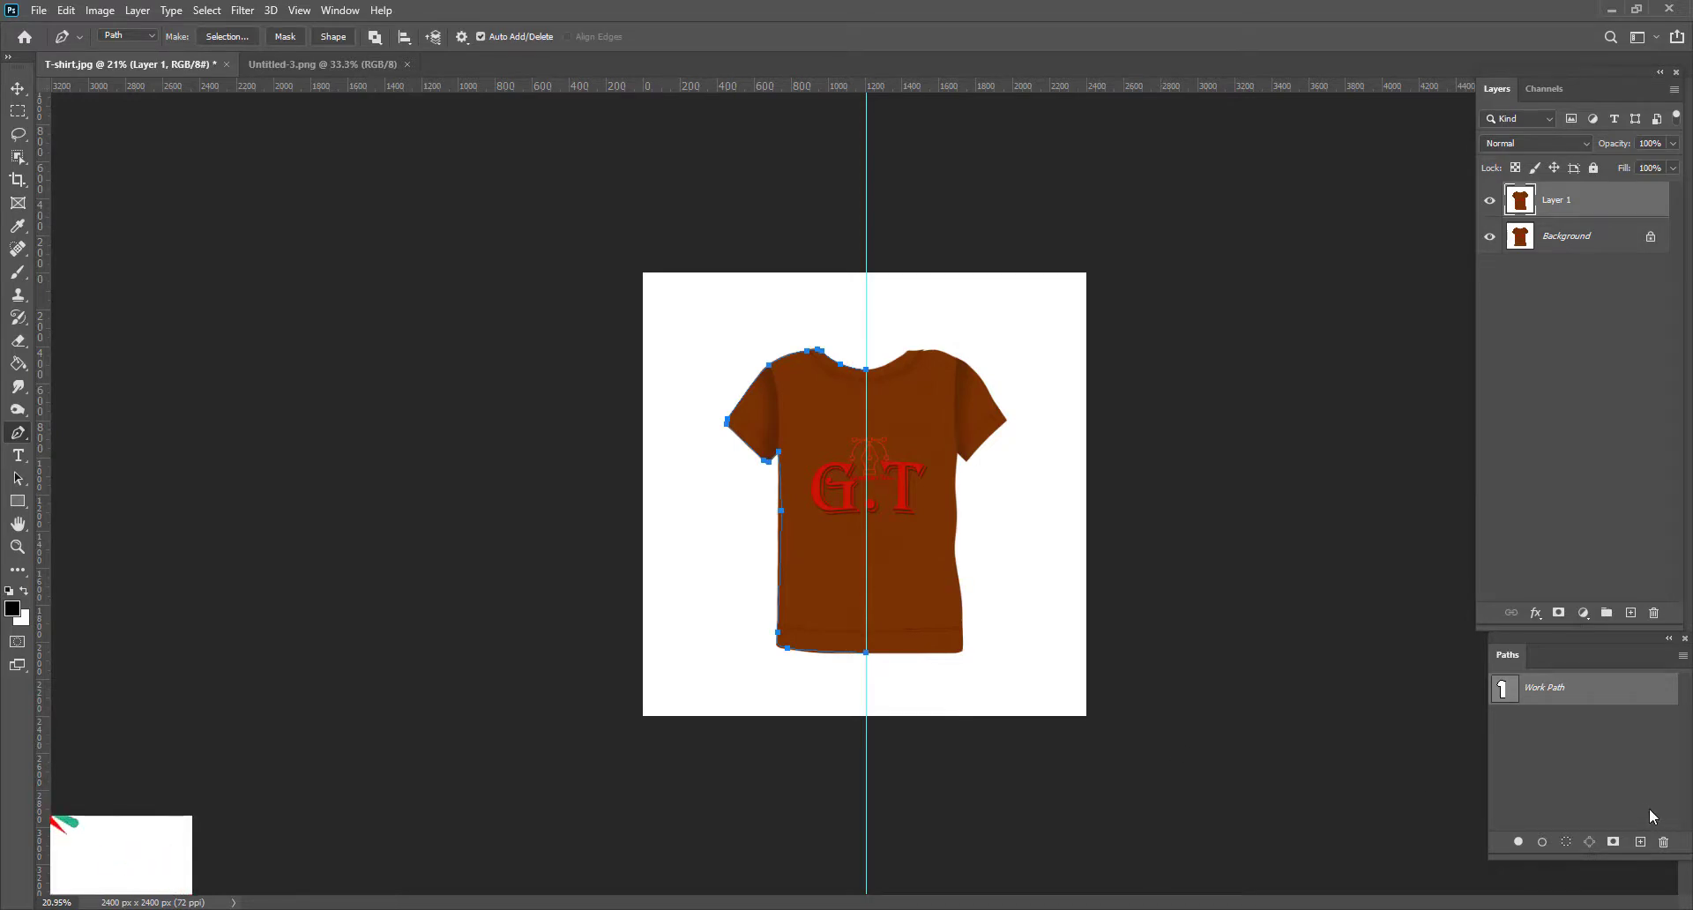
Step: Save the Work Path in the Paths panel under the name Path 1
{"action": "scroll", "coordinate": [864, 493], "scroll_direction": "up", "scroll_amount": 1, "text": "alt"}
{"action": "scroll", "coordinate": [864, 494], "scroll_direction": "up", "scroll_amount": 1, "text": "alt"}
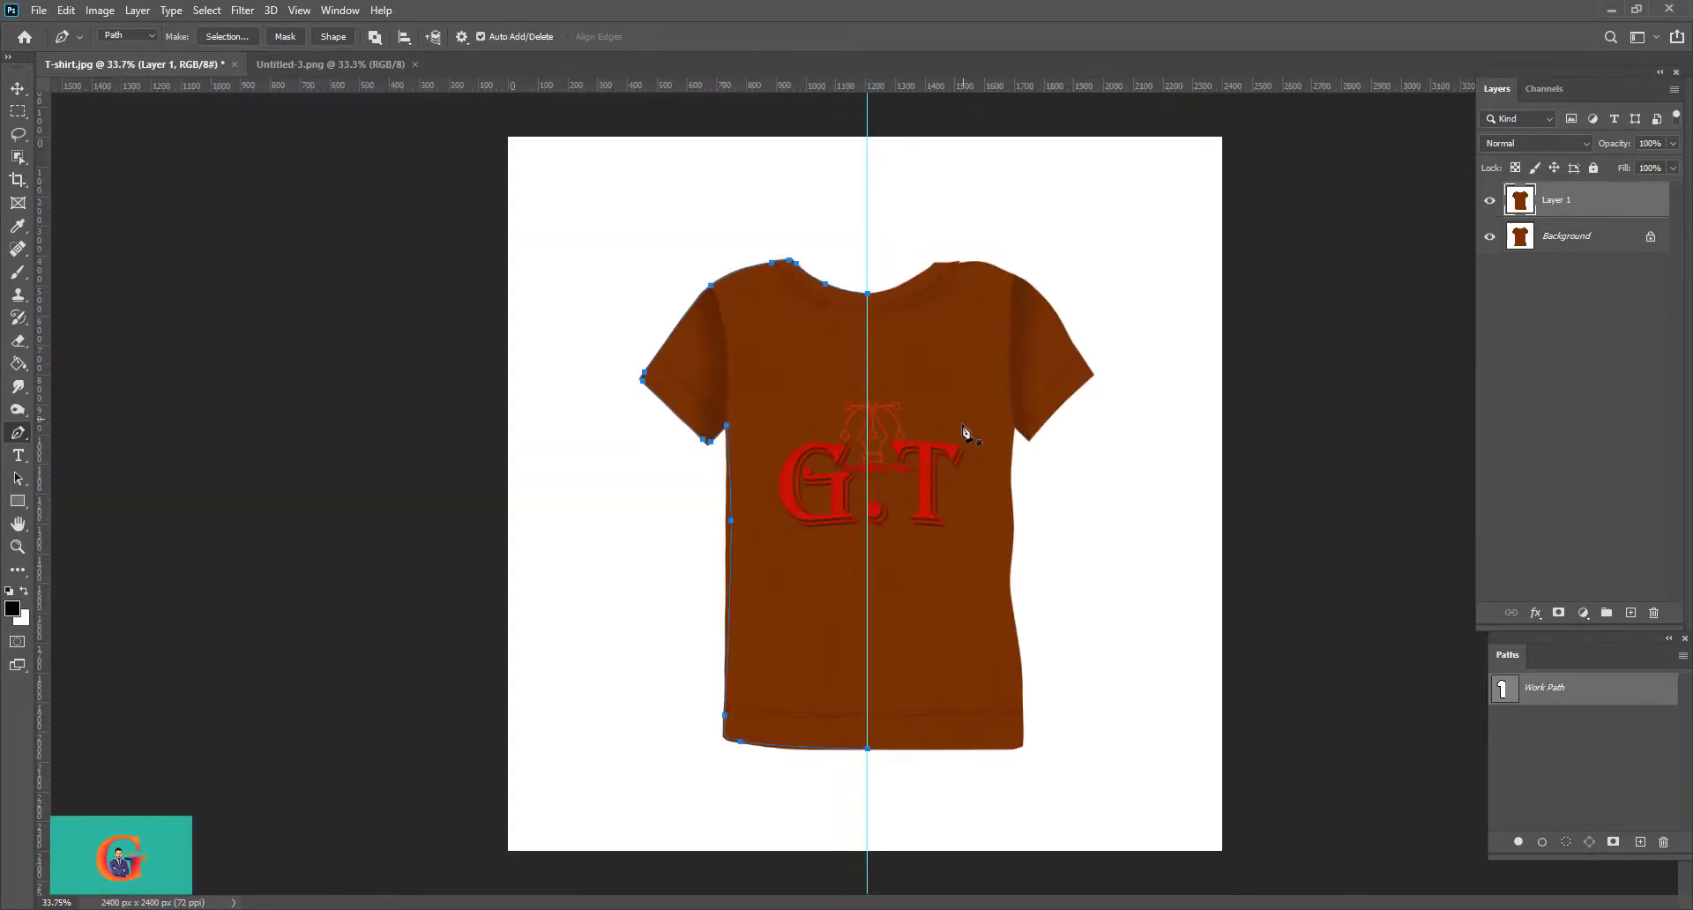
{"action": "scroll", "coordinate": [965, 432], "scroll_direction": "up", "scroll_amount": 1, "text": "alt"}
{"action": "left_click", "coordinate": [1577, 750]}
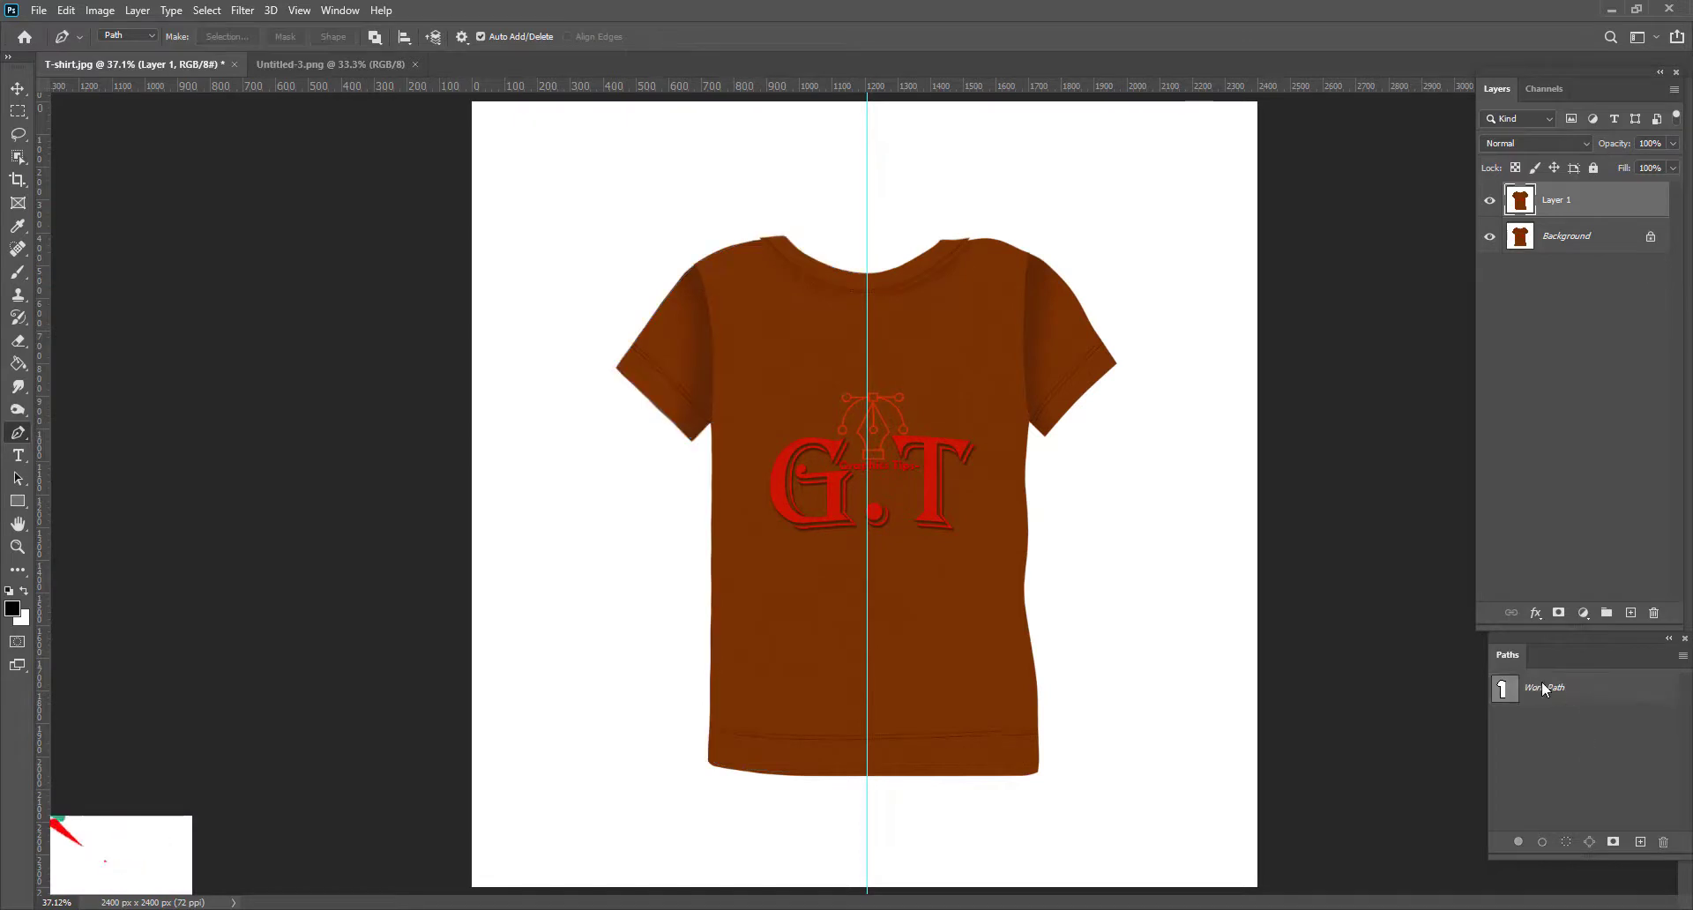
{"action": "left_click", "coordinate": [1541, 683]}
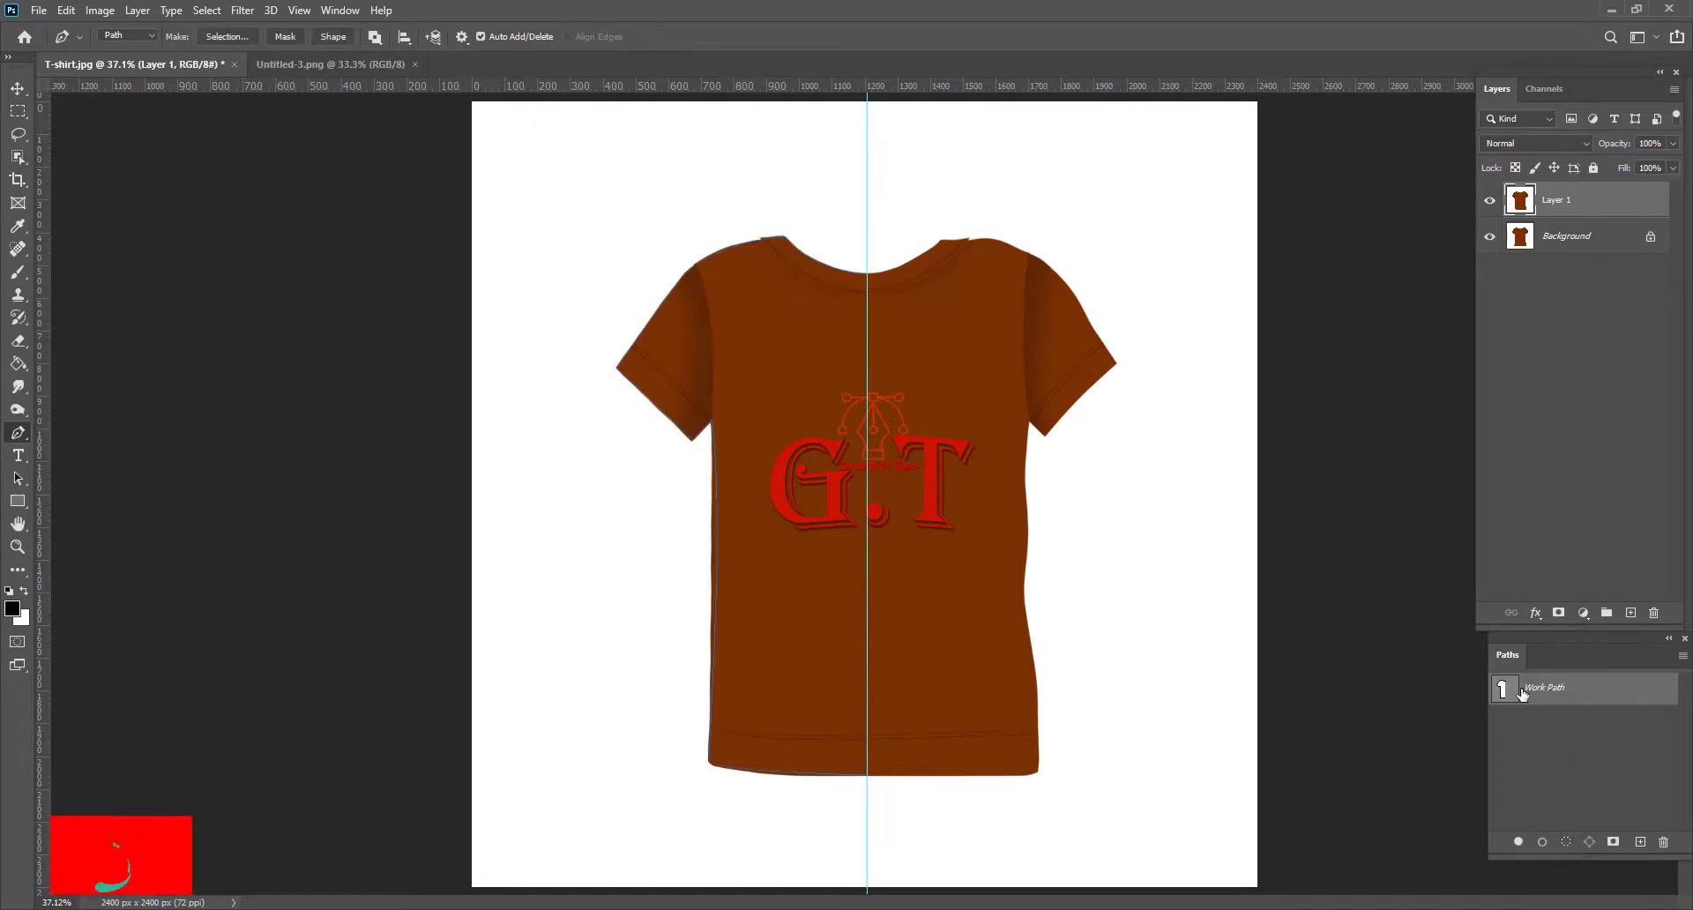
{"action": "double_click", "coordinate": [1578, 690]}
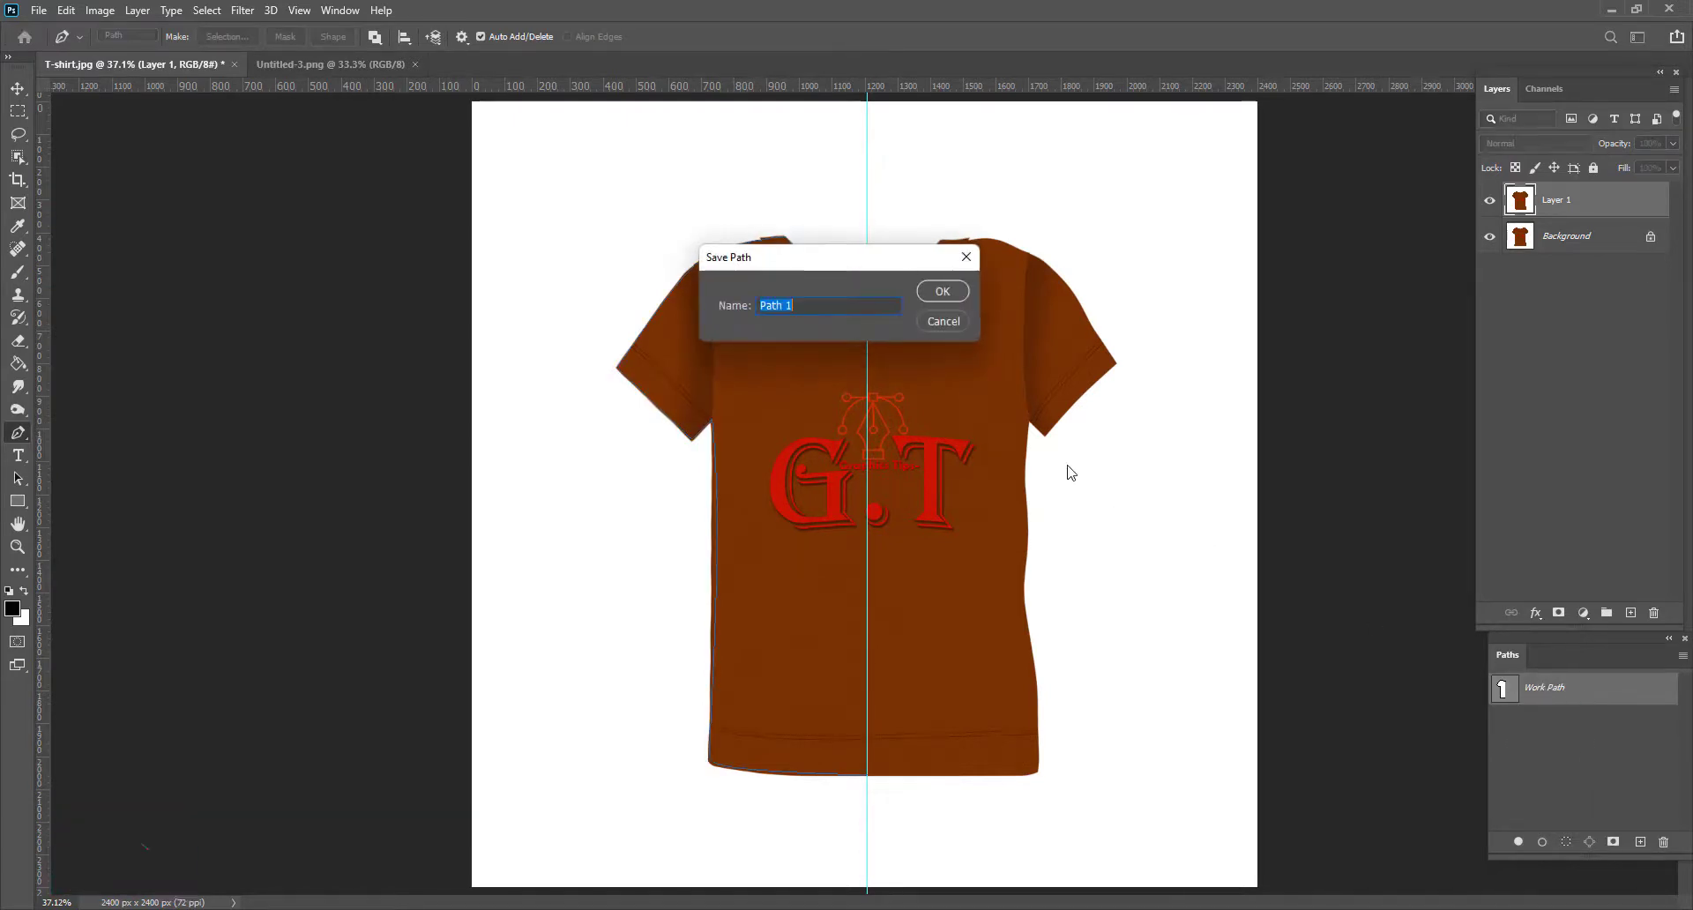
{"action": "left_click", "coordinate": [940, 292]}
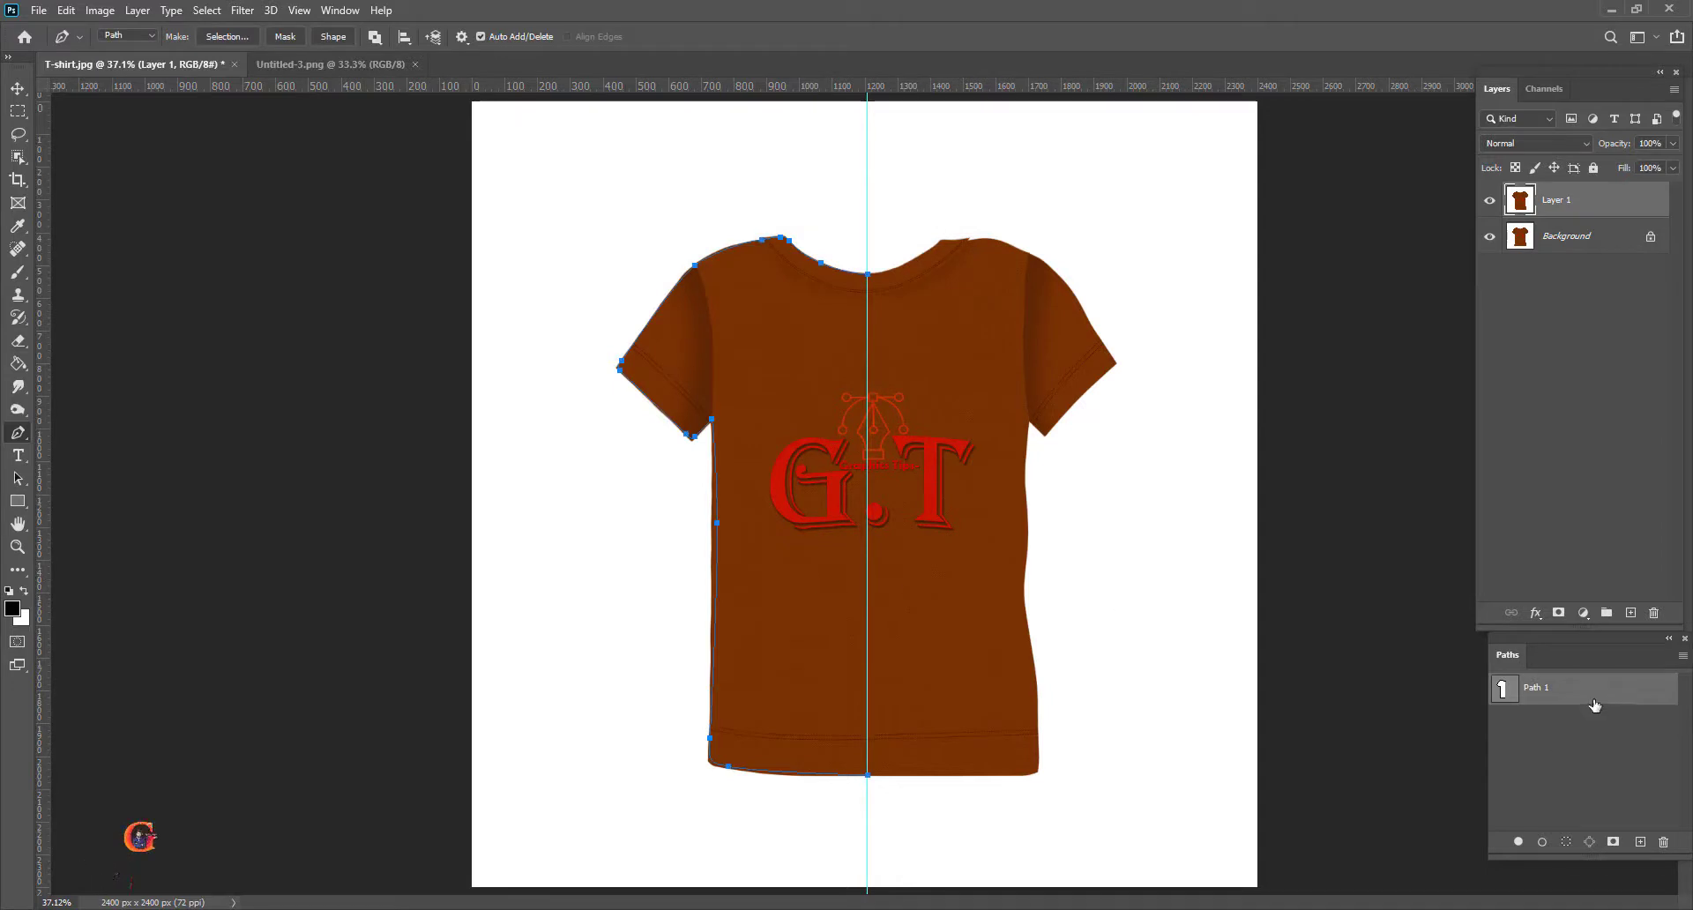
Step: Make Path 1 active with its anchors shown and put a transform box around it
{"action": "left_click", "coordinate": [1591, 732]}
{"action": "left_click", "coordinate": [1565, 692]}
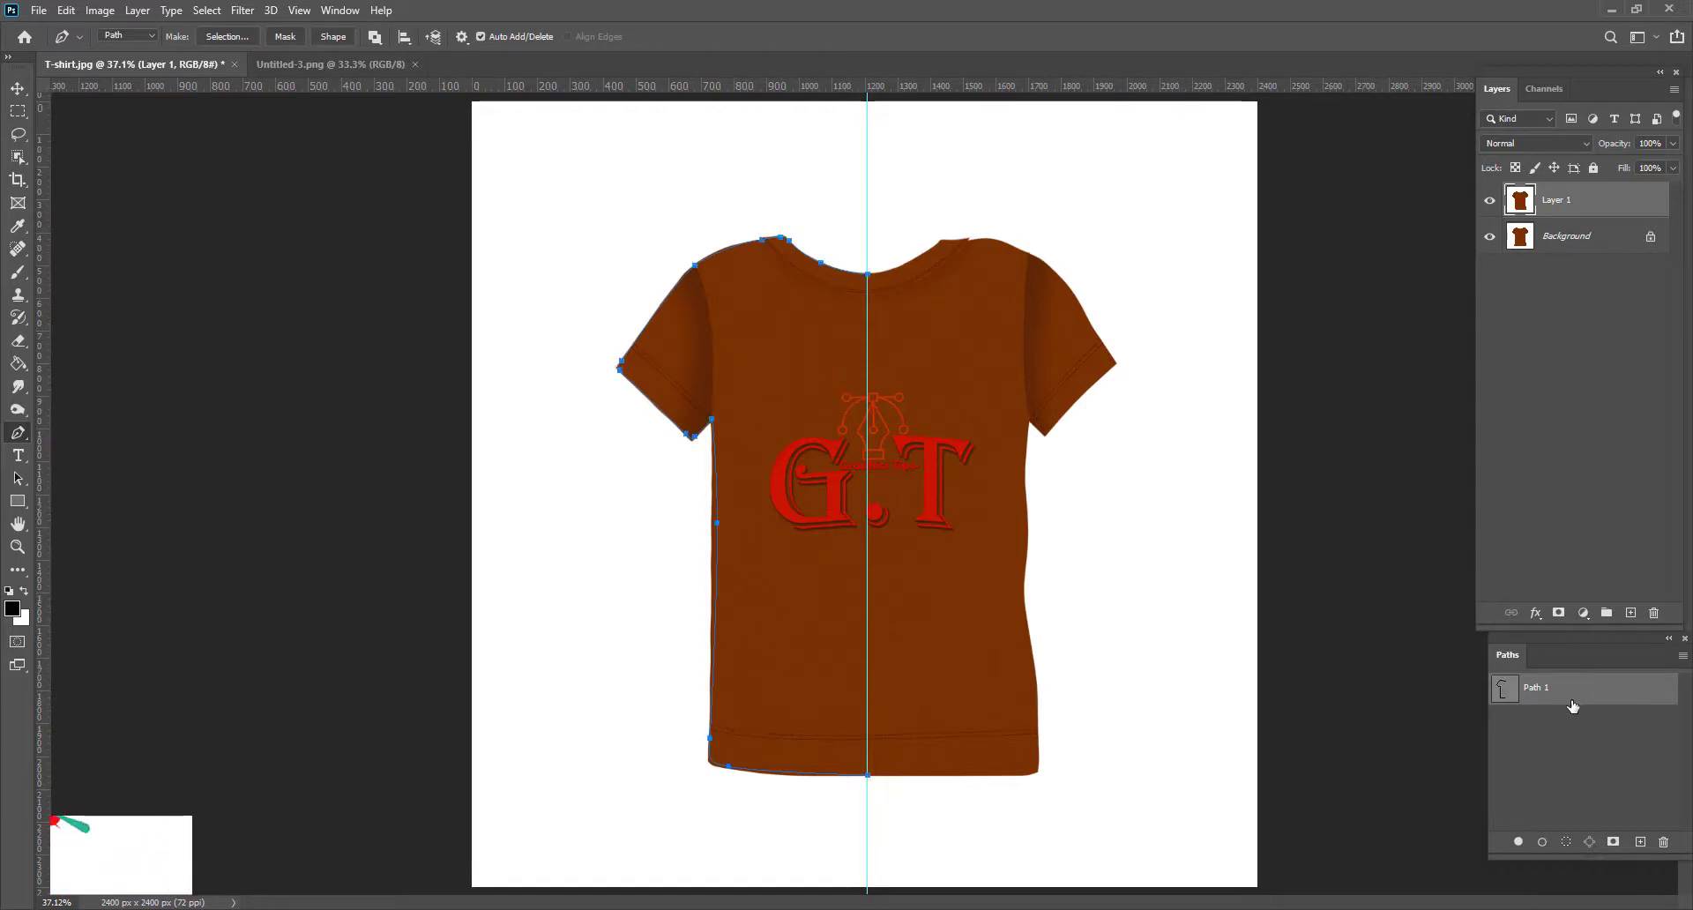
{"action": "left_click", "coordinate": [1570, 681]}
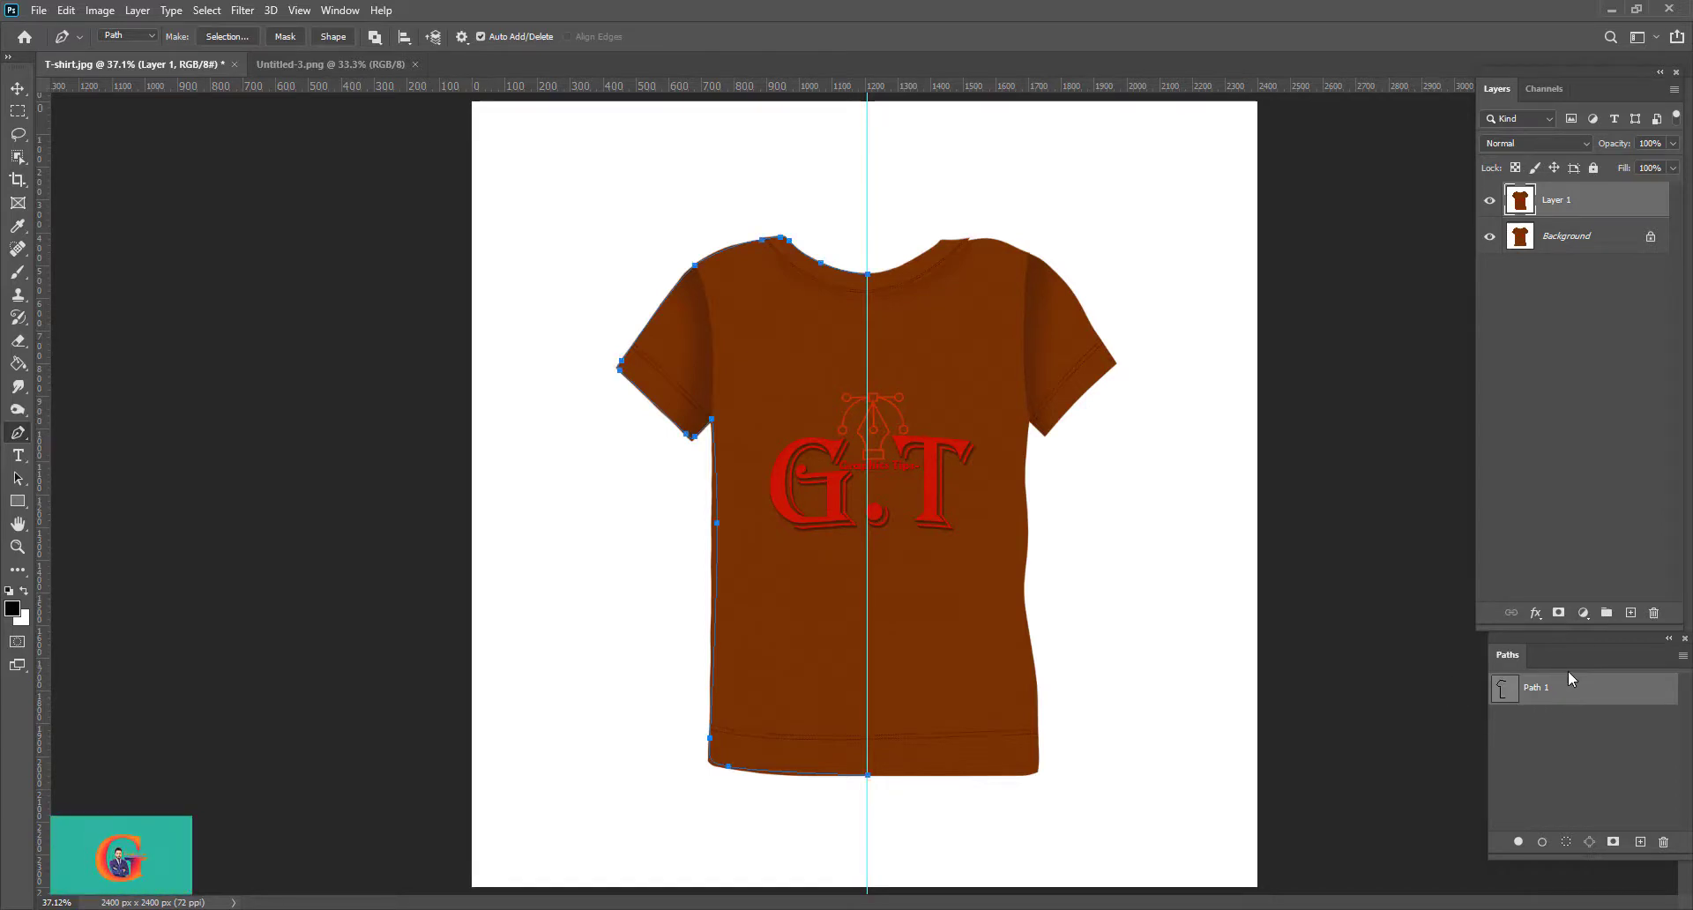
{"action": "key", "text": "ctrl+t"}
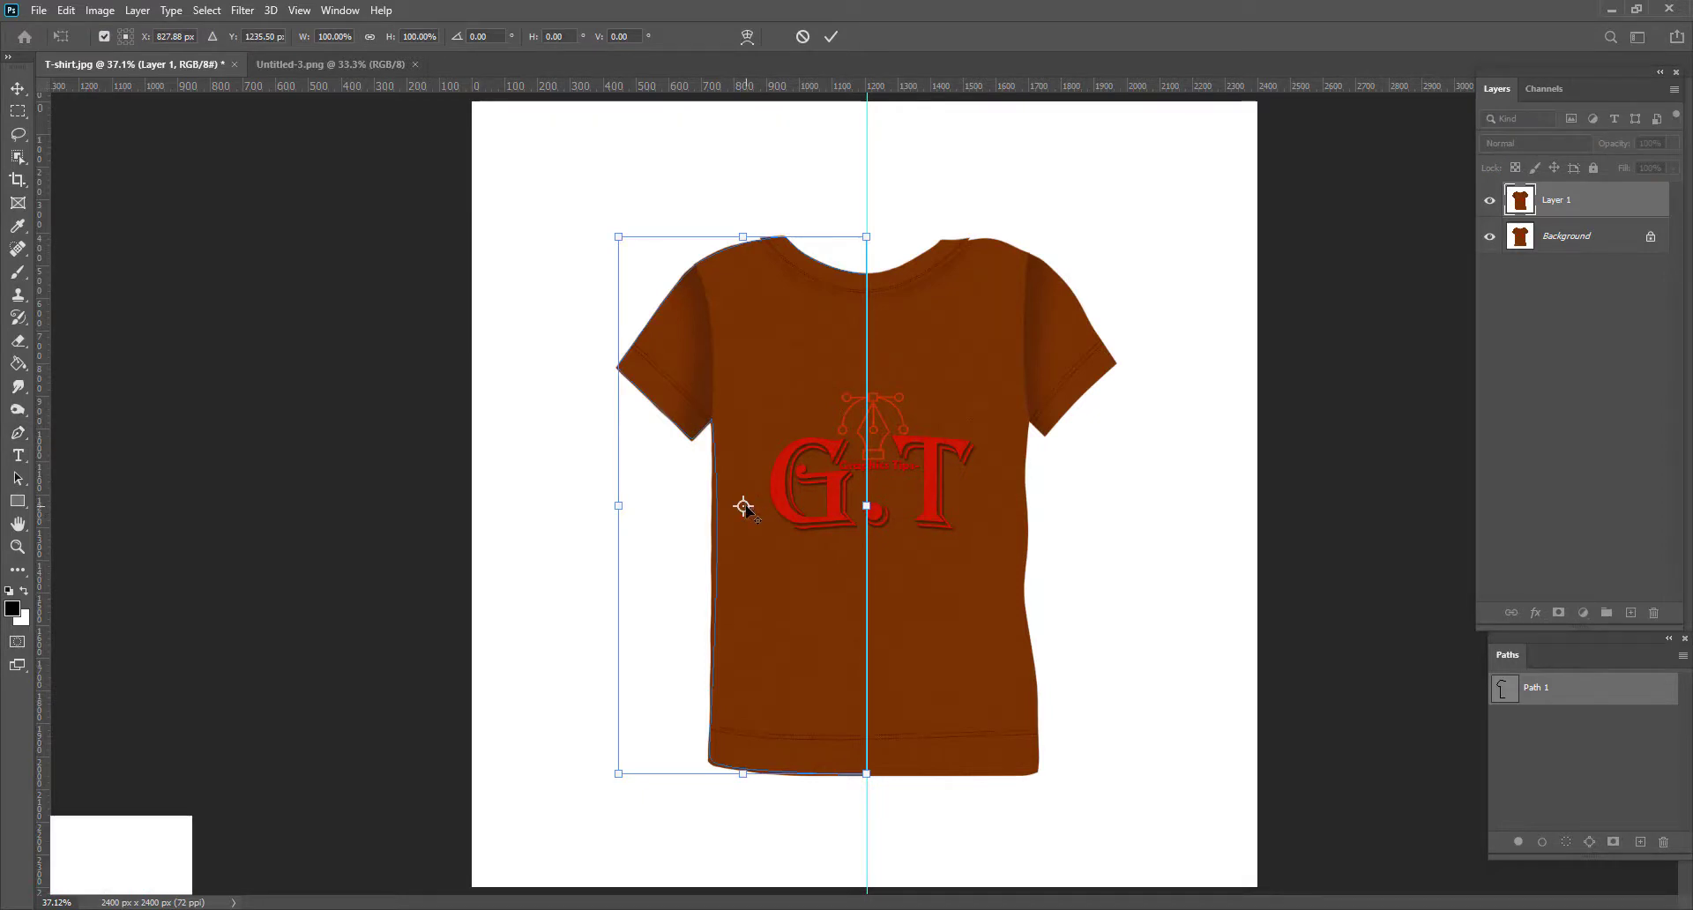
Step: Pivot the path copy on the centre guide and flip it horizontally onto the right half
{"action": "left_click_drag", "start_coordinate": [743, 505], "coordinate": [867, 505]}
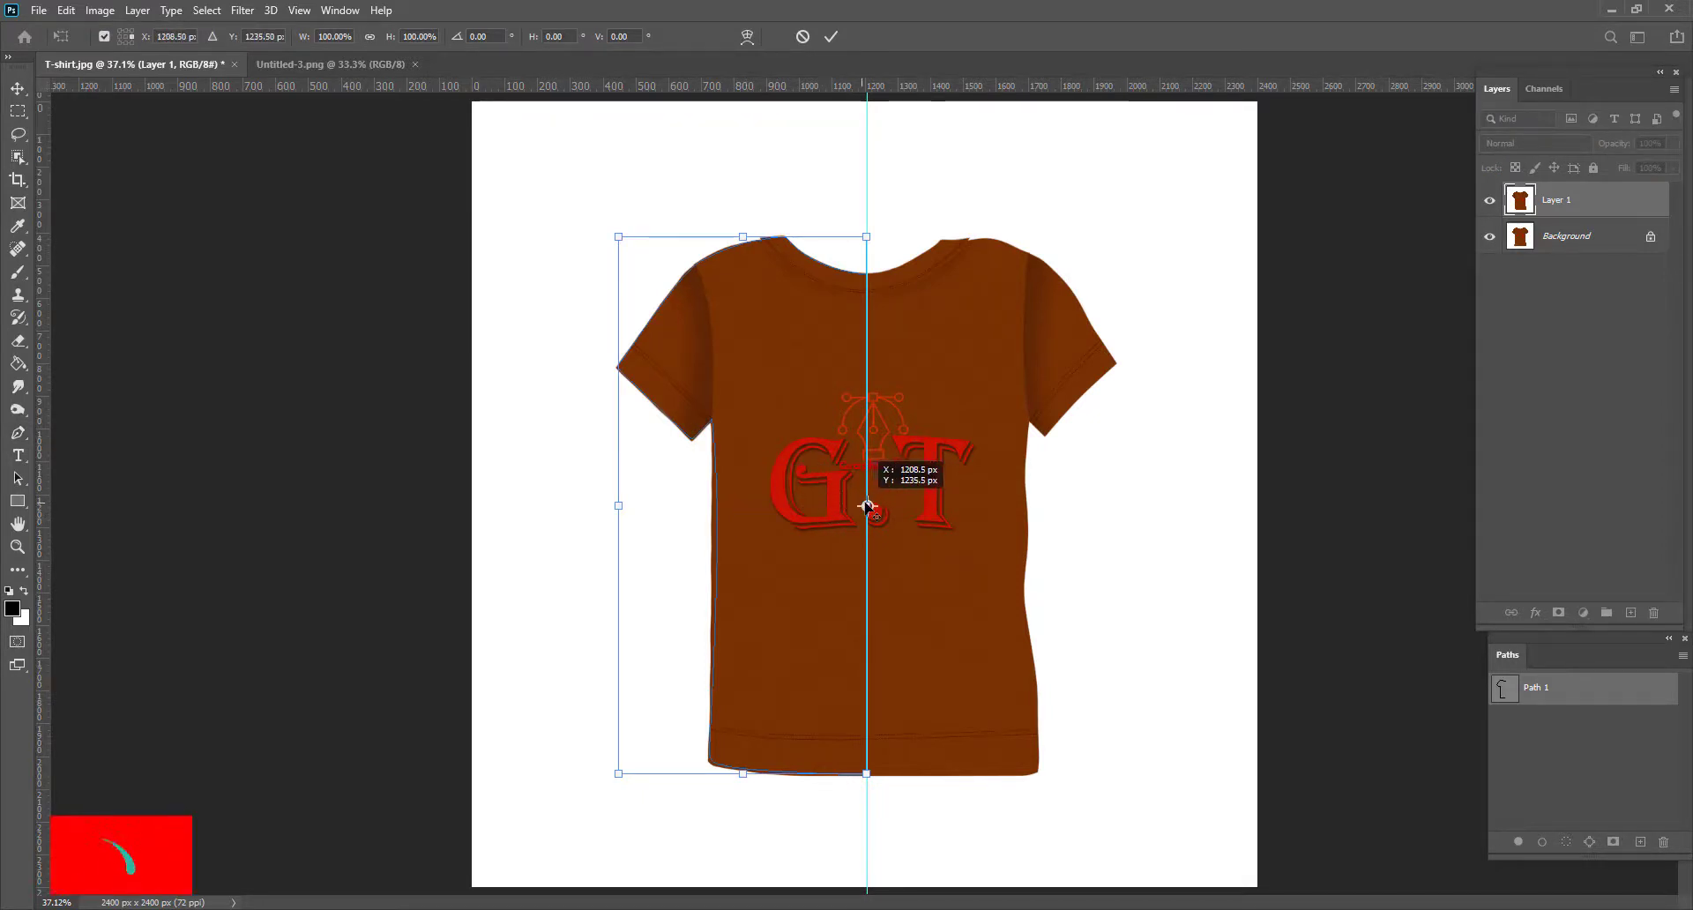
{"action": "right_click", "coordinate": [800, 435]}
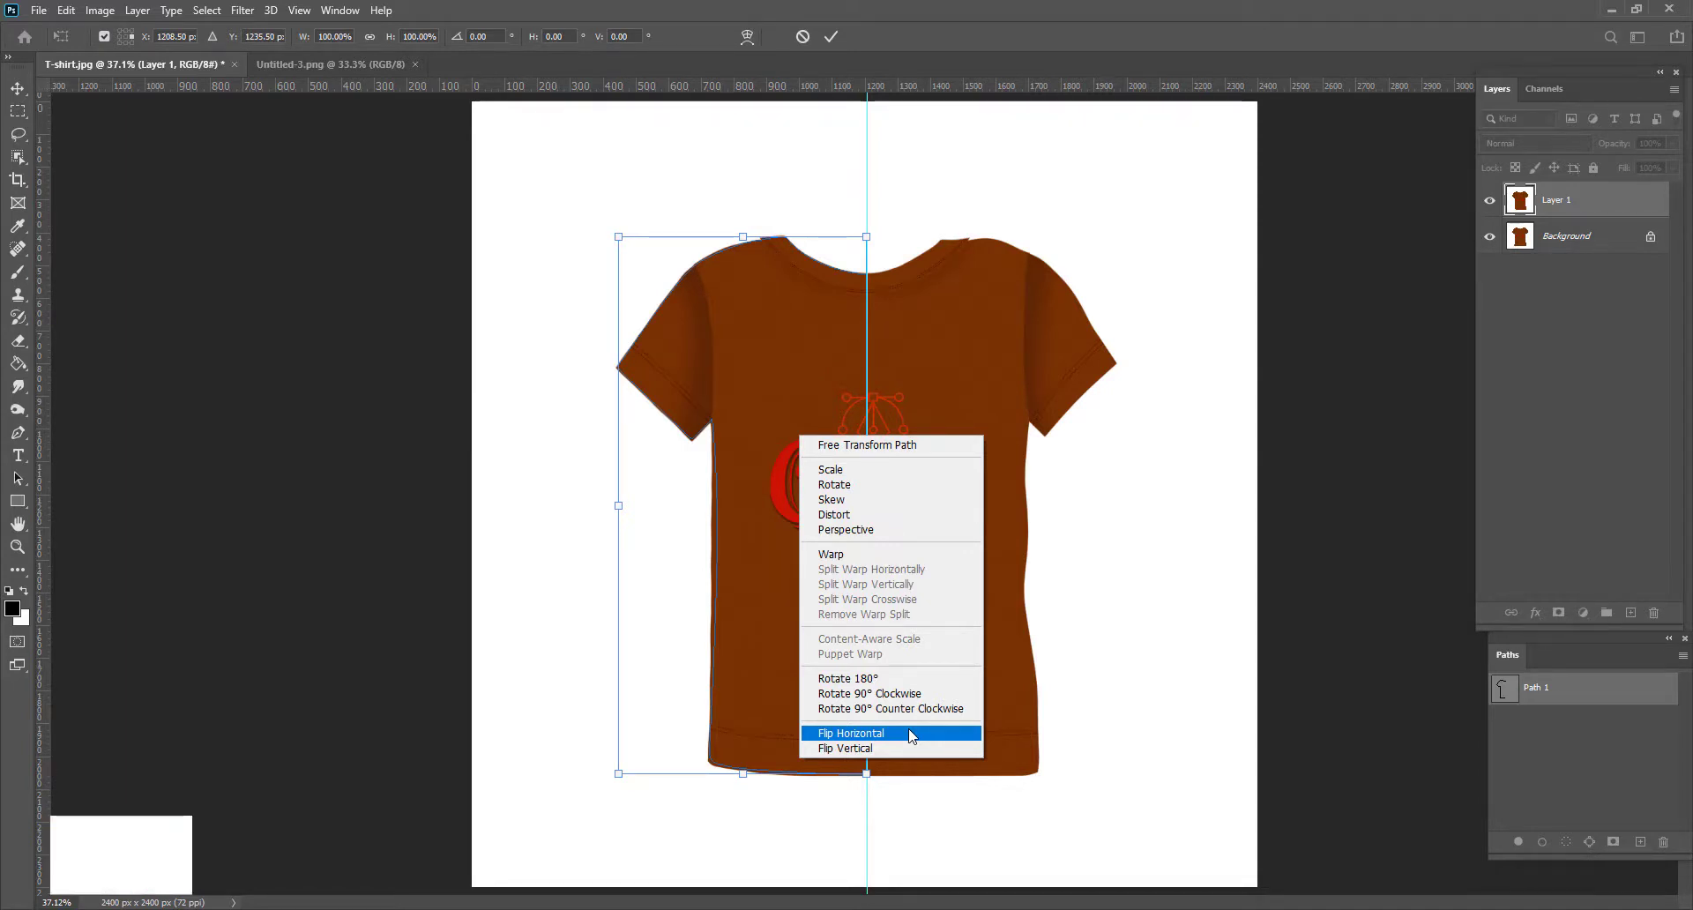
{"action": "left_click", "coordinate": [911, 736]}
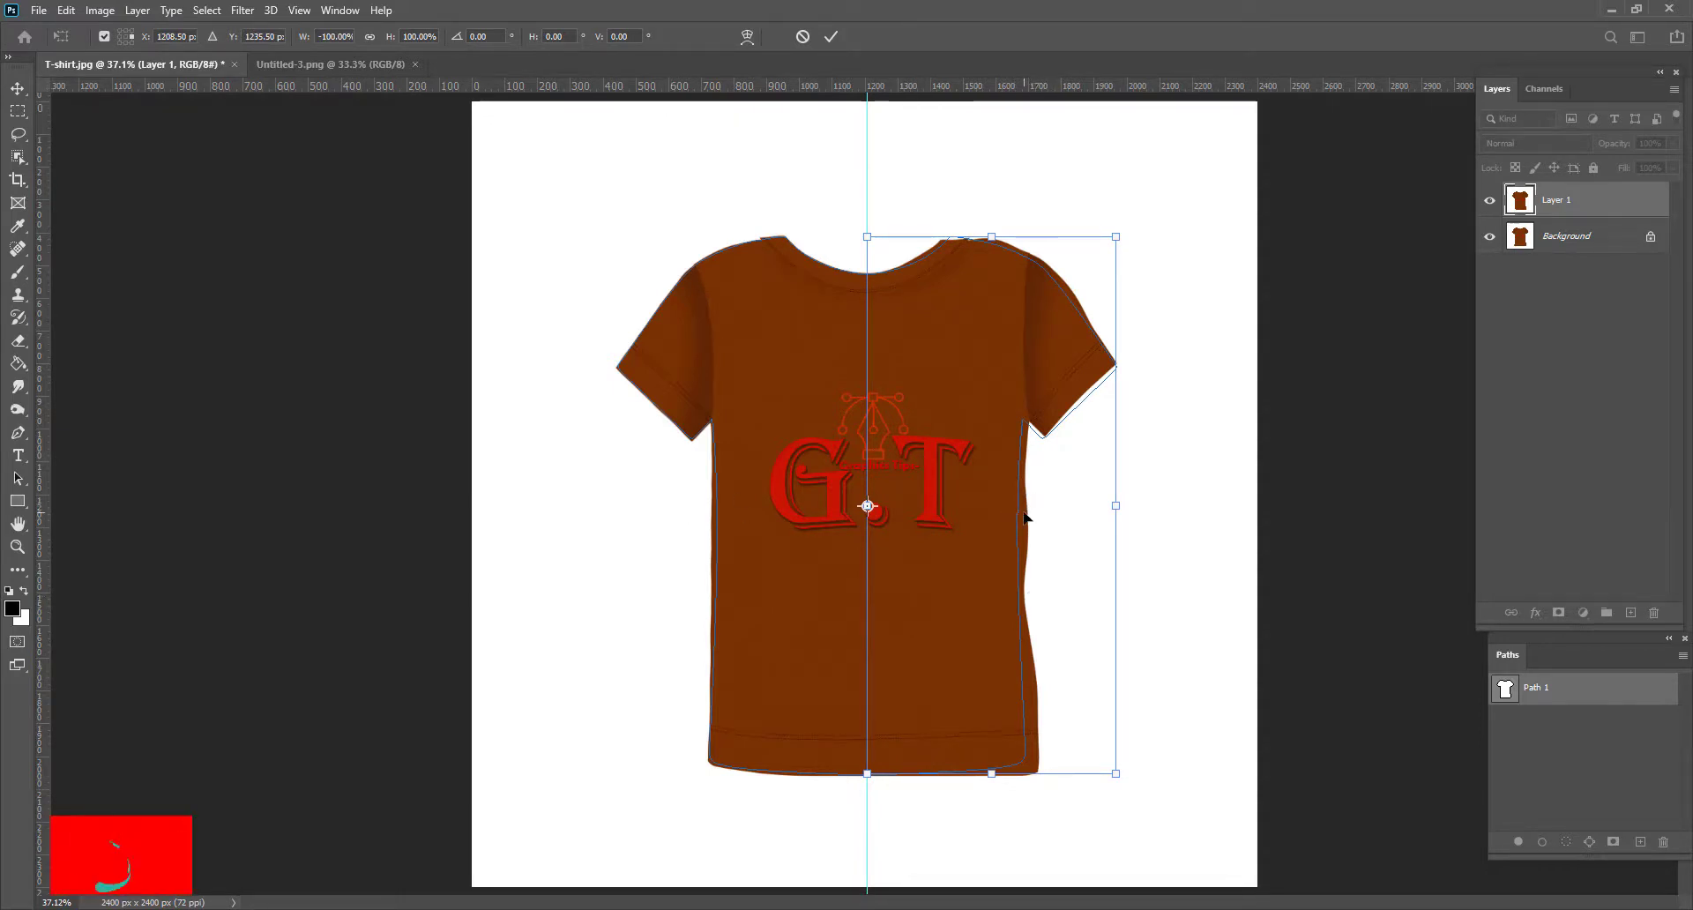
{"action": "key", "text": "Return"}
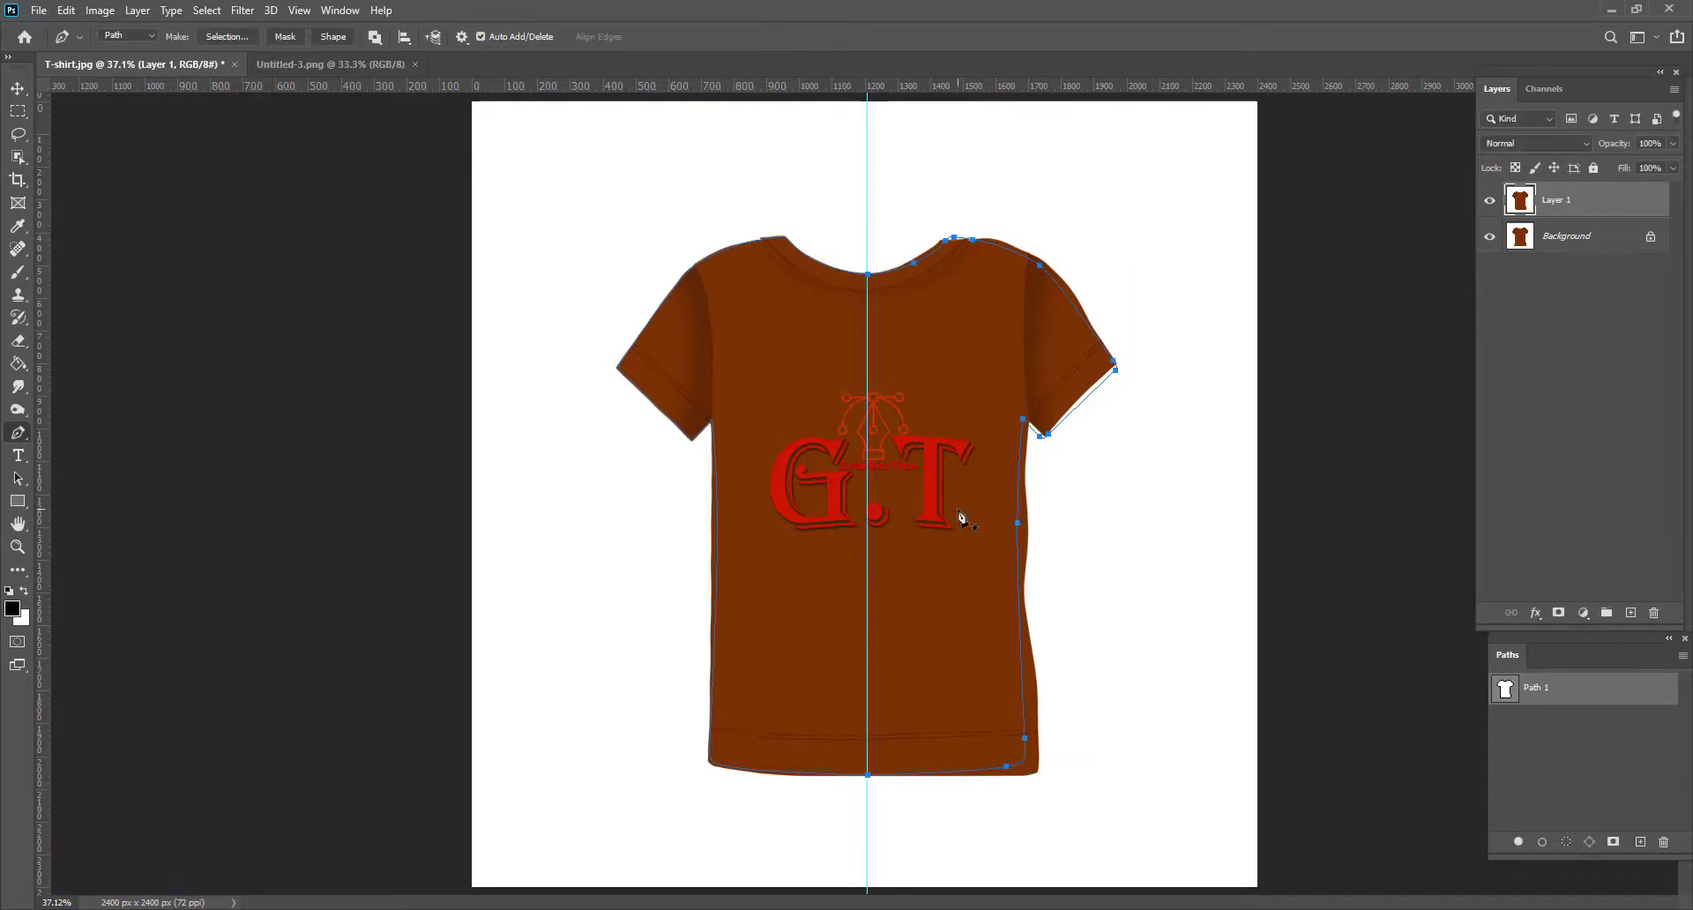
Step: Delete the duplicate neckline anchor, join the two path halves and reshape the neckline curve
{"action": "scroll", "coordinate": [950, 335], "scroll_direction": "up", "scroll_amount": 5}
{"action": "scroll", "coordinate": [1020, 389], "scroll_direction": "down", "scroll_amount": 2}
{"action": "scroll", "coordinate": [922, 352], "scroll_direction": "up", "scroll_amount": 3}
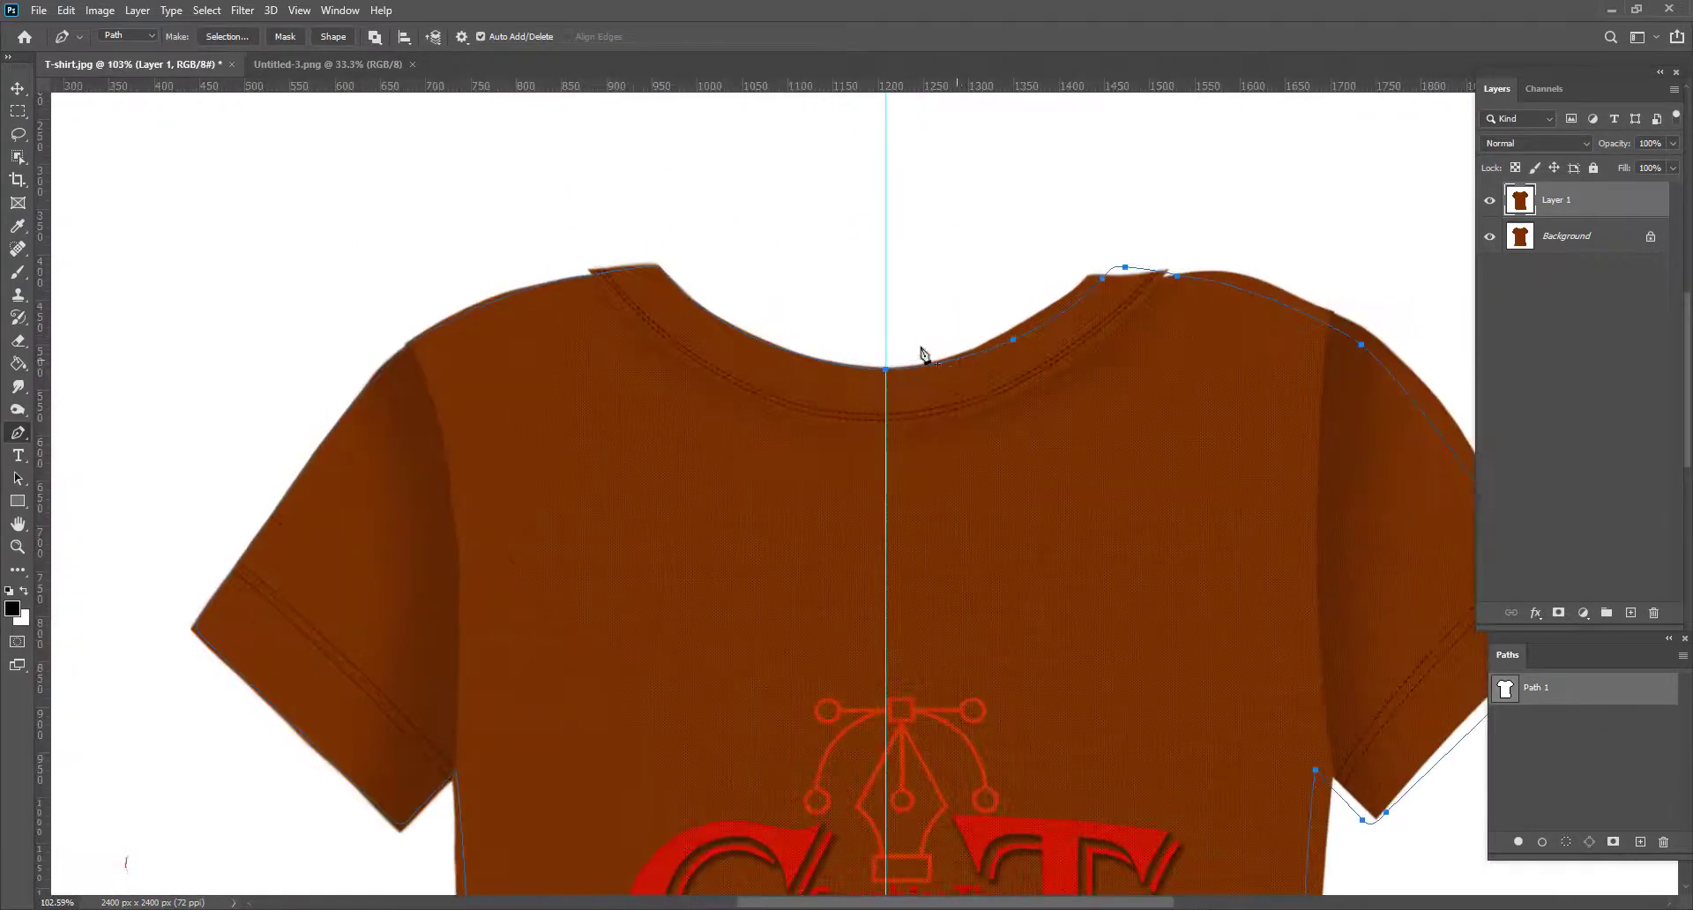
{"action": "scroll", "coordinate": [936, 425], "scroll_direction": "up", "scroll_amount": 2}
{"action": "scroll", "coordinate": [942, 405], "scroll_direction": "up", "scroll_amount": 2}
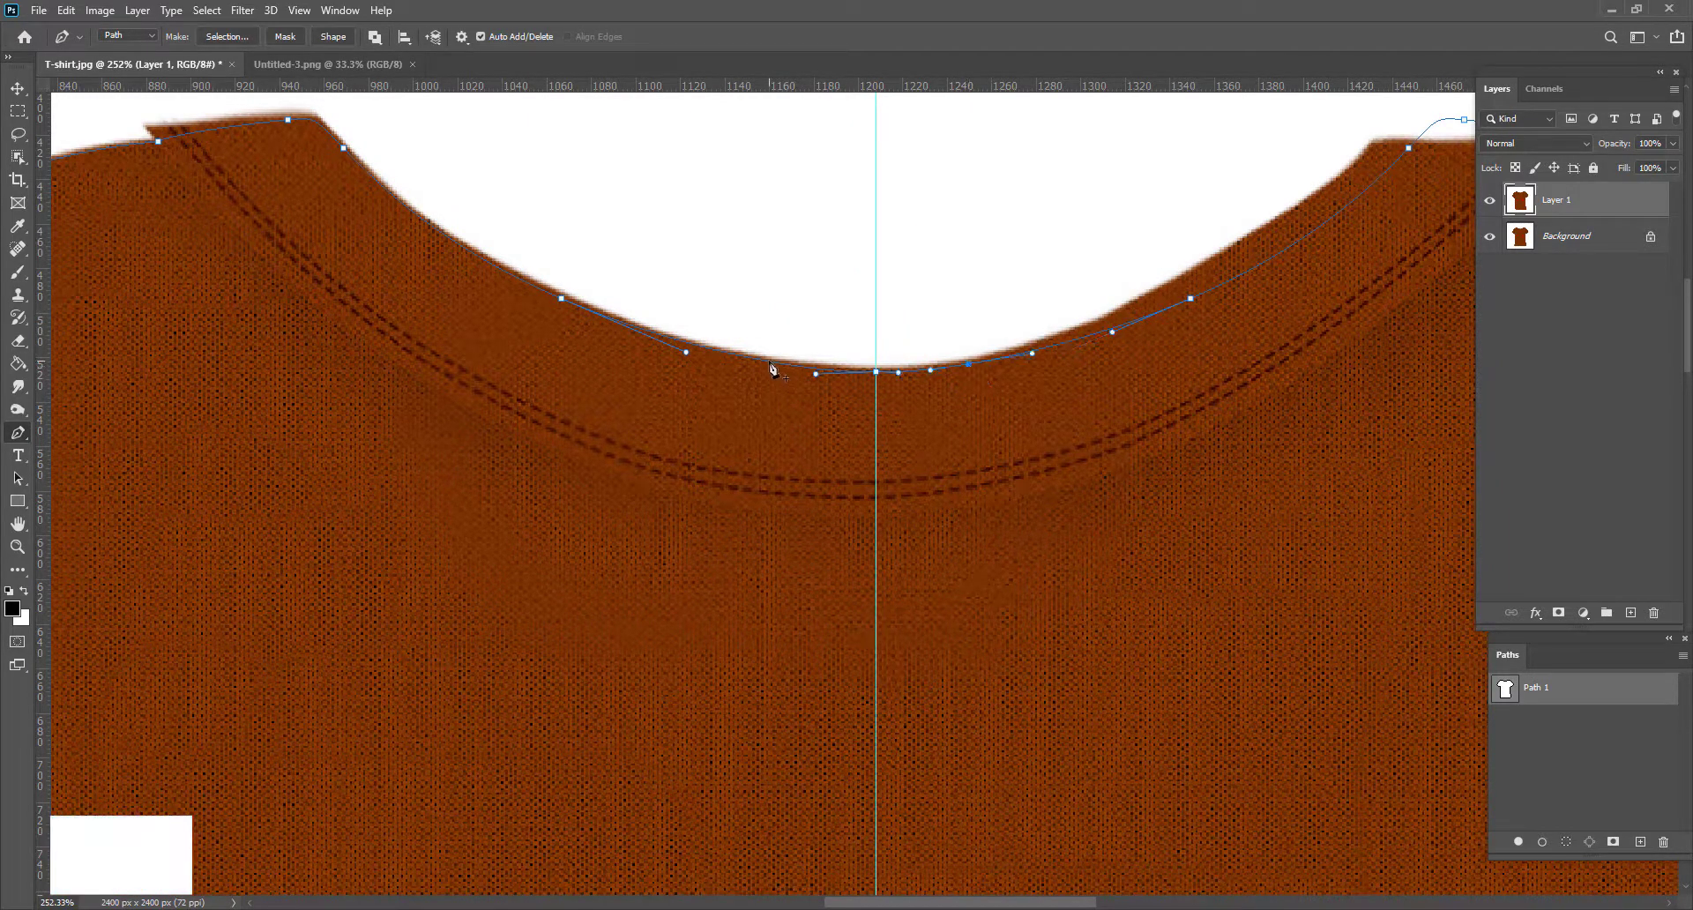
{"action": "key", "text": "Delete"}
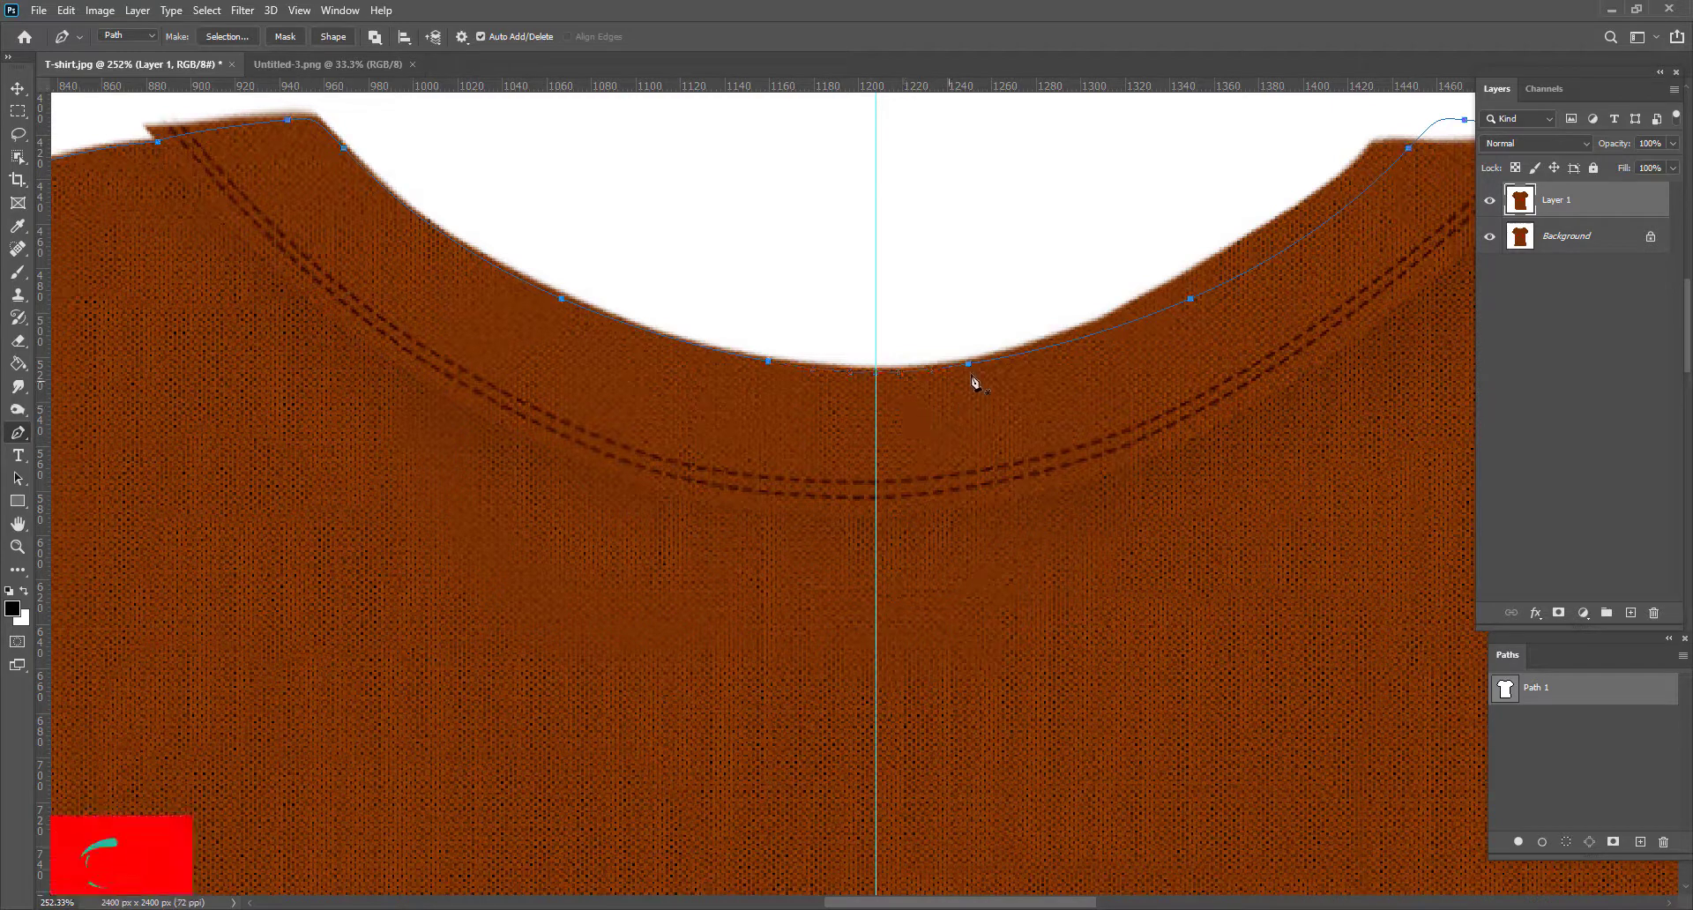
{"action": "left_click", "coordinate": [969, 364]}
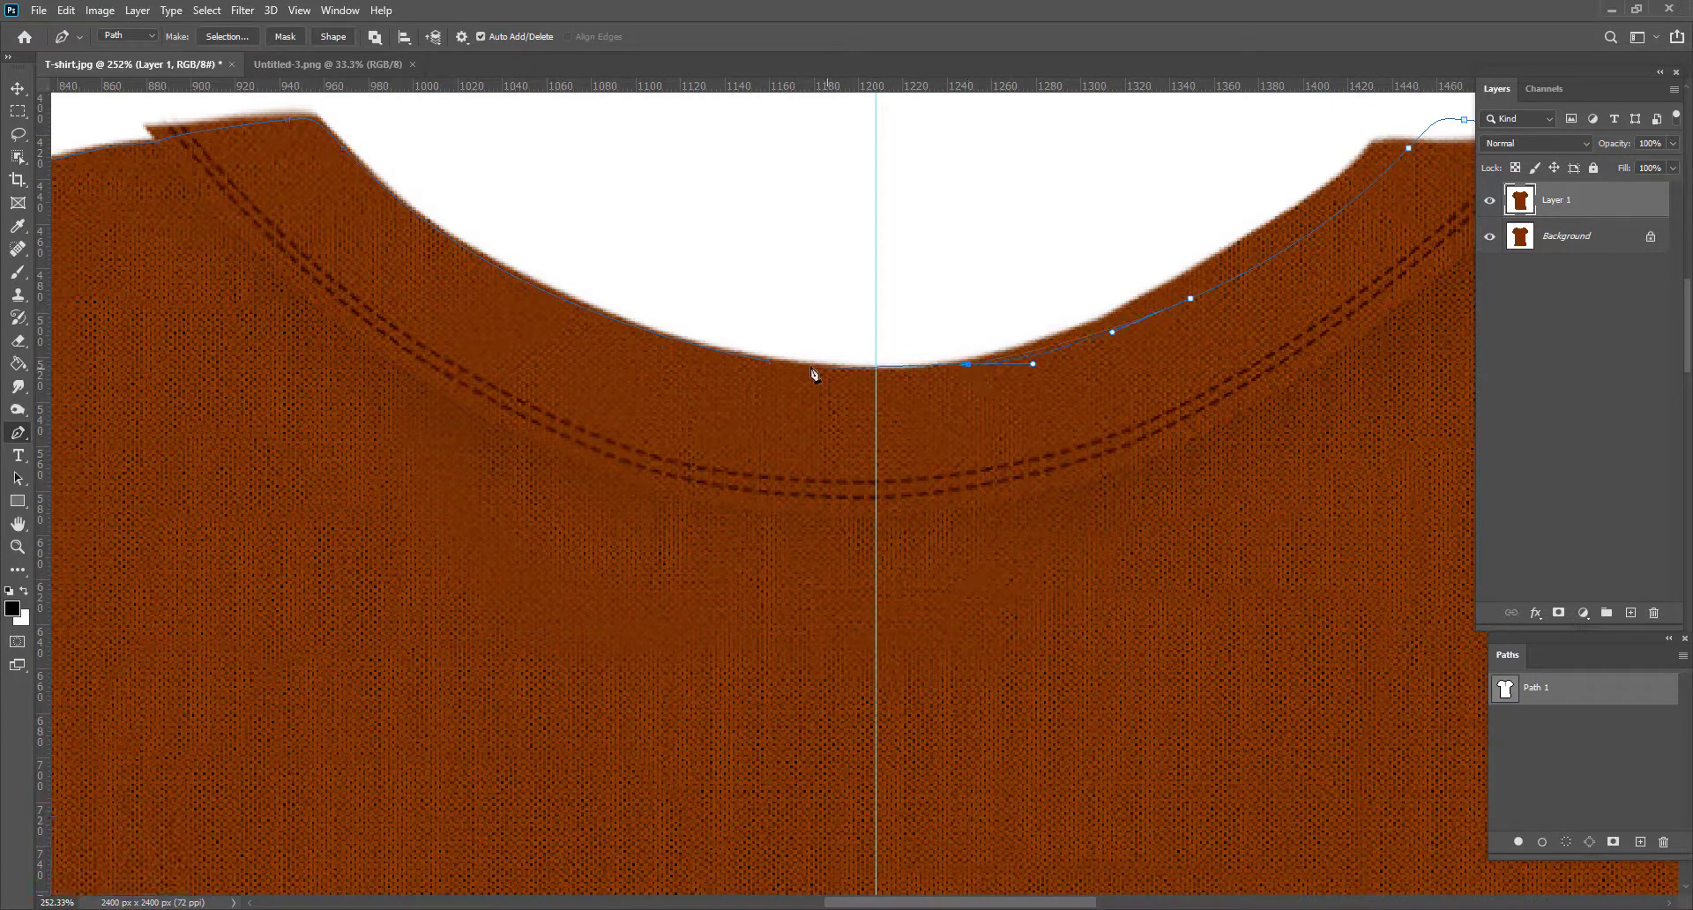
{"action": "left_click", "coordinate": [970, 365]}
{"action": "left_click_drag", "start_coordinate": [726, 354], "coordinate": [680, 351]}
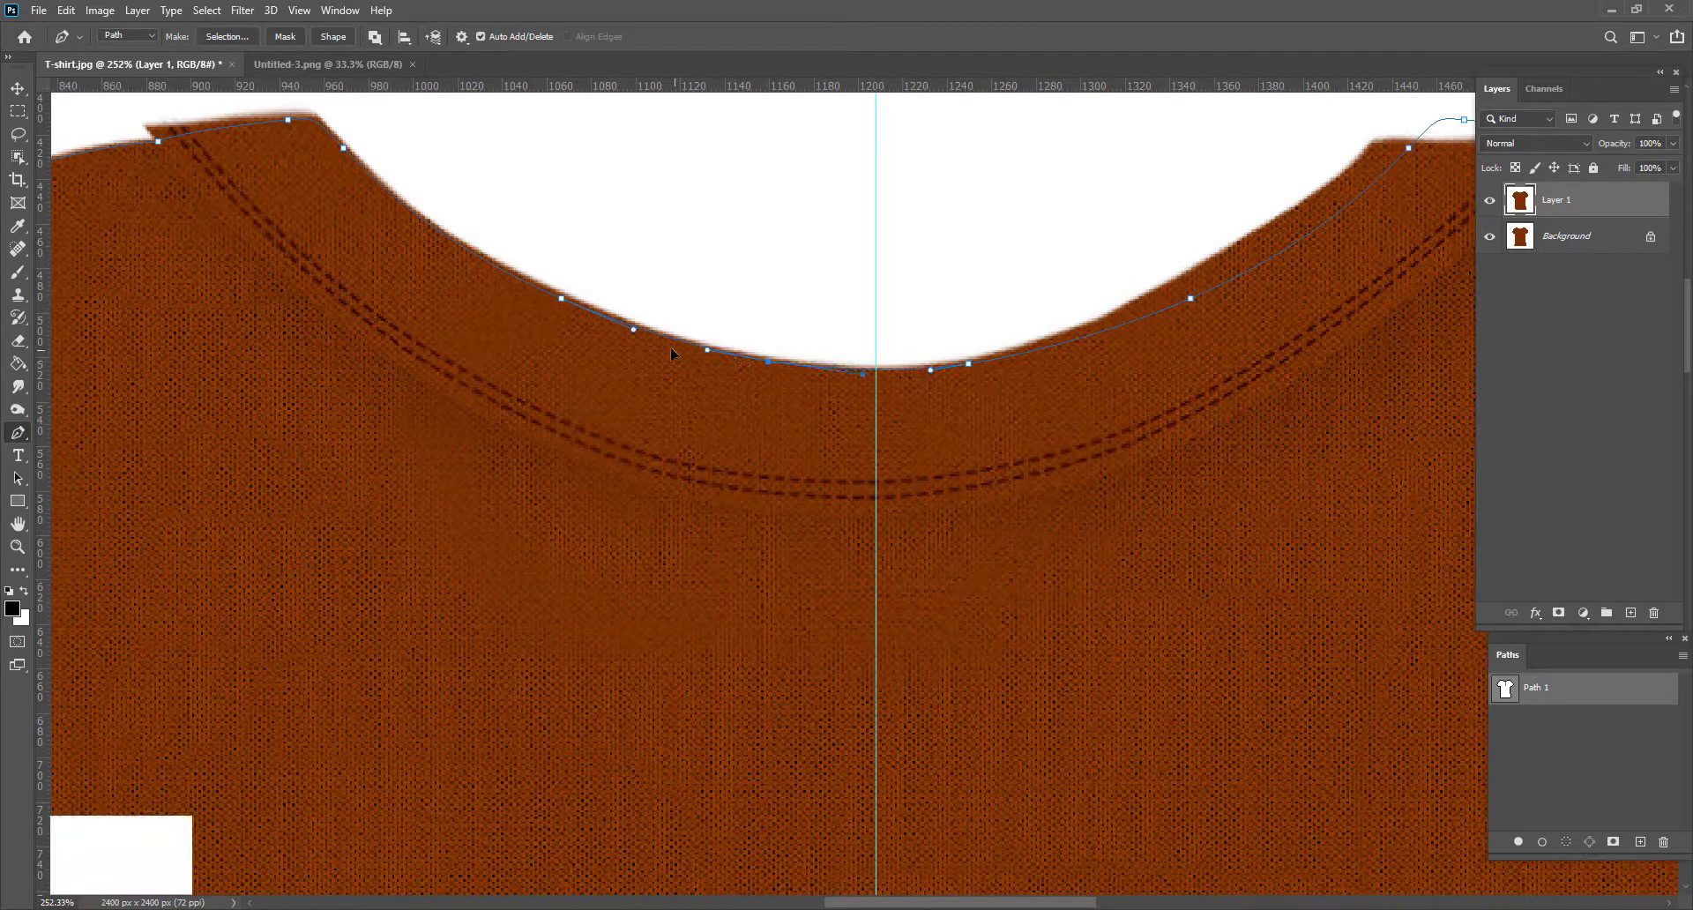
Step: Smooth the hem curve at its centre anchor where the path halves meet
{"action": "scroll", "coordinate": [780, 392], "scroll_direction": "down", "scroll_amount": 5}
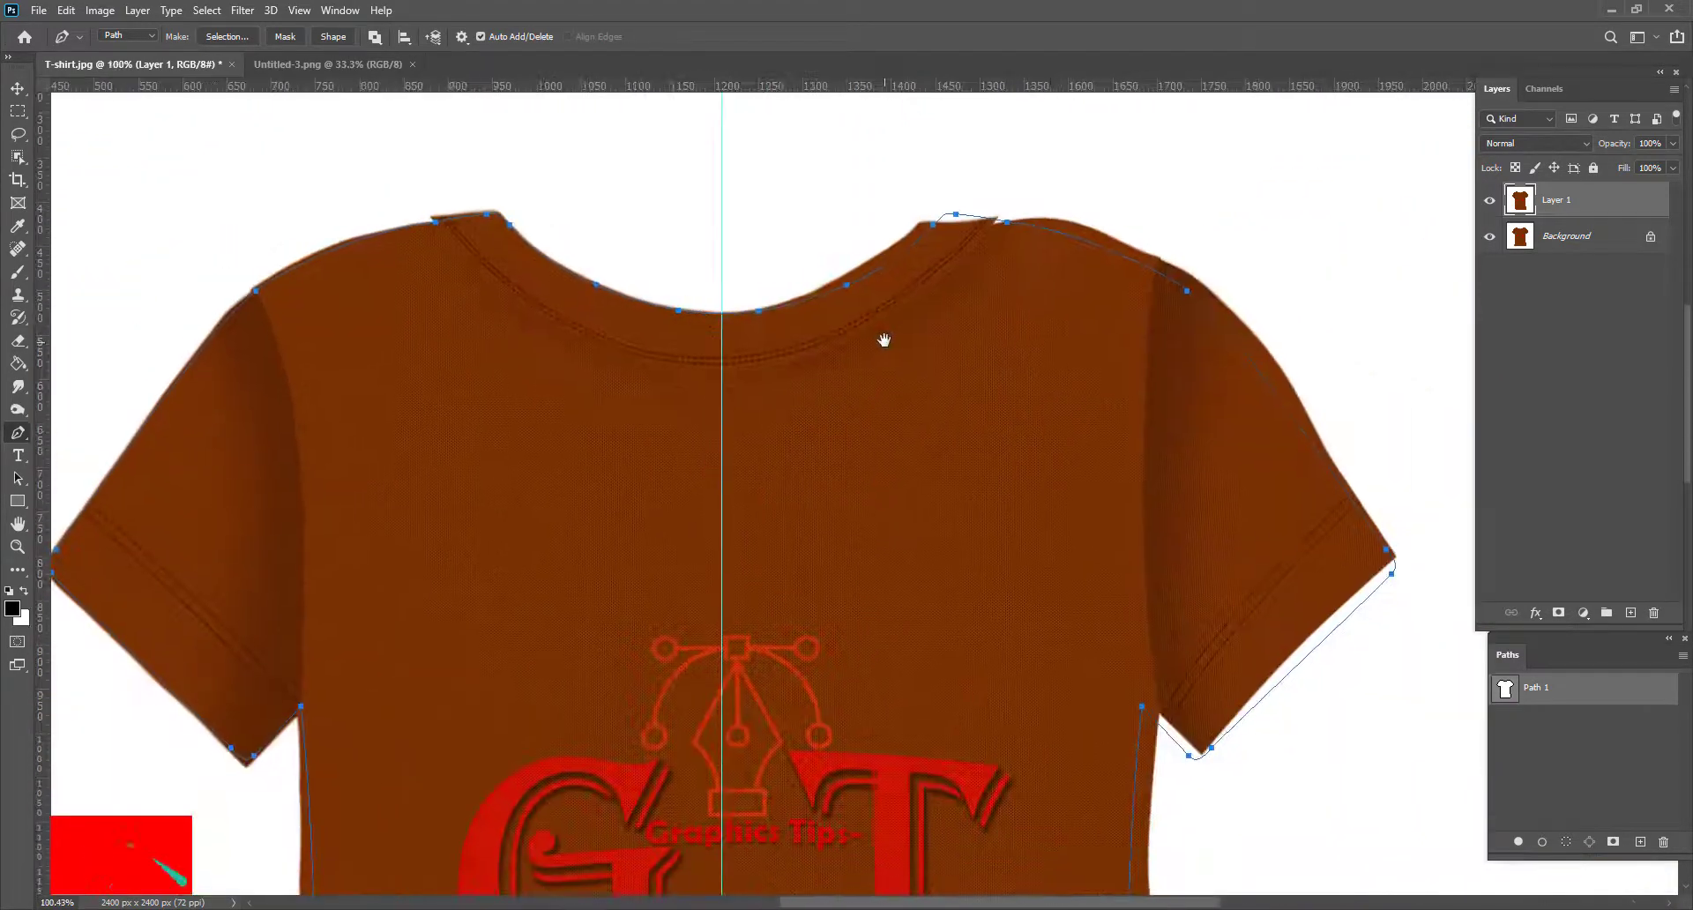
{"action": "scroll", "coordinate": [953, 333], "scroll_direction": "down", "scroll_amount": 5}
{"action": "scroll", "coordinate": [957, 390], "scroll_direction": "down", "scroll_amount": 5}
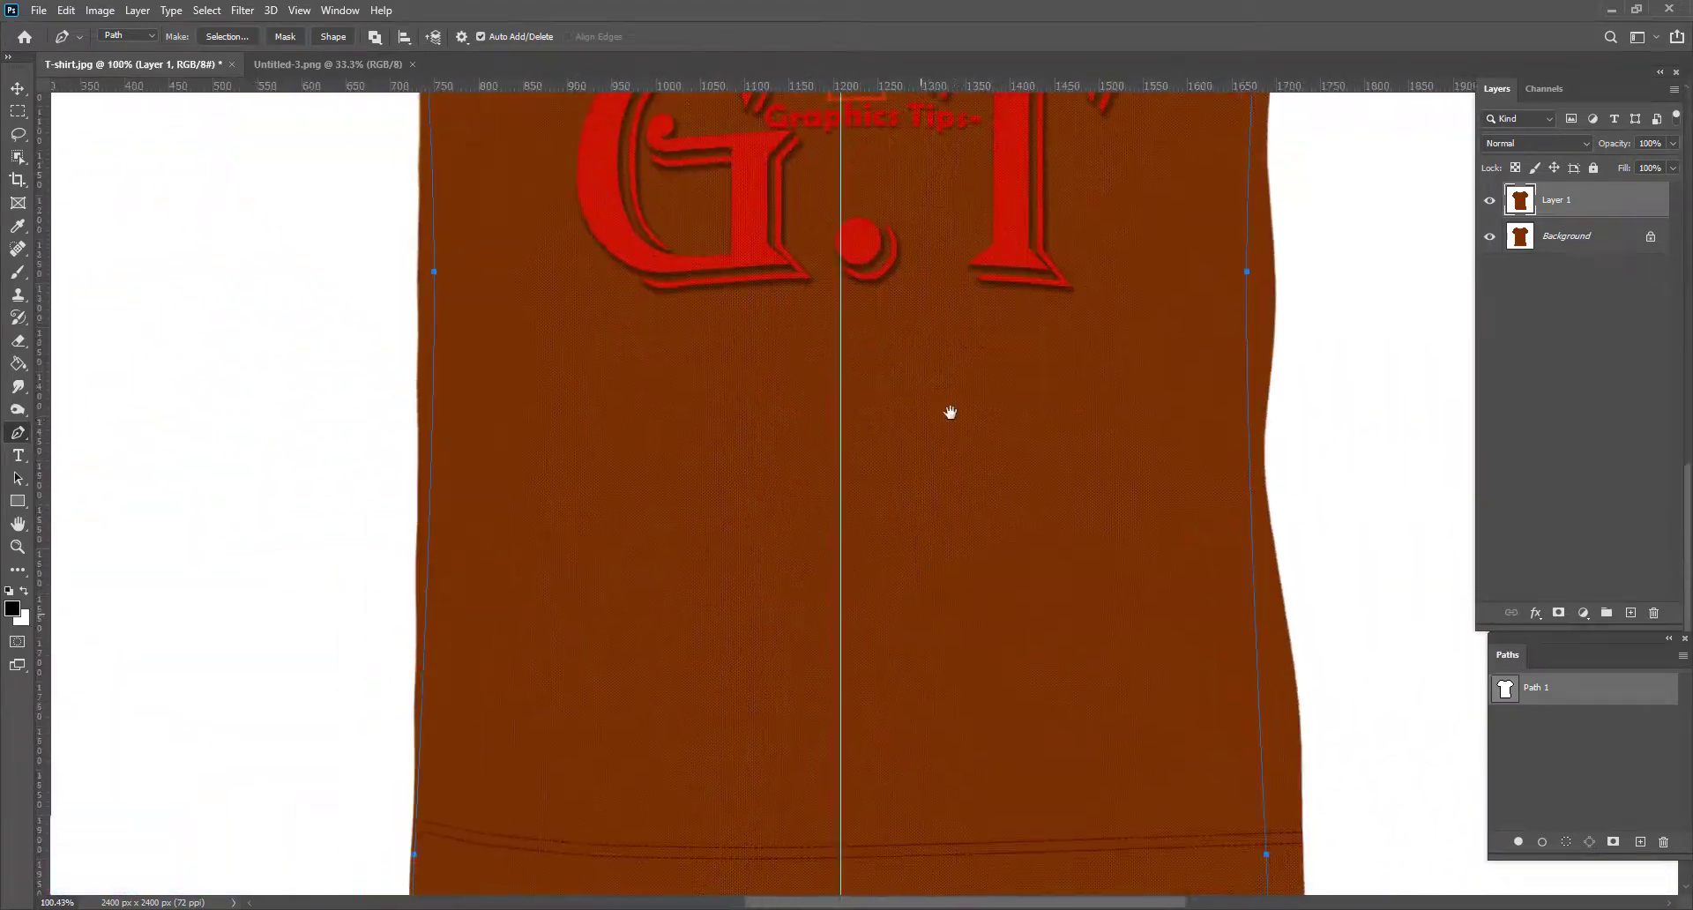
{"action": "left_click_drag", "start_coordinate": [950, 412], "coordinate": [982, 165]}
{"action": "left_click_drag", "start_coordinate": [783, 627], "coordinate": [938, 774]}
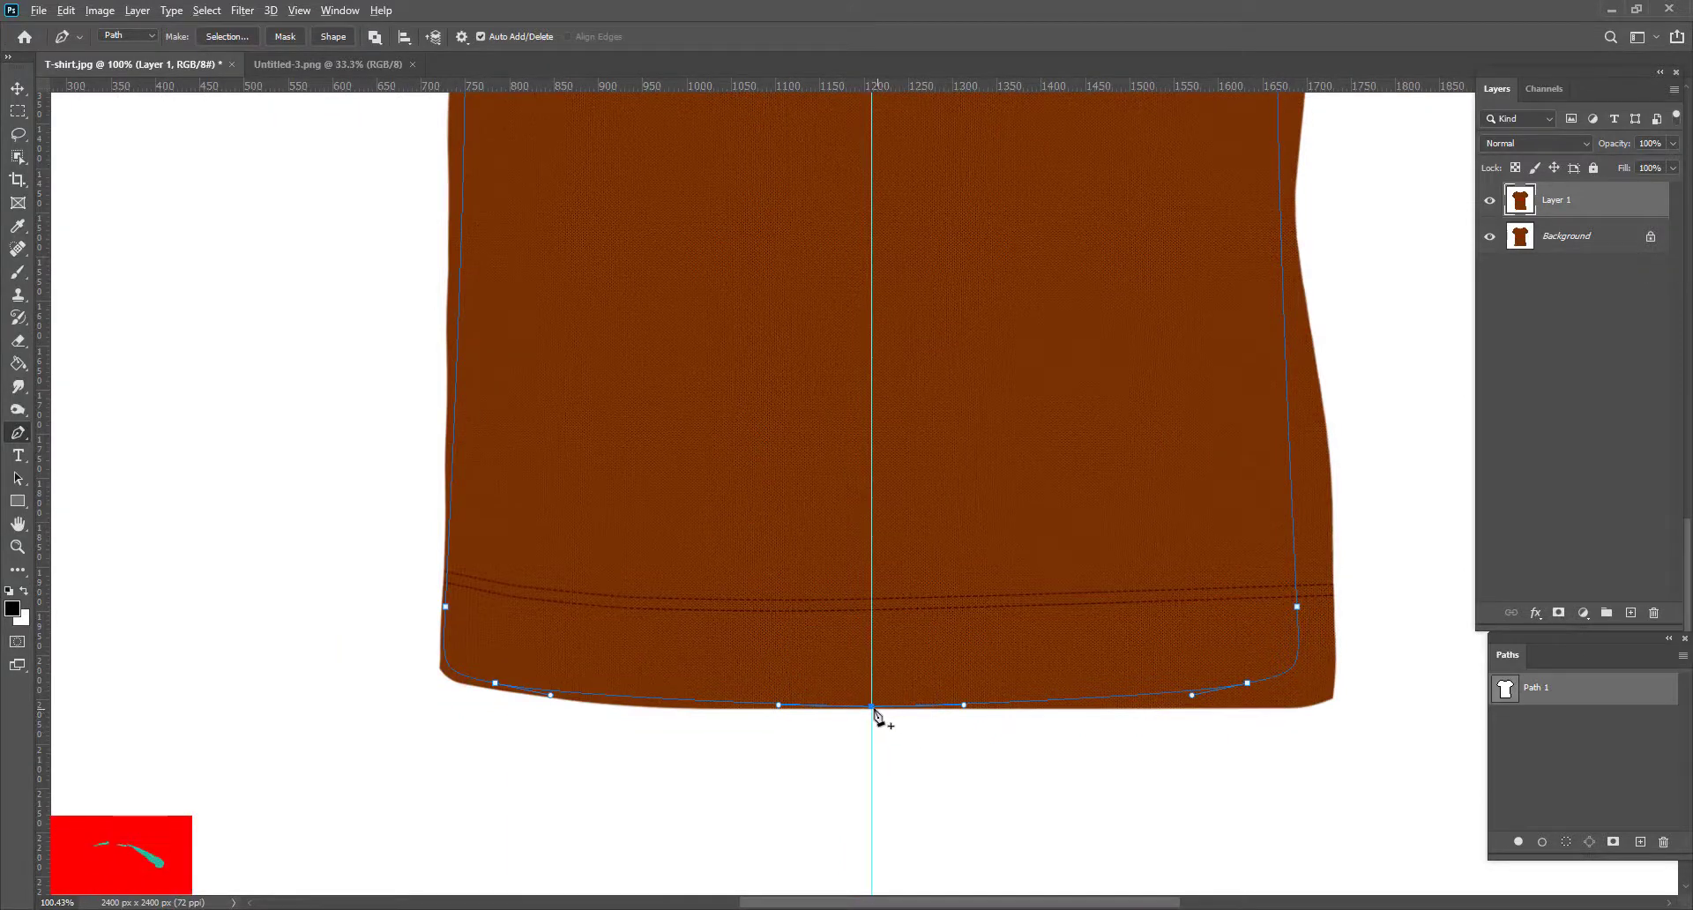
{"action": "scroll", "coordinate": [943, 708], "scroll_direction": "up", "scroll_amount": 3}
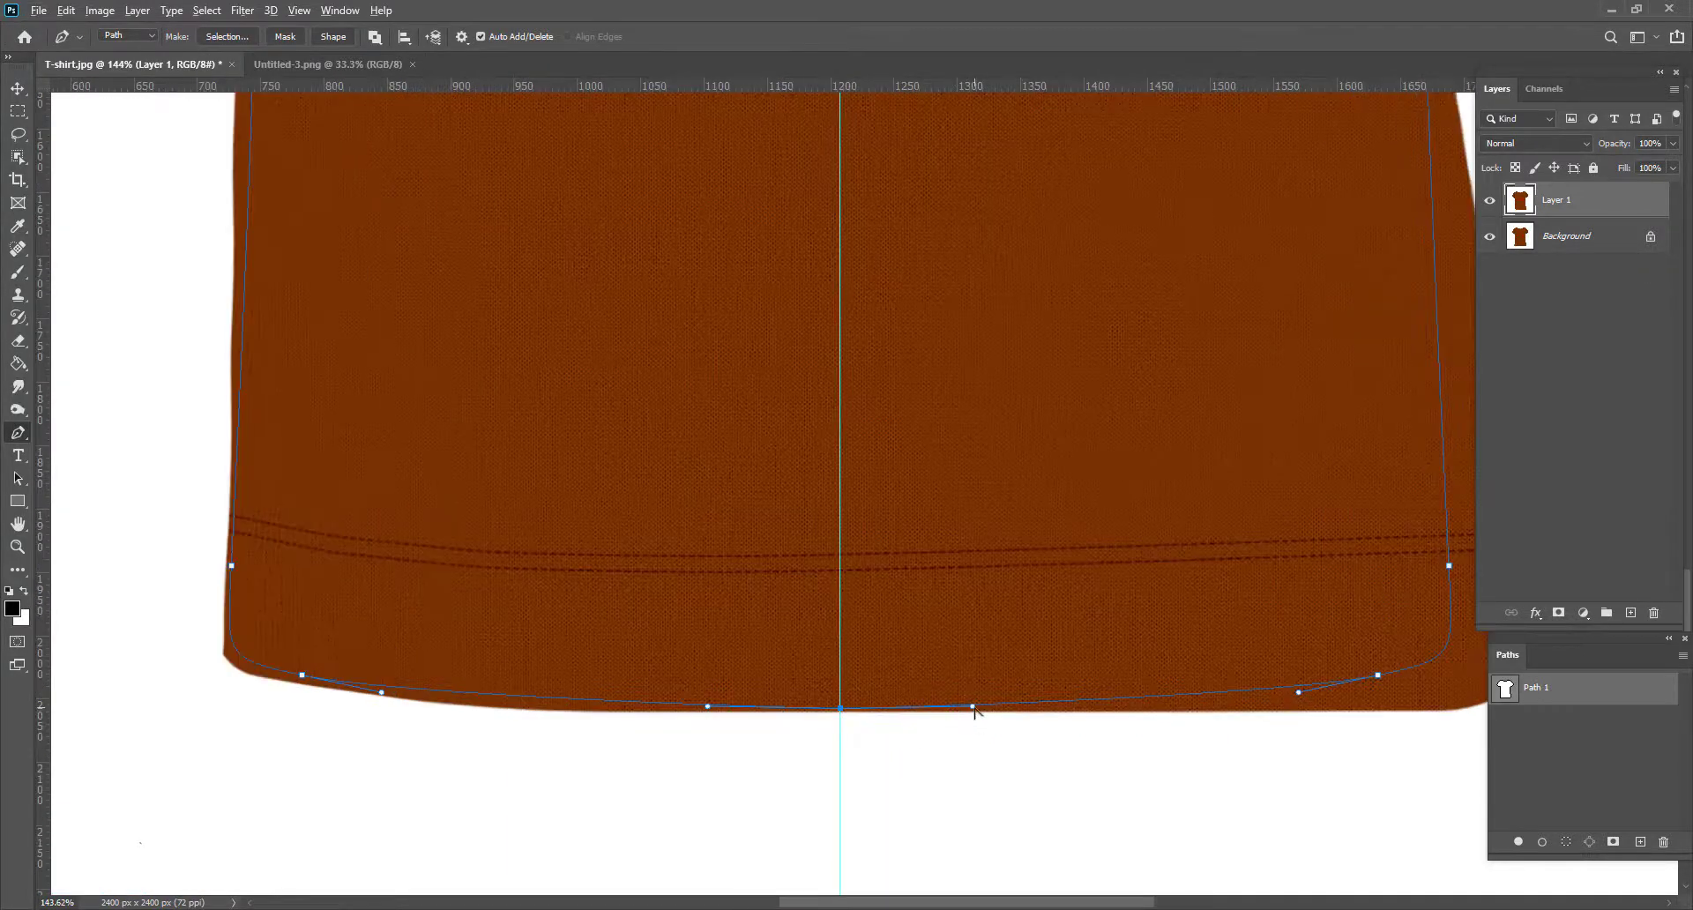
{"action": "mouse_move", "coordinate": [801, 628]}
{"action": "left_mouse_down"}
{"action": "mouse_move", "coordinate": [899, 745]}
{"action": "mouse_move", "coordinate": [908, 641]}
{"action": "mouse_move", "coordinate": [926, 667]}
{"action": "left_mouse_up"}
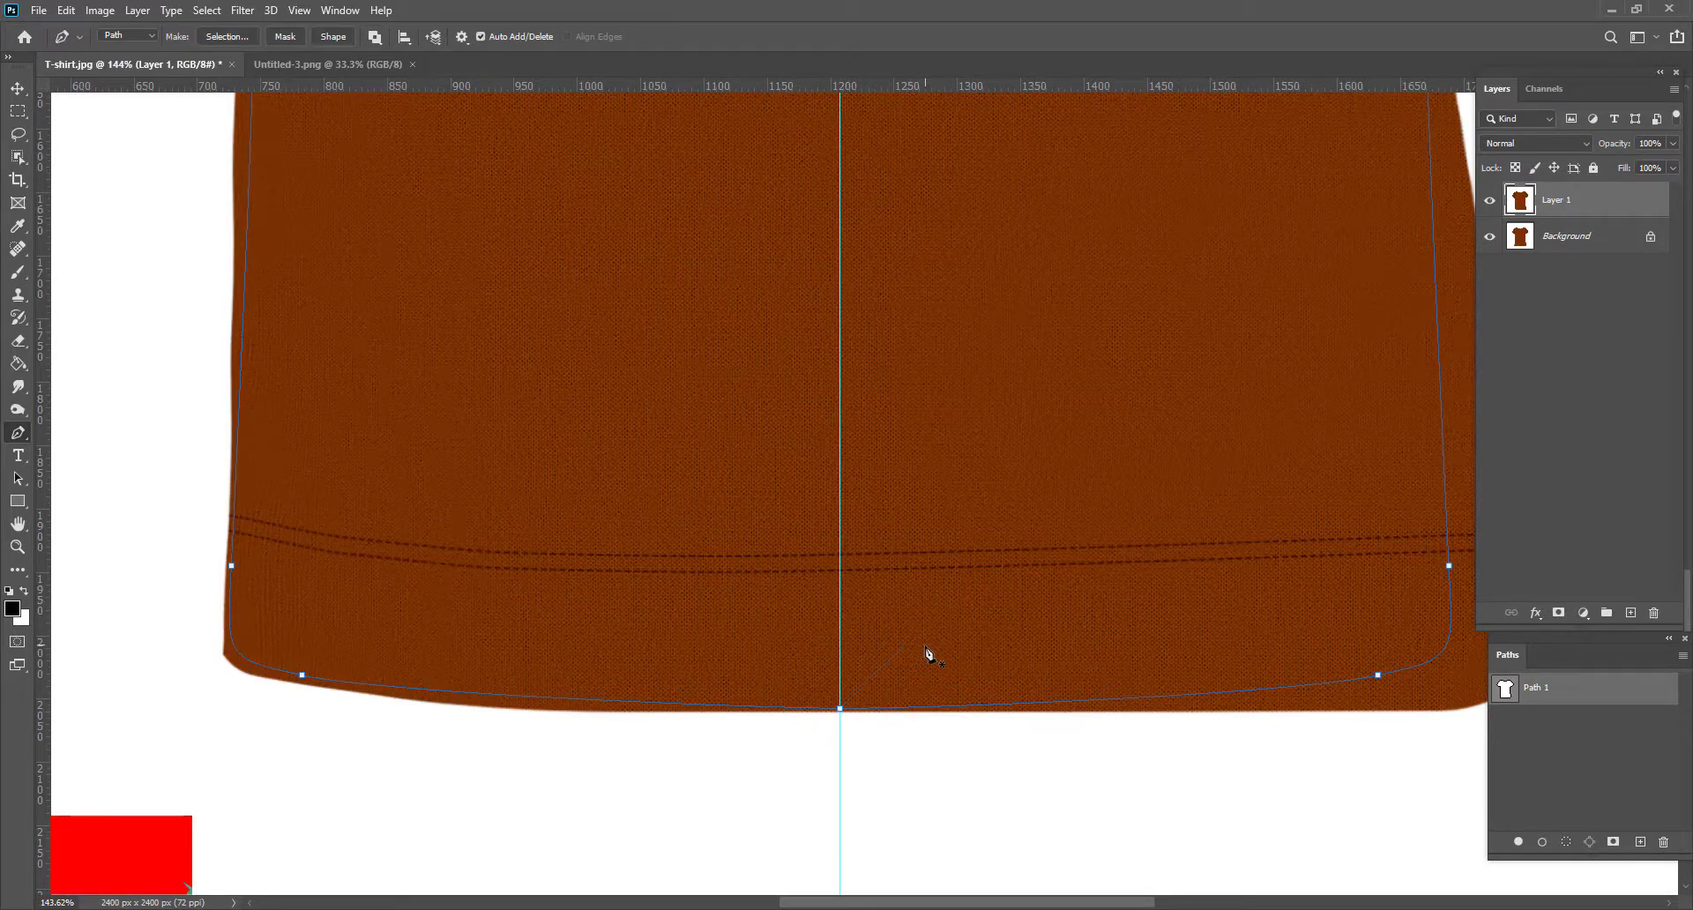
{"action": "scroll", "coordinate": [928, 654], "scroll_direction": "down", "scroll_amount": 3}
{"action": "scroll", "coordinate": [926, 699], "scroll_direction": "down", "scroll_amount": 2}
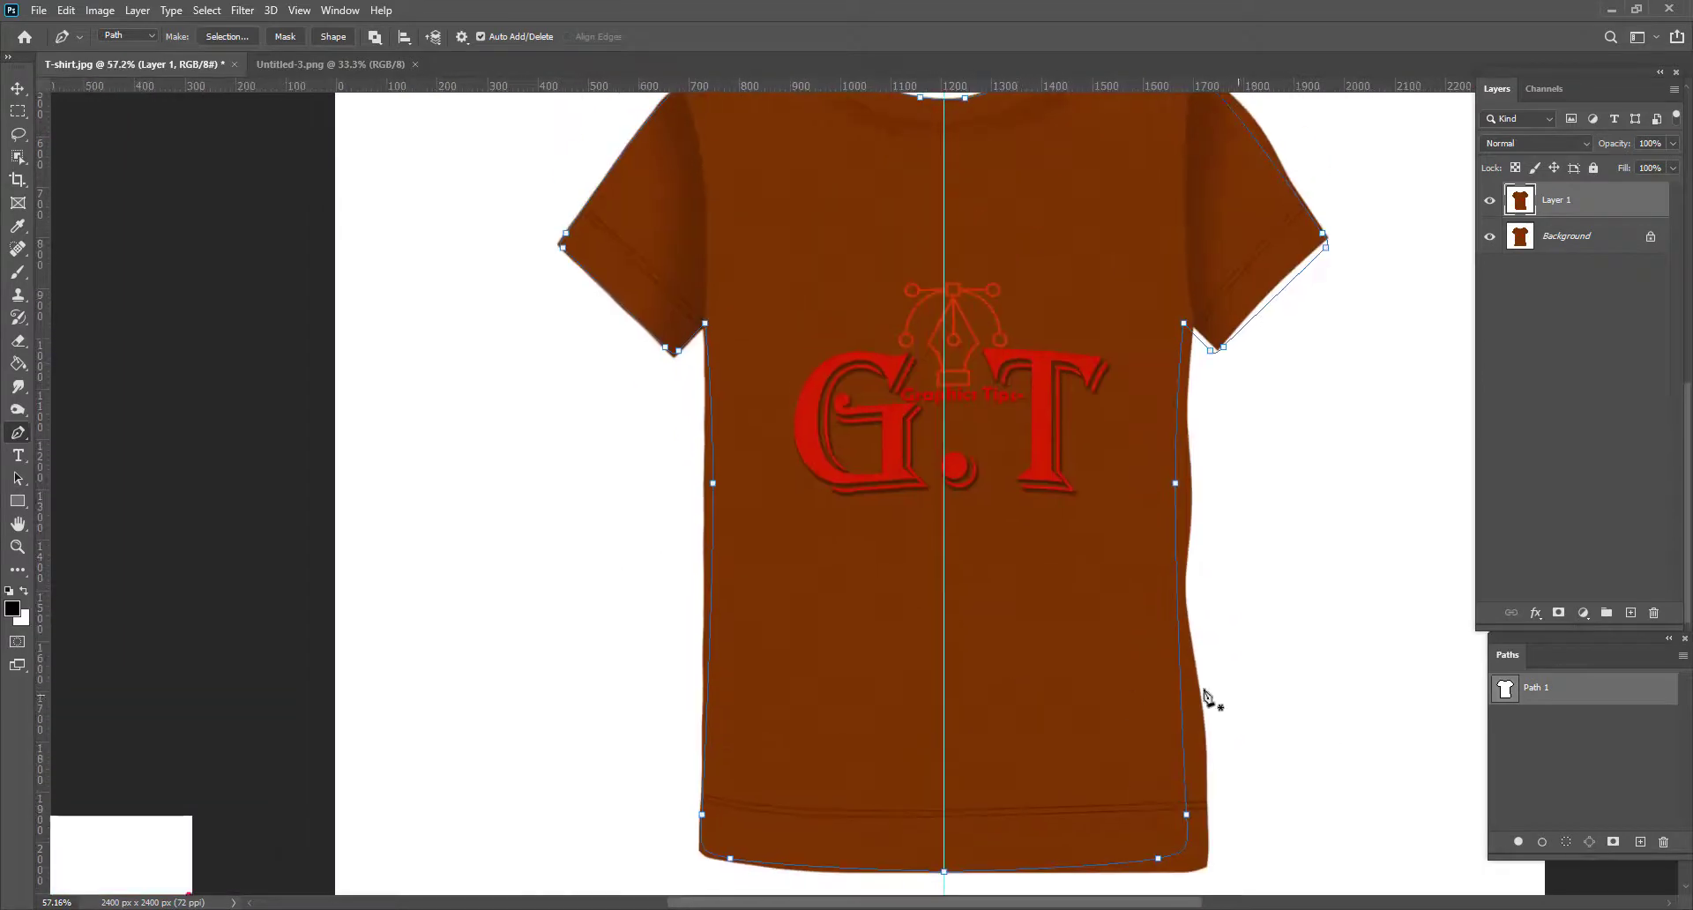
{"action": "scroll", "coordinate": [1208, 697], "scroll_direction": "down", "scroll_amount": 2}
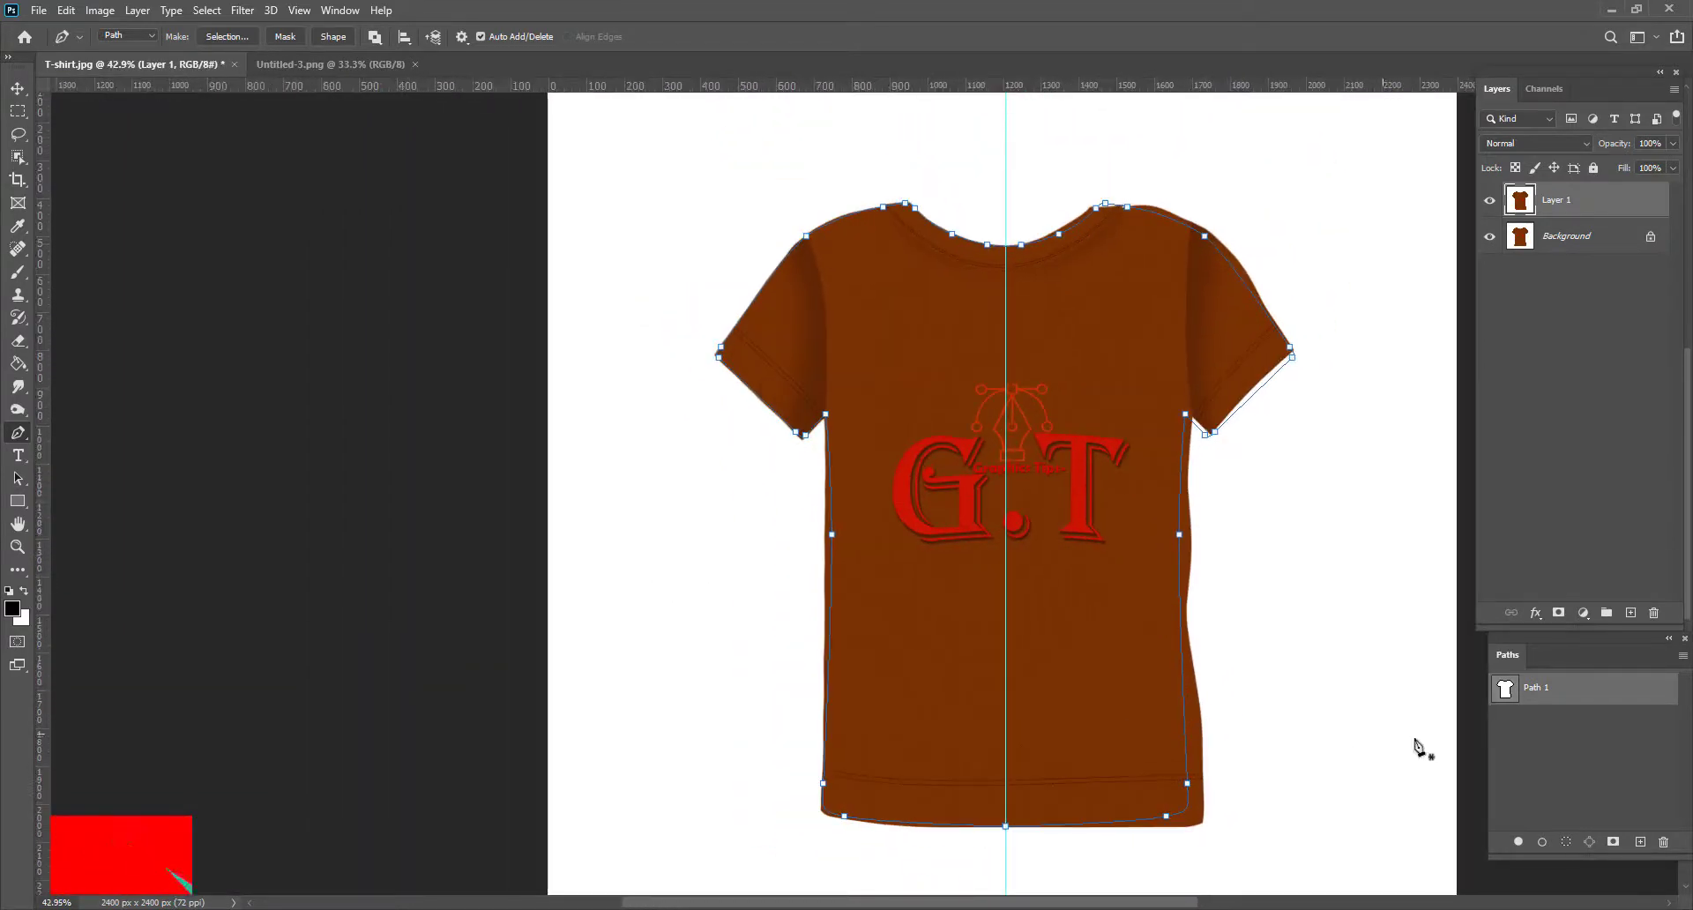
Step: Load Path 1 as a selection, add Layer 2, and stroke it 1 px black (#000000)
{"action": "left_click", "coordinate": [1509, 690], "text": "ctrl"}
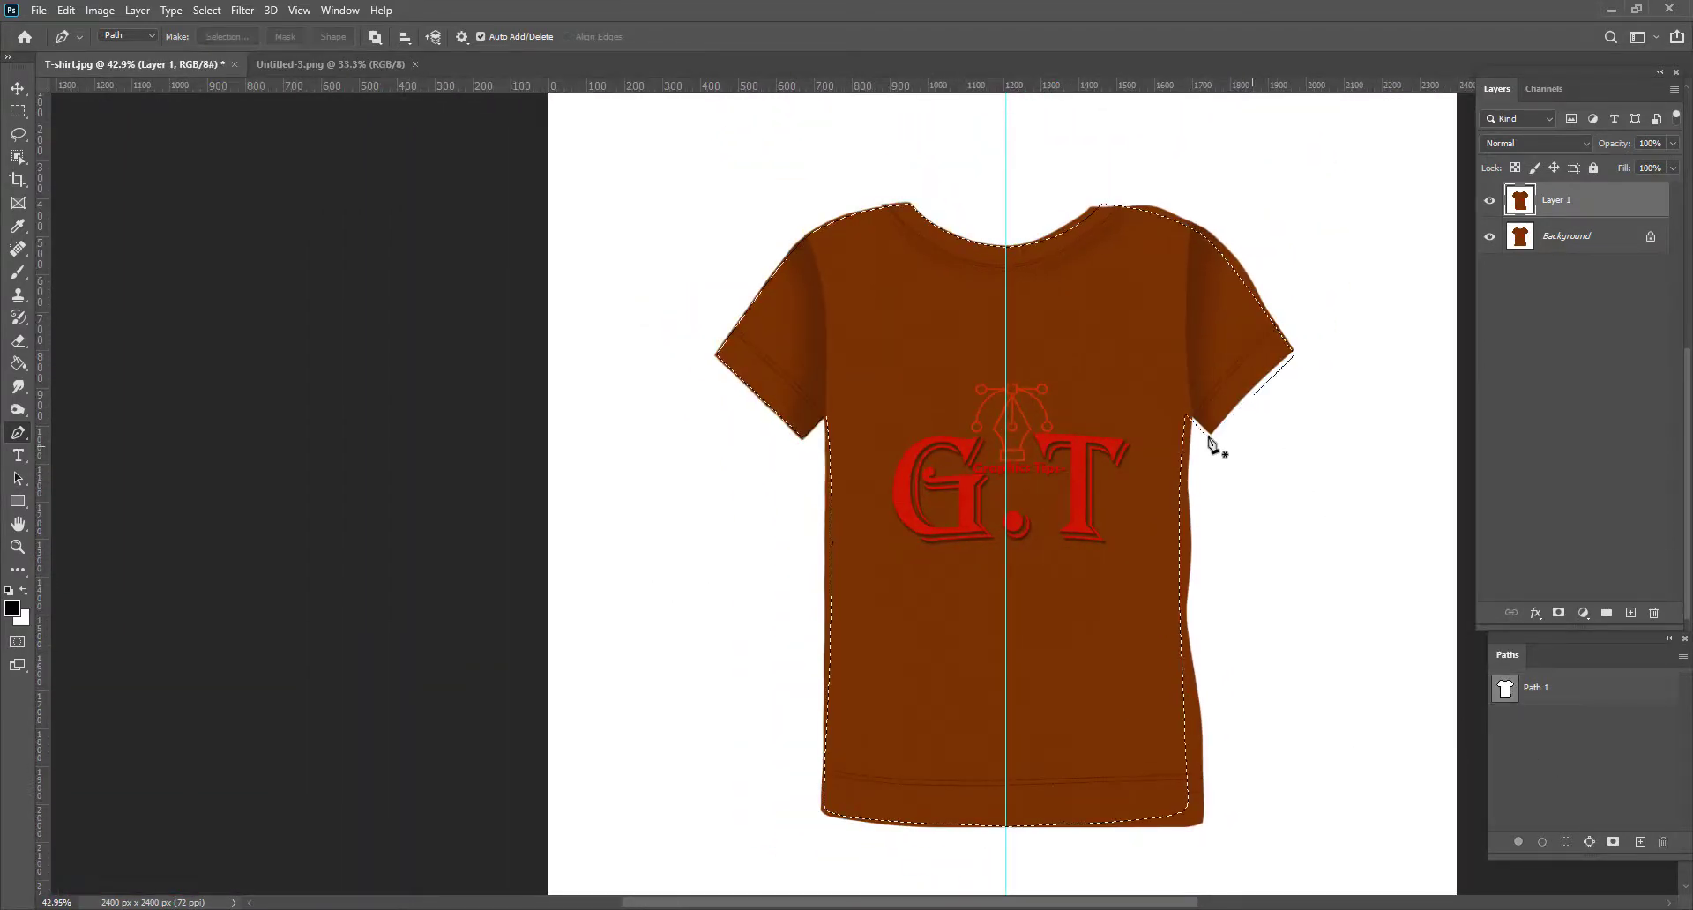
{"action": "left_click", "coordinate": [1630, 612]}
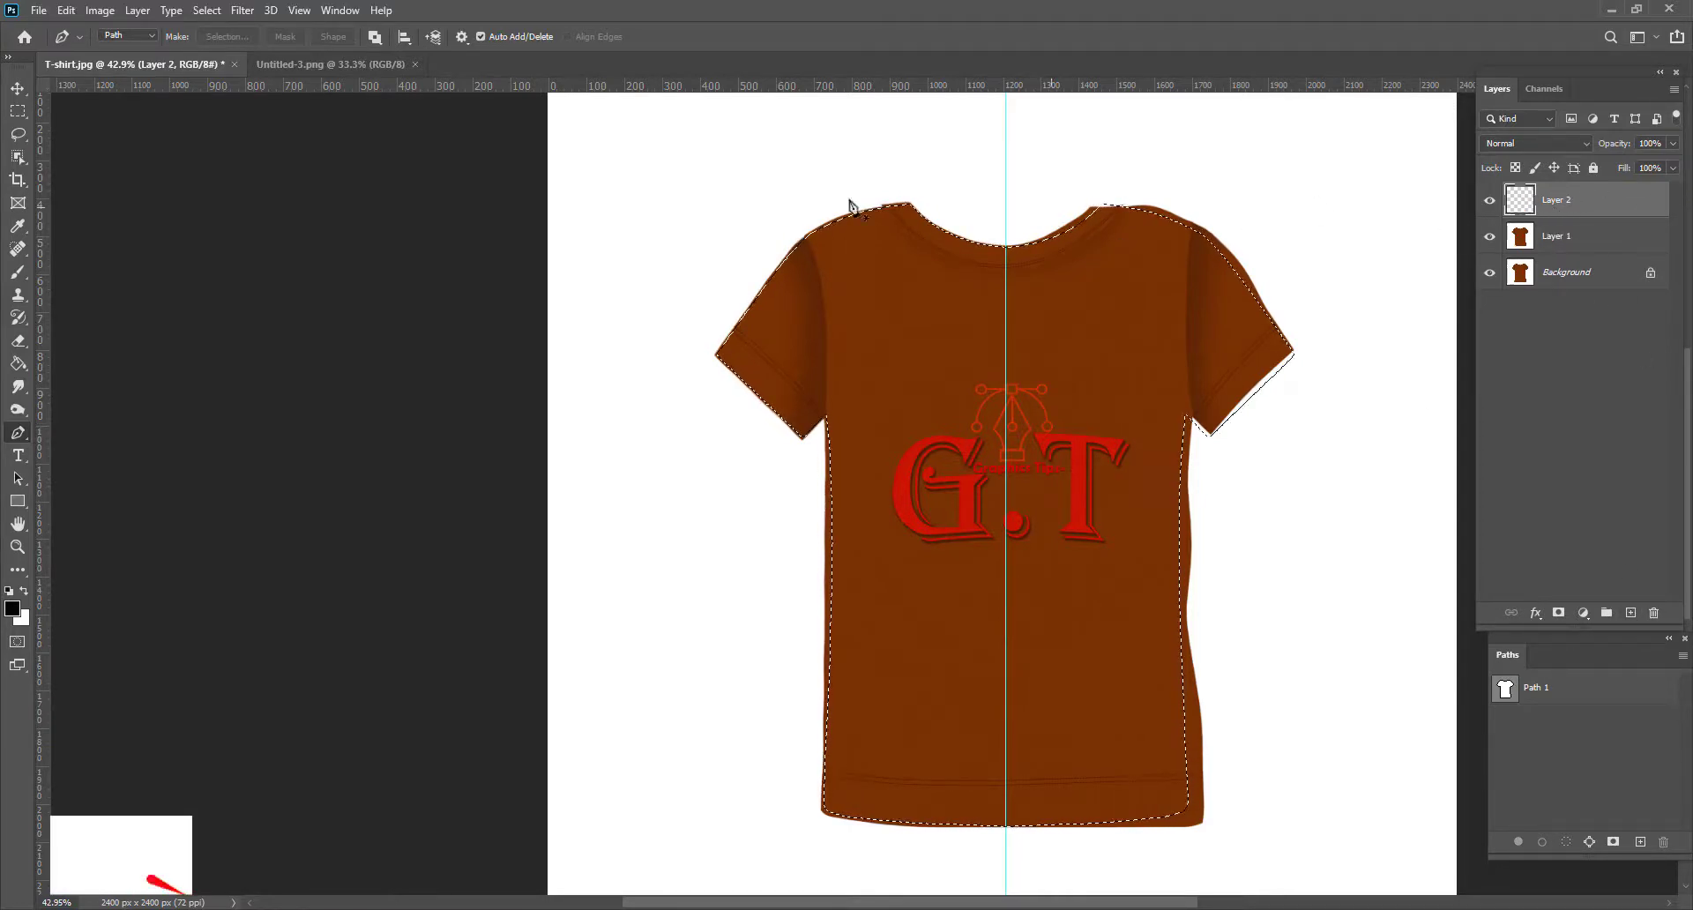
{"action": "left_click", "coordinate": [65, 10]}
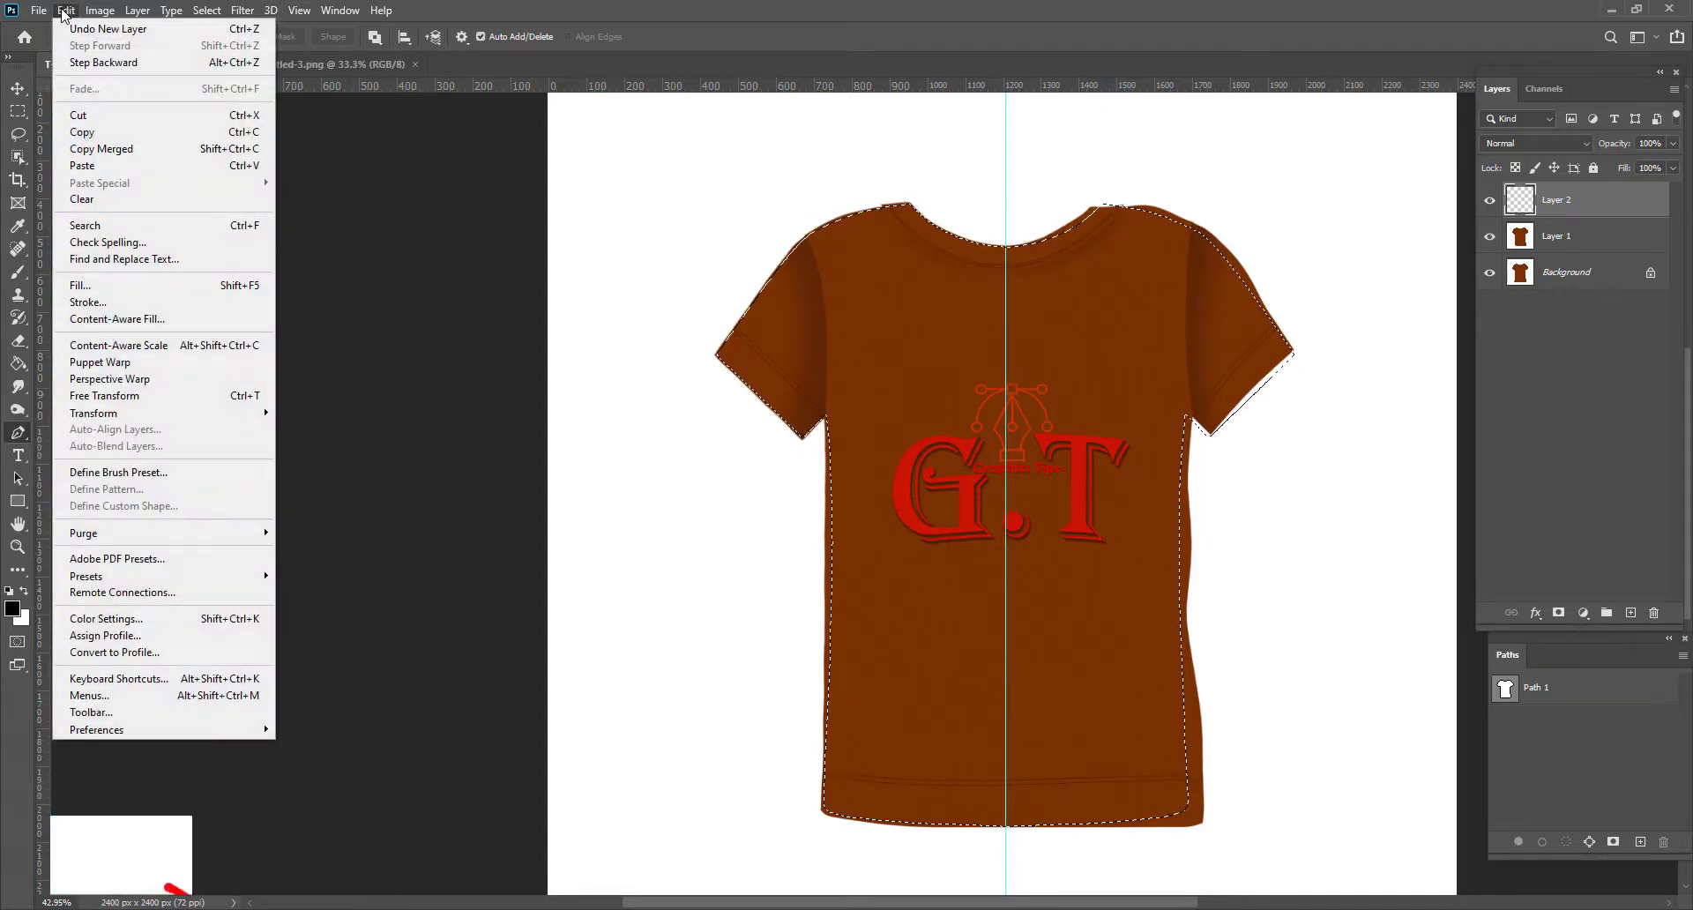
{"action": "left_click", "coordinate": [112, 303]}
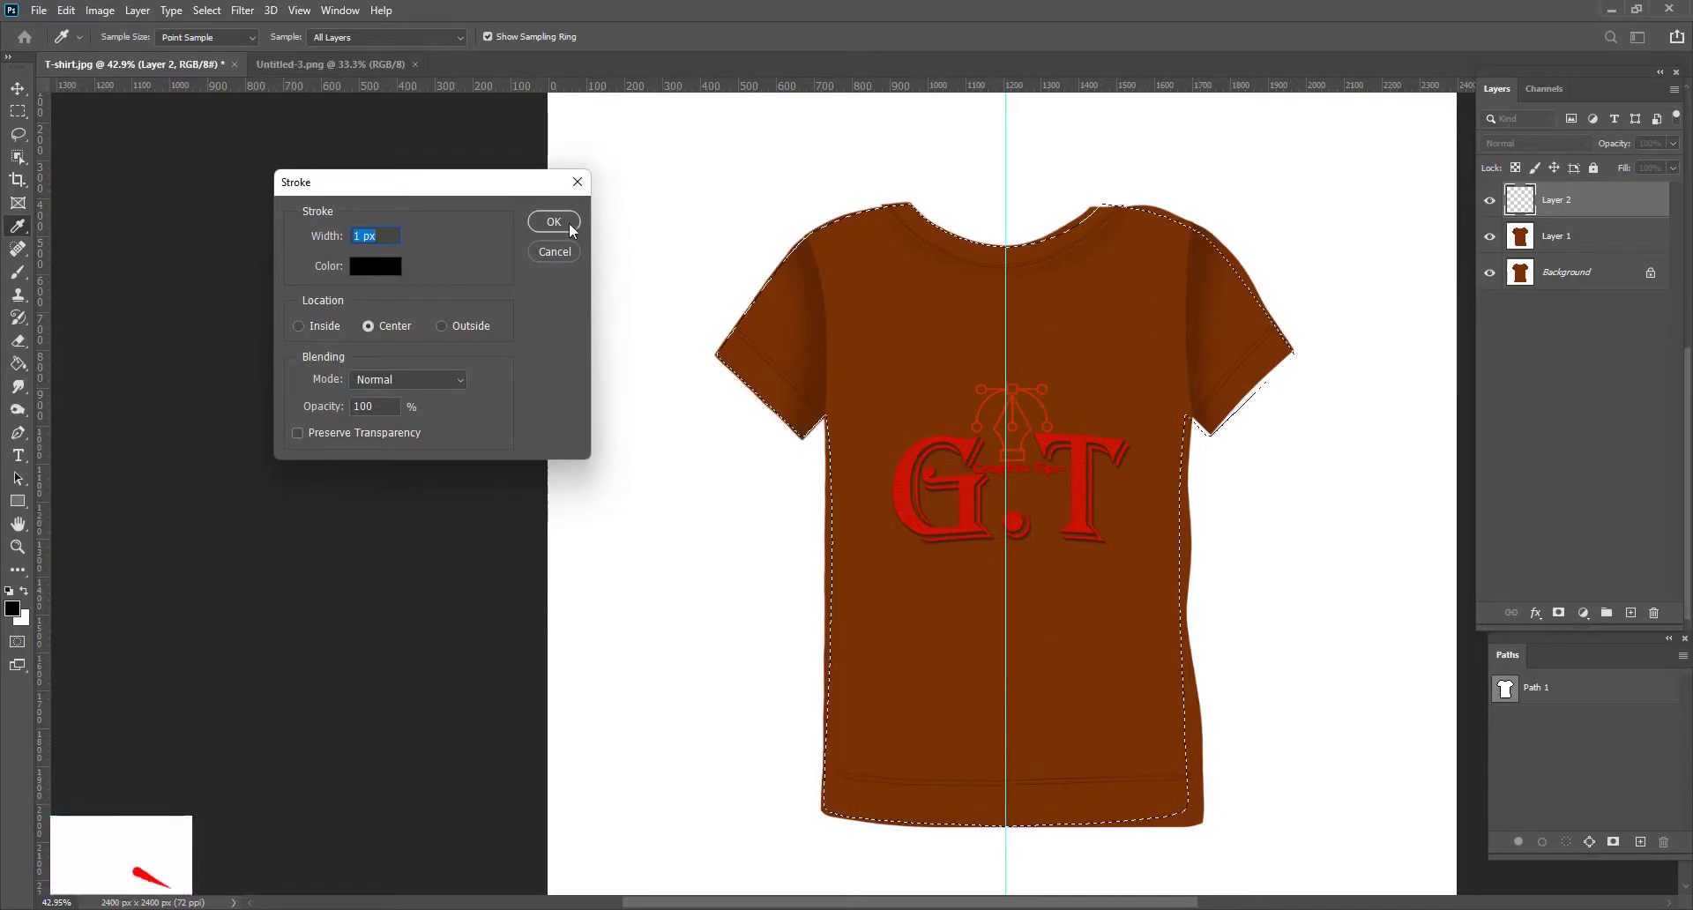
{"action": "left_click", "coordinate": [381, 267]}
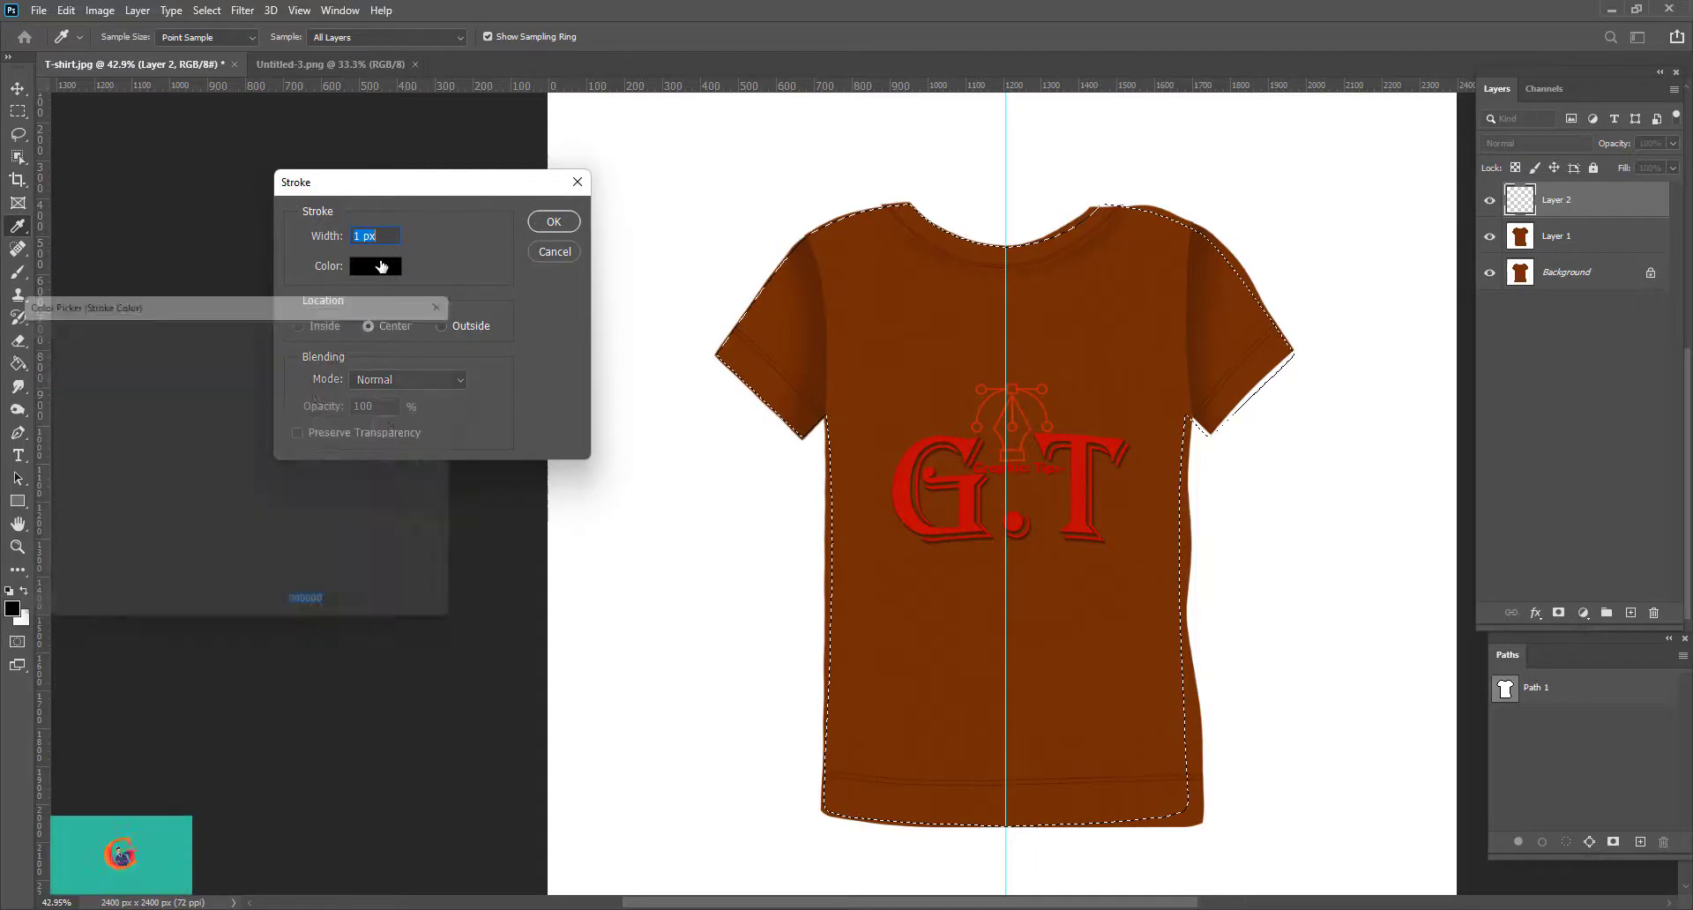
{"action": "left_click_drag", "start_coordinate": [155, 434], "coordinate": [108, 340]}
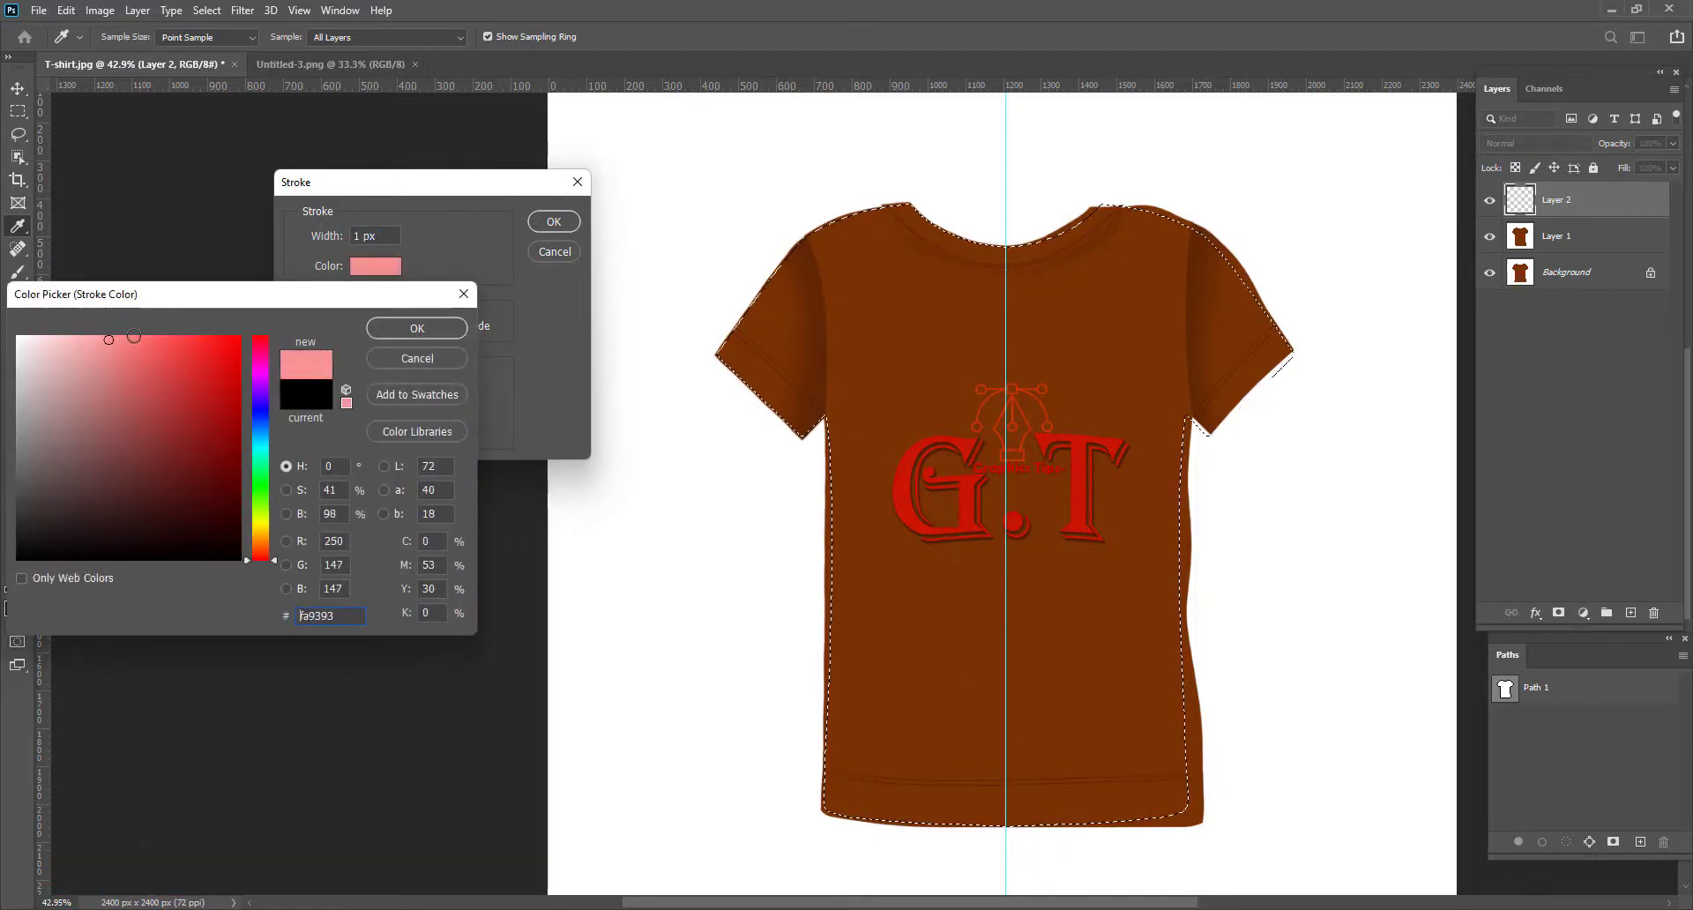
{"action": "left_click_drag", "start_coordinate": [115, 469], "coordinate": [15, 559]}
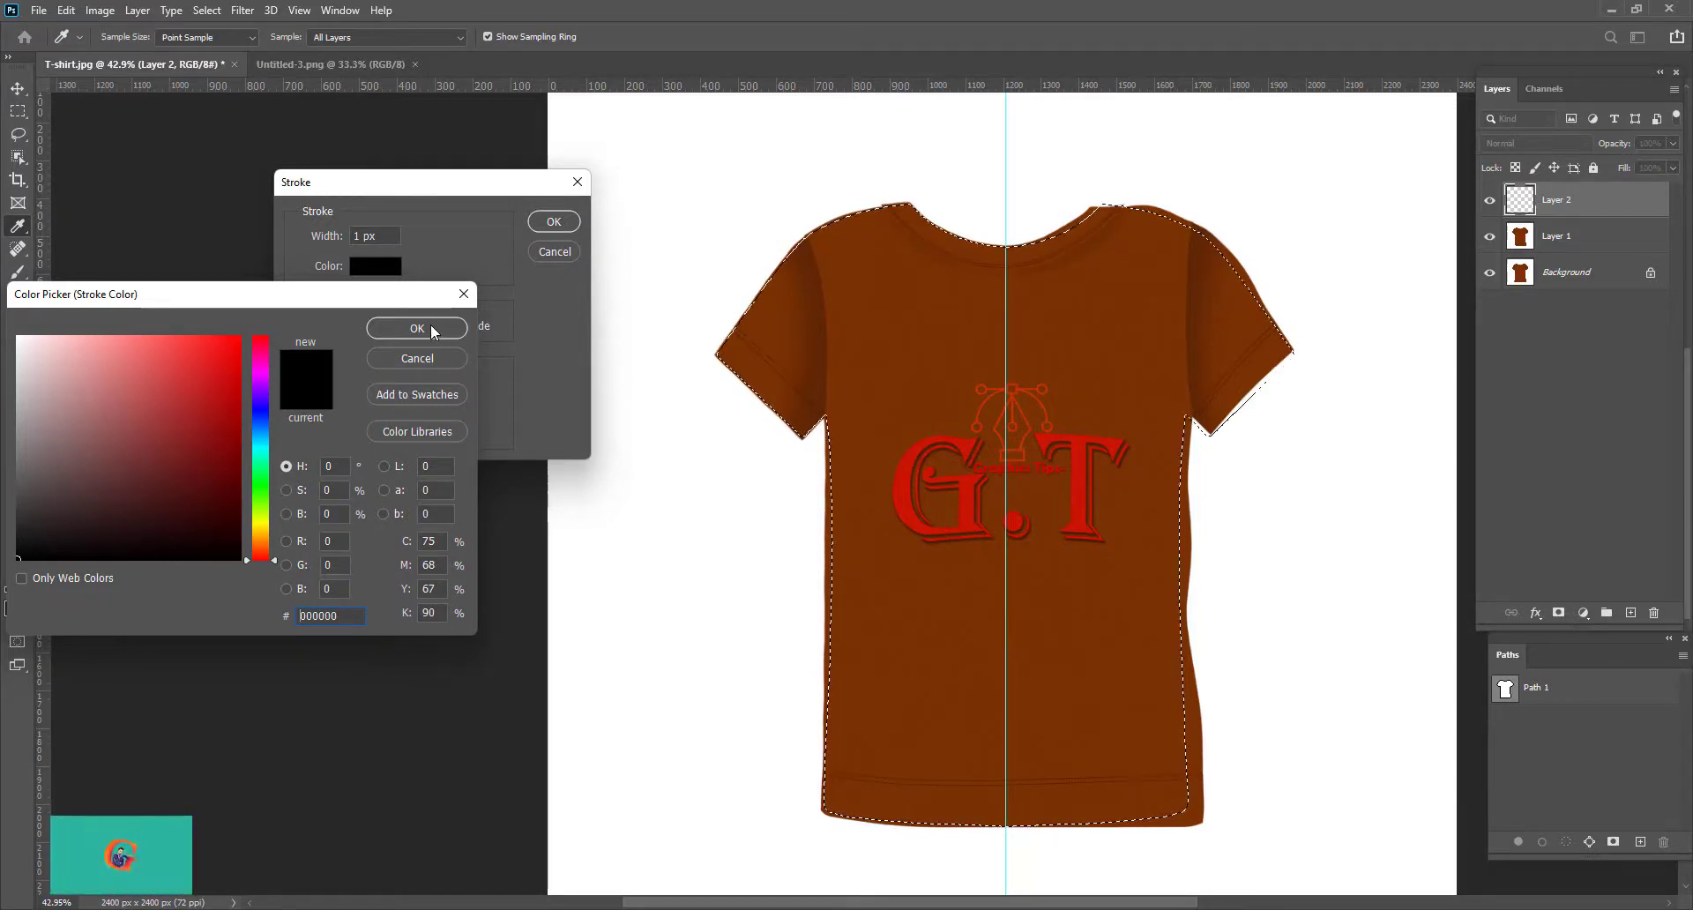
{"action": "left_click", "coordinate": [432, 328]}
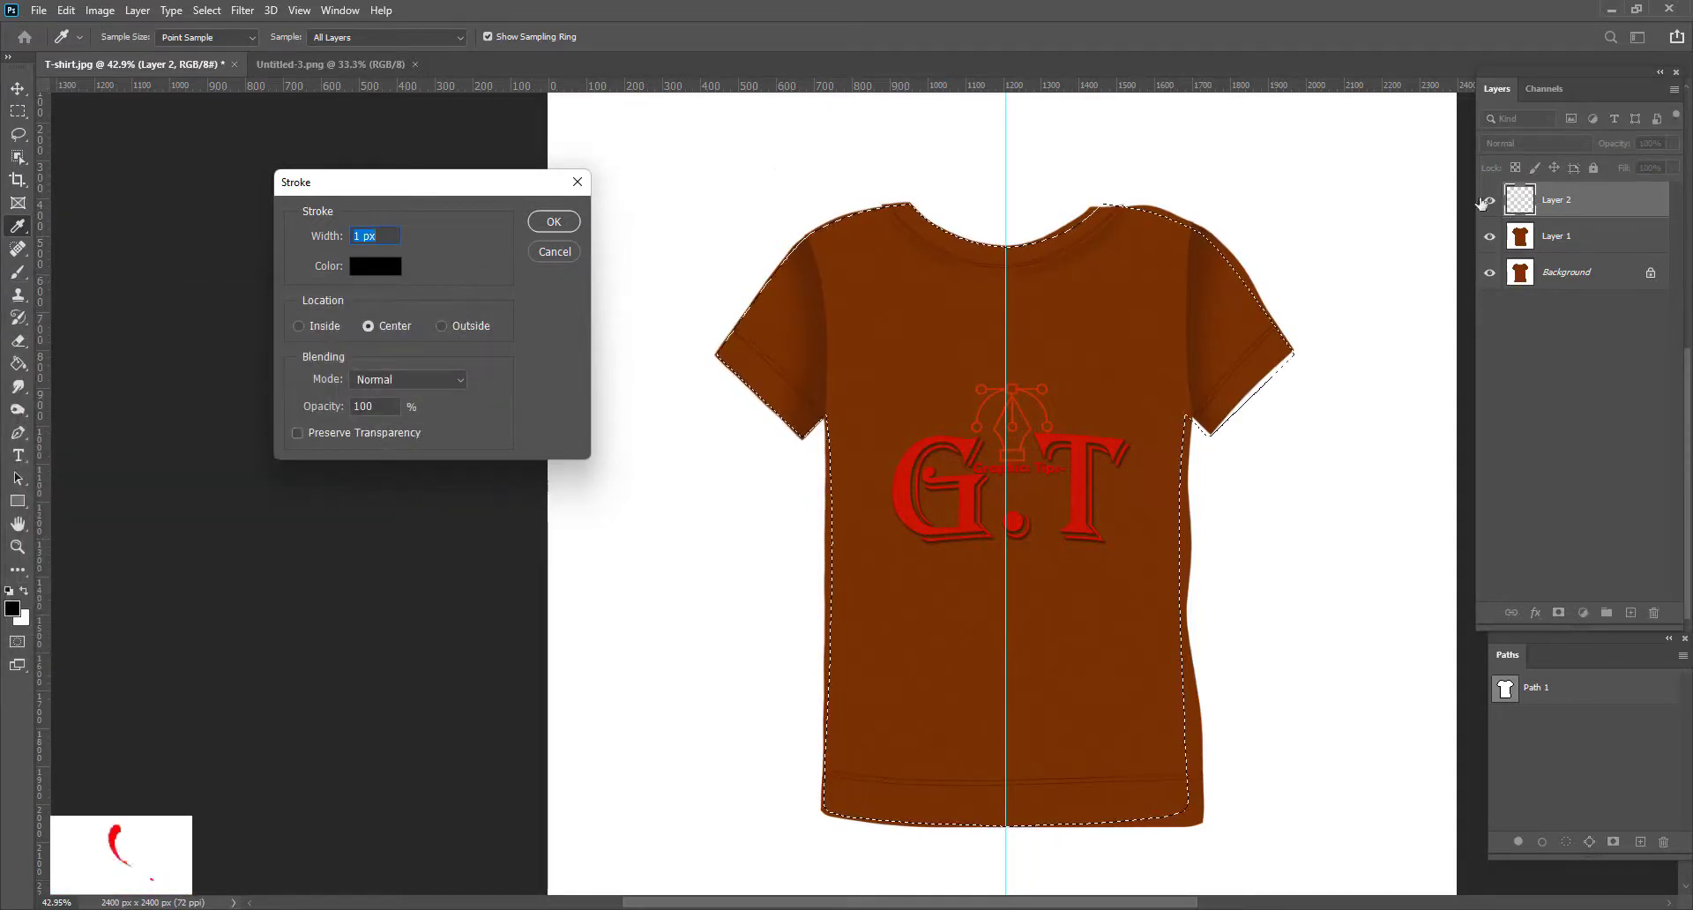
{"action": "left_click", "coordinate": [553, 221]}
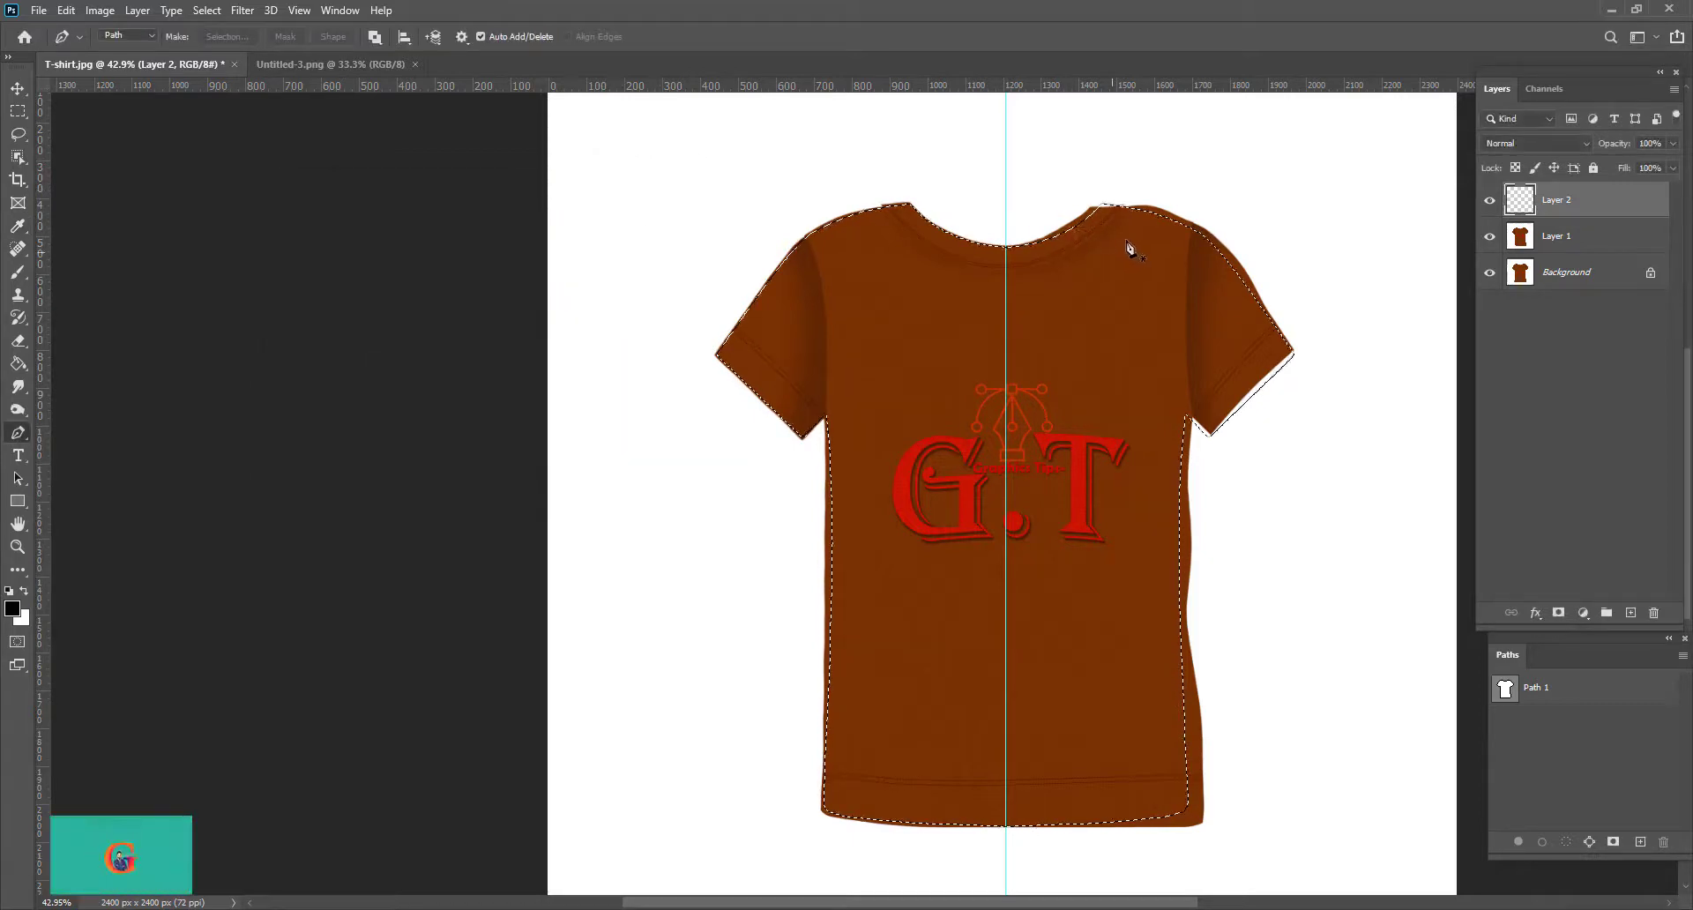
Step: Zoom into the neckline and toggle Layer 2's outline off and on to compare
{"action": "scroll", "coordinate": [1129, 249], "scroll_direction": "up", "scroll_amount": 3}
{"action": "scroll", "coordinate": [1163, 220], "scroll_direction": "up", "scroll_amount": 2}
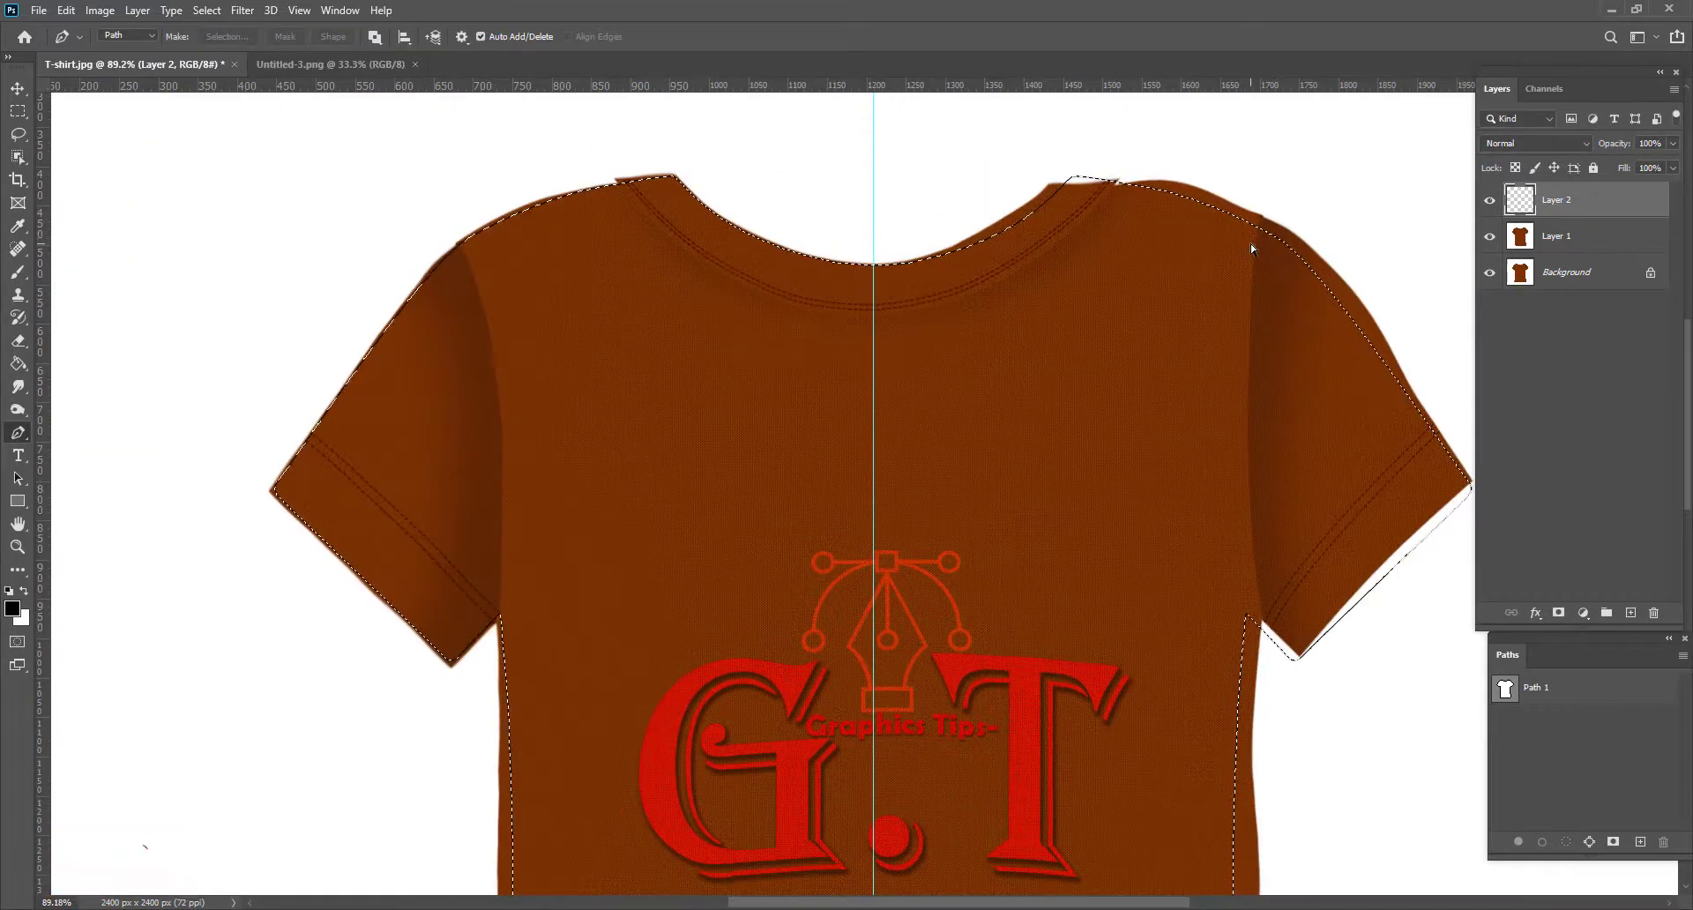
{"action": "scroll", "coordinate": [1147, 200], "scroll_direction": "up", "scroll_amount": 3}
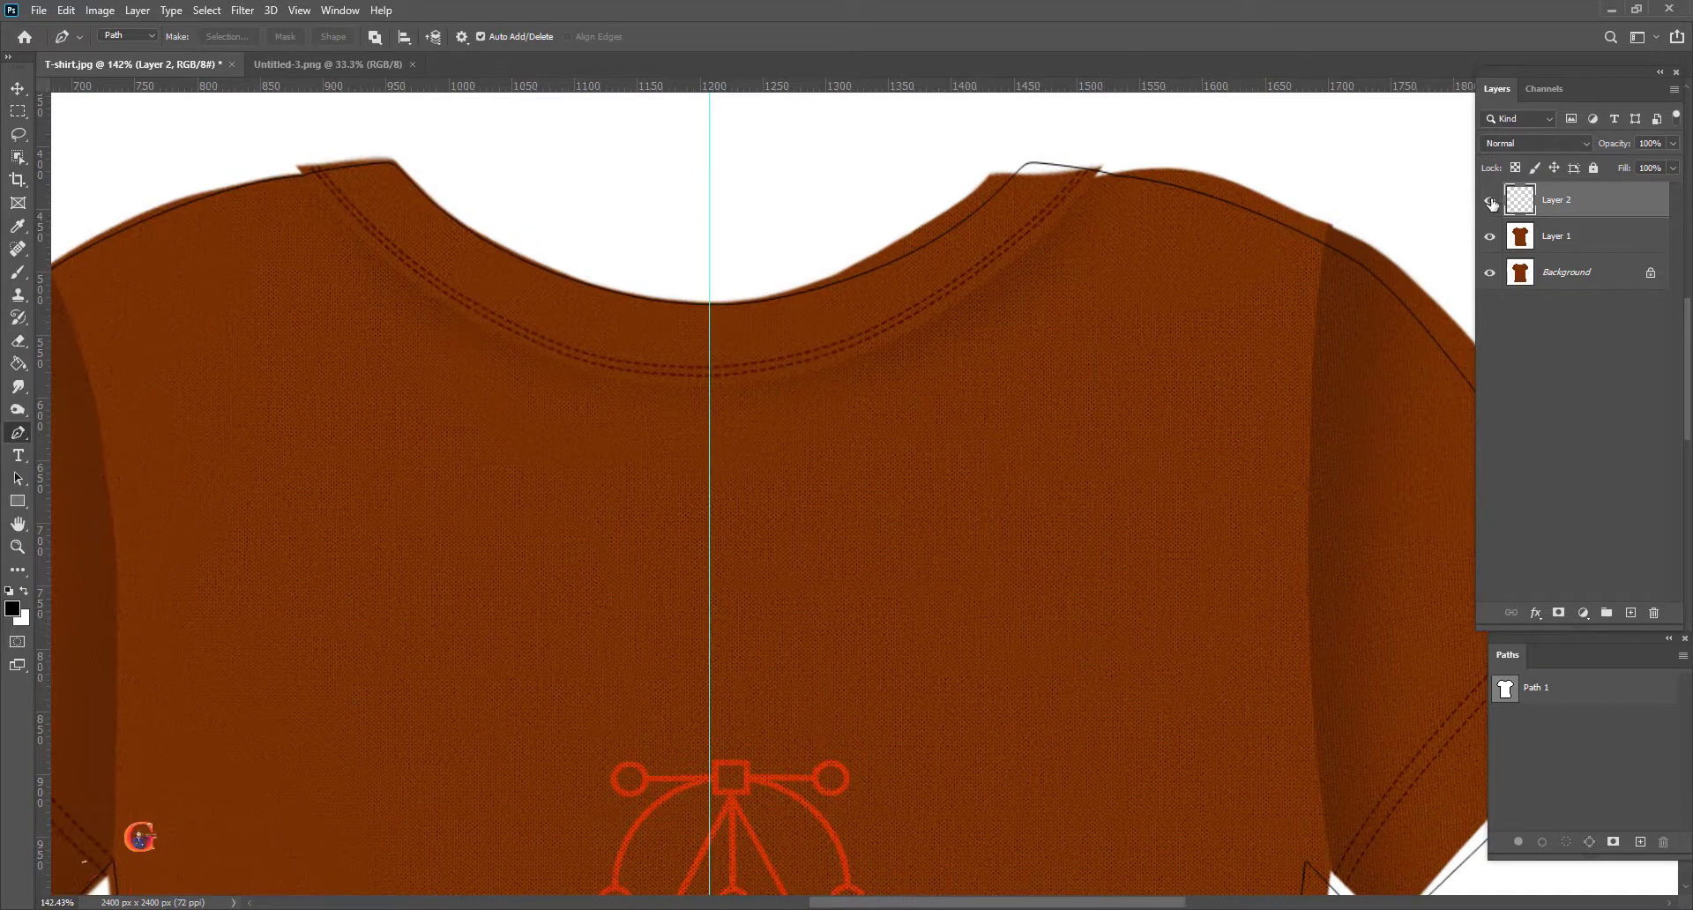
{"action": "left_click", "coordinate": [1490, 201]}
{"action": "left_click", "coordinate": [1491, 201]}
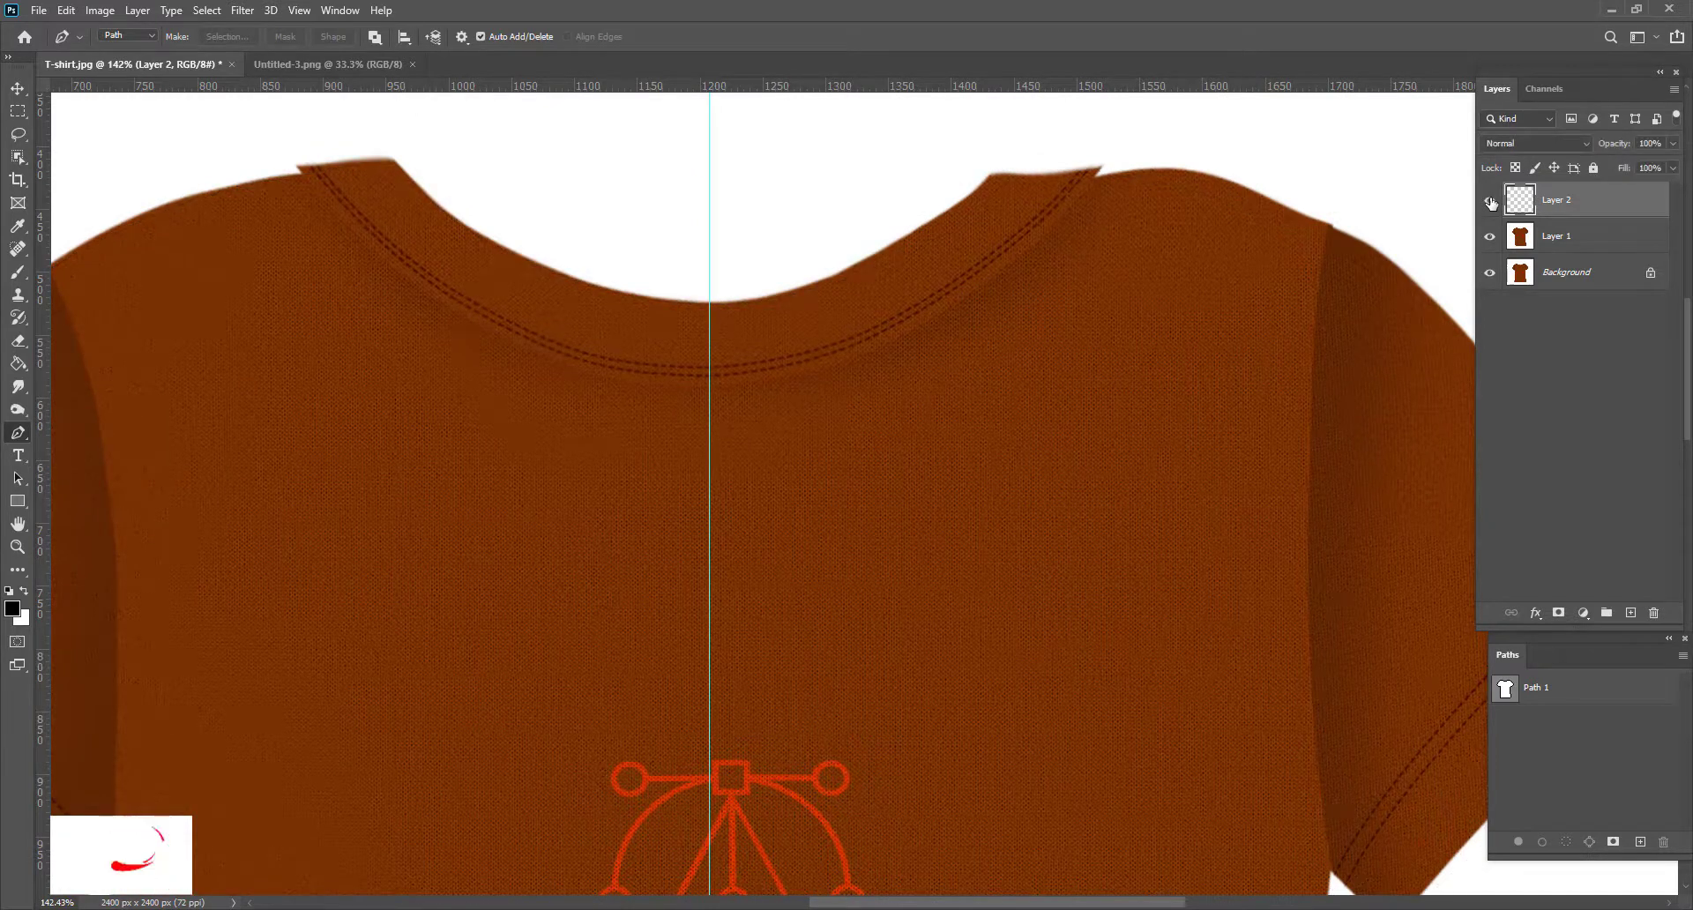
{"action": "left_click", "coordinate": [1490, 201]}
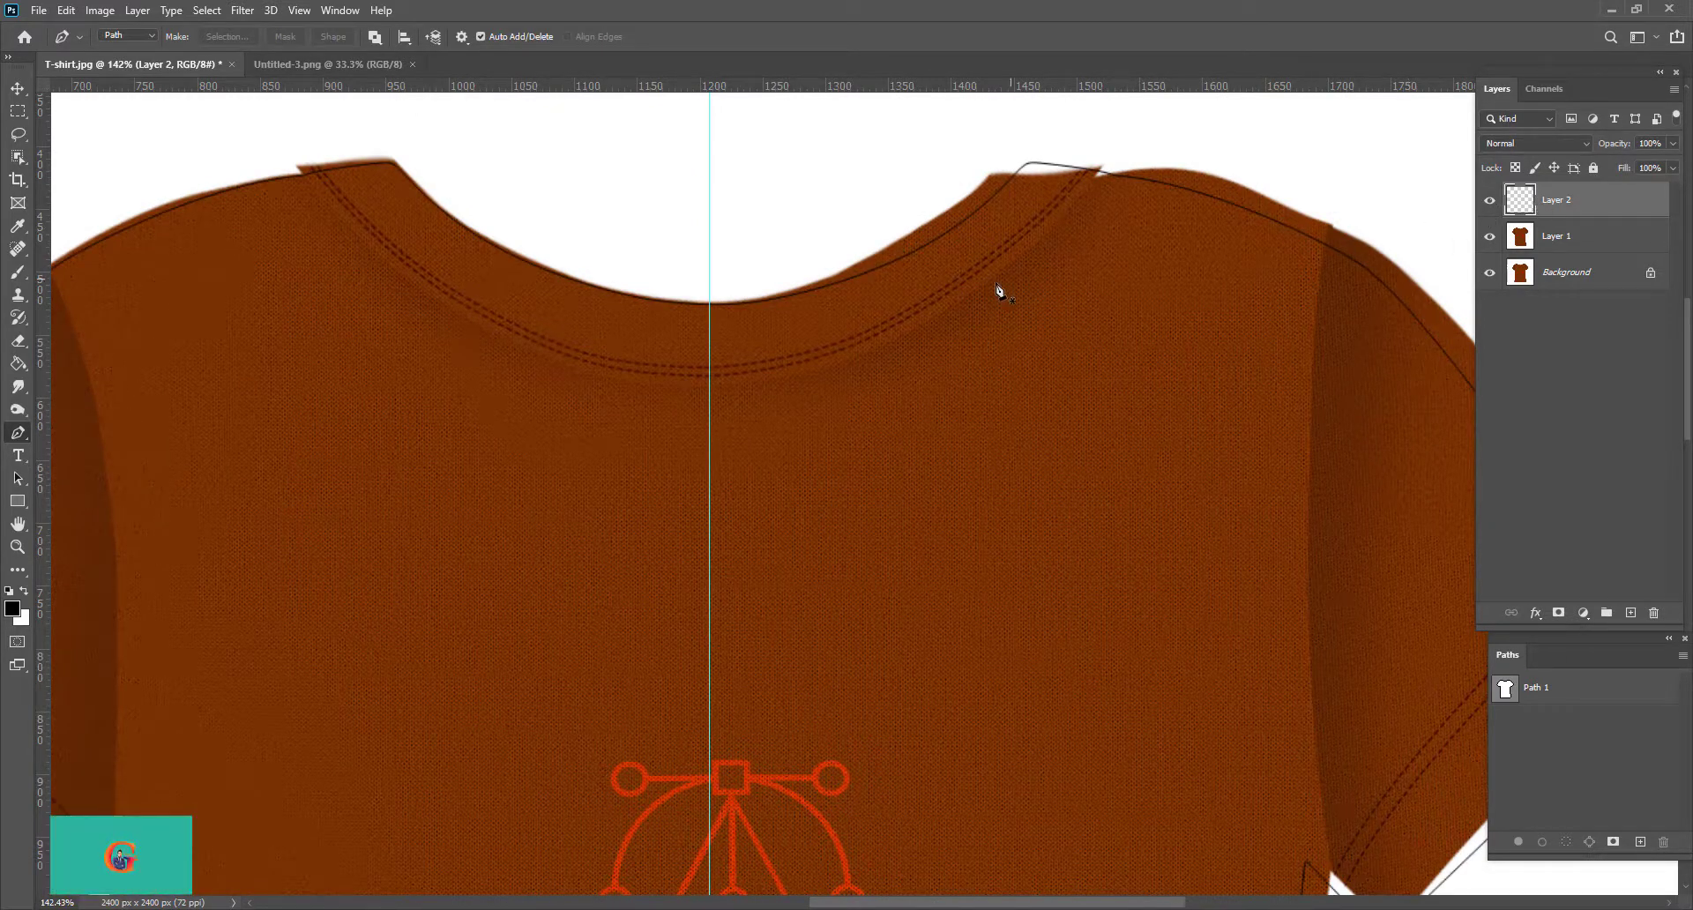
Step: Zoom back out and make Layer 1 the active layer
{"action": "scroll", "coordinate": [999, 291], "scroll_direction": "down", "scroll_amount": 3}
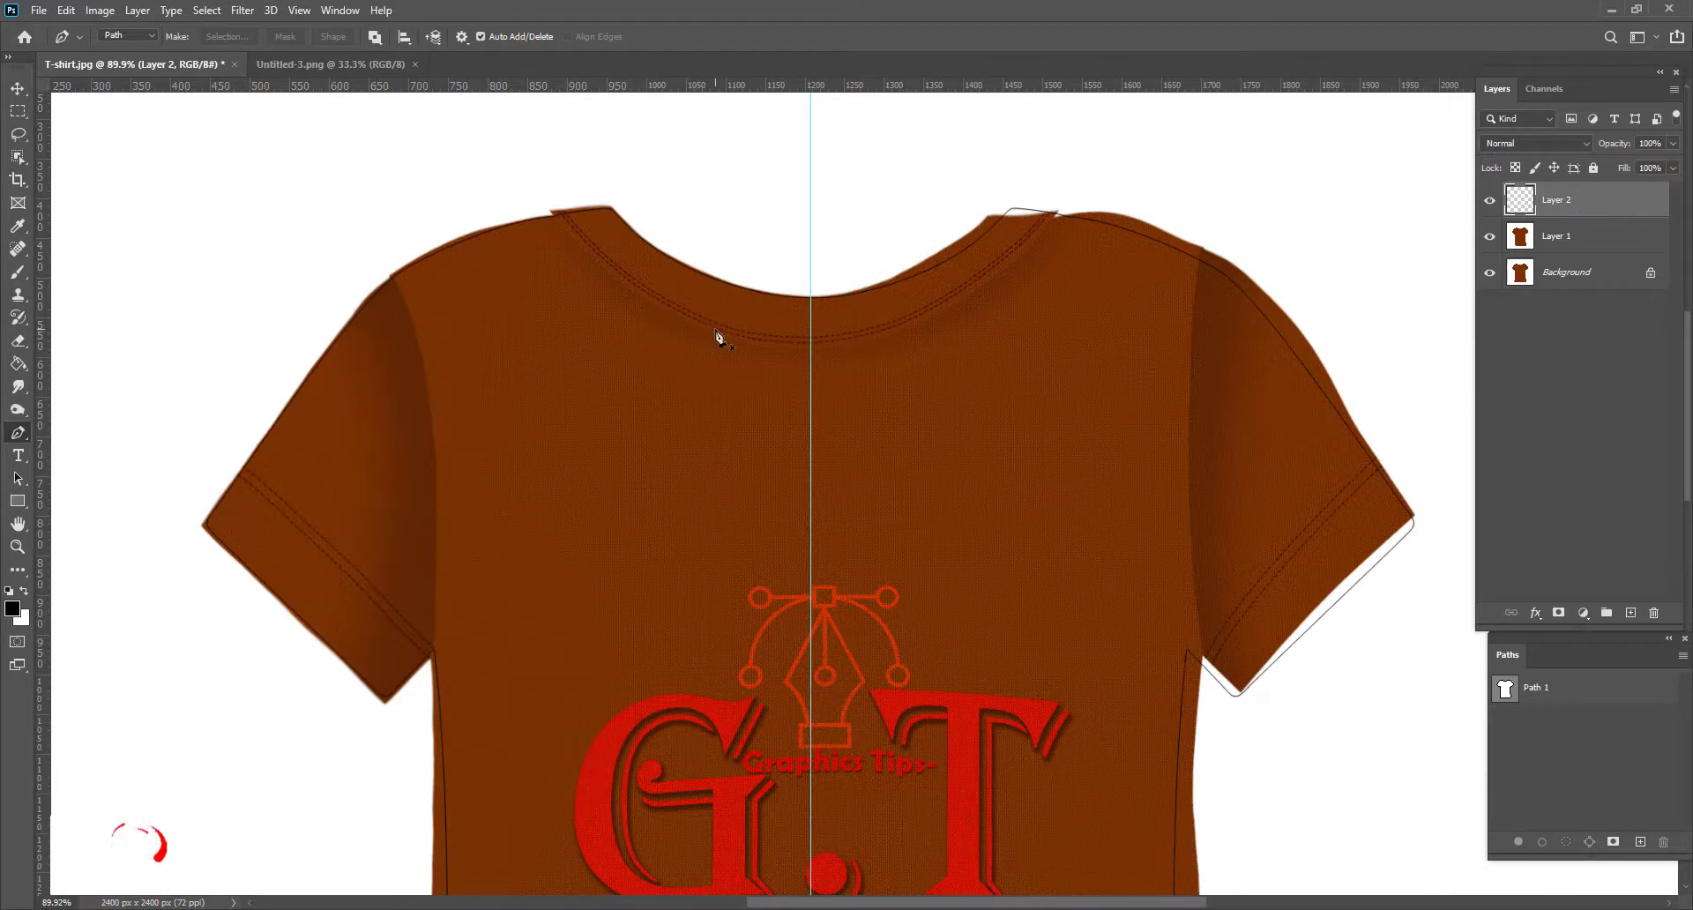
{"action": "scroll", "coordinate": [729, 336], "scroll_direction": "down", "scroll_amount": 2}
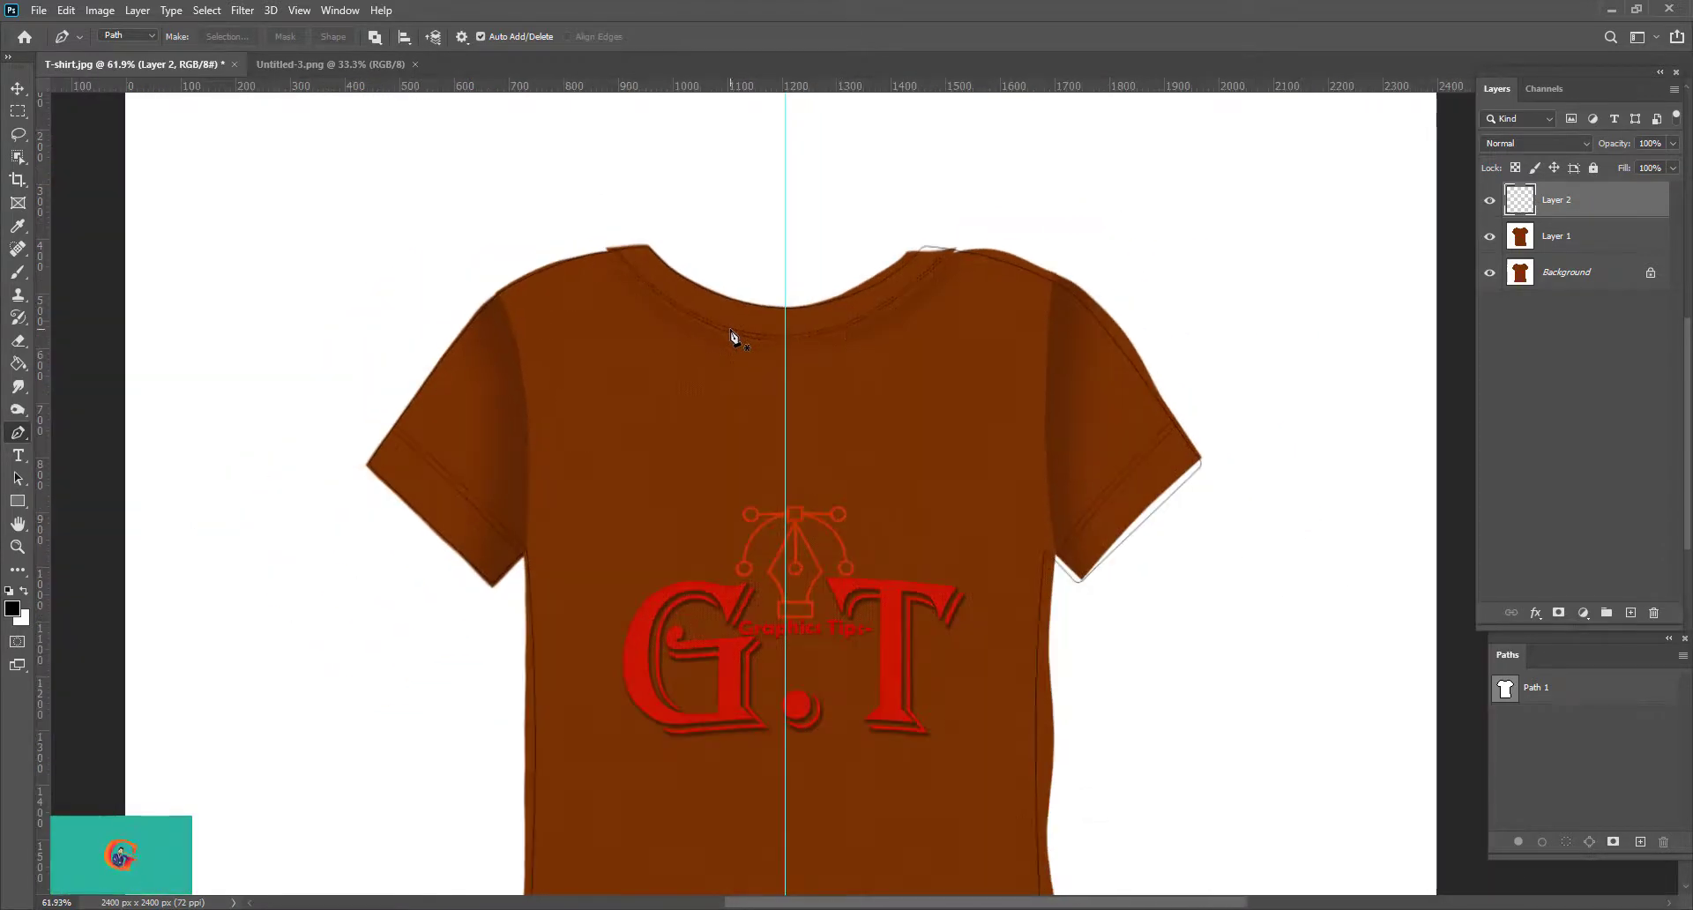
{"action": "scroll", "coordinate": [869, 340], "scroll_direction": "down", "scroll_amount": 1}
{"action": "scroll", "coordinate": [869, 370], "scroll_direction": "down", "scroll_amount": 1}
{"action": "scroll", "coordinate": [887, 573], "scroll_direction": "down", "scroll_amount": 1}
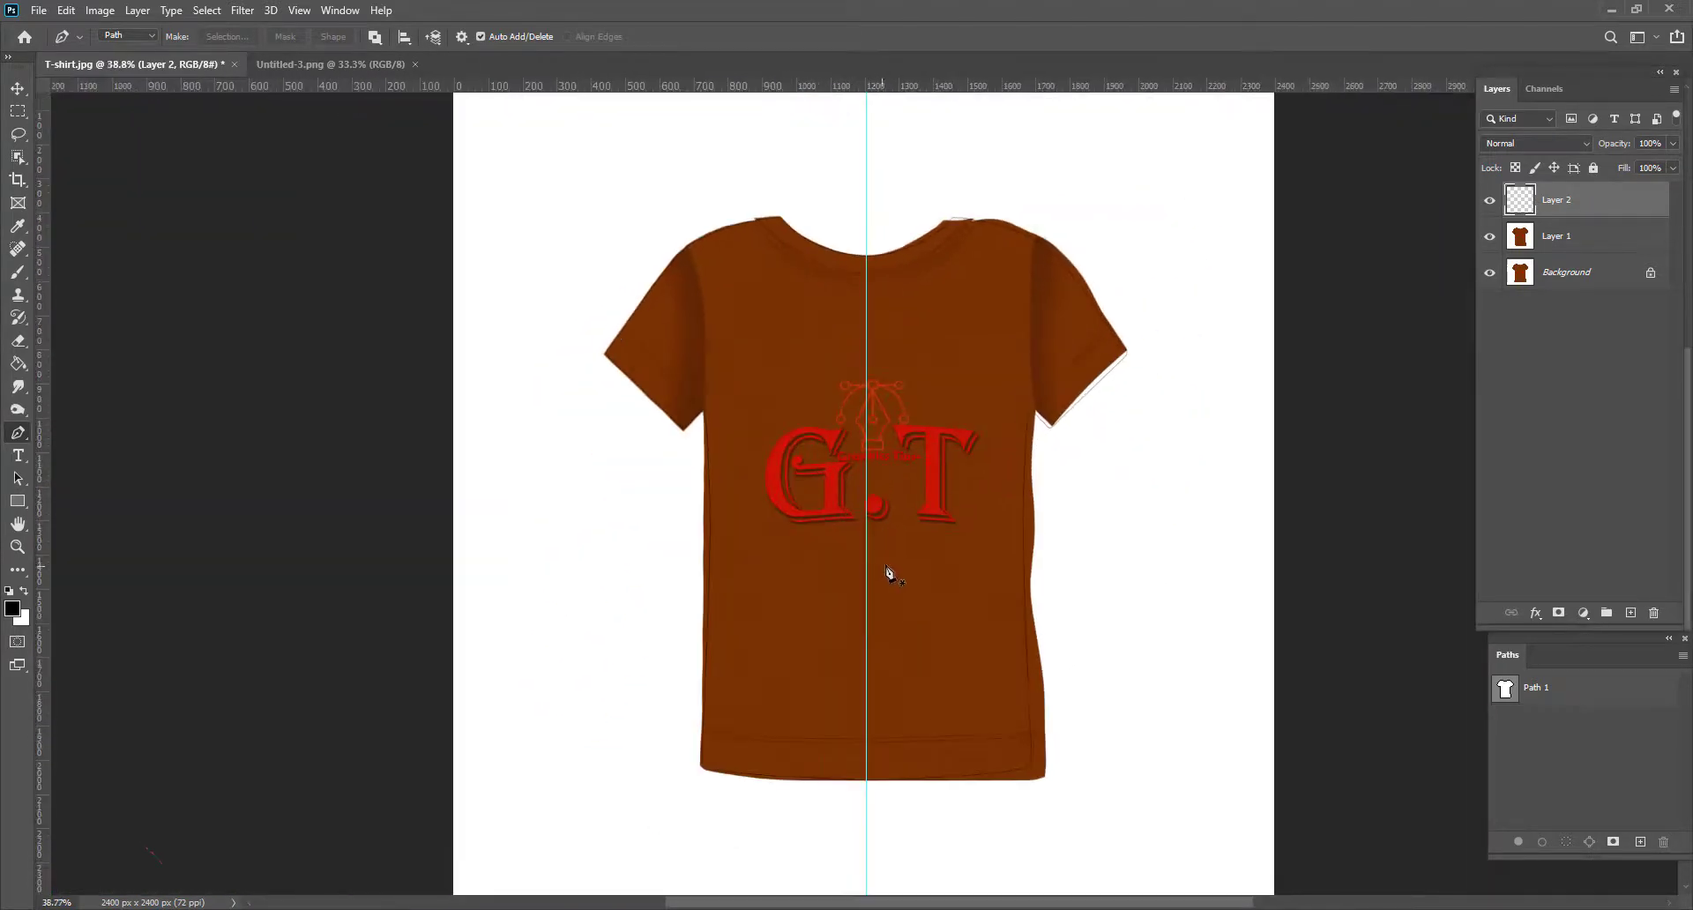
{"action": "scroll", "coordinate": [891, 575], "scroll_direction": "up", "scroll_amount": 1}
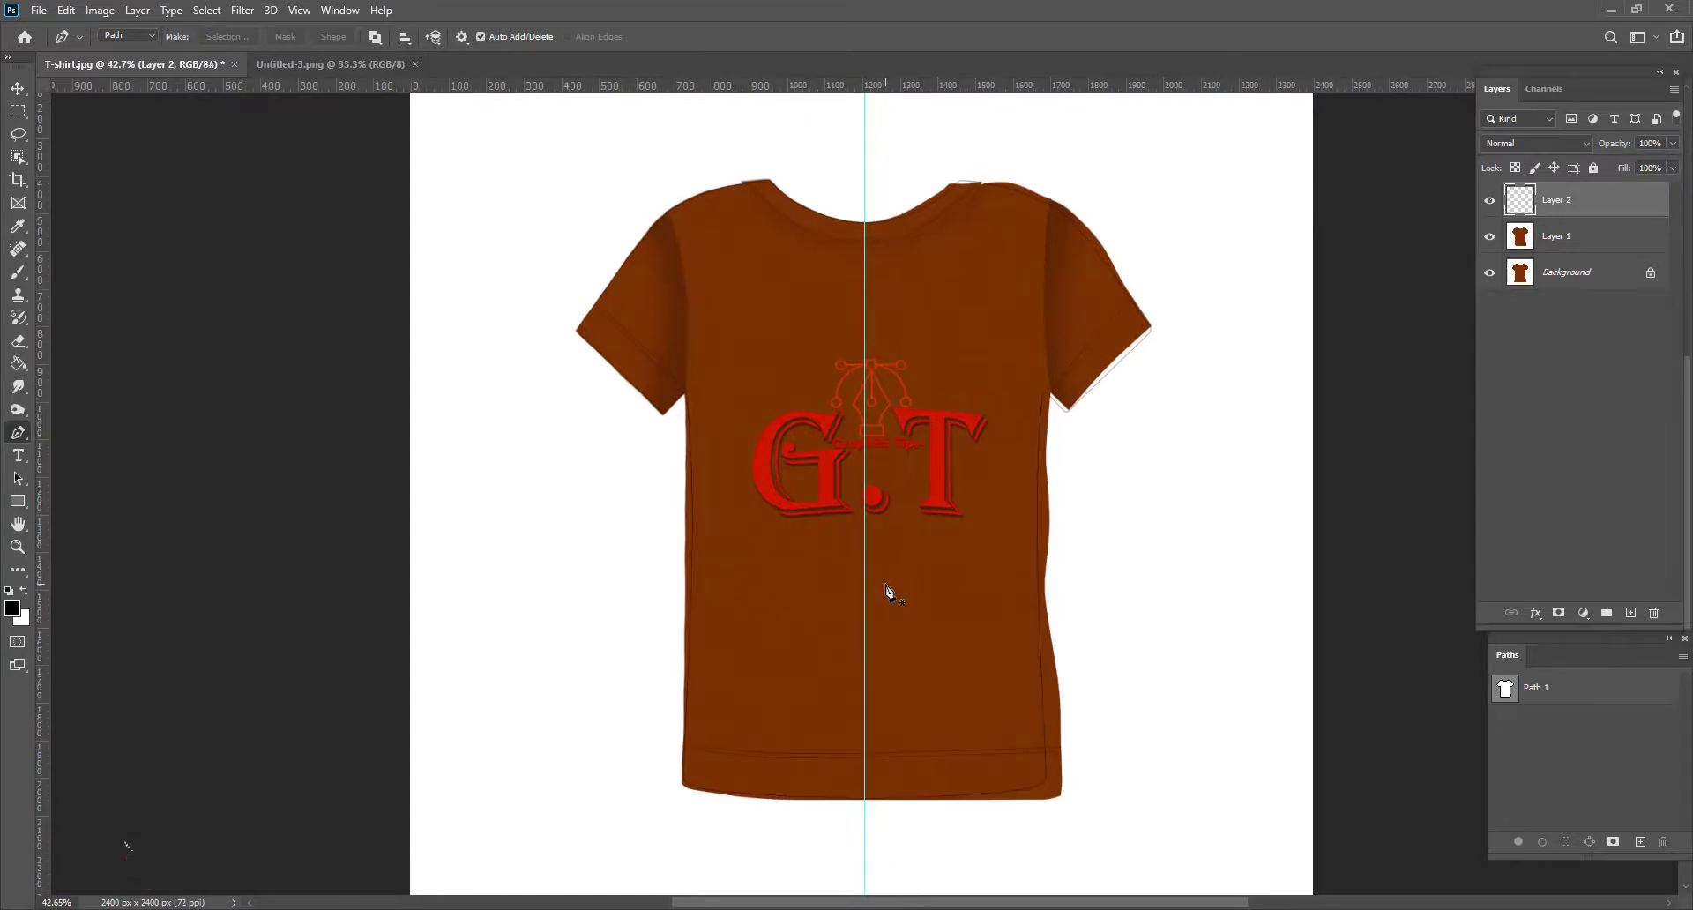
{"action": "left_click", "coordinate": [1594, 242]}
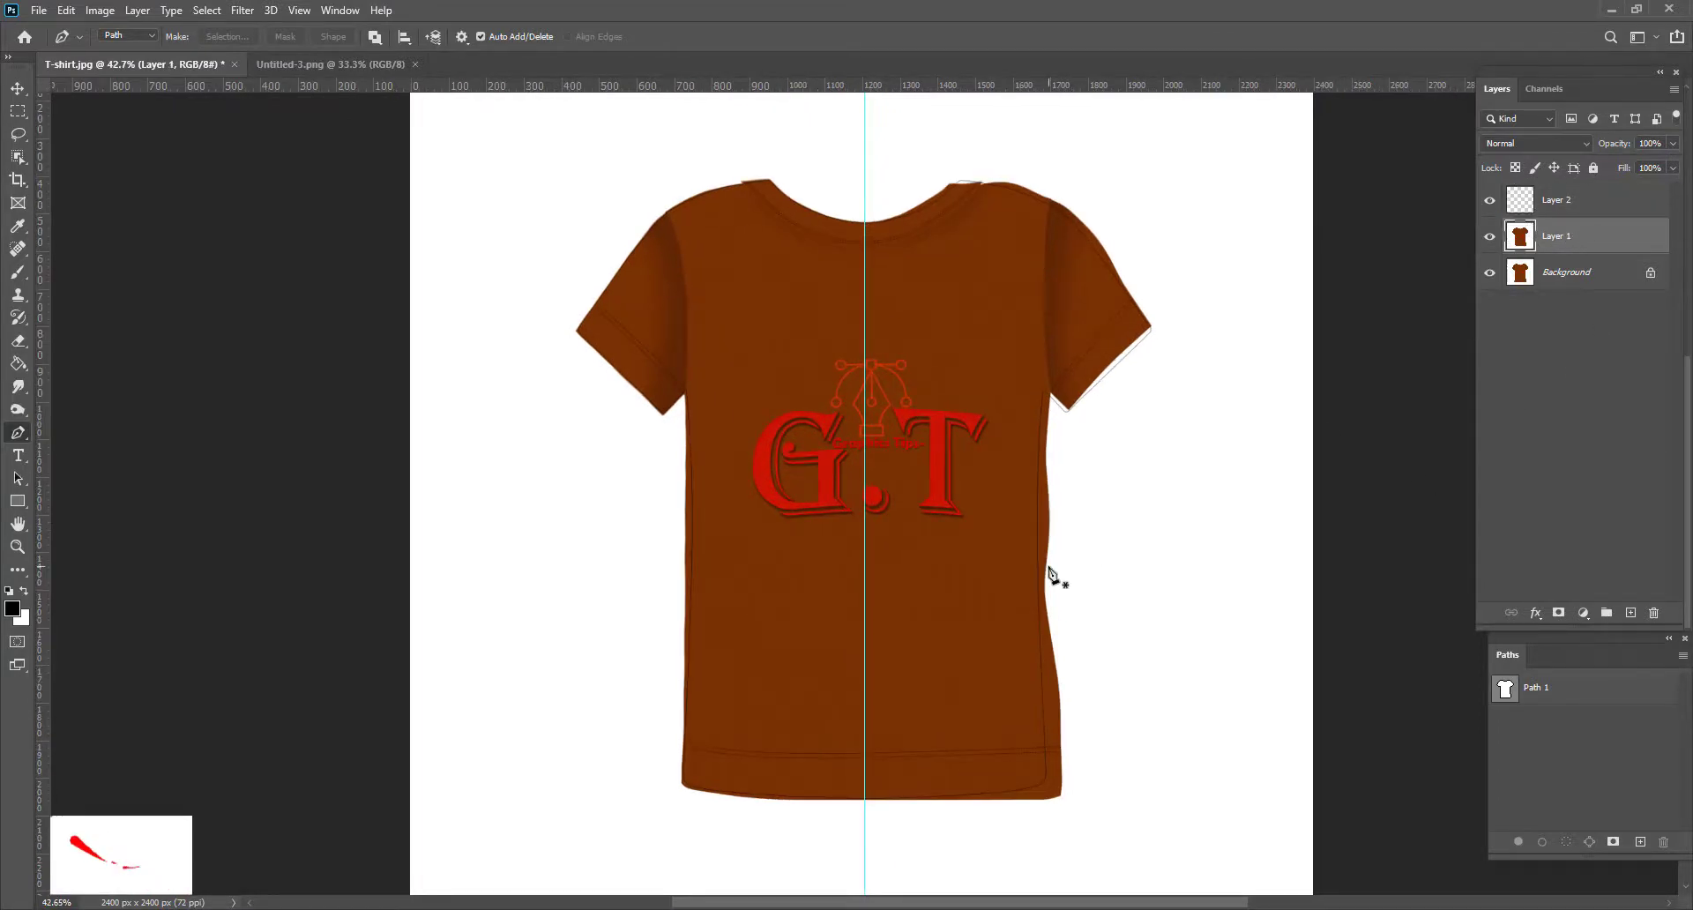
Step: Open Liquify on Layer 1 showing Layer 2 as backdrop in front at 62% opacity, preview zoomed in
{"action": "left_click", "coordinate": [243, 9]}
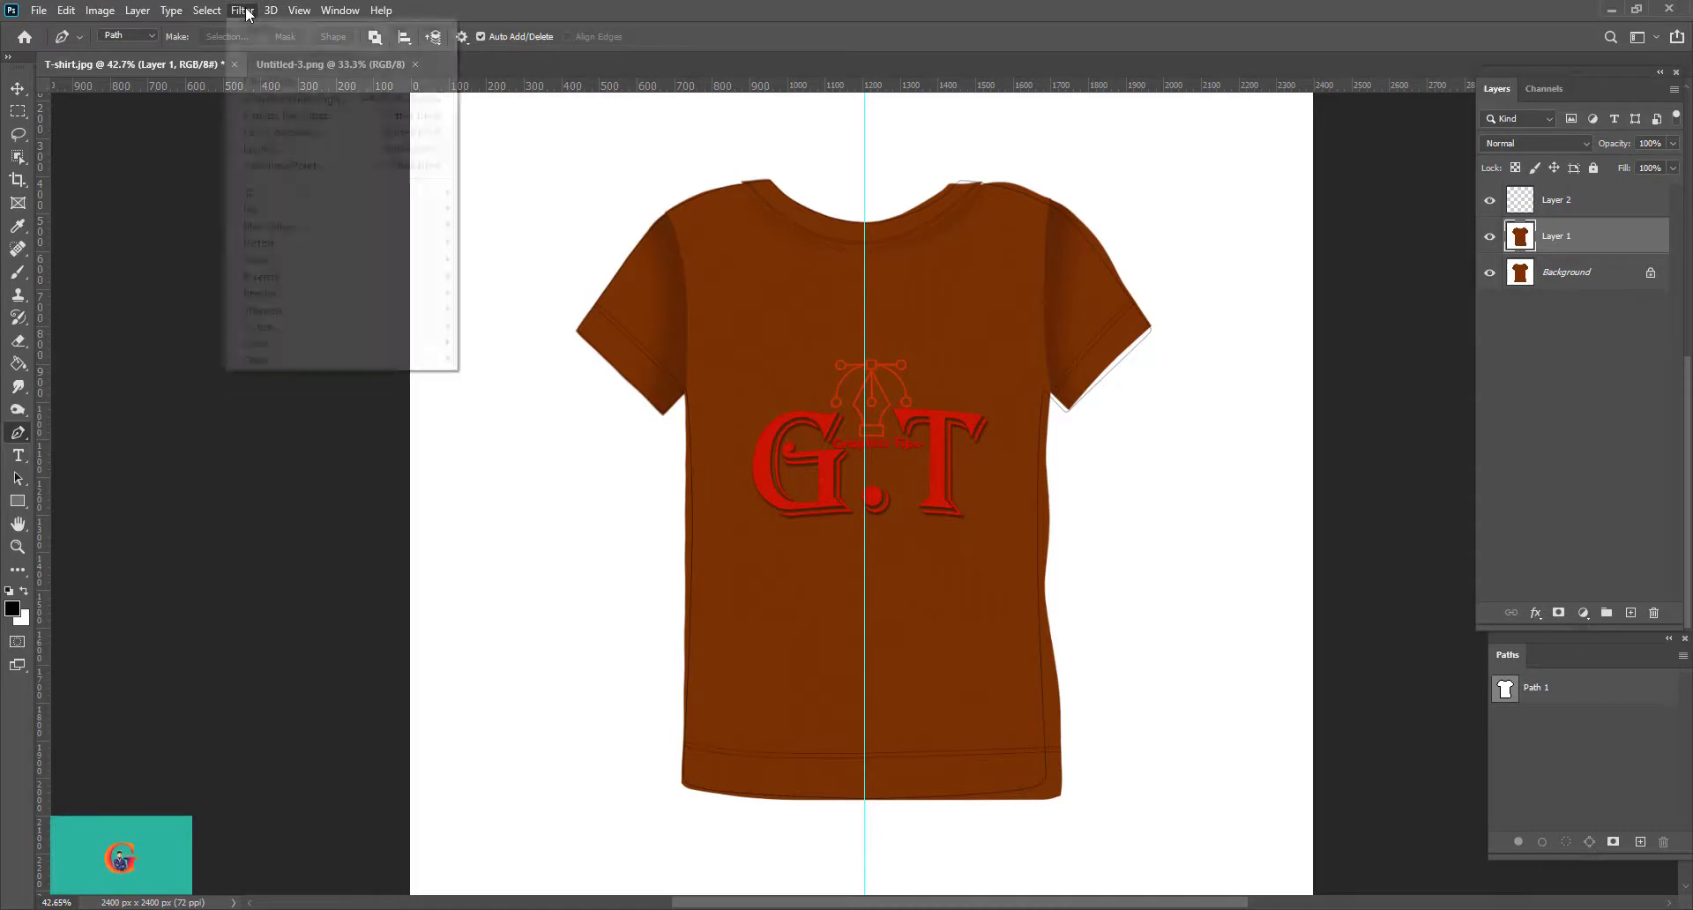
{"action": "left_click", "coordinate": [296, 152]}
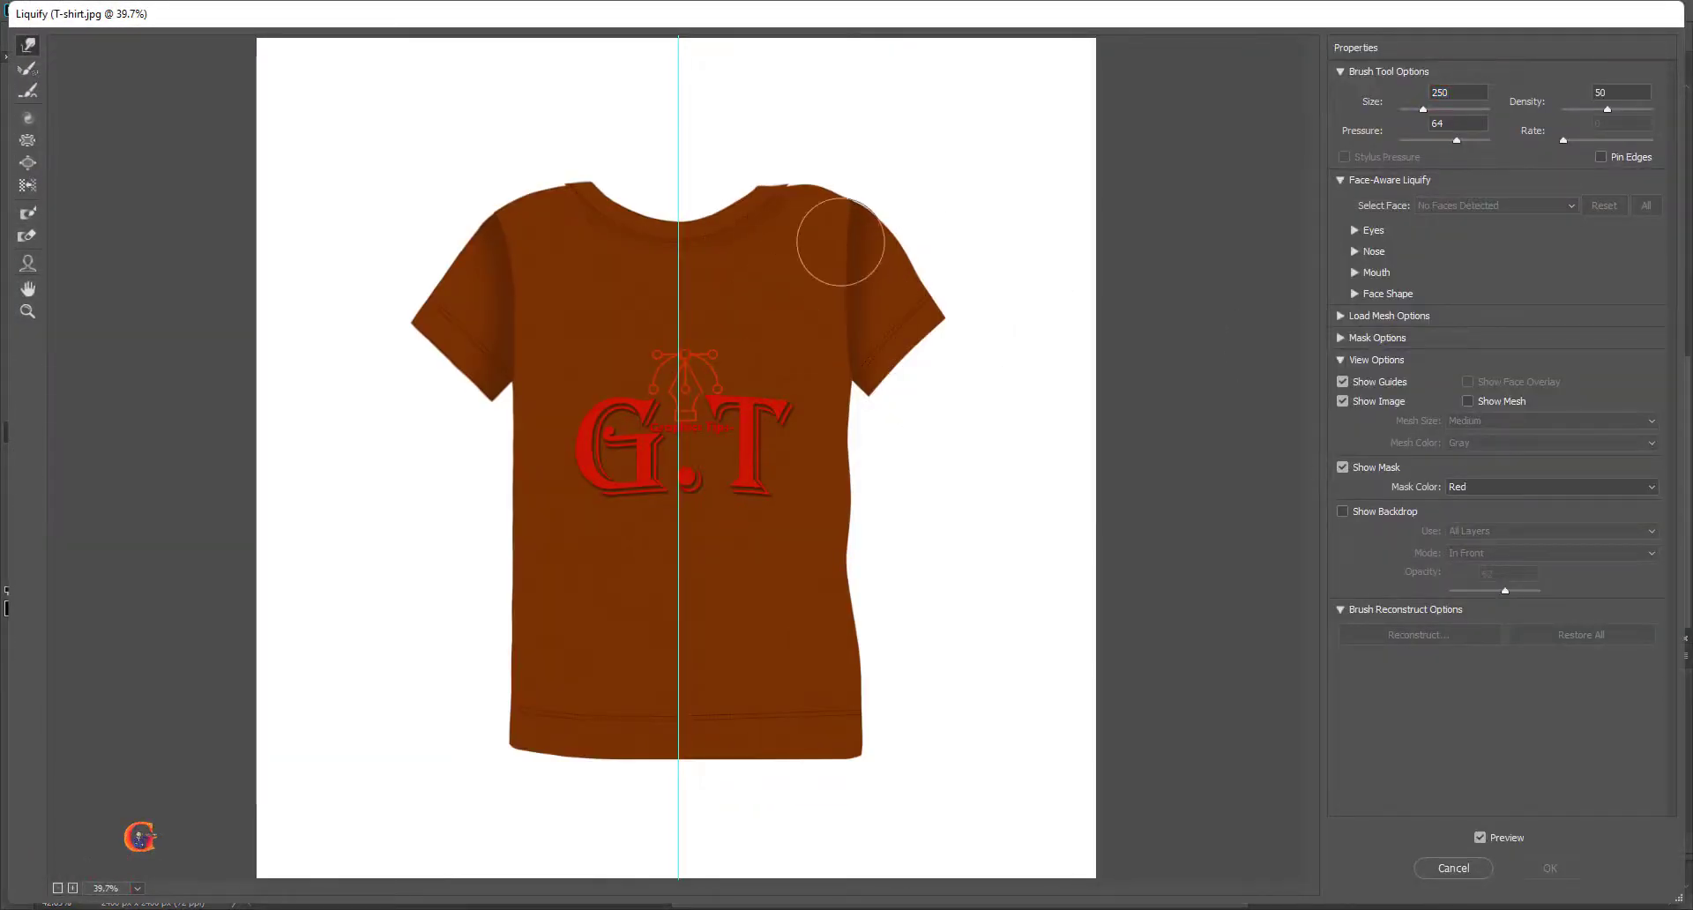
{"action": "left_click", "coordinate": [1342, 511]}
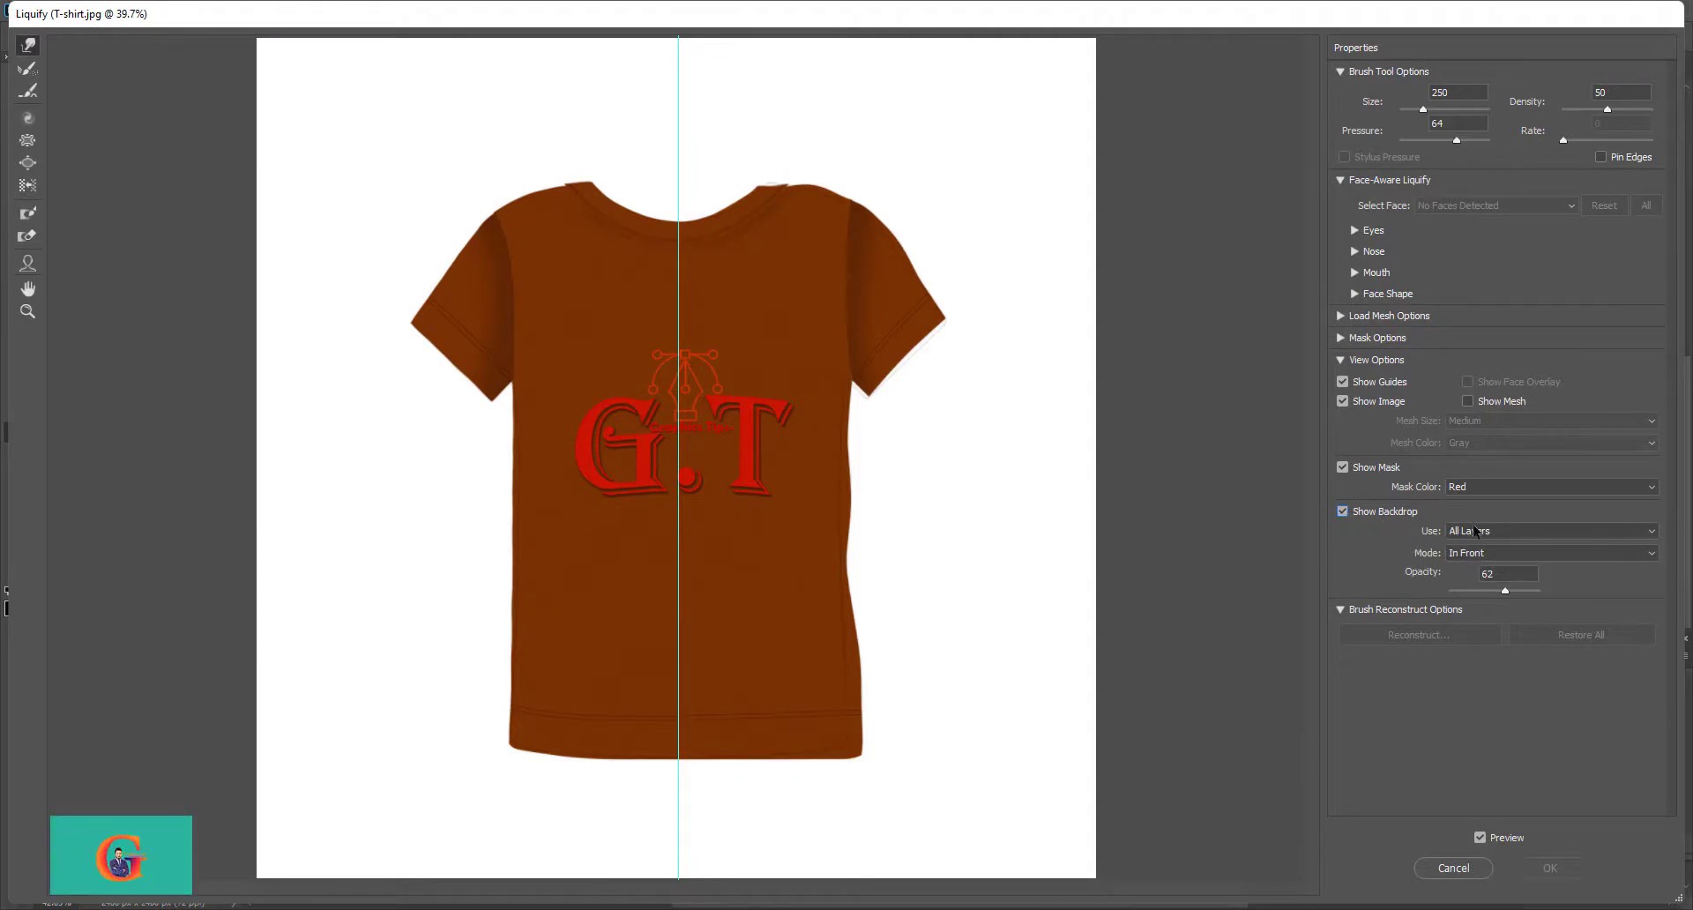
{"action": "left_click", "coordinate": [1650, 531]}
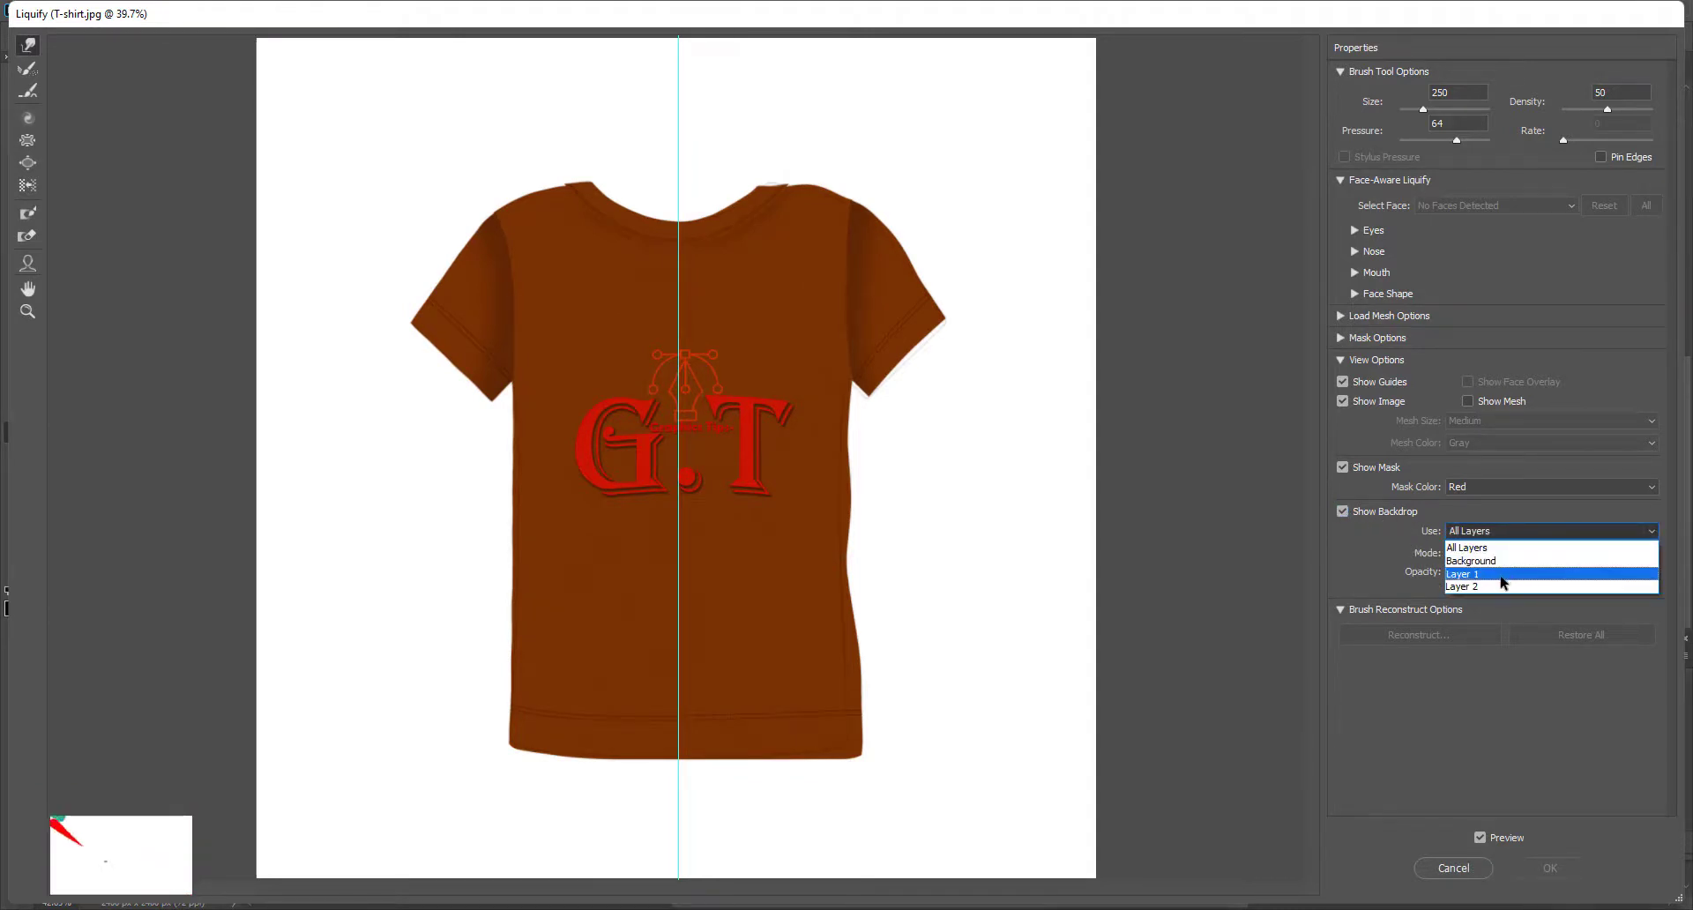
{"action": "left_click", "coordinate": [1496, 574]}
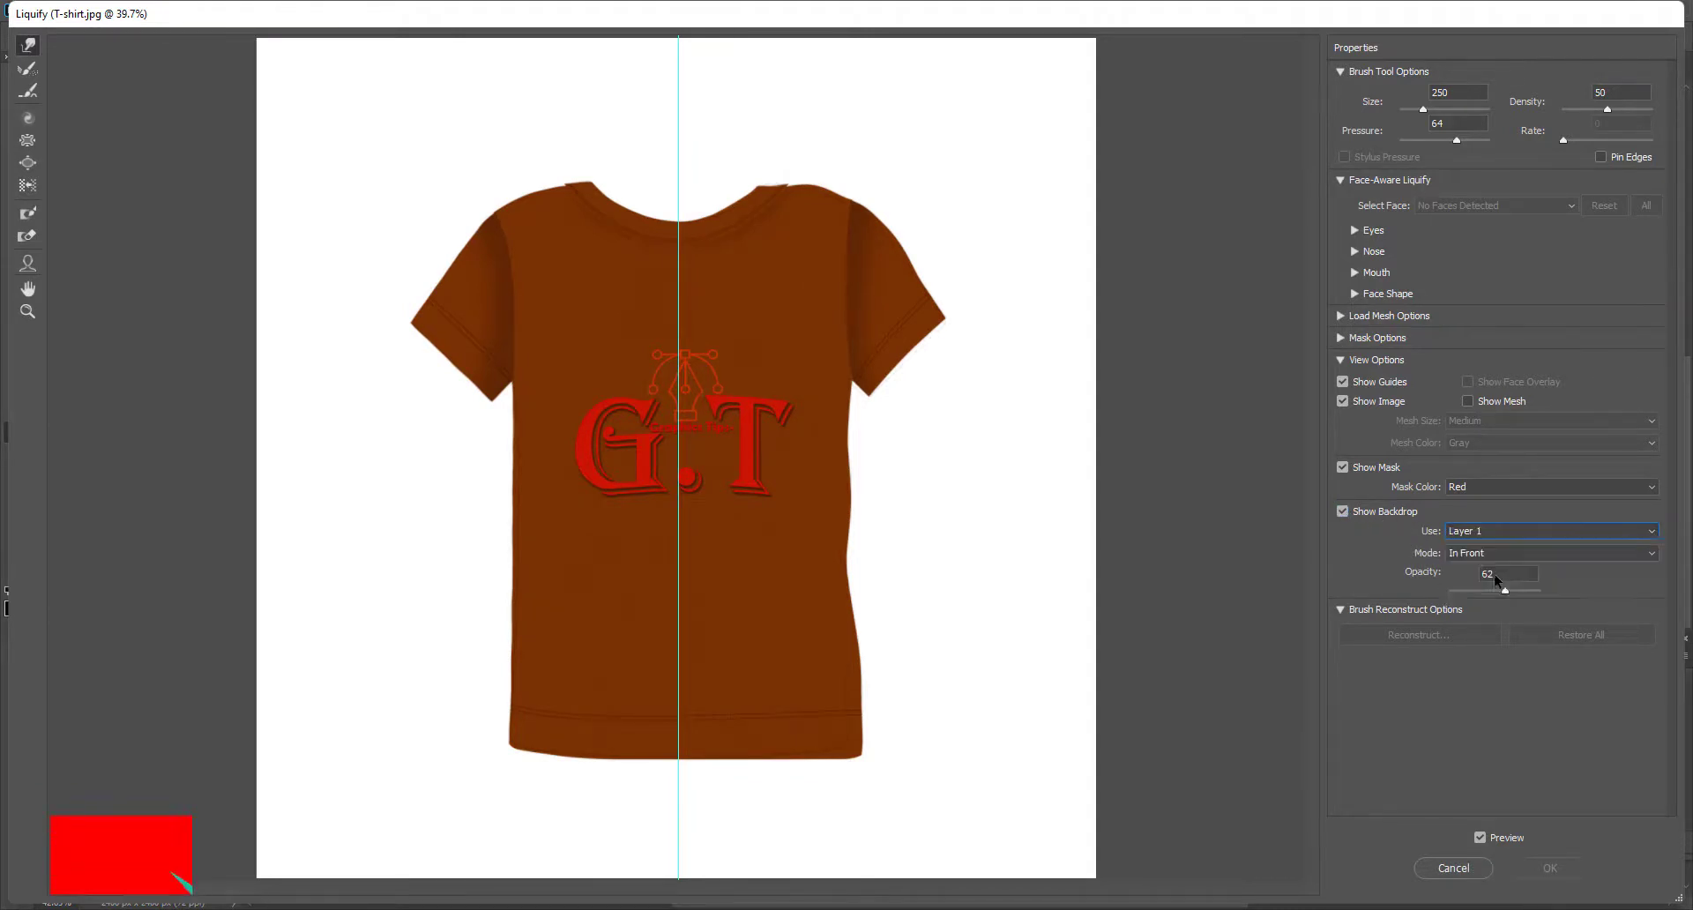
{"action": "left_click", "coordinate": [797, 275]}
{"action": "left_click", "coordinate": [876, 353]}
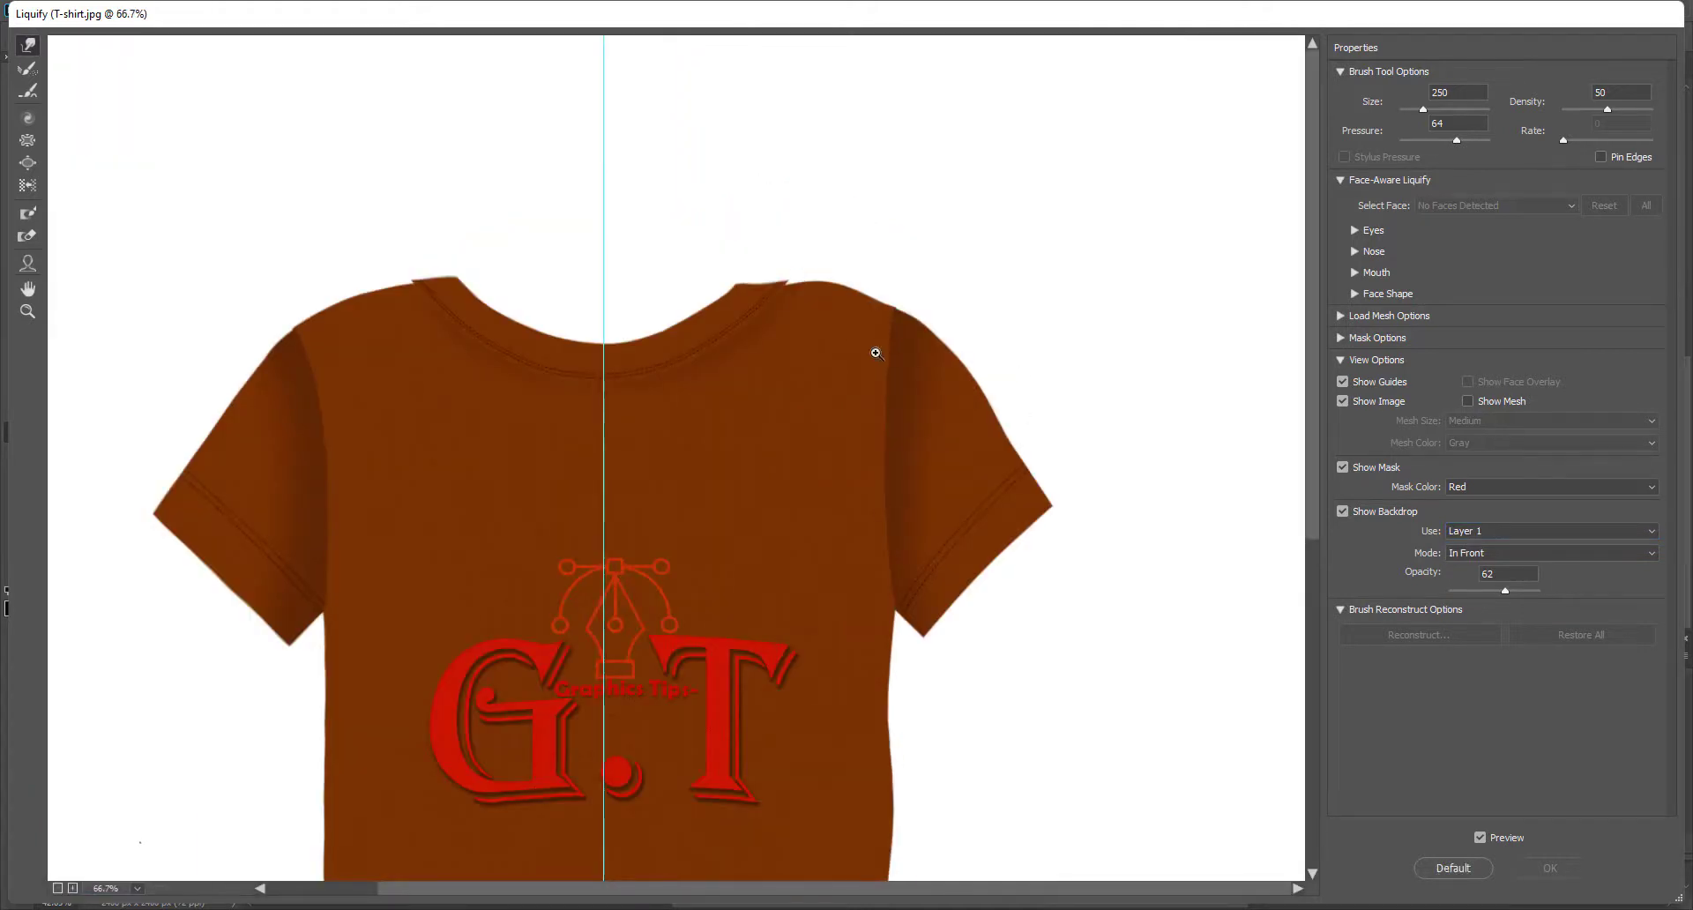
{"action": "left_click", "coordinate": [1636, 537]}
{"action": "left_click", "coordinate": [1473, 588]}
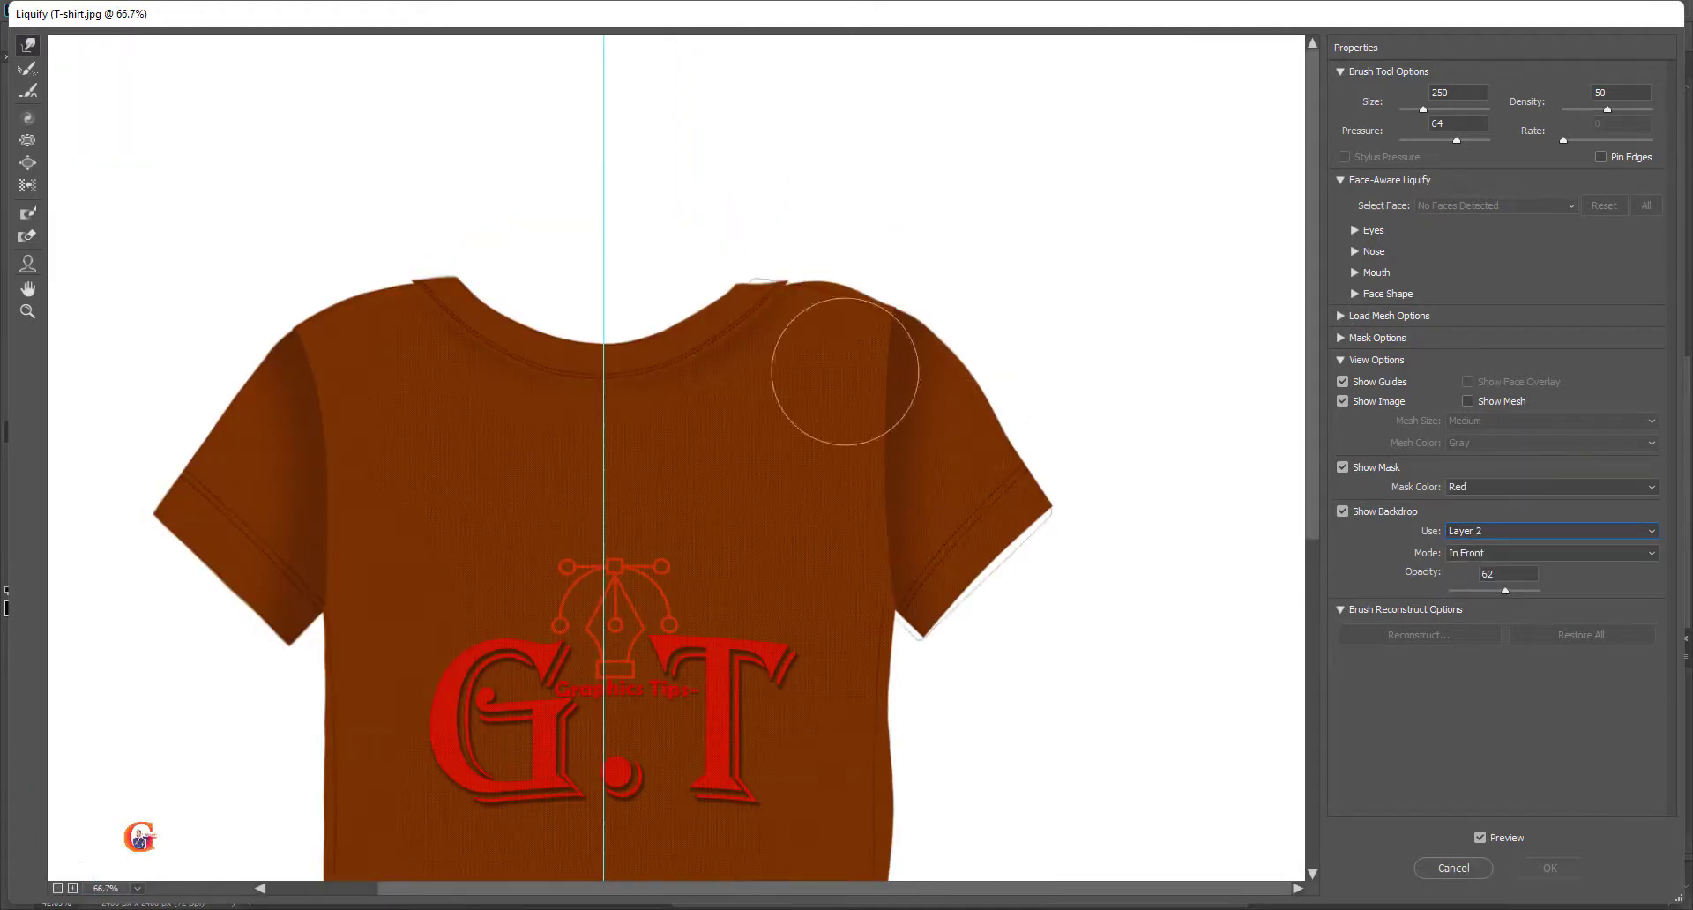
Step: At 200% zoom, warp the shoulder and collar edges toward the outline with brushes 400 and 200
{"action": "left_click", "coordinate": [783, 313]}
{"action": "left_click_drag", "start_coordinate": [1104, 282], "coordinate": [1134, 245]}
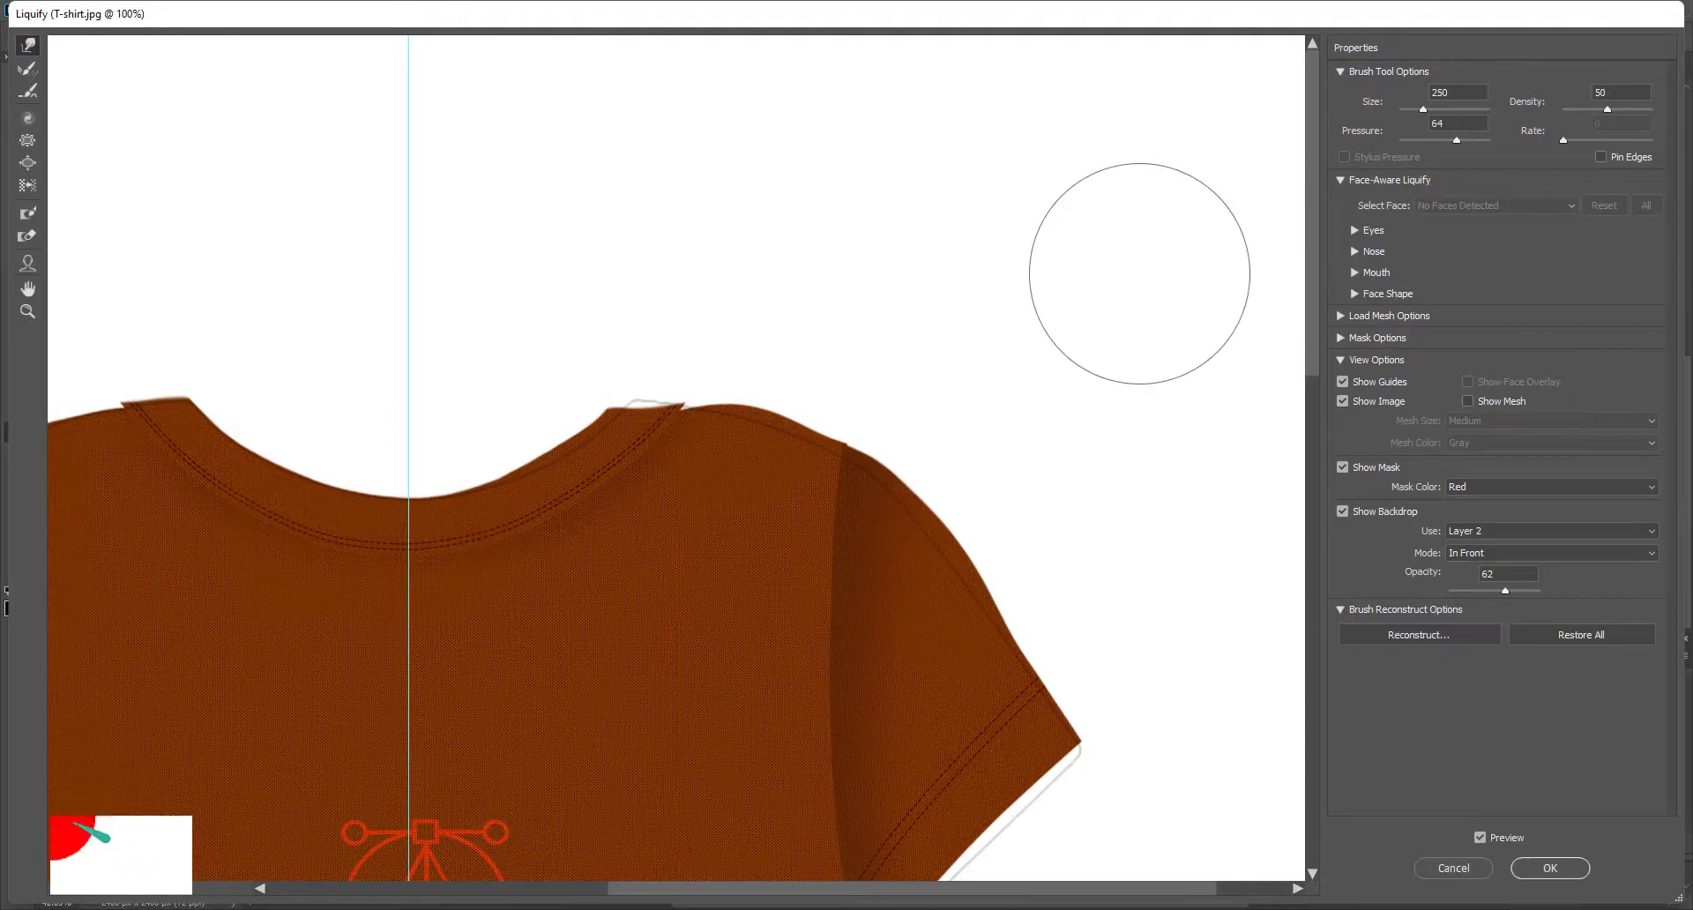
{"action": "key", "text": "ctrl+plus"}
{"action": "left_click_drag", "start_coordinate": [603, 446], "coordinate": [760, 367]}
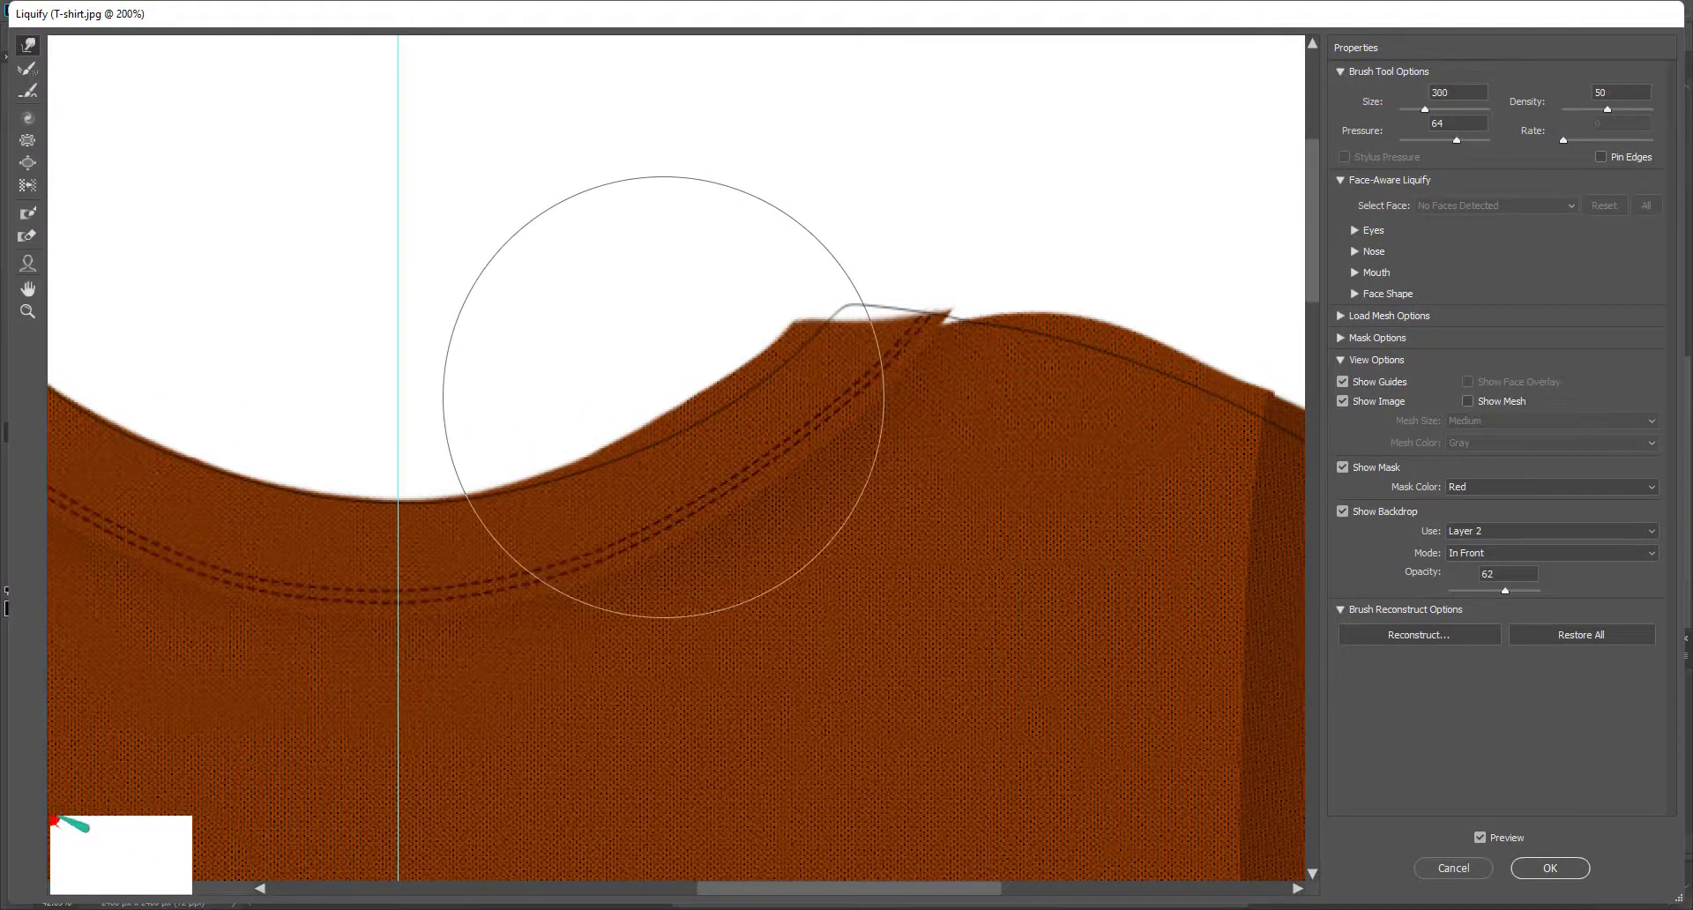
{"action": "key", "text": "bracketright"}
{"action": "key", "text": "bracketright"}
{"action": "key", "text": "bracketright"}
{"action": "left_click_drag", "start_coordinate": [705, 378], "coordinate": [806, 348]}
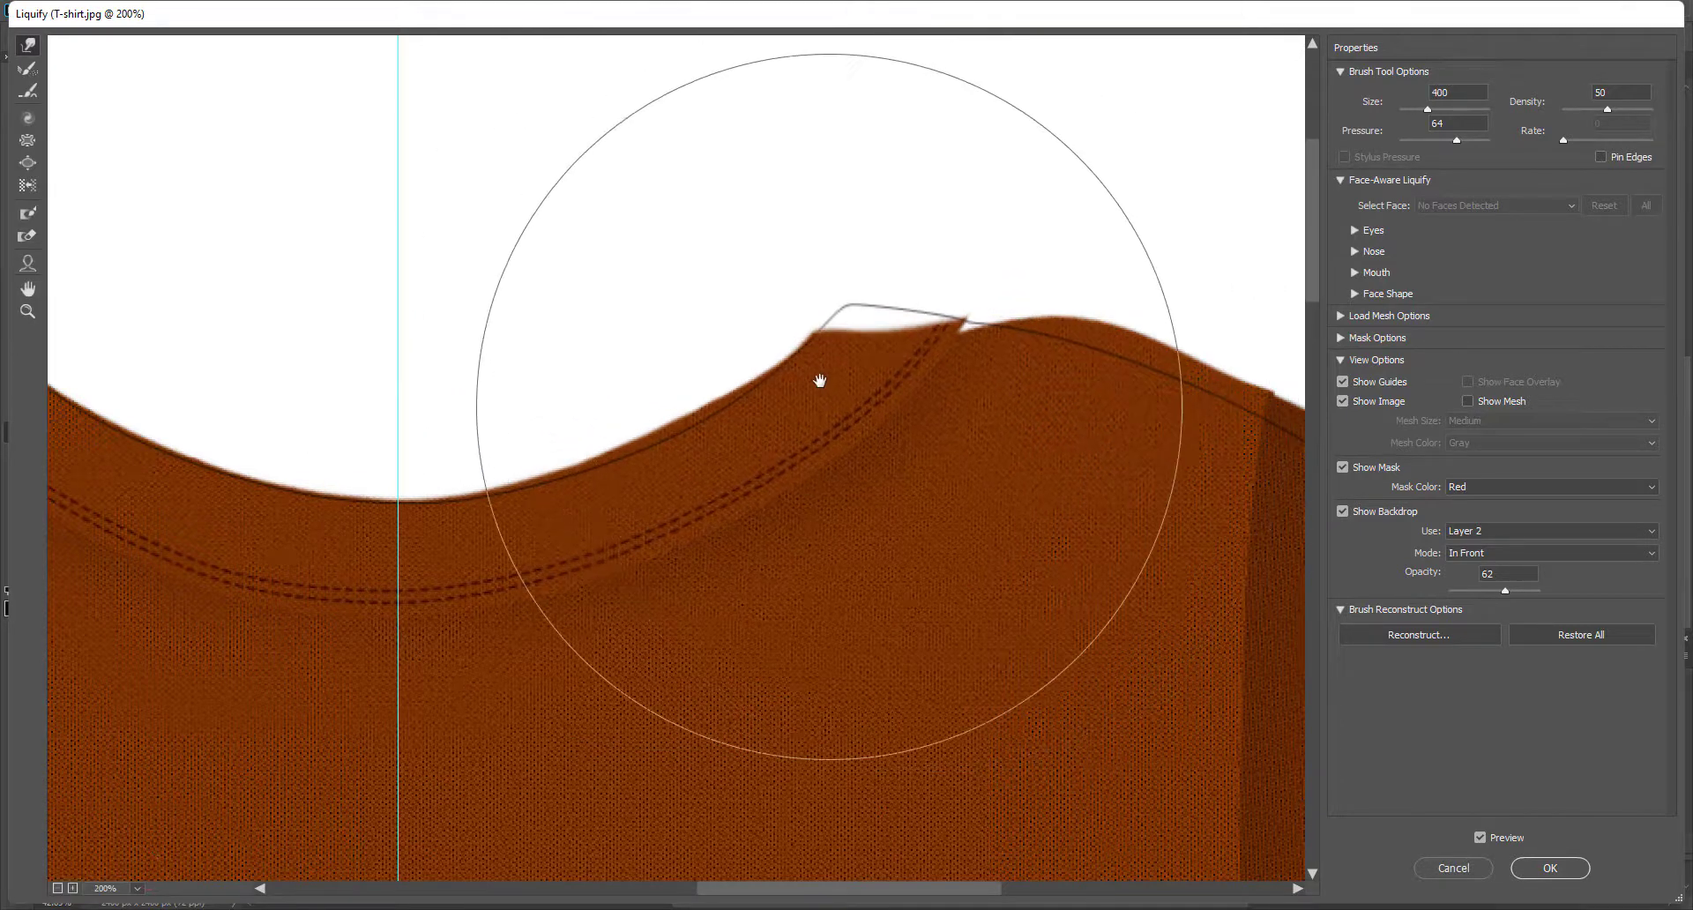
{"action": "left_click_drag", "start_coordinate": [820, 380], "coordinate": [943, 407]}
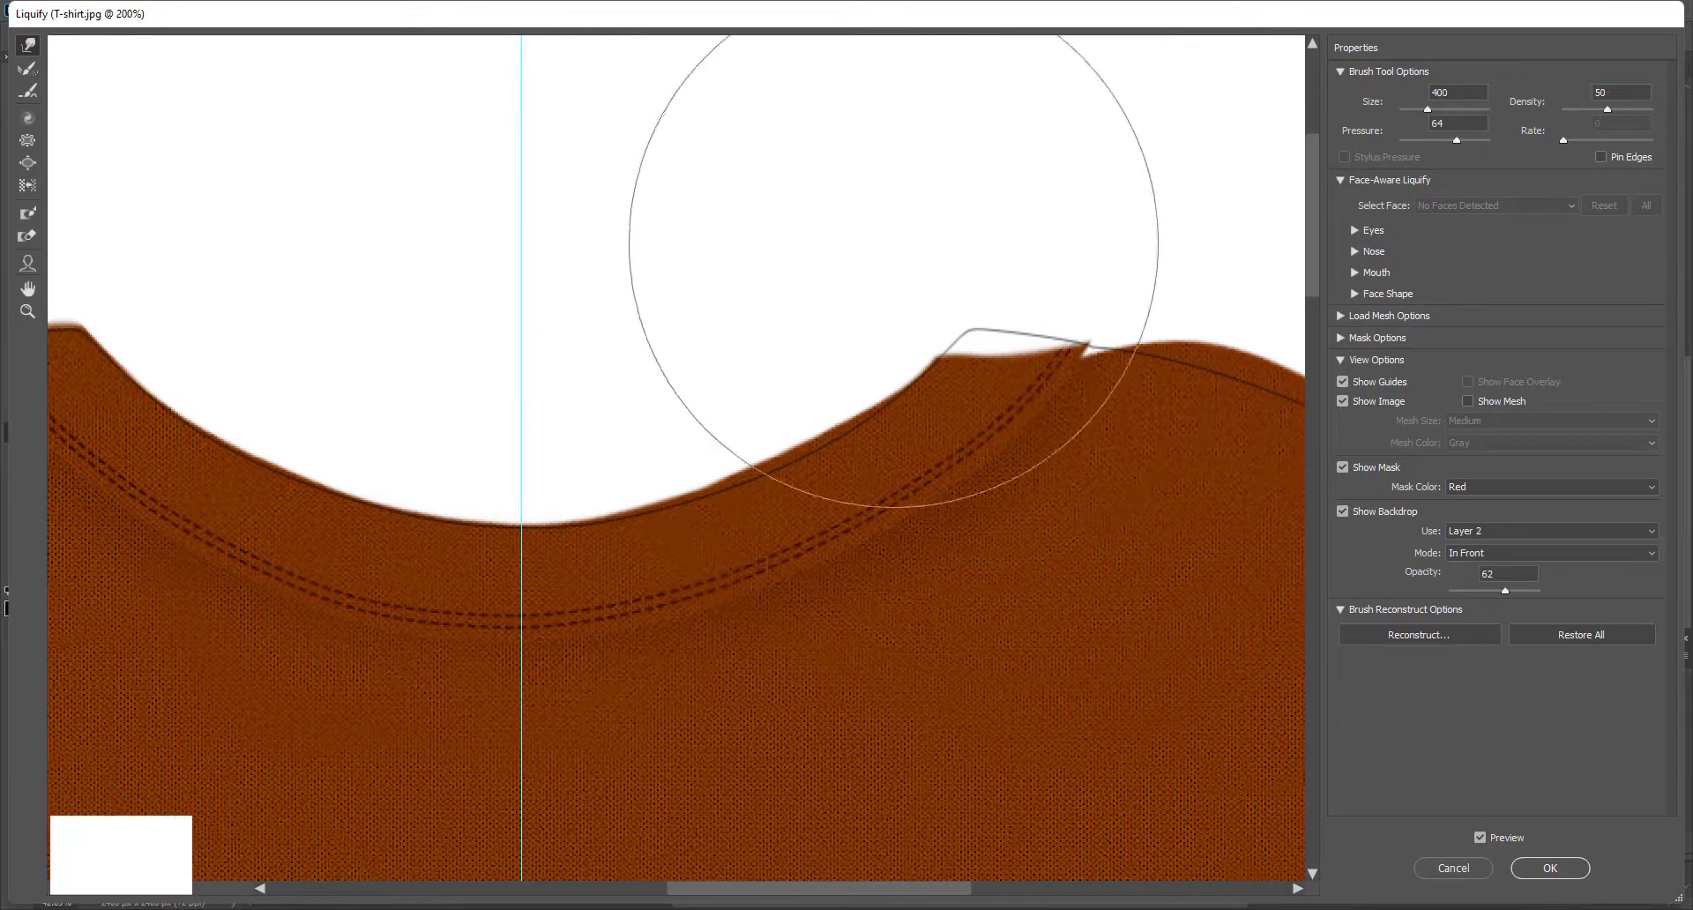
{"action": "key", "text": "bracketleft"}
{"action": "key", "text": "bracketleft"}
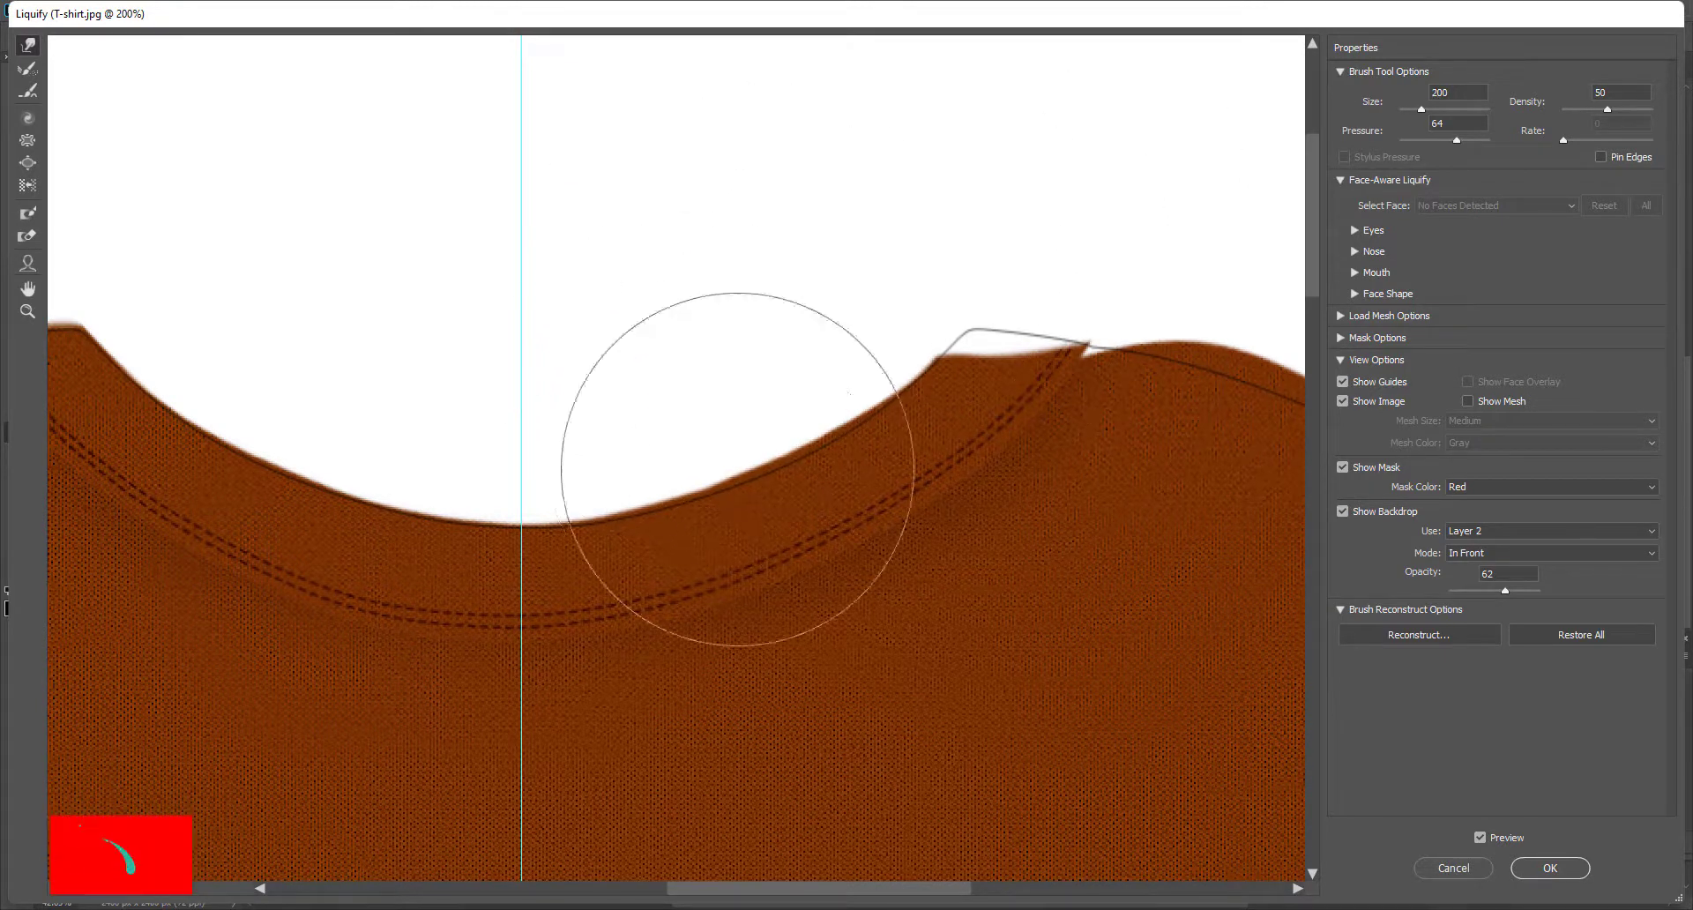
{"action": "left_click_drag", "start_coordinate": [737, 469], "coordinate": [895, 484]}
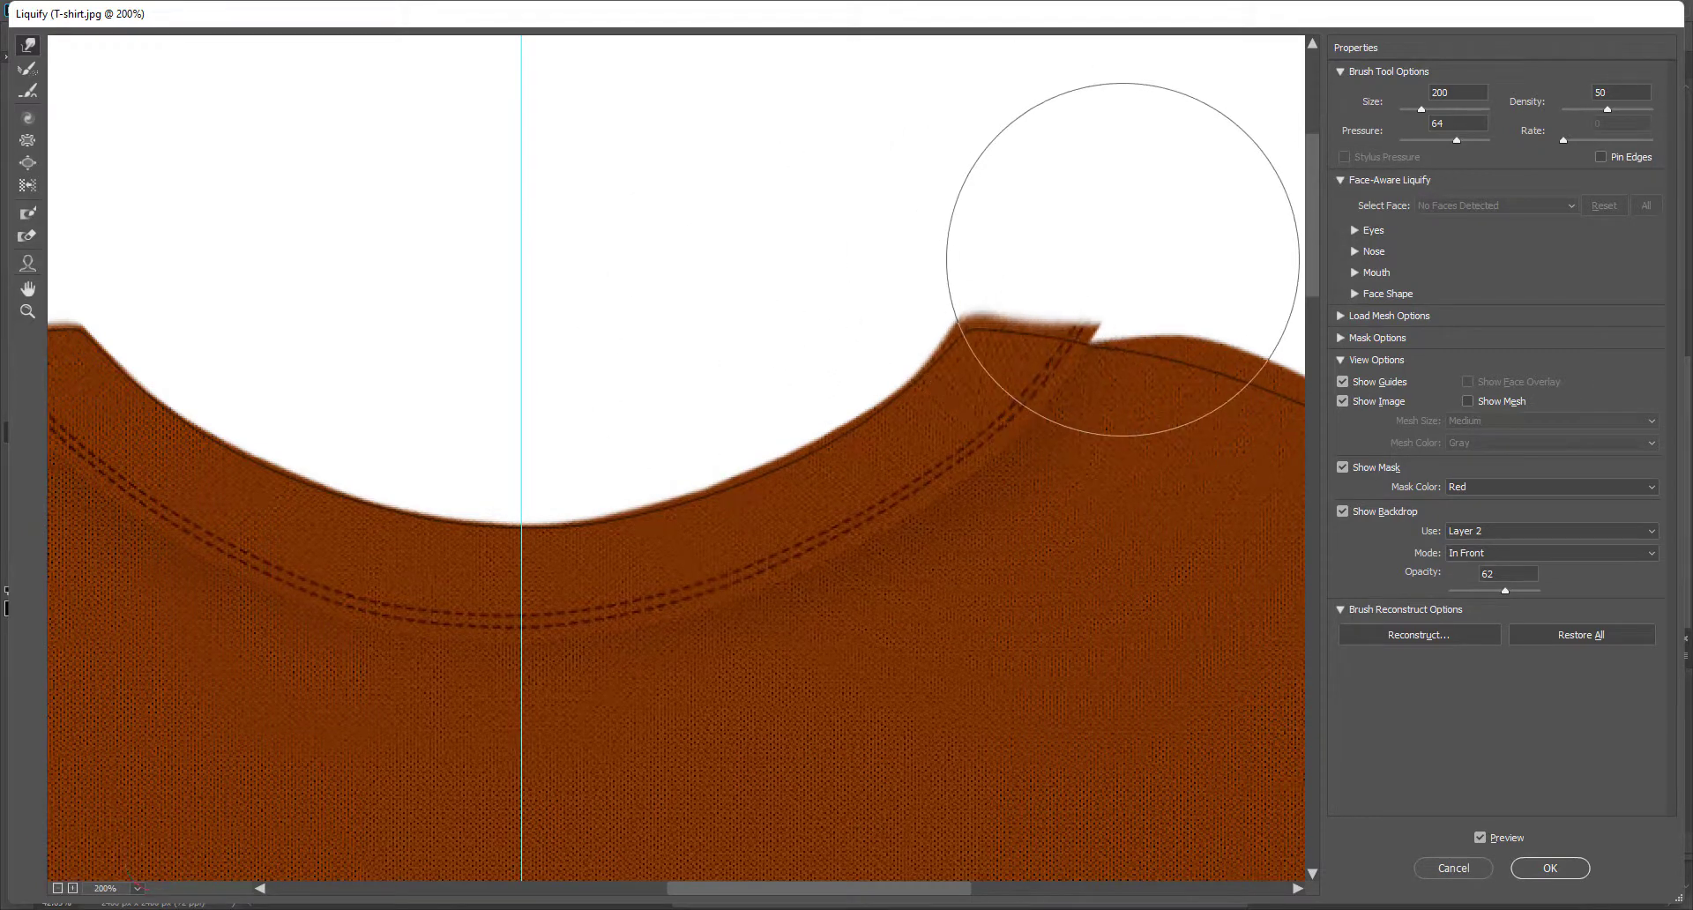
Step: Push the right shoulder edge into line with the outline using brush sizes 400–500
{"action": "left_click_drag", "start_coordinate": [1122, 260], "coordinate": [916, 299]}
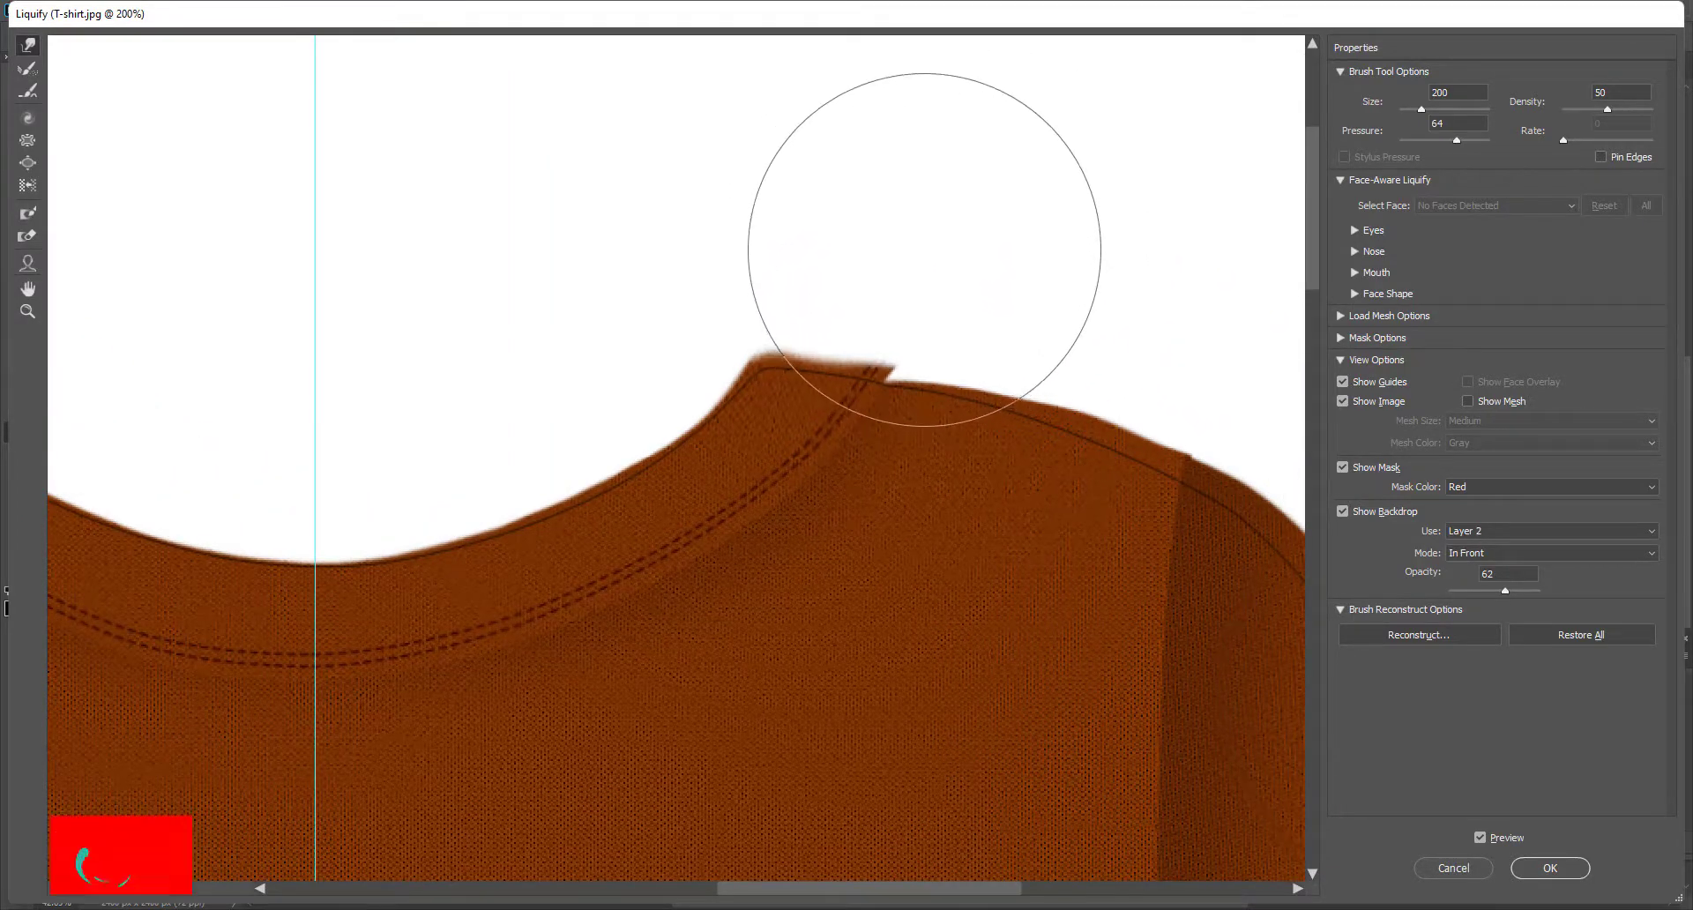
{"action": "left_click_drag", "start_coordinate": [744, 388], "coordinate": [1201, 347]}
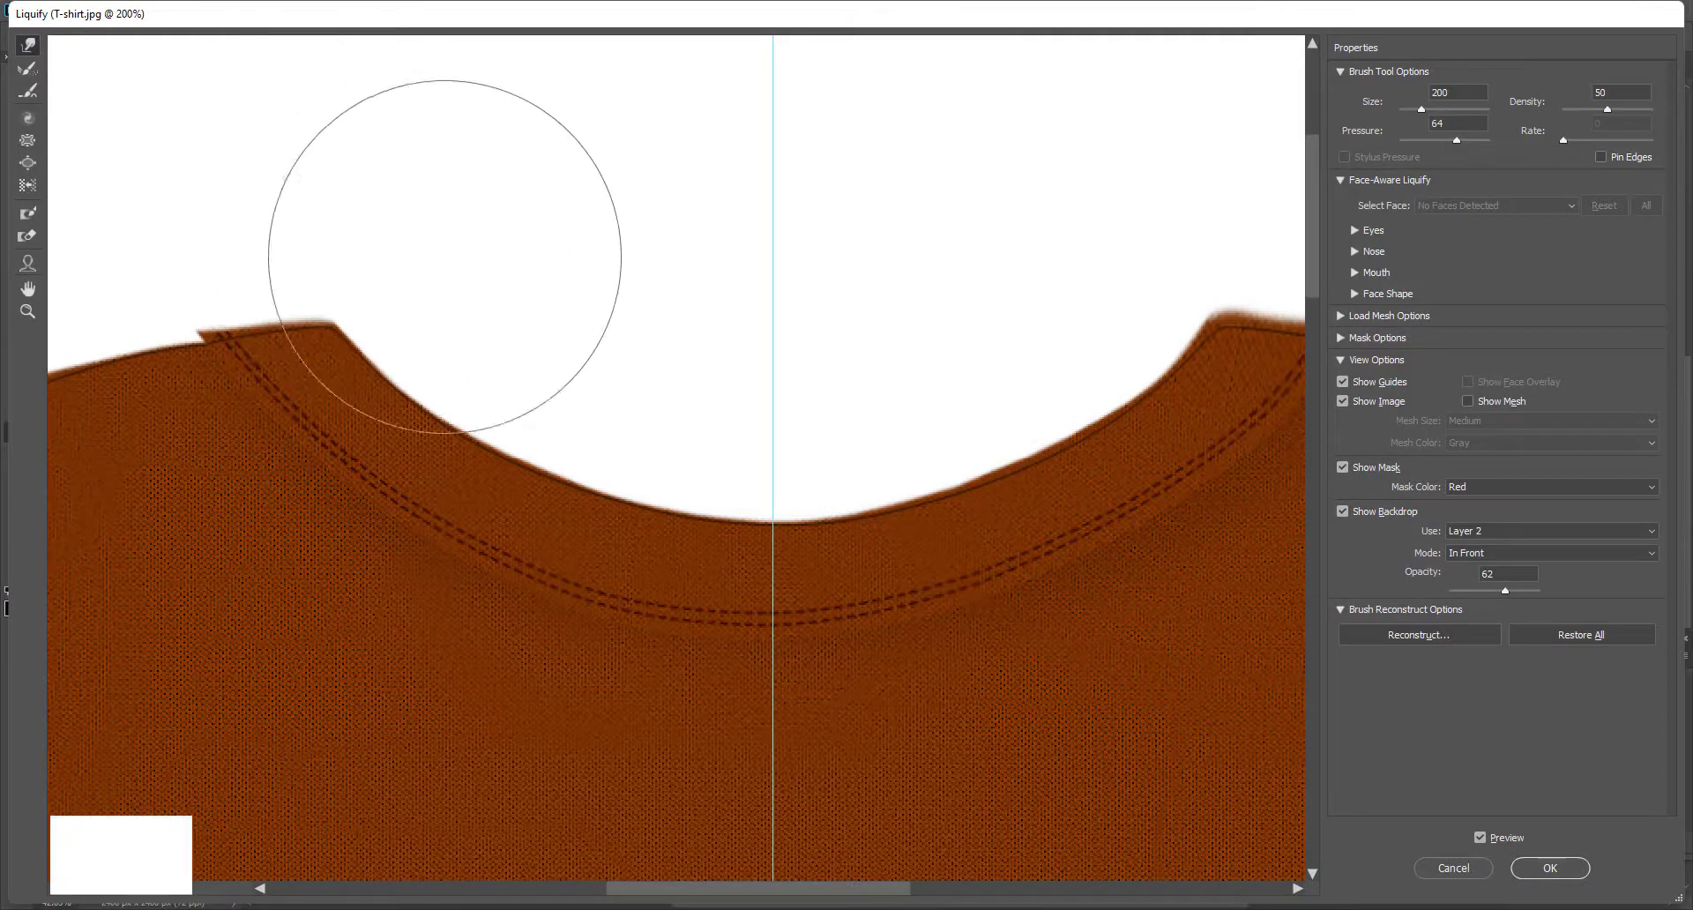
{"action": "left_click_drag", "start_coordinate": [762, 402], "coordinate": [116, 336]}
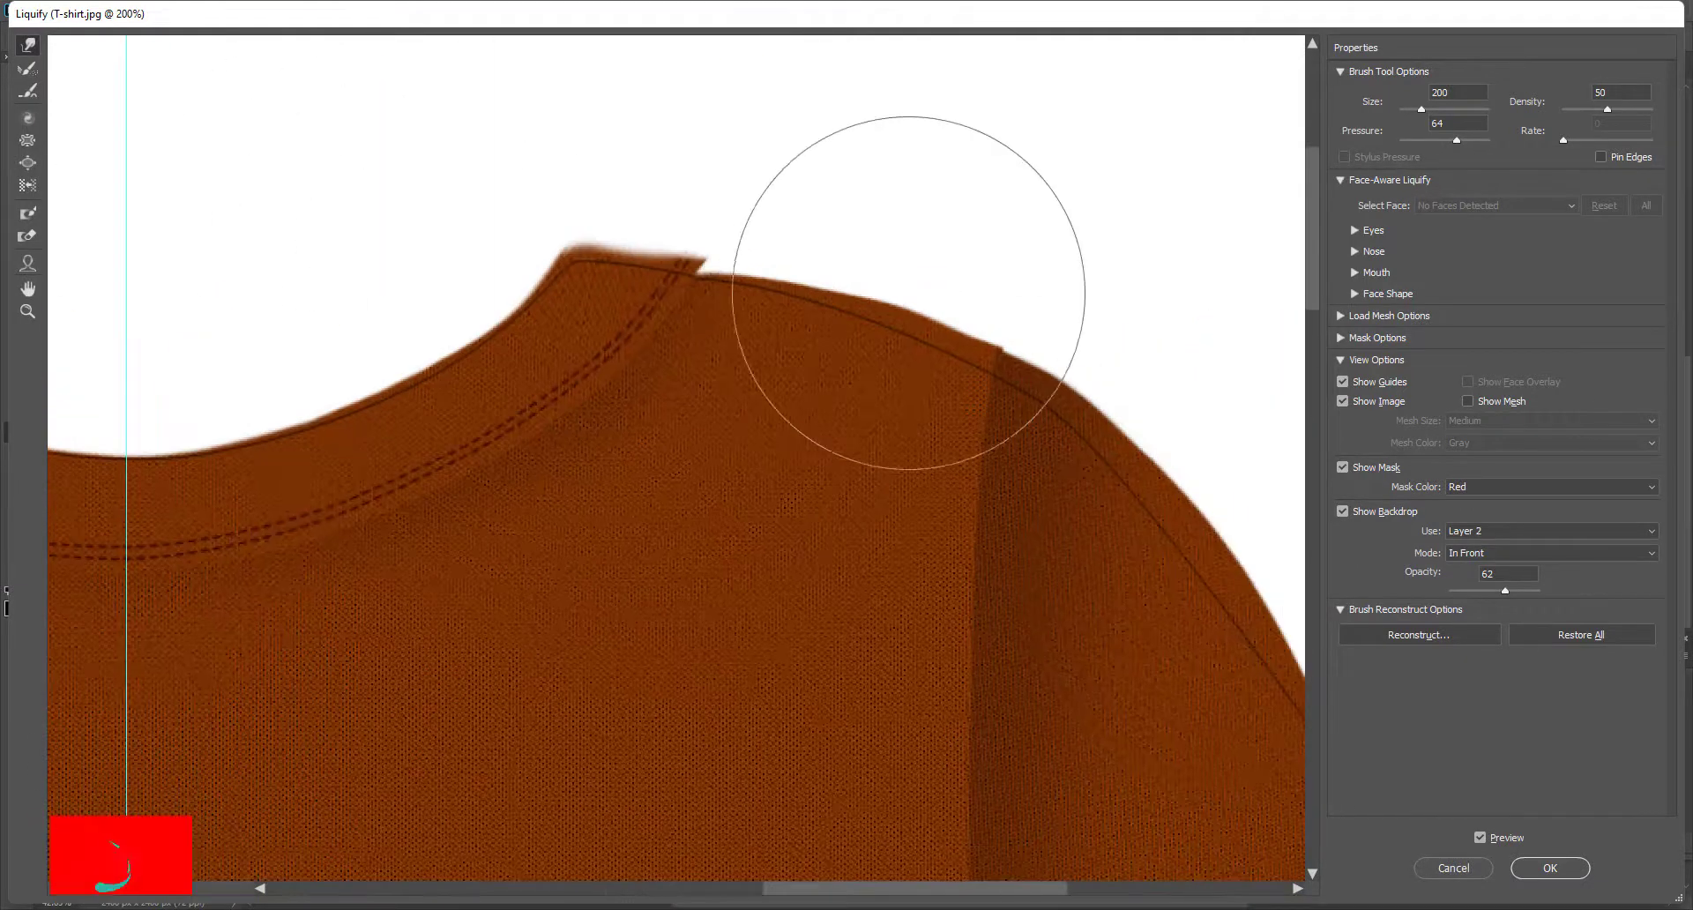
{"action": "key", "text": "bracketright"}
{"action": "key", "text": "bracketright"}
{"action": "key", "text": "bracketright"}
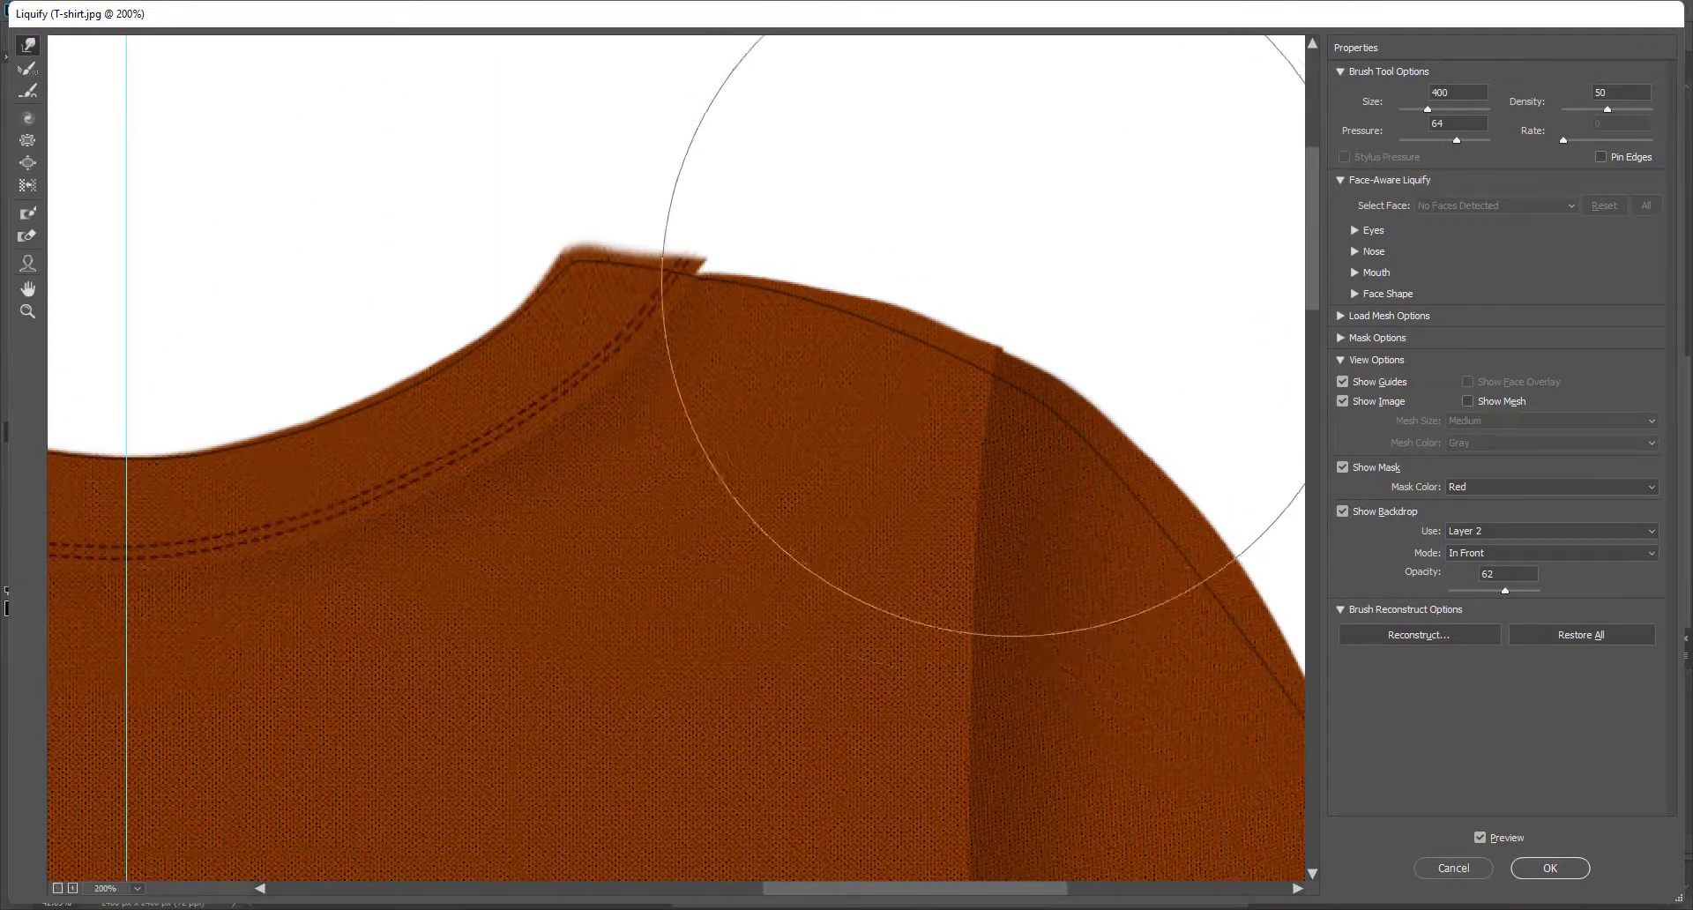
{"action": "left_click_drag", "start_coordinate": [1014, 282], "coordinate": [1044, 381]}
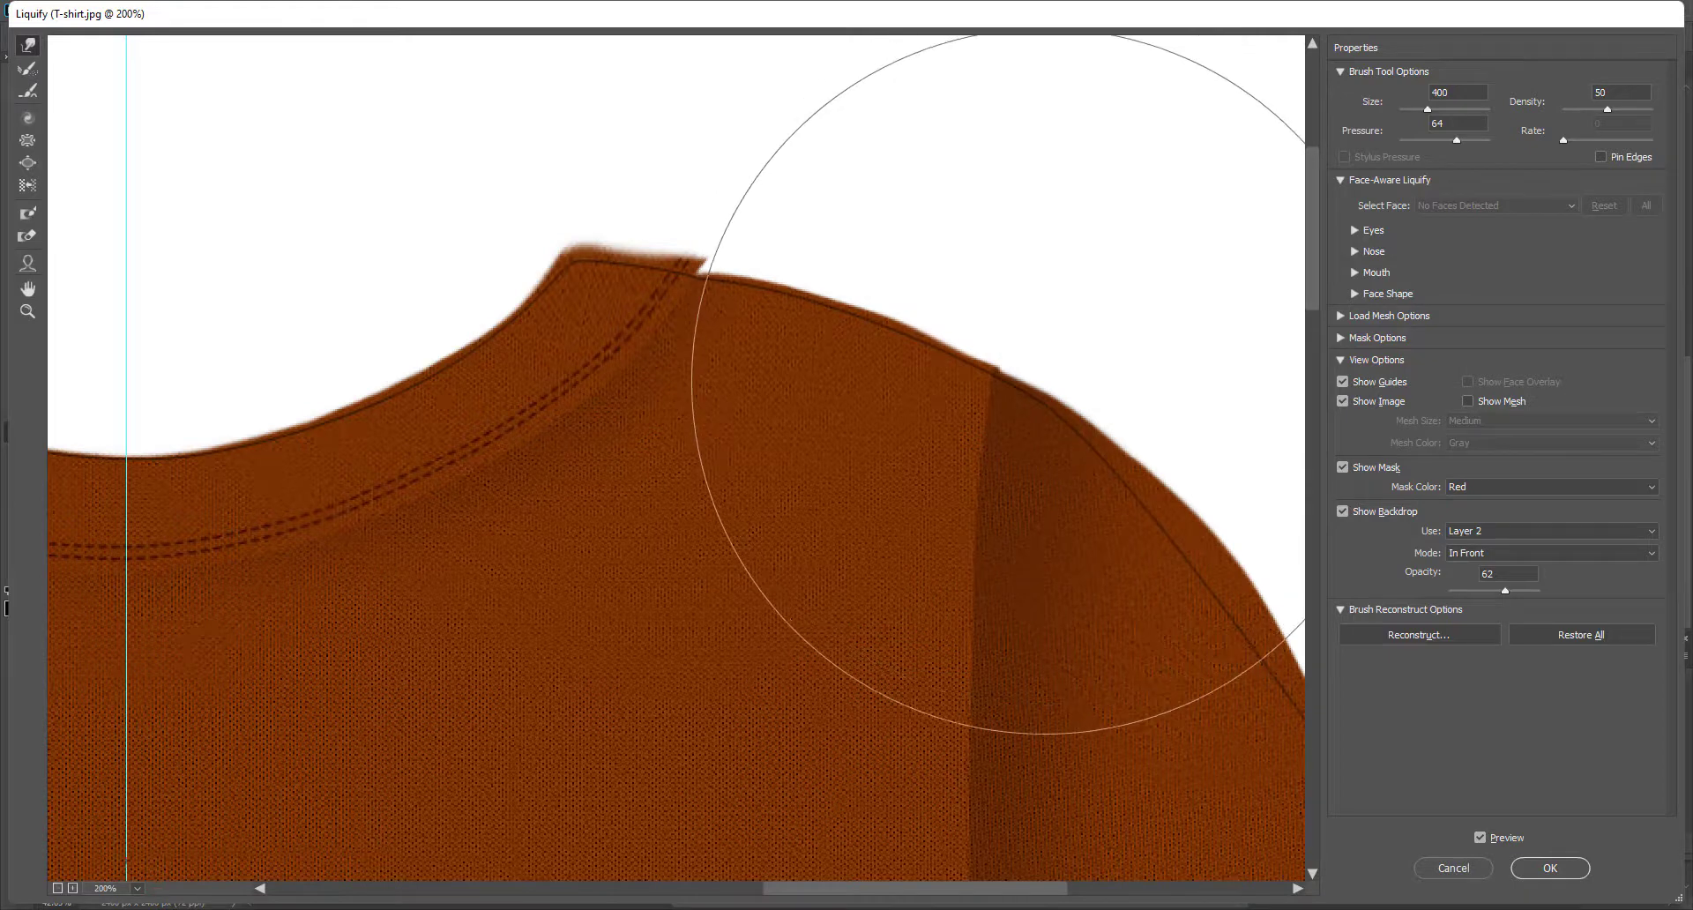
{"action": "key", "text": "ctrl+minus"}
{"action": "key", "text": "bracketright"}
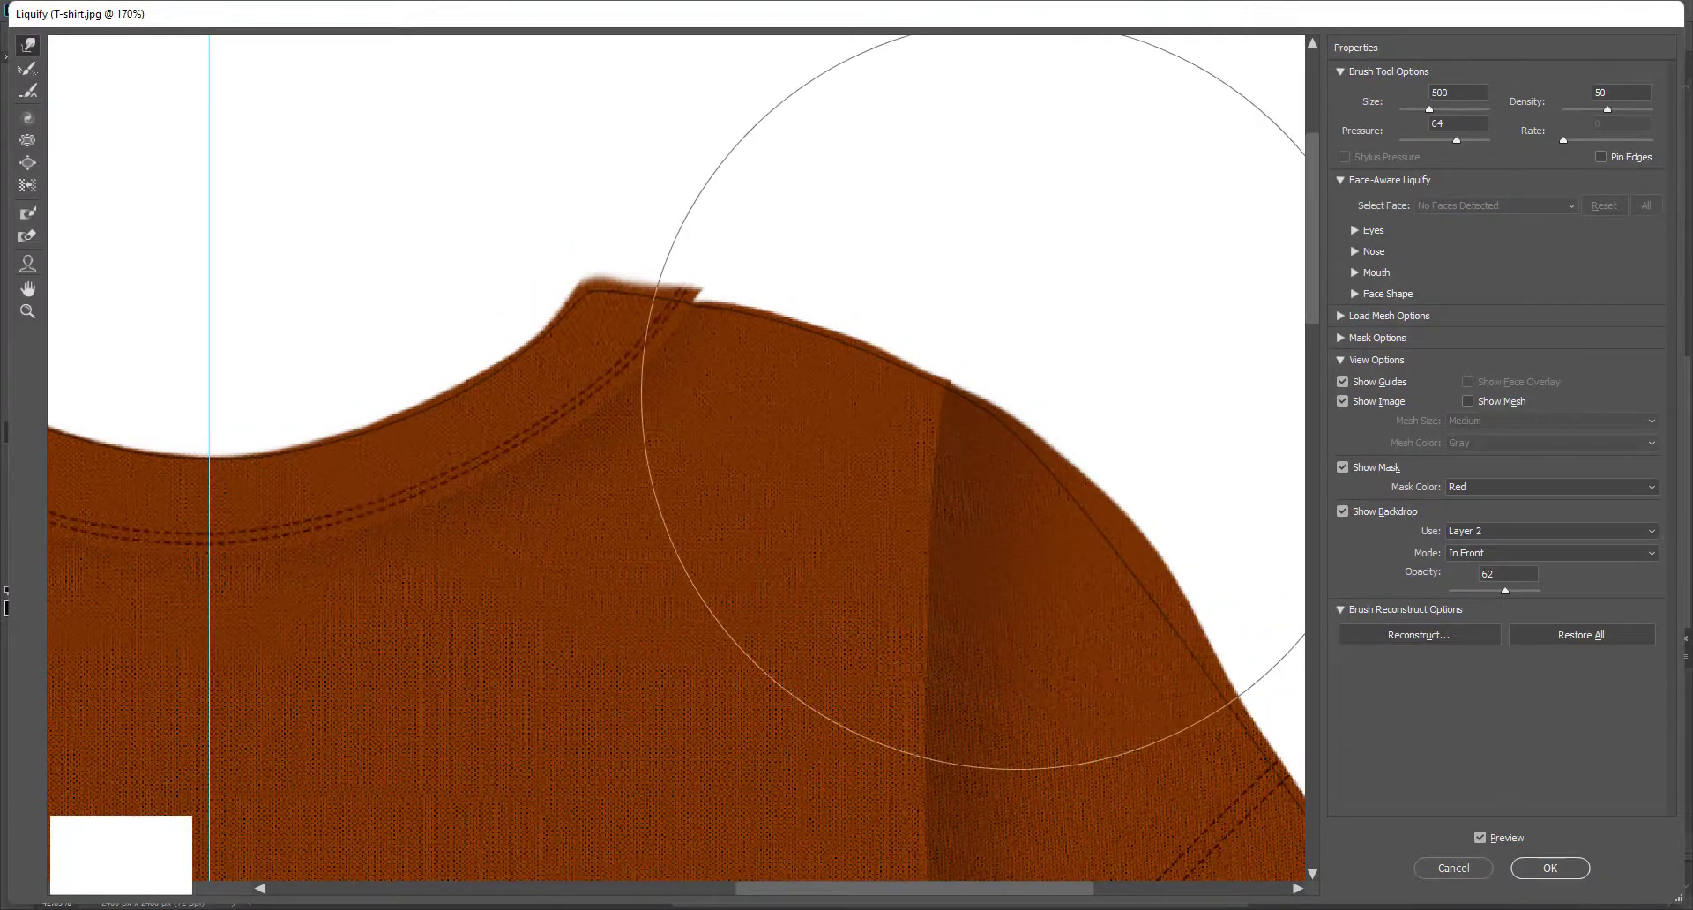
{"action": "mouse_move", "coordinate": [1014, 396]}
{"action": "left_mouse_down"}
{"action": "mouse_move", "coordinate": [1023, 476]}
{"action": "mouse_move", "coordinate": [951, 357]}
{"action": "left_mouse_up"}
{"action": "key", "text": "bracketleft"}
{"action": "key", "text": "bracketleft"}
{"action": "key", "text": "bracketleft"}
{"action": "key", "text": "bracketleft"}
{"action": "key", "text": "bracketleft"}
{"action": "key", "text": "bracketleft"}
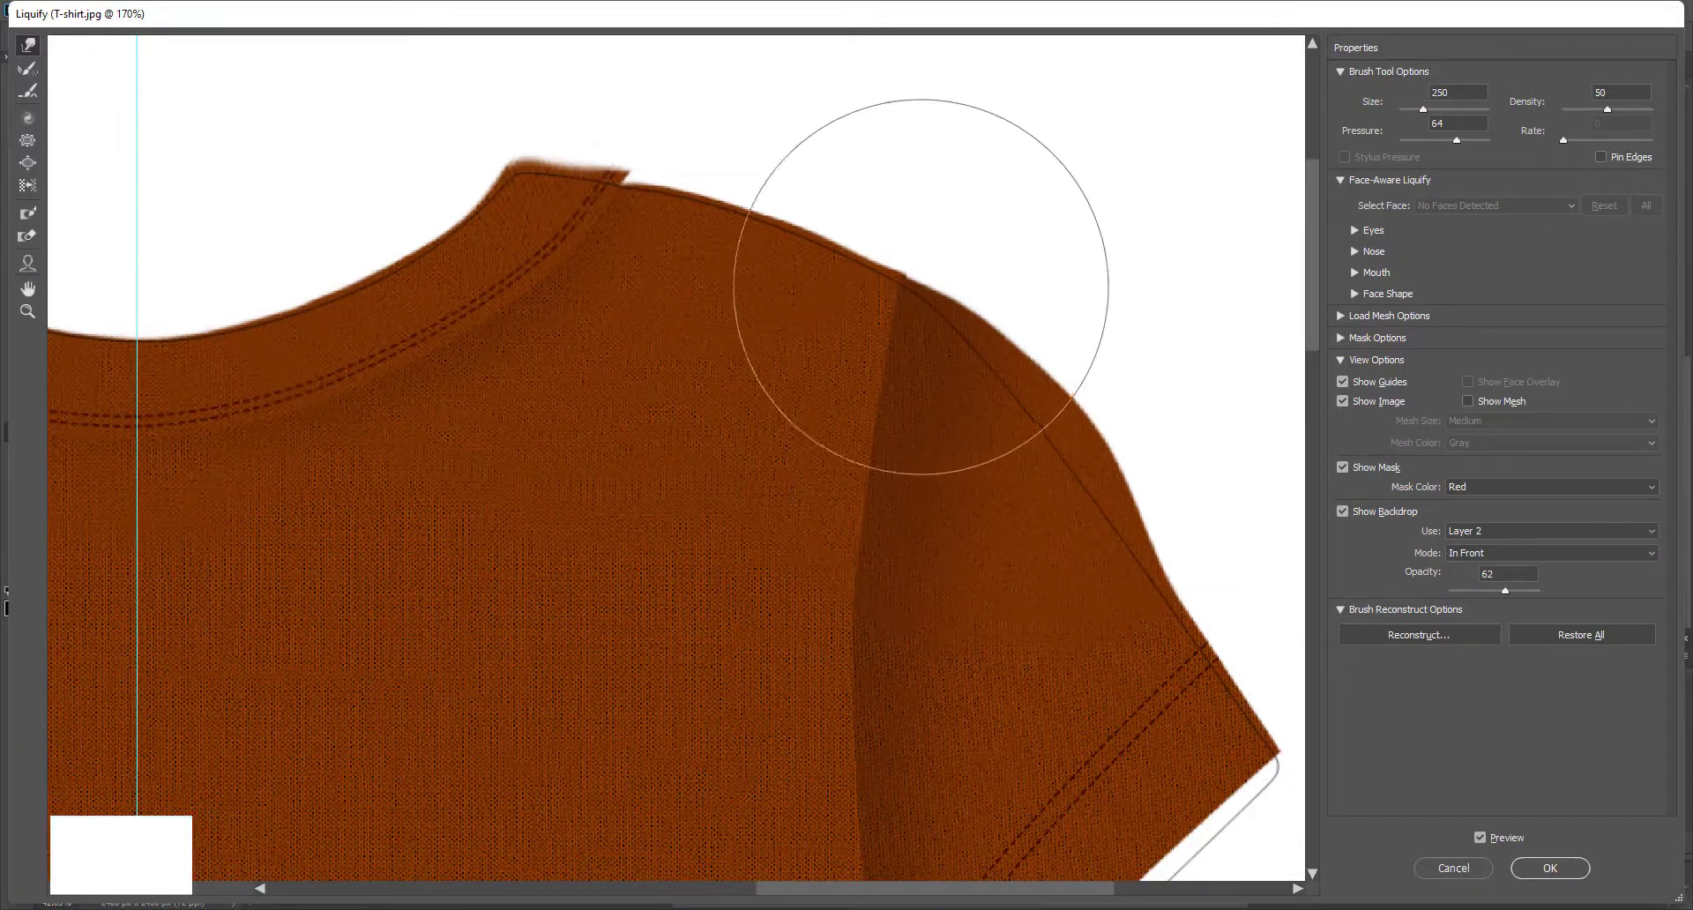
{"action": "left_click_drag", "start_coordinate": [997, 283], "coordinate": [944, 215]}
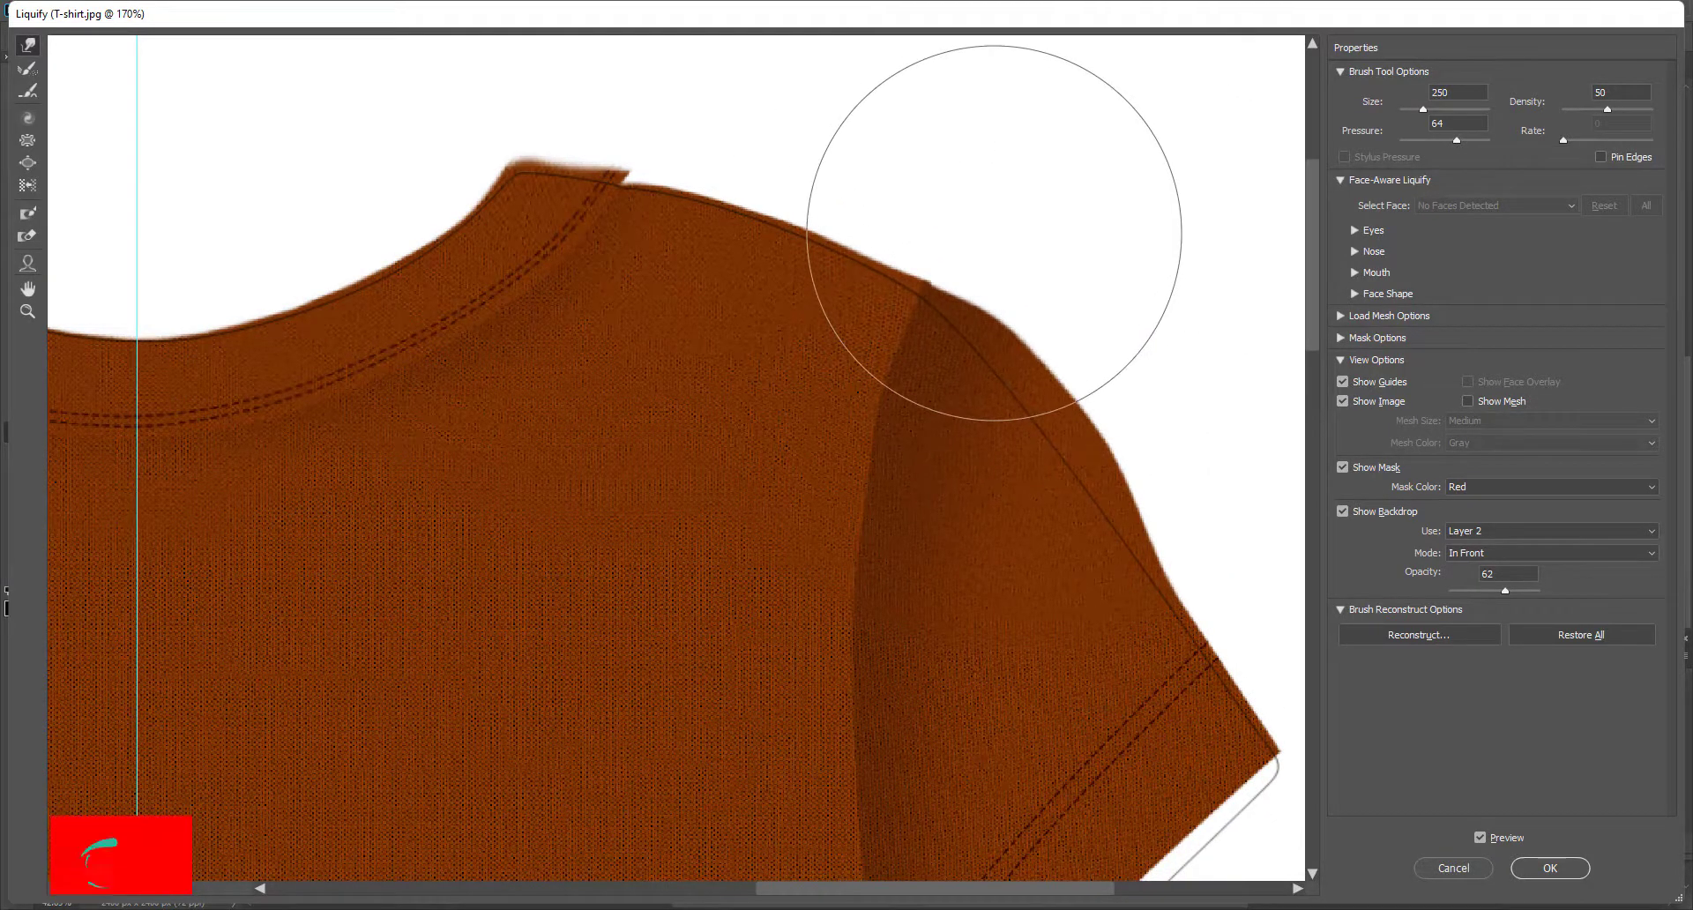
Step: Set the warp brush to 250 and push the shoulder edge inward again
{"action": "scroll", "coordinate": [964, 344], "scroll_direction": "down", "scroll_amount": 3}
{"action": "scroll", "coordinate": [963, 344], "scroll_direction": "down", "scroll_amount": 1}
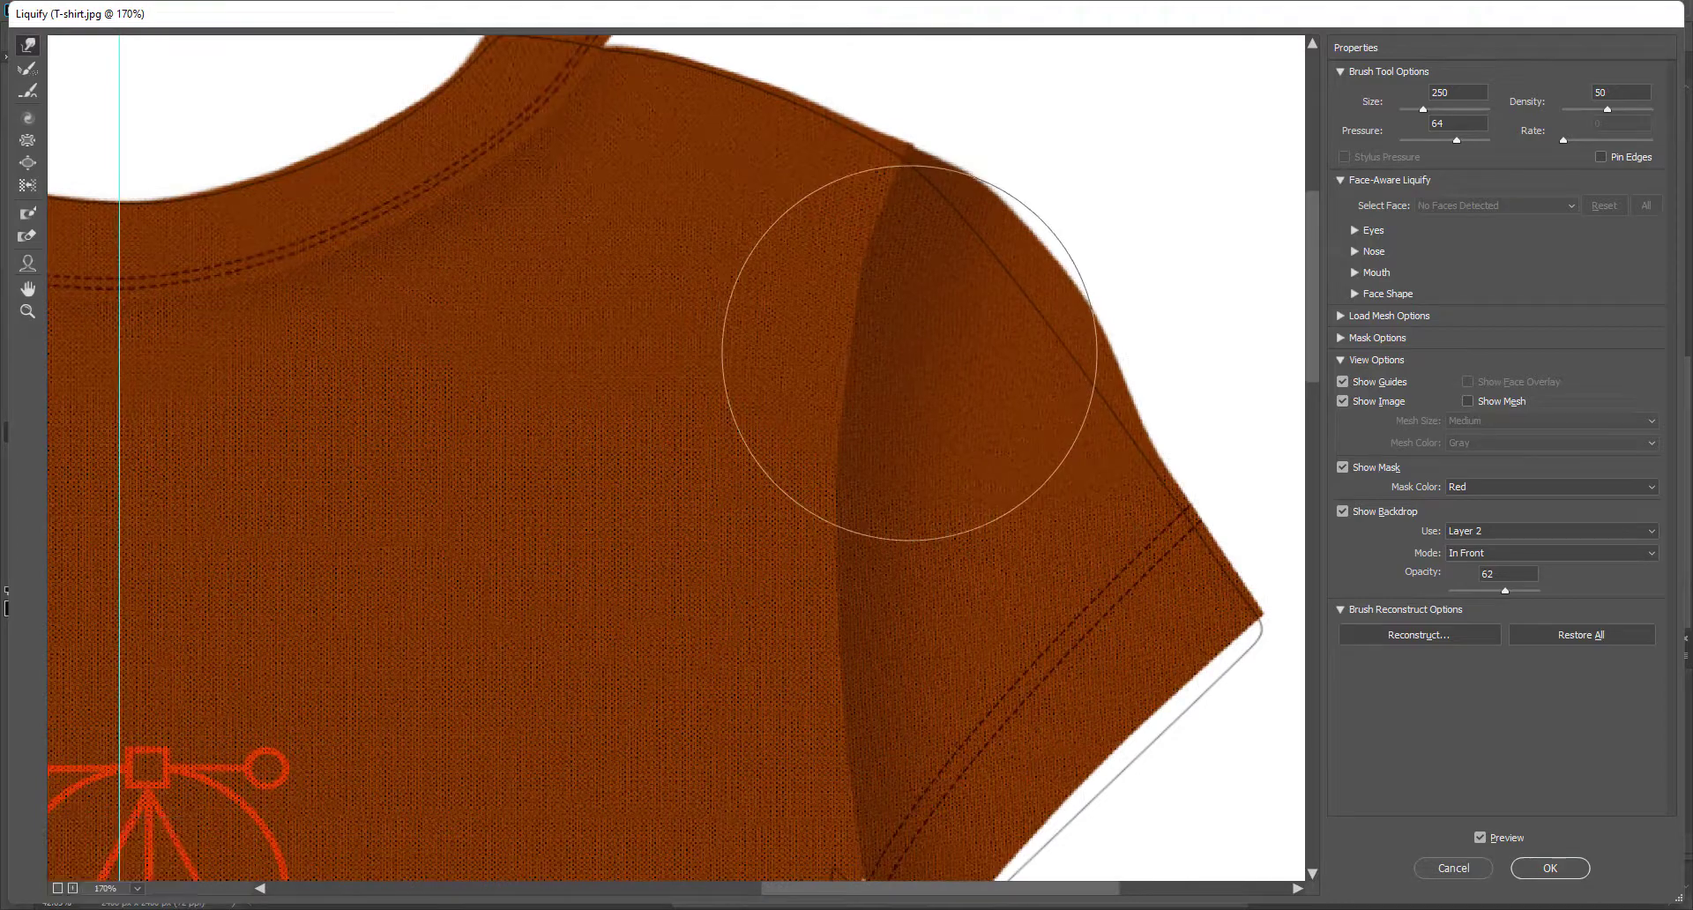
{"action": "key", "text": "bracketleft"}
{"action": "key", "text": "bracketleft"}
{"action": "key", "text": "bracketleft"}
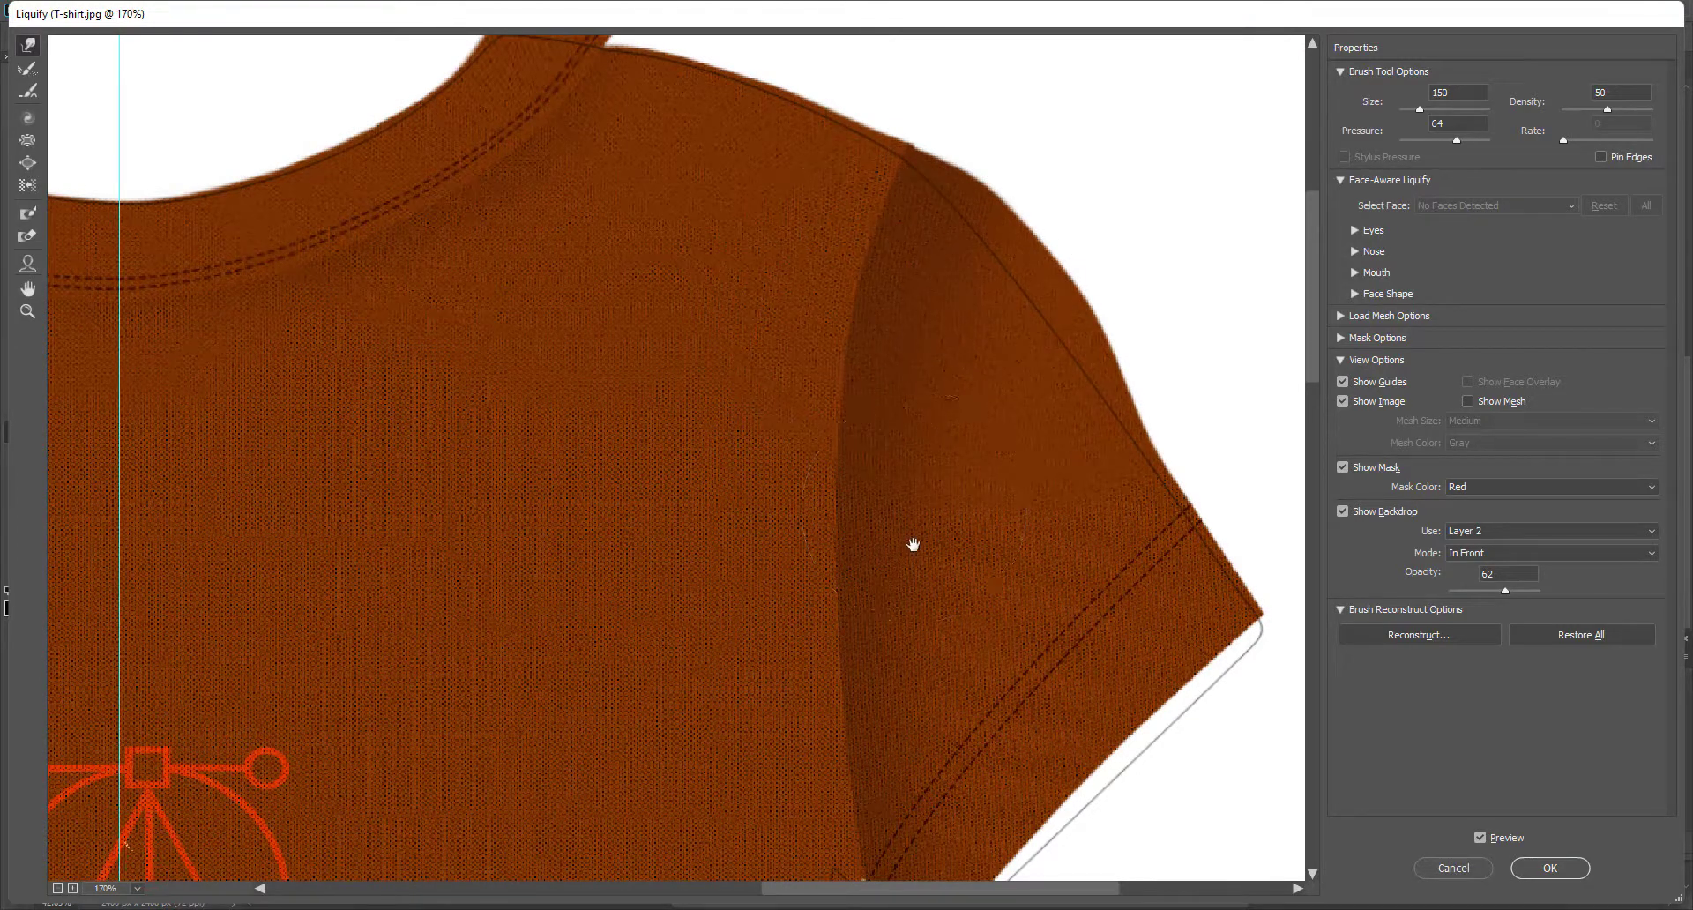
{"action": "scroll", "coordinate": [914, 545], "scroll_direction": "down", "scroll_amount": 10}
{"action": "key", "text": "bracketright"}
{"action": "key", "text": "bracketright"}
{"action": "key", "text": "bracketright"}
{"action": "key", "text": "bracketright"}
{"action": "key", "text": "bracketright"}
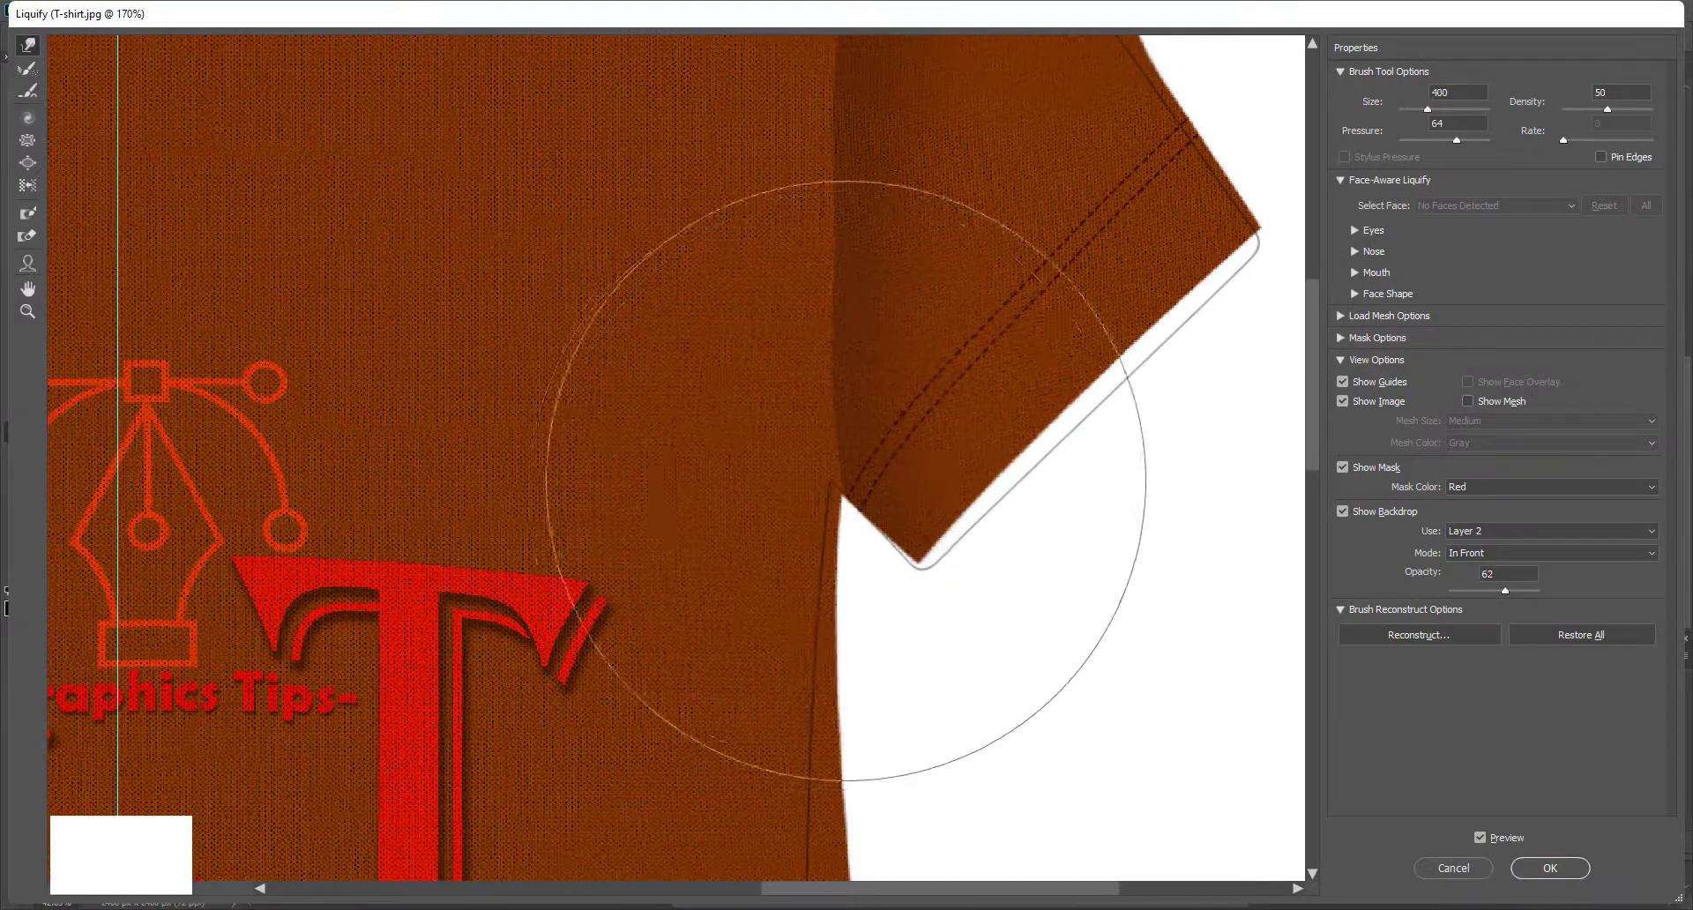
{"action": "key", "text": "bracketright"}
{"action": "key", "text": "bracketright"}
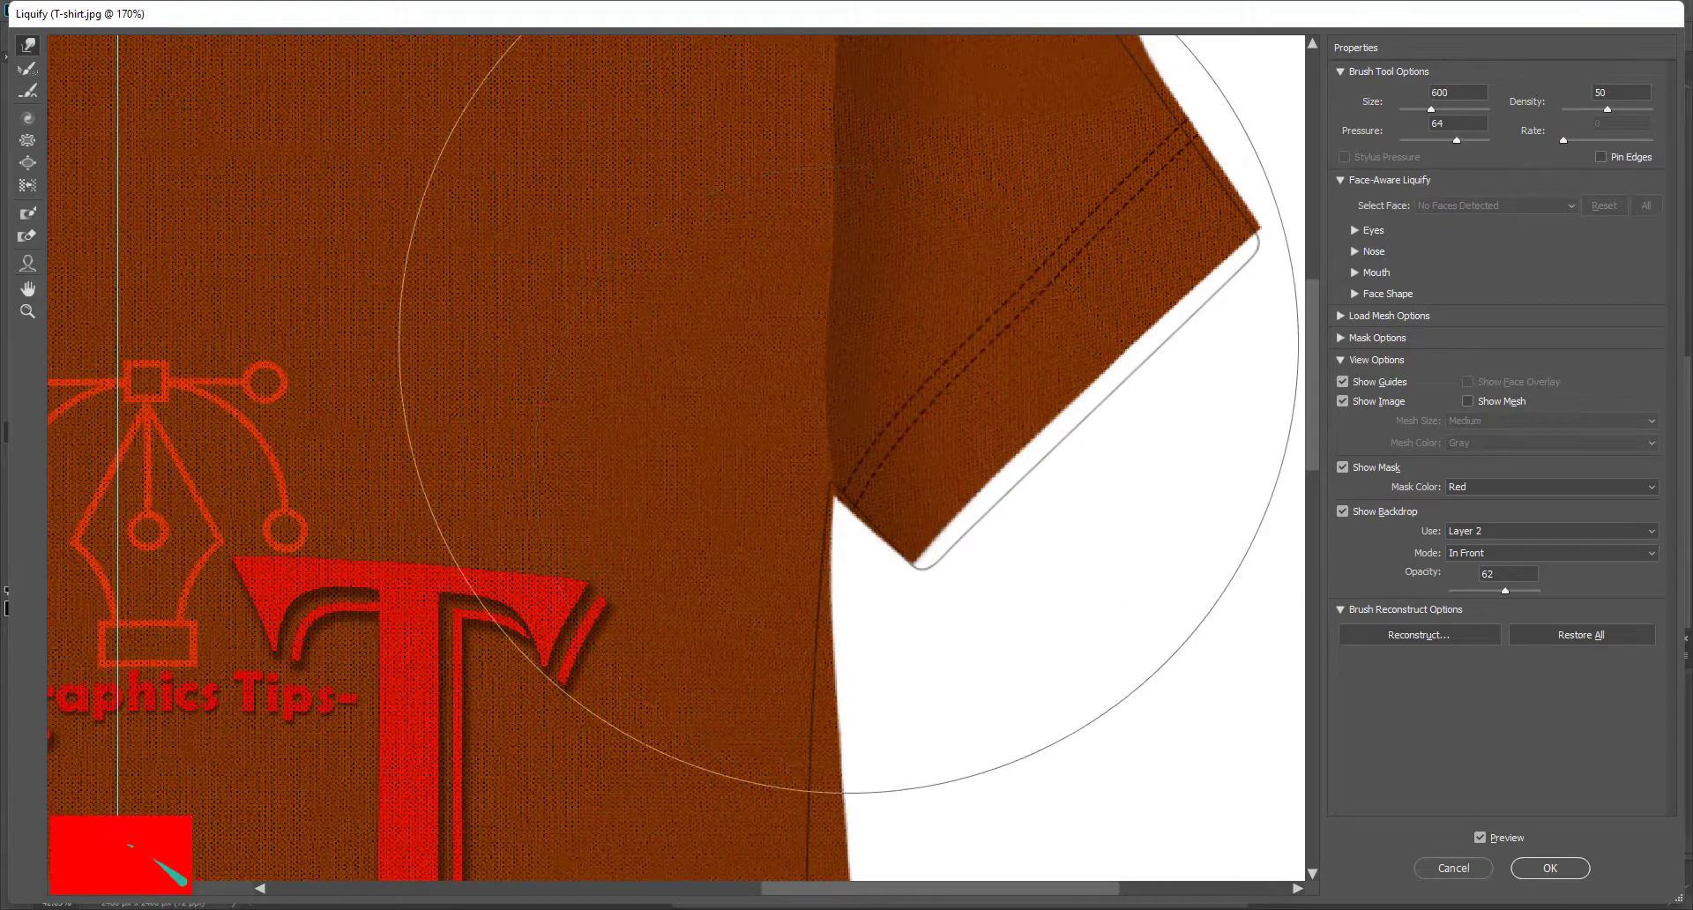
{"action": "key", "text": "bracketleft"}
{"action": "key", "text": "bracketleft"}
{"action": "key", "text": "bracketleft"}
{"action": "scroll", "coordinate": [865, 457], "scroll_direction": "up", "scroll_amount": 5}
{"action": "scroll", "coordinate": [838, 477], "scroll_direction": "up", "scroll_amount": 4}
{"action": "scroll", "coordinate": [837, 476], "scroll_direction": "right", "scroll_amount": 4}
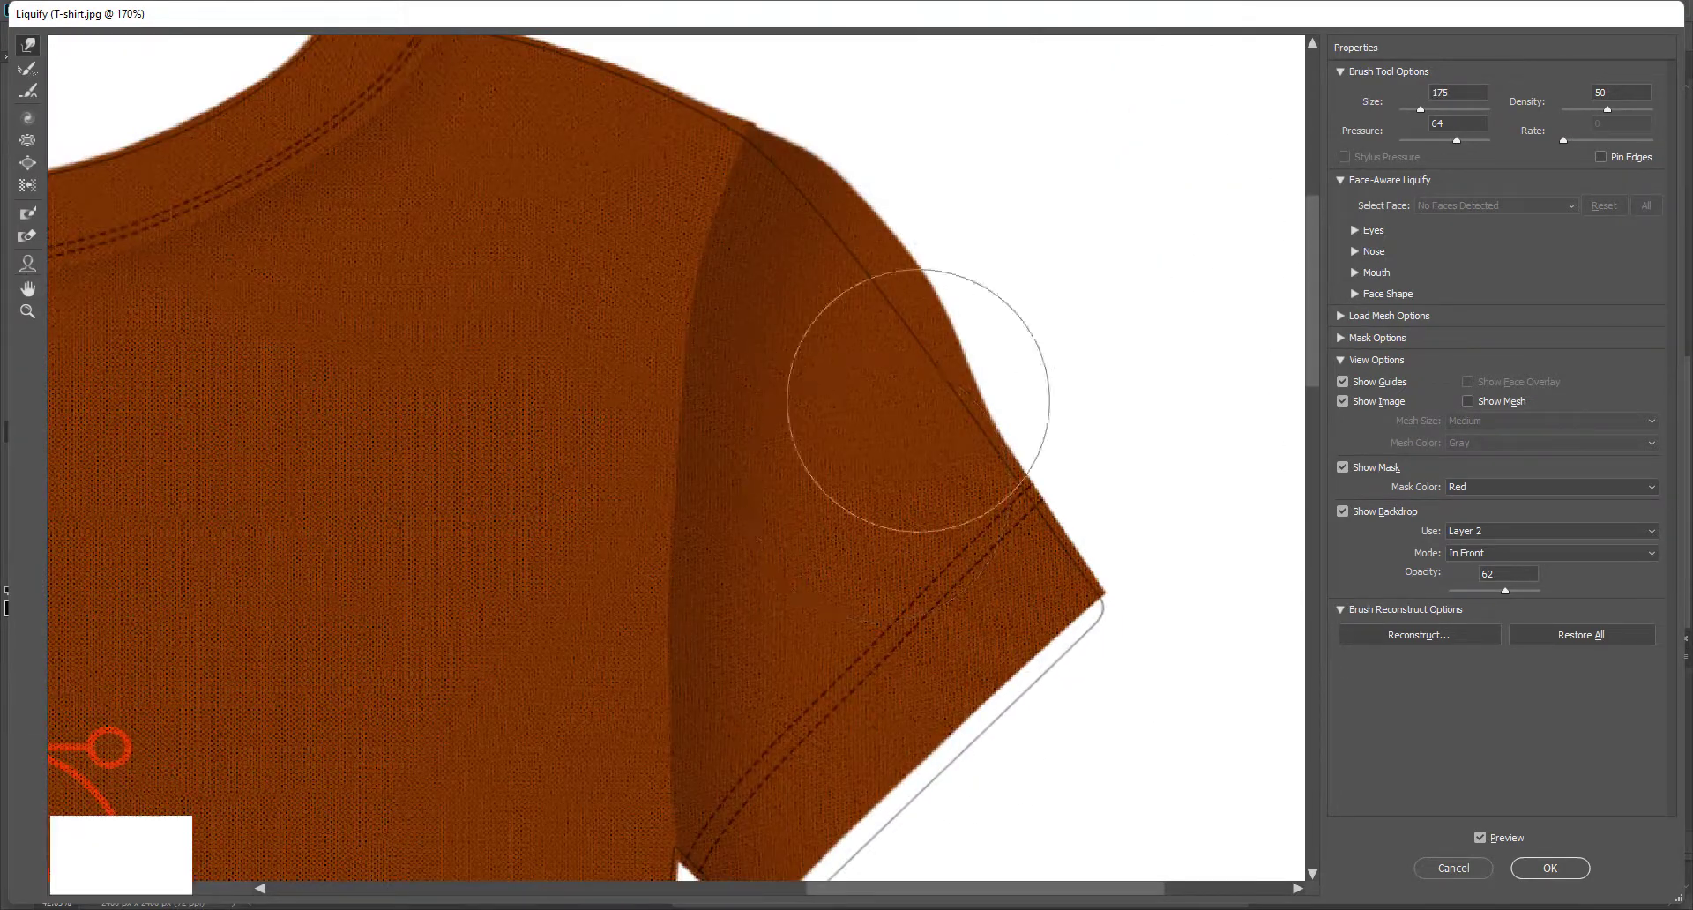
{"action": "key", "text": "bracketright"}
Step: Push the sleeve hem's lower and outer edges out to the Layer 2 outline
{"action": "key", "text": "bracketright"}
{"action": "mouse_move", "coordinate": [946, 227]}
{"action": "left_mouse_down"}
{"action": "mouse_move", "coordinate": [917, 114]}
{"action": "mouse_move", "coordinate": [862, 94]}
{"action": "mouse_move", "coordinate": [967, 321]}
{"action": "left_mouse_up"}
{"action": "scroll", "coordinate": [868, 387], "scroll_direction": "down", "scroll_amount": 3}
{"action": "scroll", "coordinate": [868, 387], "scroll_direction": "right", "scroll_amount": 2}
{"action": "key", "text": "bracketright"}
{"action": "key", "text": "bracketright"}
{"action": "key", "text": "bracketright"}
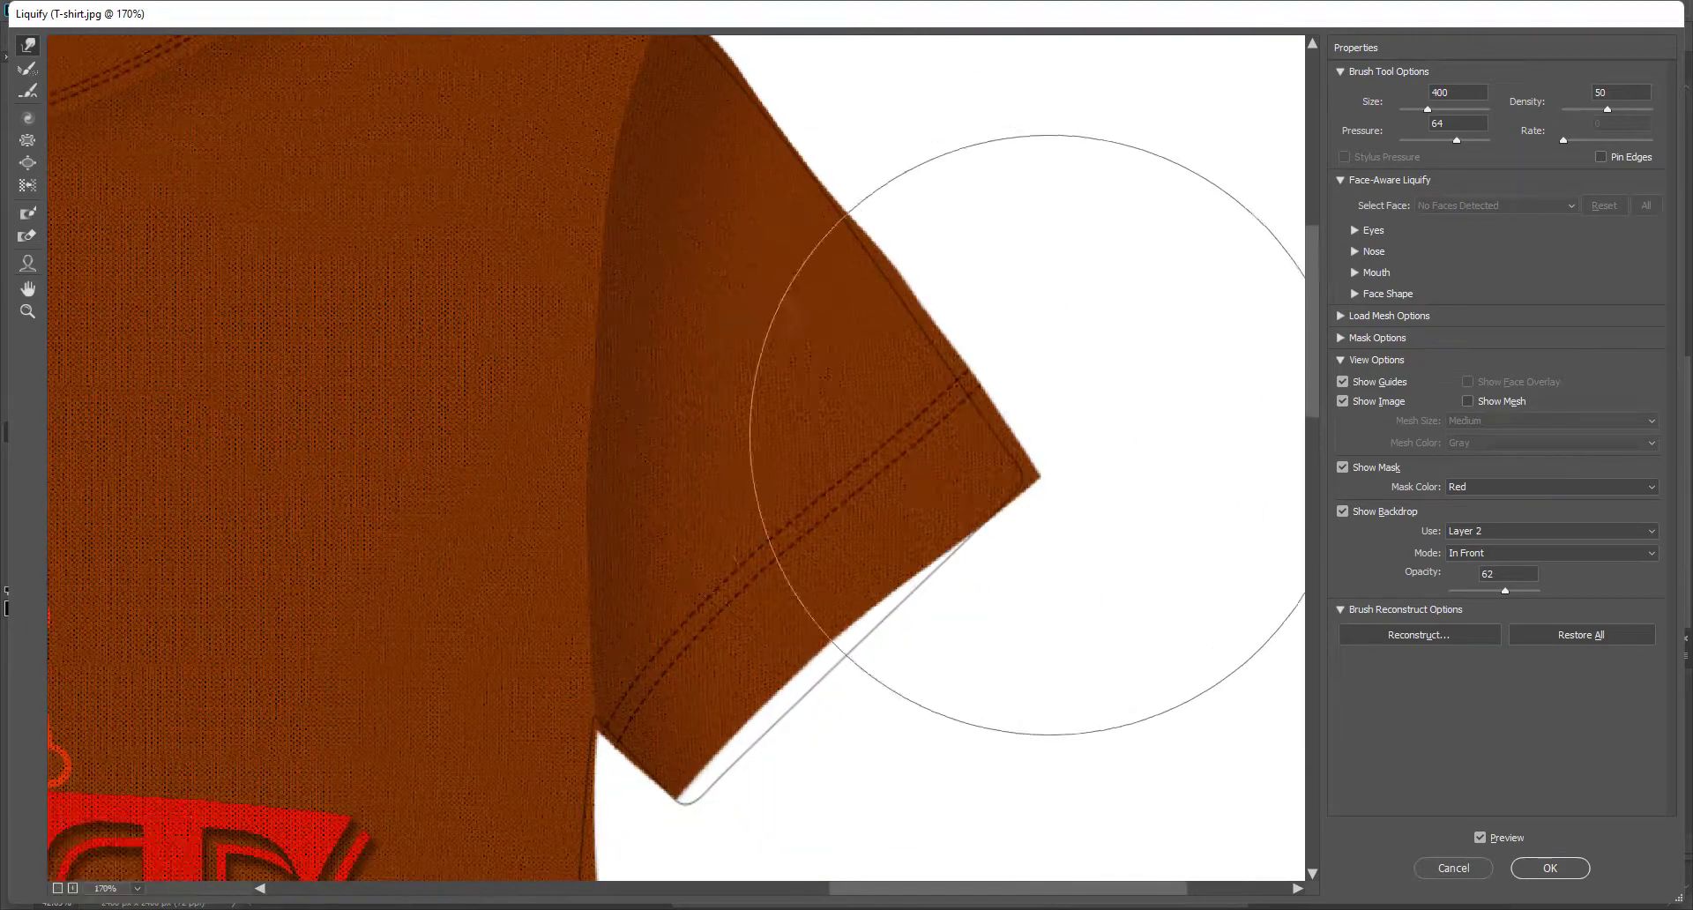
{"action": "scroll", "coordinate": [888, 529], "scroll_direction": "down", "scroll_amount": 2}
{"action": "scroll", "coordinate": [887, 529], "scroll_direction": "left", "scroll_amount": 2}
{"action": "key", "text": "bracketleft"}
{"action": "key", "text": "bracketleft"}
{"action": "key", "text": "bracketleft"}
{"action": "left_click_drag", "start_coordinate": [946, 529], "coordinate": [889, 567]}
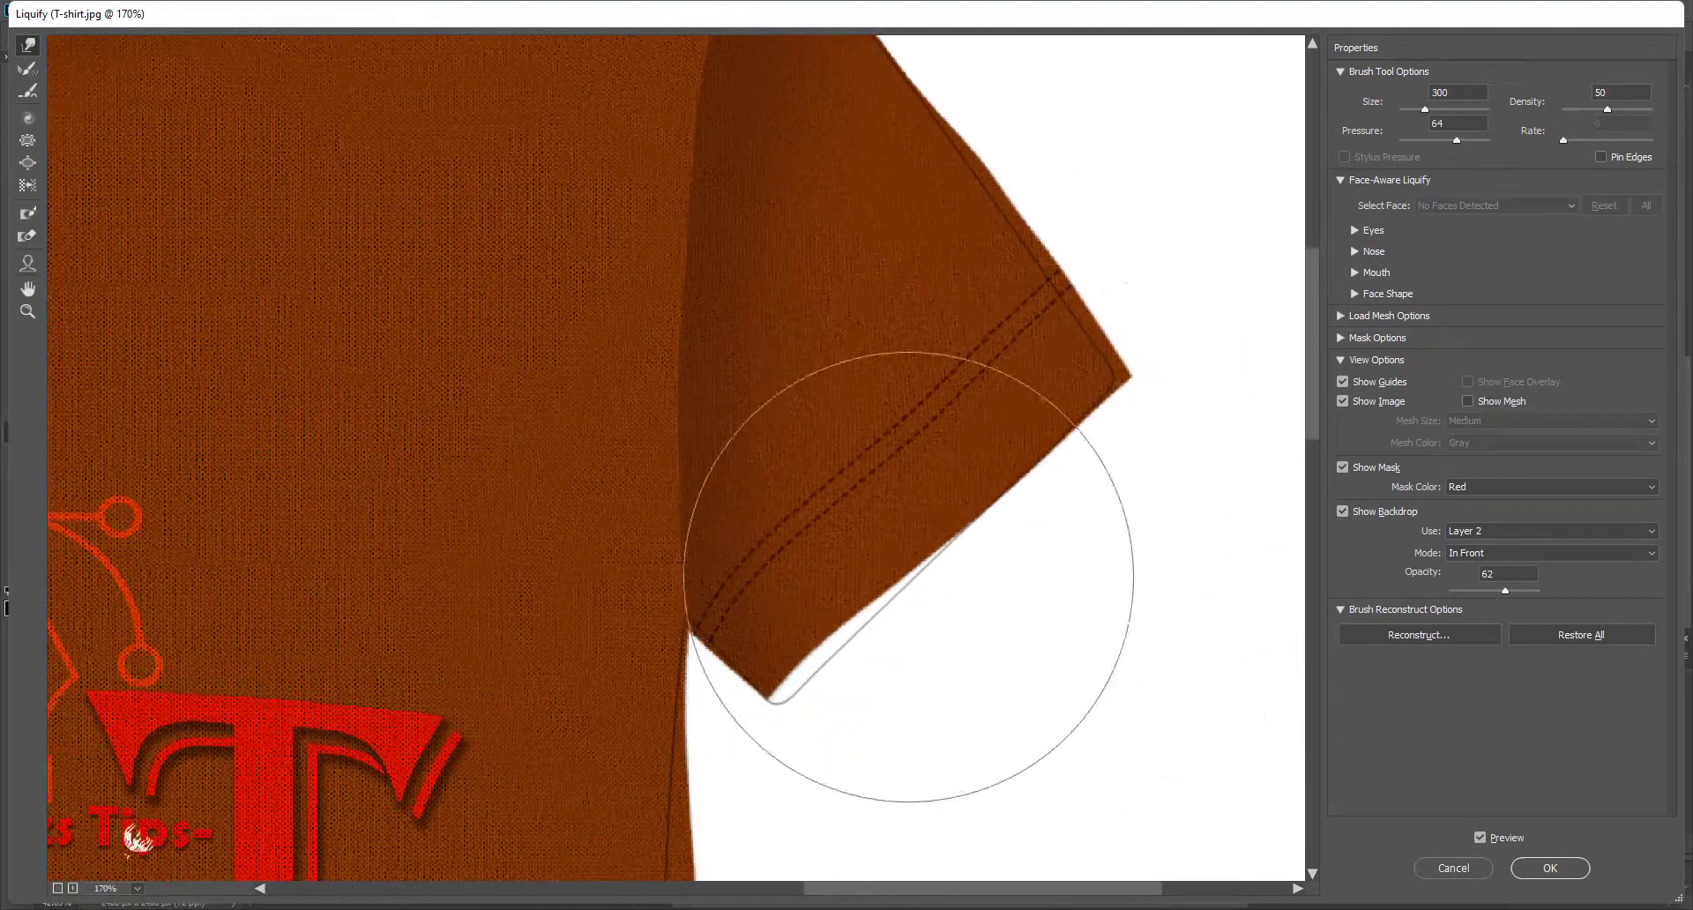
{"action": "key", "text": "bracketleft"}
{"action": "key", "text": "bracketleft"}
{"action": "key", "text": "bracketleft"}
{"action": "key", "text": "bracketleft"}
{"action": "key", "text": "bracketleft"}
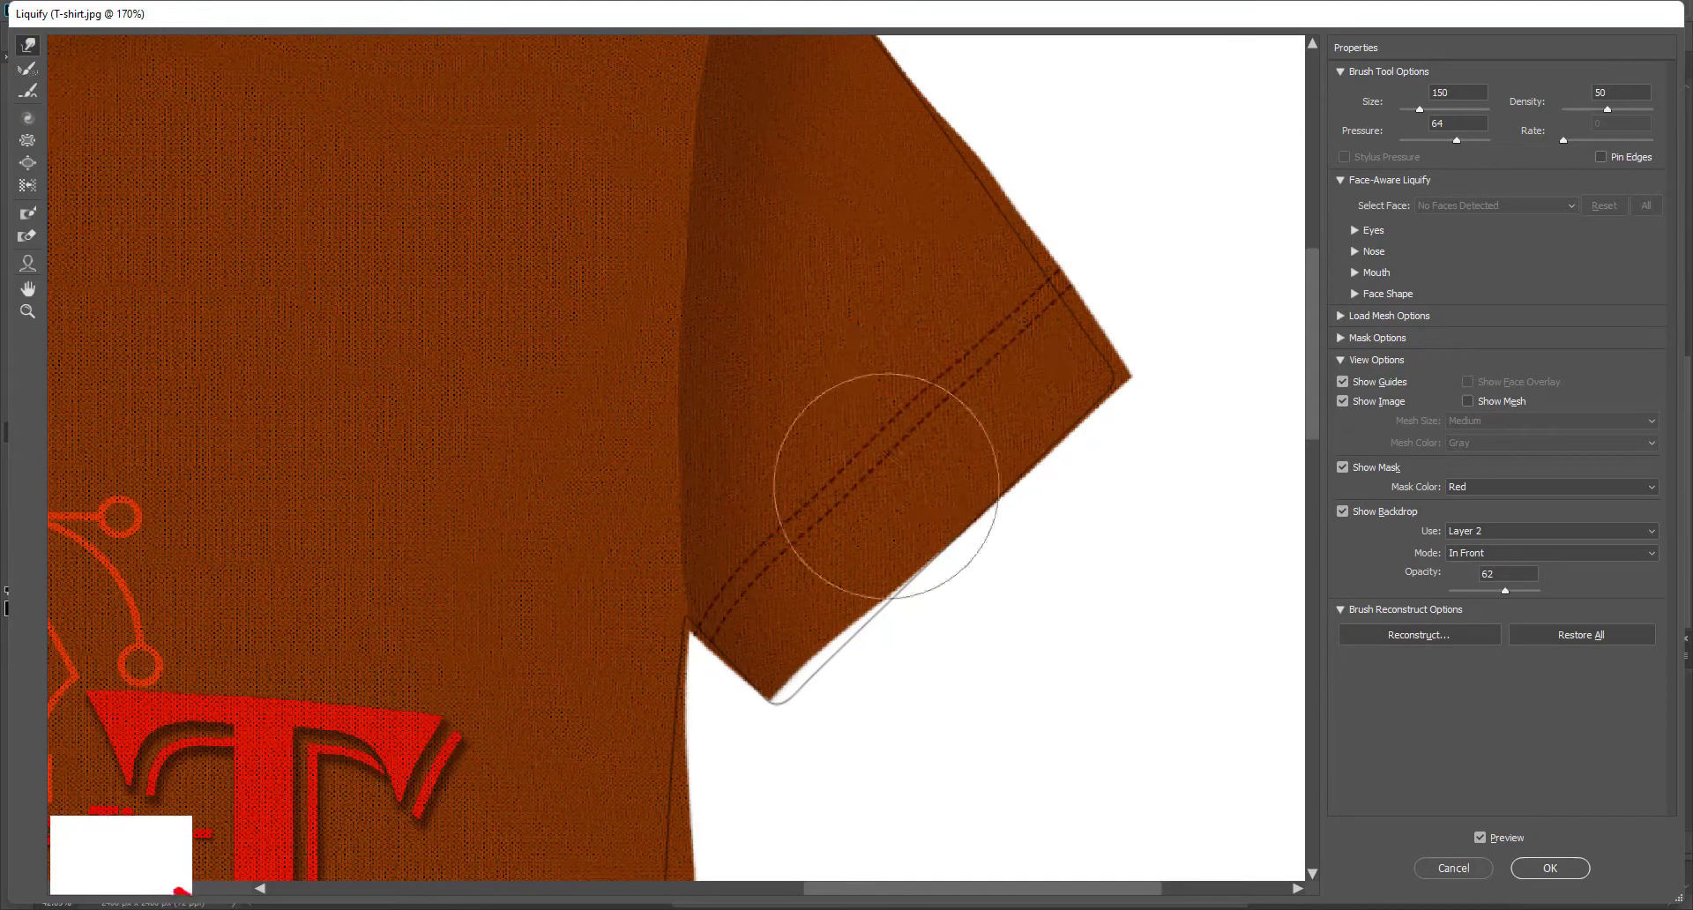
{"action": "mouse_move", "coordinate": [813, 527]}
{"action": "left_mouse_down"}
{"action": "mouse_move", "coordinate": [862, 637]}
{"action": "mouse_move", "coordinate": [791, 541]}
{"action": "left_mouse_up"}
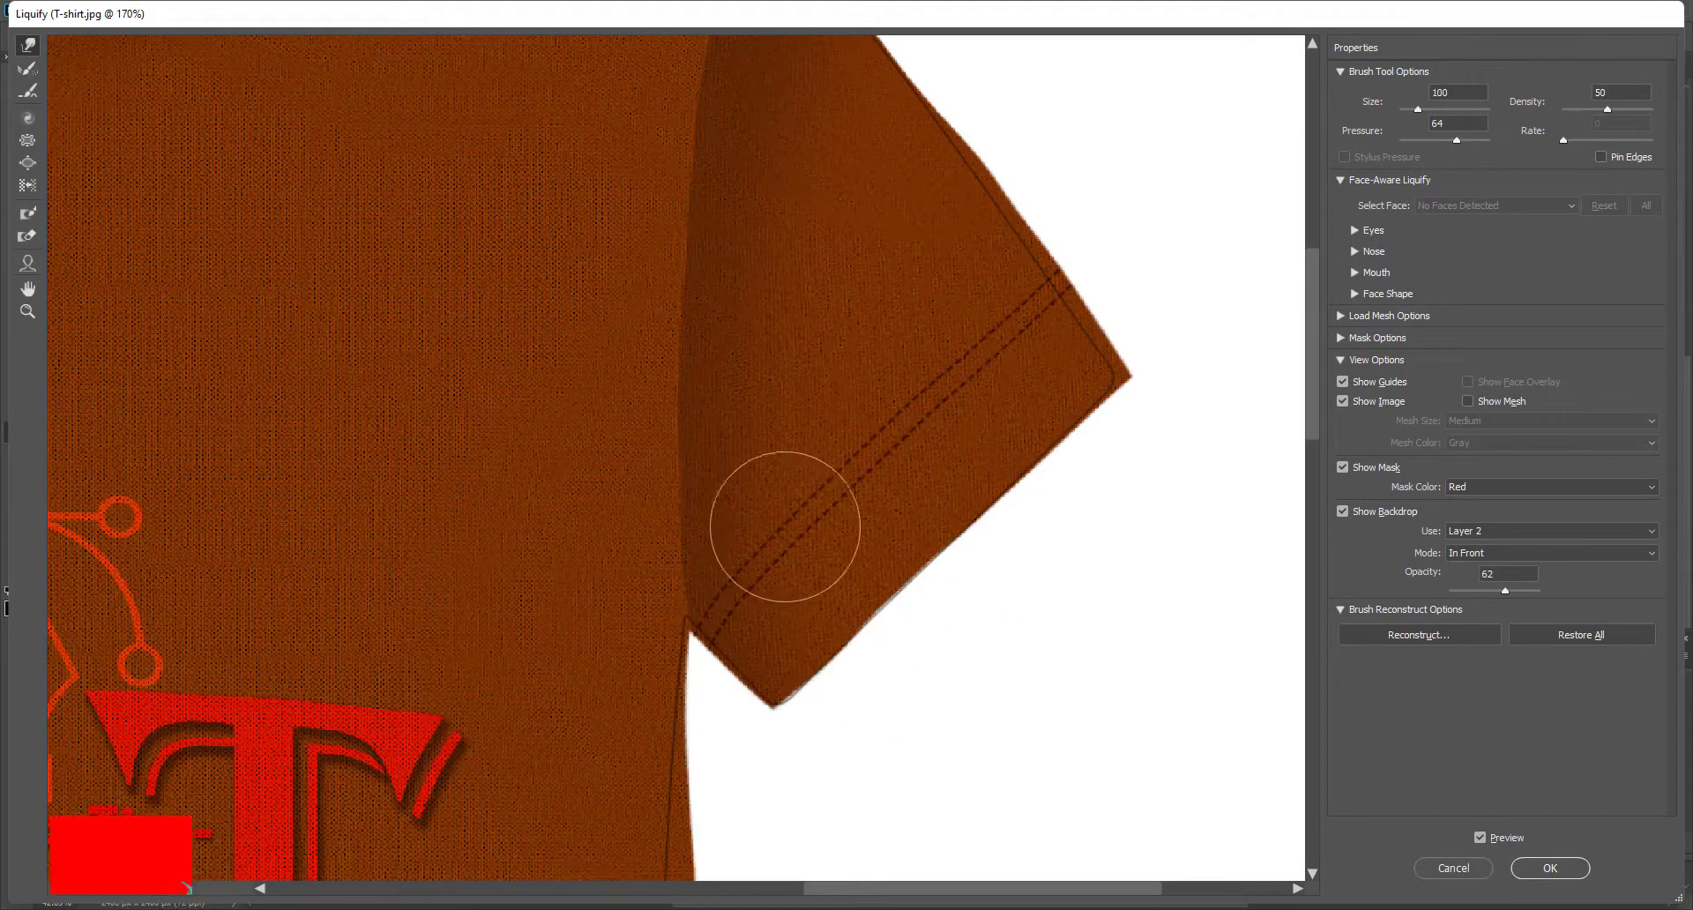
Step: Move down the shirt's right side with a 200 brush, then zoom out to the whole shirt
{"action": "scroll", "coordinate": [759, 661], "scroll_direction": "down", "scroll_amount": 2}
{"action": "key", "text": "bracketright"}
{"action": "key", "text": "bracketright"}
{"action": "key", "text": "bracketright"}
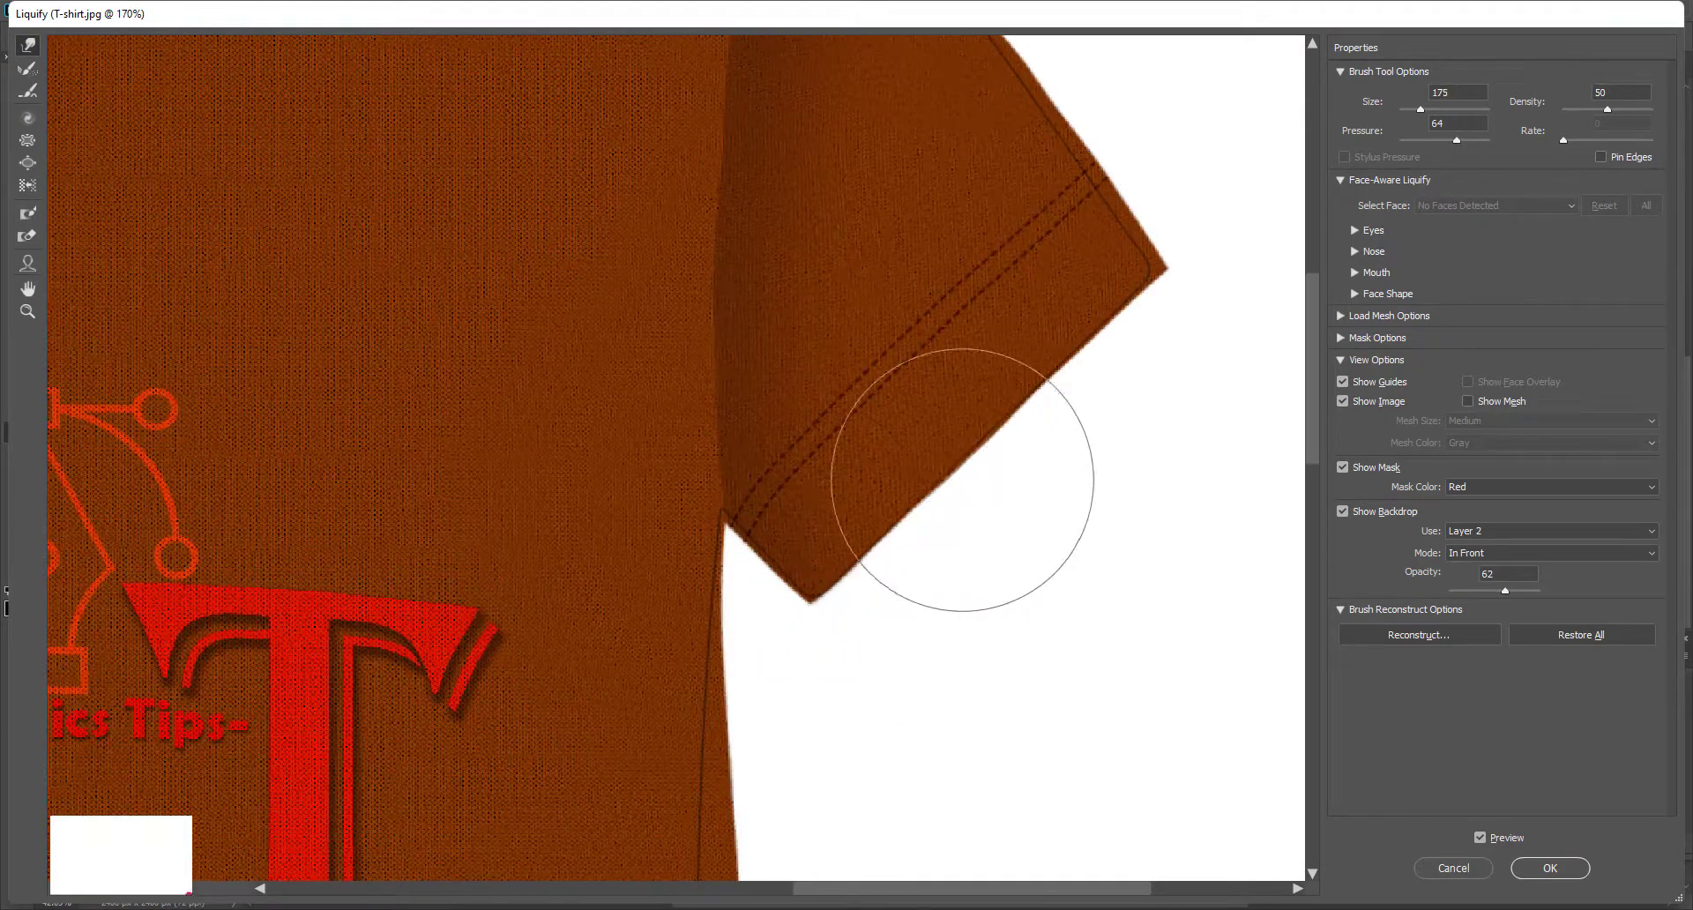
{"action": "scroll", "coordinate": [836, 463], "scroll_direction": "down", "scroll_amount": 2}
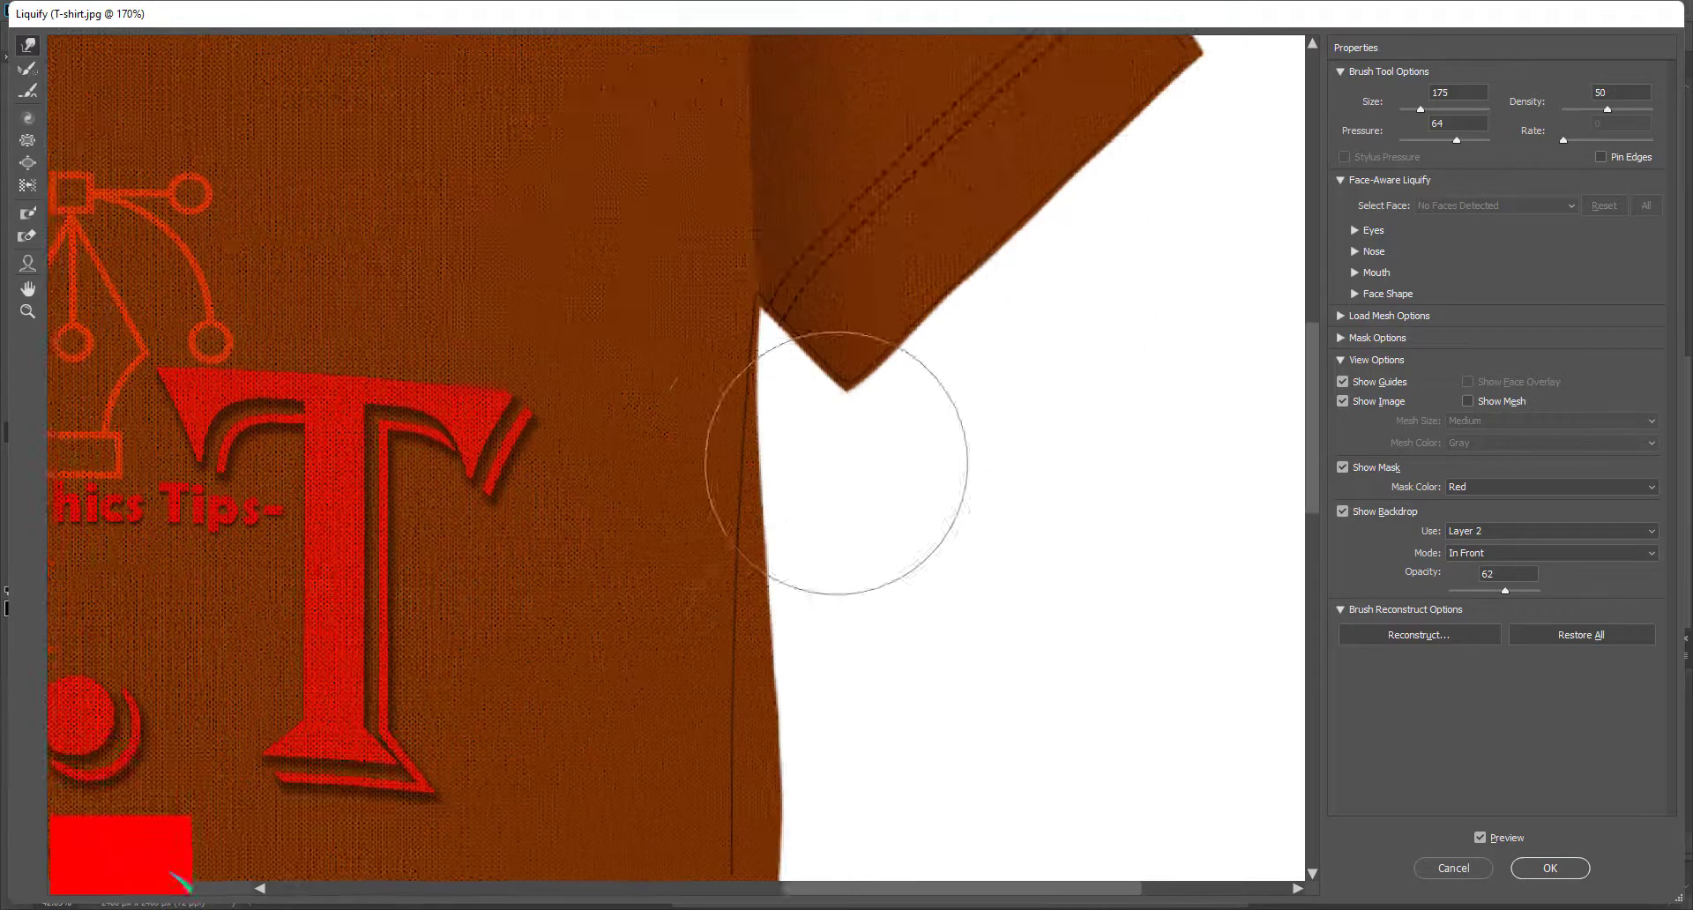
{"action": "scroll", "coordinate": [836, 463], "scroll_direction": "down", "scroll_amount": 2}
{"action": "scroll", "coordinate": [806, 393], "scroll_direction": "down", "scroll_amount": 2}
{"action": "key", "text": "bracketright"}
{"action": "key", "text": "bracketright"}
{"action": "key", "text": "bracketright"}
{"action": "key", "text": "bracketright"}
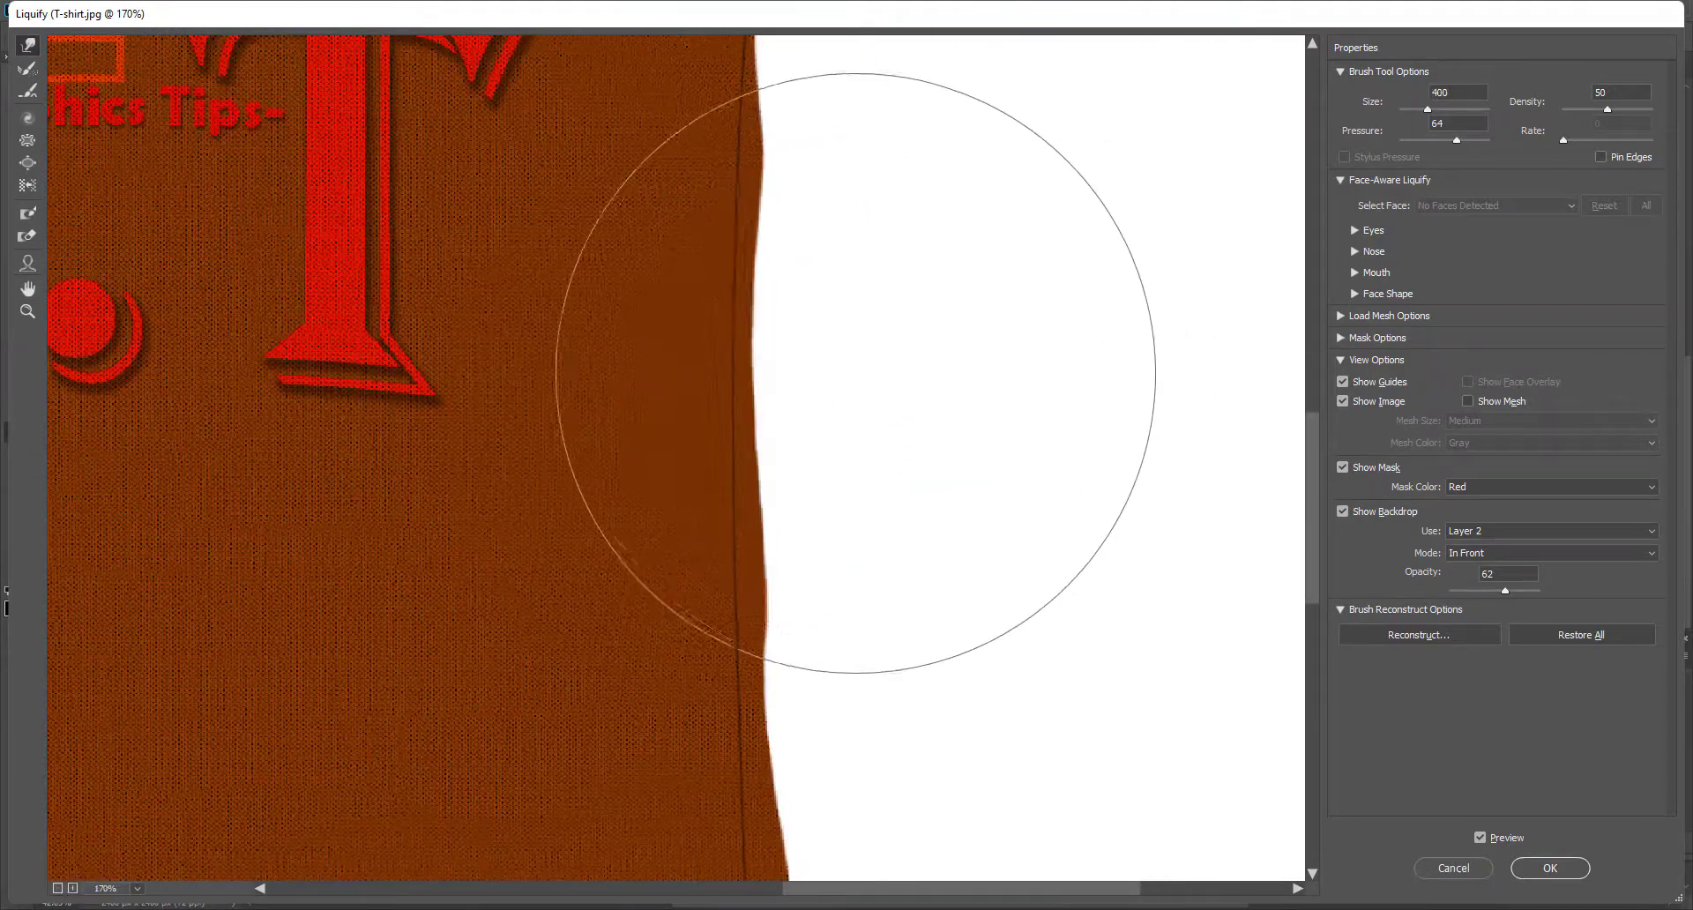
{"action": "scroll", "coordinate": [882, 494], "scroll_direction": "up", "scroll_amount": 2}
{"action": "key", "text": "bracketleft"}
{"action": "key", "text": "bracketleft"}
{"action": "key", "text": "bracketleft"}
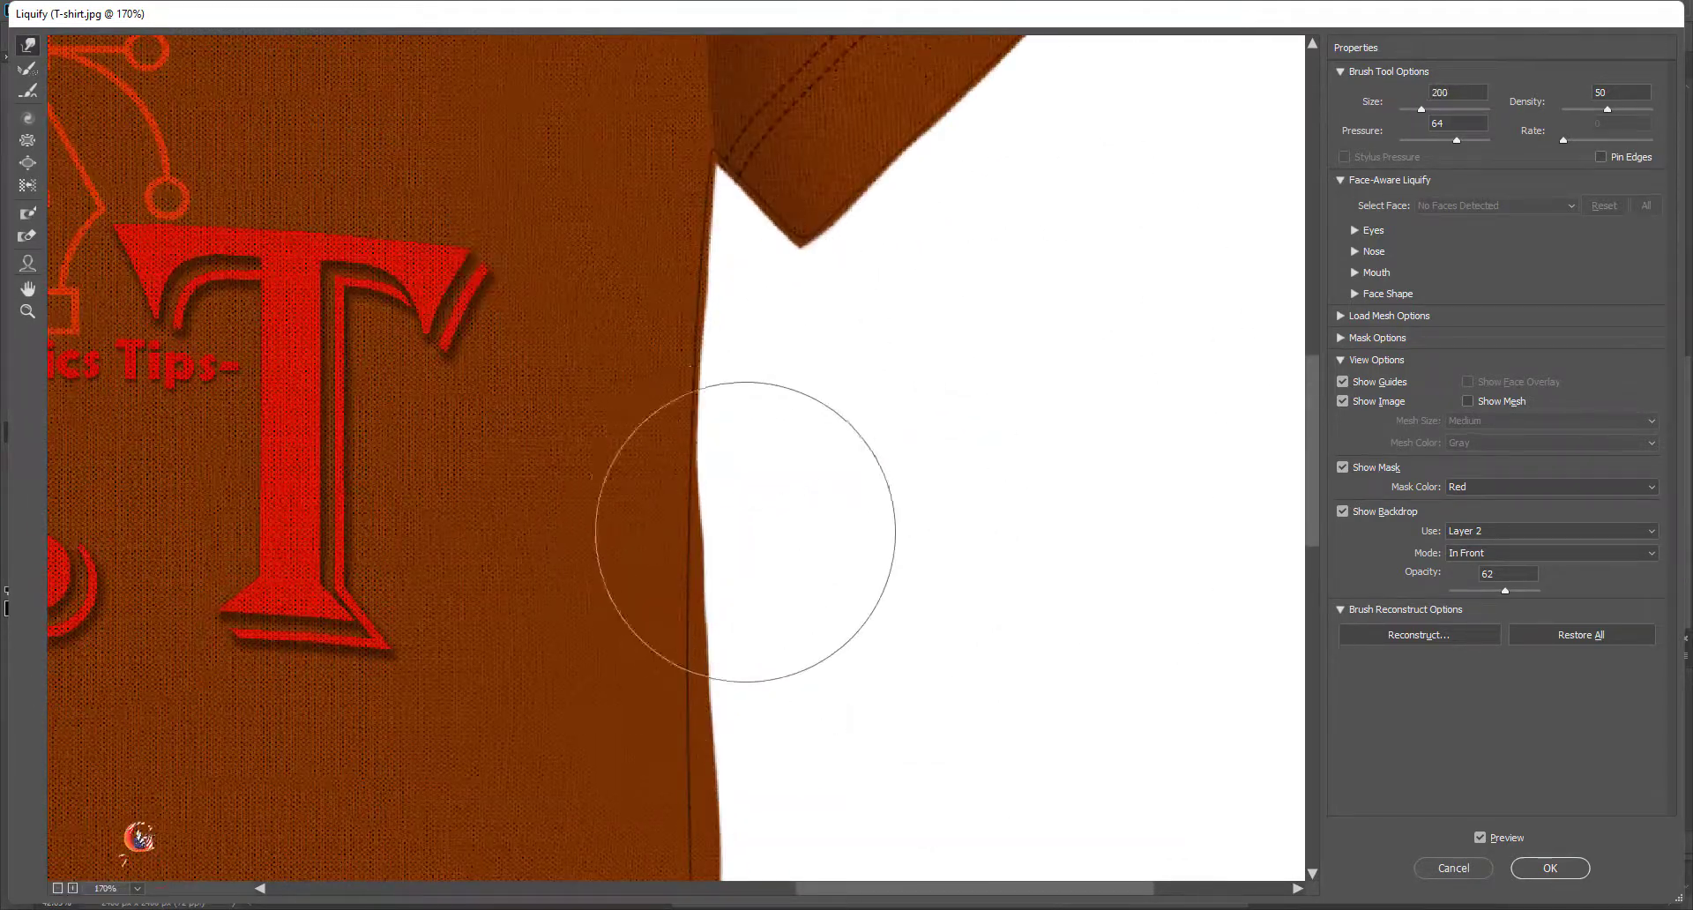
{"action": "scroll", "coordinate": [741, 352], "scroll_direction": "down", "scroll_amount": 3}
{"action": "scroll", "coordinate": [737, 322], "scroll_direction": "down", "scroll_amount": 2}
{"action": "scroll", "coordinate": [794, 340], "scroll_direction": "down", "scroll_amount": 1}
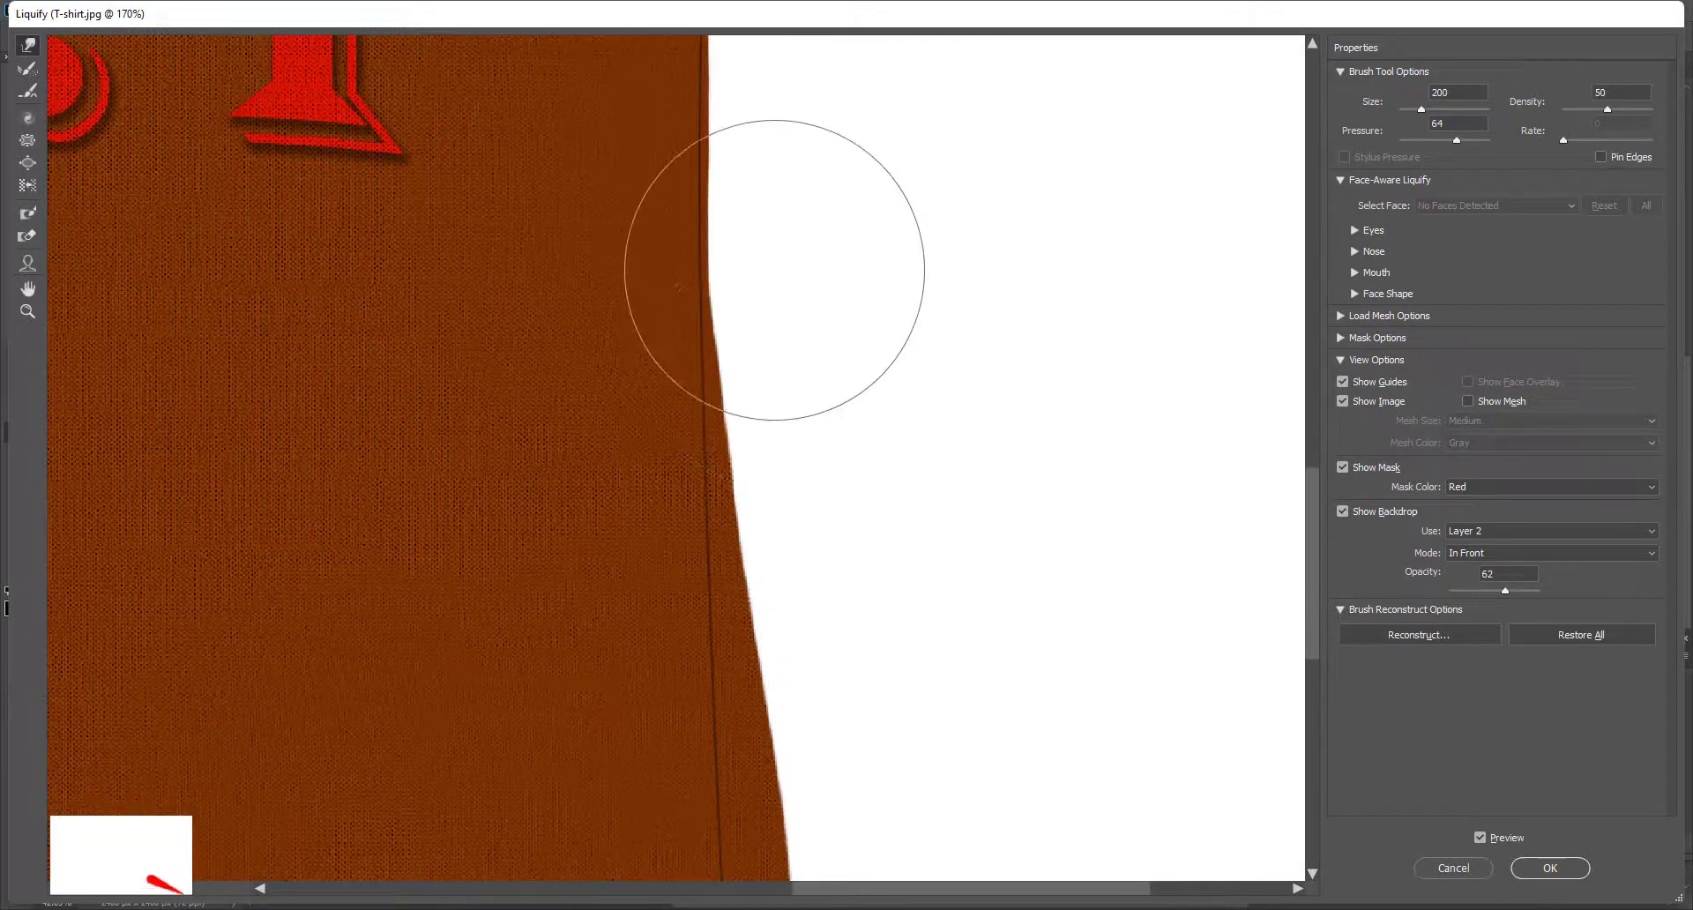
{"action": "scroll", "coordinate": [774, 308], "scroll_direction": "down", "scroll_amount": 1}
{"action": "key", "text": "ctrl+minus"}
{"action": "key", "text": "ctrl+minus"}
Step: With a 600 warp brush, push the shirt's lower-right edge and hem inward
{"action": "key", "text": "bracketright"}
{"action": "key", "text": "bracketright"}
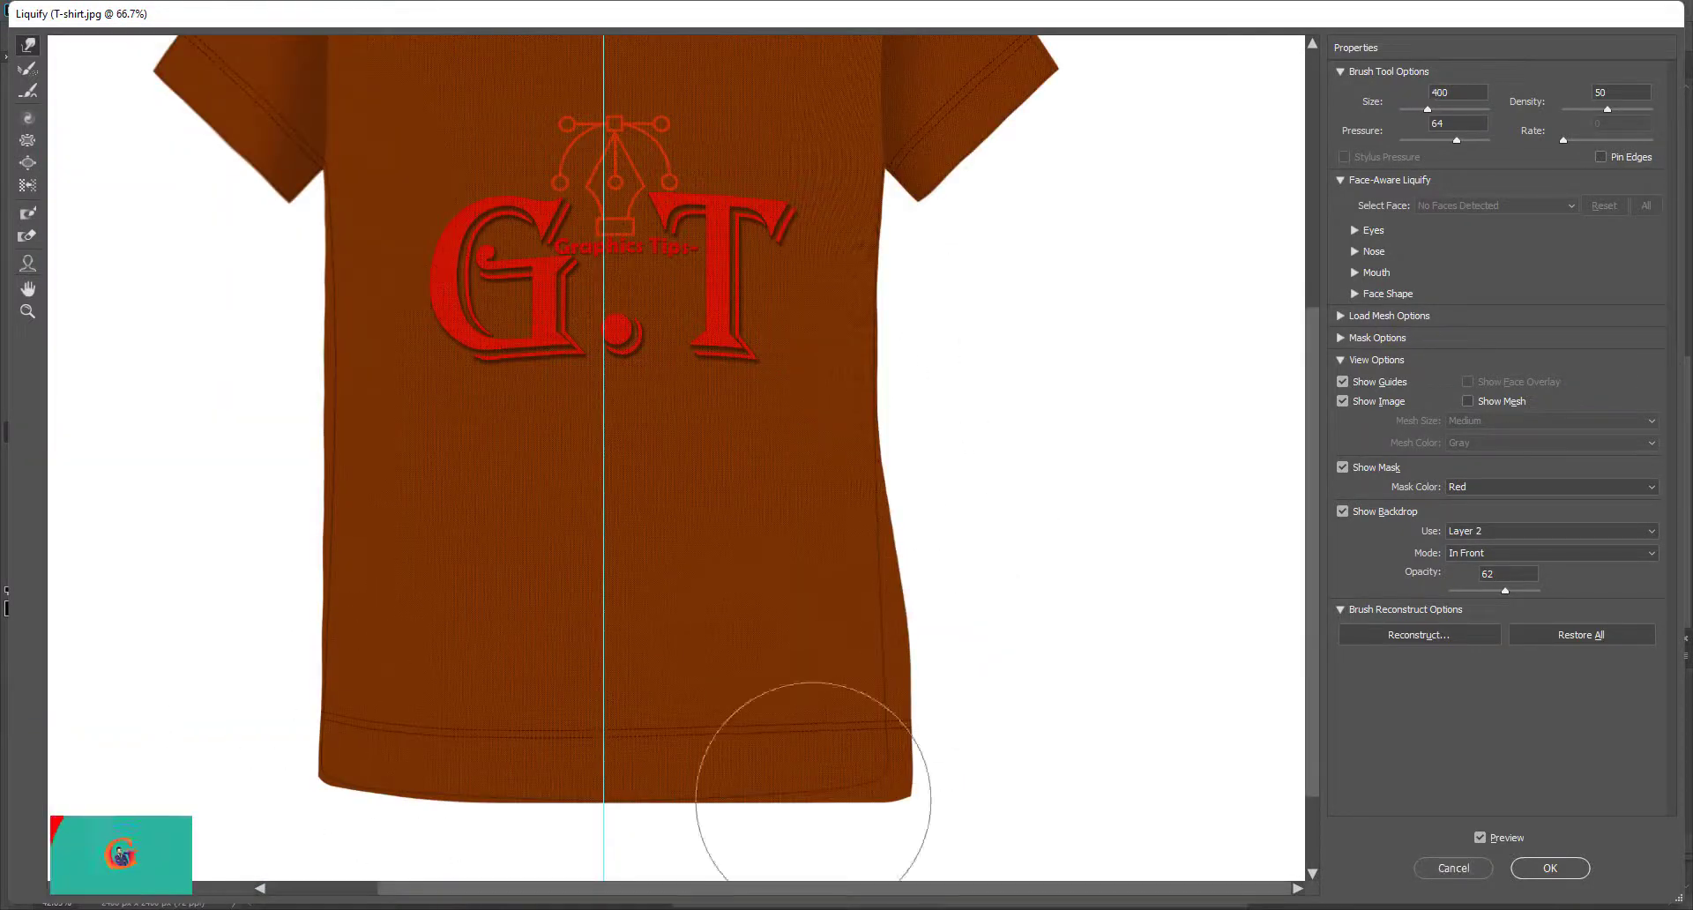
{"action": "key", "text": "bracketright"}
{"action": "key", "text": "bracketright"}
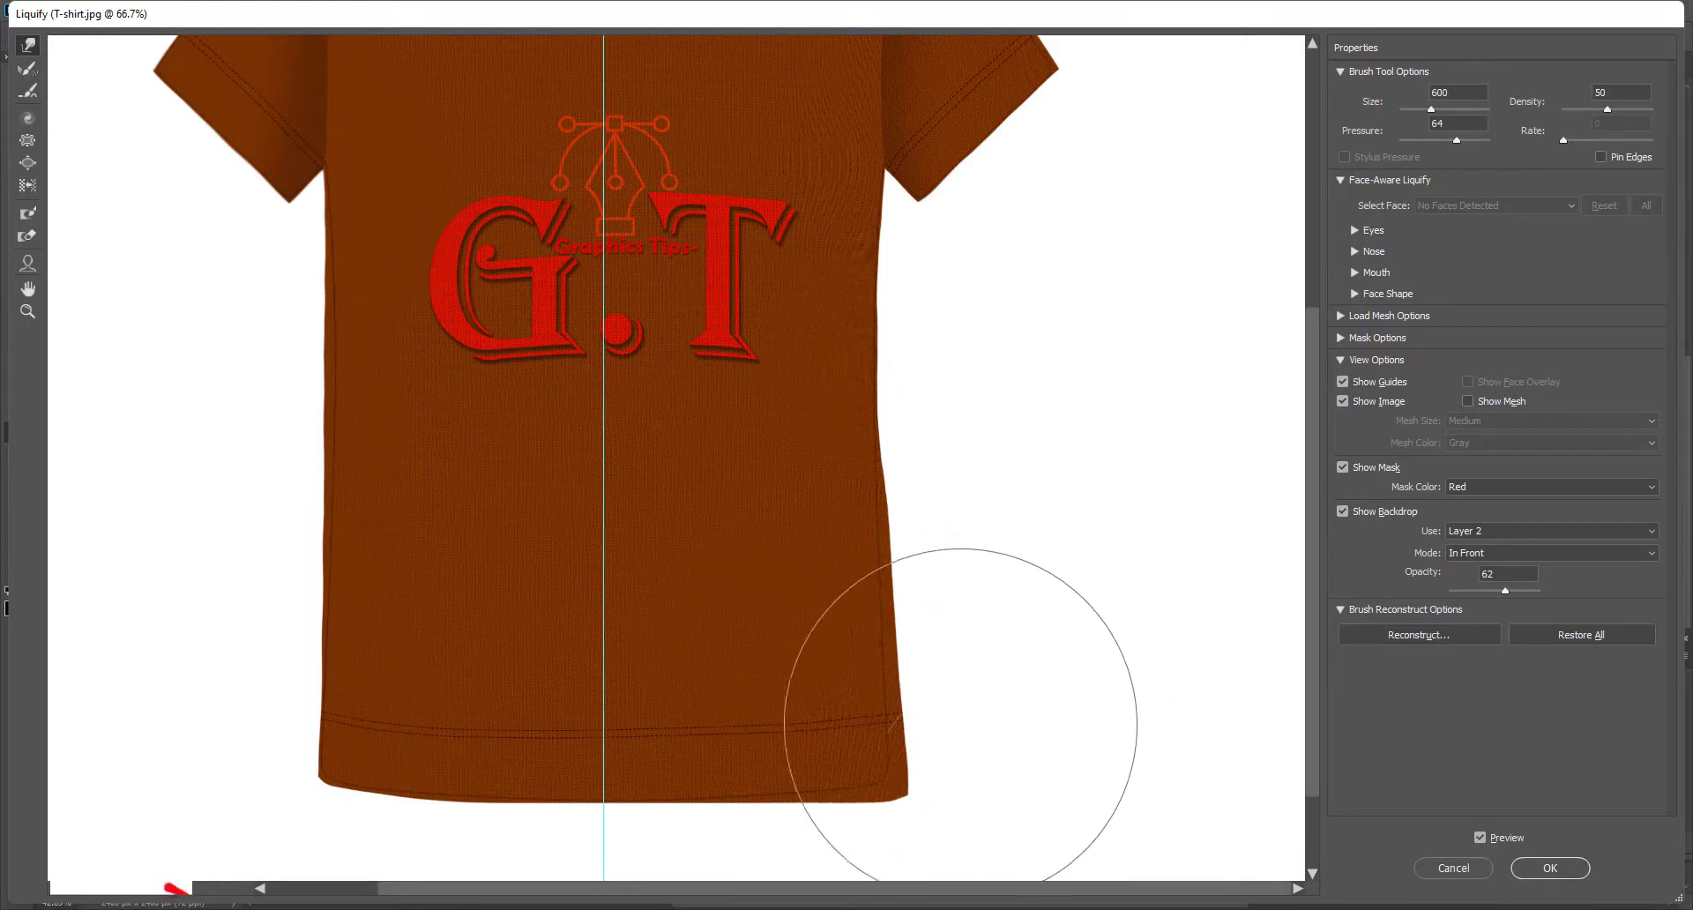
{"action": "left_click_drag", "start_coordinate": [938, 887], "coordinate": [858, 746]}
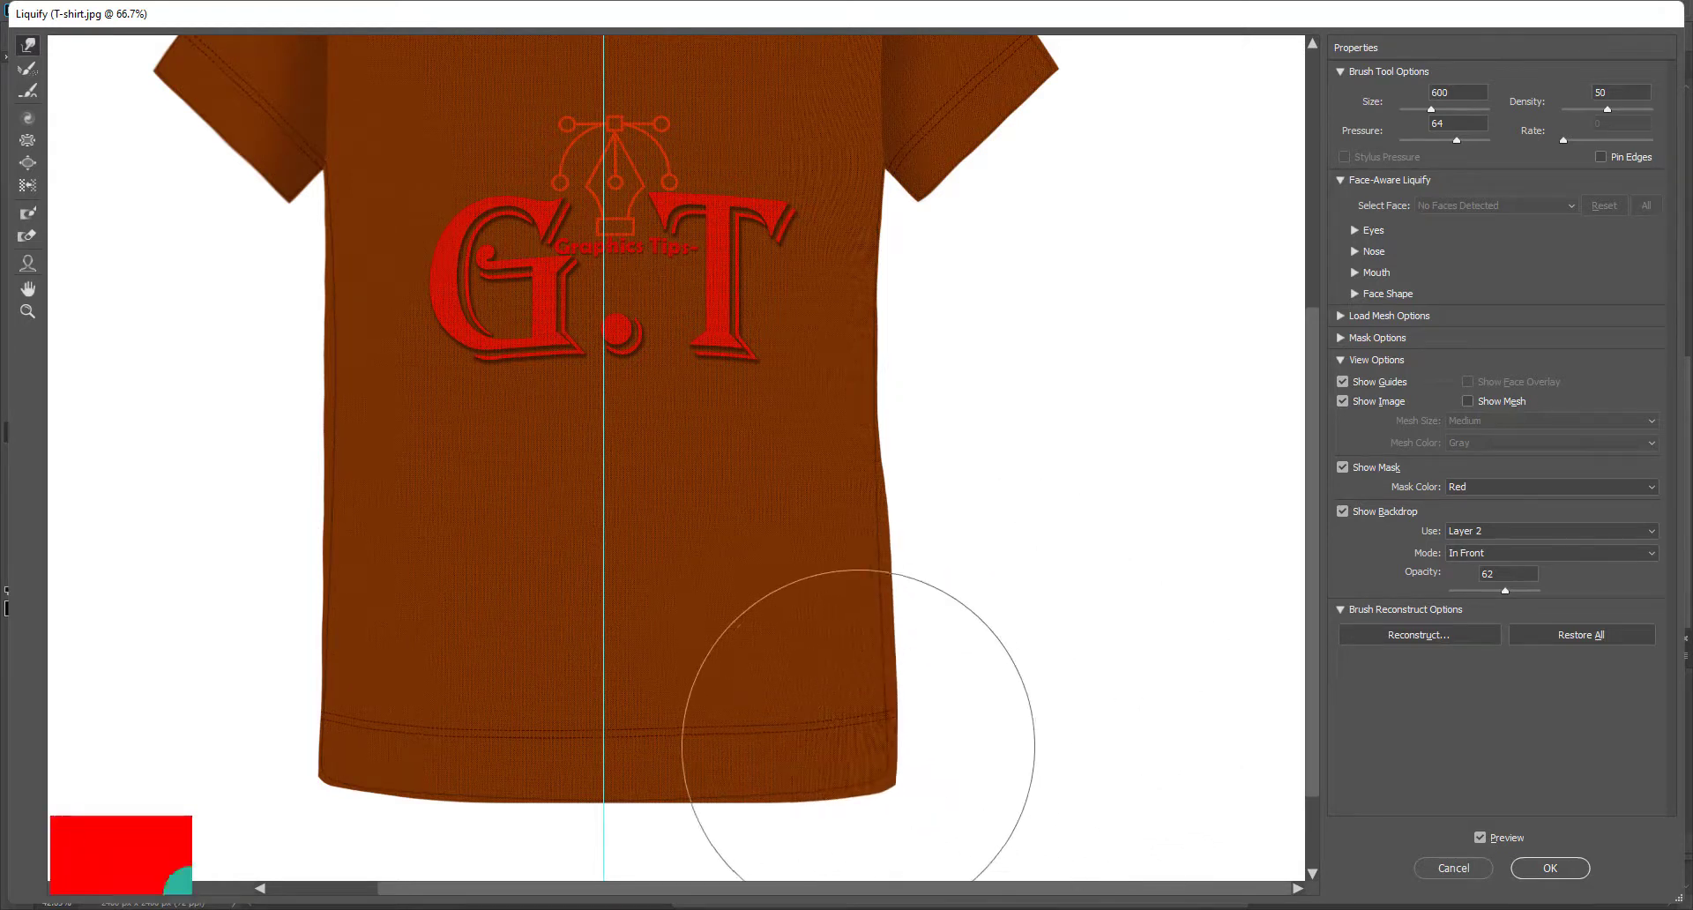
Step: Pan around and zoom to 200% to check the right sleeve, with brush size 200
{"action": "mouse_move", "coordinate": [725, 583]}
{"action": "left_mouse_down"}
{"action": "mouse_move", "coordinate": [740, 721]}
{"action": "mouse_move", "coordinate": [746, 538]}
{"action": "left_mouse_up"}
{"action": "left_click_drag", "start_coordinate": [849, 506], "coordinate": [861, 495]}
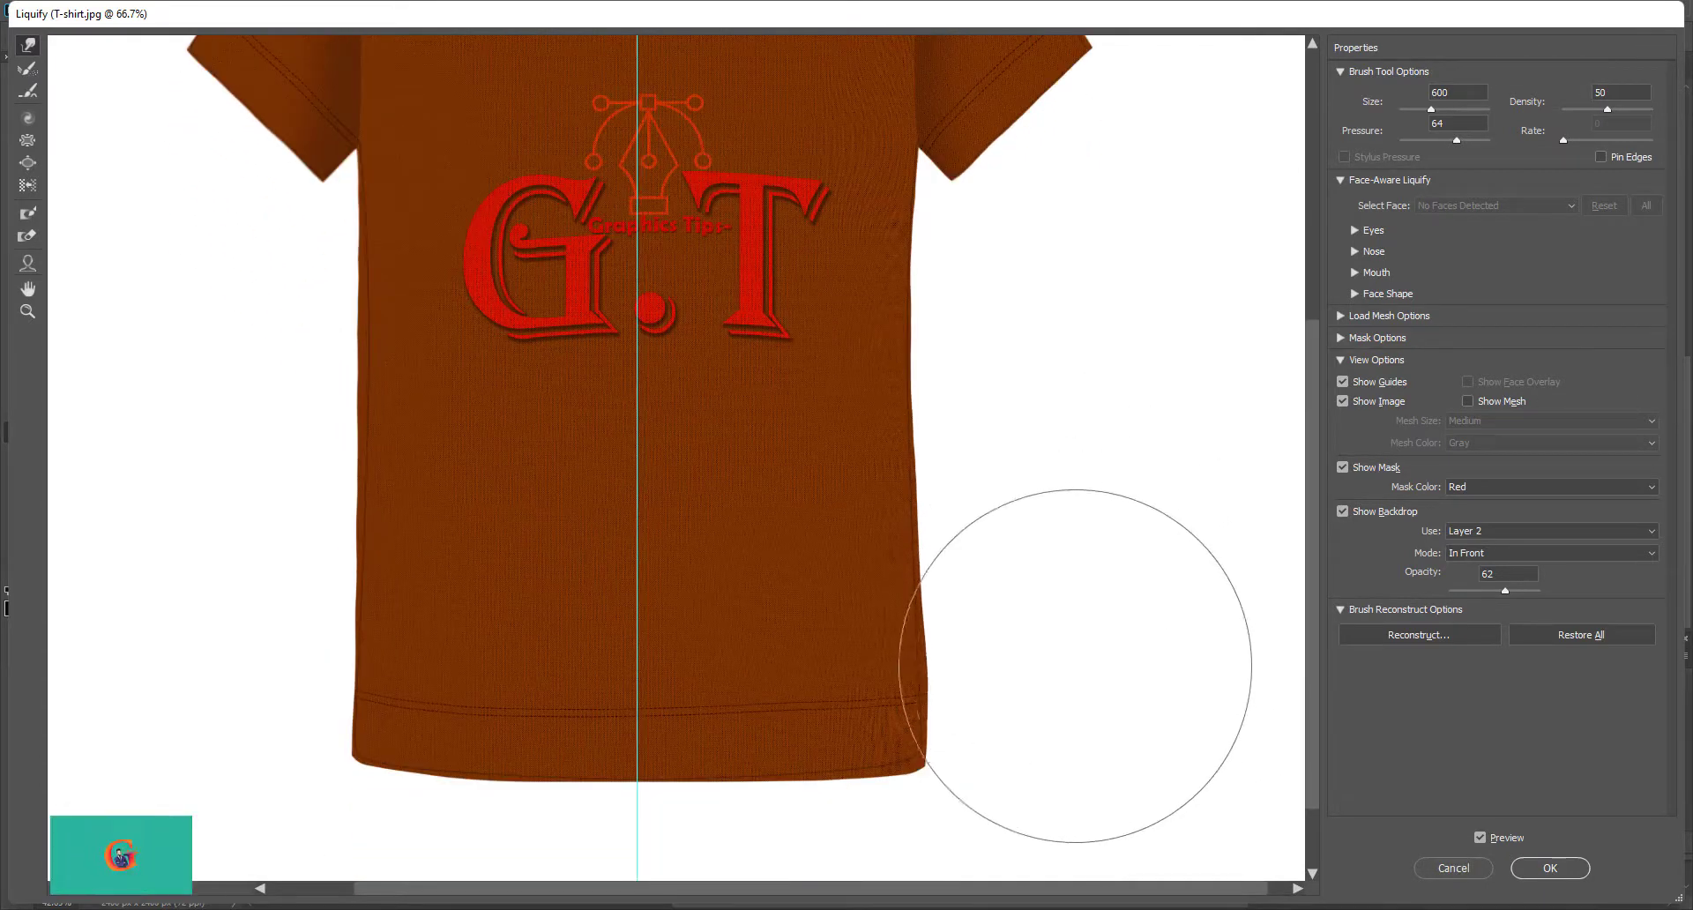
{"action": "left_click_drag", "start_coordinate": [946, 278], "coordinate": [984, 575]}
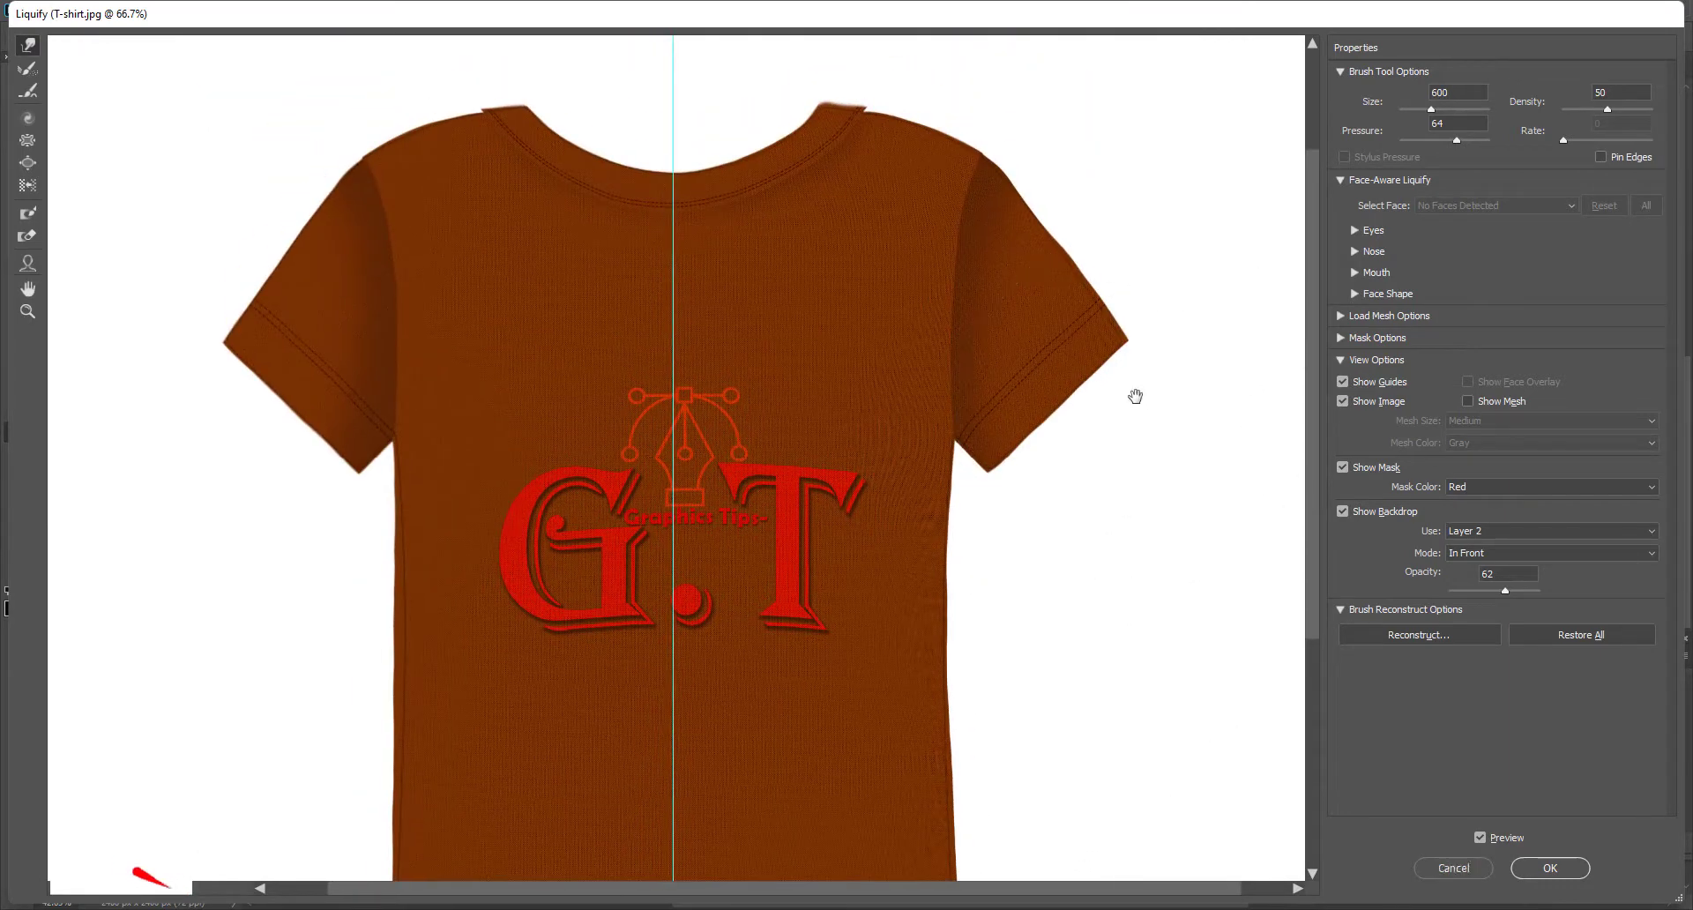
{"action": "key", "text": "ctrl+plus"}
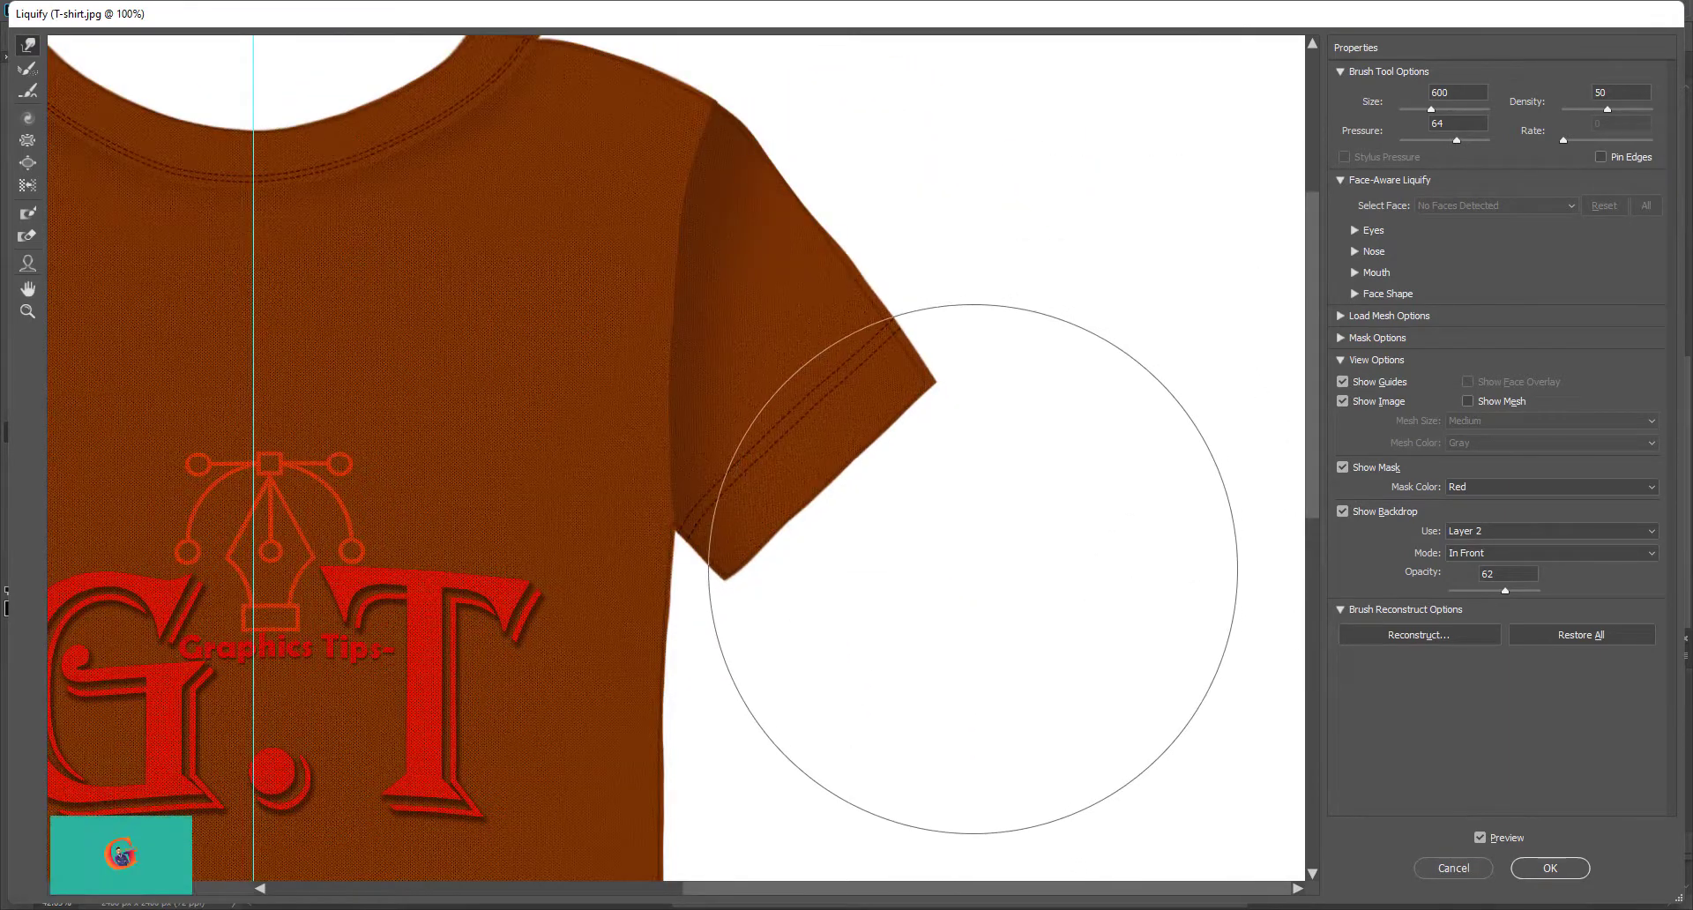
{"action": "mouse_move", "coordinate": [850, 537]}
{"action": "left_mouse_down"}
{"action": "mouse_move", "coordinate": [1180, 591]}
{"action": "mouse_move", "coordinate": [1014, 585]}
{"action": "mouse_move", "coordinate": [1003, 558]}
{"action": "left_mouse_up"}
{"action": "key", "text": "ctrl+plus"}
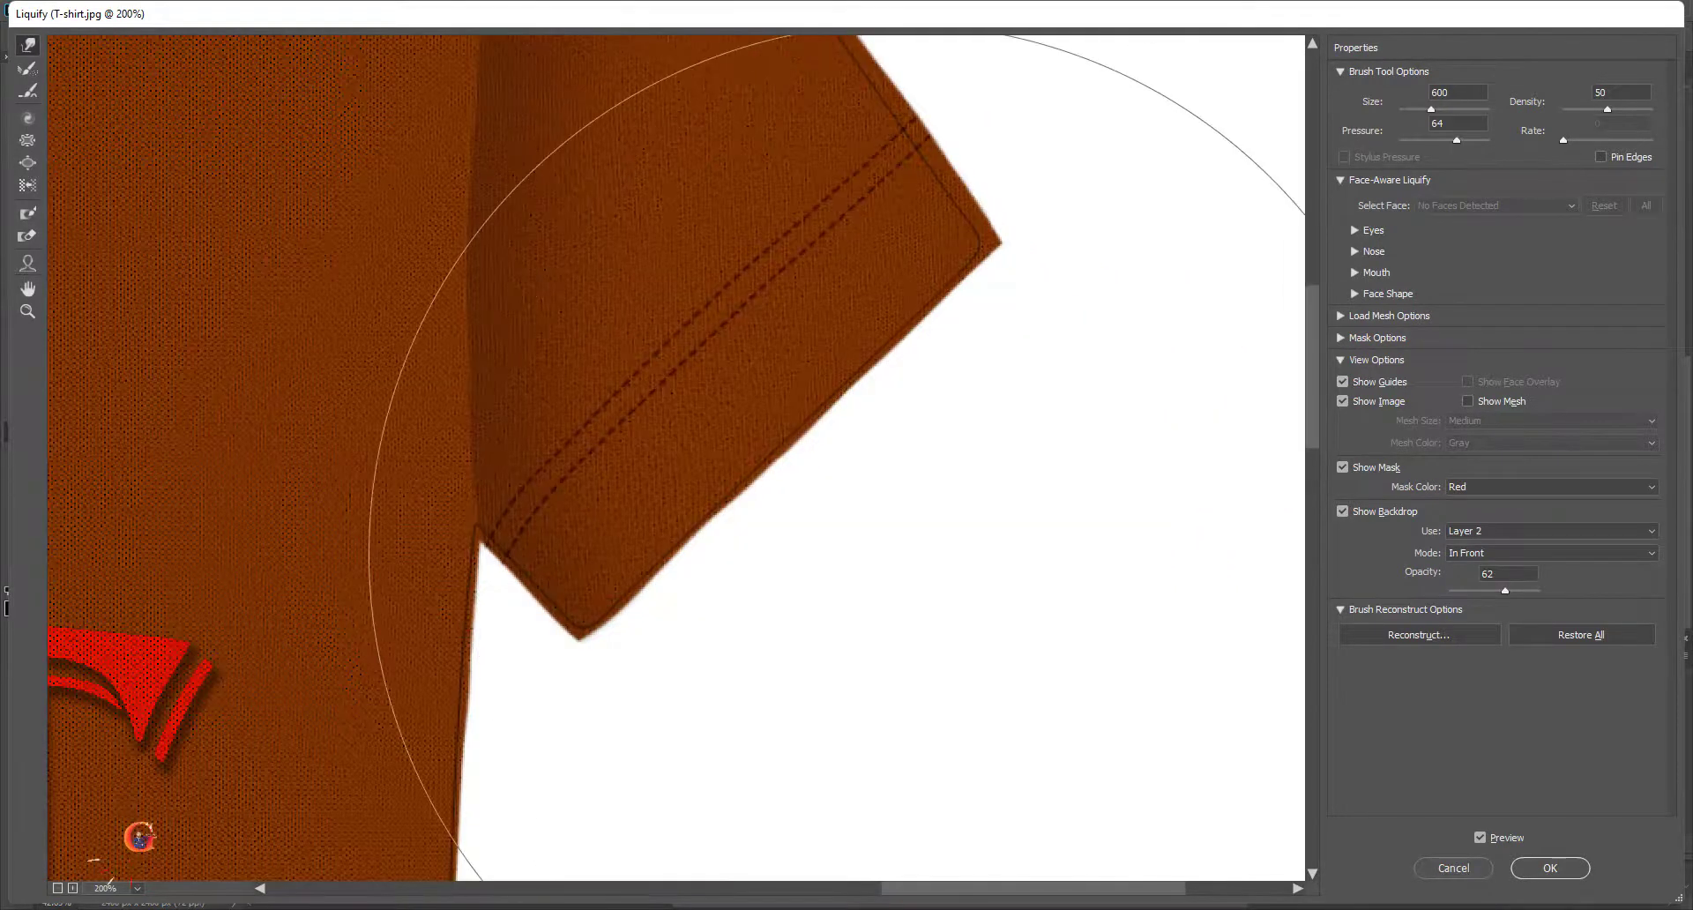
{"action": "key", "text": "bracketleft"}
{"action": "key", "text": "bracketleft"}
{"action": "key", "text": "bracketleft"}
{"action": "key", "text": "bracketleft"}
{"action": "key", "text": "bracketleft"}
{"action": "key", "text": "bracketleft"}
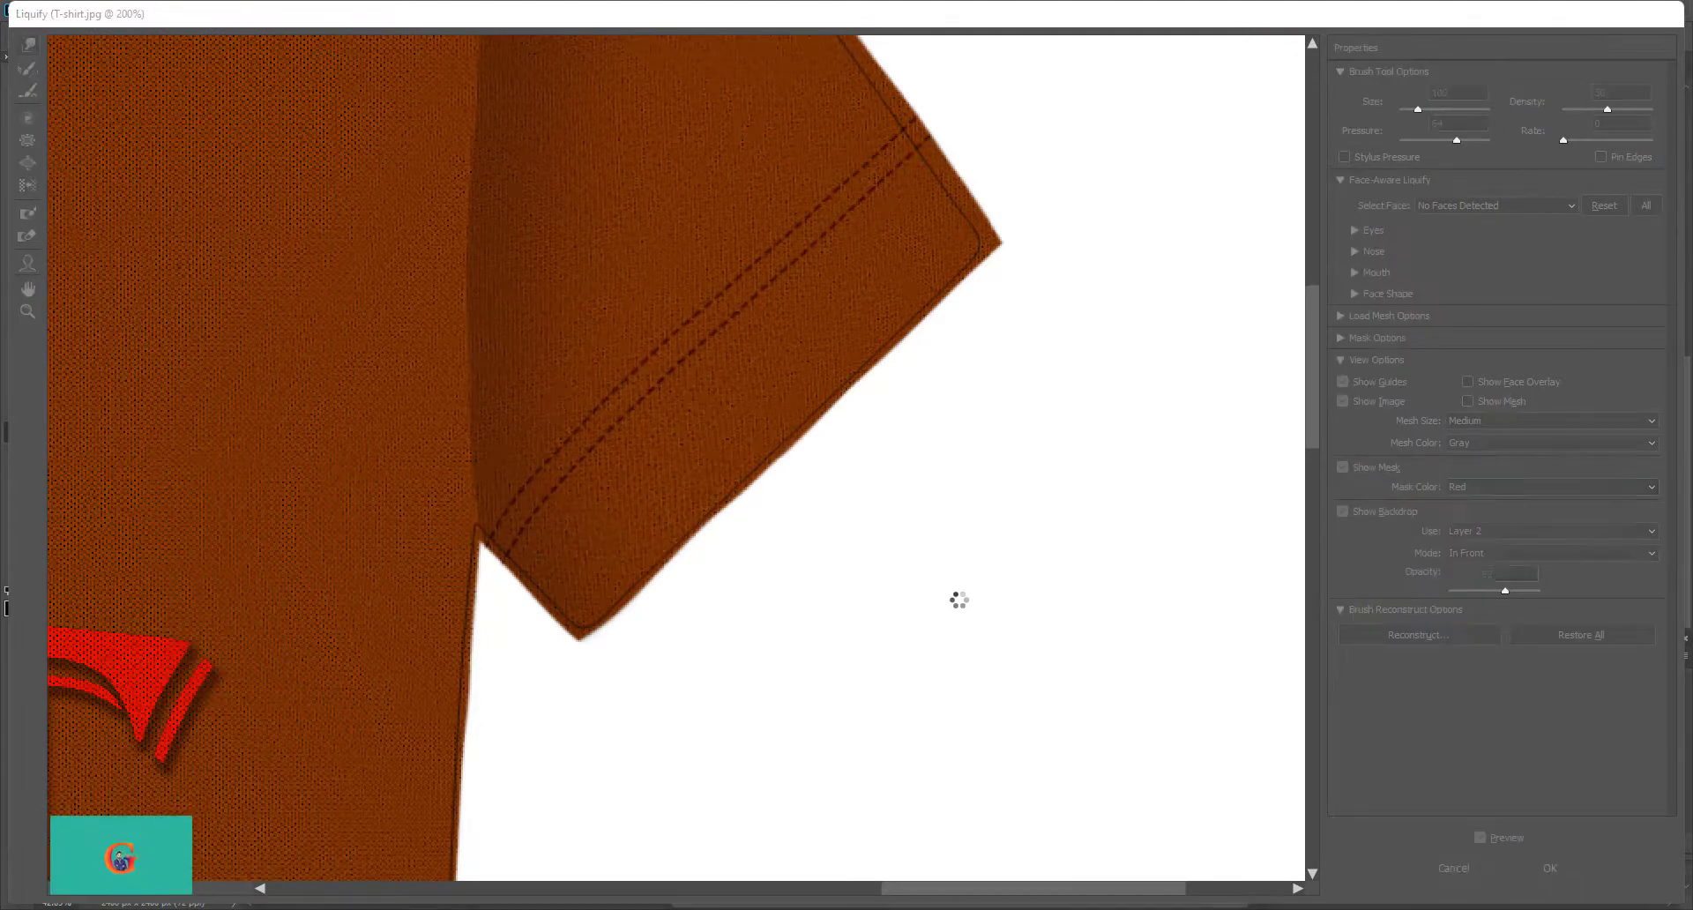
Step: Feather the shirt selection by 0.5 px and copy it to a new Layer 3 with Ctrl+J
{"action": "scroll", "coordinate": [980, 573], "scroll_direction": "up", "scroll_amount": 1}
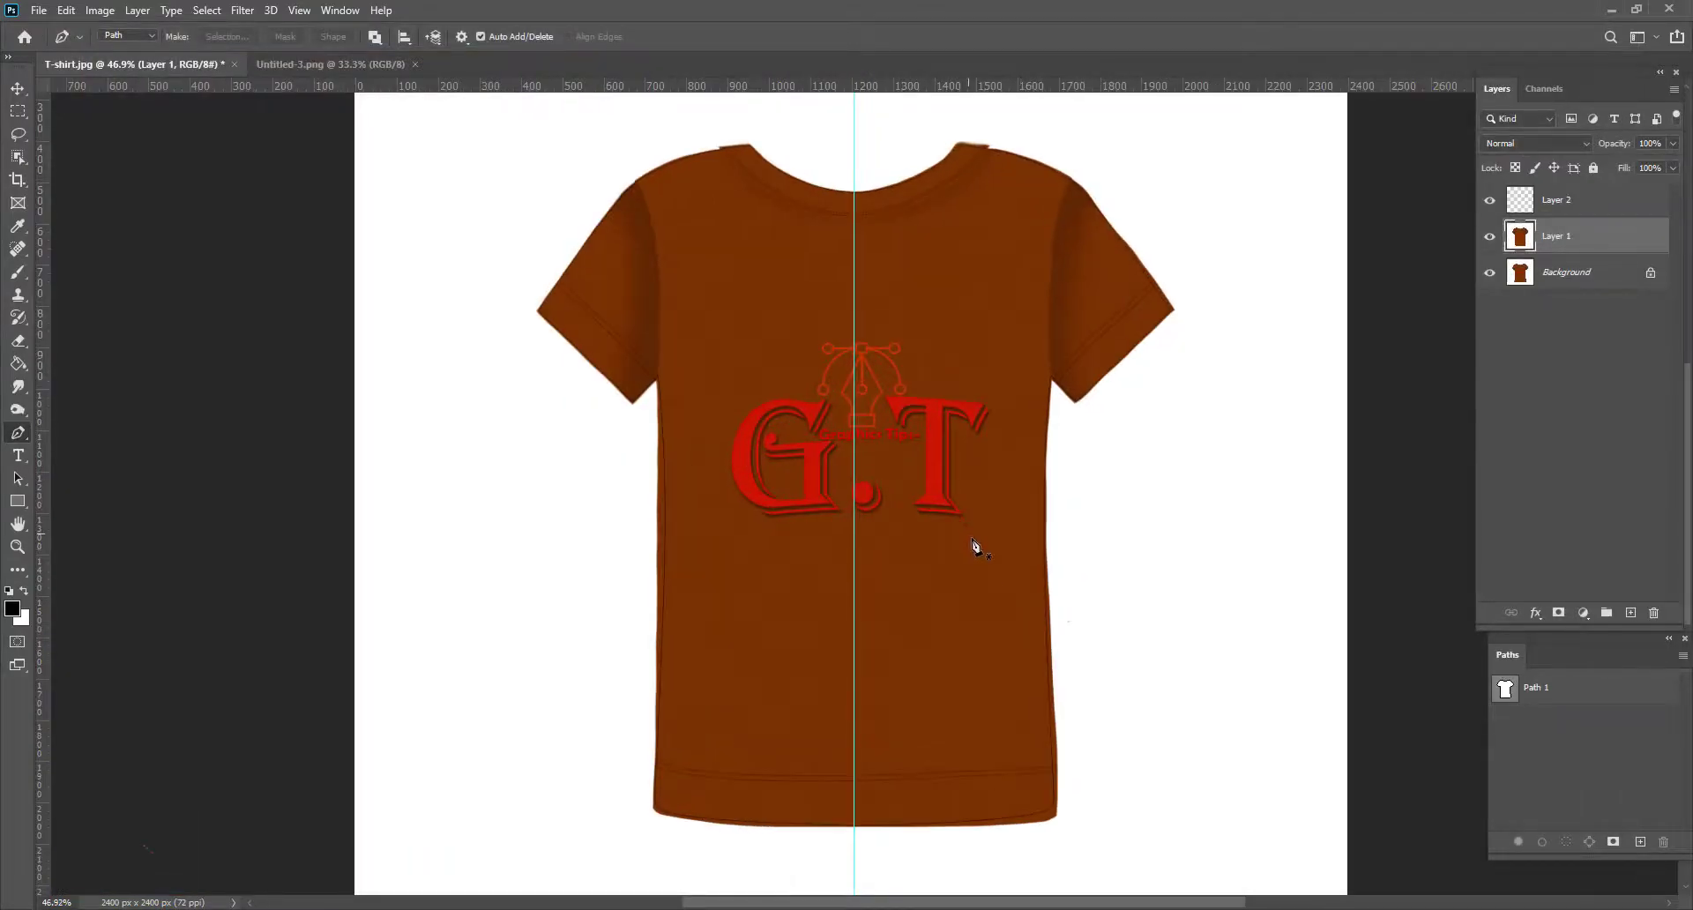
{"action": "scroll", "coordinate": [976, 549], "scroll_direction": "down", "scroll_amount": 2}
{"action": "scroll", "coordinate": [1173, 653], "scroll_direction": "down", "scroll_amount": 1}
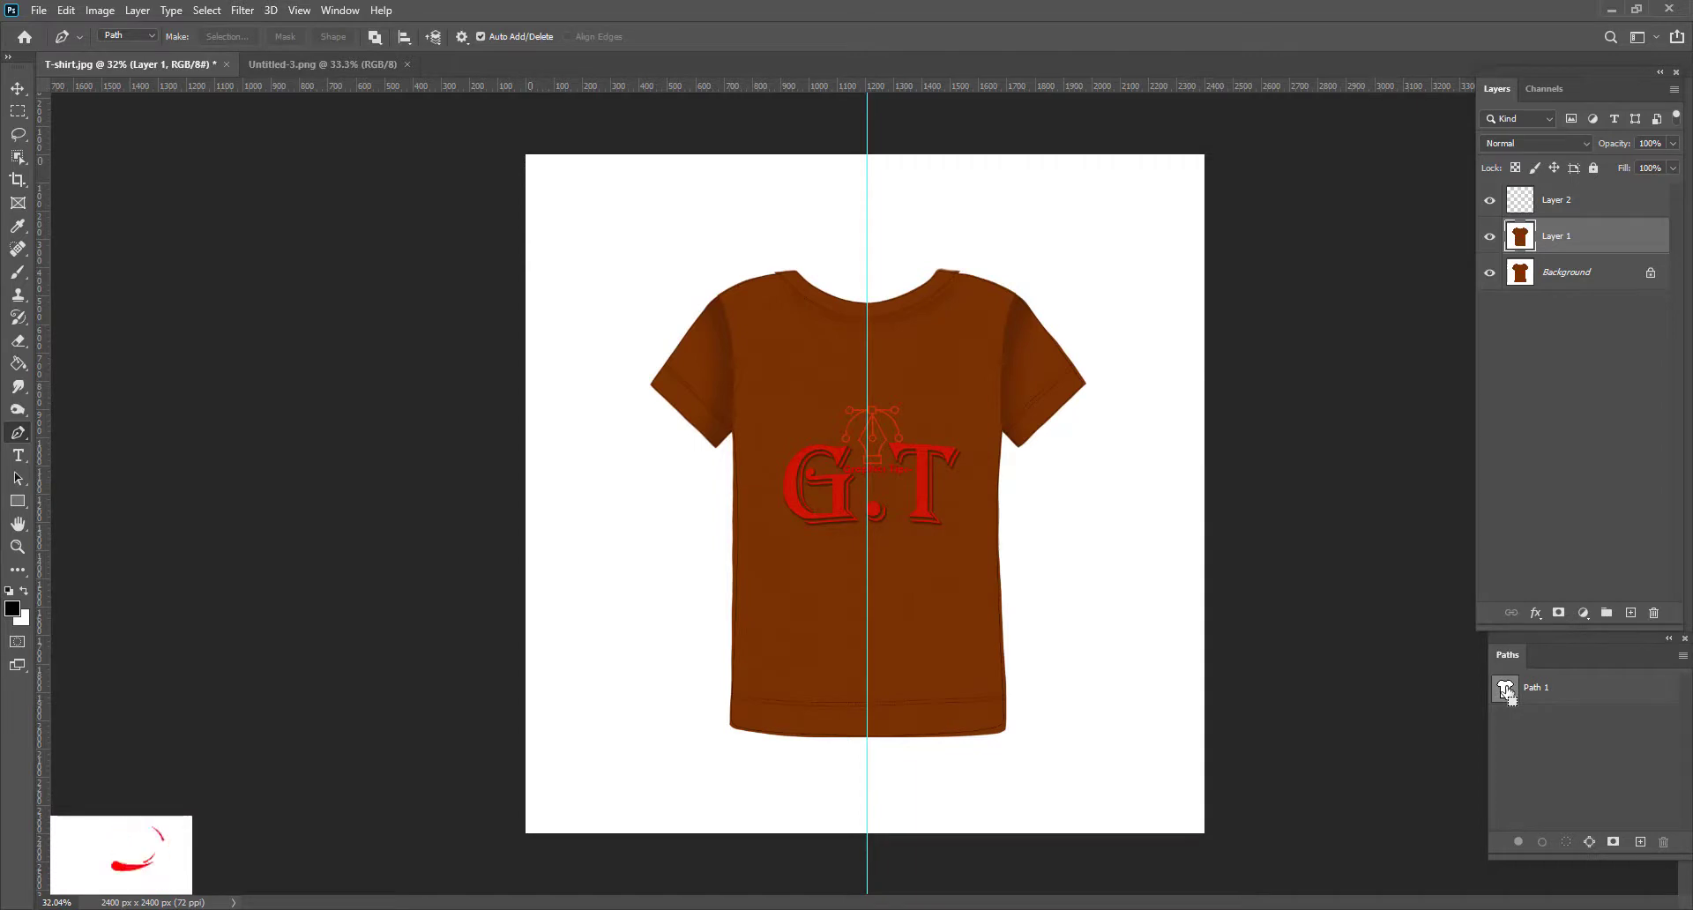
{"action": "scroll", "coordinate": [976, 495], "scroll_direction": "up", "scroll_amount": 1}
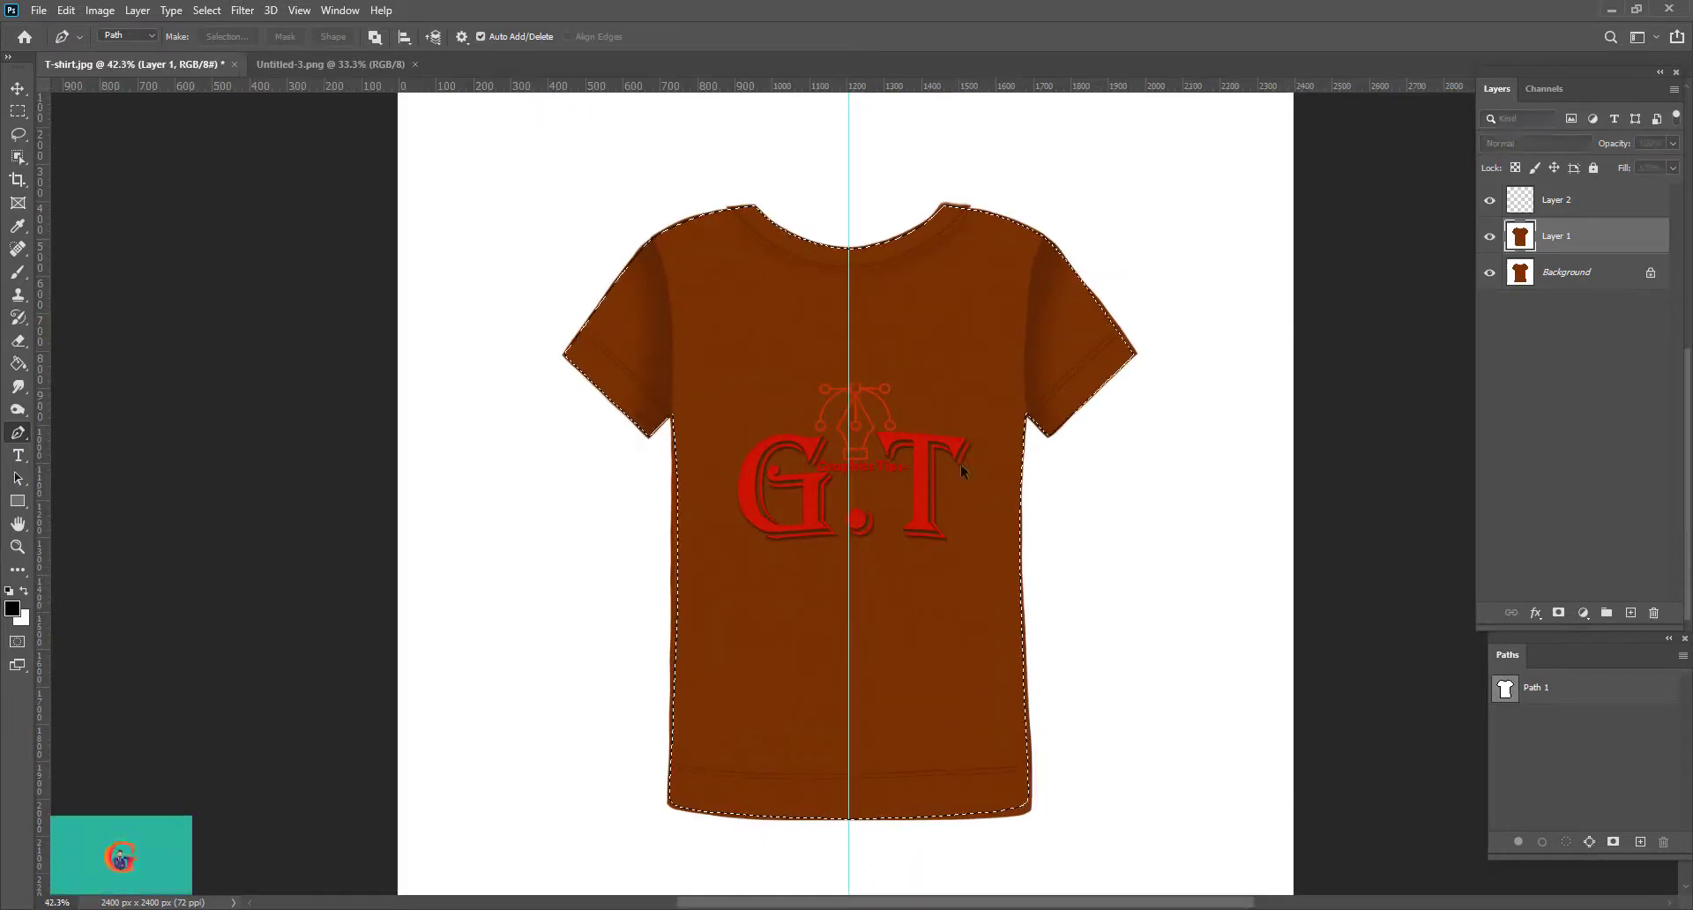
{"action": "key", "text": "shift+F6"}
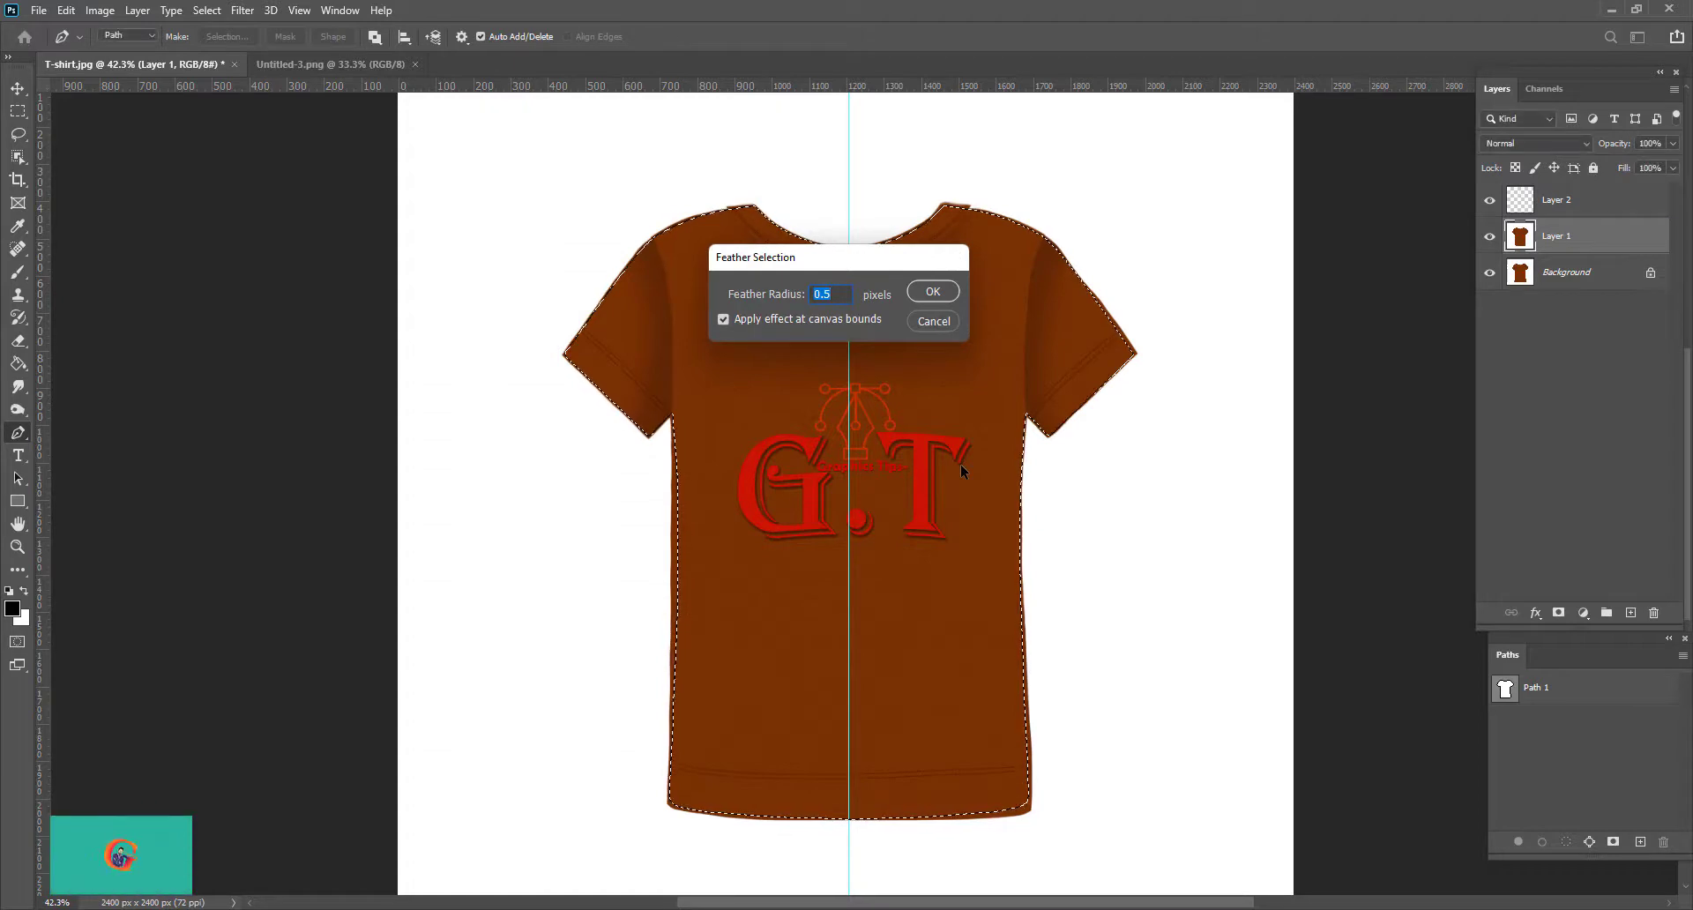
{"action": "key", "text": "Return"}
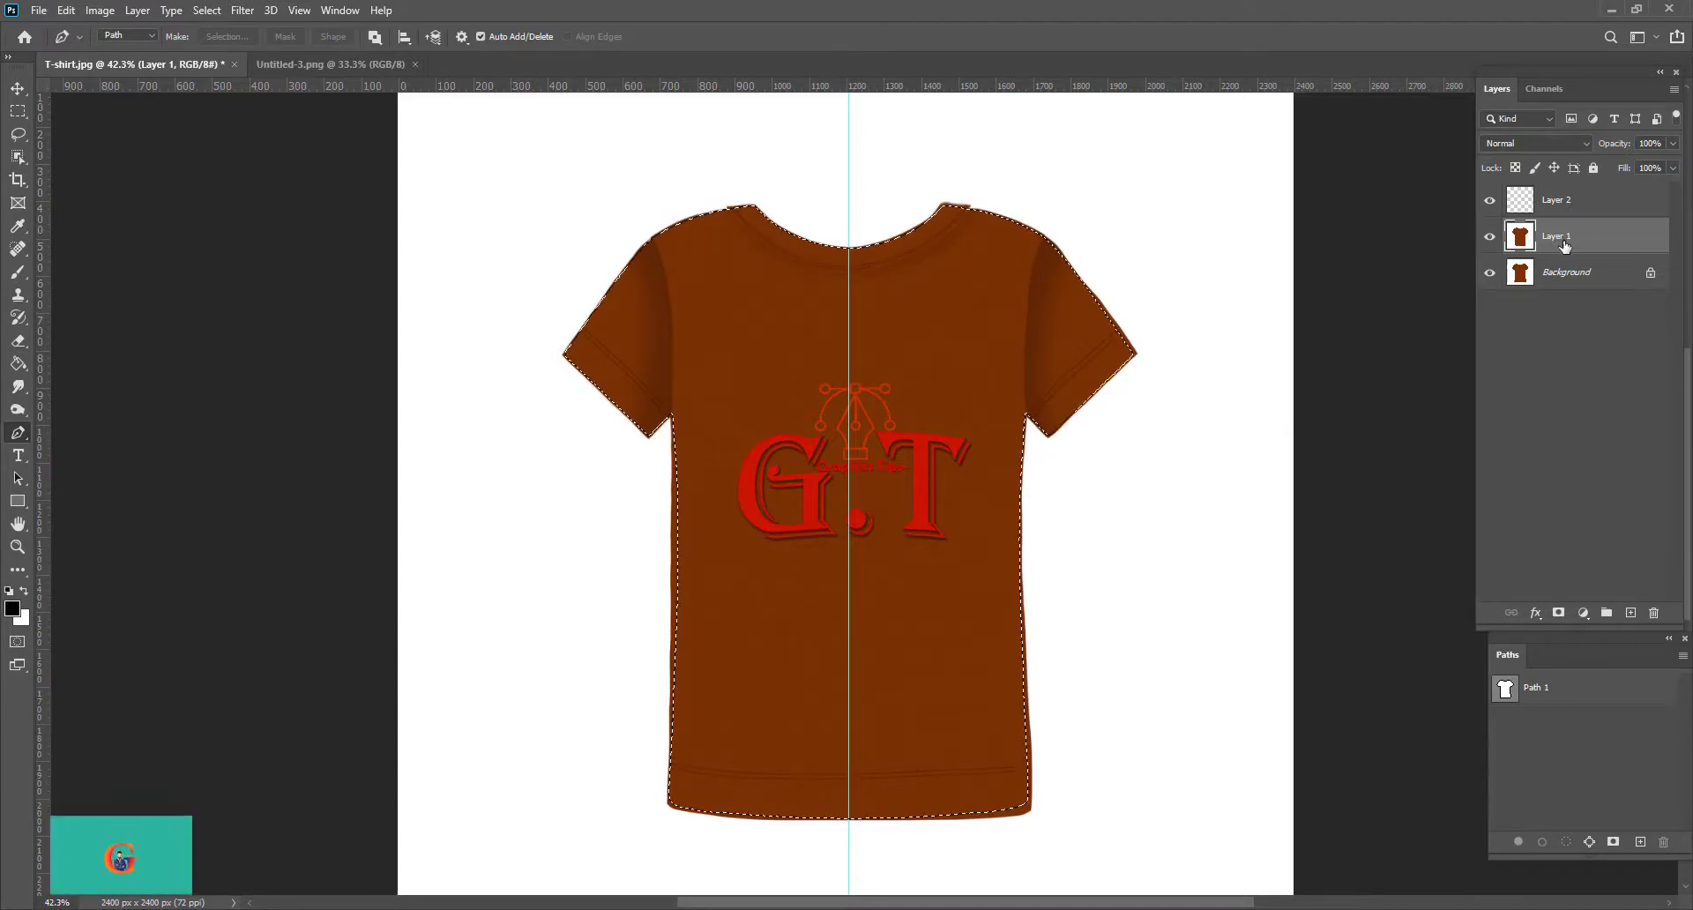
{"action": "key", "text": "ctrl+j"}
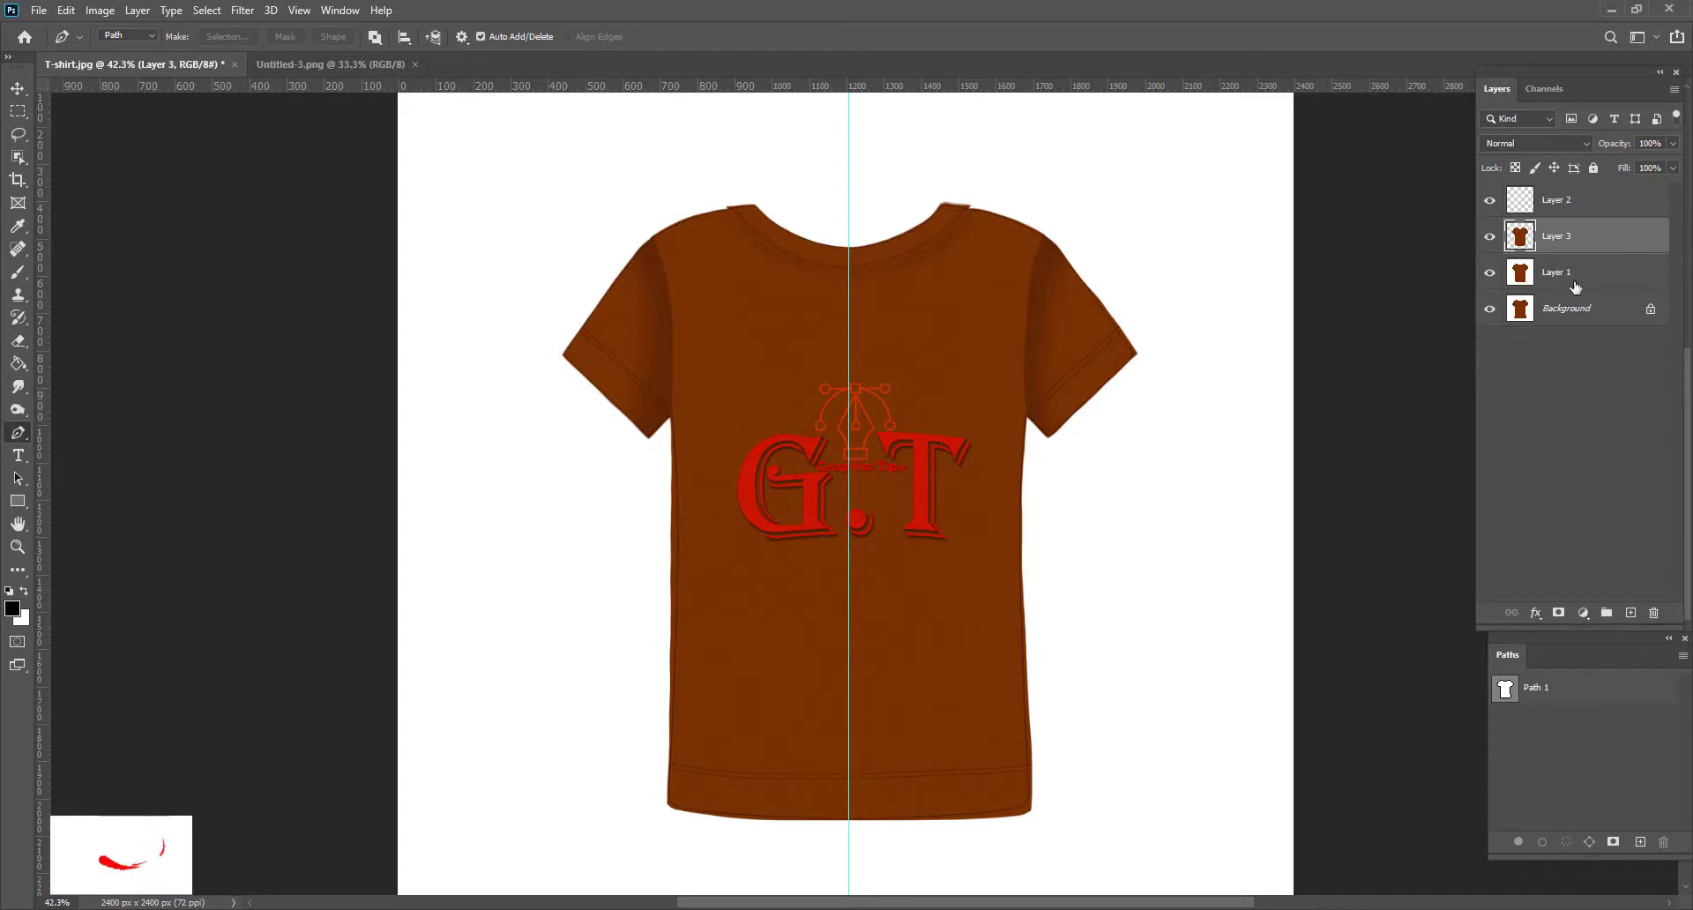
Step: Add a white (ffffff) Solid Color fill layer above Layer 1 and hide Layer 2 and the shirt layers above
{"action": "left_click", "coordinate": [1581, 275]}
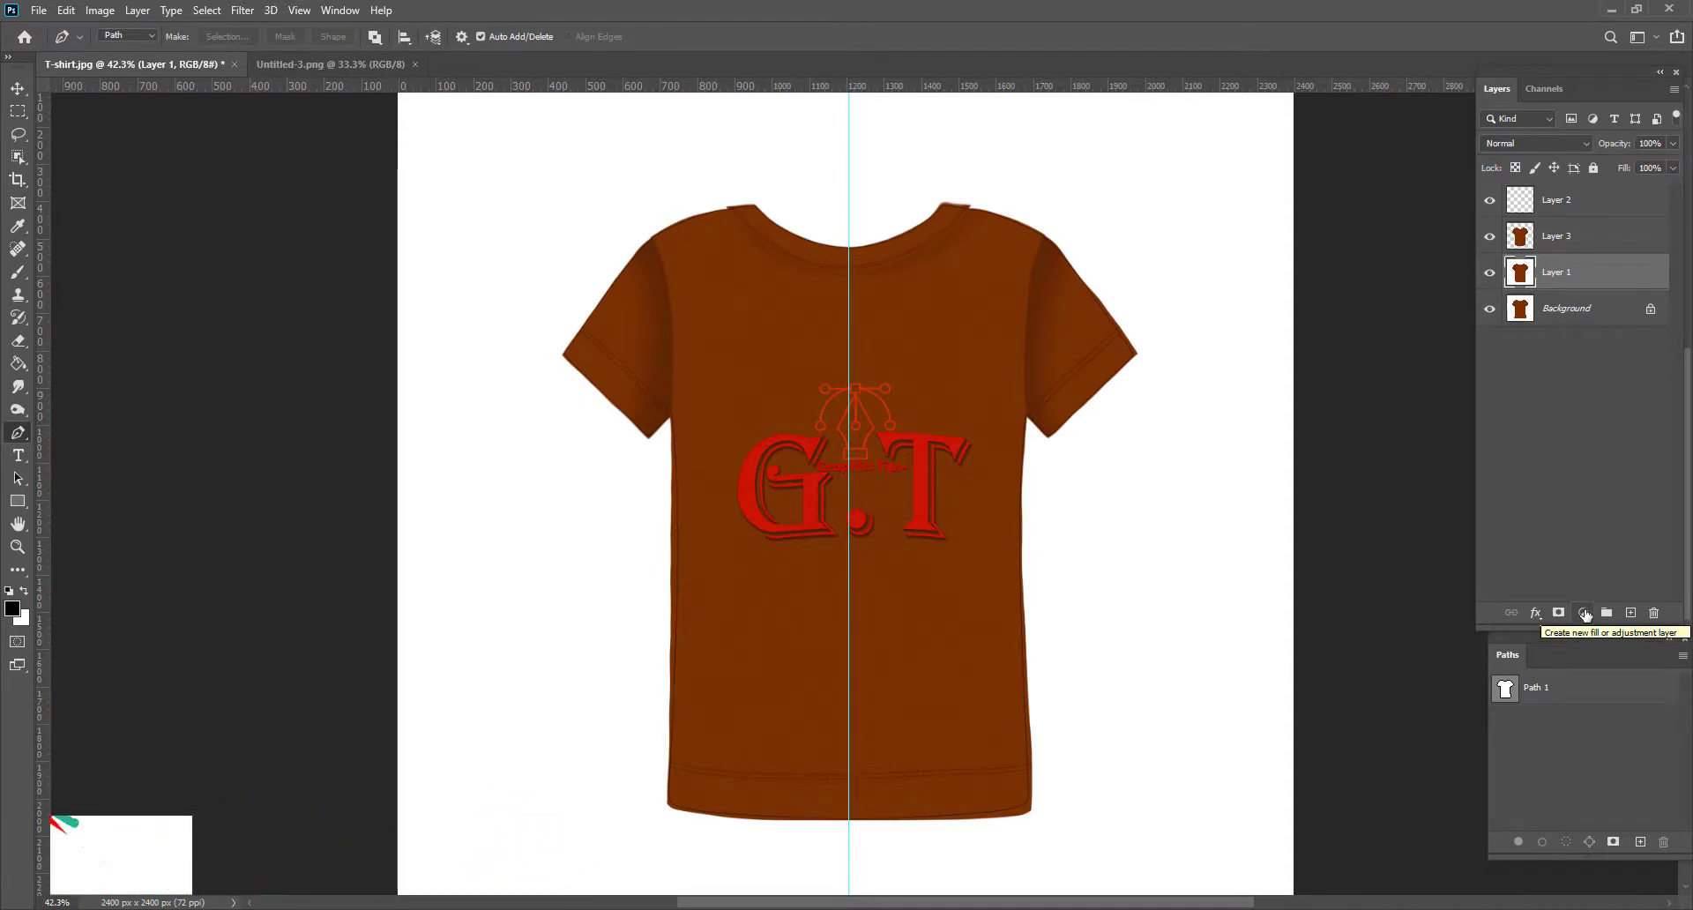
{"action": "left_click", "coordinate": [1585, 615]}
{"action": "left_click", "coordinate": [1606, 301]}
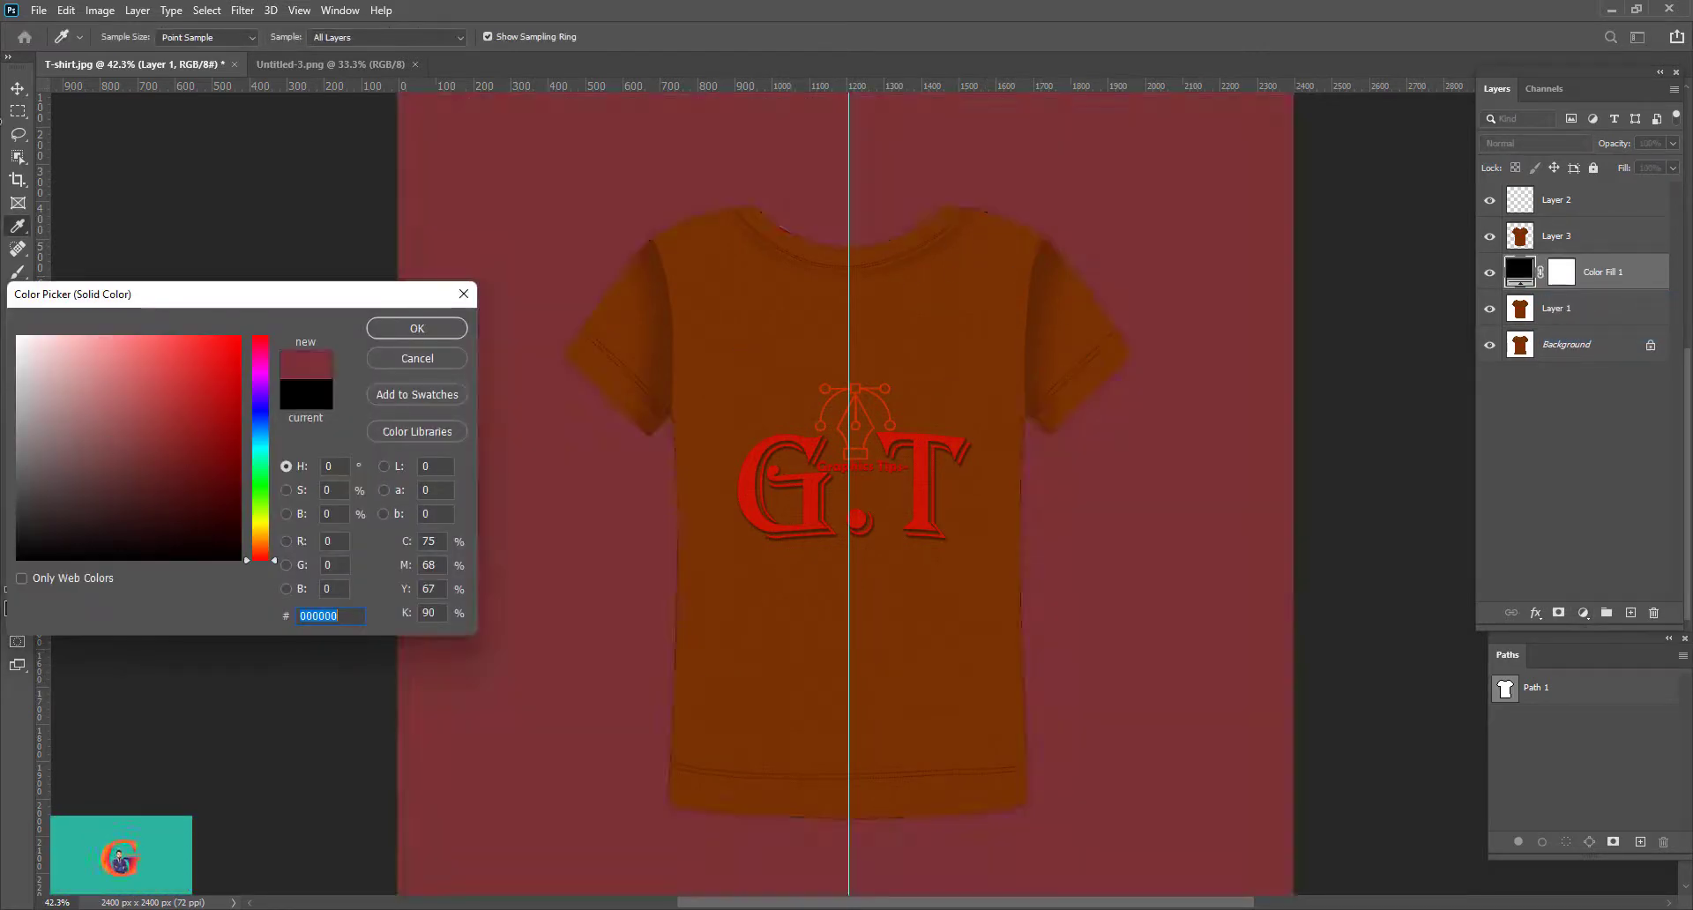
{"action": "type", "text": "ffffff"}
{"action": "left_click", "coordinate": [418, 328]}
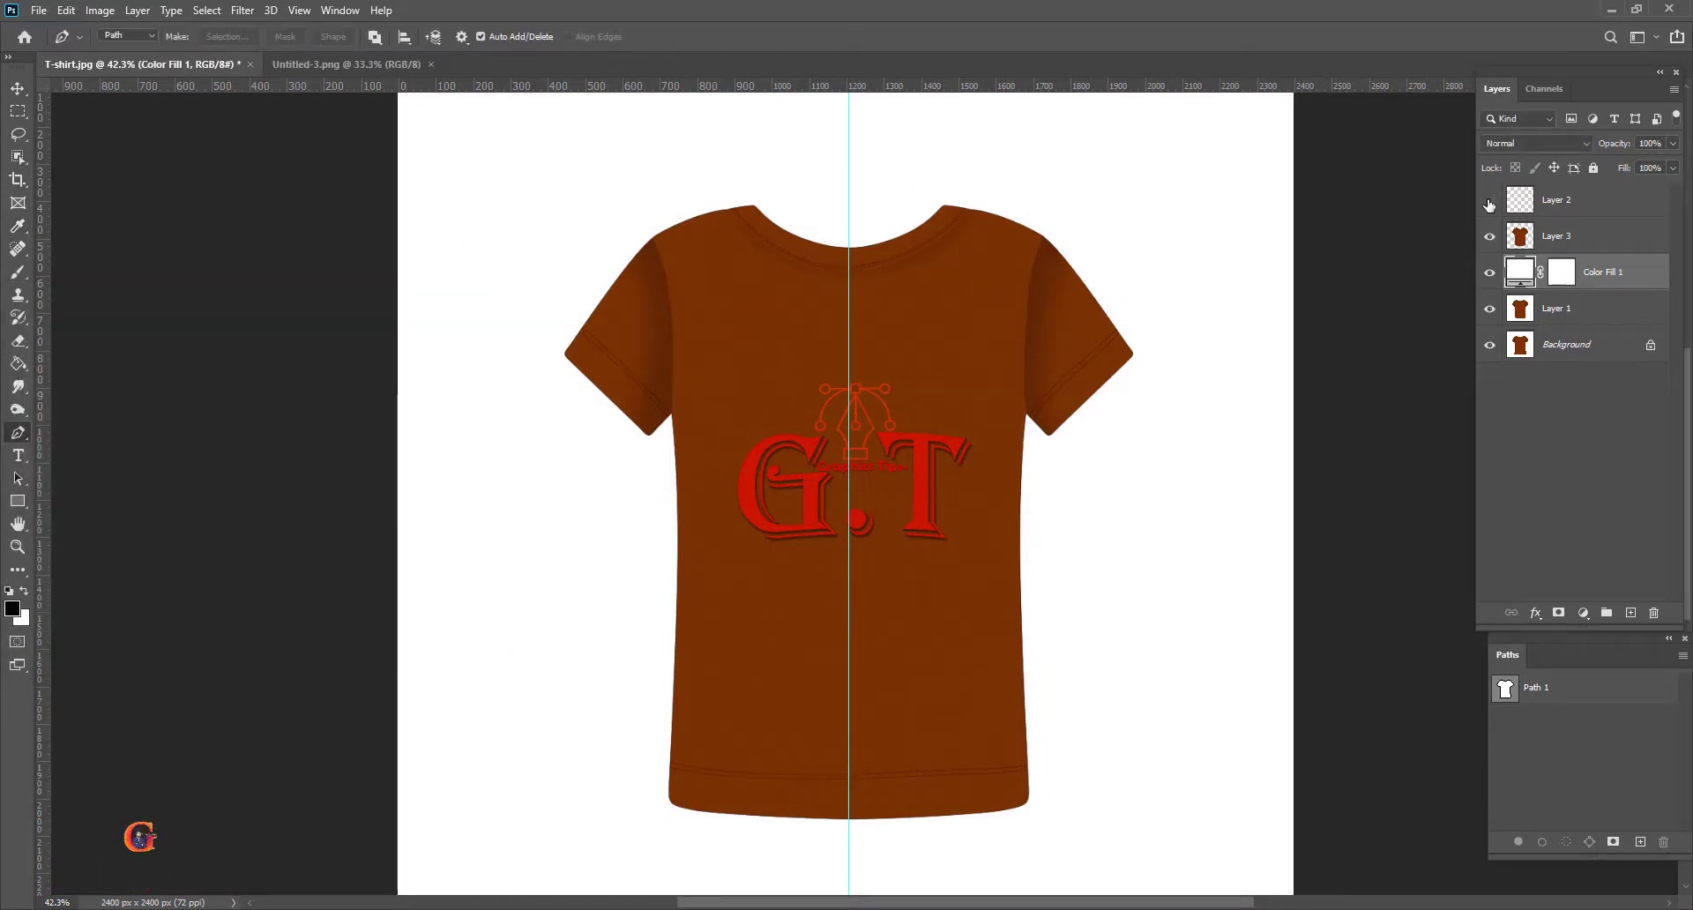
{"action": "left_click", "coordinate": [1489, 205]}
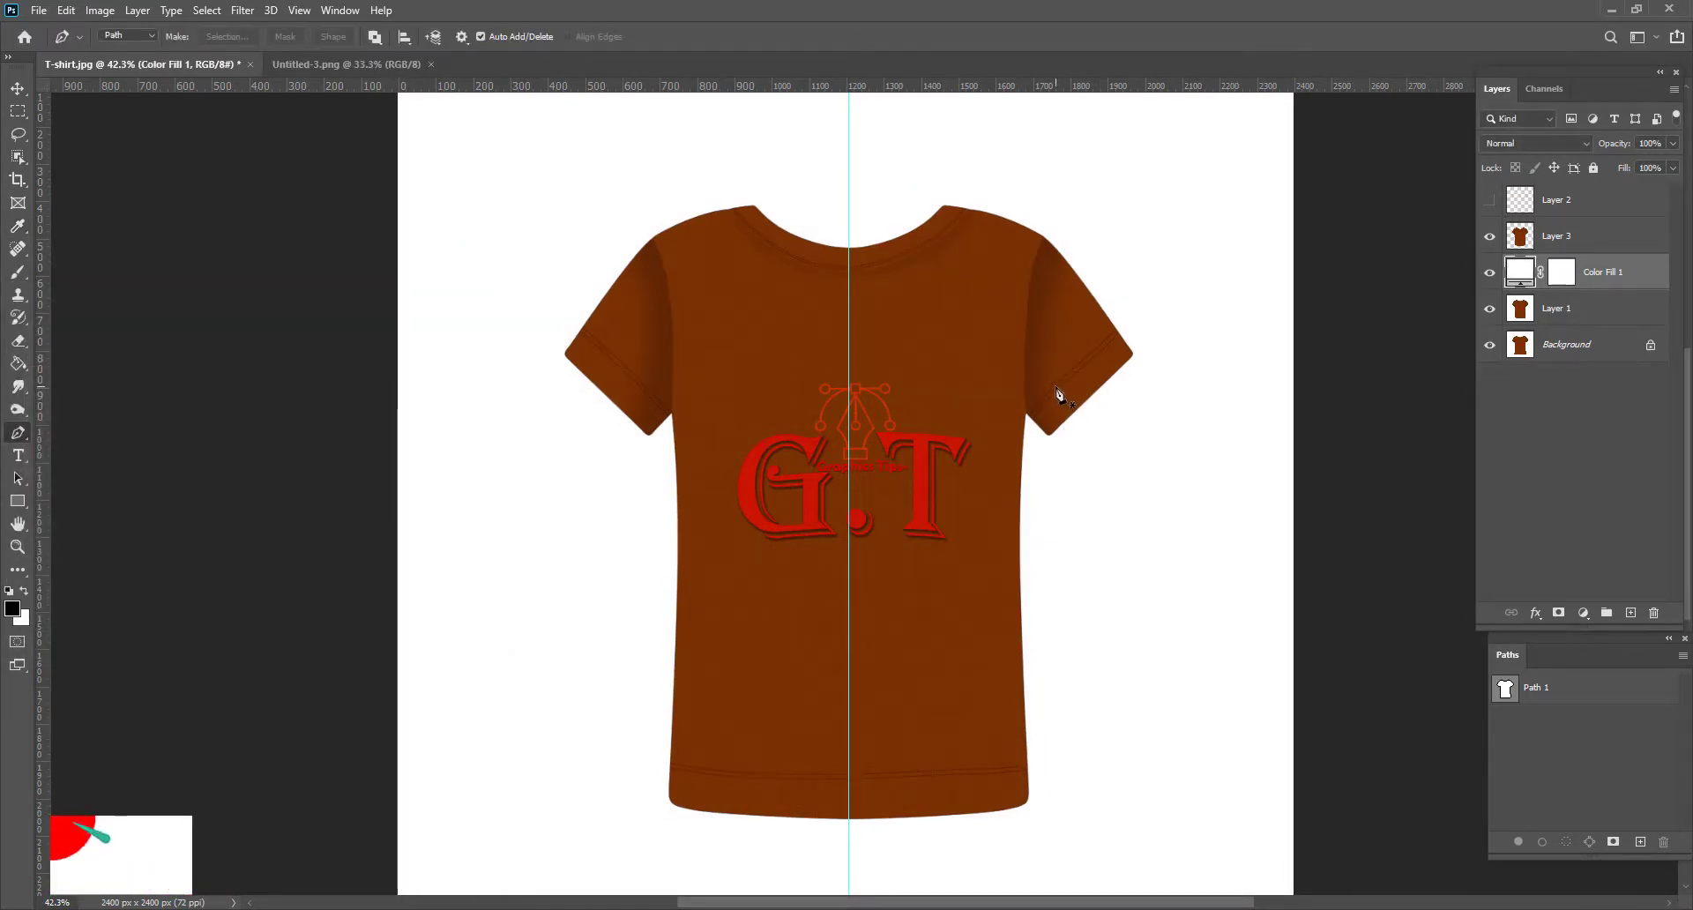
{"action": "left_click", "coordinate": [1490, 346], "text": "alt"}
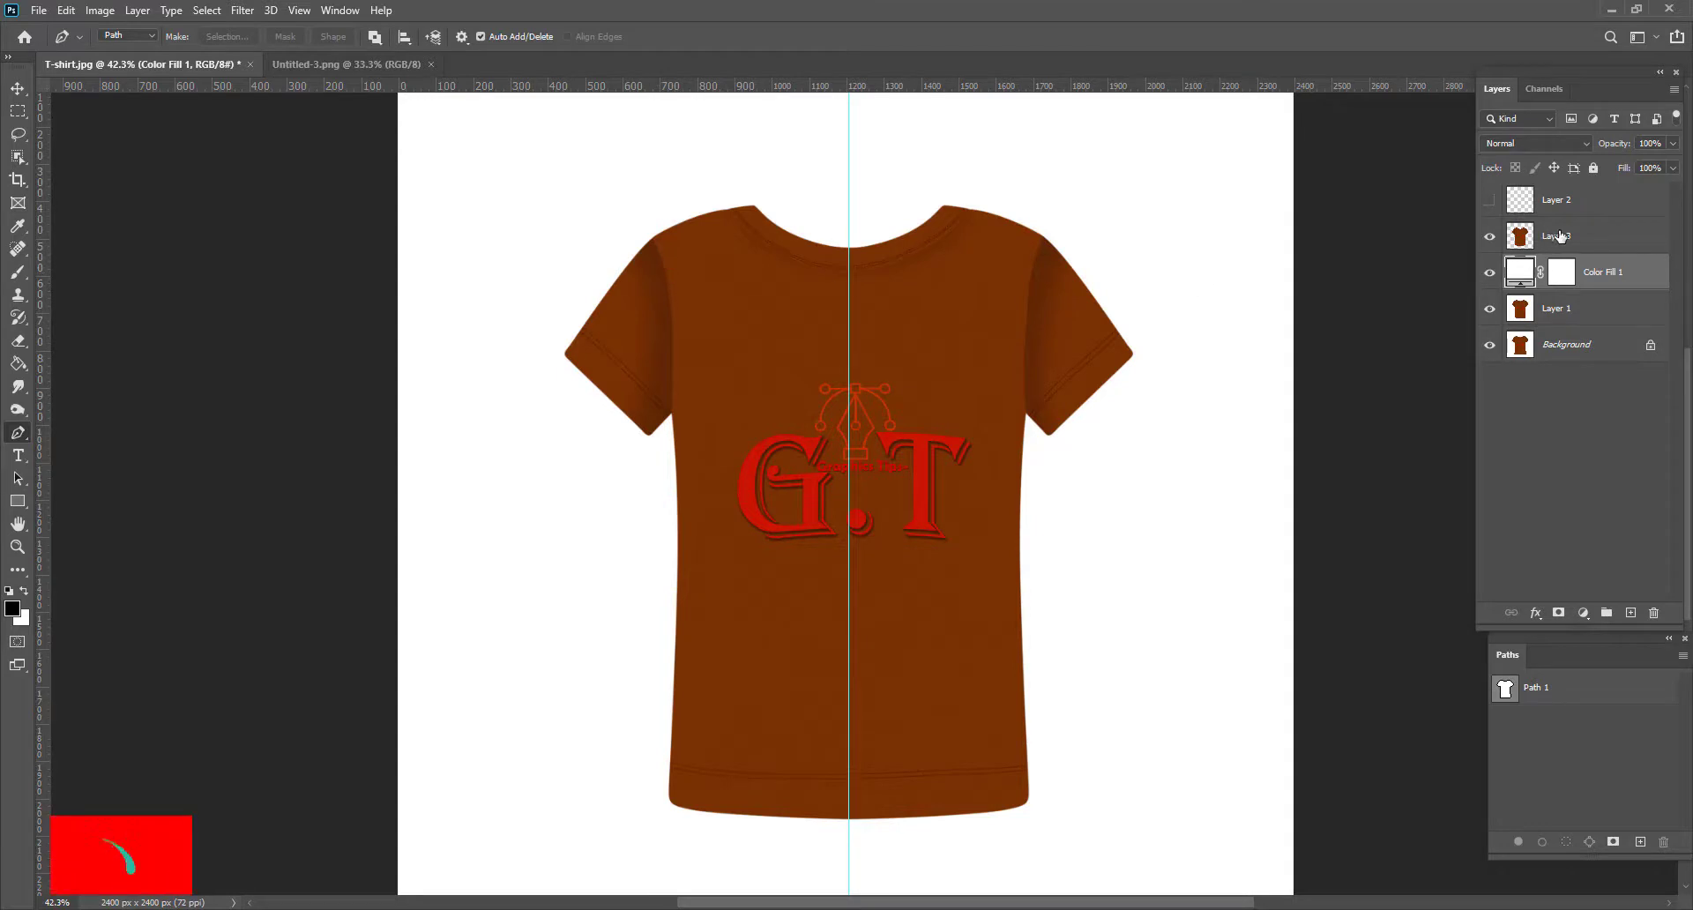
Step: In Untitled-3, start a pen path up the folded shirt's left edge
{"action": "left_click", "coordinate": [378, 76]}
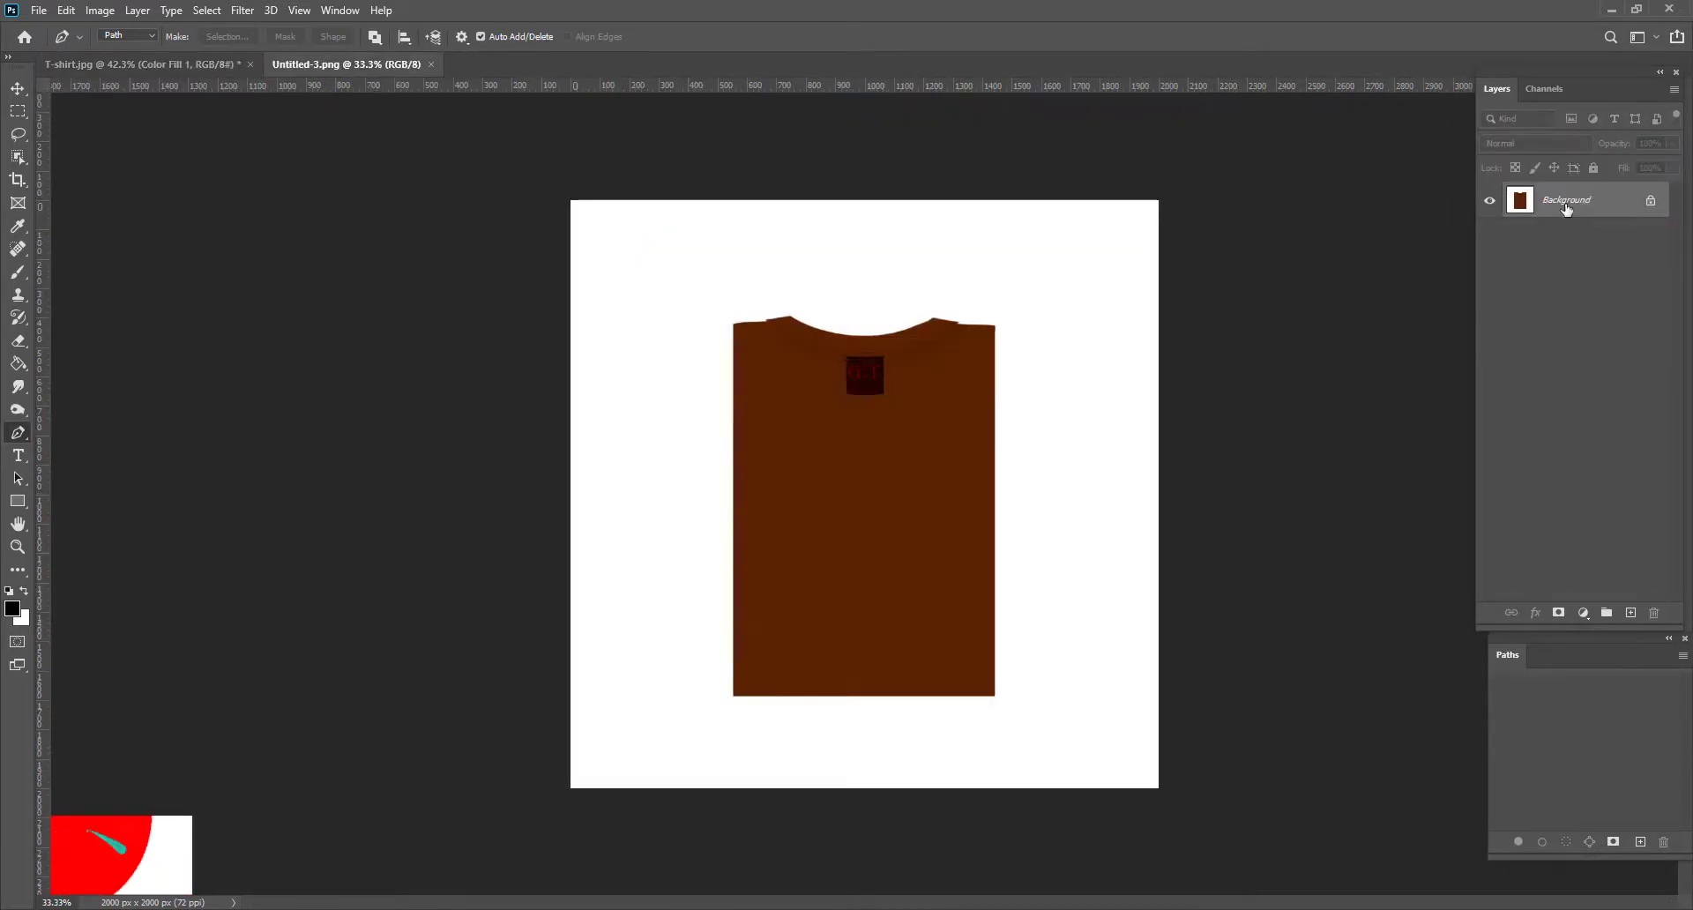
{"action": "scroll", "coordinate": [894, 447], "scroll_direction": "up", "scroll_amount": 5}
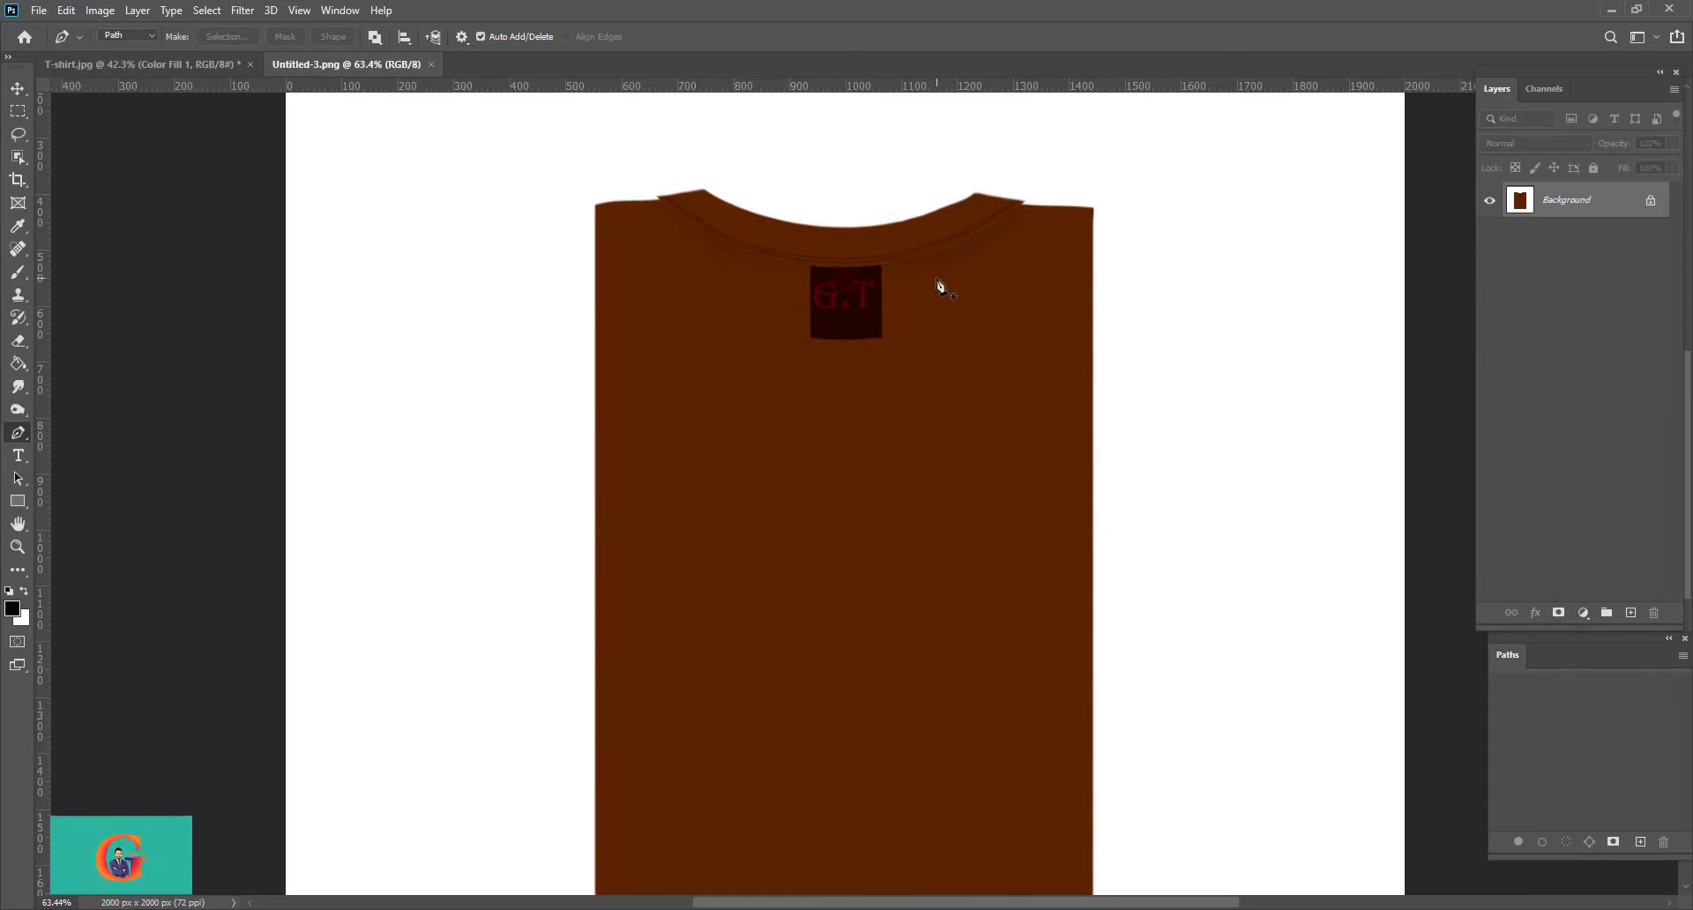
{"action": "scroll", "coordinate": [938, 286], "scroll_direction": "down", "scroll_amount": 2}
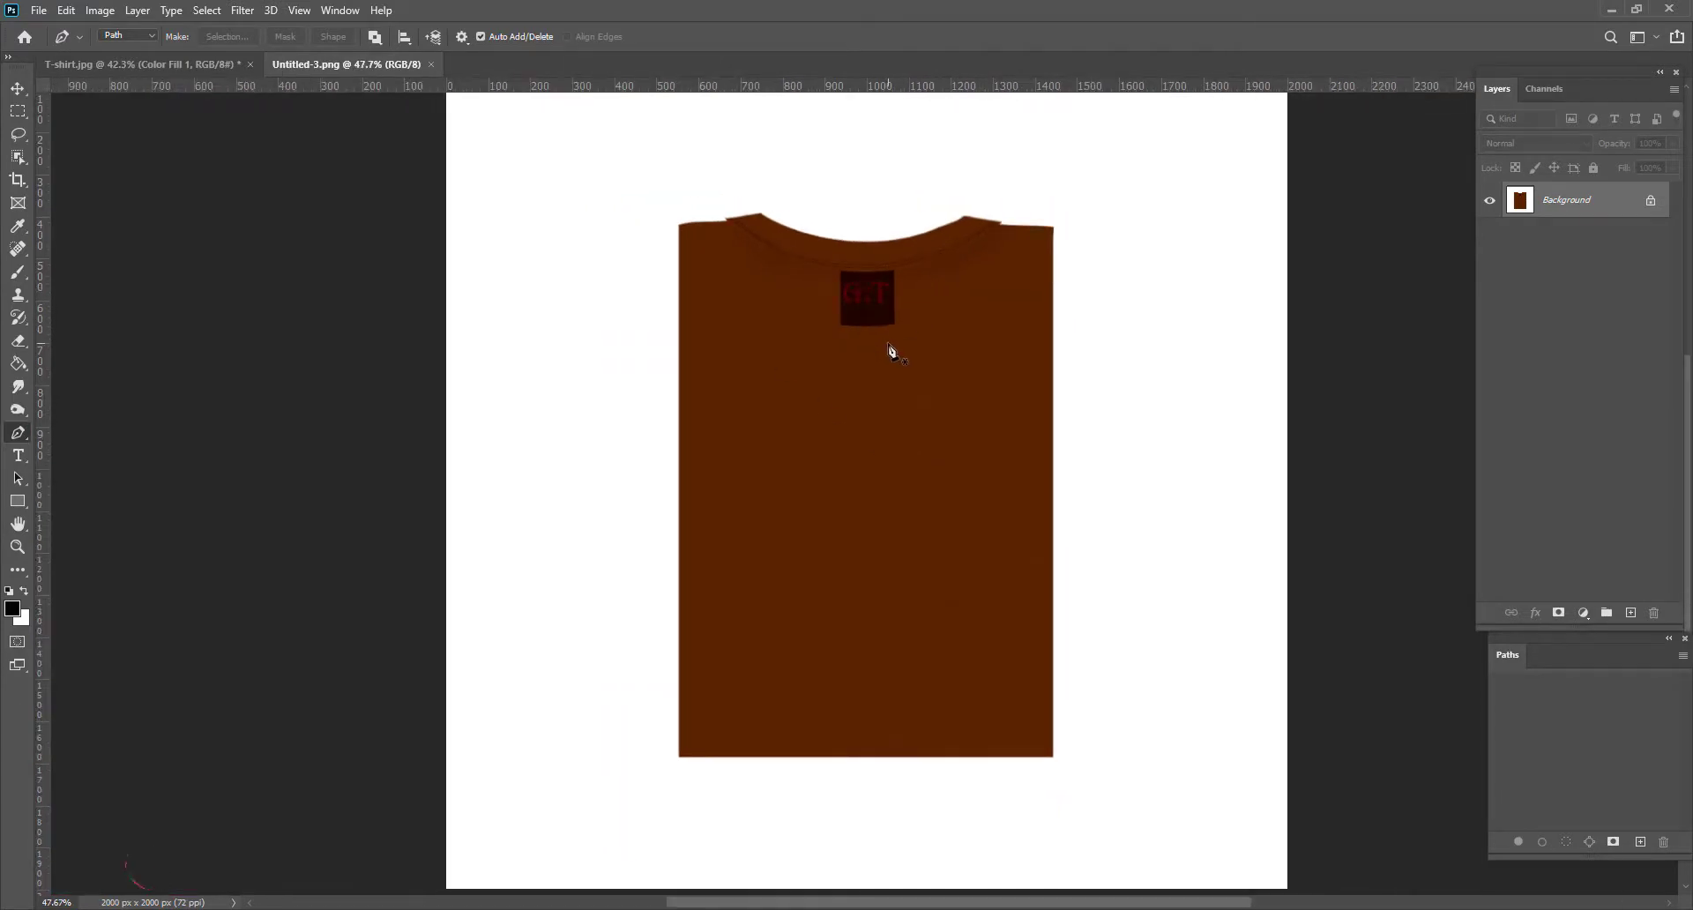
{"action": "scroll", "coordinate": [623, 562], "scroll_direction": "up", "scroll_amount": 1}
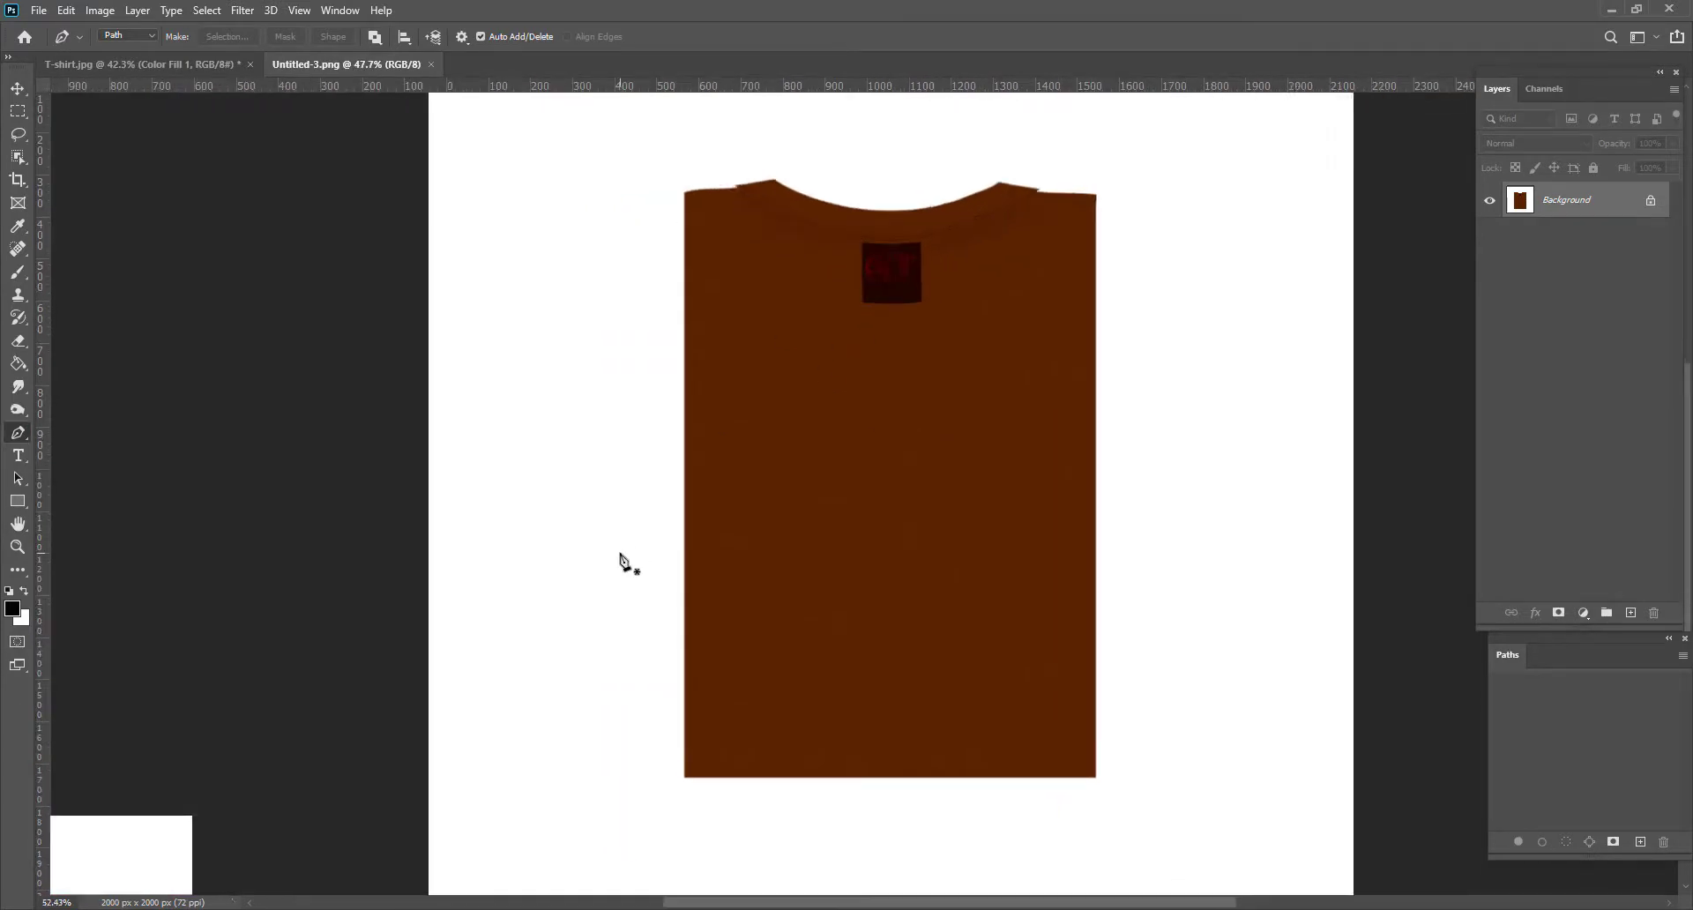
{"action": "scroll", "coordinate": [710, 529], "scroll_direction": "up", "scroll_amount": 2}
{"action": "scroll", "coordinate": [719, 488], "scroll_direction": "up", "scroll_amount": 1}
{"action": "left_click", "coordinate": [716, 463]}
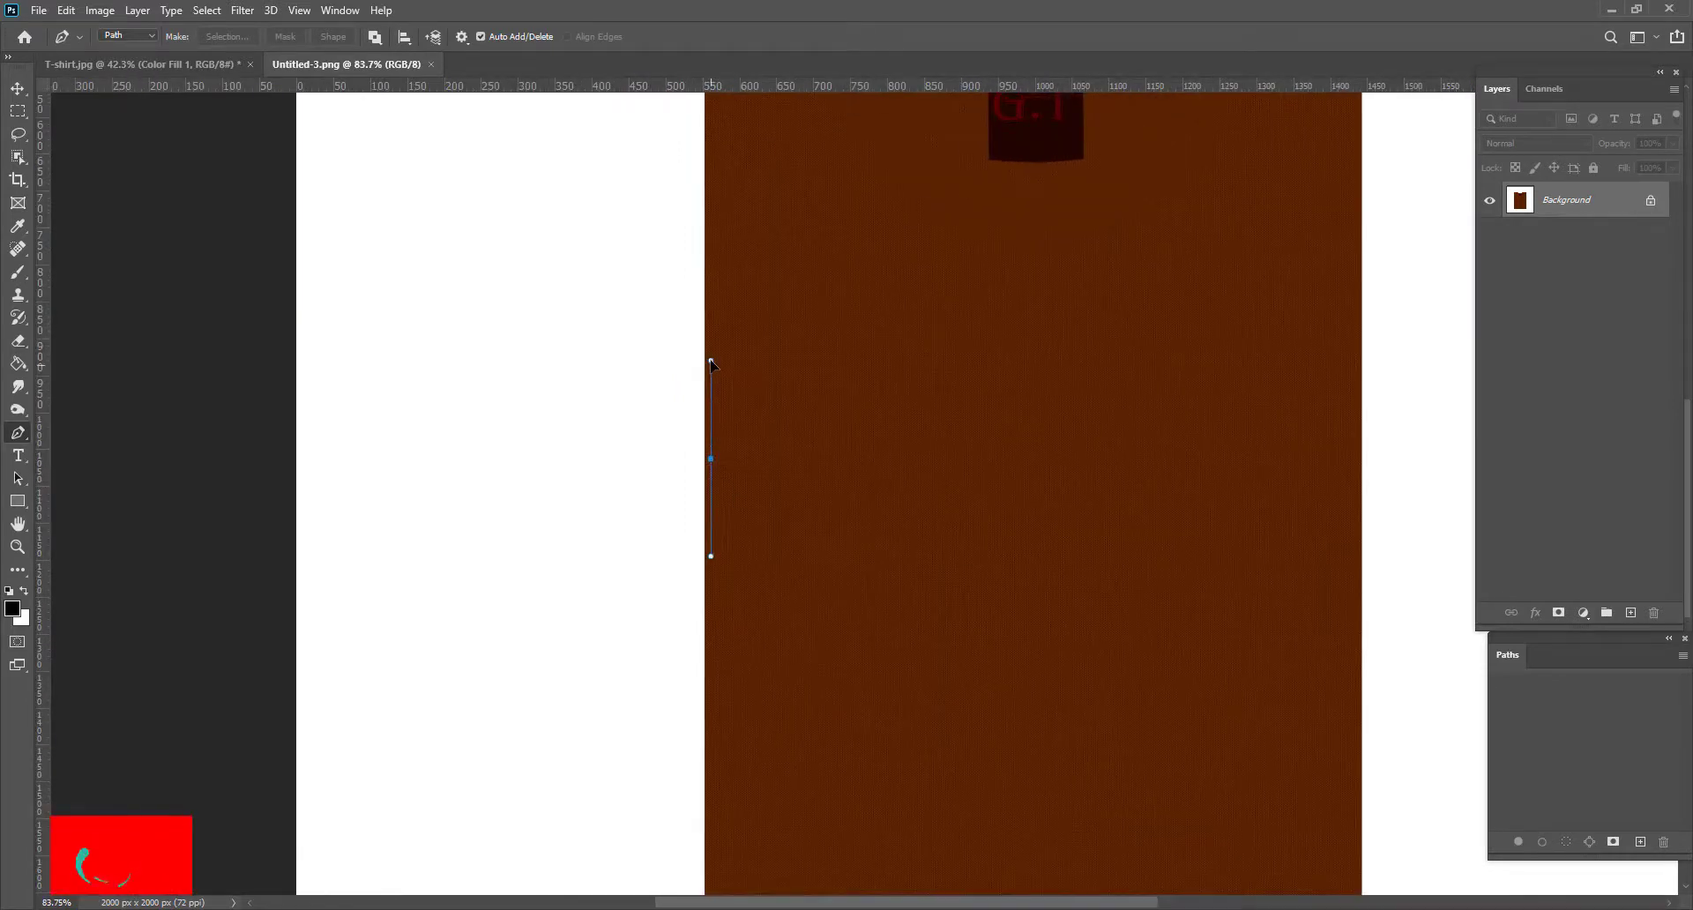
{"action": "left_click_drag", "start_coordinate": [689, 388], "coordinate": [689, 368]}
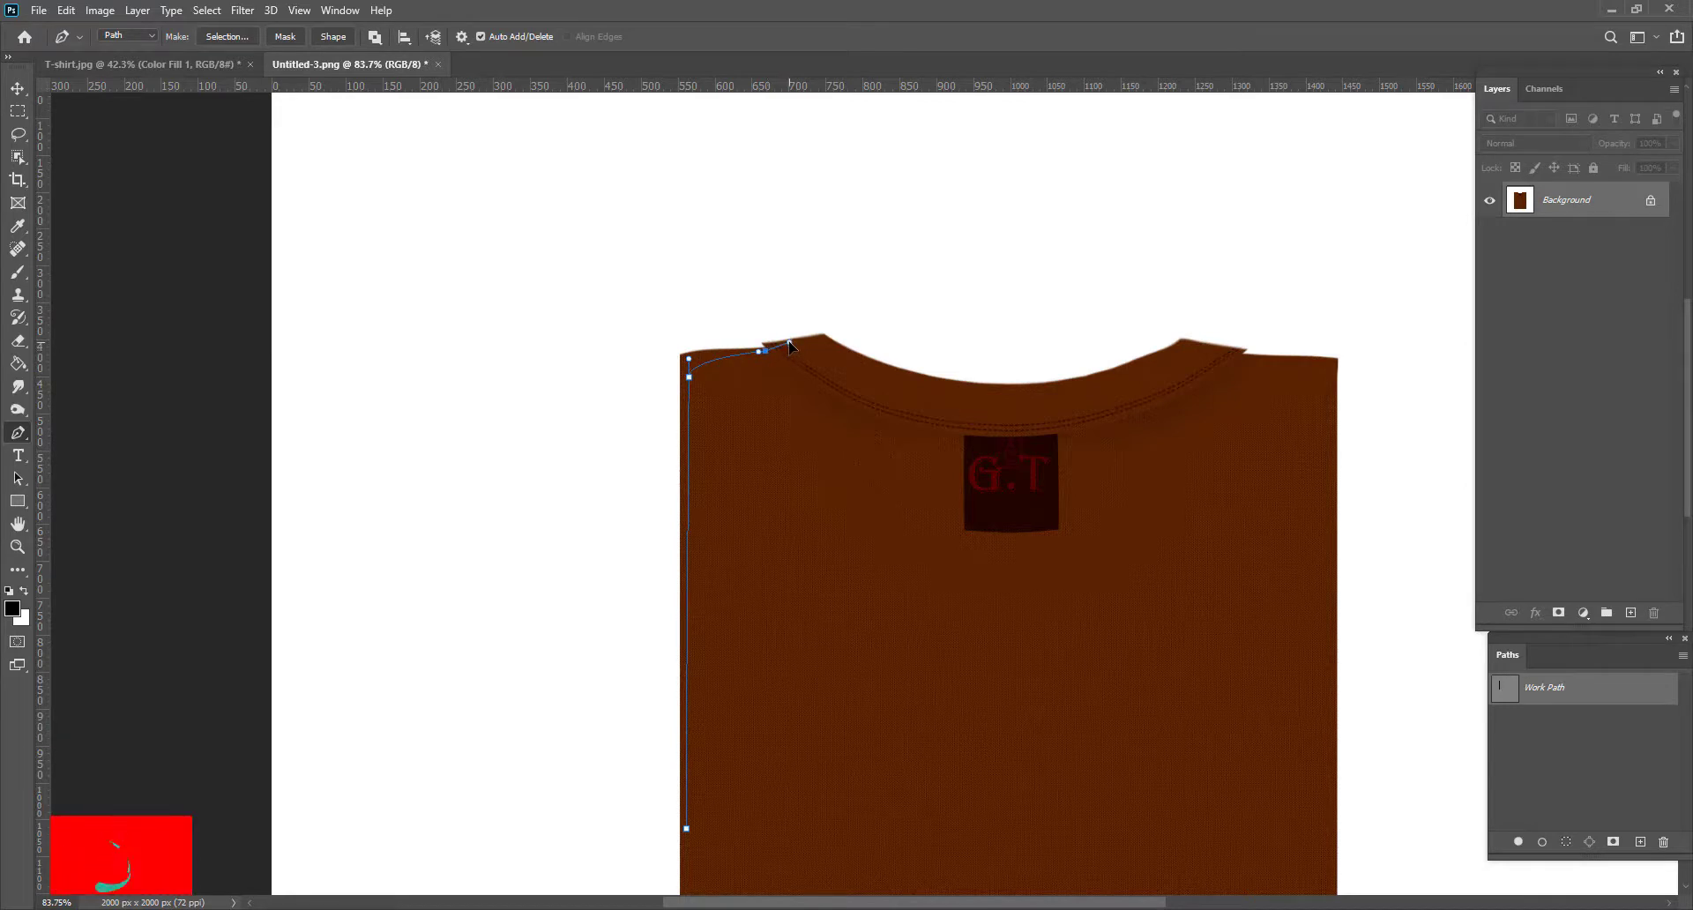
Step: Replace the misplaced anchor and curve the path along the left shoulder and collar
{"action": "scroll", "coordinate": [791, 344], "scroll_direction": "up", "scroll_amount": 4}
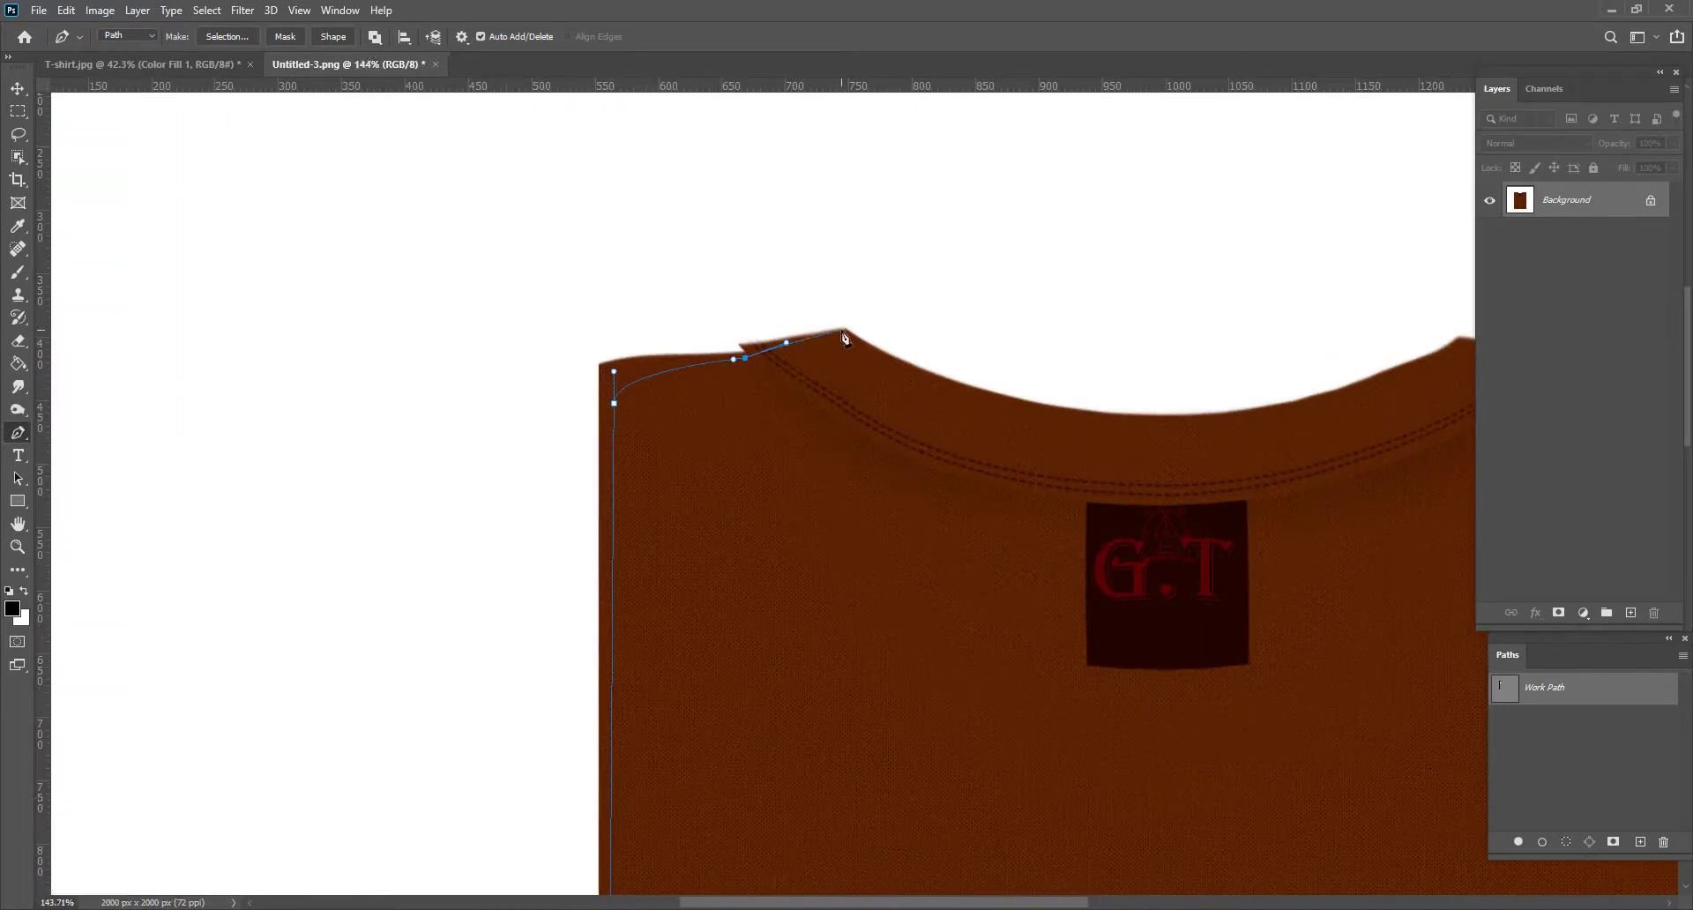
{"action": "left_click", "coordinate": [890, 363]}
{"action": "scroll", "coordinate": [881, 370], "scroll_direction": "up", "scroll_amount": 1}
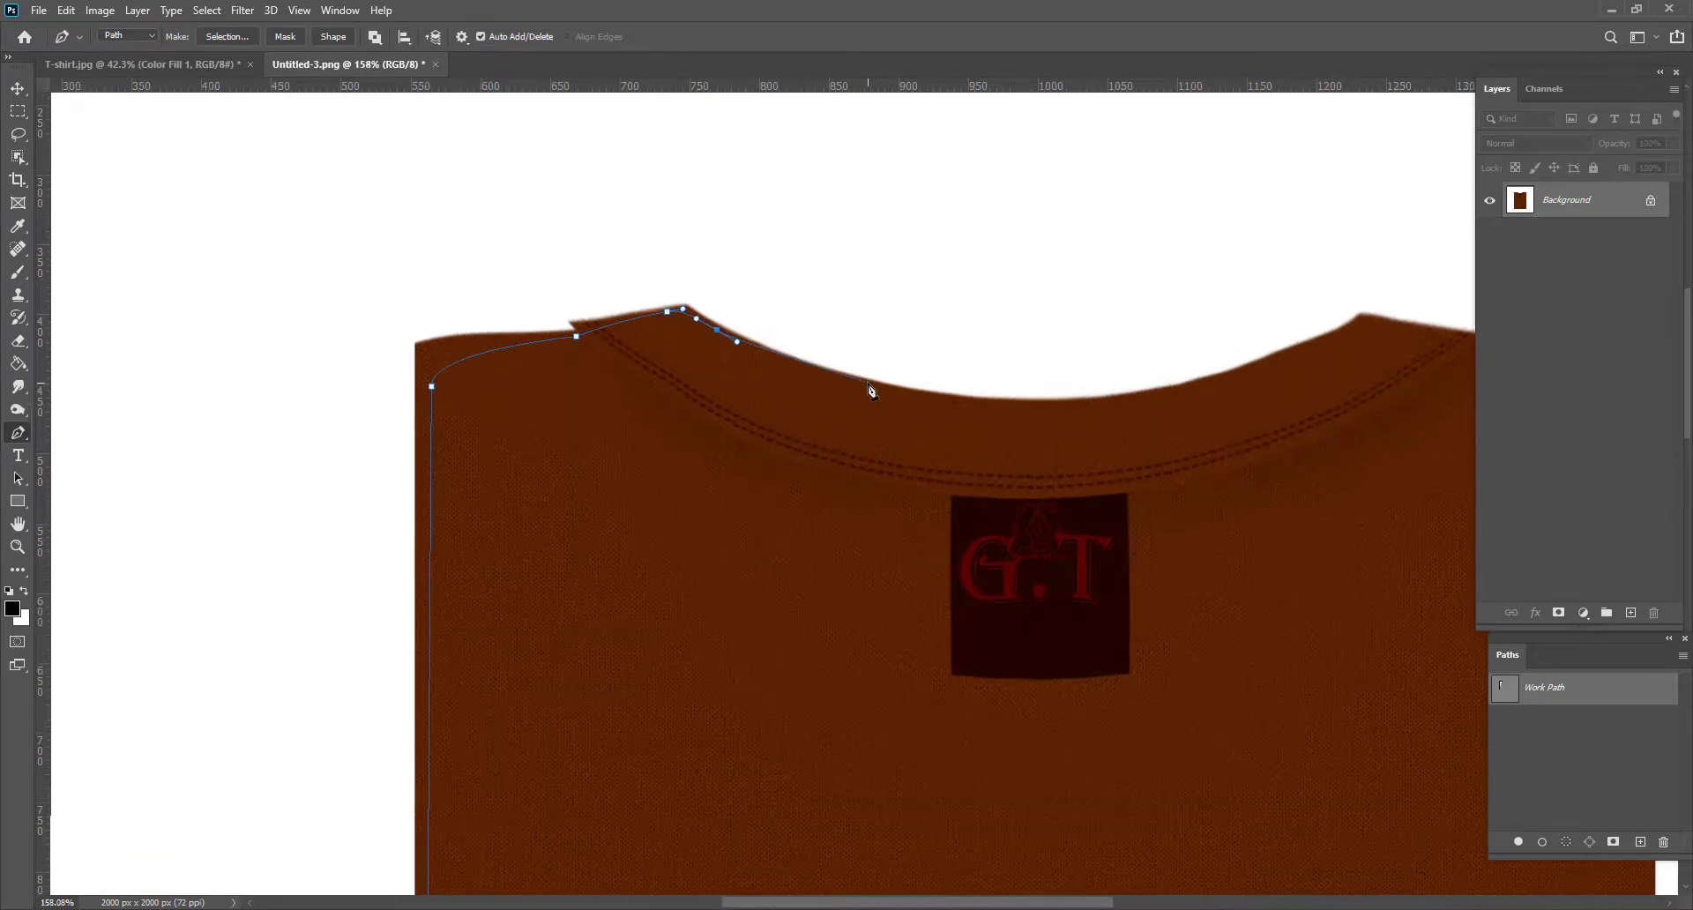
{"action": "scroll", "coordinate": [805, 358], "scroll_direction": "up", "scroll_amount": 2}
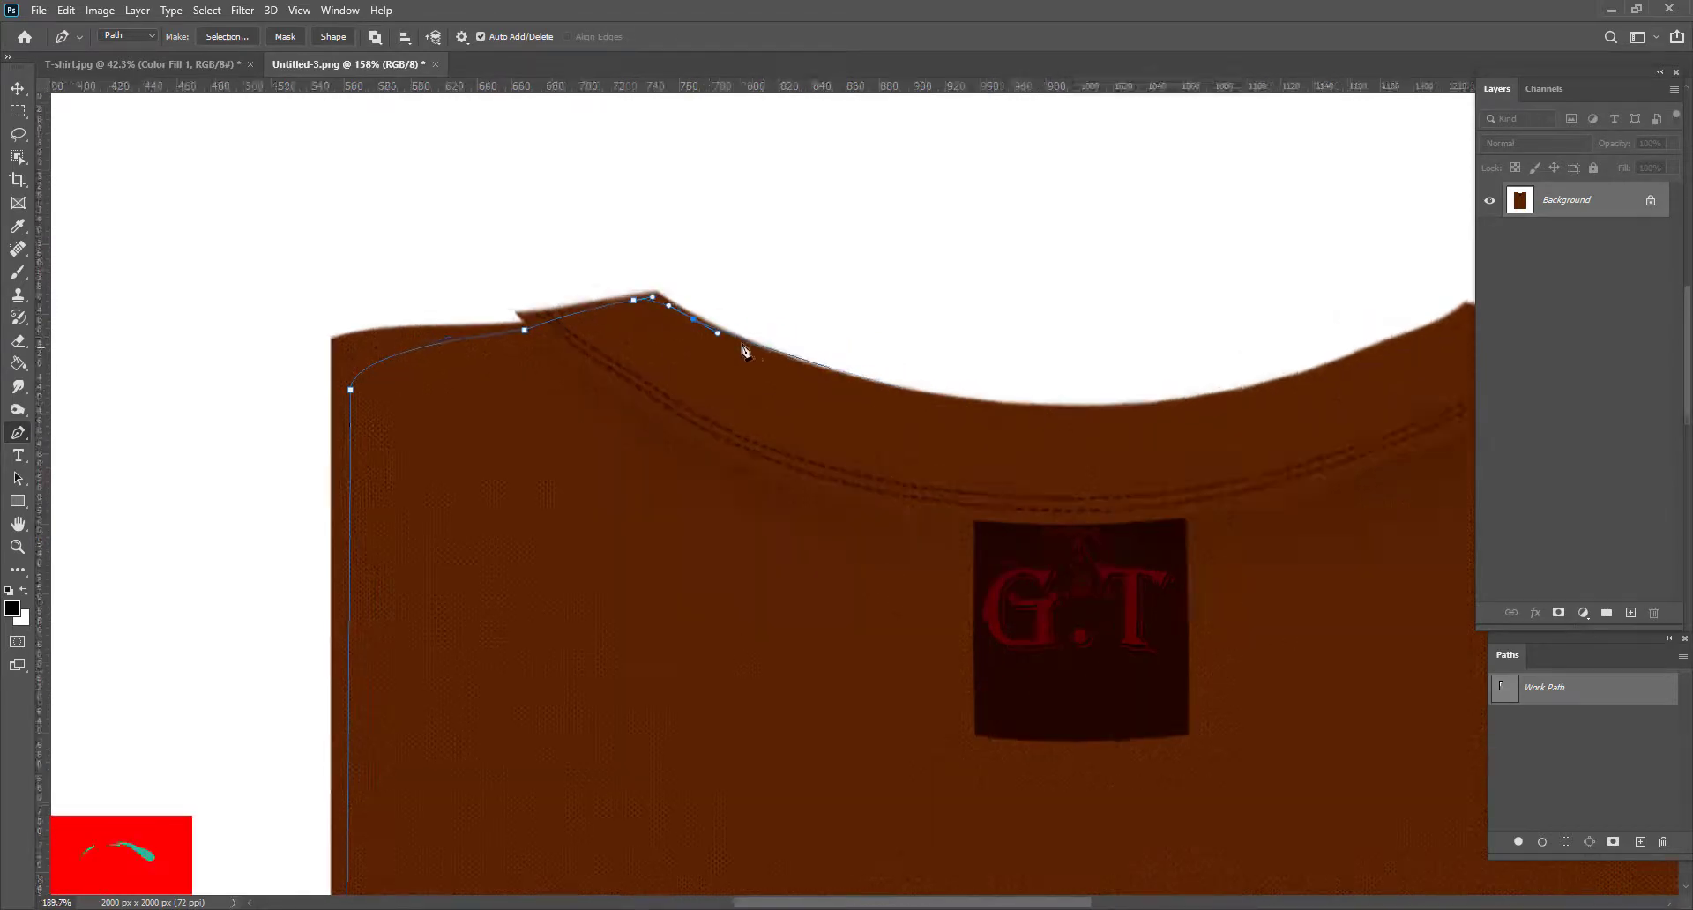
{"action": "scroll", "coordinate": [806, 358], "scroll_direction": "up", "scroll_amount": 2}
{"action": "key", "text": "ctrl+z"}
{"action": "key", "text": "ctrl+z"}
{"action": "key", "text": "ctrl+z"}
{"action": "key", "text": "ctrl+z"}
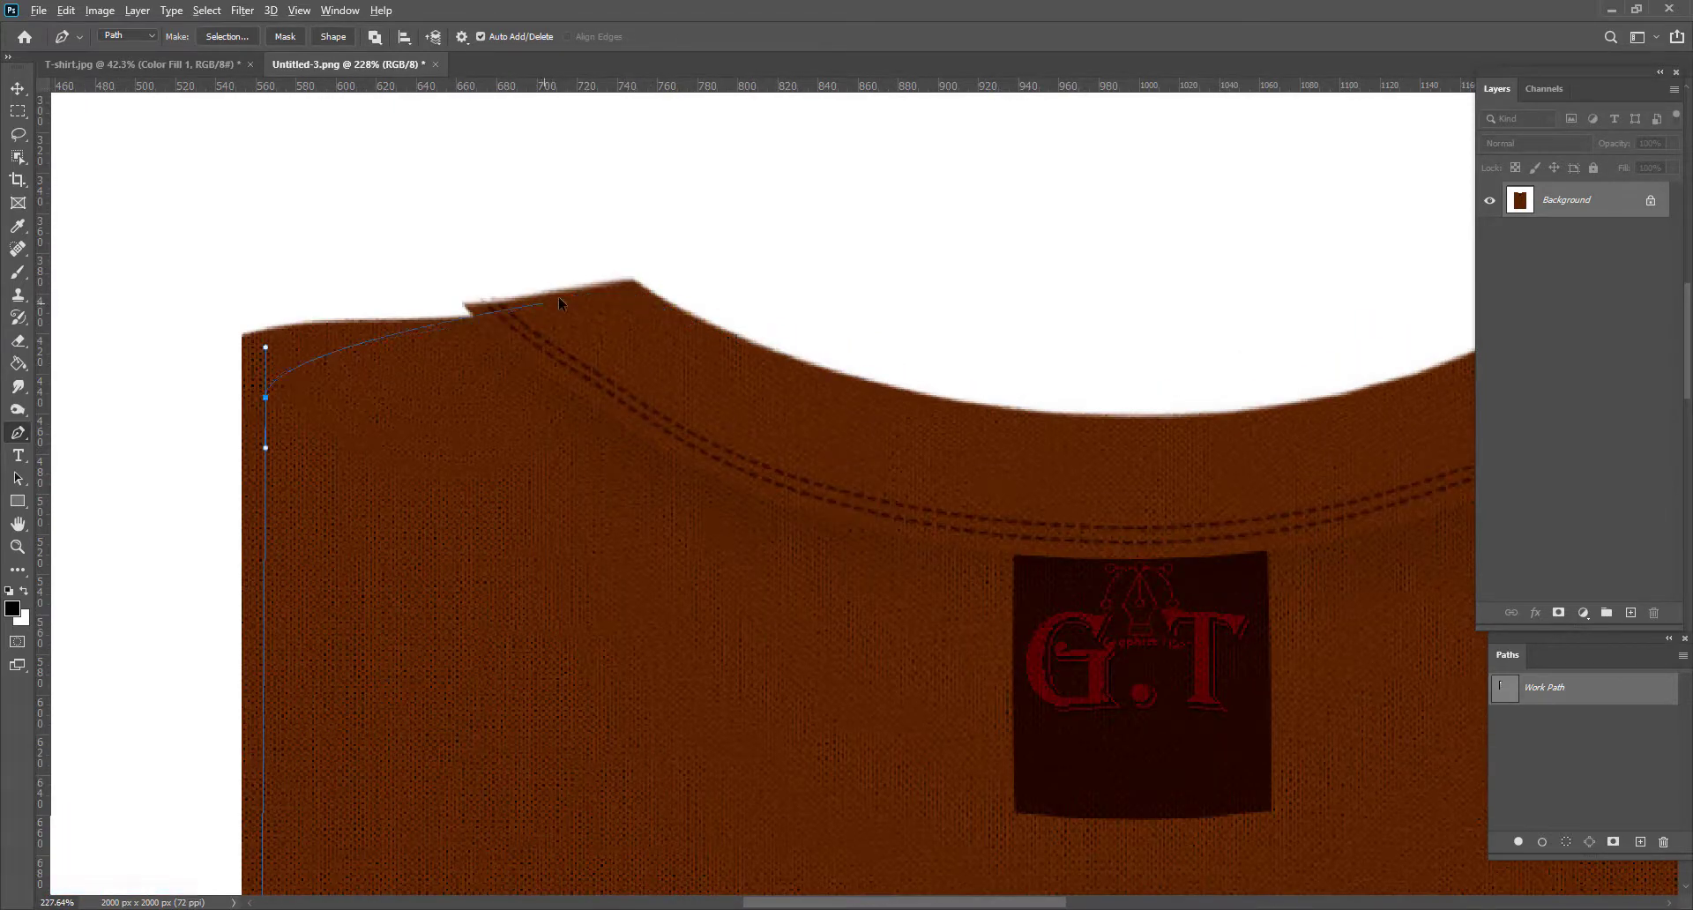
{"action": "left_click_drag", "start_coordinate": [475, 320], "coordinate": [499, 306]}
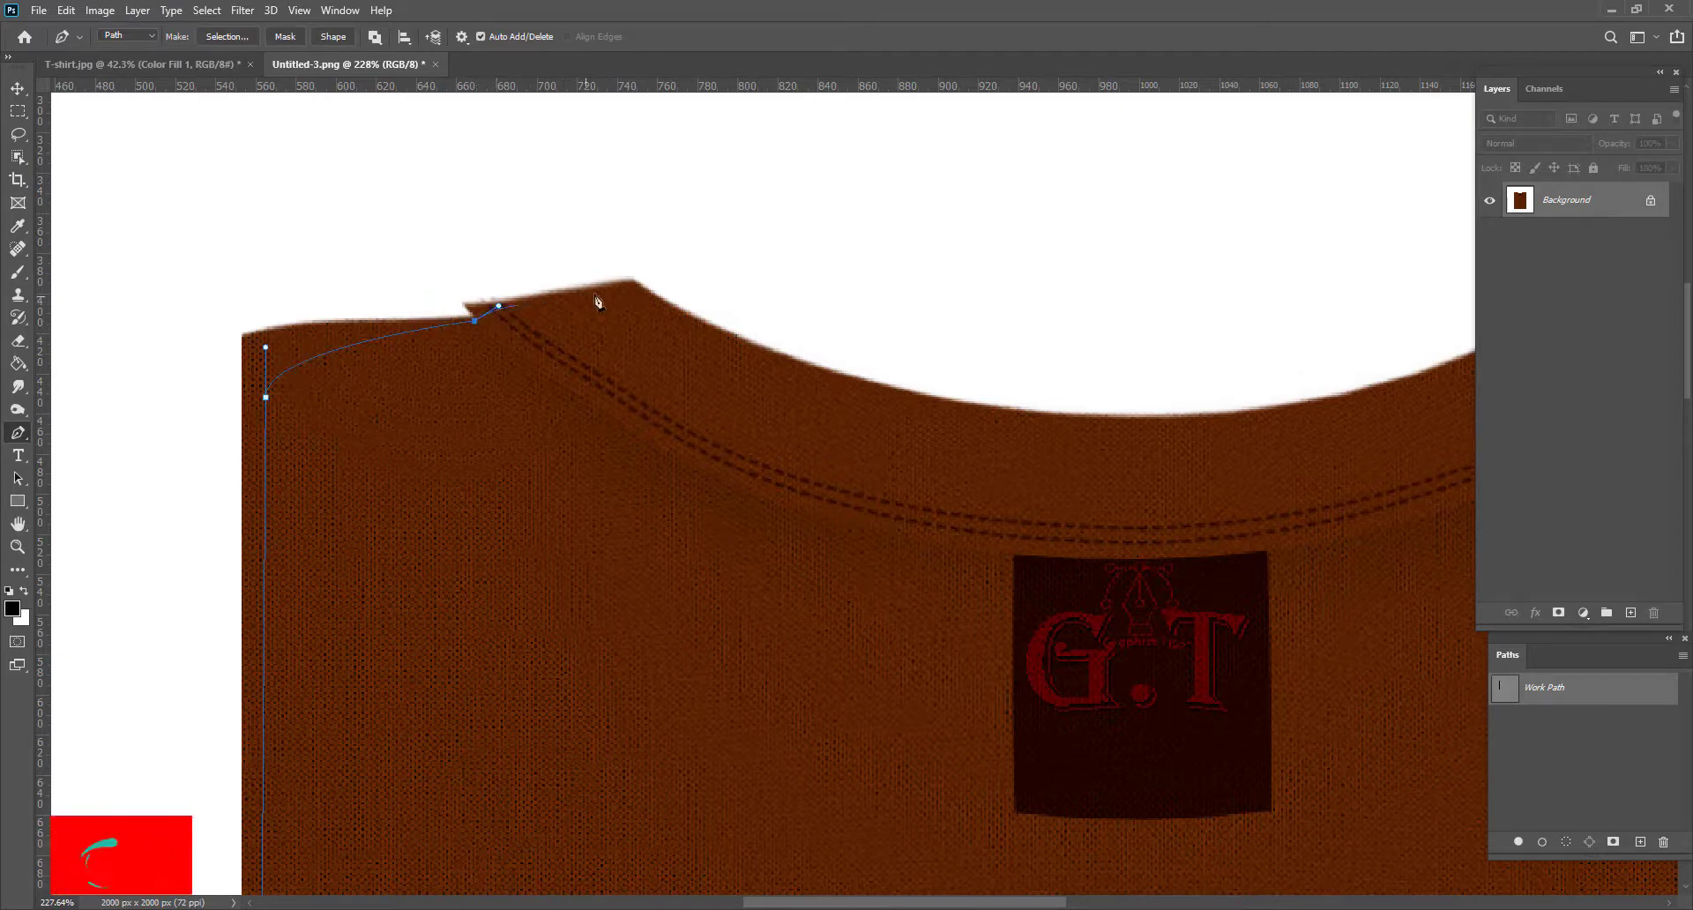
{"action": "left_click_drag", "start_coordinate": [609, 287], "coordinate": [693, 322]}
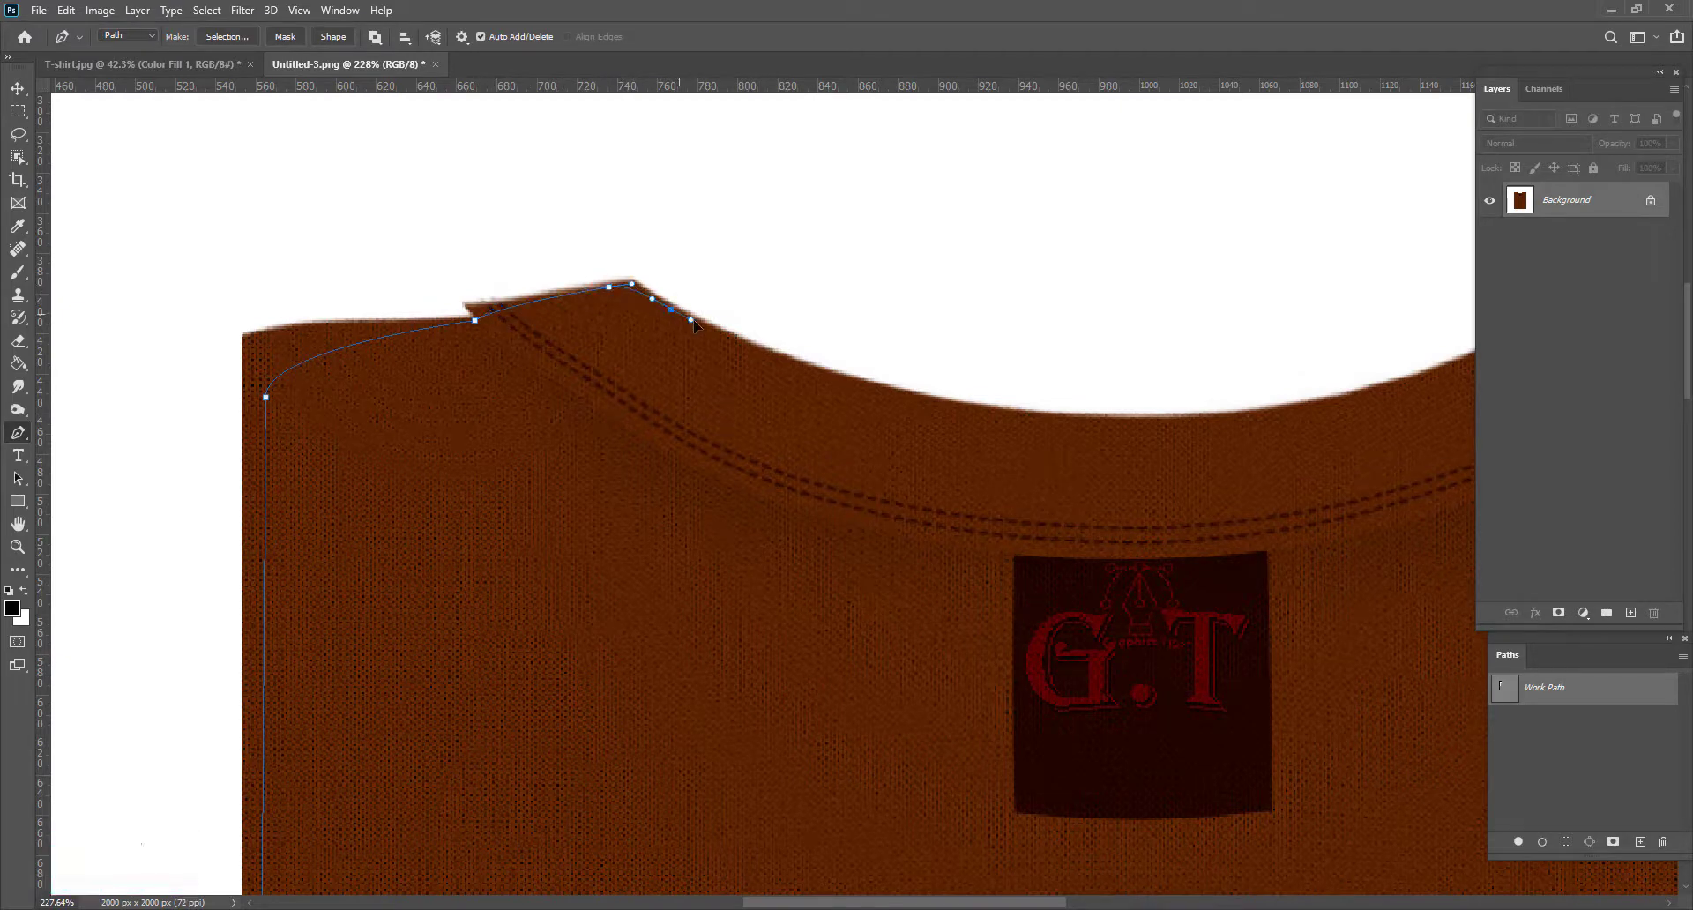
{"action": "left_click_drag", "start_coordinate": [795, 377], "coordinate": [600, 350]}
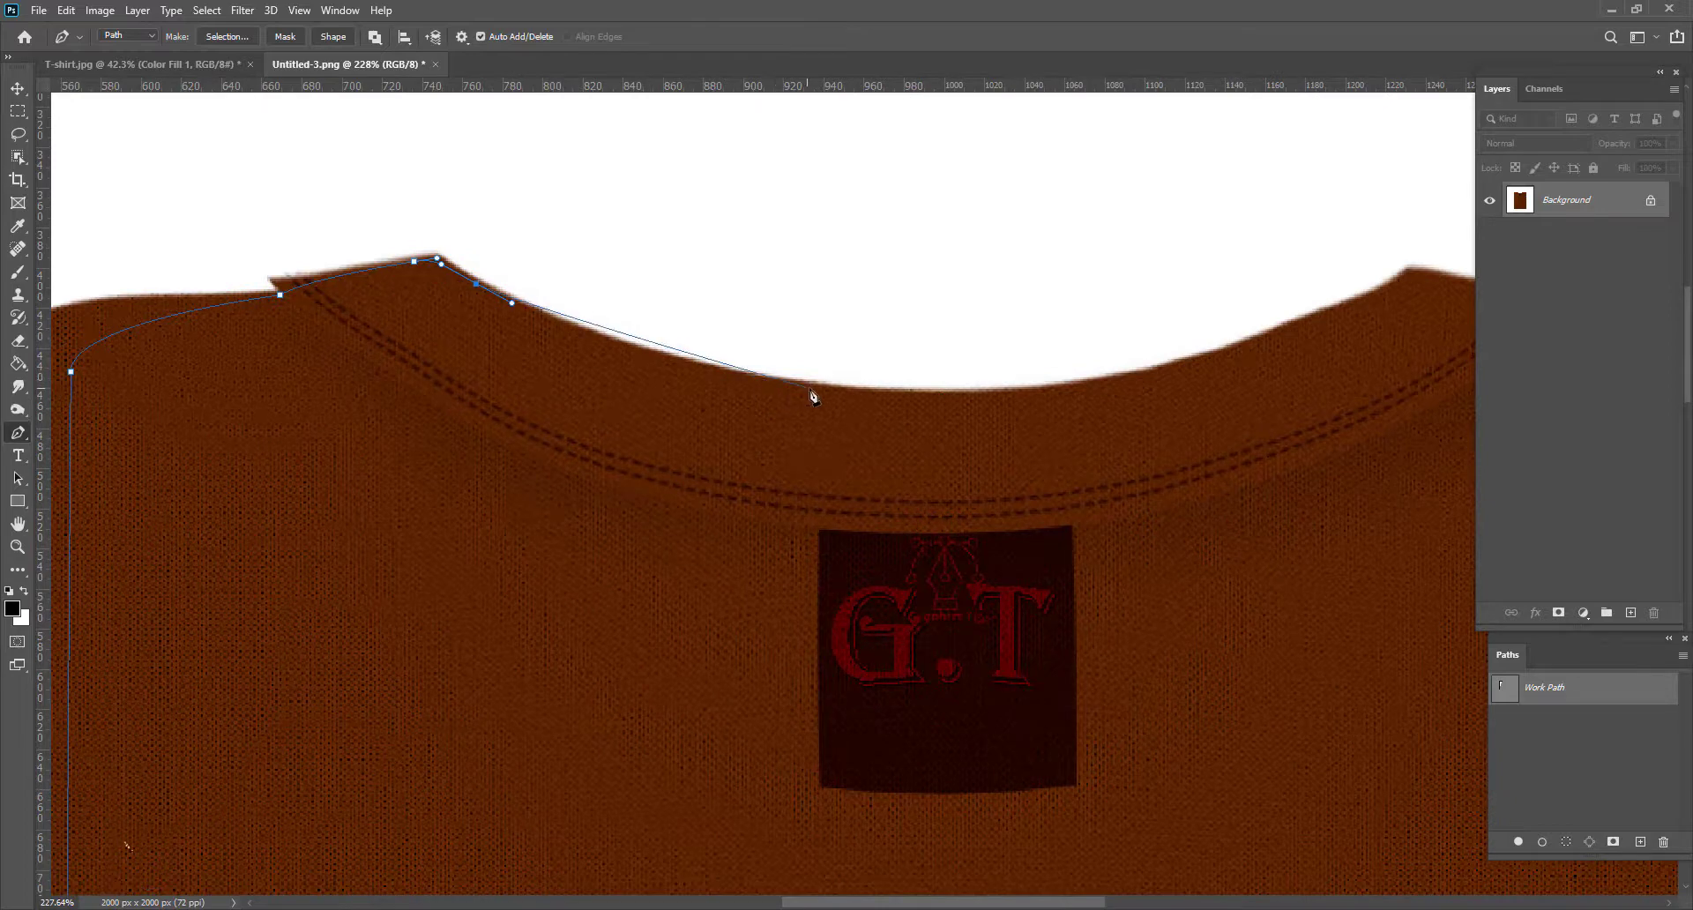
{"action": "mouse_move", "coordinate": [809, 388]}
{"action": "left_mouse_down"}
{"action": "mouse_move", "coordinate": [962, 405]}
{"action": "mouse_move", "coordinate": [671, 420]}
{"action": "left_mouse_up"}
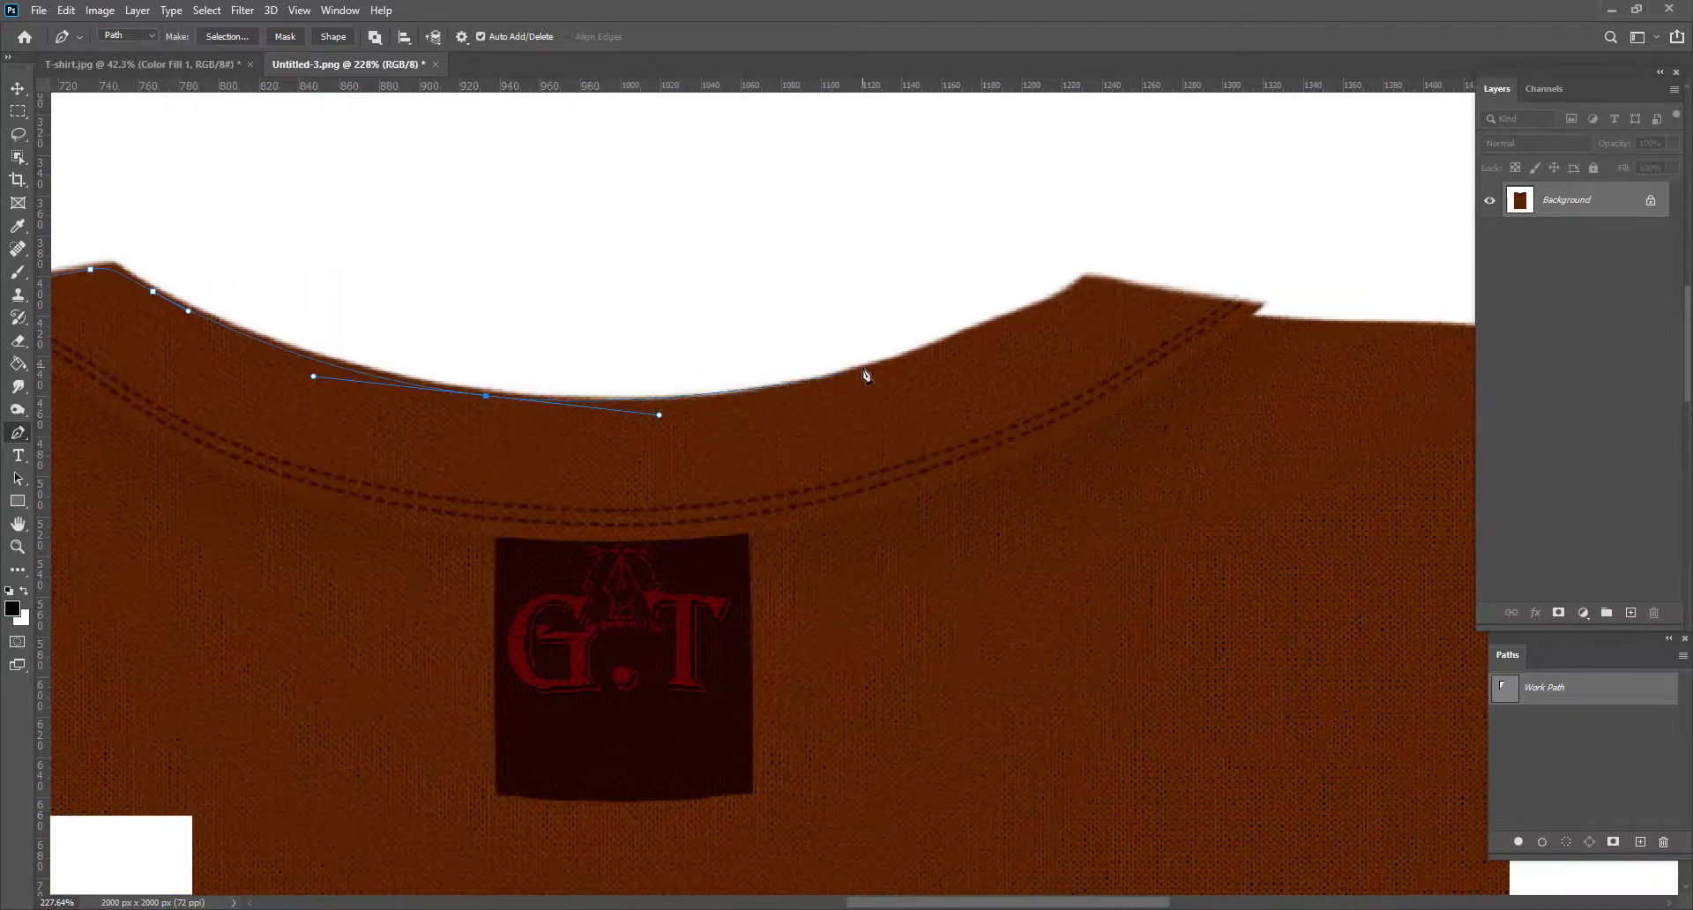
{"action": "mouse_move", "coordinate": [878, 366]}
{"action": "left_mouse_down"}
{"action": "mouse_move", "coordinate": [961, 344]}
{"action": "mouse_move", "coordinate": [808, 425]}
{"action": "mouse_move", "coordinate": [942, 365]}
{"action": "left_mouse_up"}
Step: Add right-shoulder anchors and close the path below the neck label
{"action": "left_click", "coordinate": [1038, 381]}
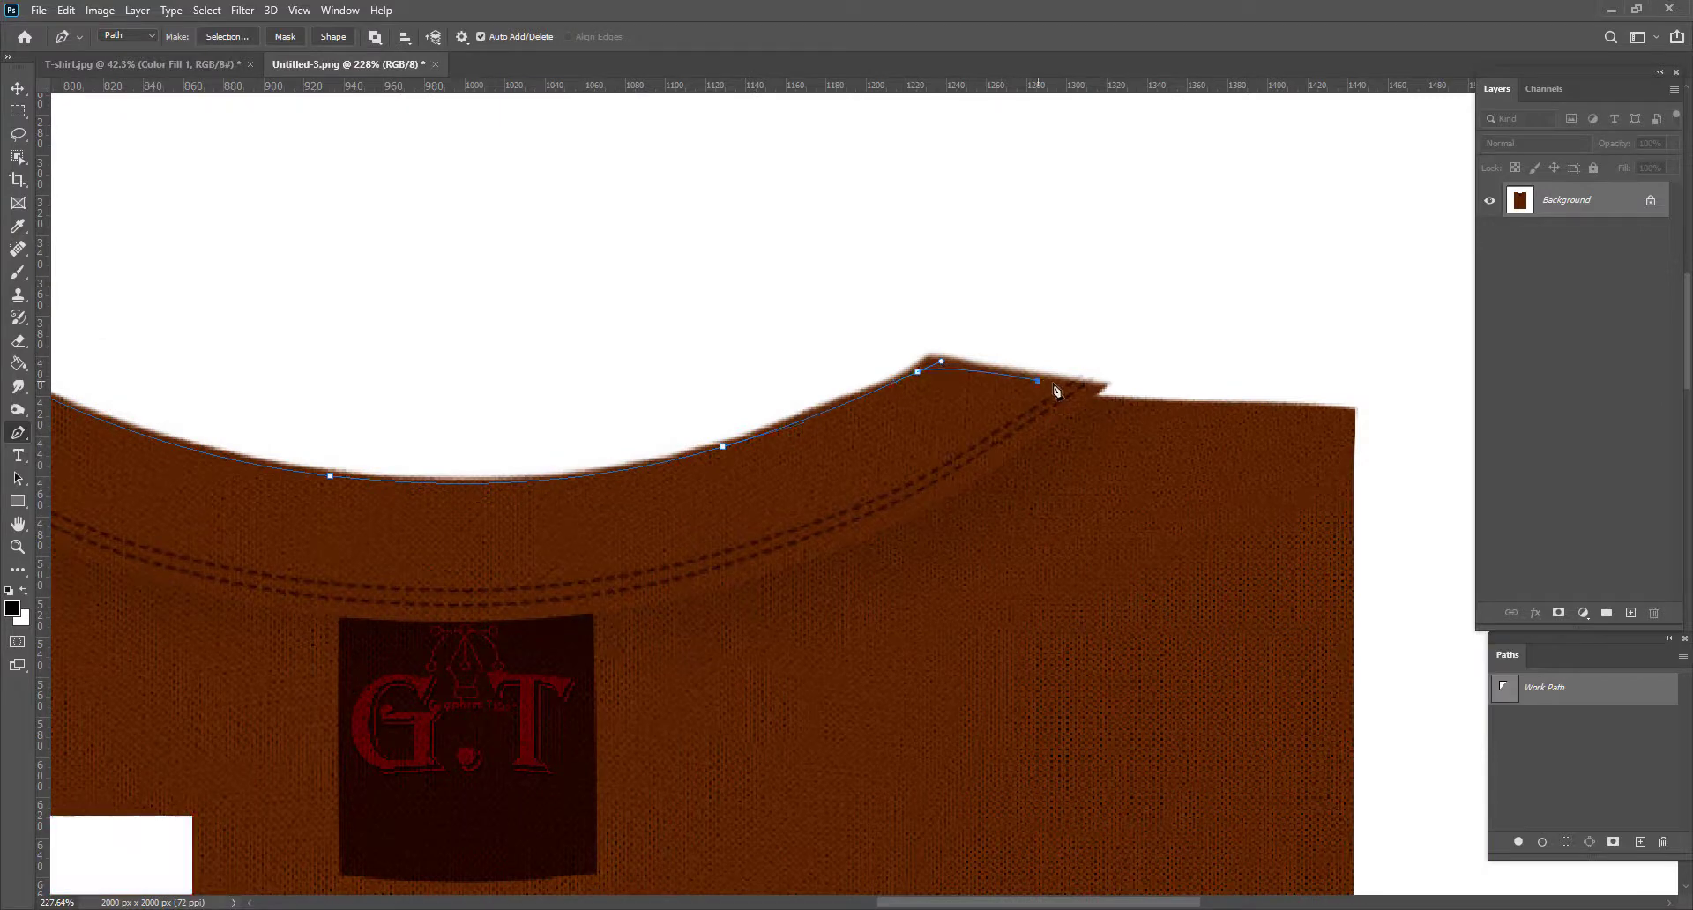
{"action": "left_click", "coordinate": [1087, 404]}
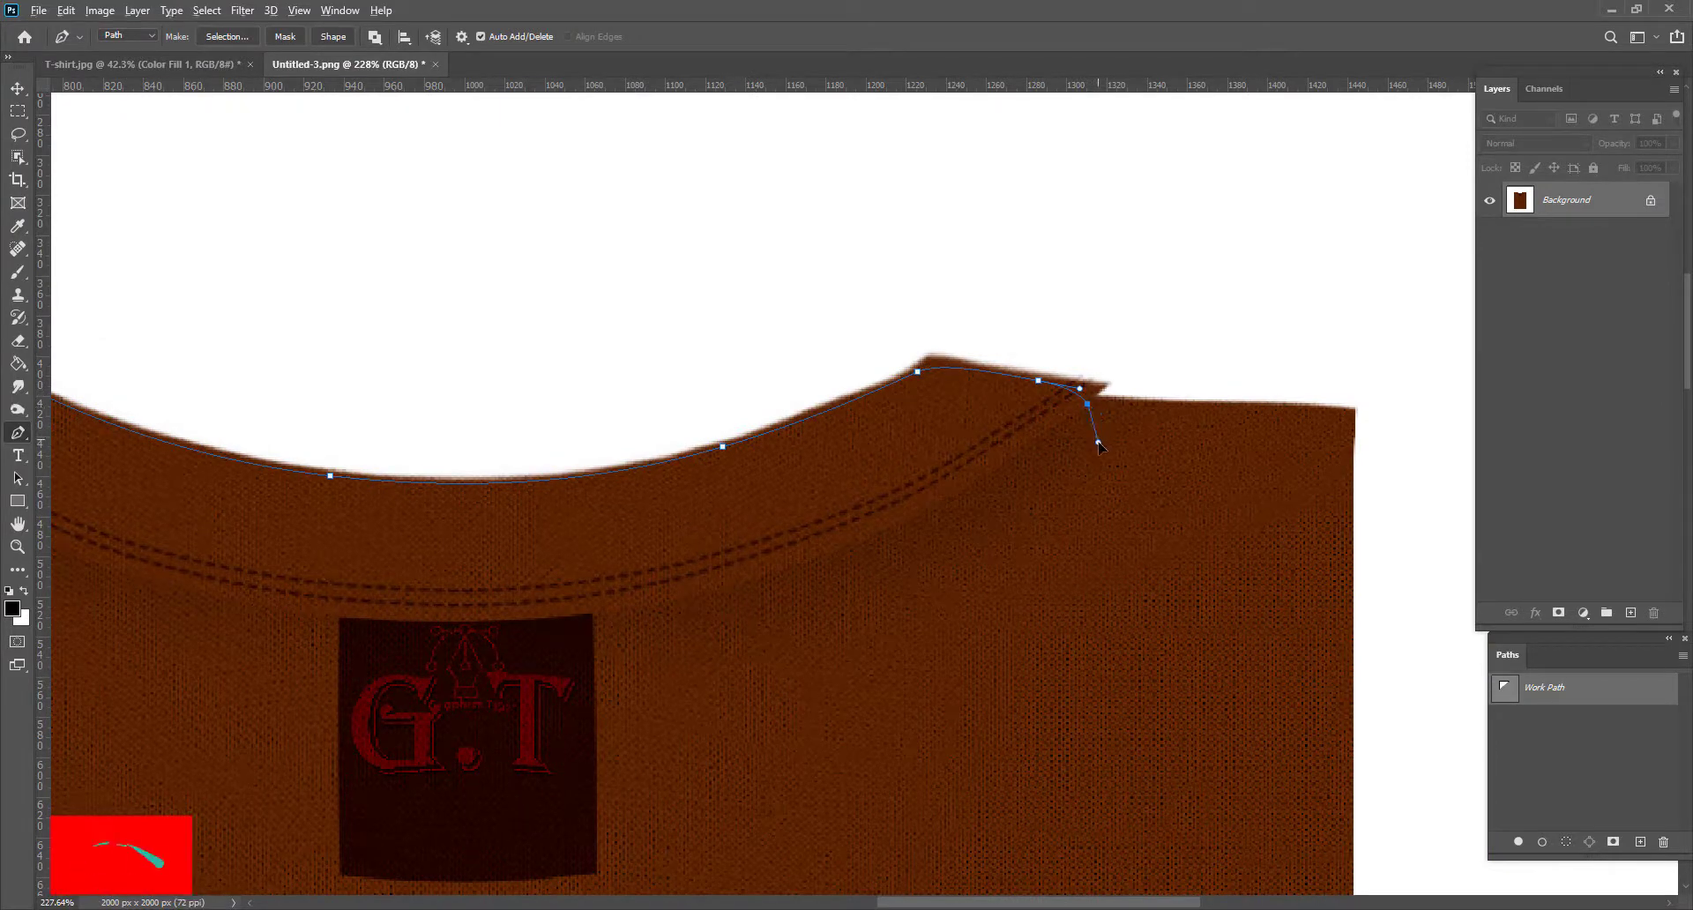
{"action": "scroll", "coordinate": [1230, 512], "scroll_direction": "down", "scroll_amount": 2}
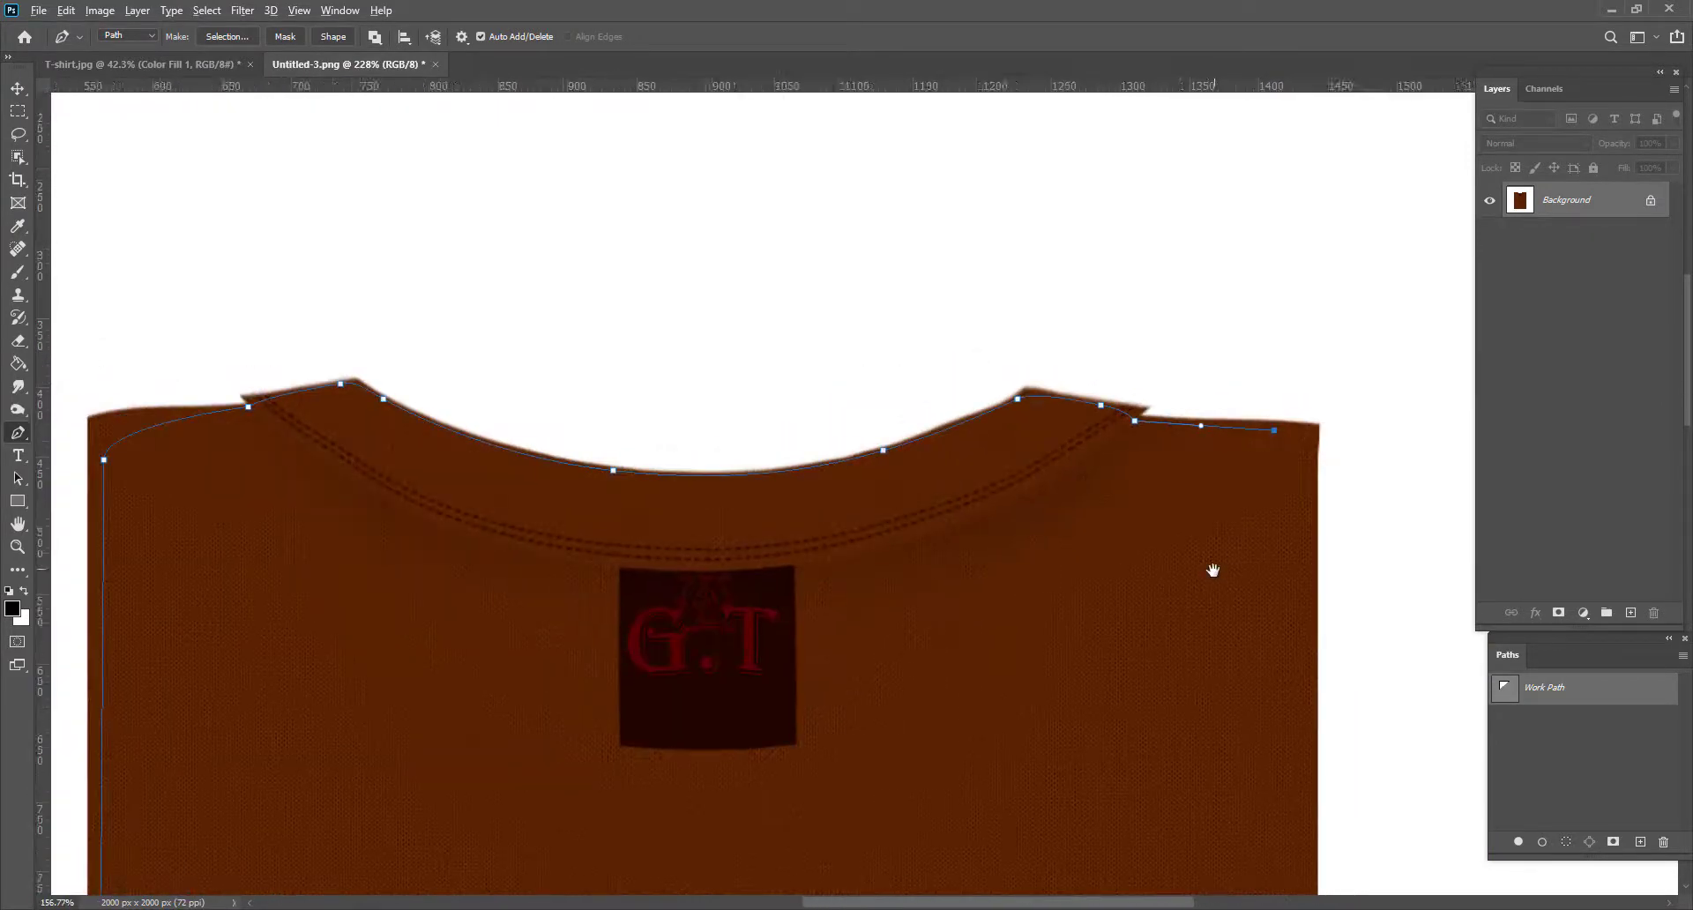
{"action": "scroll", "coordinate": [1210, 608], "scroll_direction": "down", "scroll_amount": 2}
{"action": "scroll", "coordinate": [1215, 670], "scroll_direction": "down", "scroll_amount": 2}
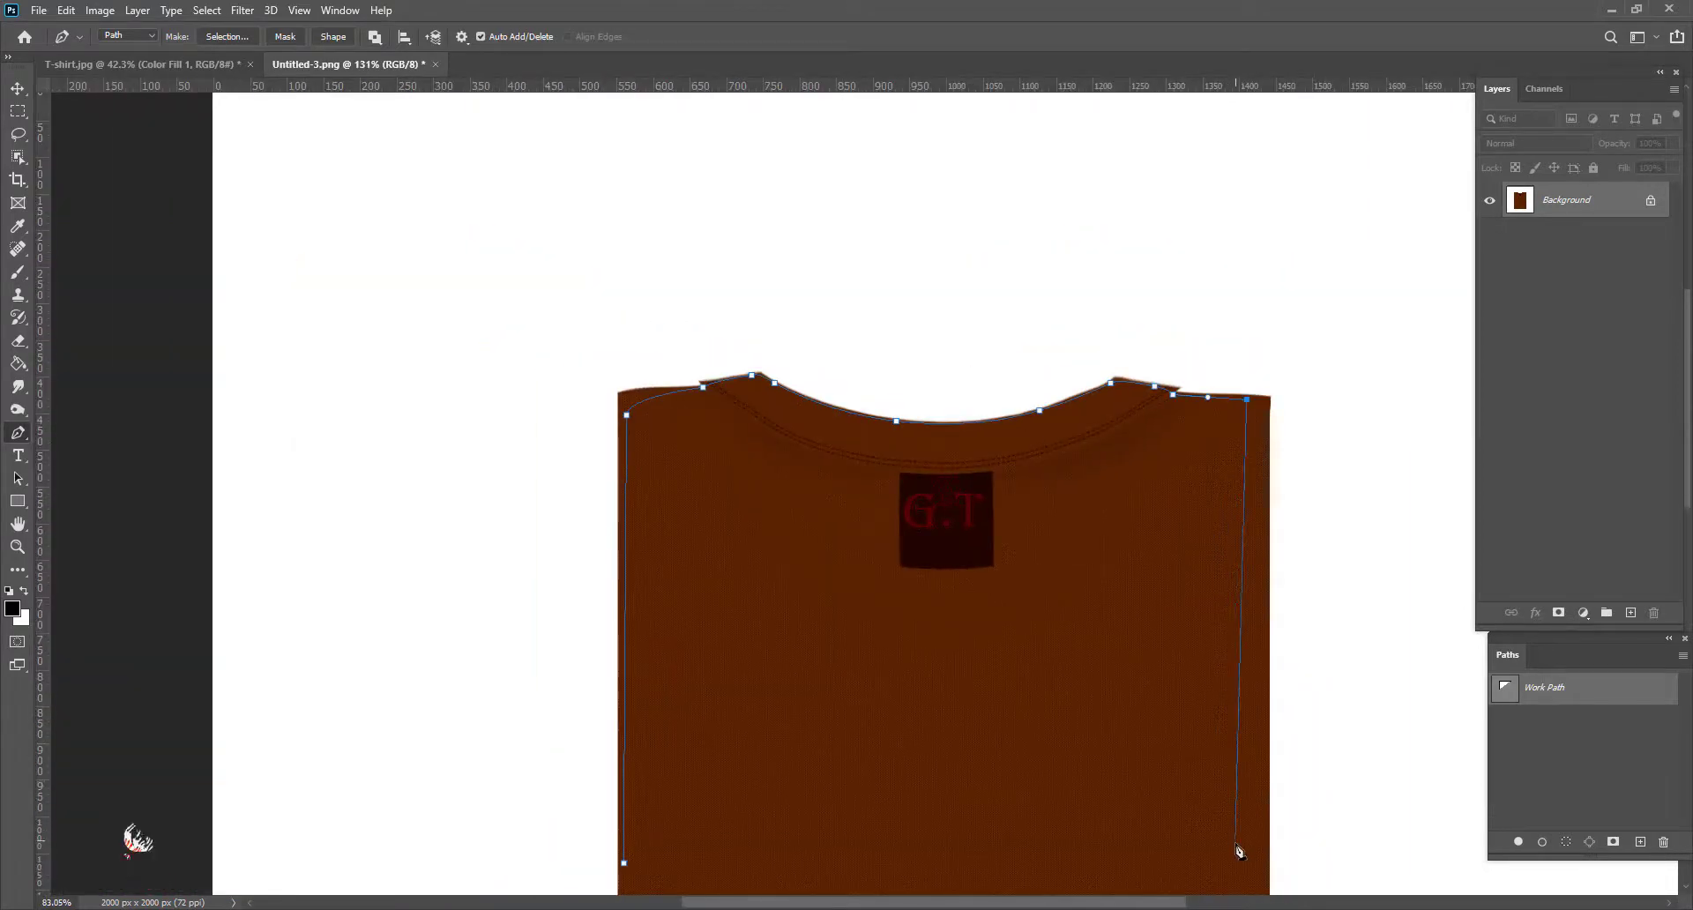
{"action": "left_click", "coordinate": [625, 864]}
{"action": "scroll", "coordinate": [922, 718], "scroll_direction": "down", "scroll_amount": 4}
{"action": "scroll", "coordinate": [1067, 363], "scroll_direction": "up", "scroll_amount": 2}
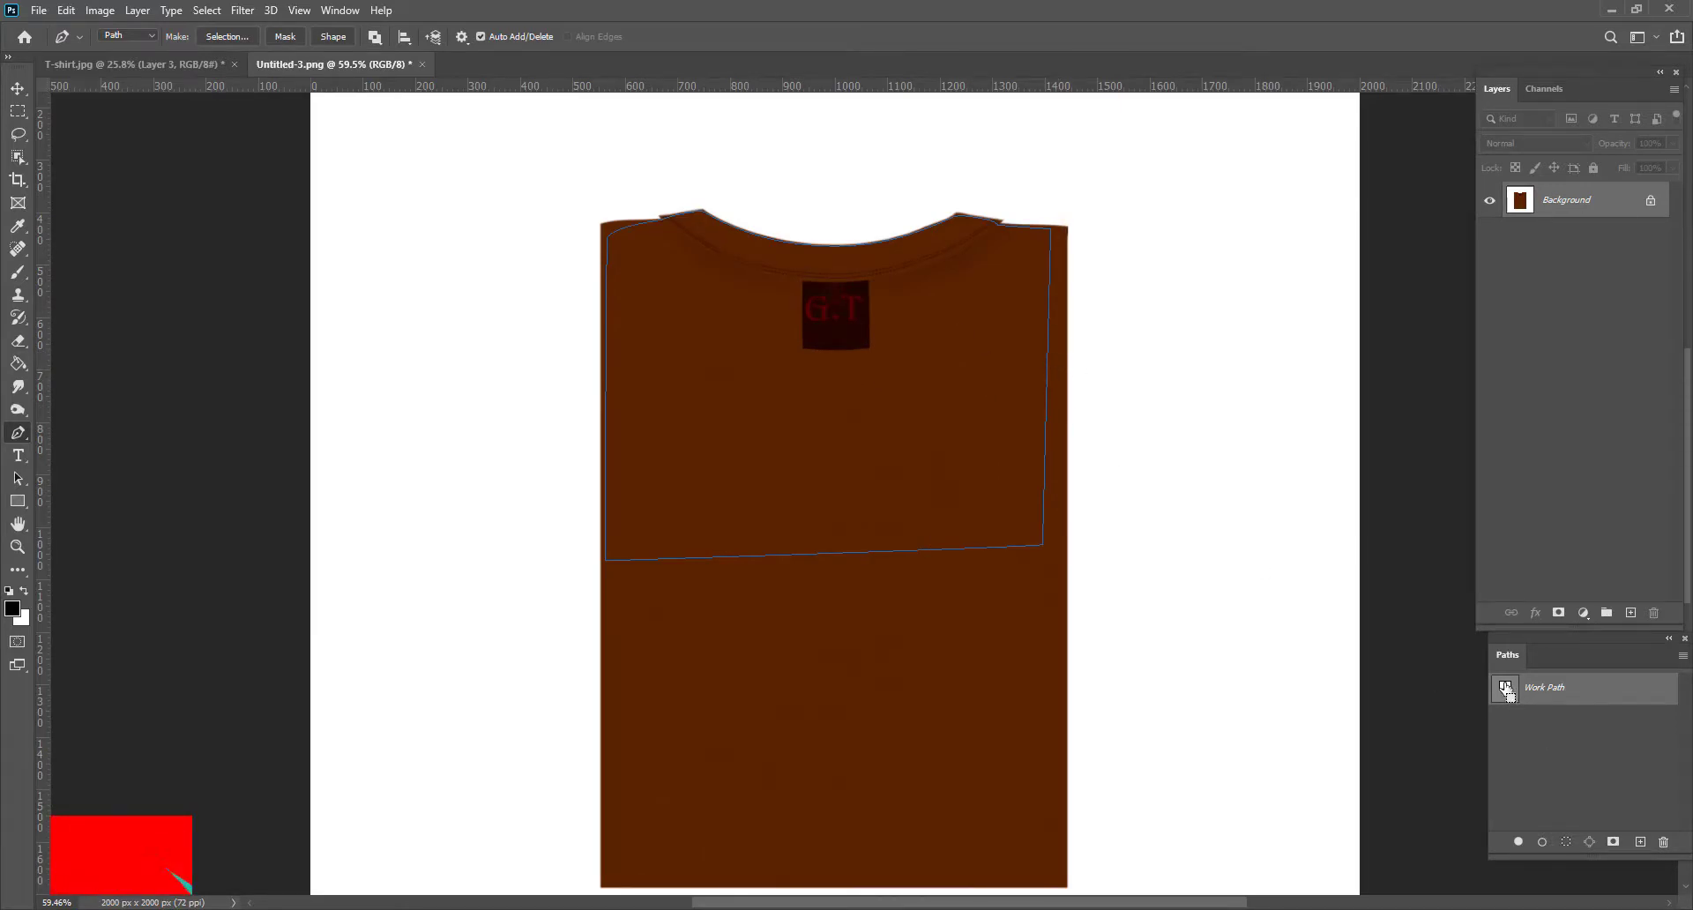
Step: Paste the outlined back piece into T-shirt.jpg above Color Fill 1 as Layer 4
{"action": "left_click", "coordinate": [1506, 688], "text": "ctrl"}
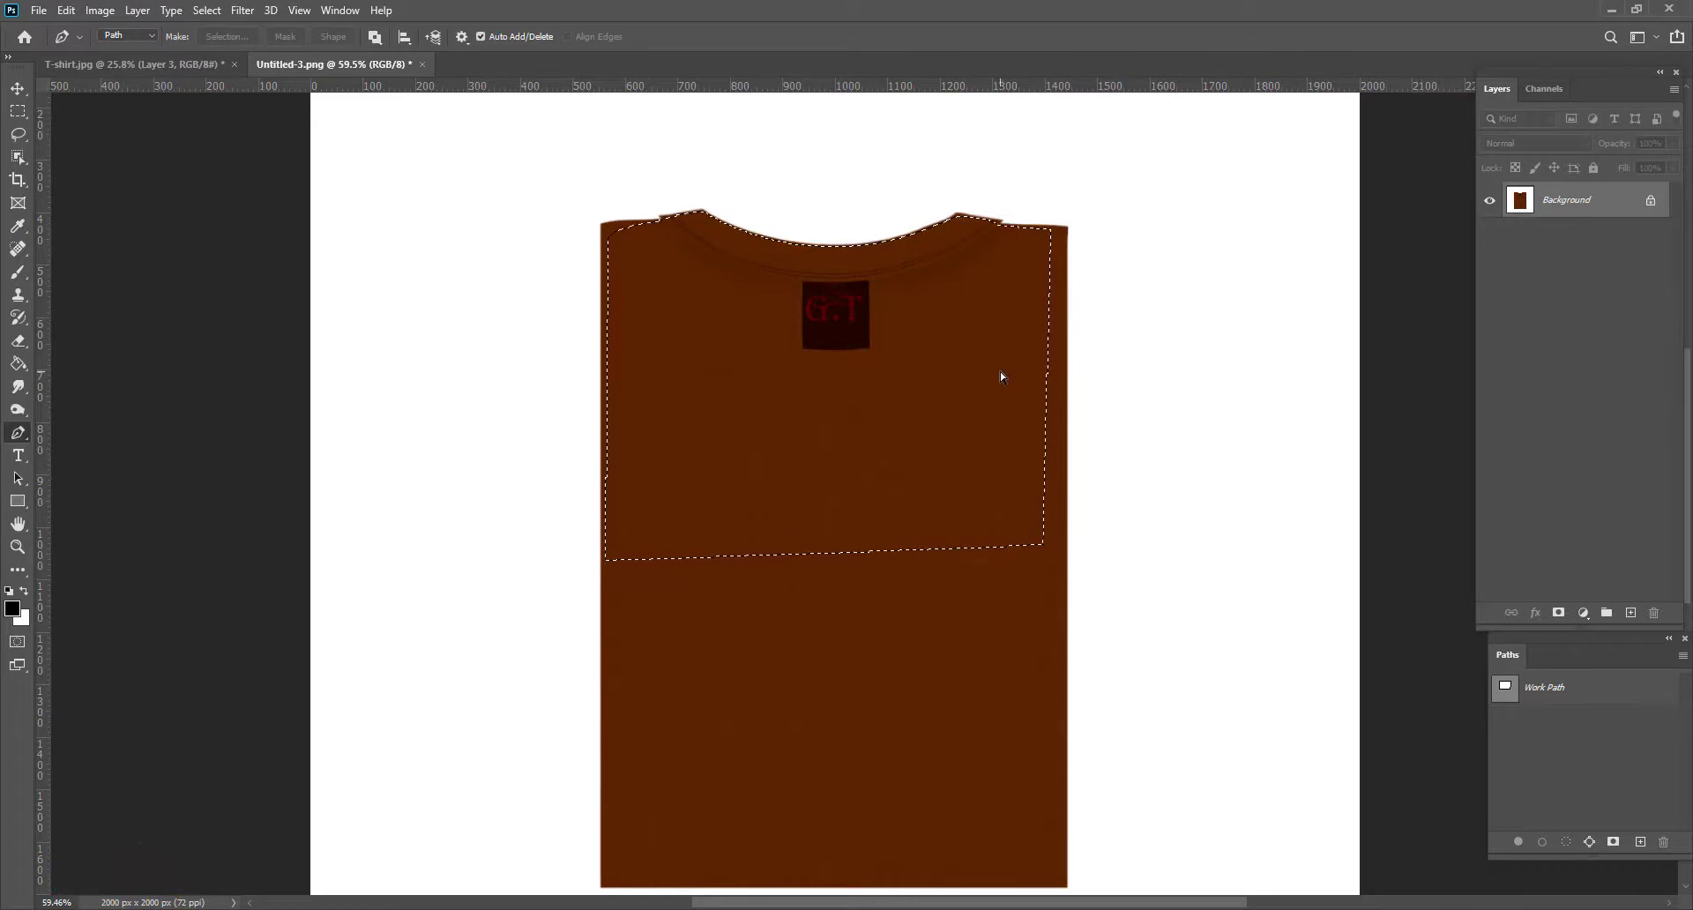
{"action": "left_click", "coordinate": [120, 62]}
{"action": "scroll", "coordinate": [910, 423], "scroll_direction": "up", "scroll_amount": 2}
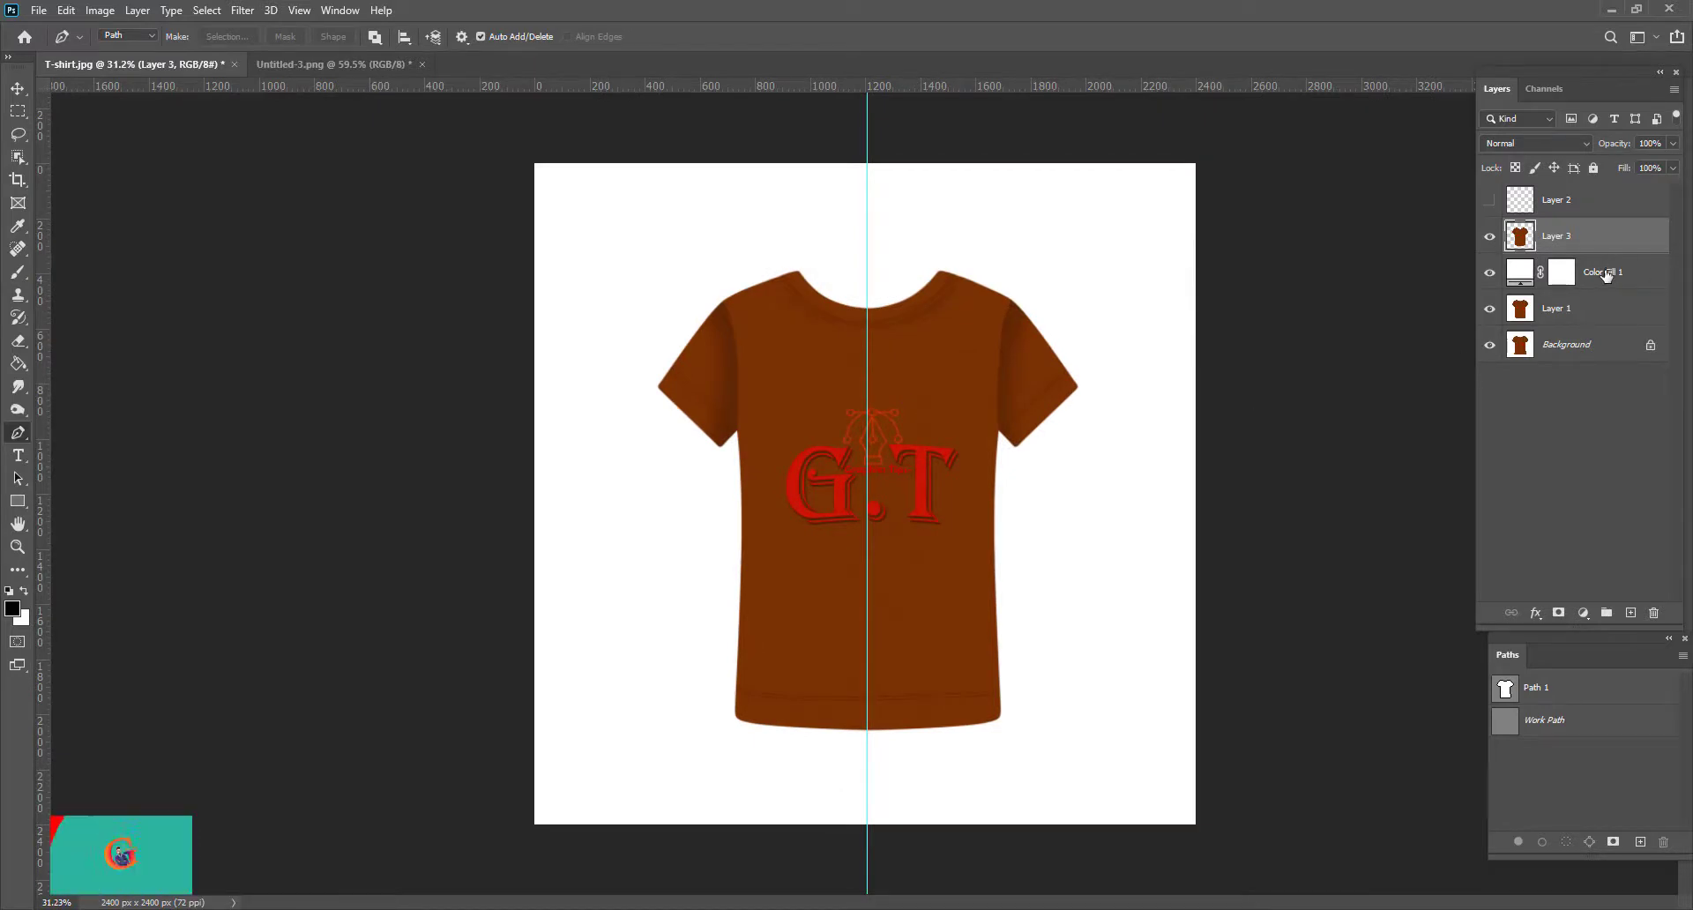
{"action": "left_click", "coordinate": [1504, 276]}
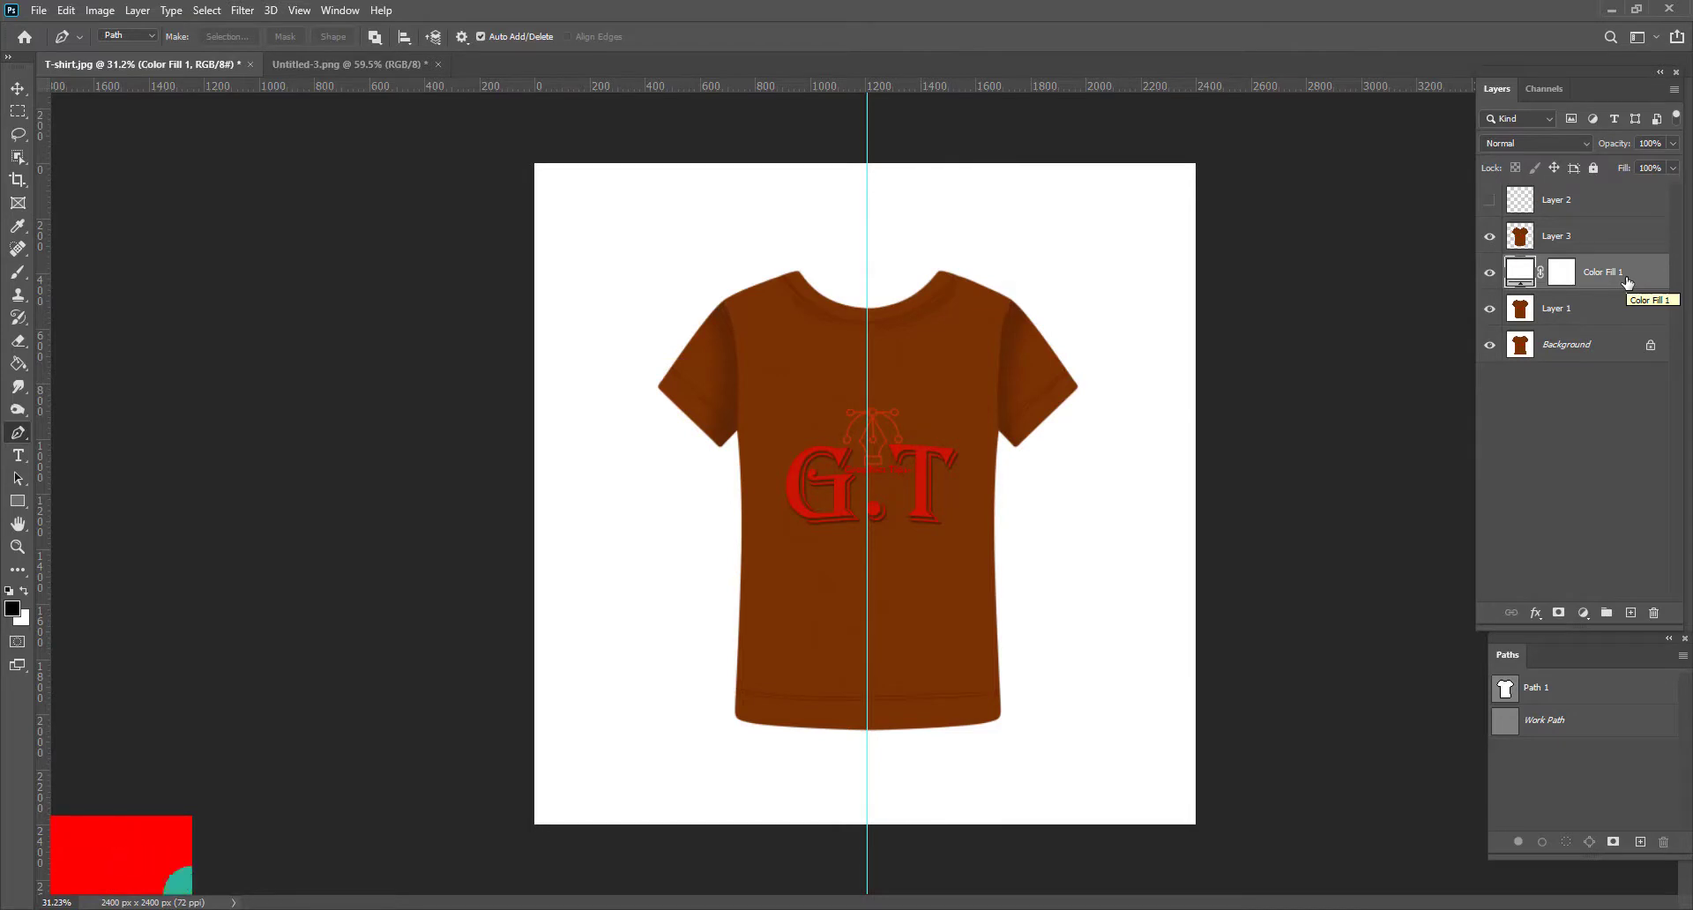
{"action": "key", "text": "ctrl+v"}
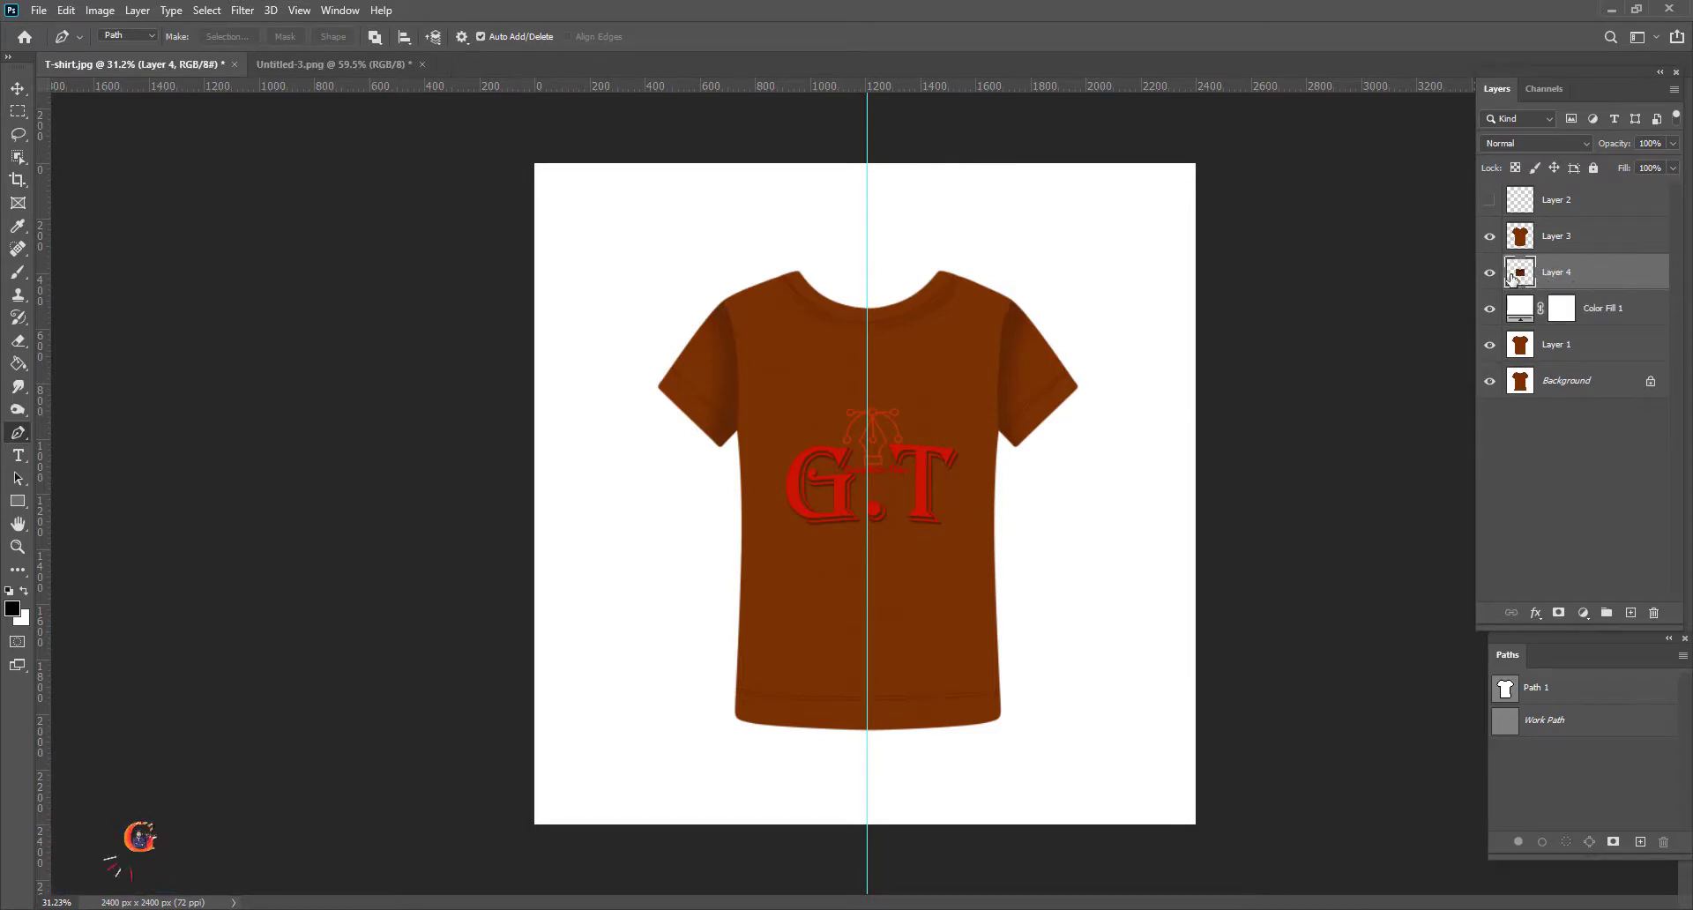
Step: Solo Layer 4 to inspect it, restore all layers, and begin Free Transform
{"action": "left_click", "coordinate": [1491, 275]}
{"action": "left_click", "coordinate": [1490, 273], "text": "alt"}
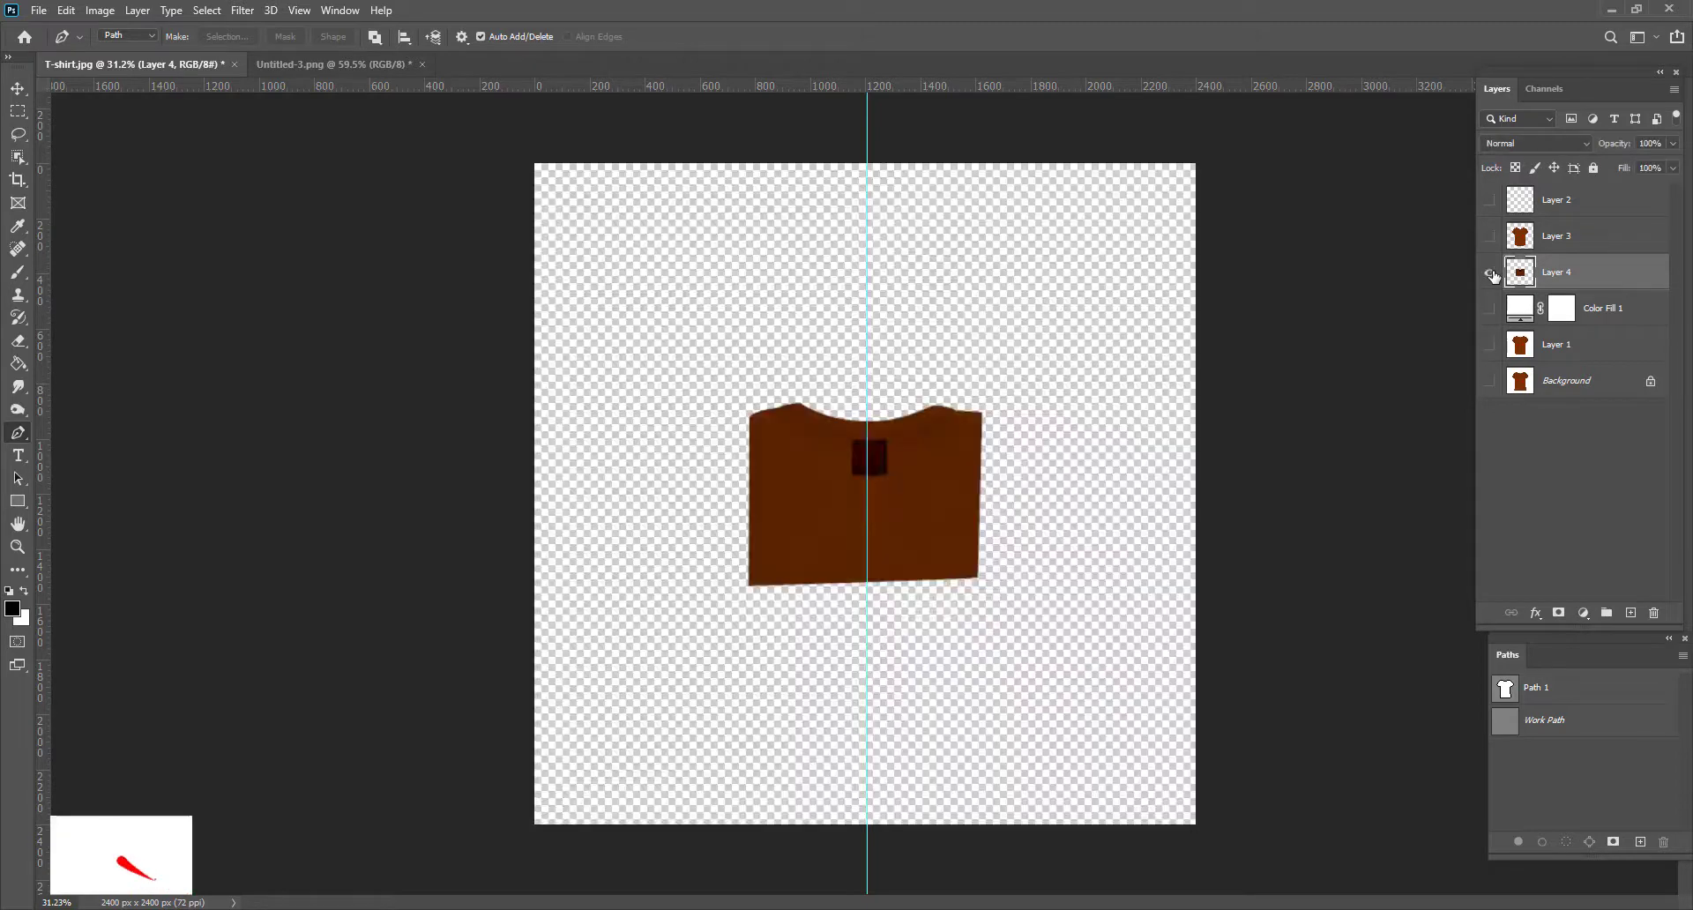
{"action": "left_click", "coordinate": [1490, 274], "text": "alt"}
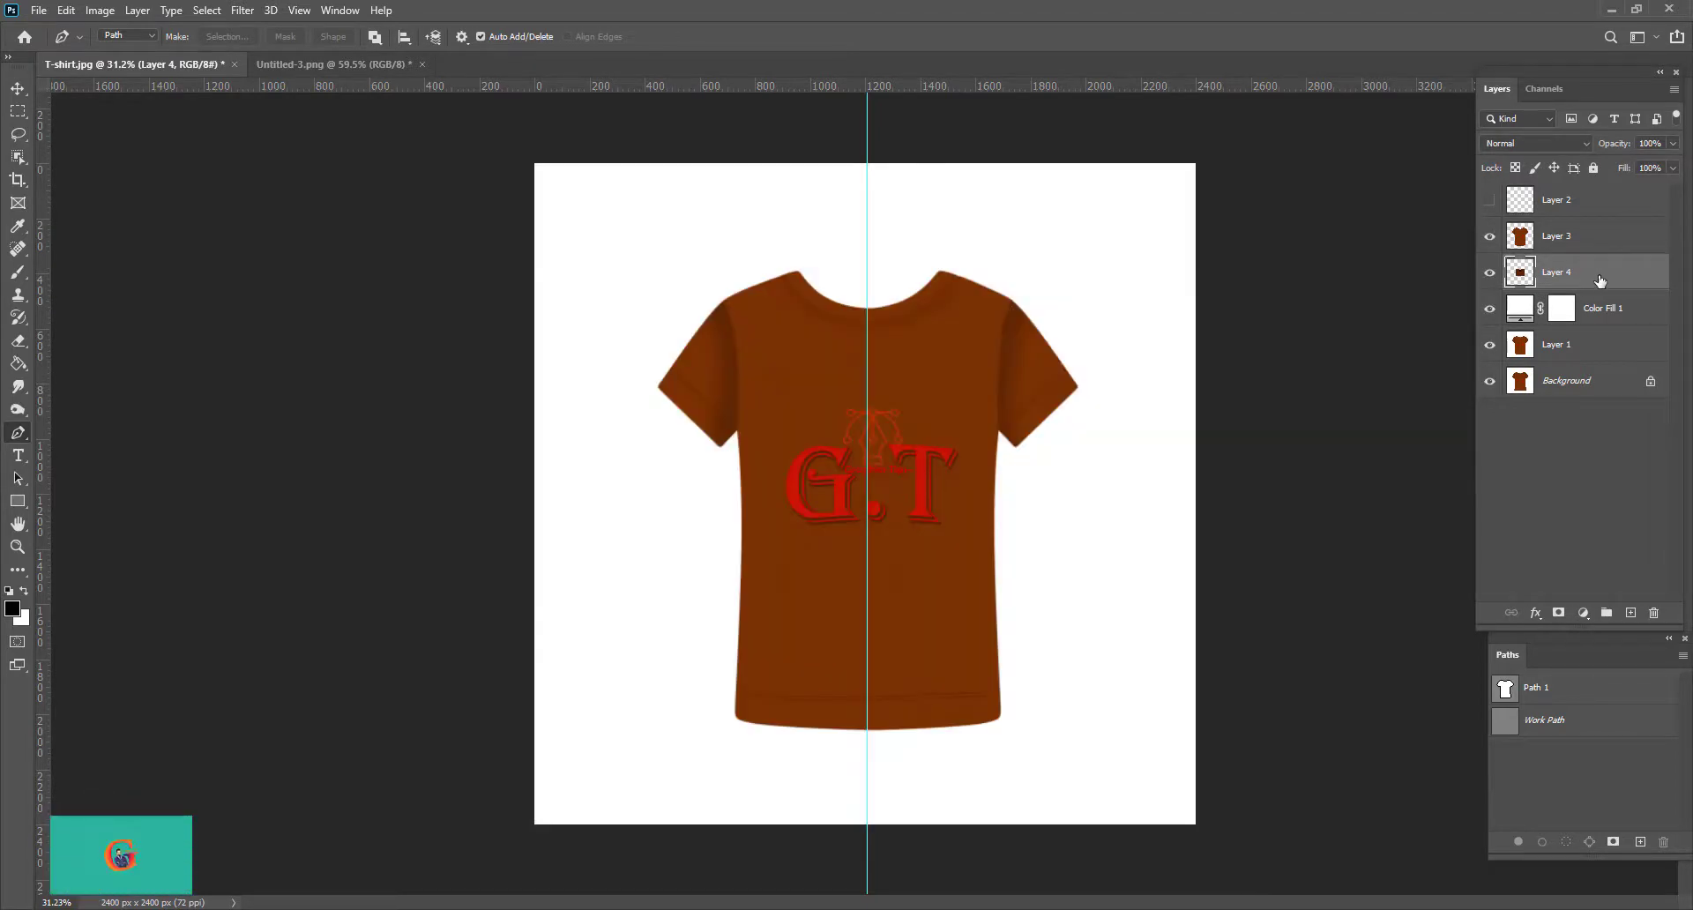
{"action": "key", "text": "ctrl+t"}
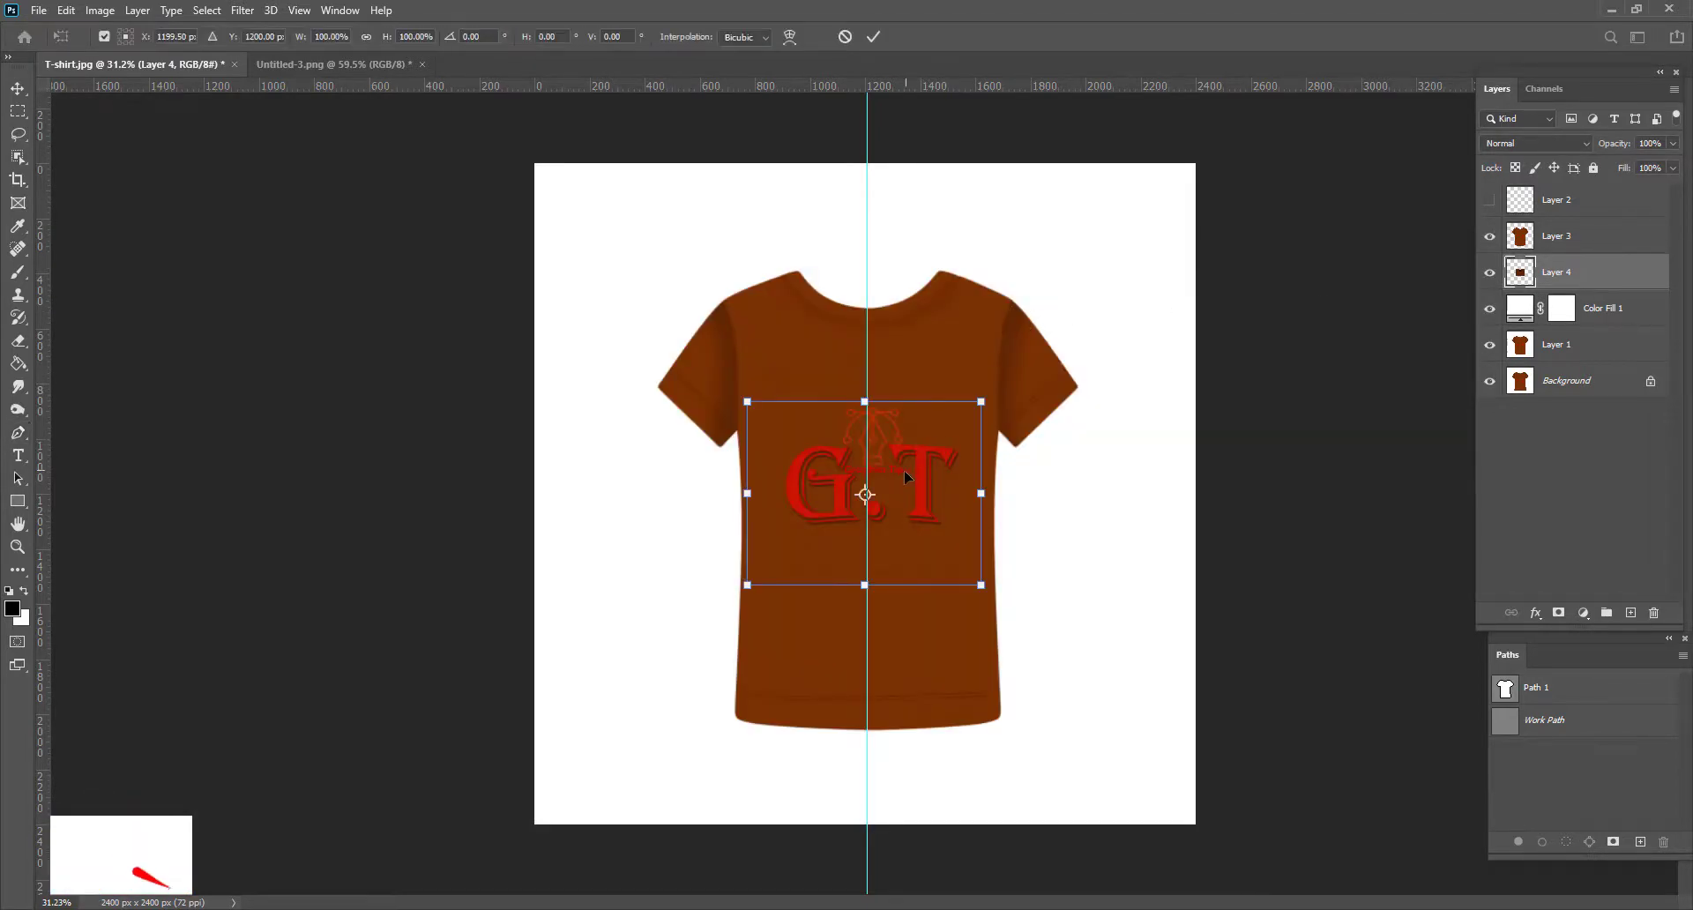
Step: Drag Layer 4's back piece up behind the collar and nudge it slightly left
{"action": "scroll", "coordinate": [906, 477], "scroll_direction": "up", "scroll_amount": 1}
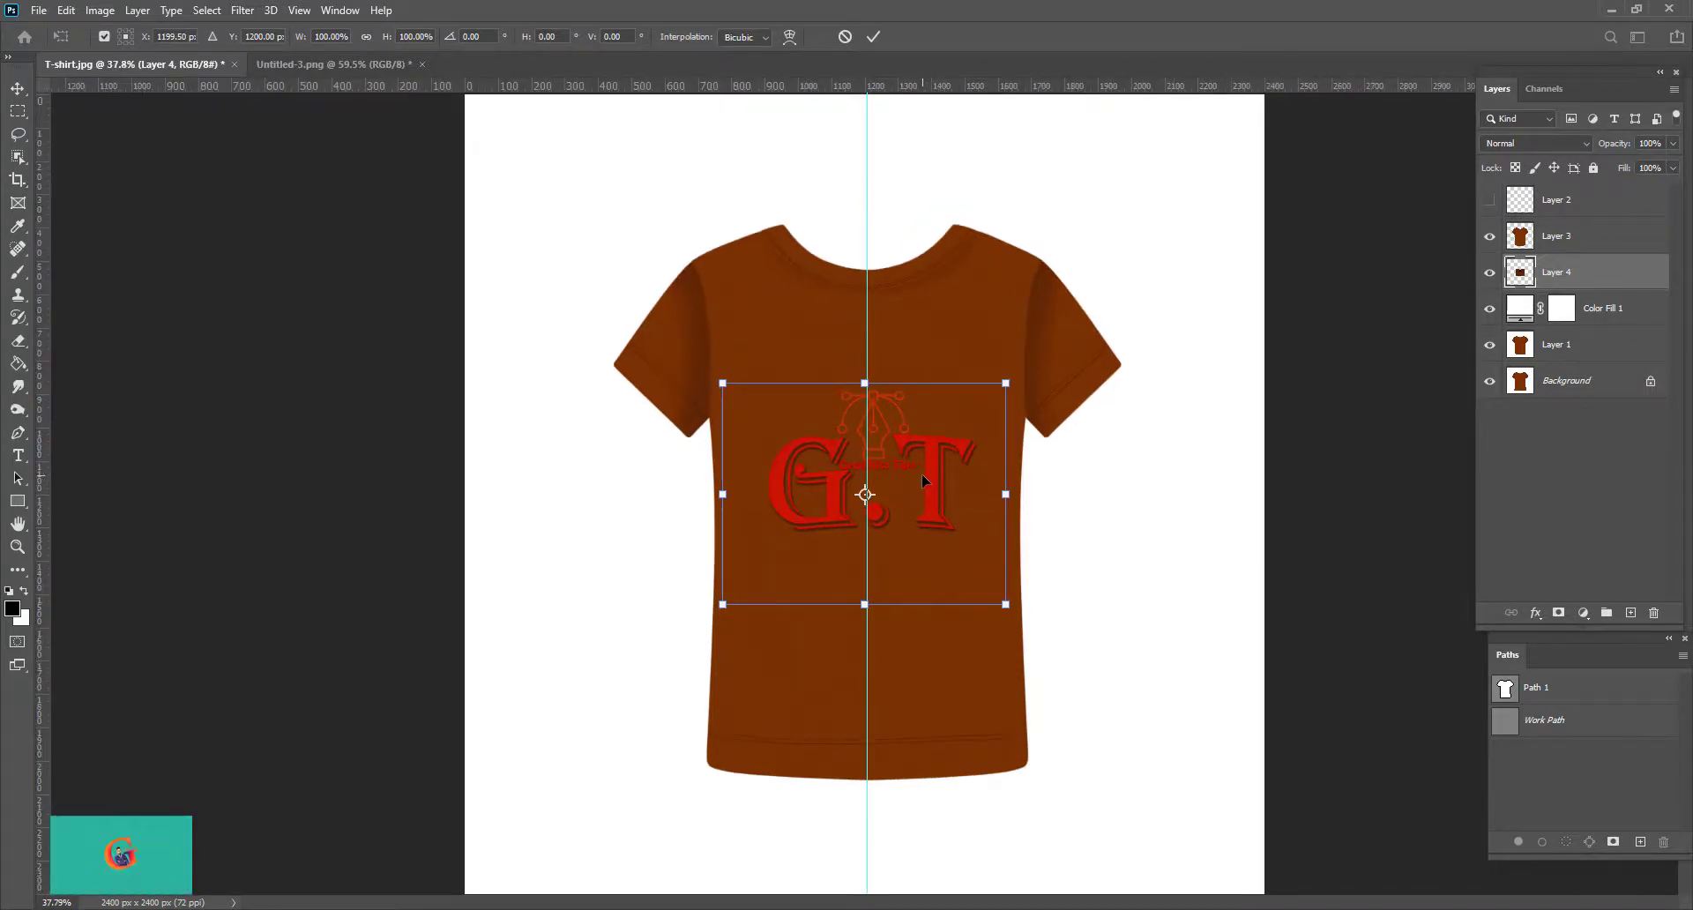
{"action": "mouse_move", "coordinate": [901, 491]}
{"action": "left_mouse_down"}
{"action": "mouse_move", "coordinate": [908, 308]}
{"action": "mouse_move", "coordinate": [895, 359]}
{"action": "left_mouse_up"}
{"action": "scroll", "coordinate": [908, 238], "scroll_direction": "up", "scroll_amount": 2}
{"action": "scroll", "coordinate": [896, 356], "scroll_direction": "up", "scroll_amount": 1}
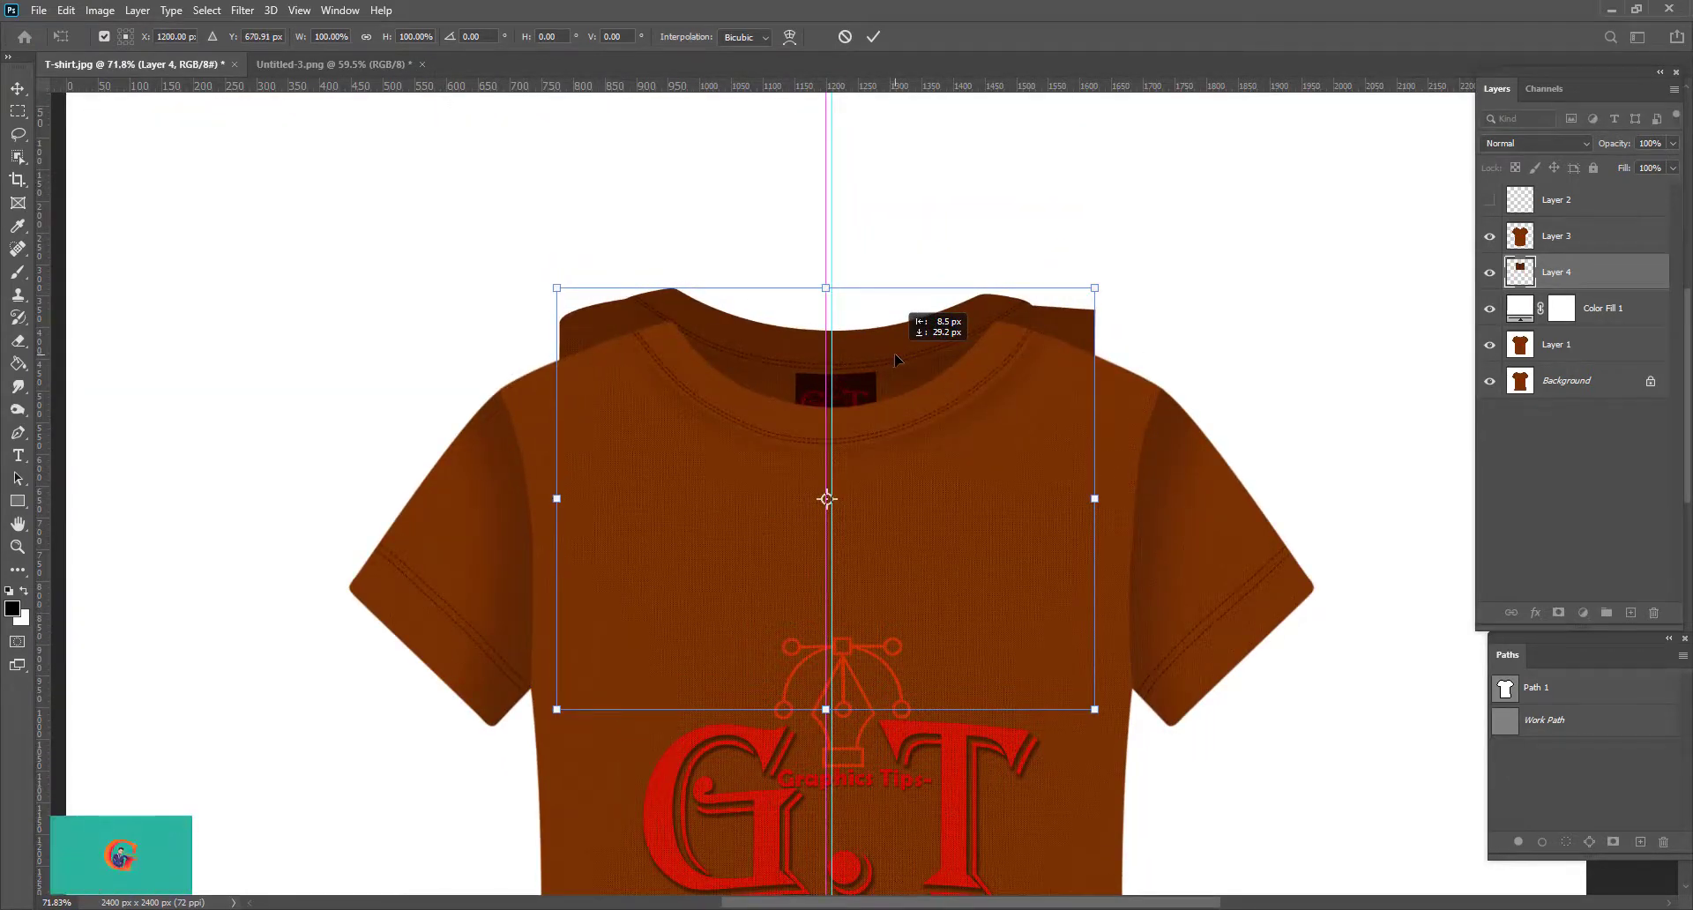
{"action": "scroll", "coordinate": [856, 392], "scroll_direction": "up", "scroll_amount": 1}
{"action": "key", "text": "Left"}
{"action": "key", "text": "Left"}
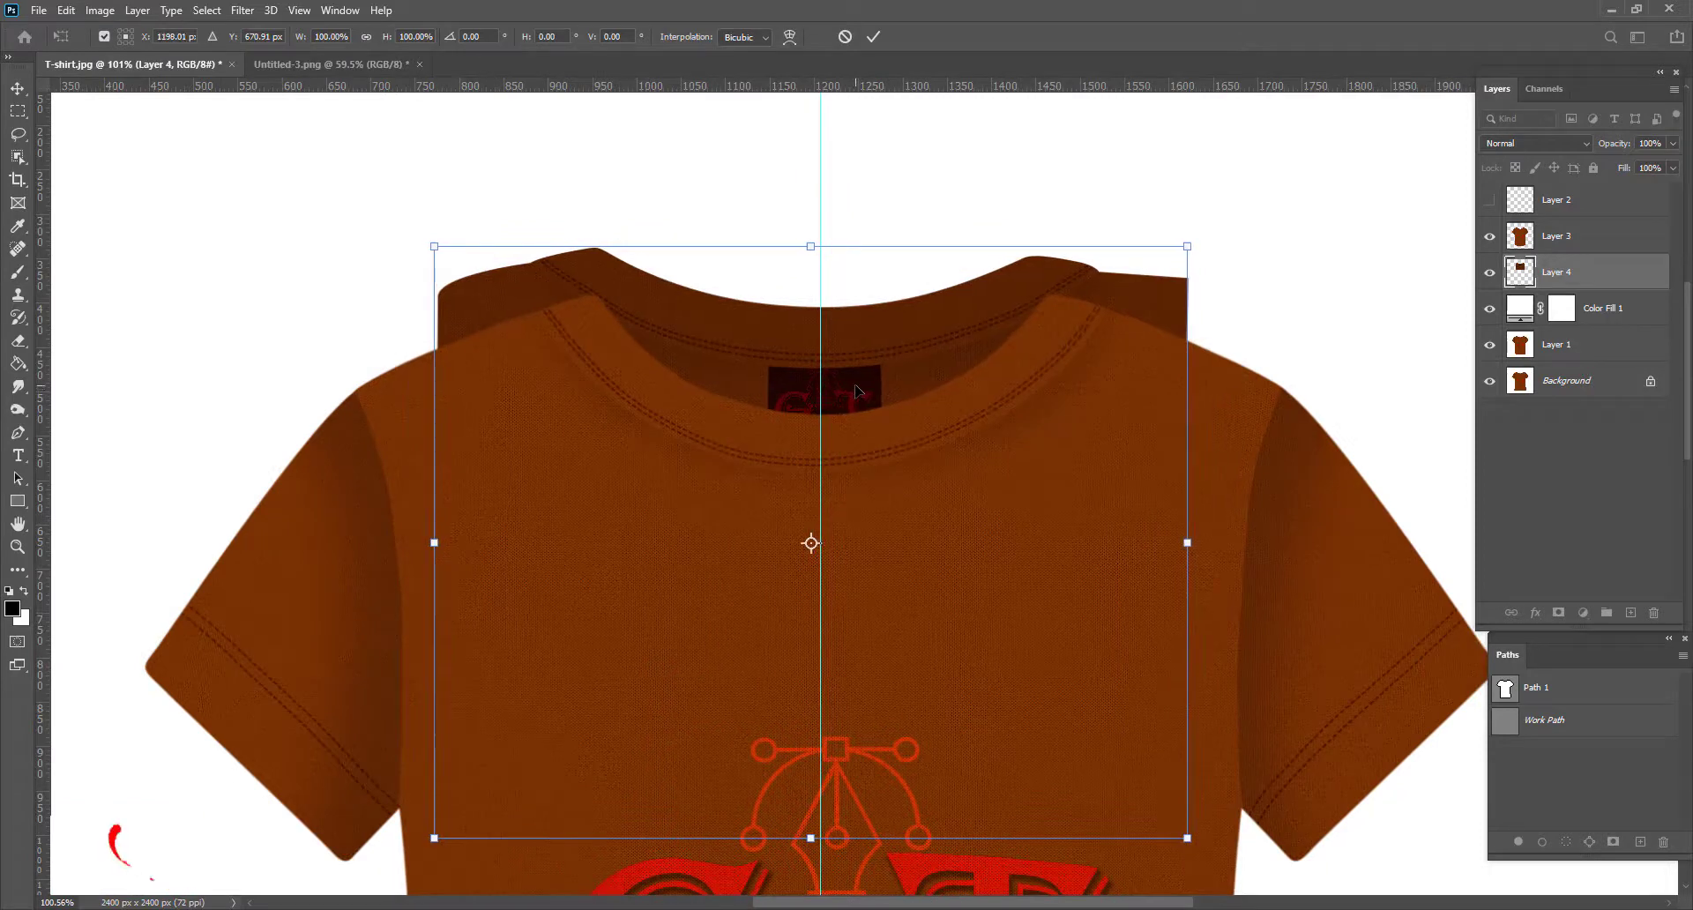
{"action": "key", "text": "Left"}
{"action": "key", "text": "Left"}
{"action": "key", "text": "Left"}
{"action": "key", "text": "Left"}
{"action": "key", "text": "Left"}
{"action": "key", "text": "Right"}
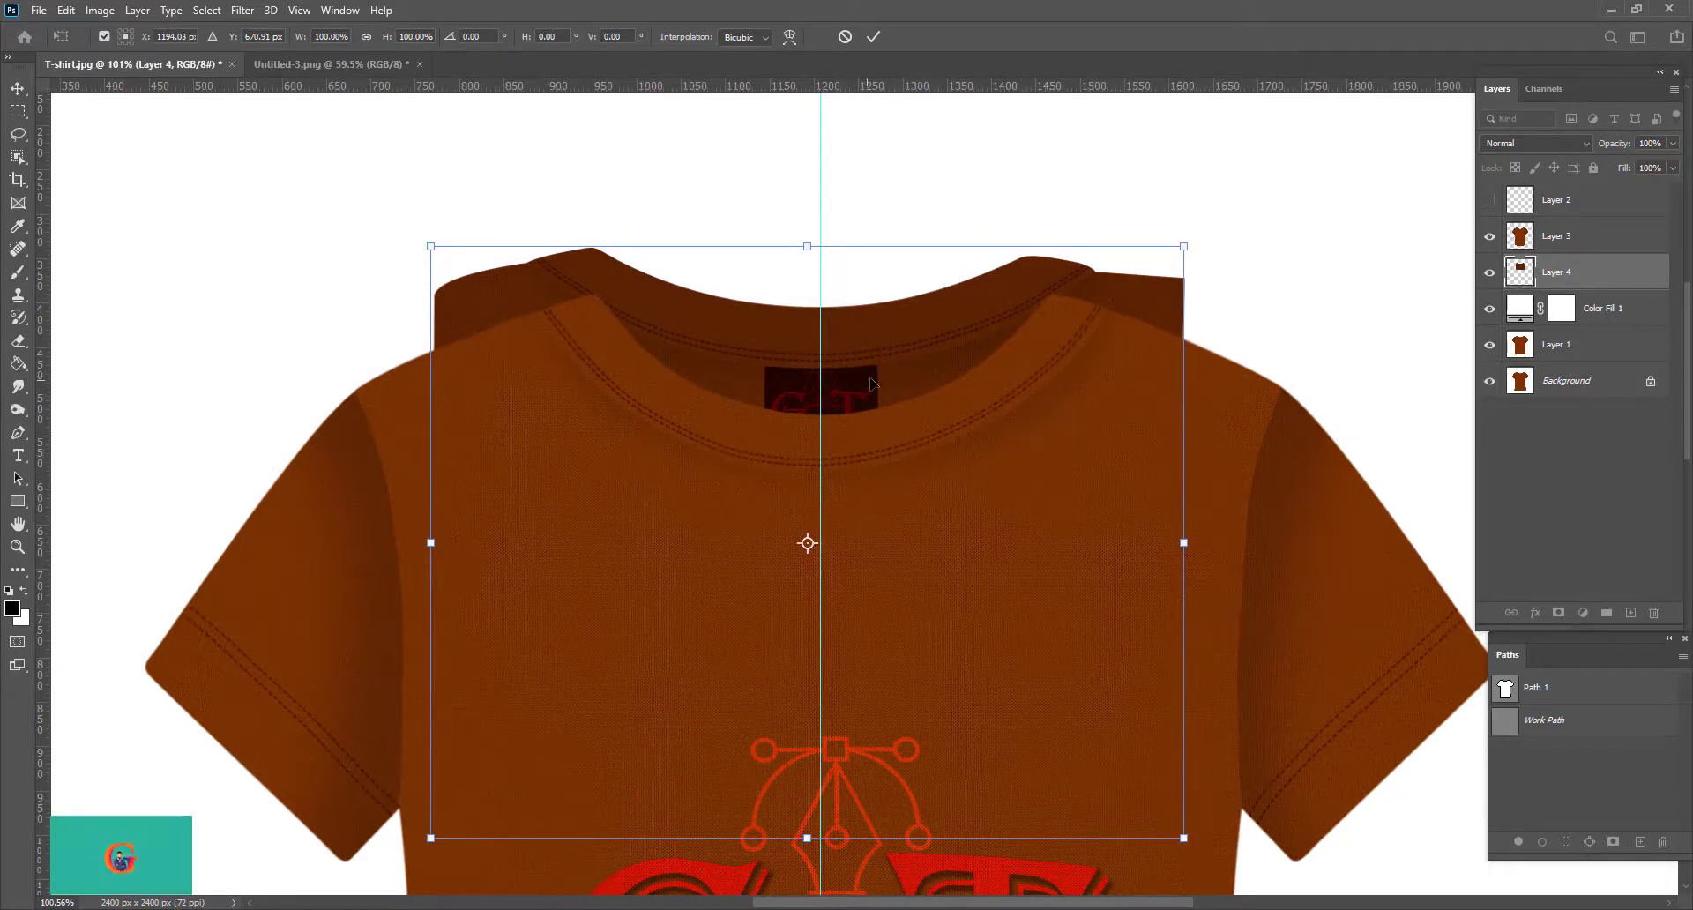
{"action": "scroll", "coordinate": [873, 384], "scroll_direction": "down", "scroll_amount": 1}
{"action": "scroll", "coordinate": [890, 377], "scroll_direction": "down", "scroll_amount": 1}
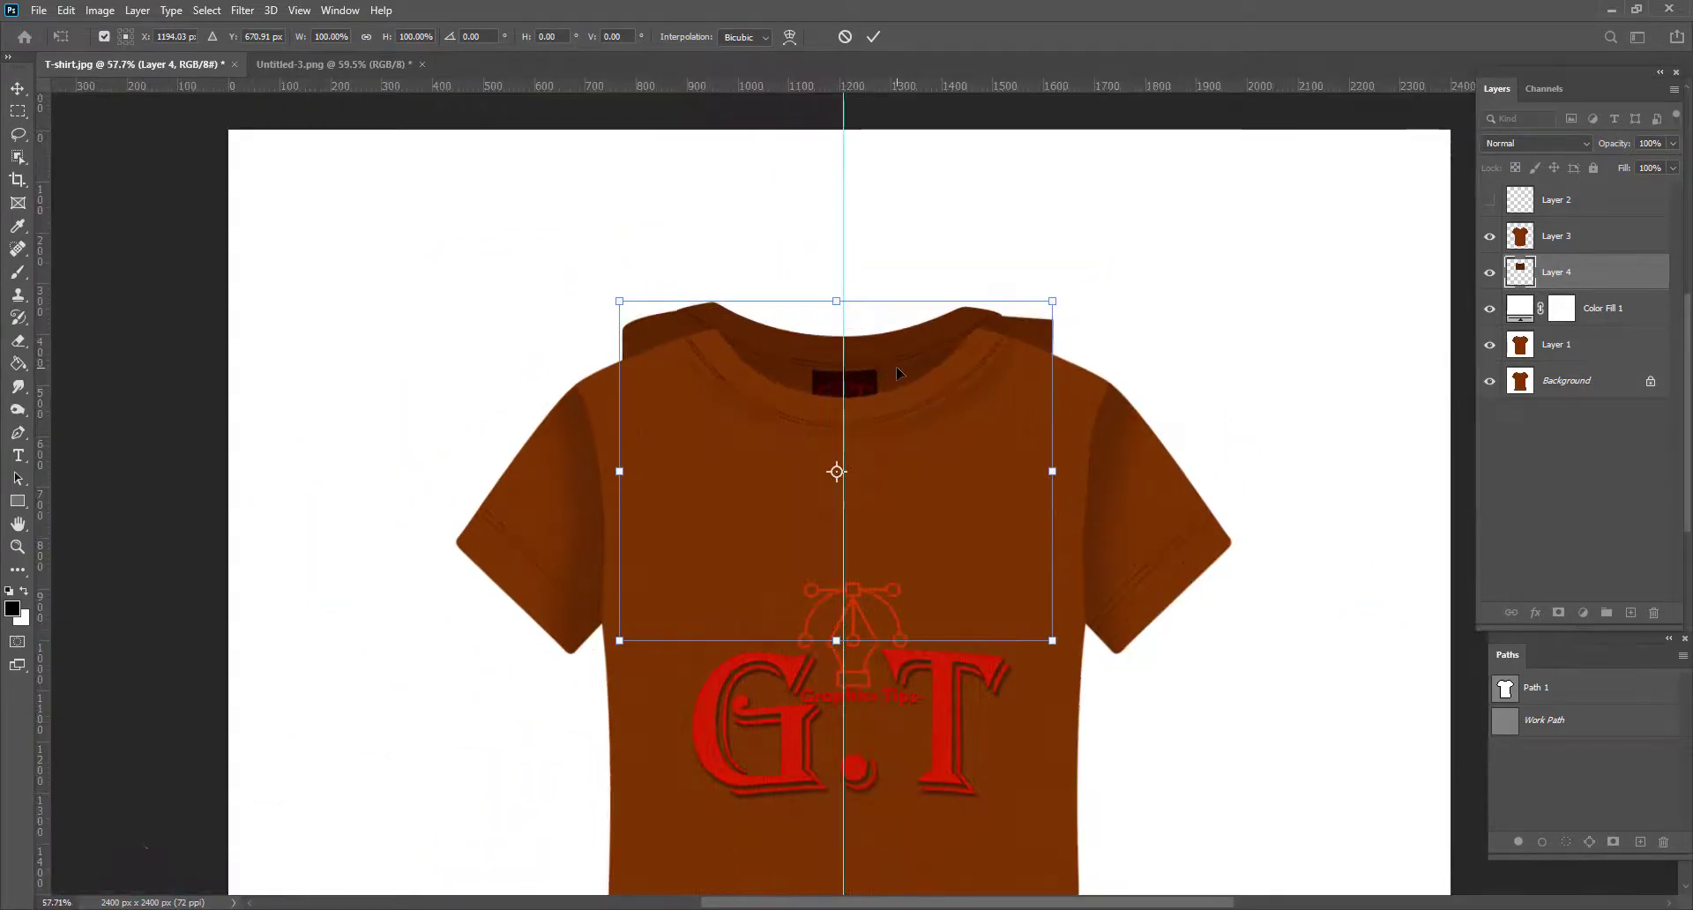
{"action": "scroll", "coordinate": [901, 371], "scroll_direction": "down", "scroll_amount": 1}
{"action": "scroll", "coordinate": [901, 360], "scroll_direction": "up", "scroll_amount": 1}
{"action": "scroll", "coordinate": [901, 362], "scroll_direction": "up", "scroll_amount": 3}
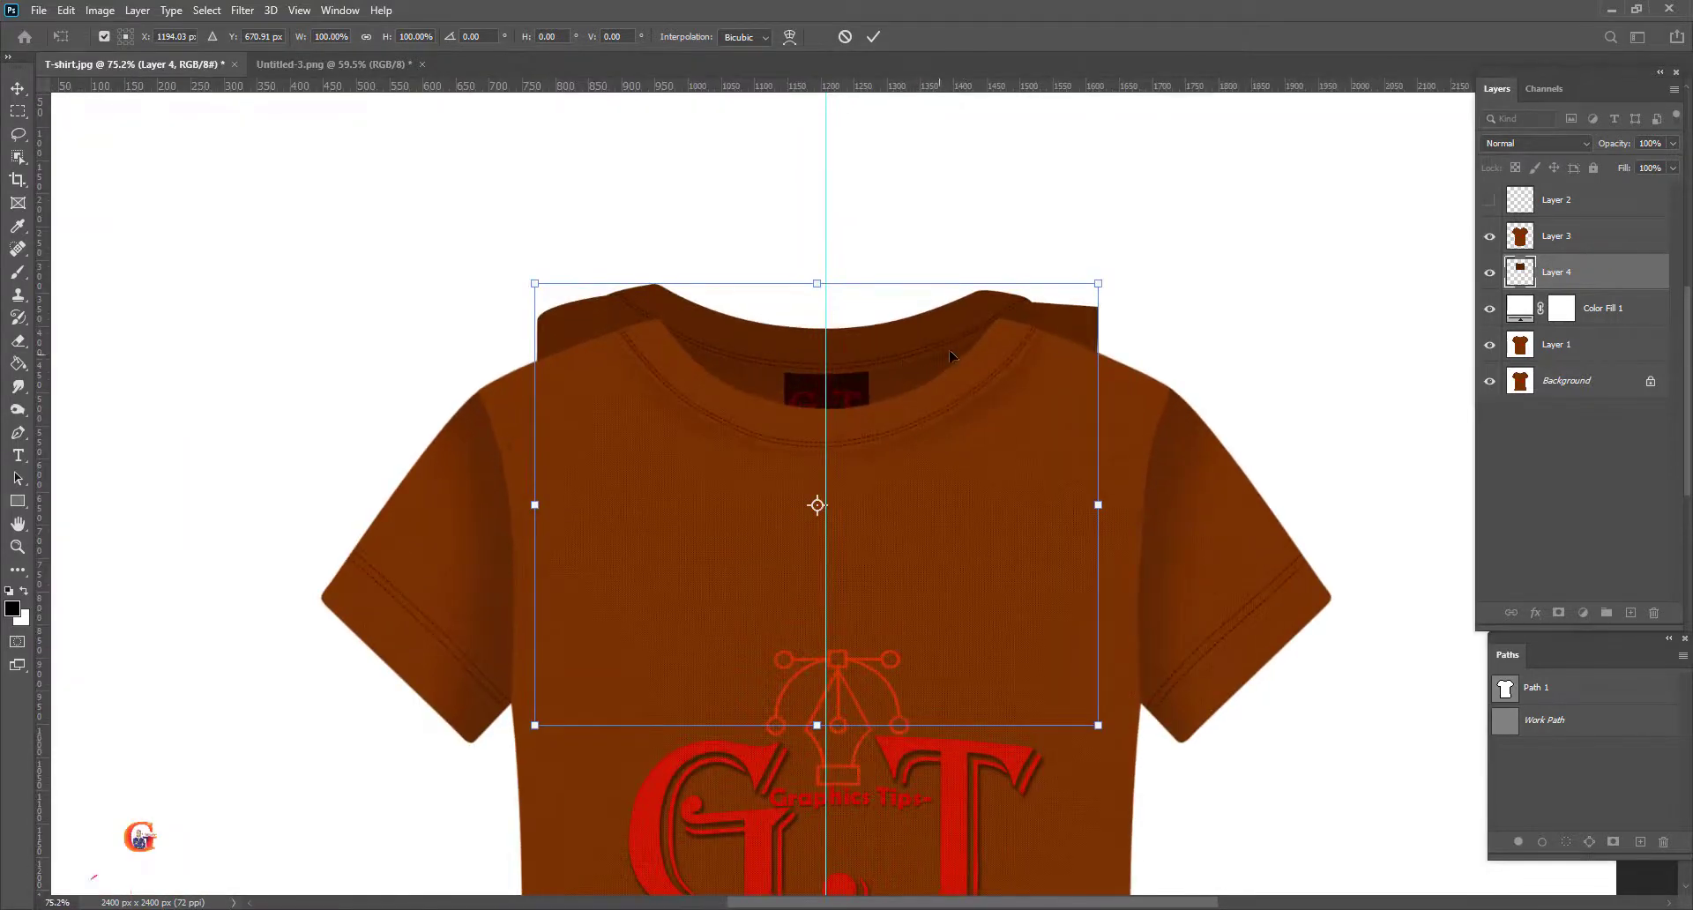
Step: Warp Layer 4's top corners and side edges onto the shoulders and apply it
{"action": "right_click", "coordinate": [963, 347]}
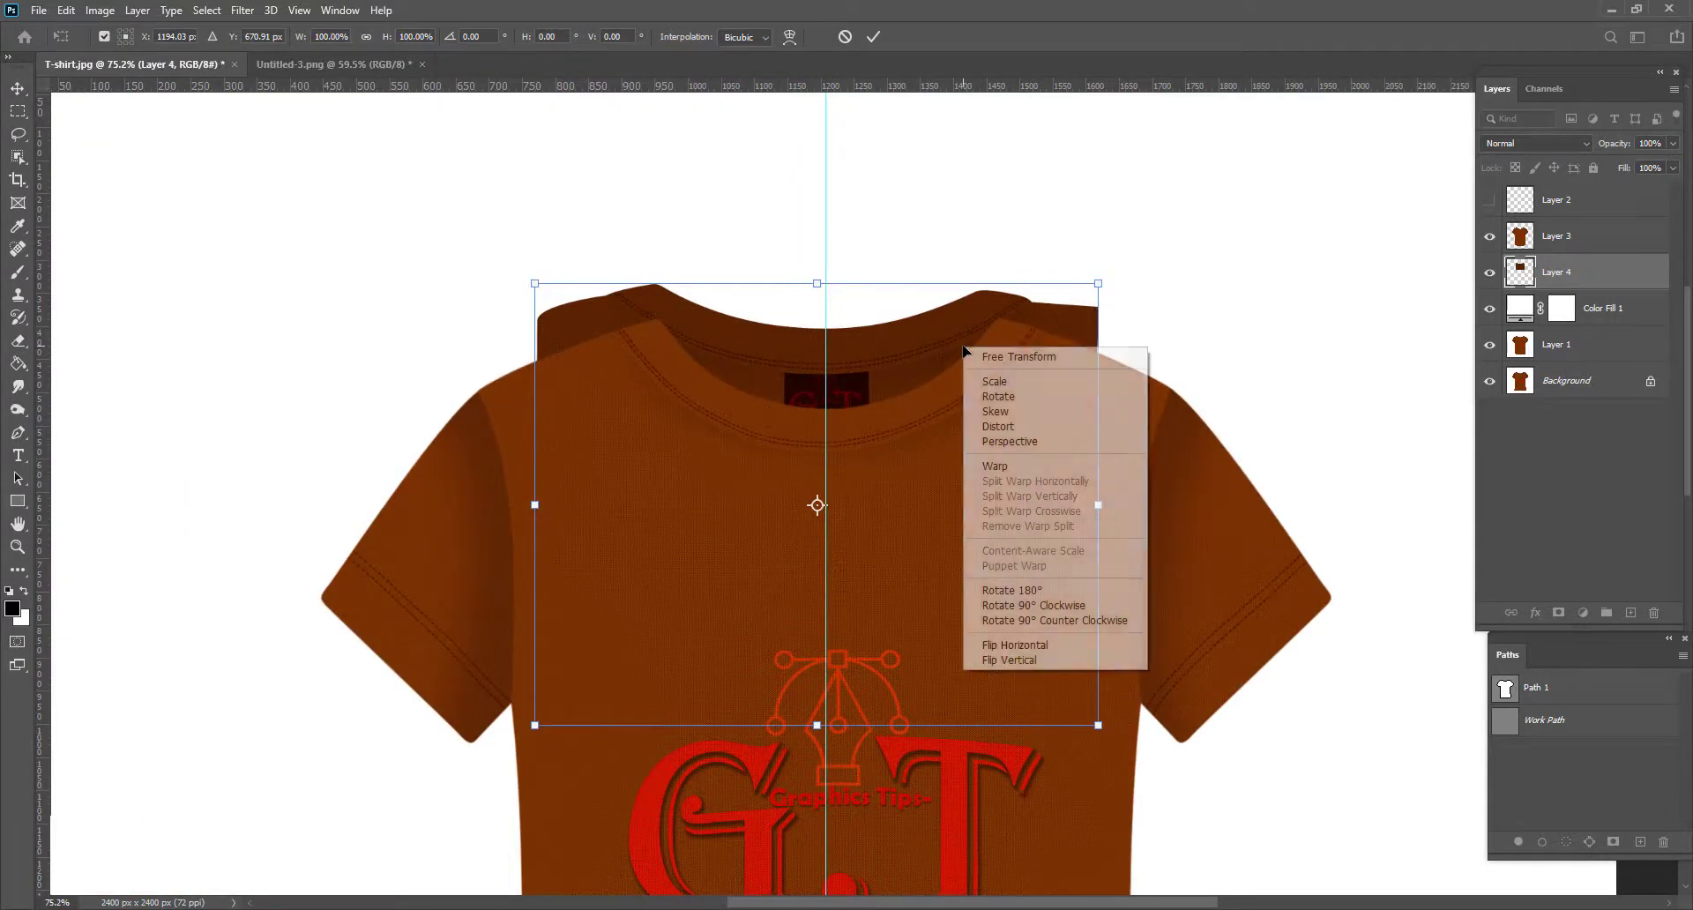
{"action": "left_click", "coordinate": [1036, 467]}
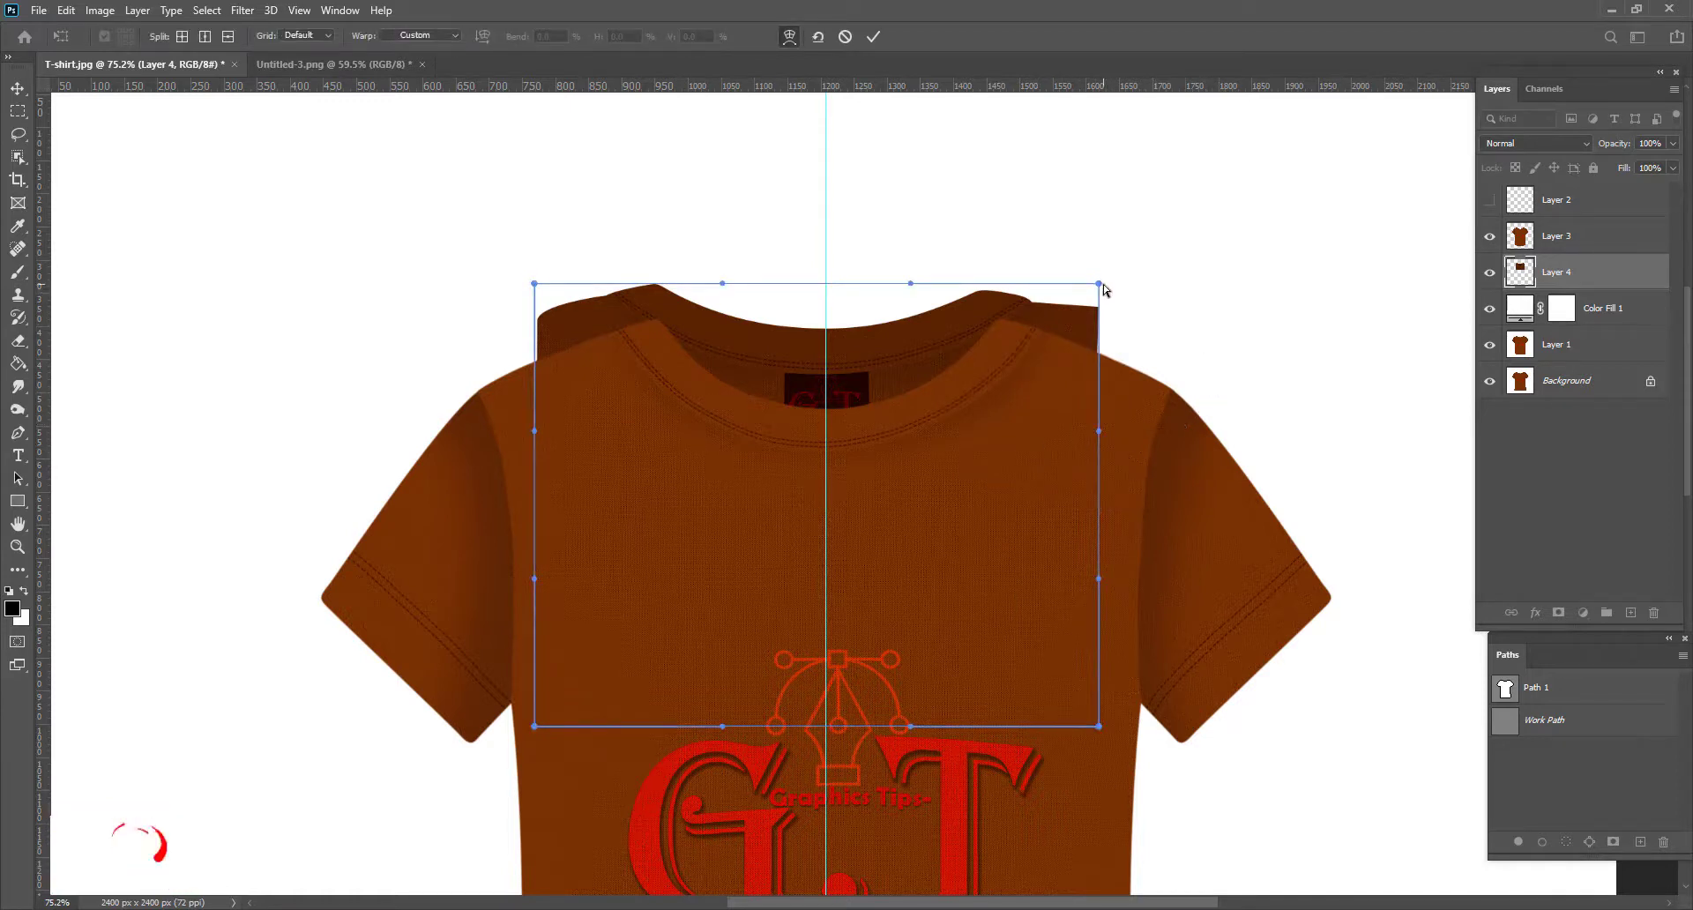
{"action": "left_click_drag", "start_coordinate": [1099, 284], "coordinate": [1110, 332]}
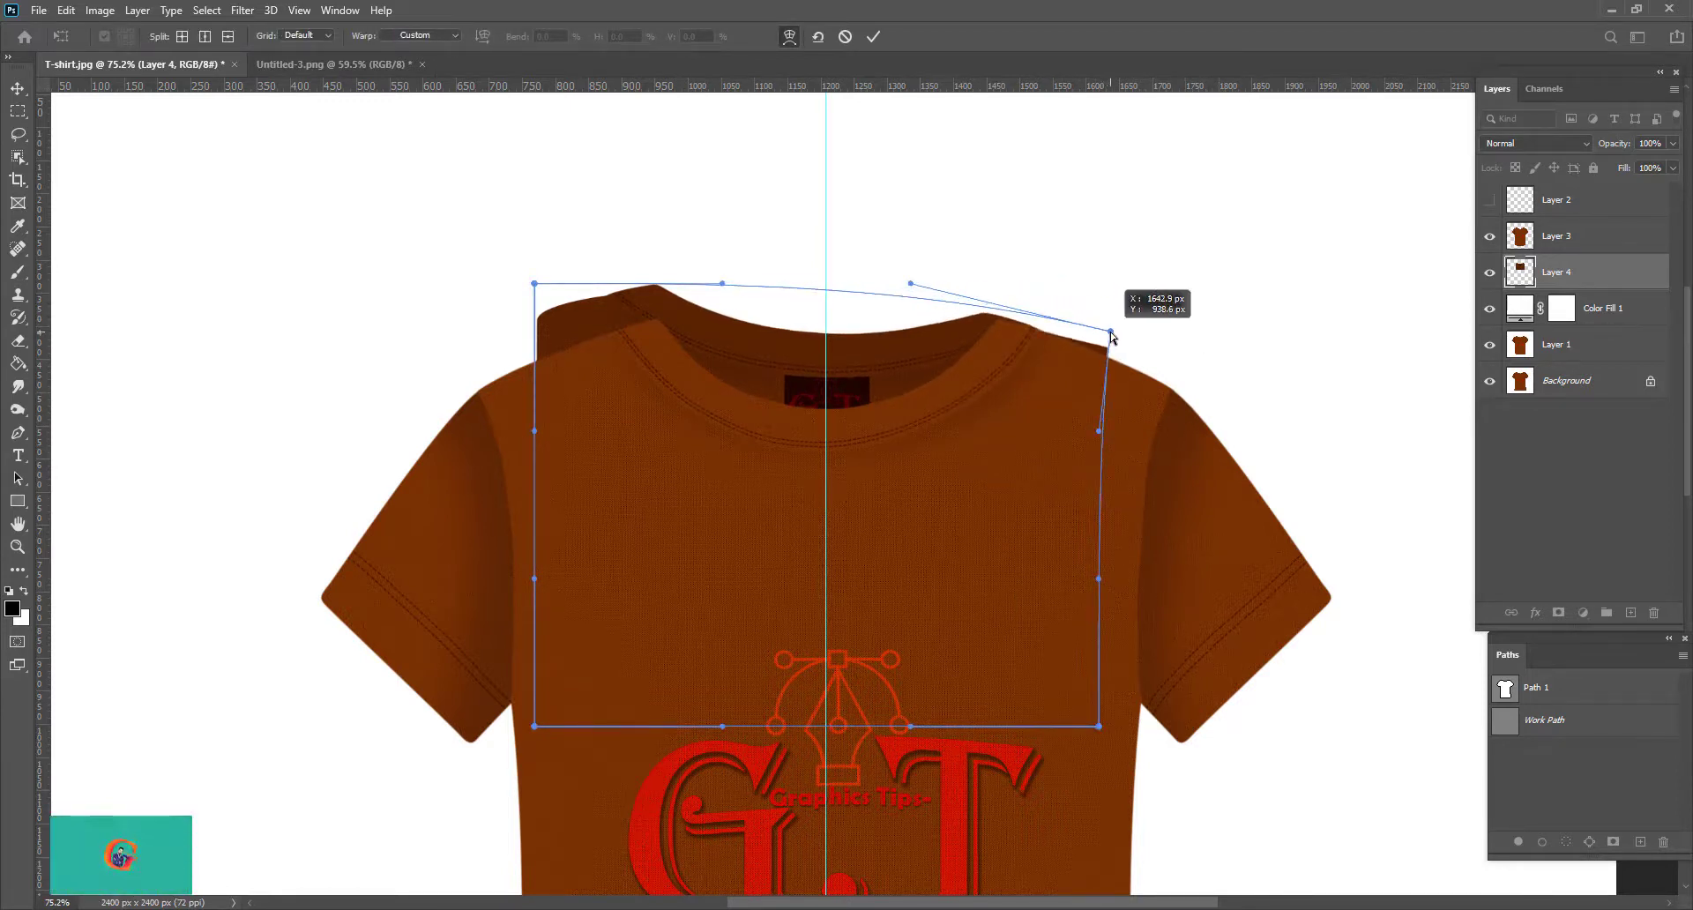
{"action": "left_click_drag", "start_coordinate": [1100, 432], "coordinate": [1109, 468]}
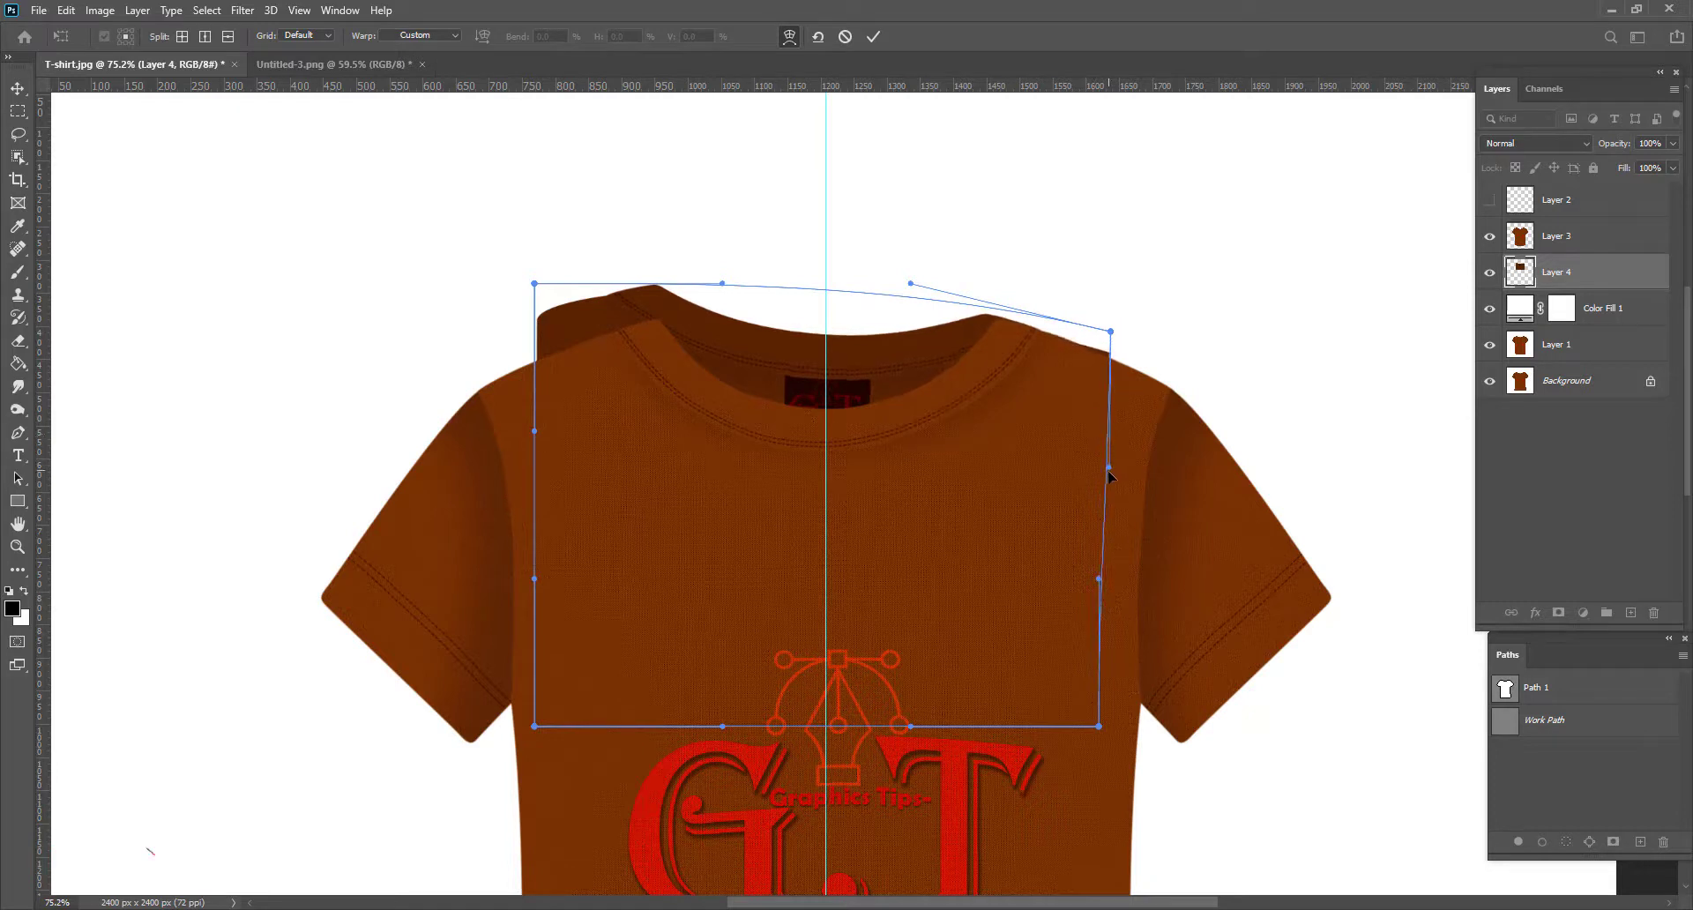
{"action": "left_click_drag", "start_coordinate": [1117, 332], "coordinate": [1138, 337]}
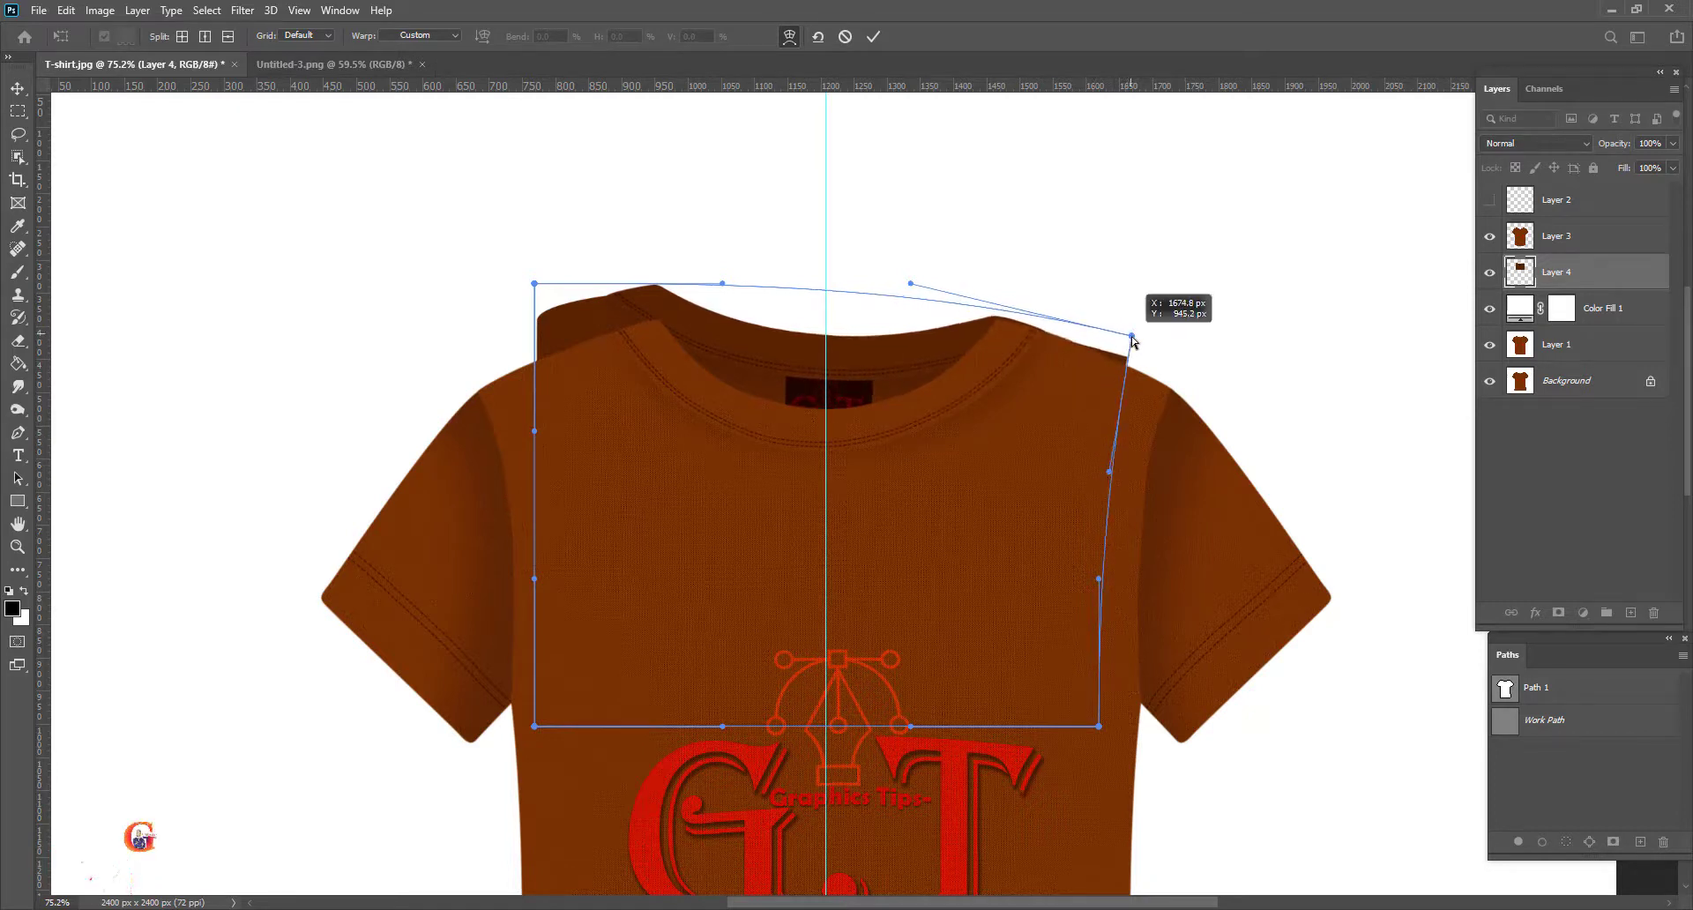
{"action": "left_click_drag", "start_coordinate": [535, 283], "coordinate": [534, 323]}
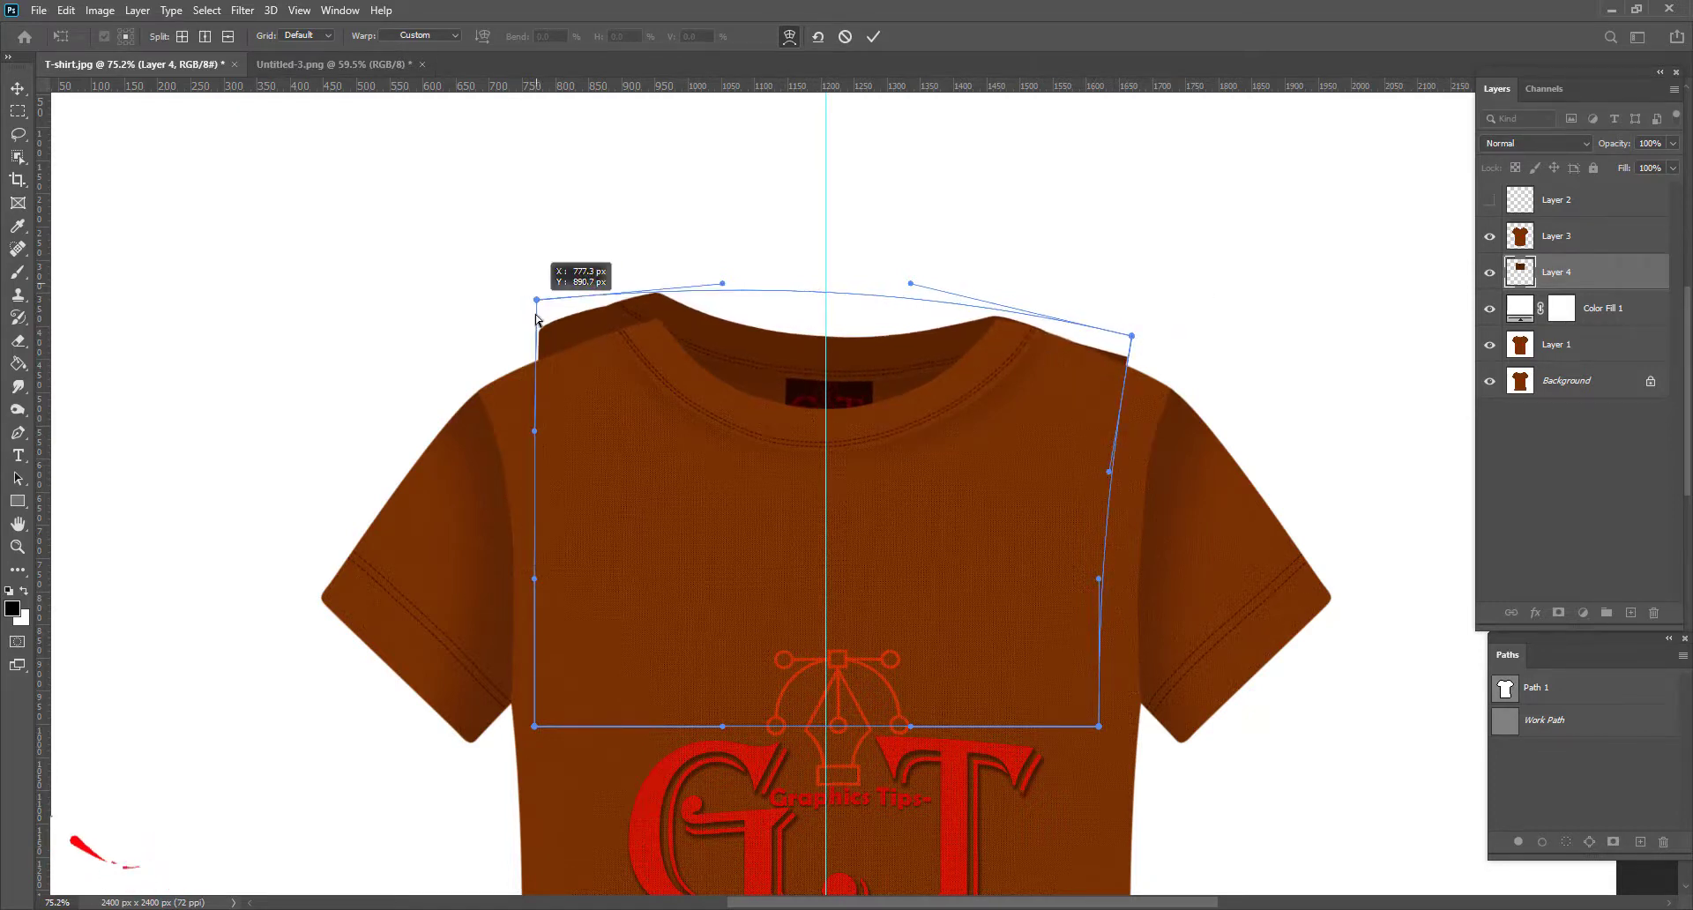
{"action": "left_click_drag", "start_coordinate": [534, 432], "coordinate": [532, 481]}
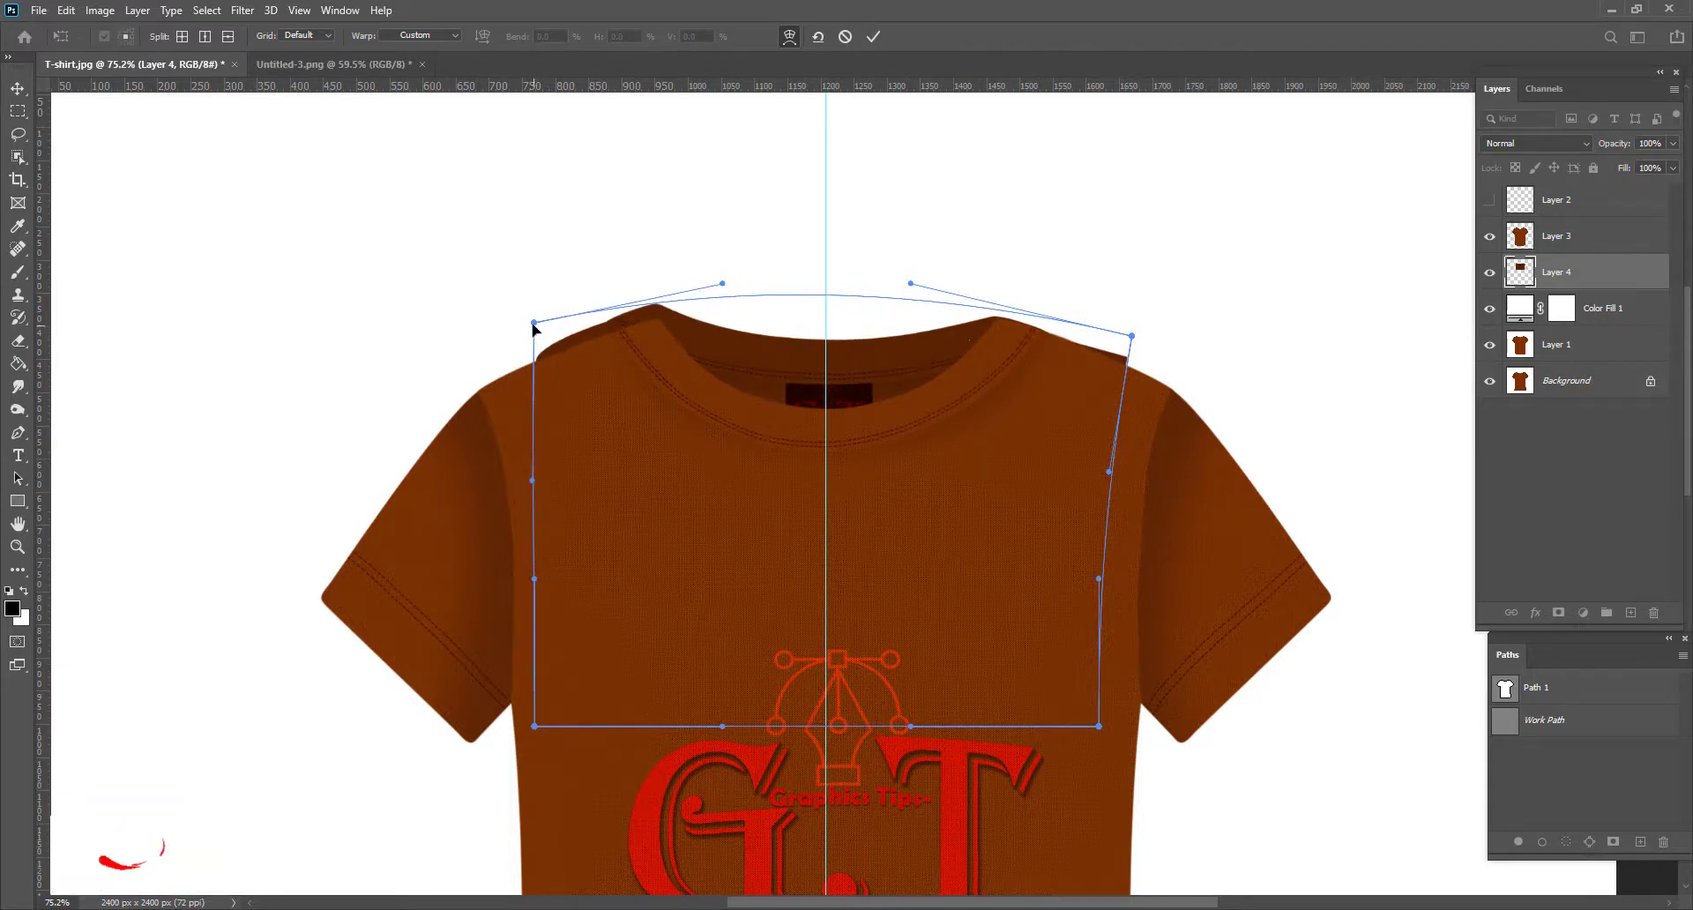
{"action": "left_click_drag", "start_coordinate": [535, 325], "coordinate": [527, 350]}
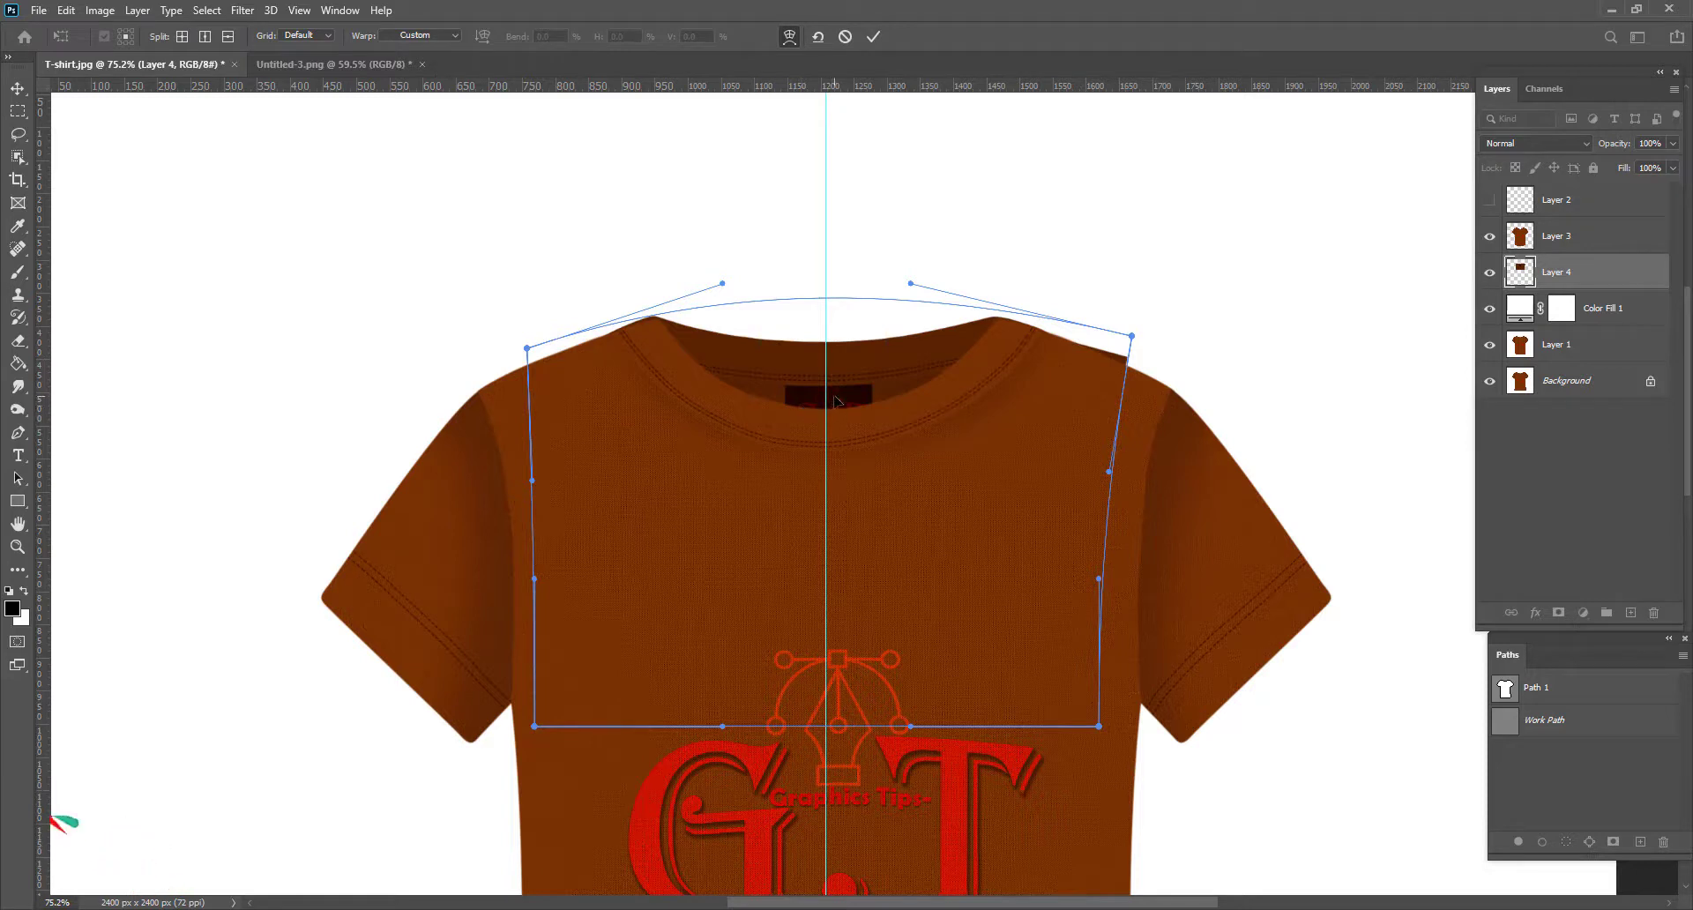
{"action": "key", "text": "Return"}
Step: Fit the canvas in view and switch to the Pen tool
{"action": "key", "text": "ctrl+0"}
{"action": "key", "text": "p"}
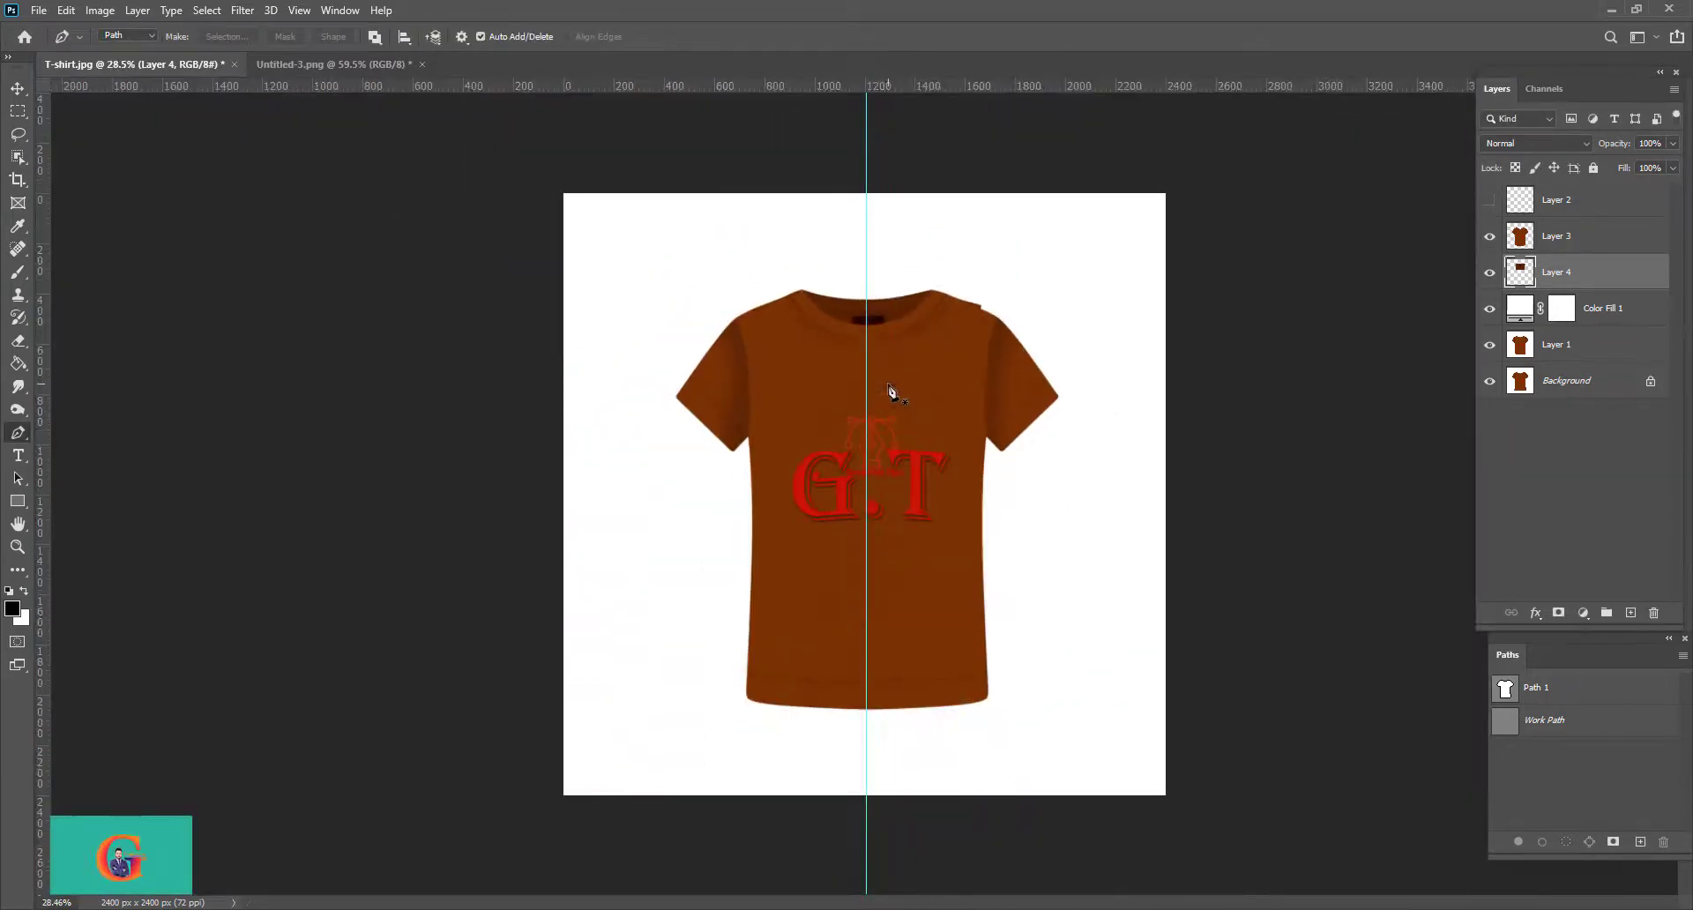
{"action": "scroll", "coordinate": [888, 390], "scroll_direction": "up", "scroll_amount": 2}
{"action": "scroll", "coordinate": [873, 327], "scroll_direction": "up", "scroll_amount": 2}
{"action": "scroll", "coordinate": [884, 273], "scroll_direction": "up", "scroll_amount": 2}
{"action": "scroll", "coordinate": [898, 303], "scroll_direction": "up", "scroll_amount": 2}
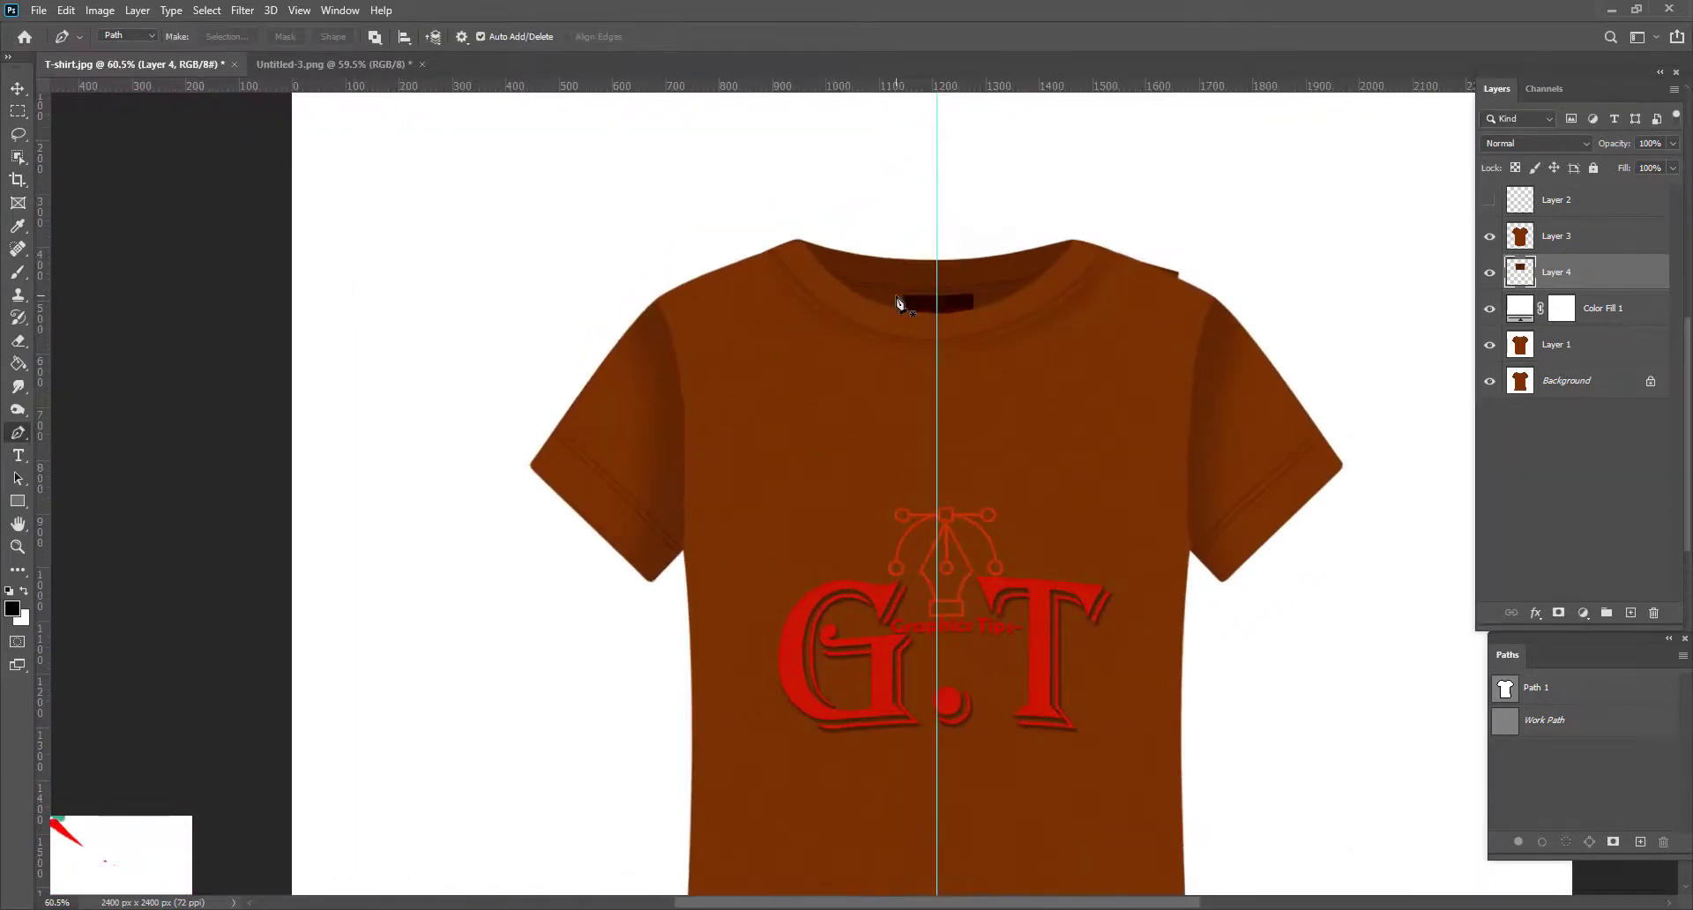
Step: Load Layer 3's shirt shape as a selection and start a path along the collar edge
{"action": "scroll", "coordinate": [904, 302], "scroll_direction": "up", "scroll_amount": 1}
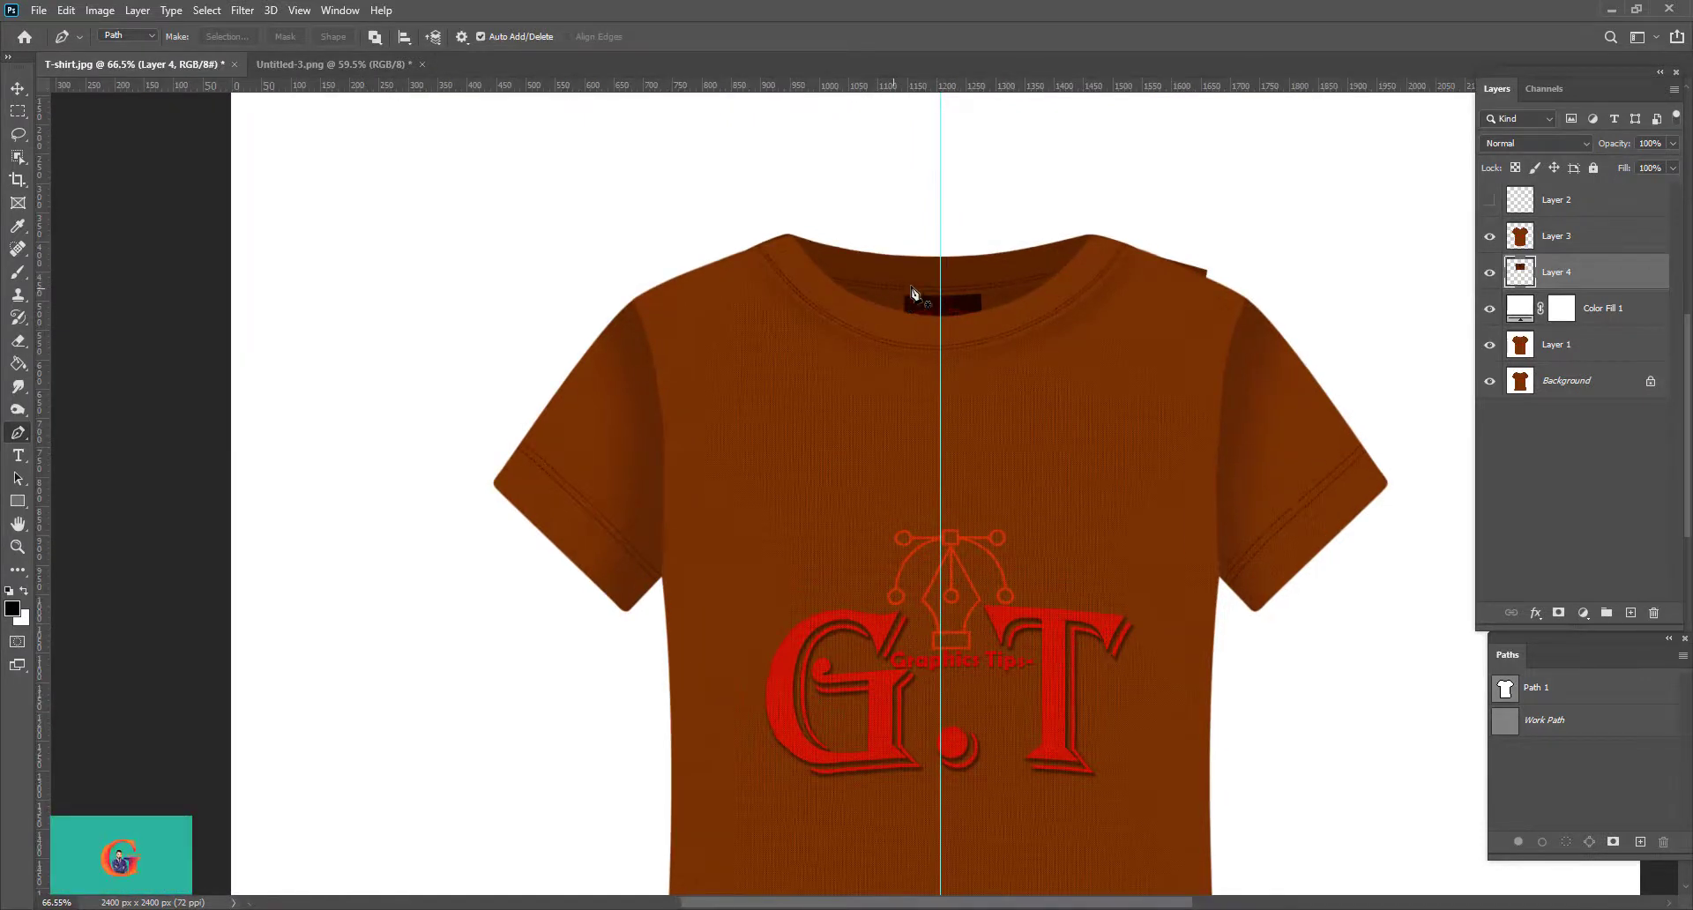
{"action": "scroll", "coordinate": [974, 284], "scroll_direction": "up", "scroll_amount": 1}
{"action": "scroll", "coordinate": [1067, 339], "scroll_direction": "up", "scroll_amount": 1}
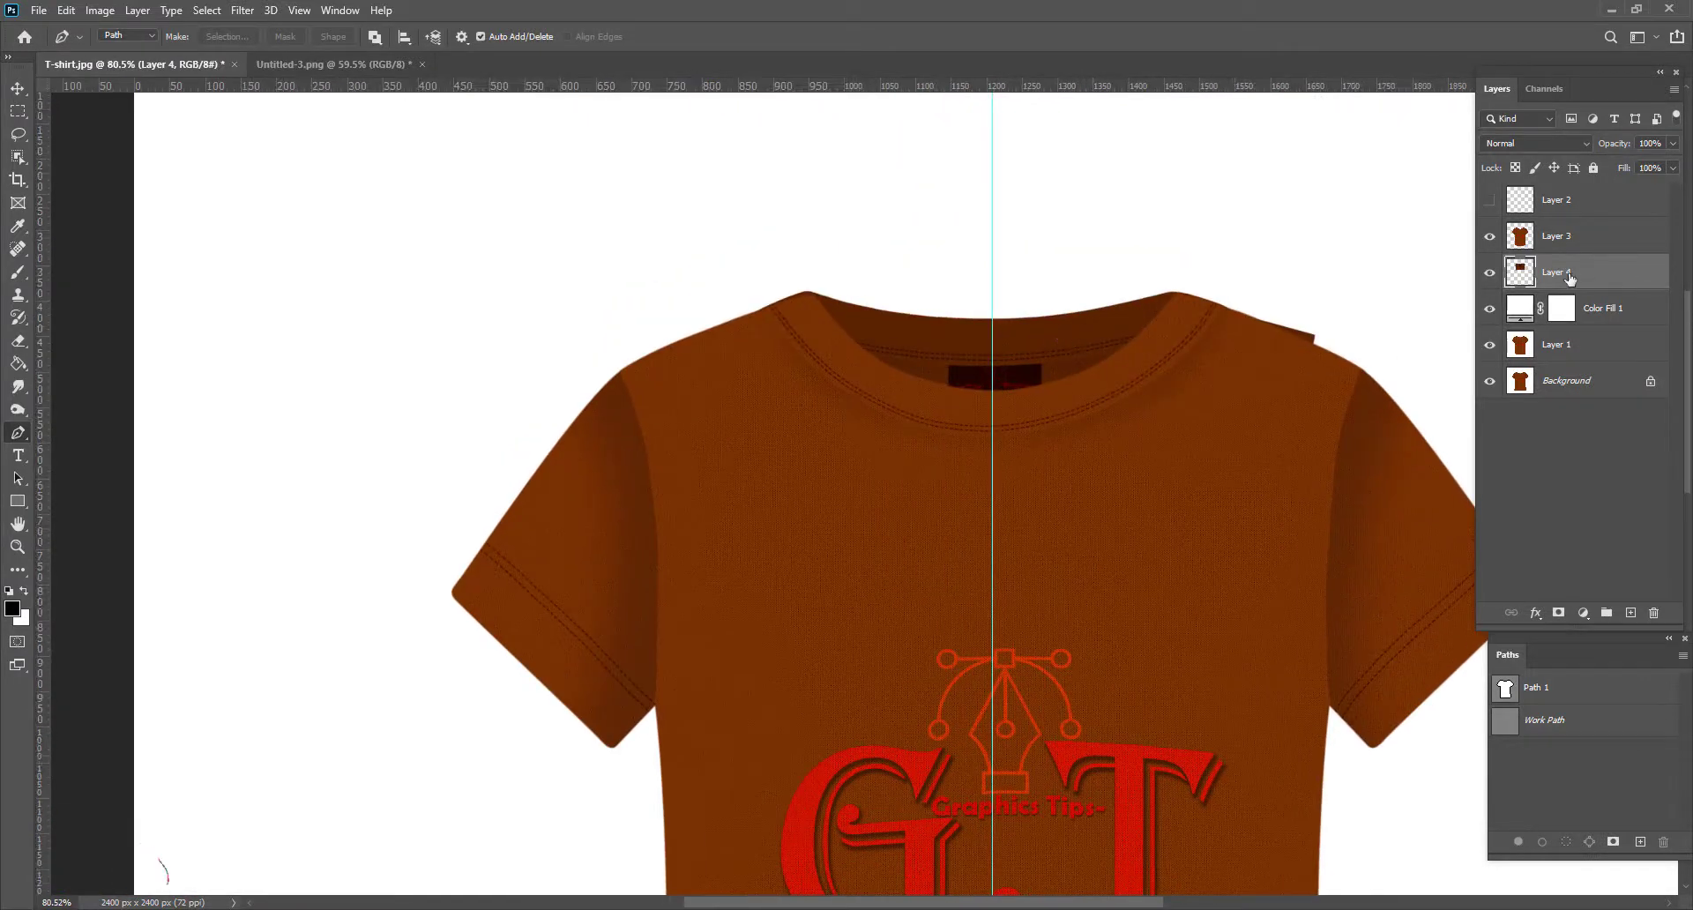
{"action": "left_click", "coordinate": [1520, 238], "text": "ctrl"}
{"action": "scroll", "coordinate": [875, 342], "scroll_direction": "up", "scroll_amount": 2}
{"action": "scroll", "coordinate": [846, 302], "scroll_direction": "up", "scroll_amount": 3}
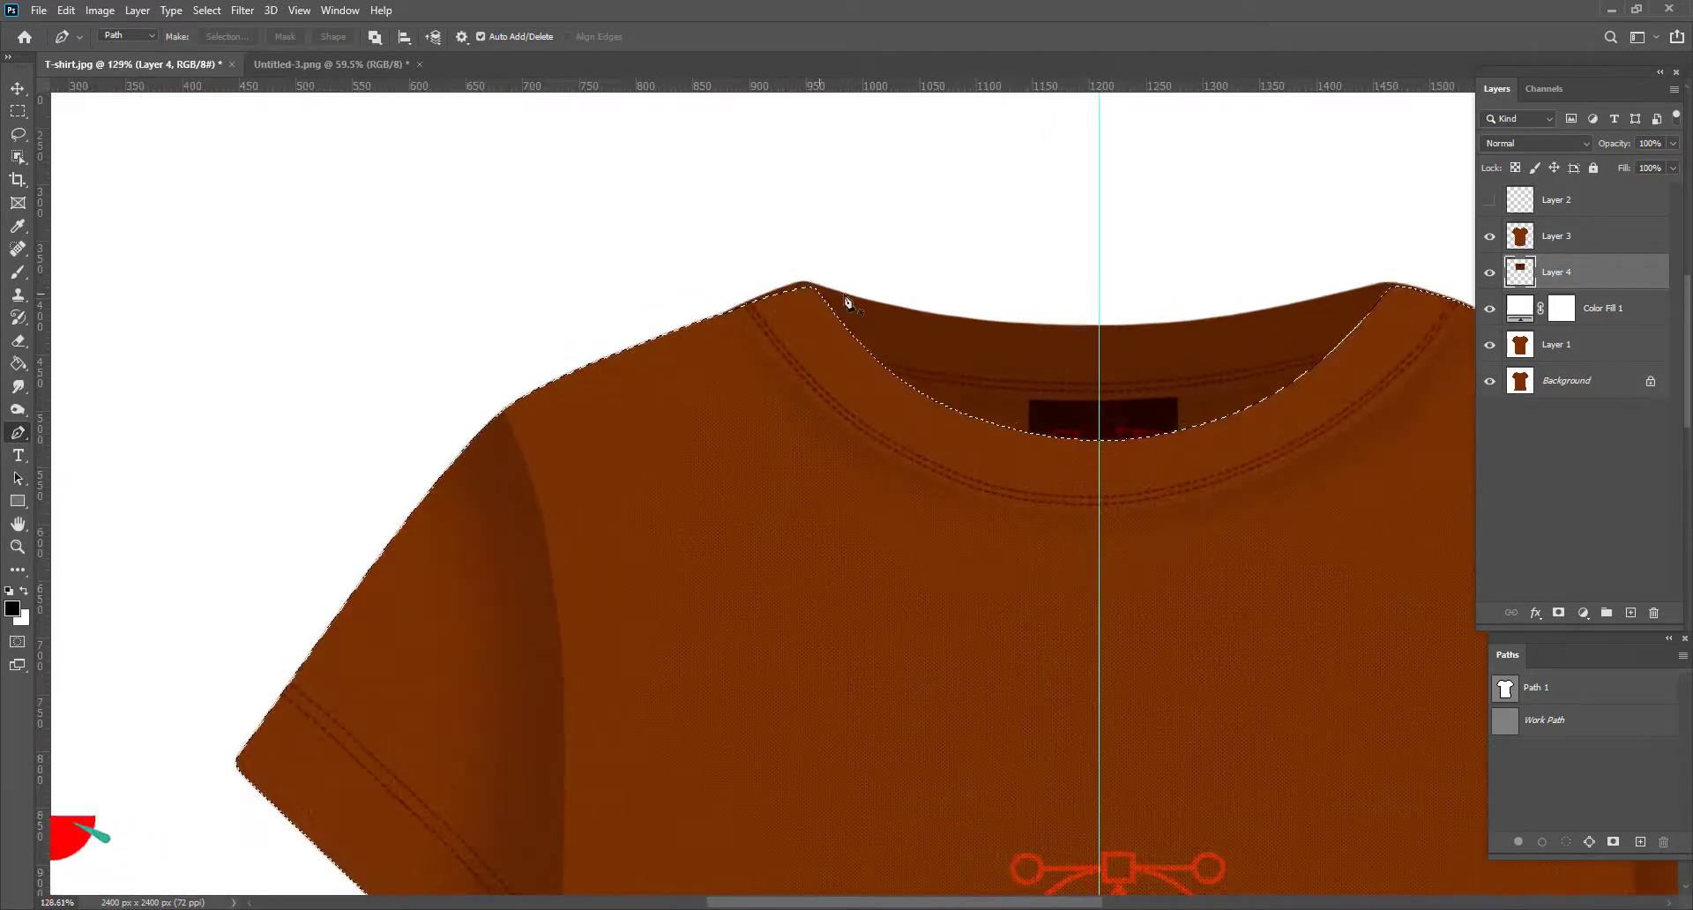
{"action": "scroll", "coordinate": [1289, 304], "scroll_direction": "right", "scroll_amount": 2}
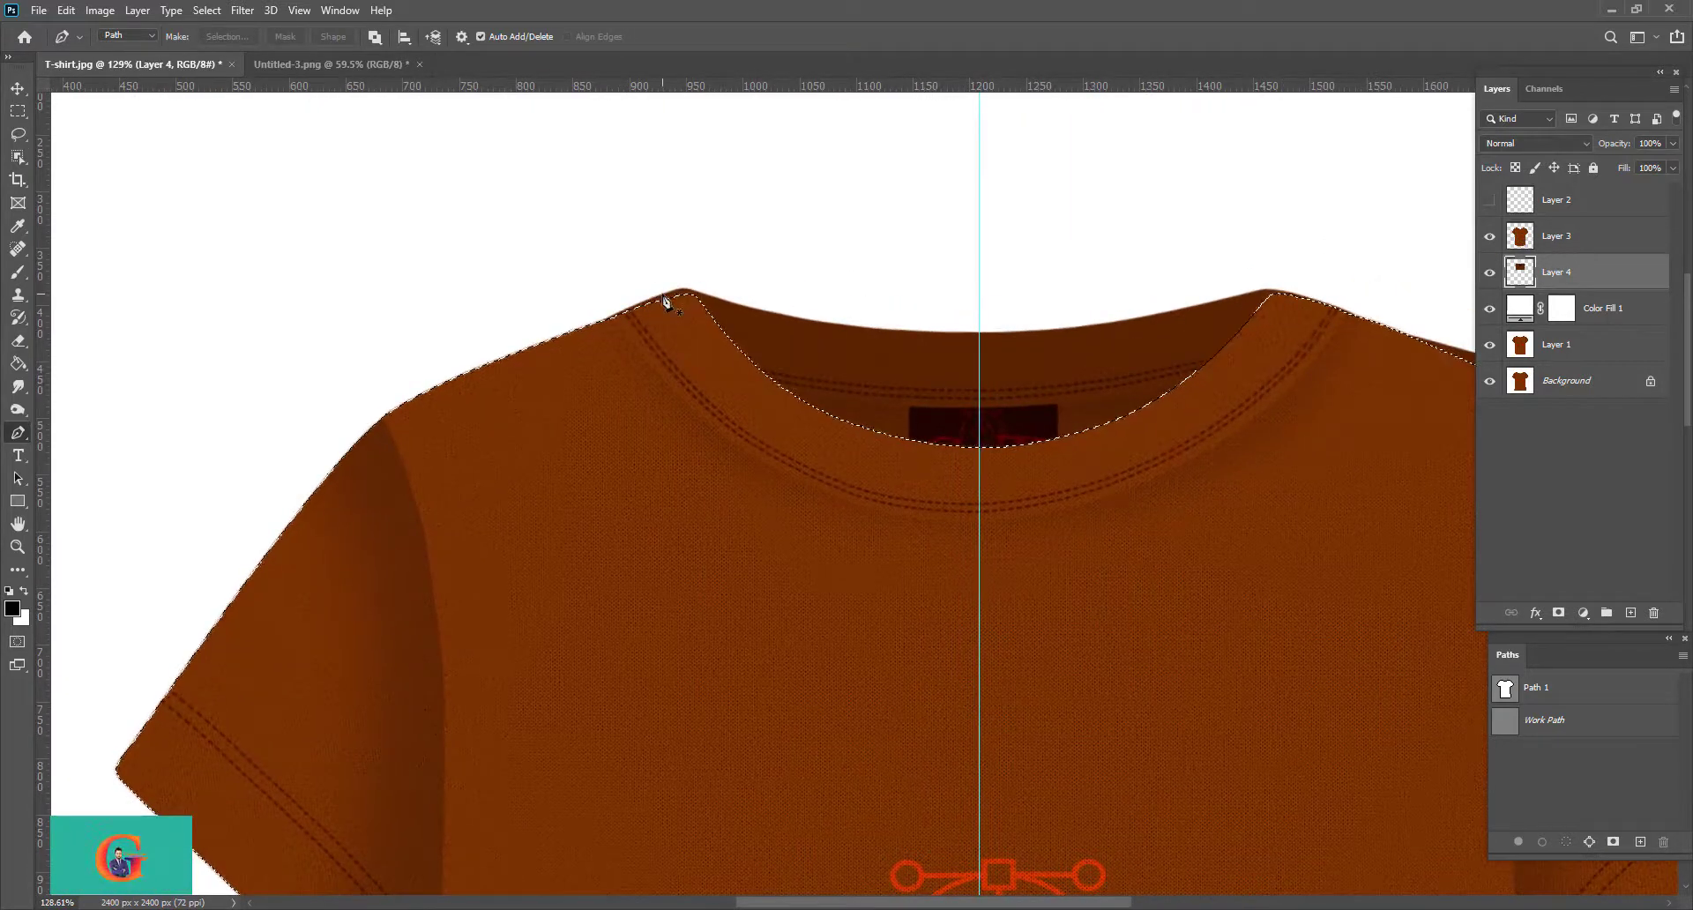
{"action": "scroll", "coordinate": [668, 300], "scroll_direction": "up", "scroll_amount": 5}
{"action": "scroll", "coordinate": [679, 309], "scroll_direction": "up", "scroll_amount": 5}
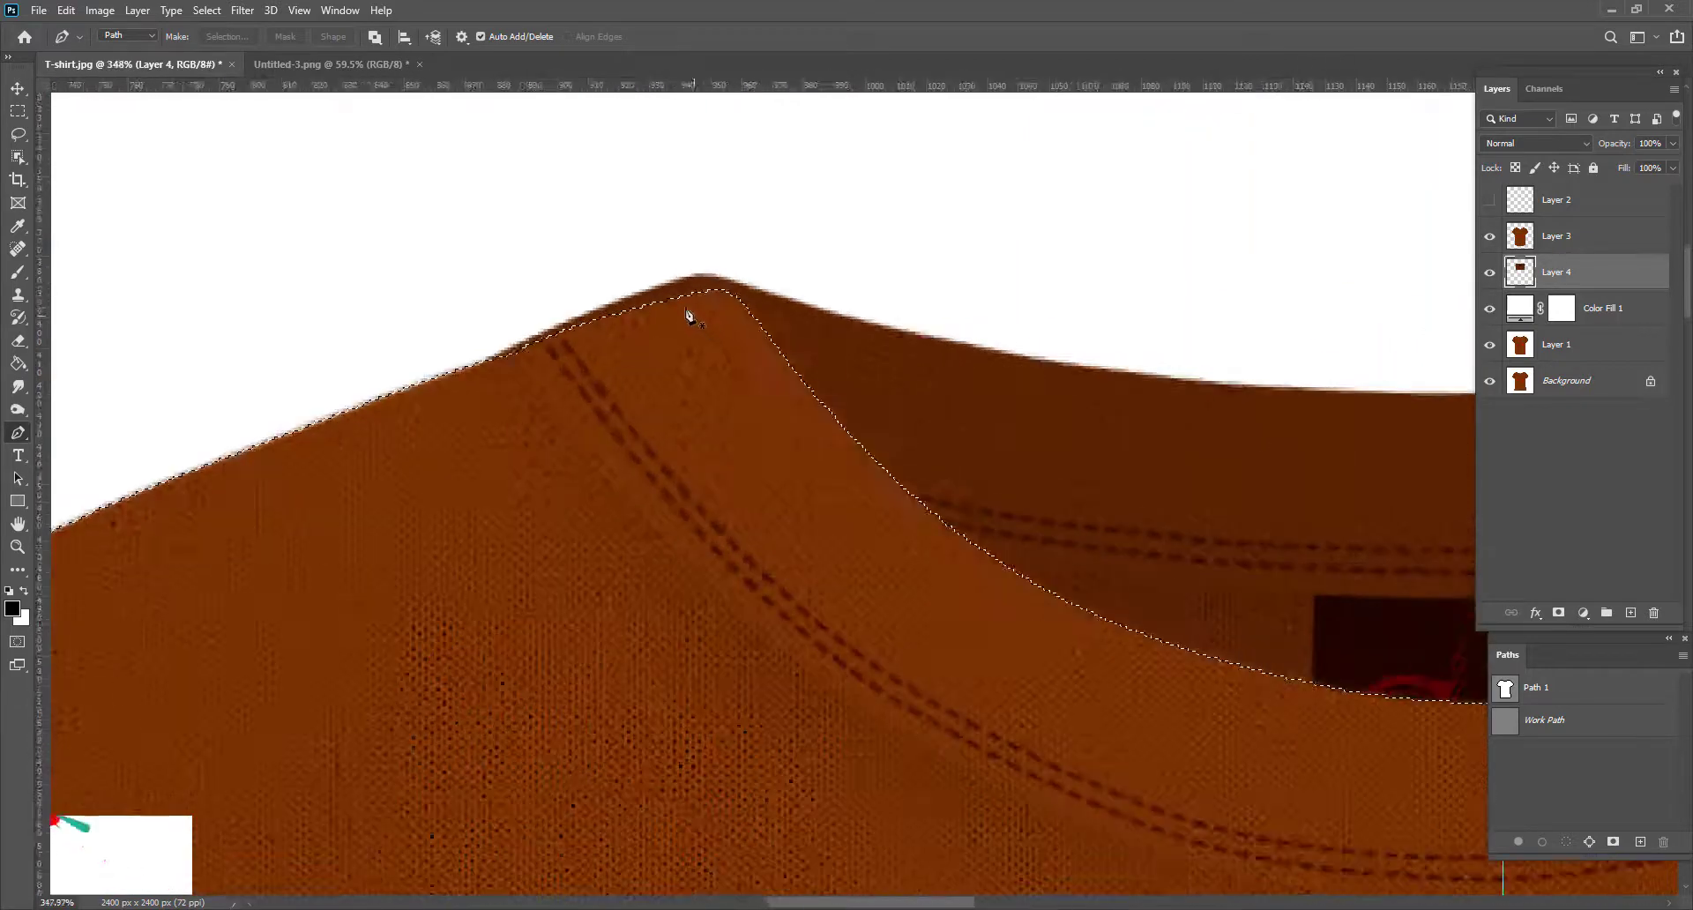
{"action": "scroll", "coordinate": [689, 314], "scroll_direction": "up", "scroll_amount": 1}
{"action": "left_click", "coordinate": [603, 315]}
{"action": "left_click", "coordinate": [674, 294]}
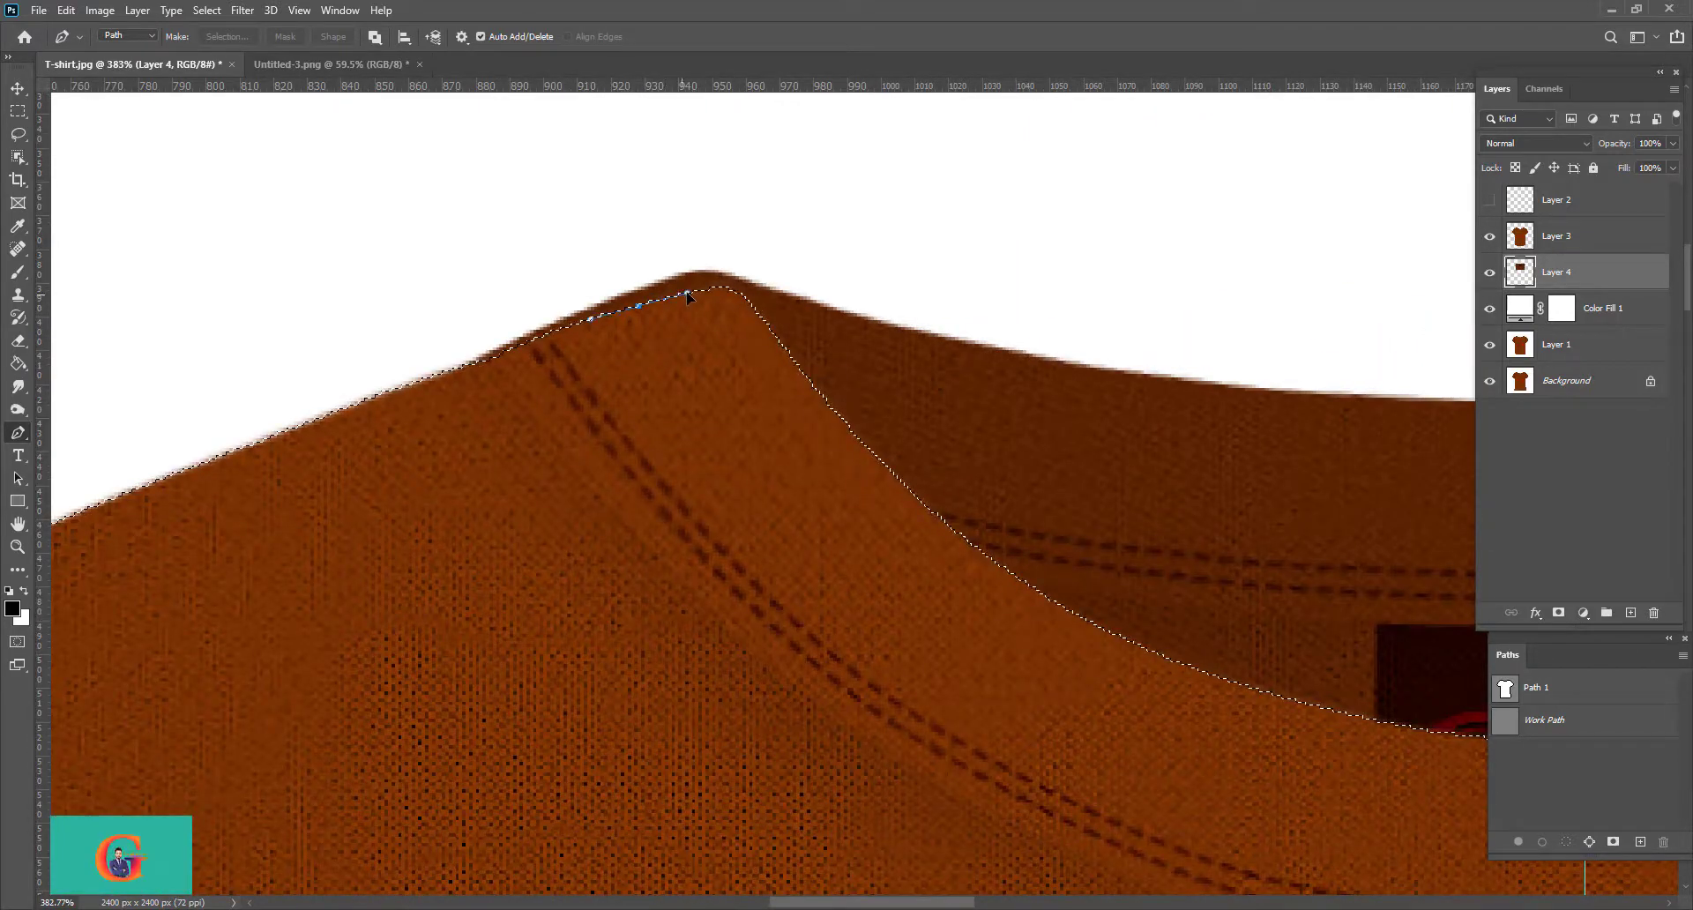
{"action": "left_click", "coordinate": [755, 288]}
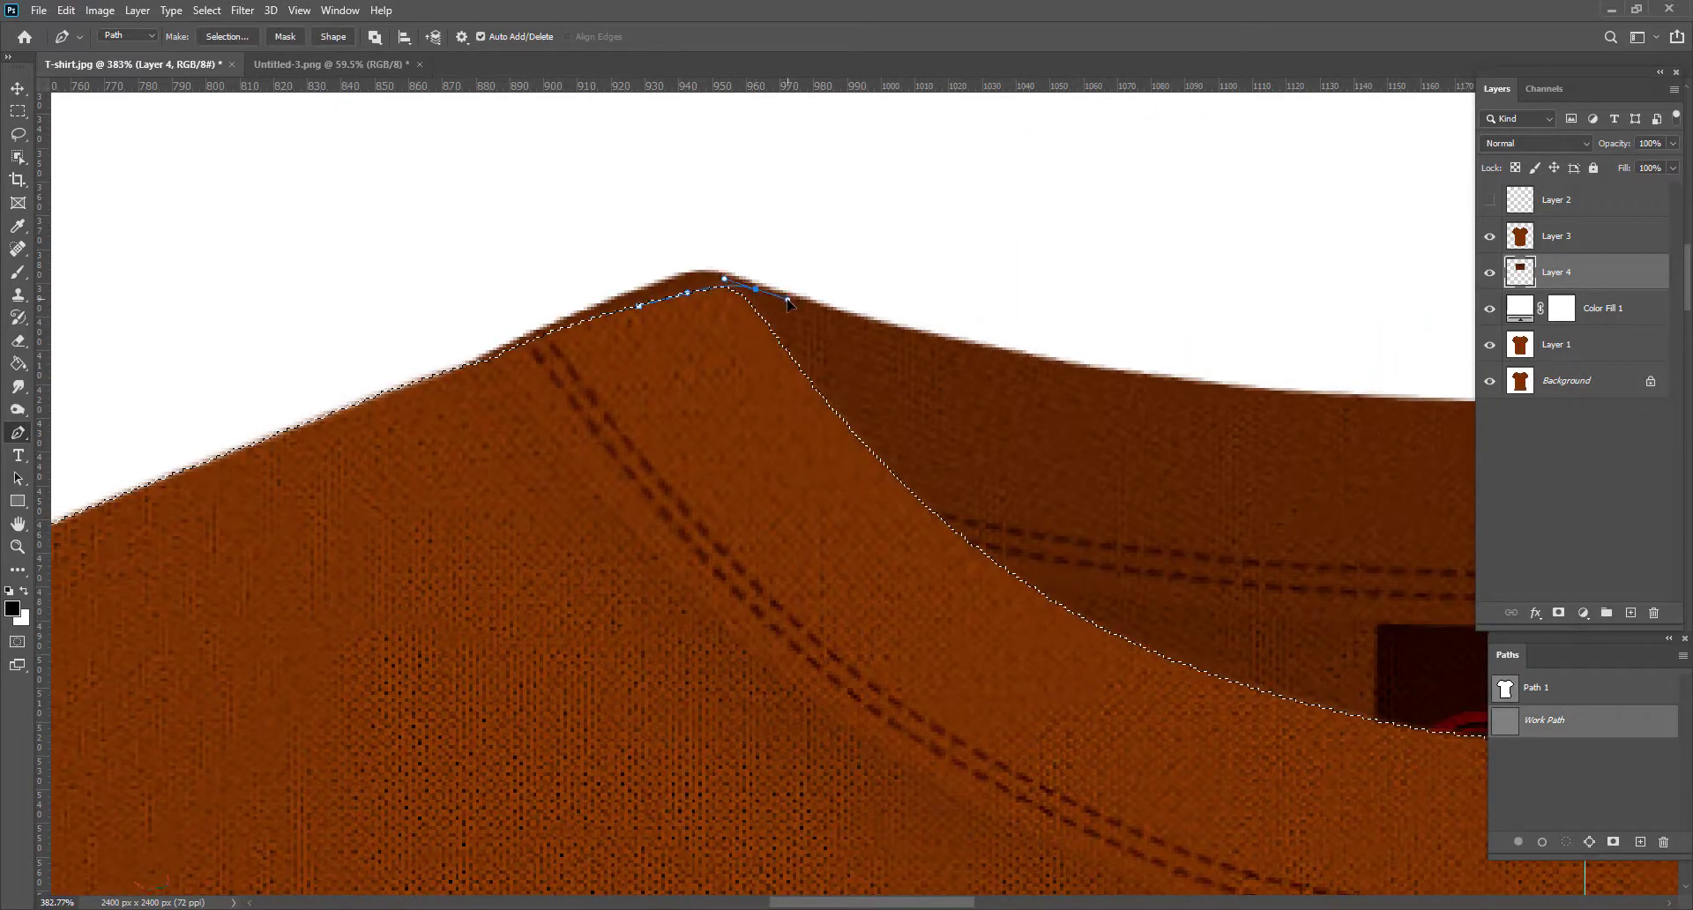
Step: Trace the path around the inner collar, close it, and convert it to a selection
{"action": "left_click_drag", "start_coordinate": [938, 360], "coordinate": [721, 329]}
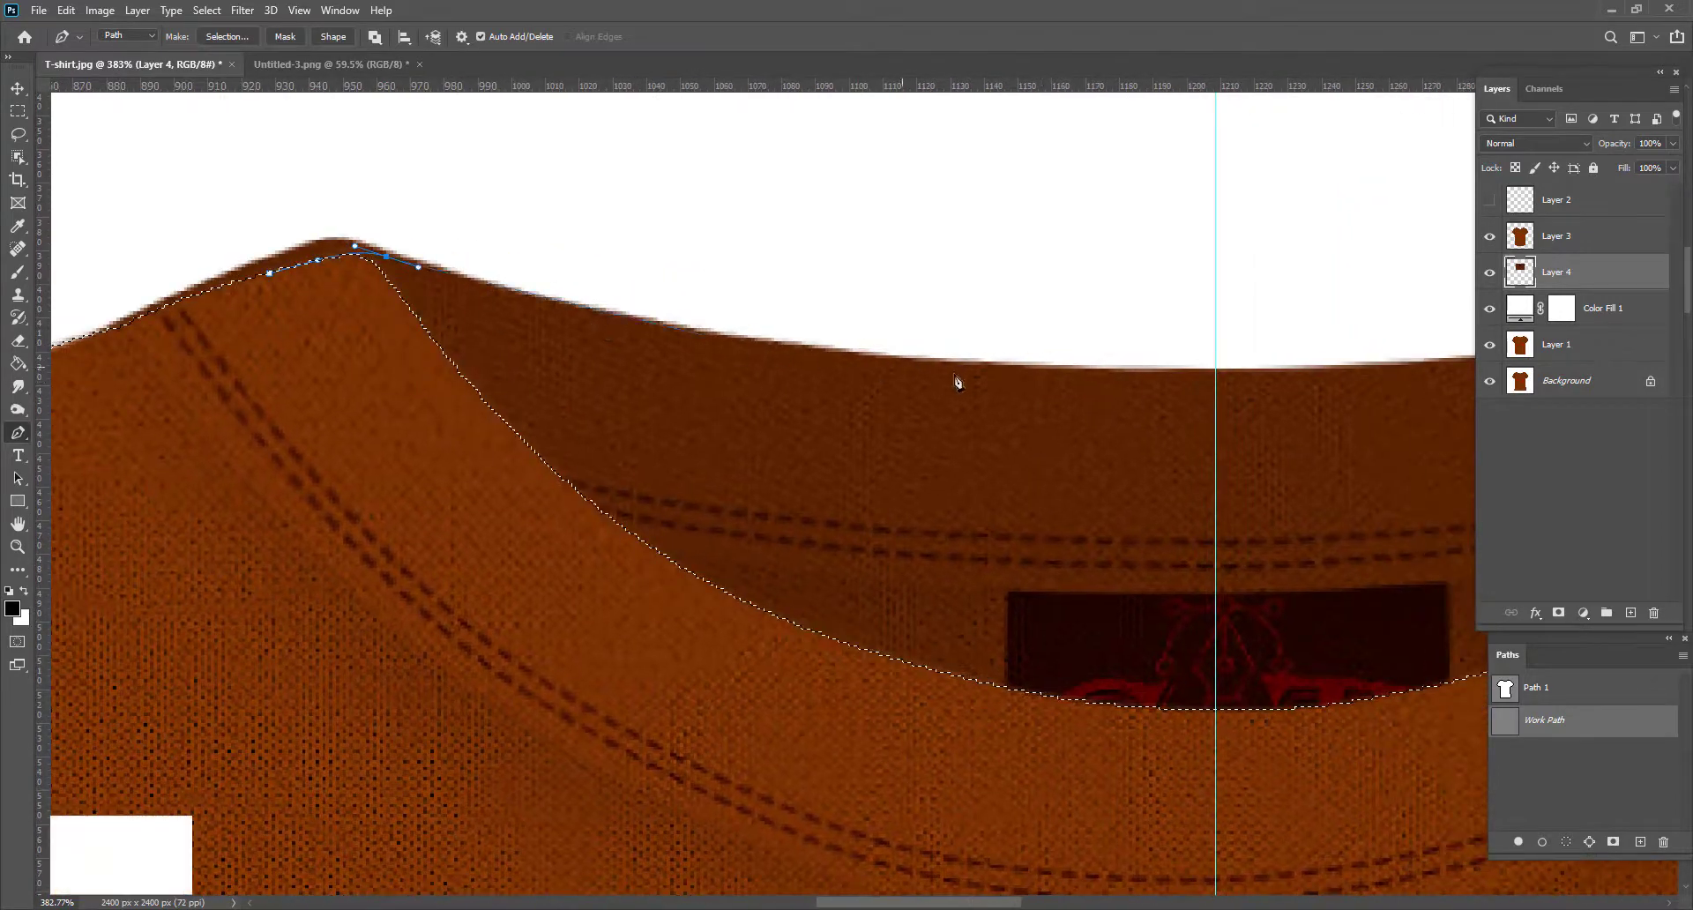
{"action": "left_click_drag", "start_coordinate": [1216, 372], "coordinate": [1679, 383]}
{"action": "scroll", "coordinate": [909, 389], "scroll_direction": "right", "scroll_amount": 10}
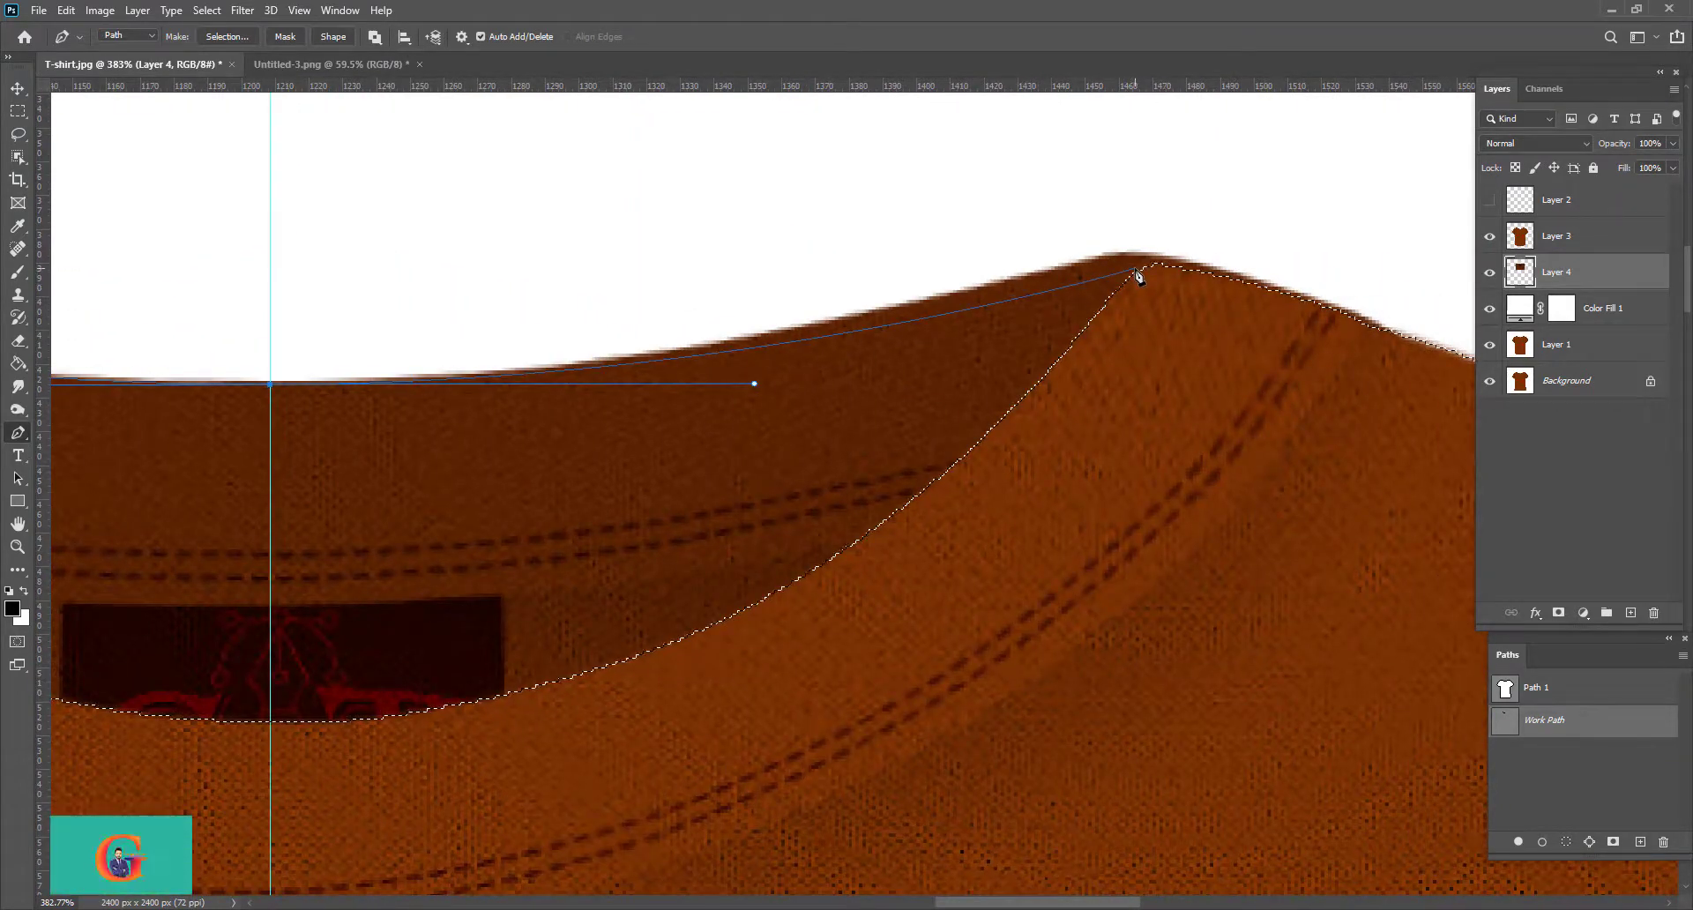
{"action": "left_click_drag", "start_coordinate": [1139, 265], "coordinate": [1260, 284]}
{"action": "scroll", "coordinate": [1264, 287], "scroll_direction": "down", "scroll_amount": 4}
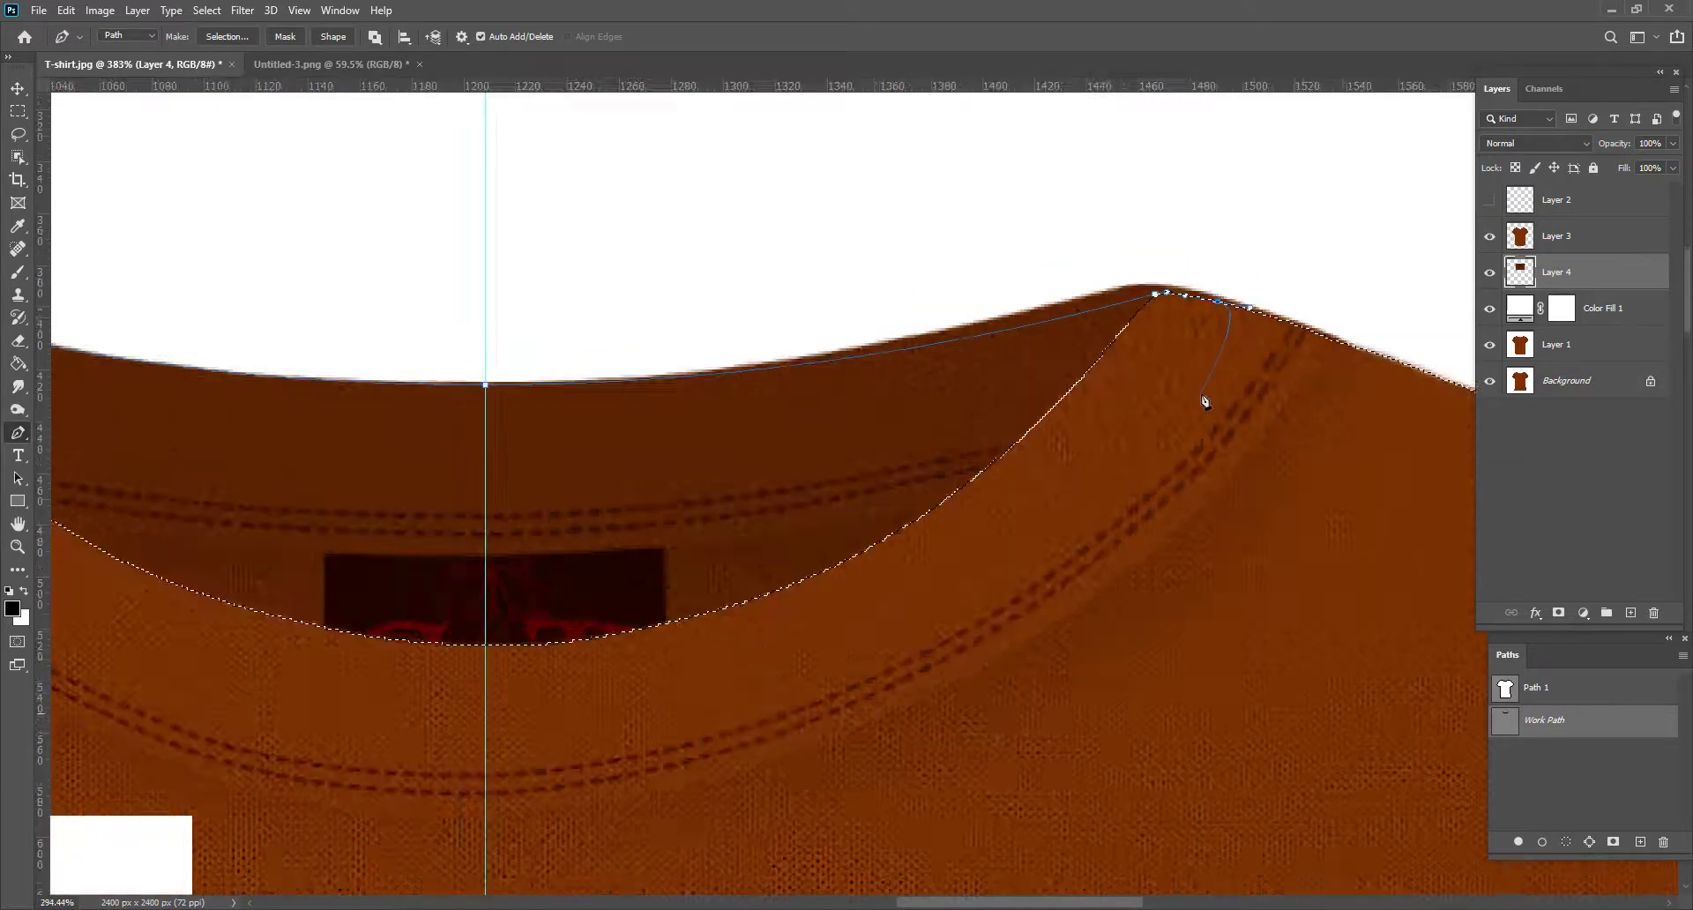
{"action": "left_click_drag", "start_coordinate": [1132, 498], "coordinate": [1101, 529]}
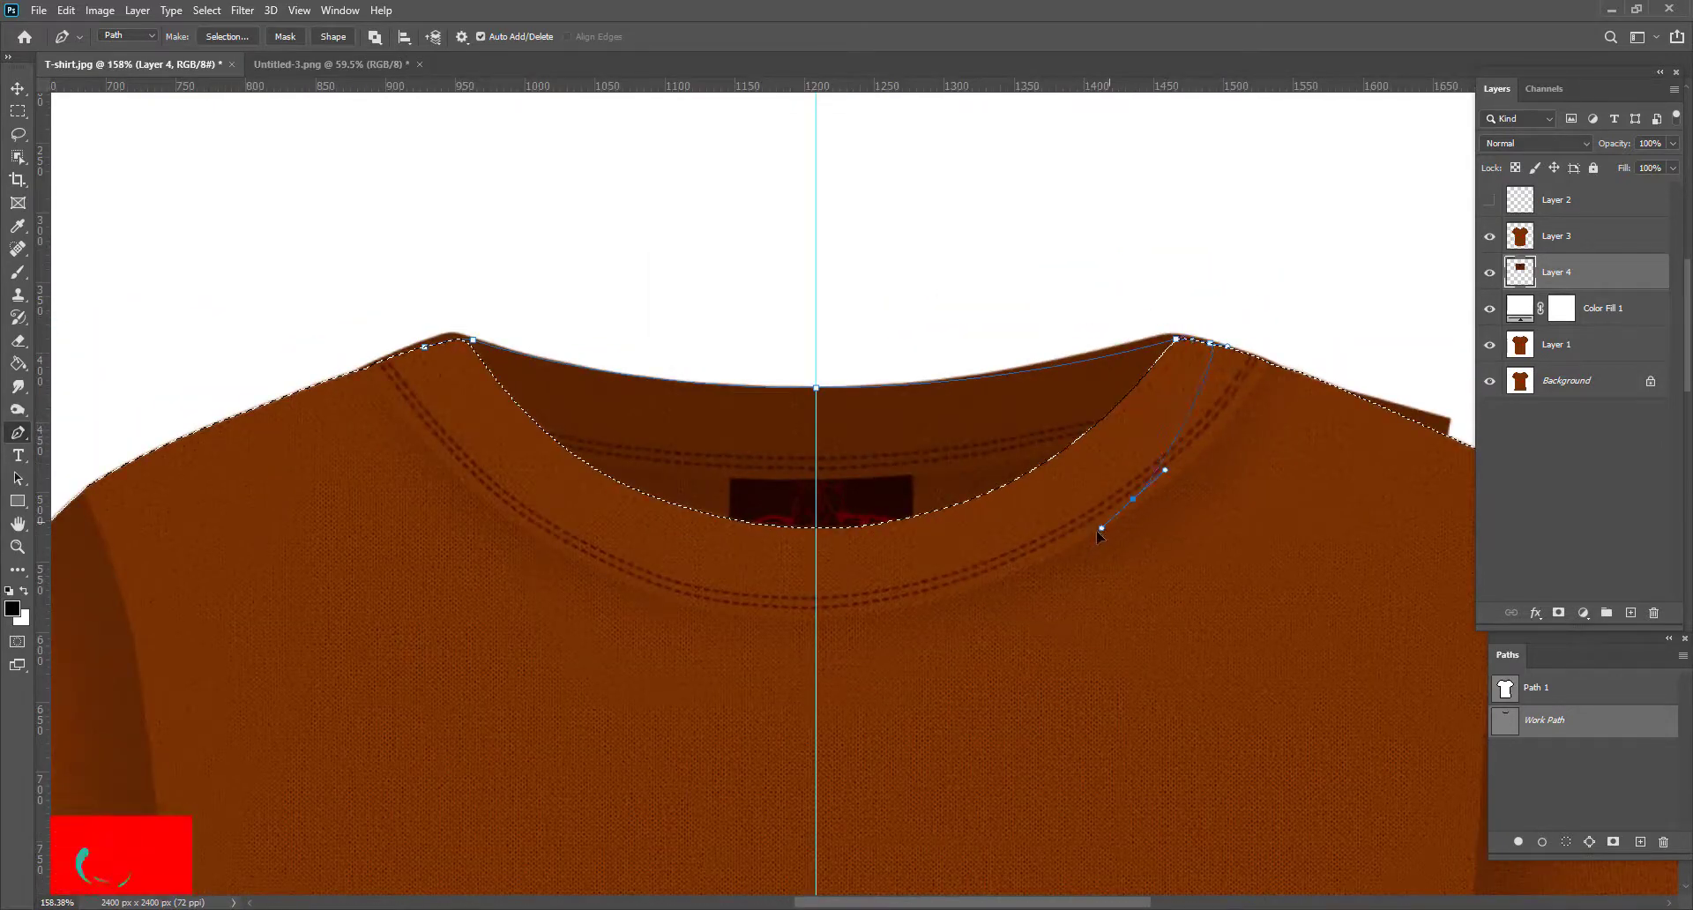
{"action": "left_click", "coordinate": [798, 650]}
{"action": "left_click_drag", "start_coordinate": [499, 568], "coordinate": [428, 456]}
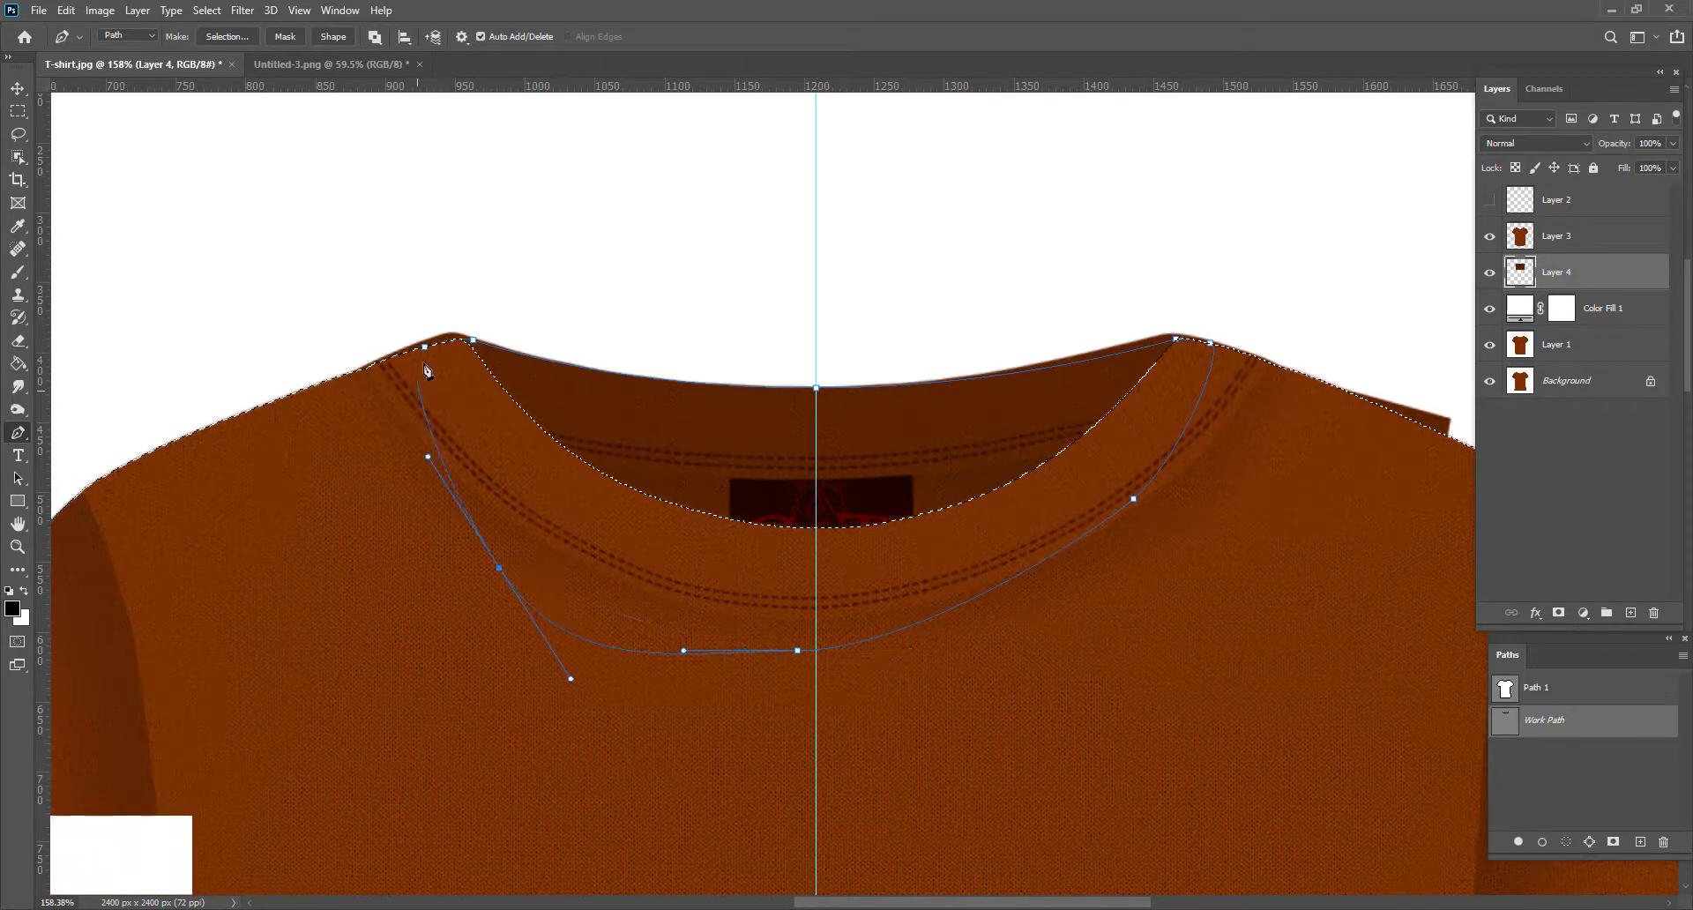
{"action": "left_click", "coordinate": [426, 348]}
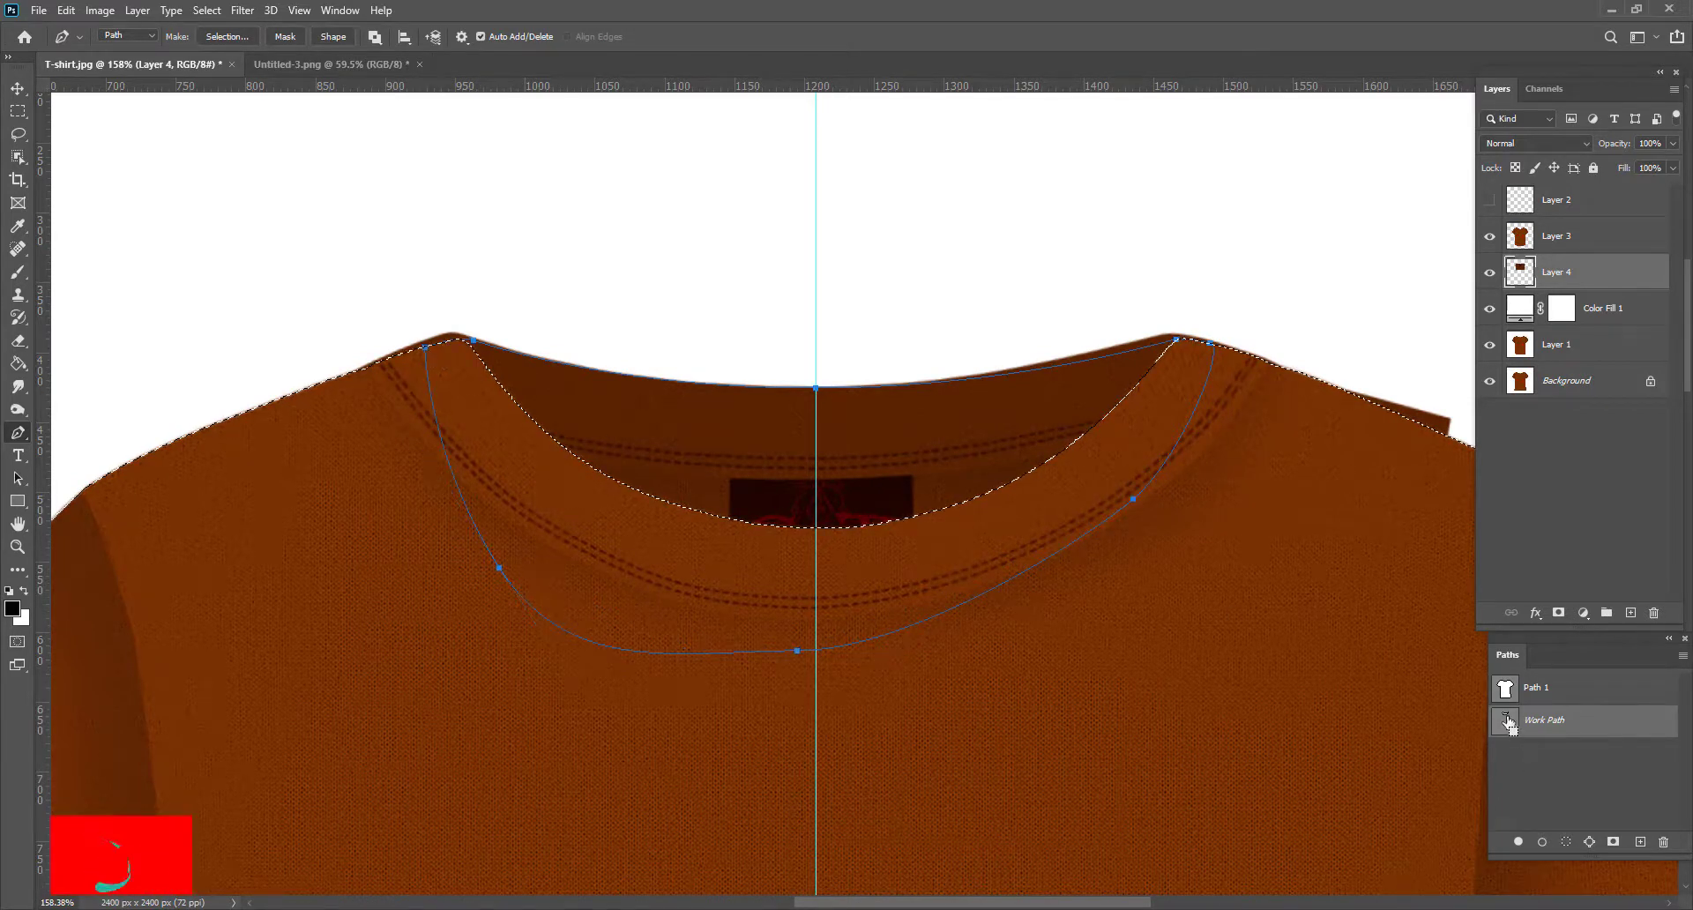
{"action": "key", "text": "ctrl+Return"}
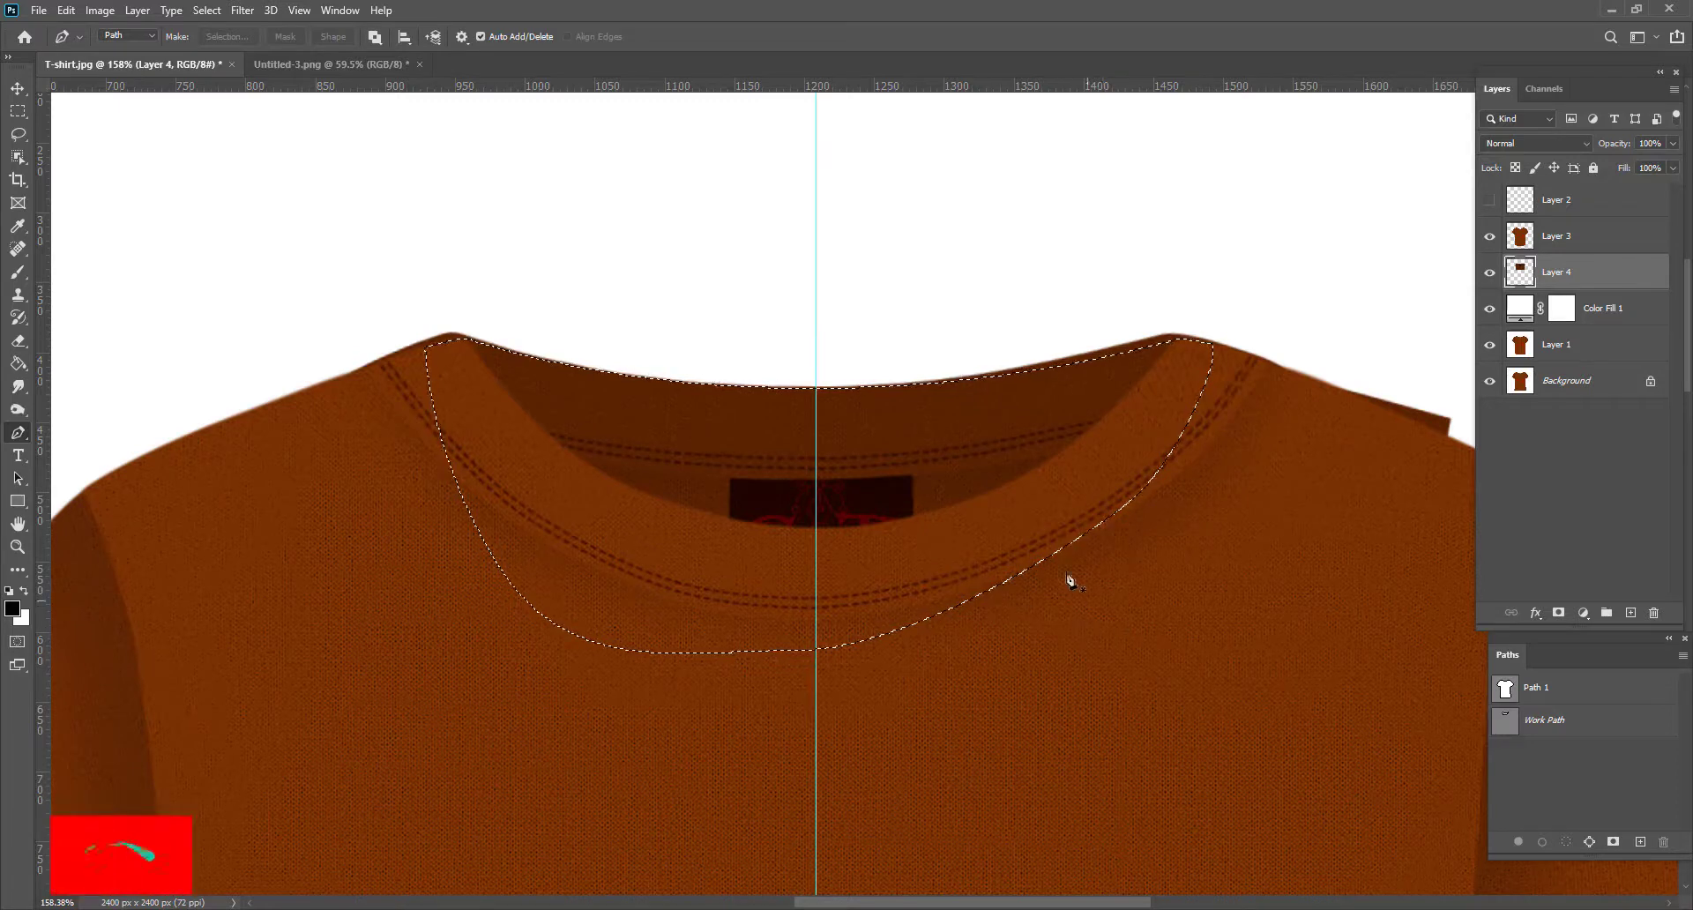
{"action": "scroll", "coordinate": [1120, 485], "scroll_direction": "down", "scroll_amount": 3}
{"action": "scroll", "coordinate": [1102, 492], "scroll_direction": "down", "scroll_amount": 3}
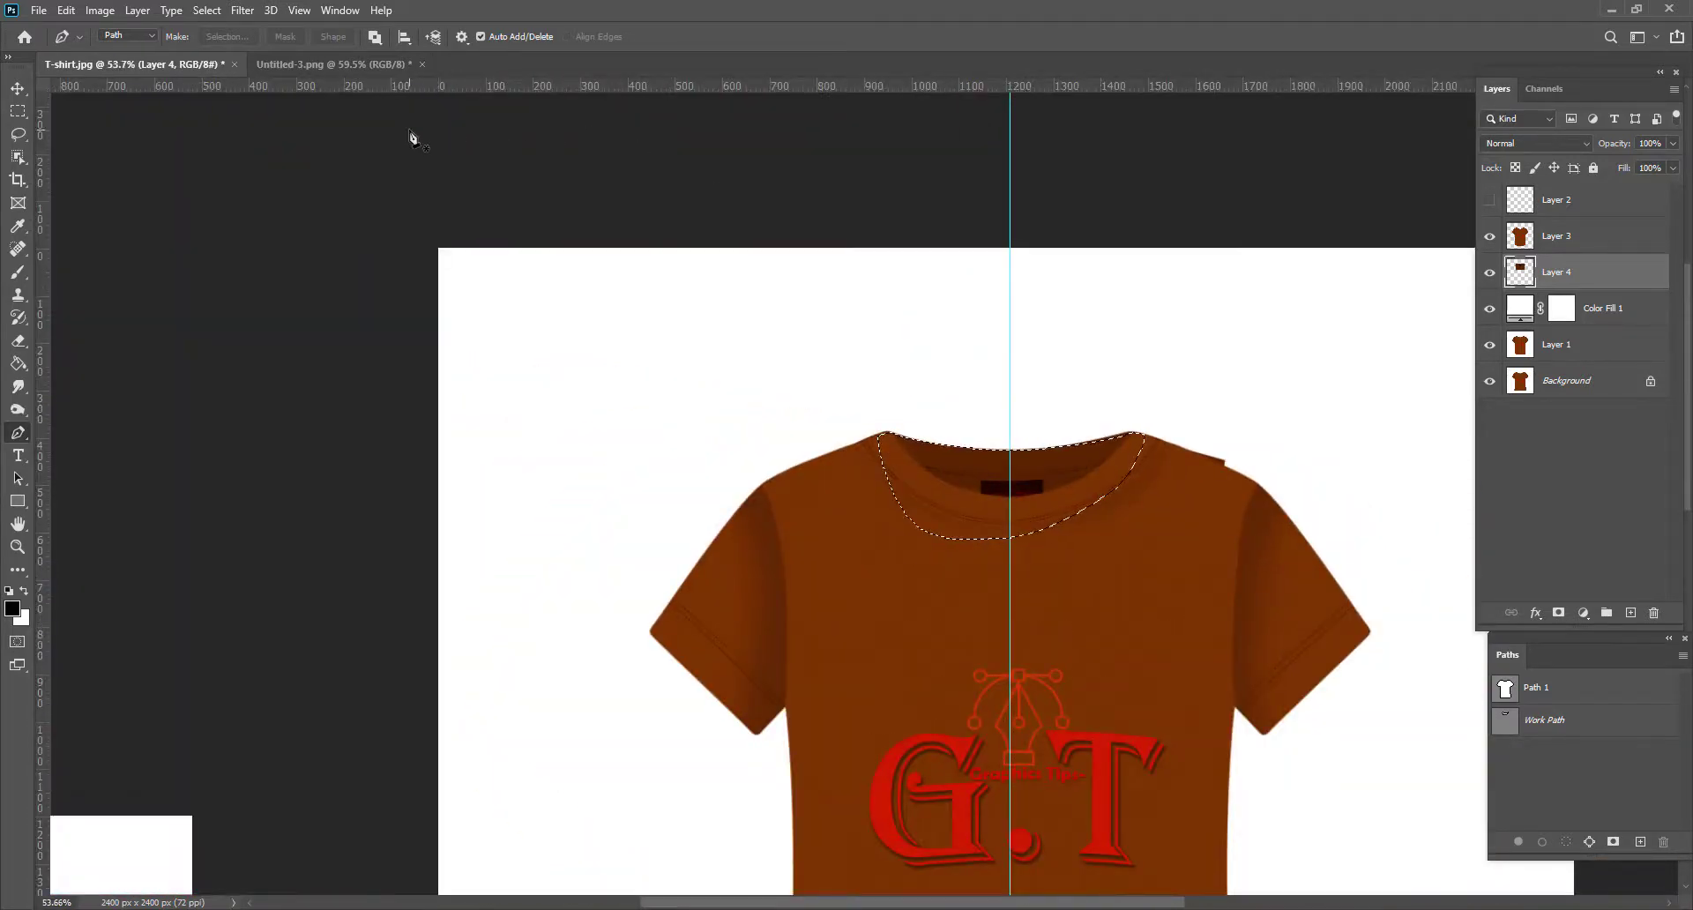
Step: Invert the collar selection with Select > Inverse
{"action": "left_click", "coordinate": [247, 11]}
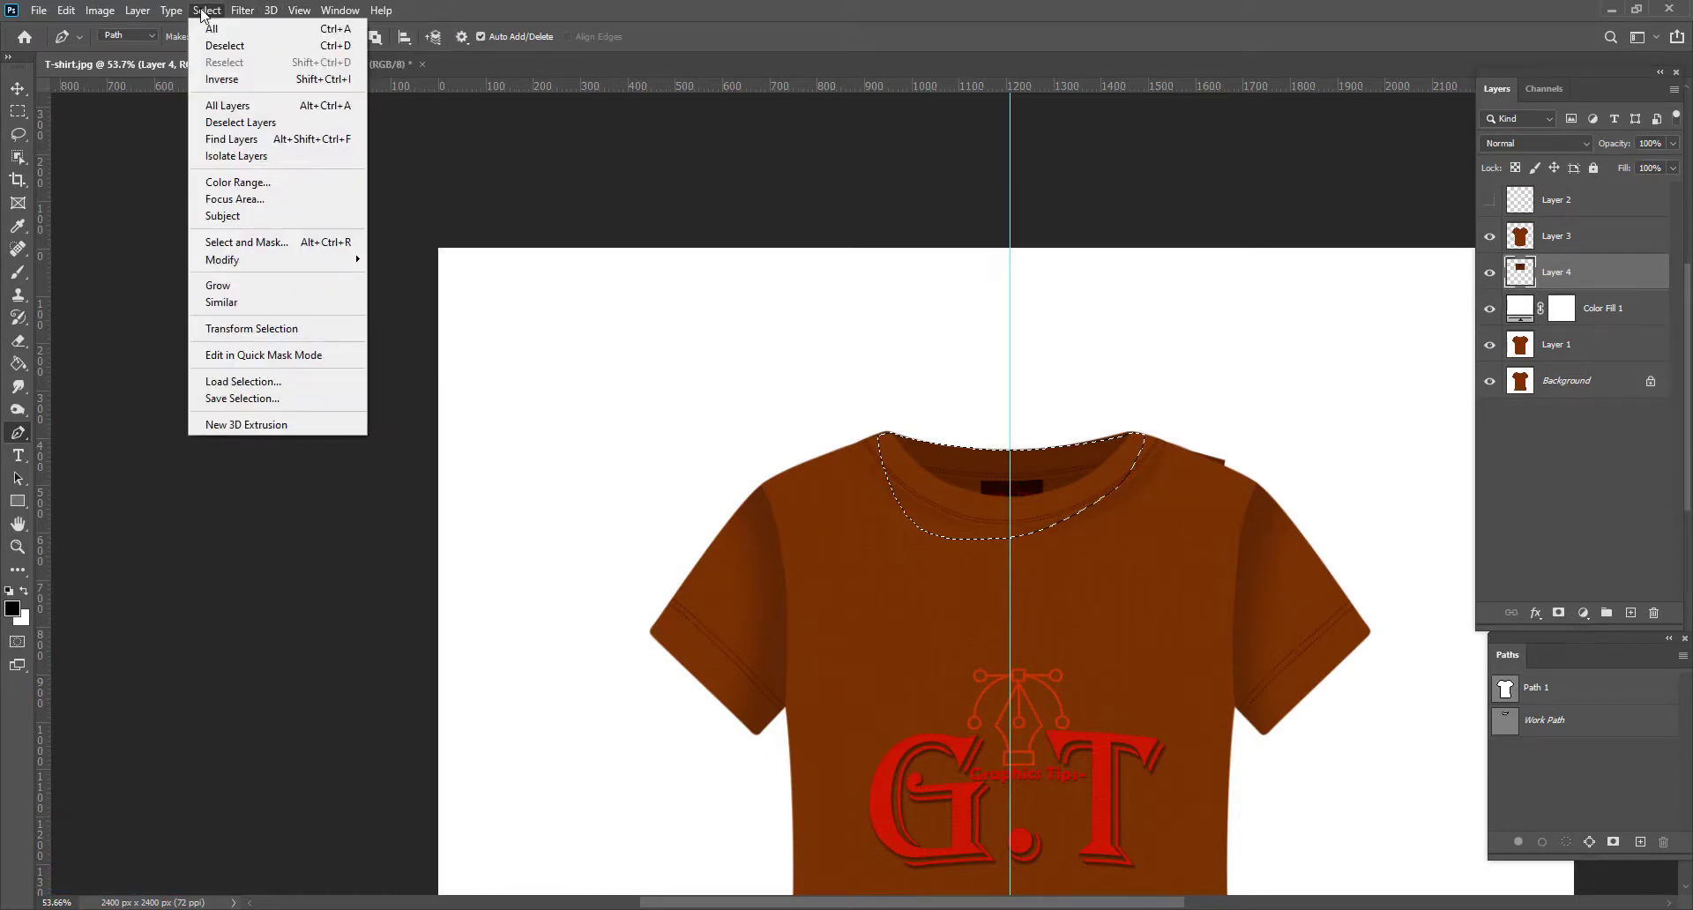
{"action": "left_click", "coordinate": [334, 80]}
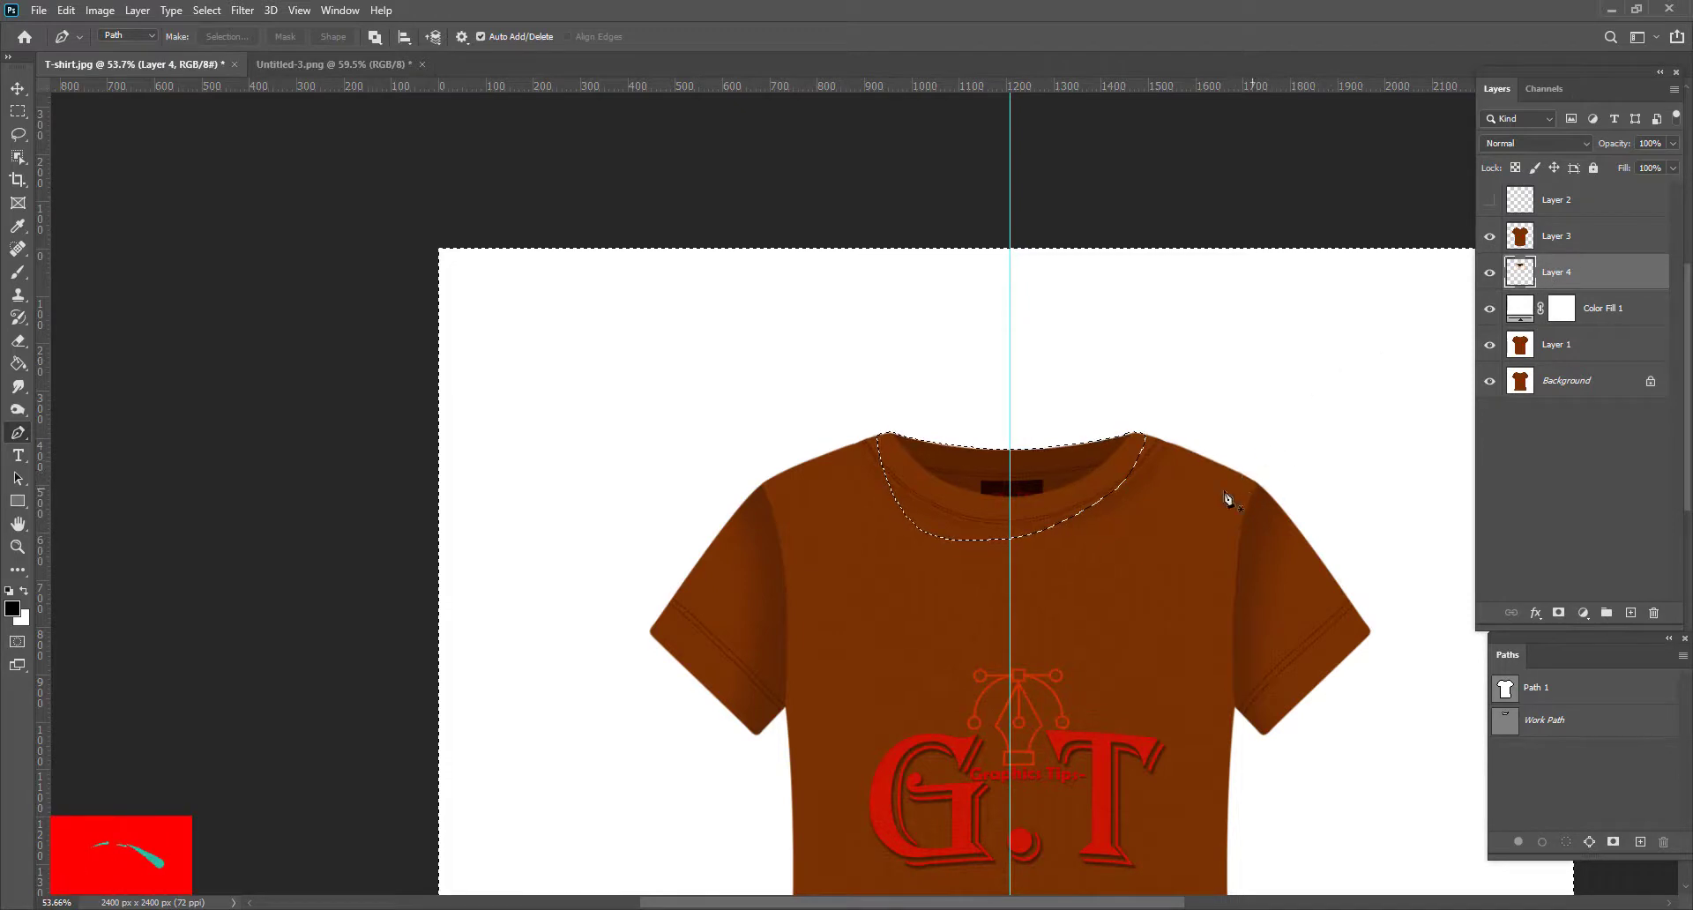
{"action": "scroll", "coordinate": [1188, 484], "scroll_direction": "up", "scroll_amount": 1}
{"action": "scroll", "coordinate": [1187, 480], "scroll_direction": "up", "scroll_amount": 1}
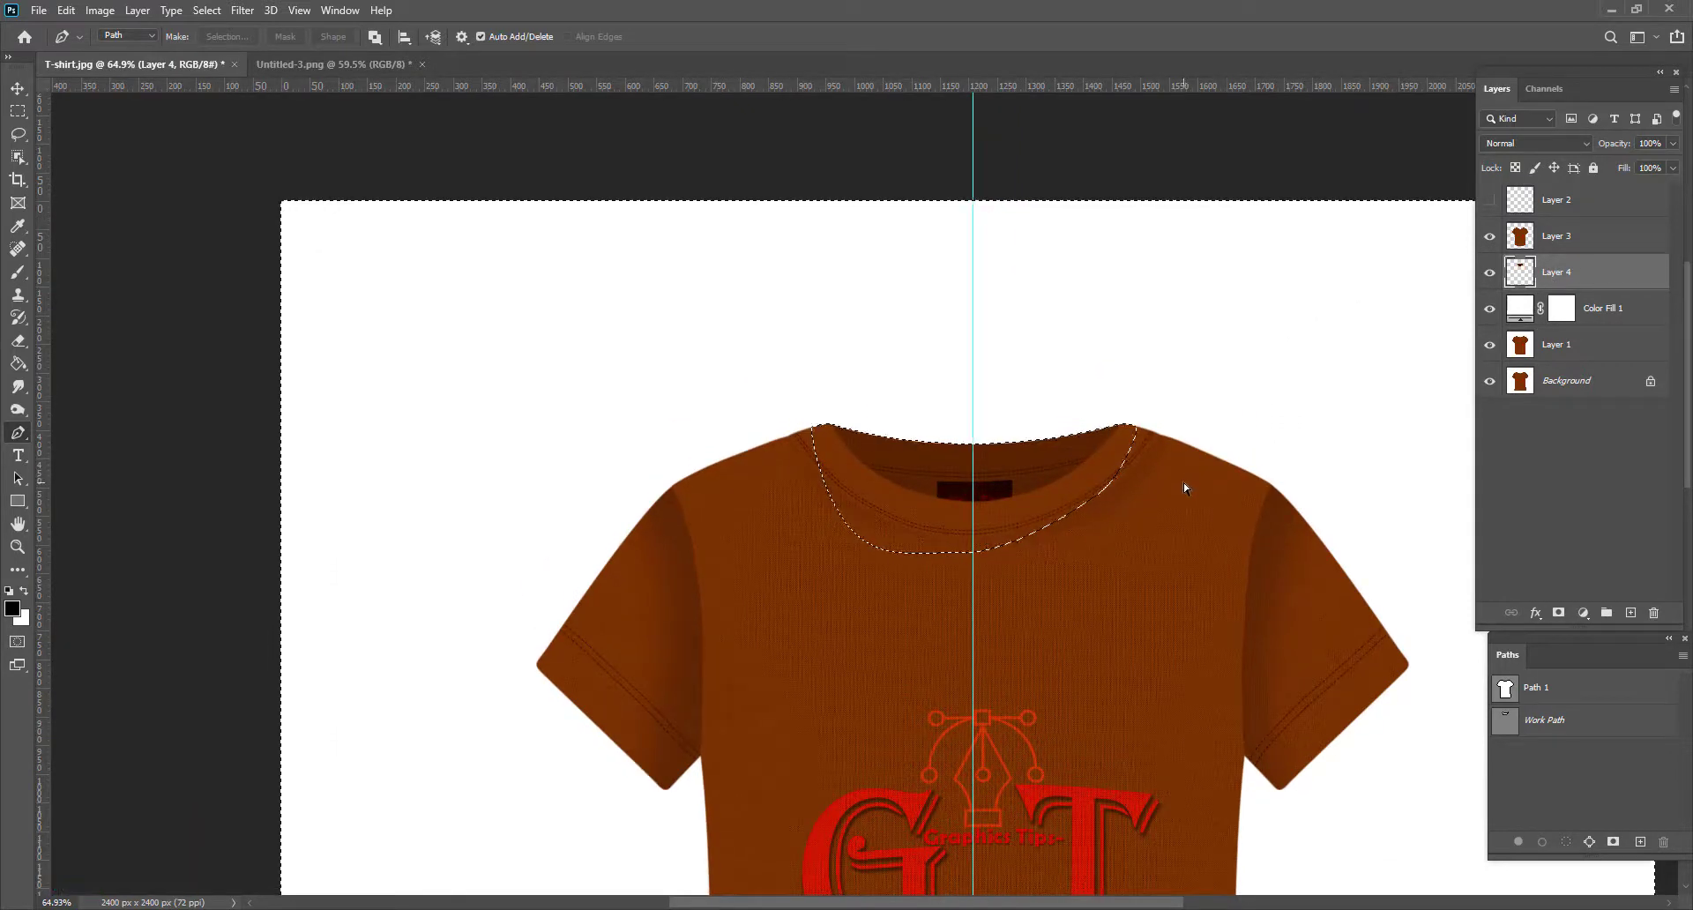
{"action": "scroll", "coordinate": [1208, 499], "scroll_direction": "down", "scroll_amount": 3}
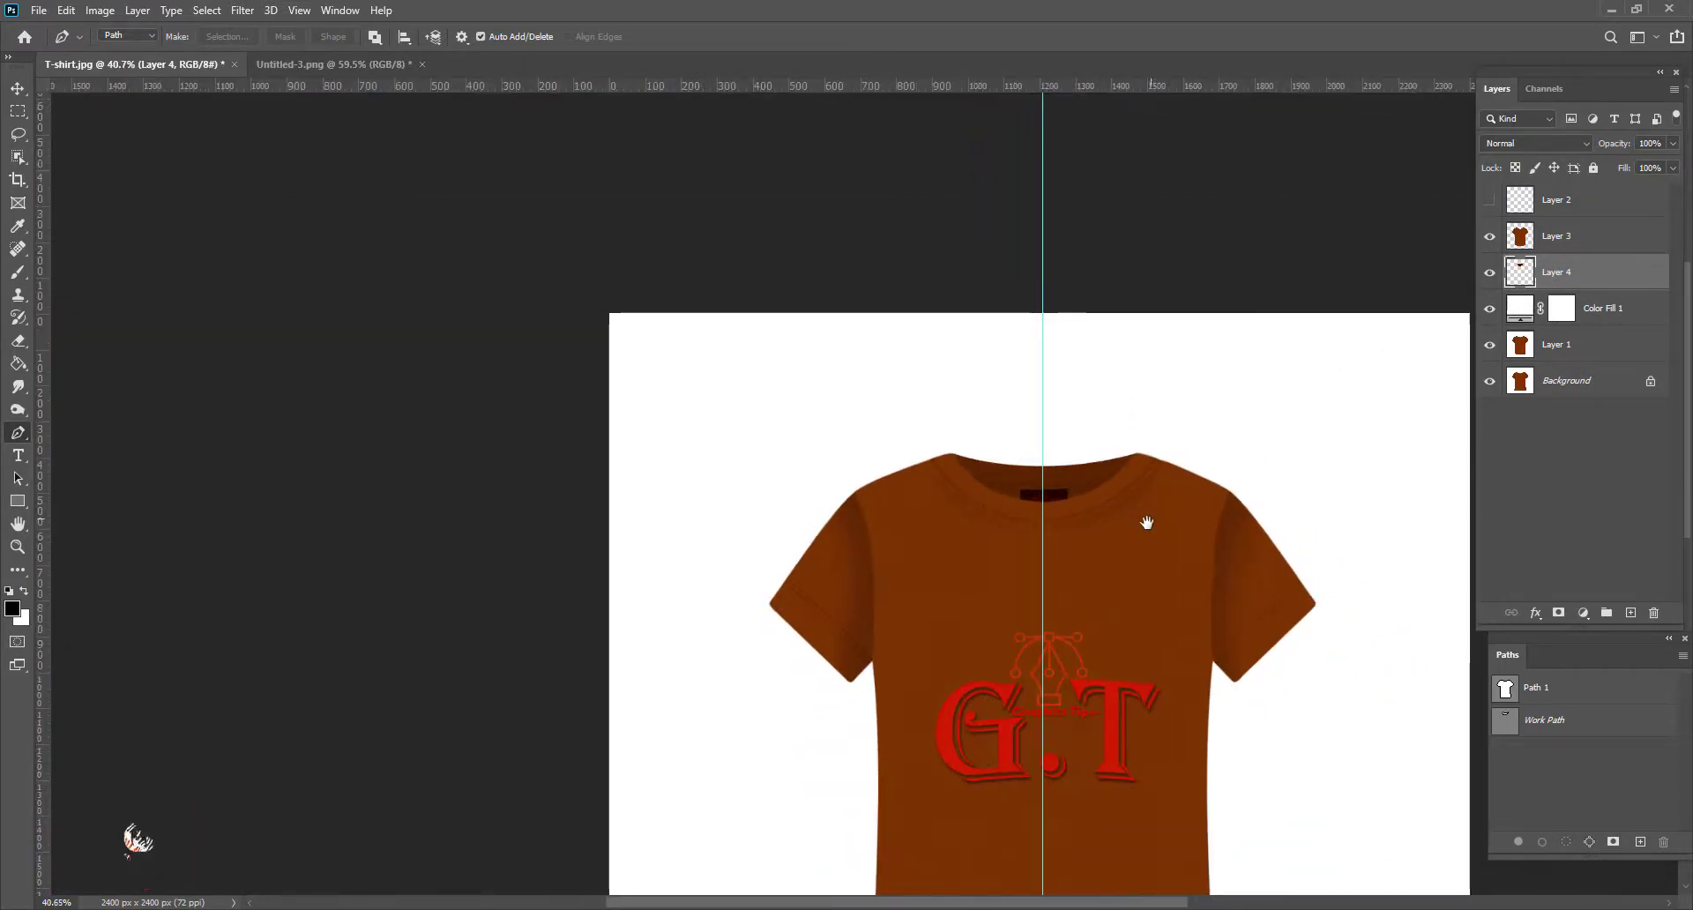
{"action": "scroll", "coordinate": [970, 423], "scroll_direction": "up", "scroll_amount": 3}
{"action": "scroll", "coordinate": [910, 313], "scroll_direction": "down", "scroll_amount": 4}
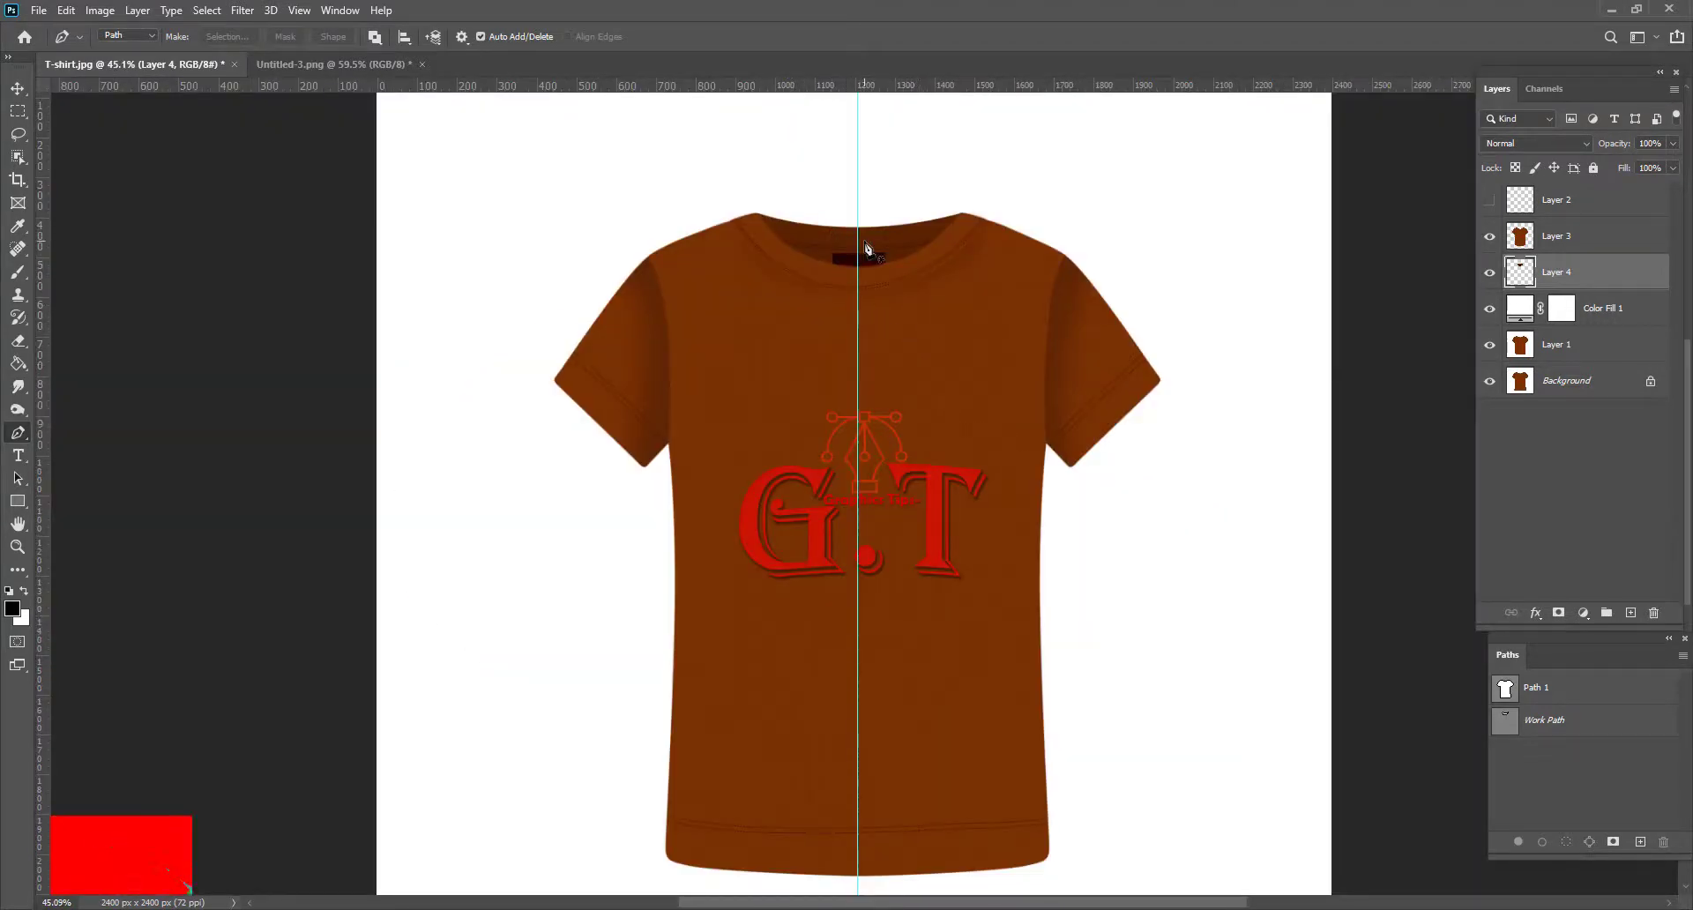
{"action": "scroll", "coordinate": [865, 249], "scroll_direction": "up", "scroll_amount": 1}
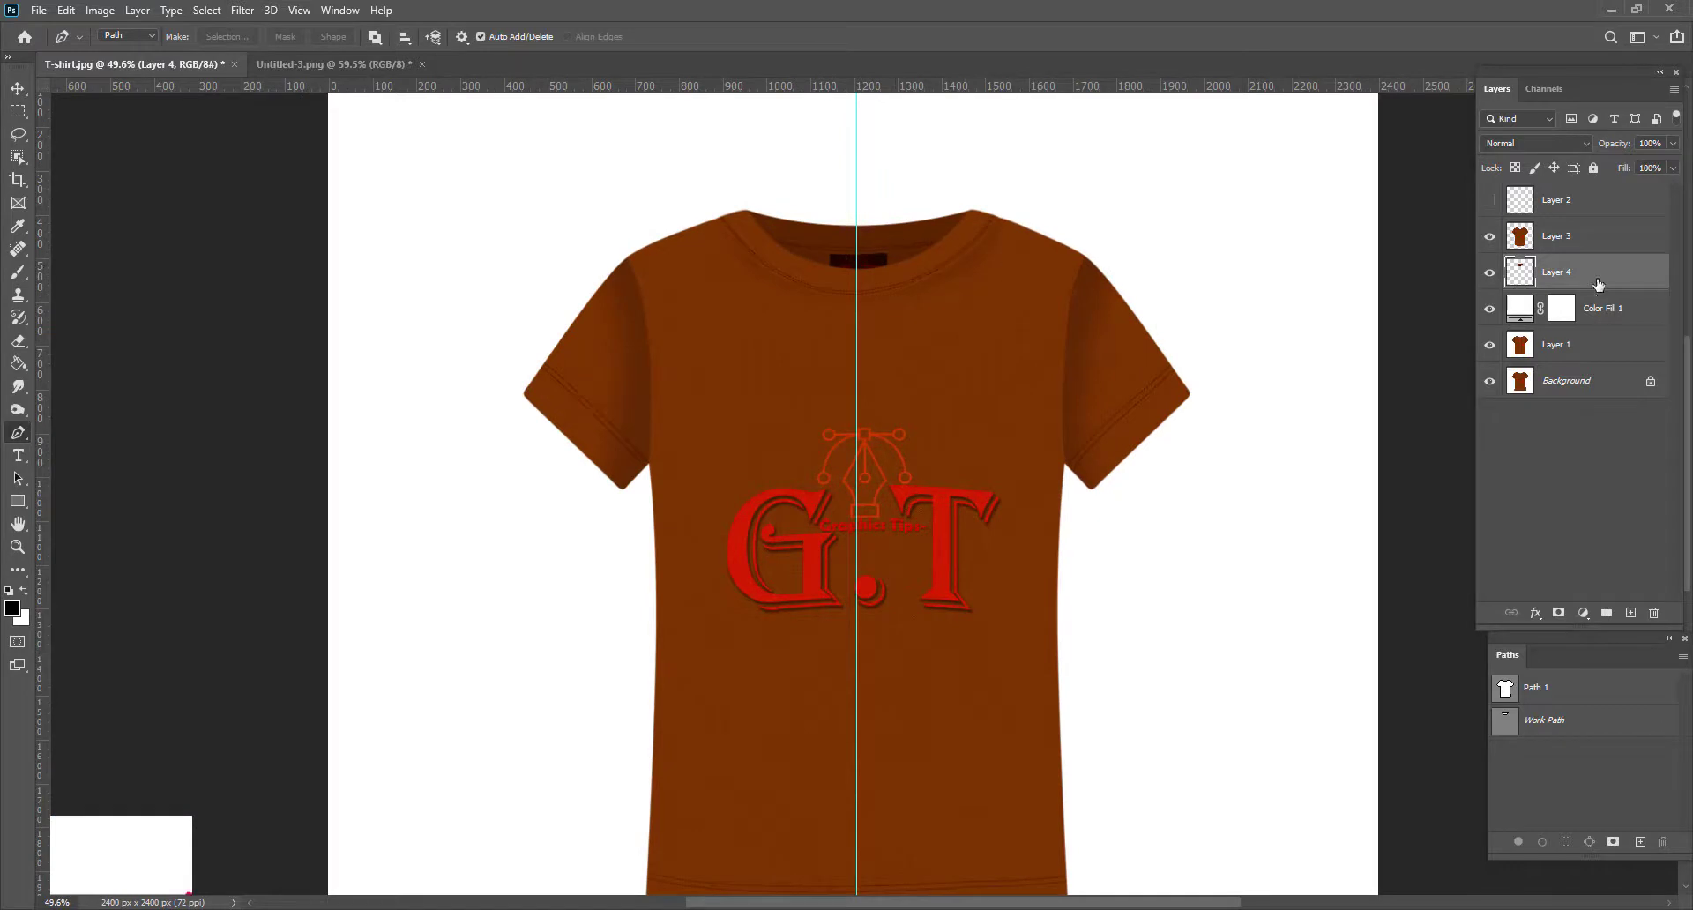
Step: Check Layer 4, create Layer 5 above it, and load Layer 4's shape as a selection
{"action": "left_click", "coordinate": [1489, 272]}
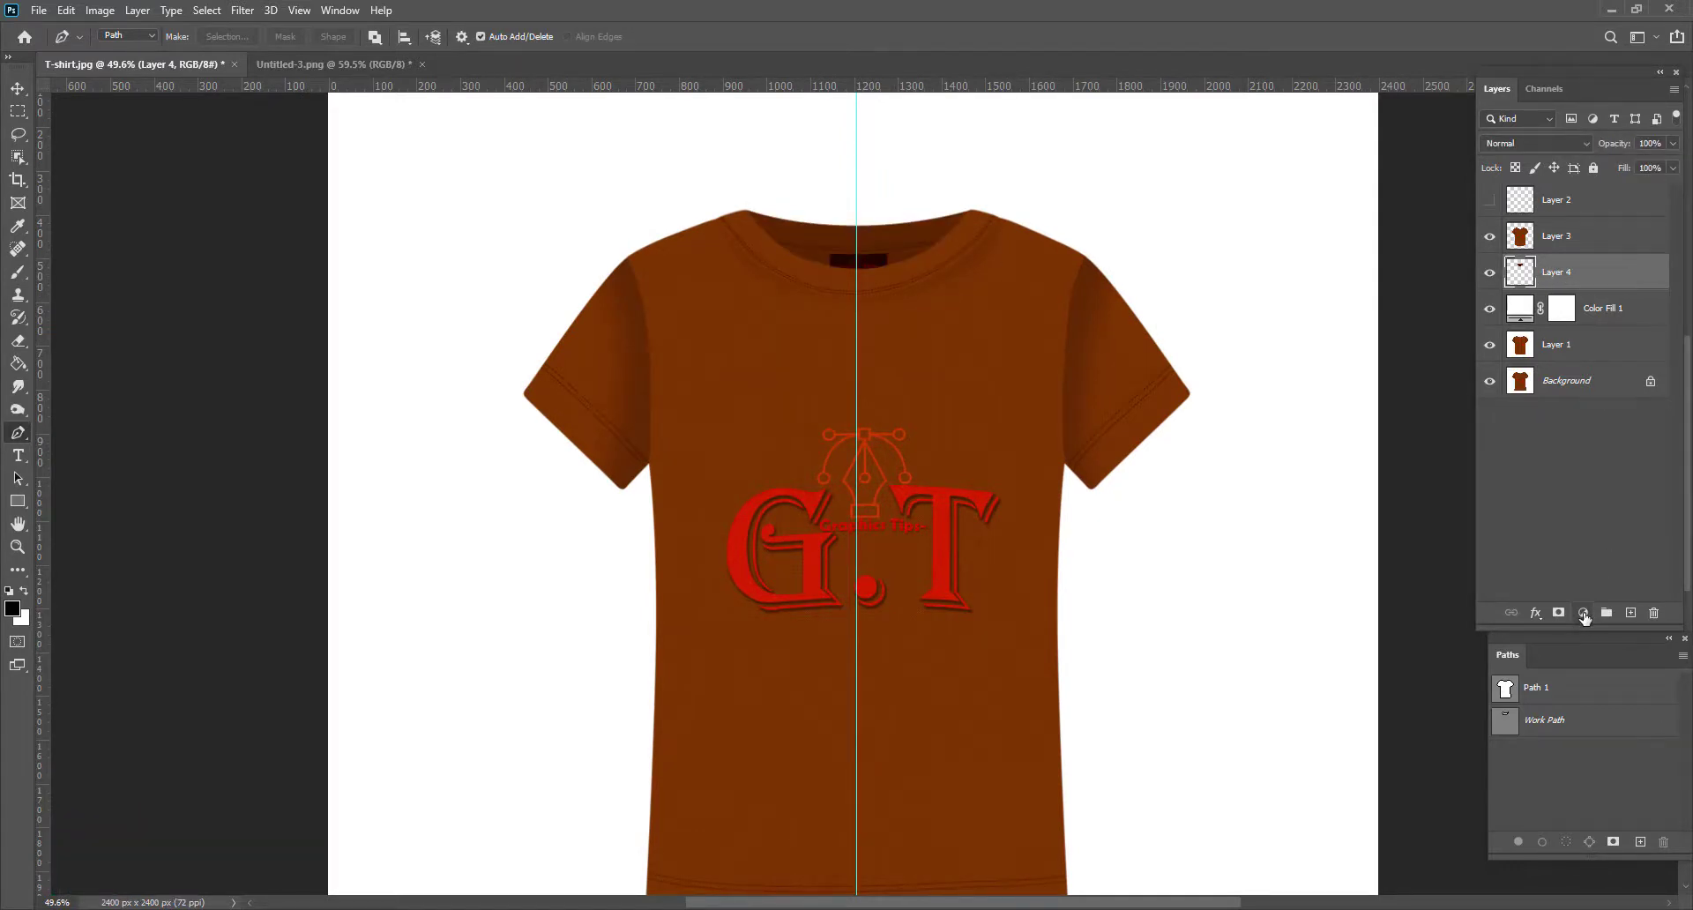
{"action": "left_click", "coordinate": [1603, 313]}
{"action": "left_click", "coordinate": [1556, 274]}
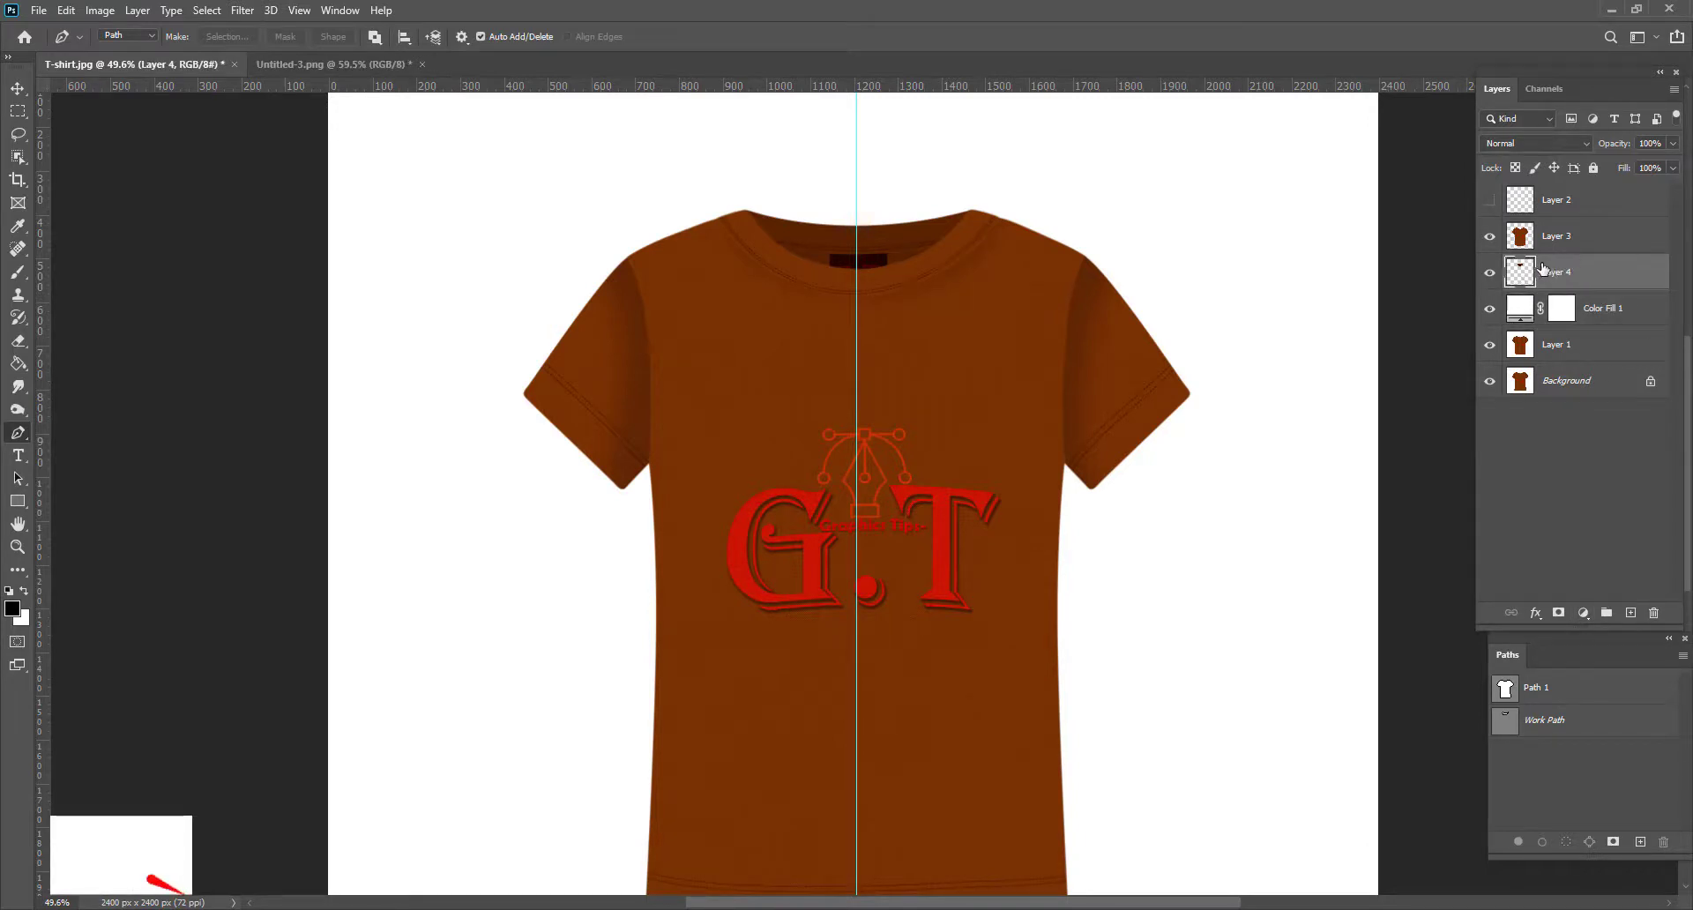
{"action": "left_click", "coordinate": [1631, 612]}
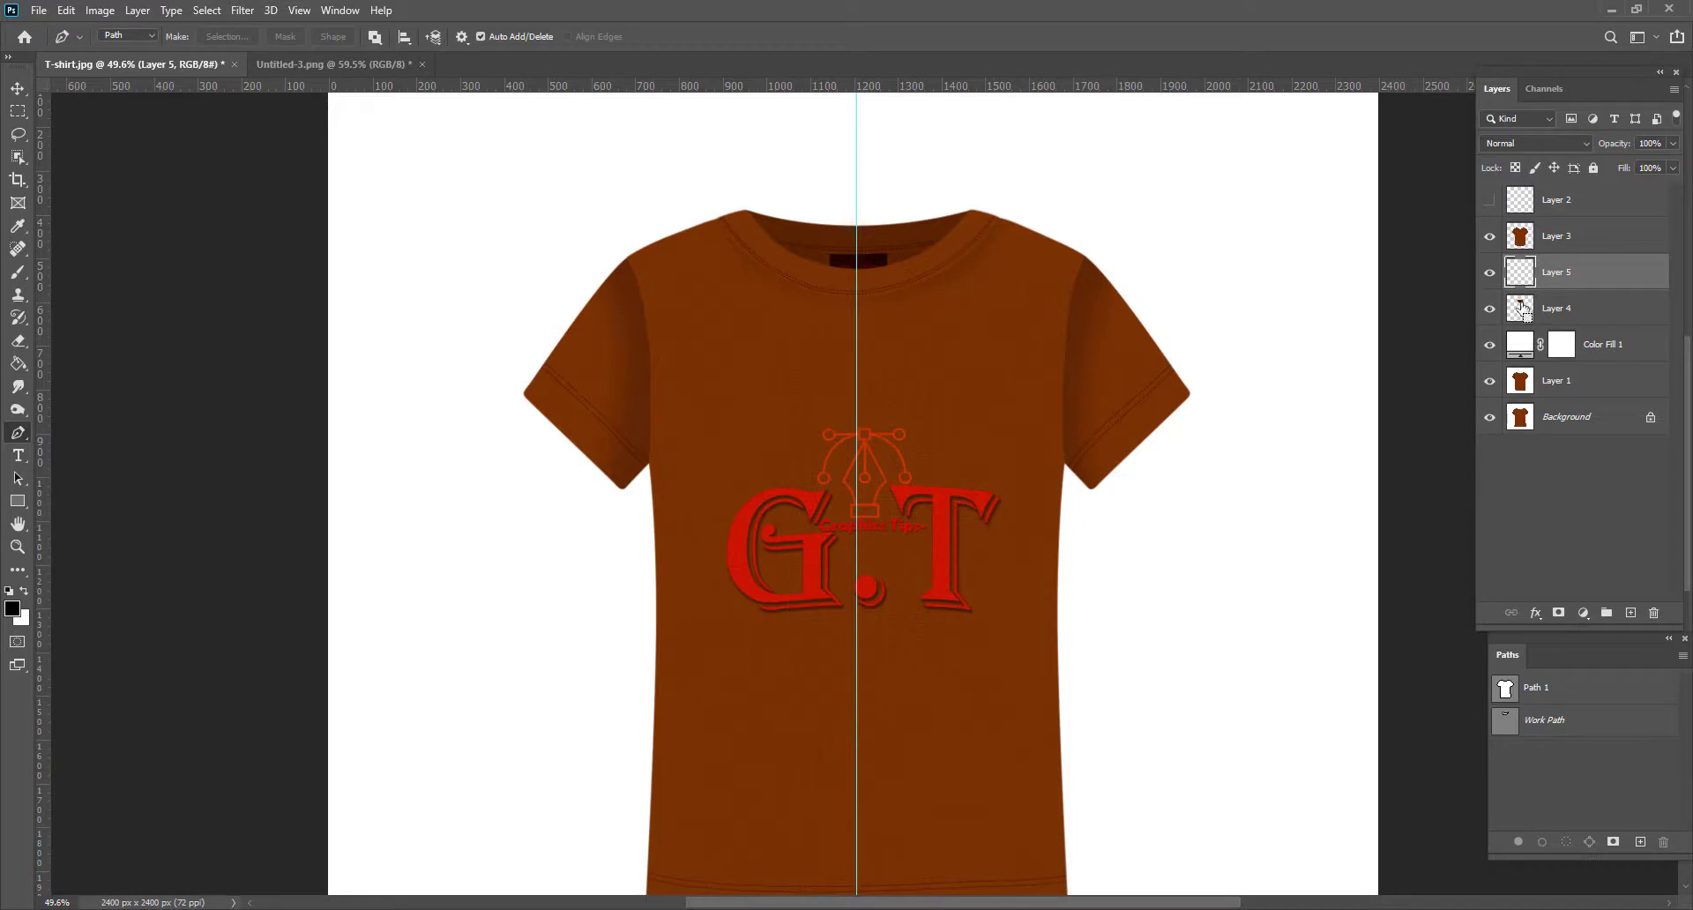
{"action": "left_click", "coordinate": [1523, 311], "text": "ctrl"}
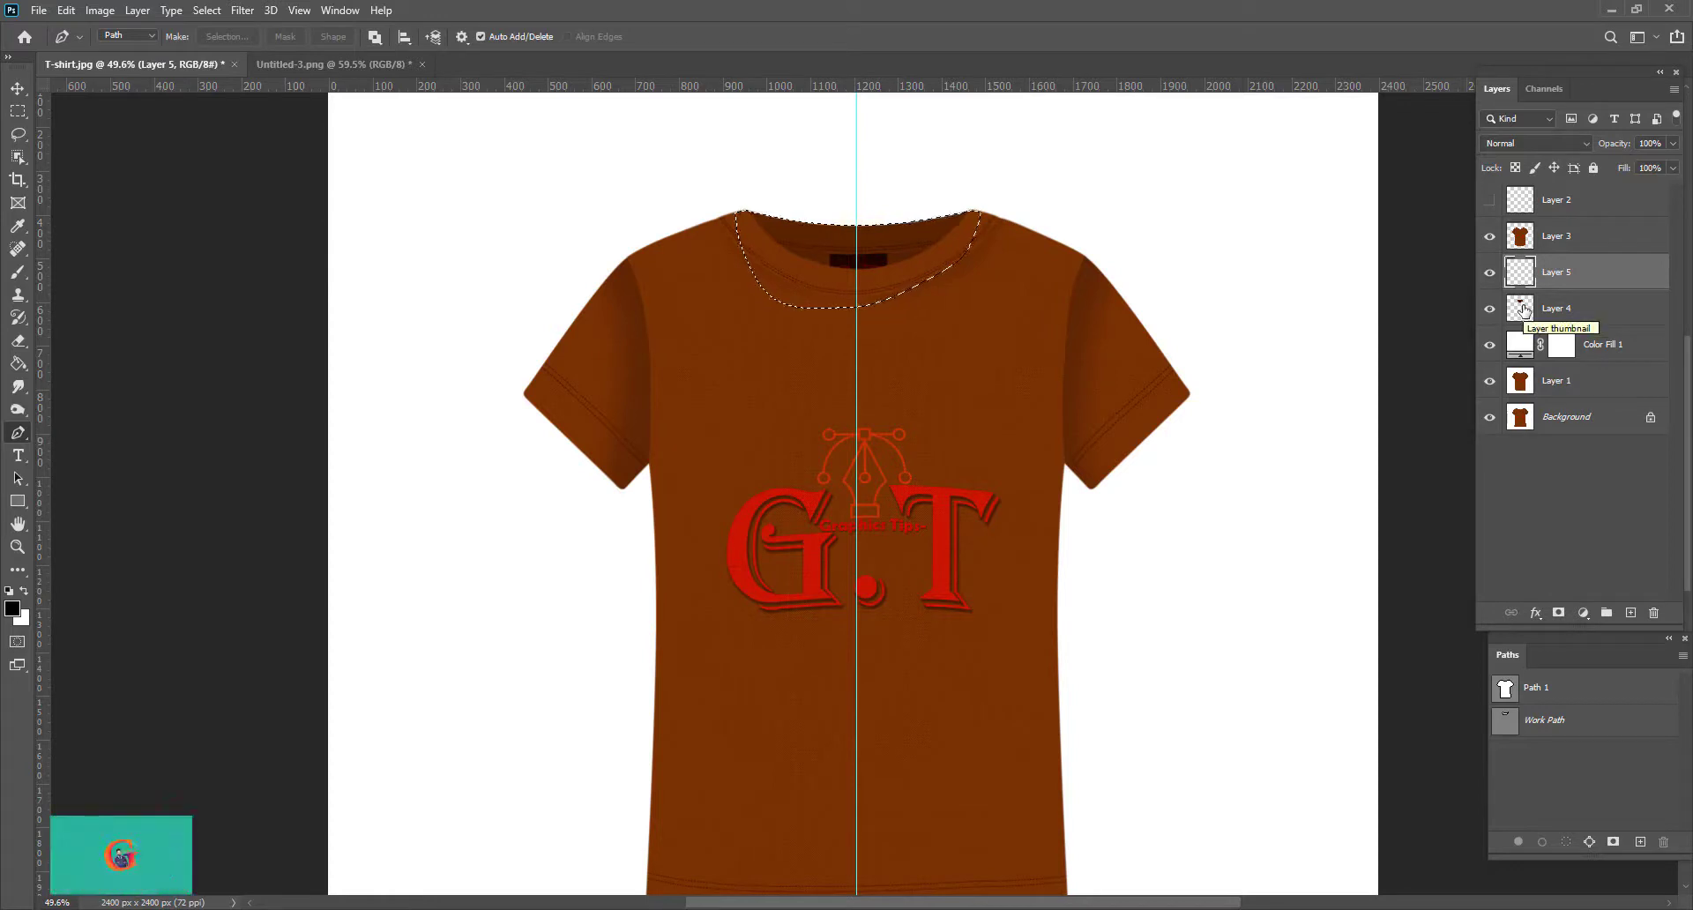
Step: Paint black inside the collar with a 151 px brush, then deselect
{"action": "scroll", "coordinate": [937, 227], "scroll_direction": "up", "scroll_amount": 3}
{"action": "scroll", "coordinate": [906, 249], "scroll_direction": "up", "scroll_amount": 2}
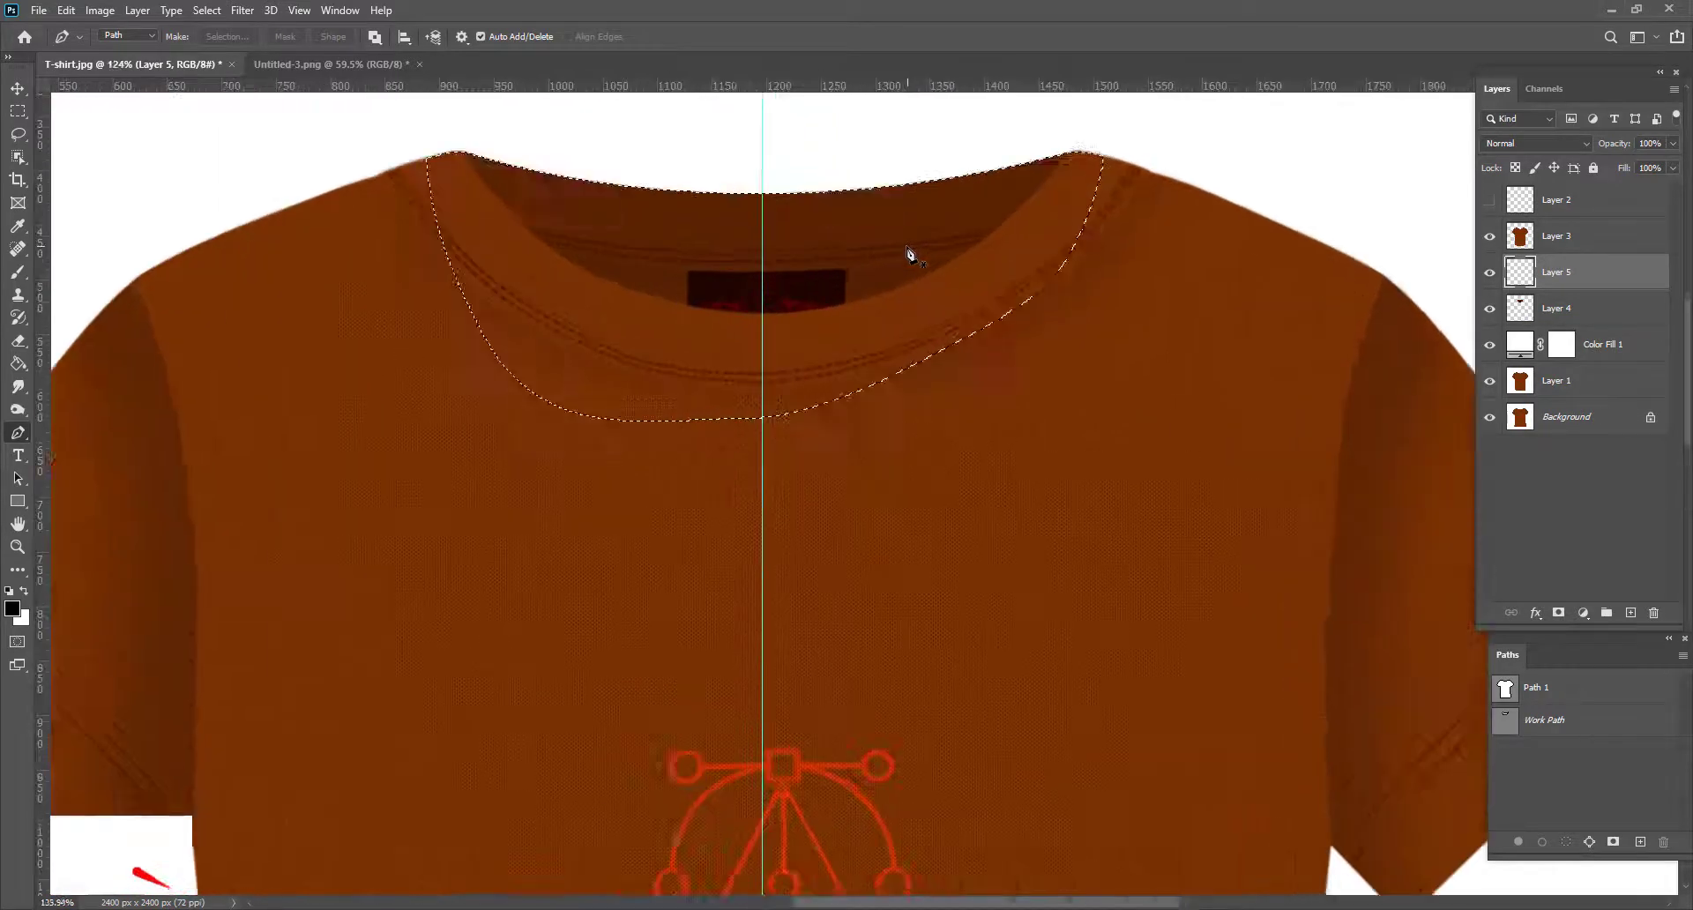
{"action": "scroll", "coordinate": [975, 283], "scroll_direction": "up", "scroll_amount": 1}
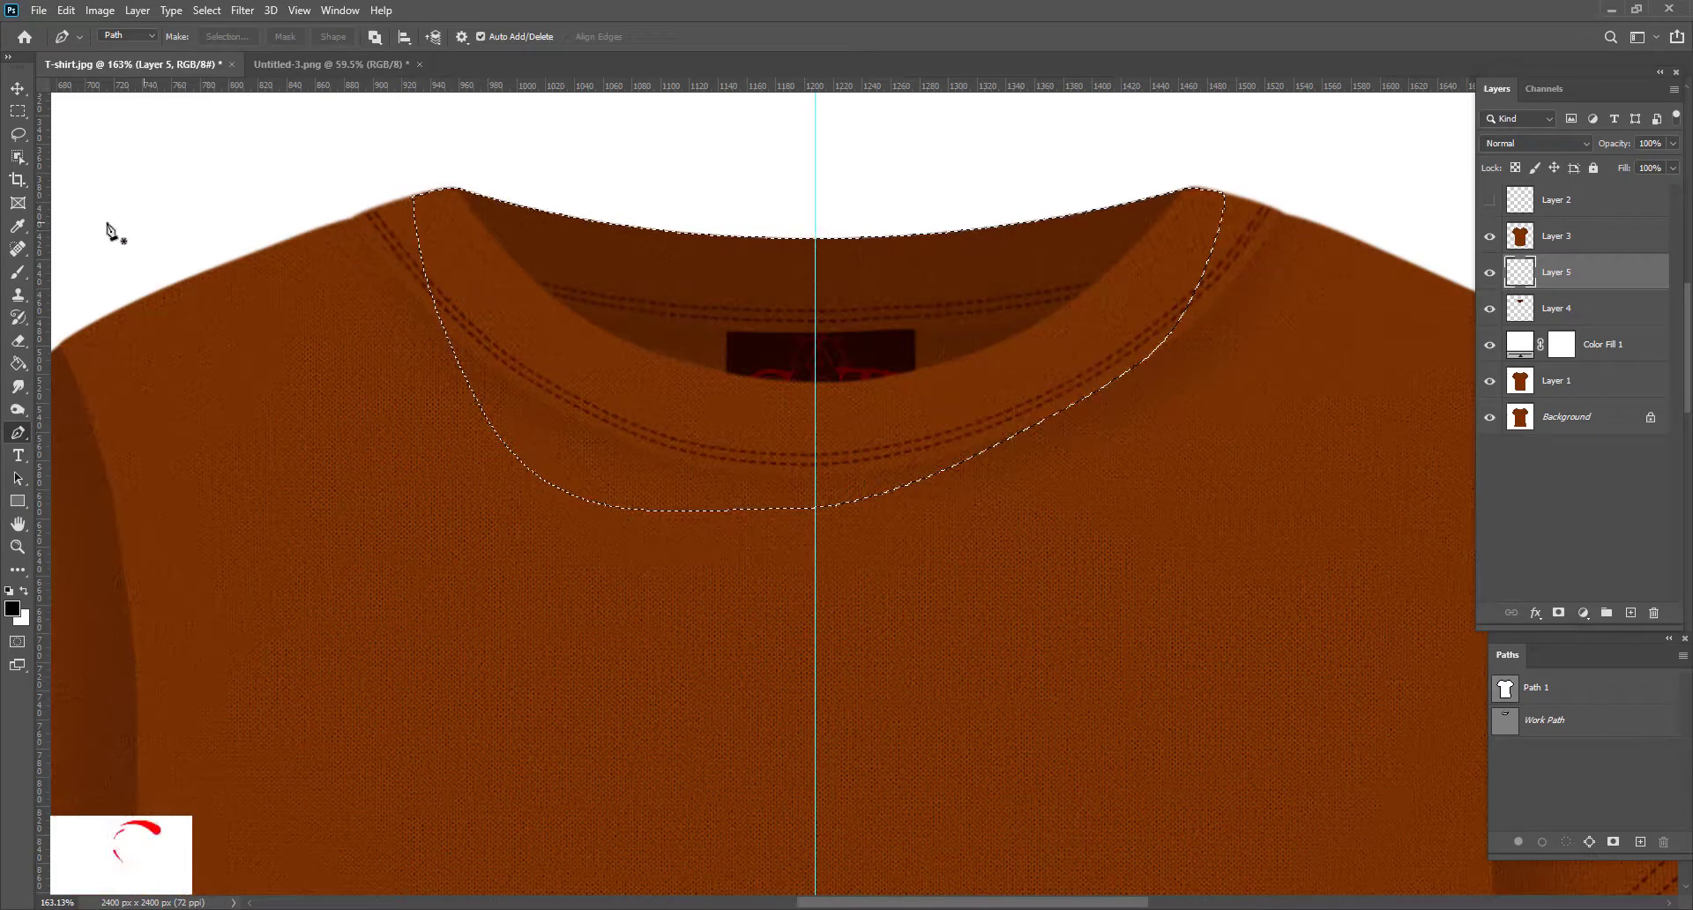
{"action": "right_click", "coordinate": [19, 274]}
{"action": "left_click", "coordinate": [82, 279]}
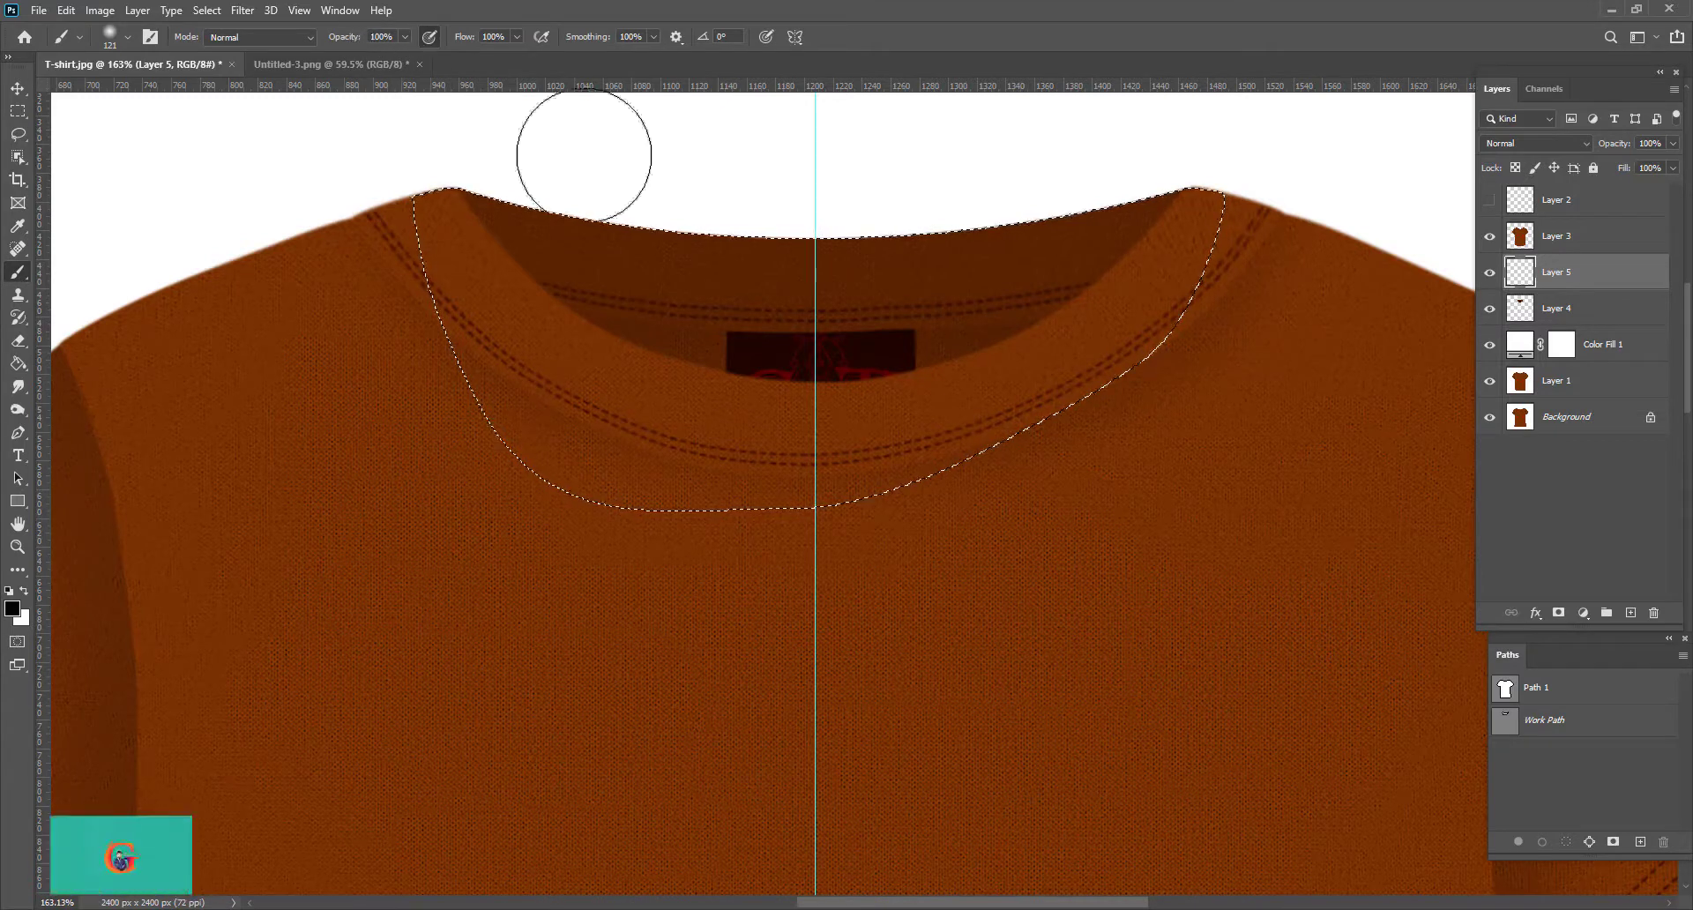
{"action": "mouse_move", "coordinate": [1137, 286]}
{"action": "left_mouse_down"}
{"action": "mouse_move", "coordinate": [1155, 293]}
{"action": "mouse_move", "coordinate": [376, 211]}
{"action": "left_mouse_up"}
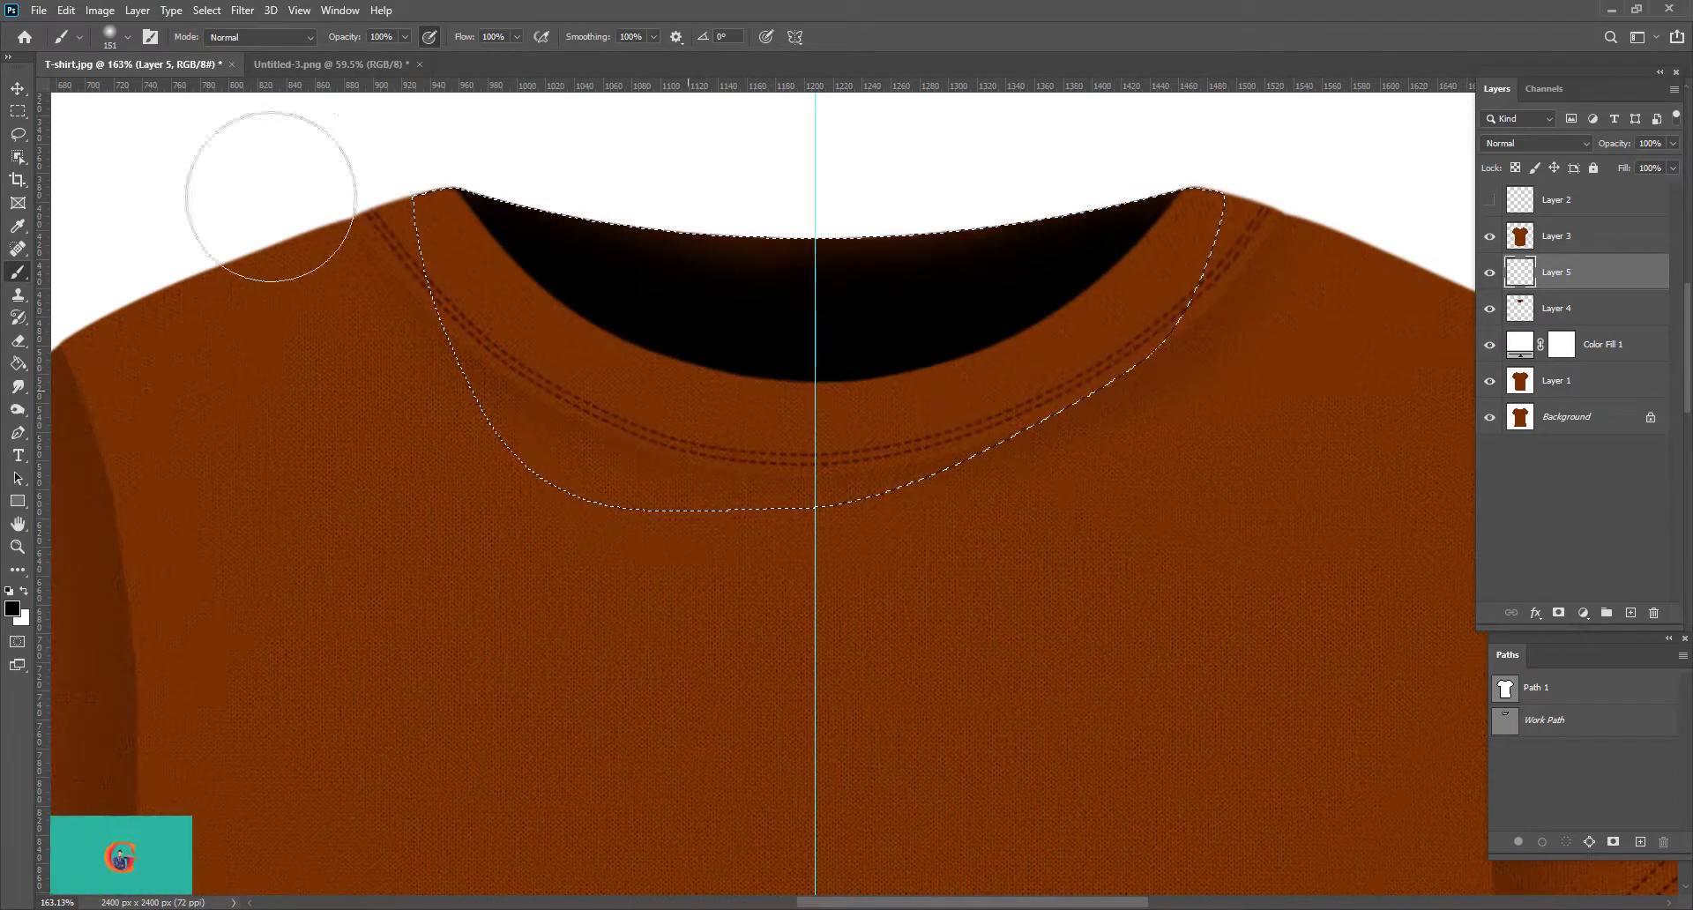
{"action": "key", "text": "ctrl+d"}
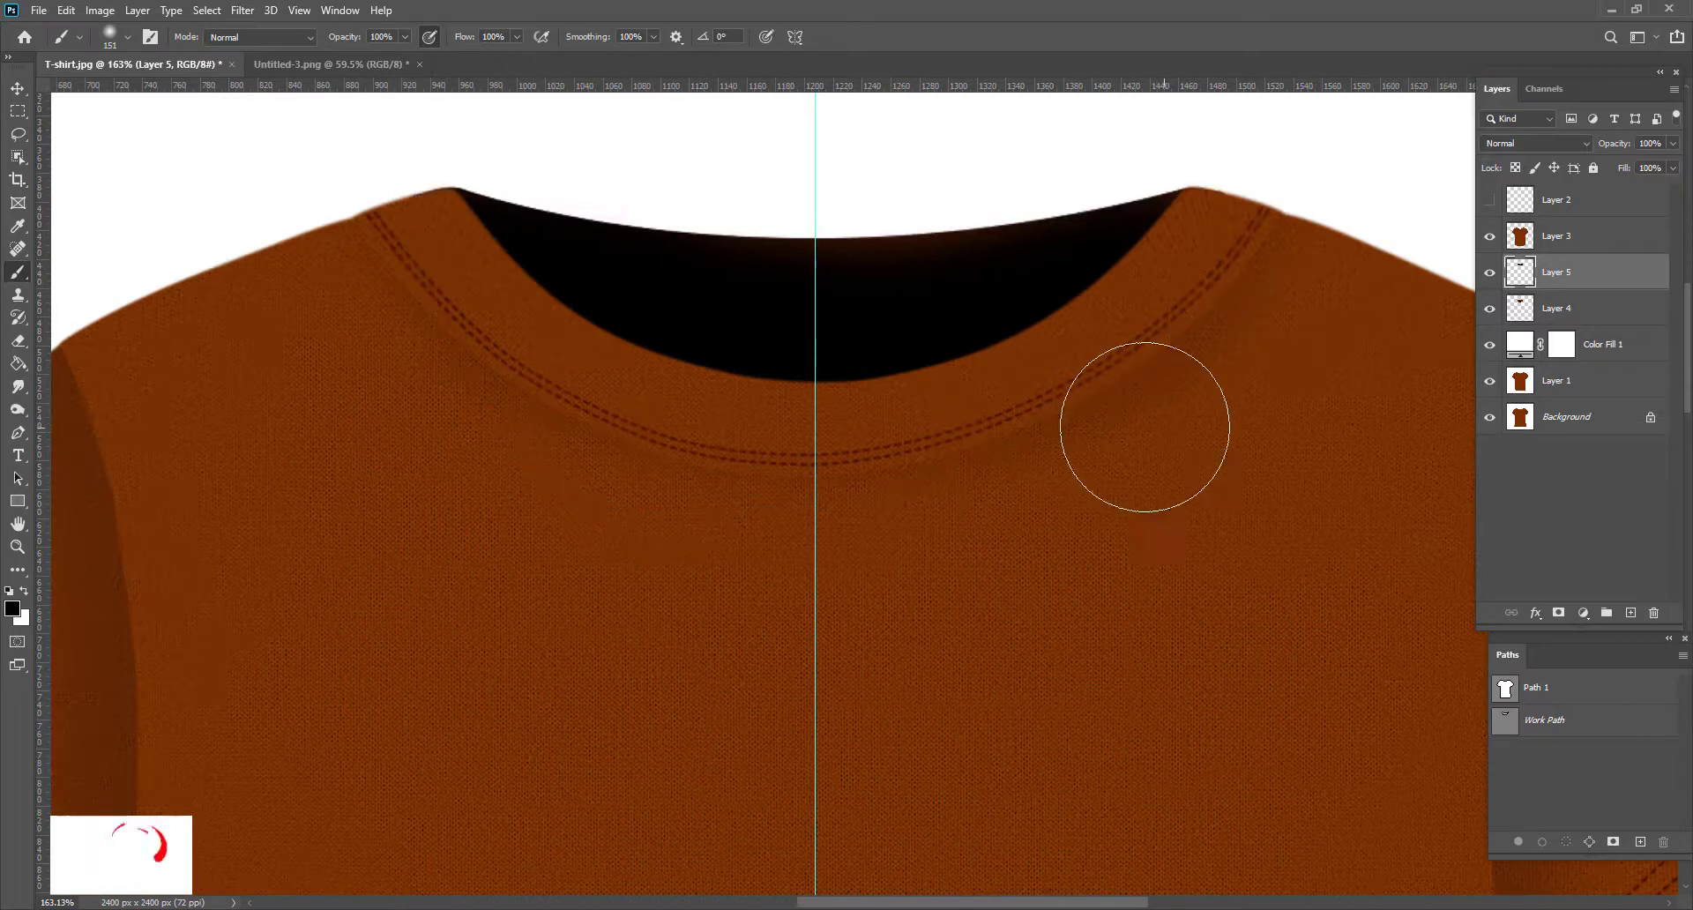
Step: Set Layer 5 to Multiply blending at about 26% opacity
{"action": "left_click", "coordinate": [1587, 142]}
{"action": "left_click", "coordinate": [1515, 214]}
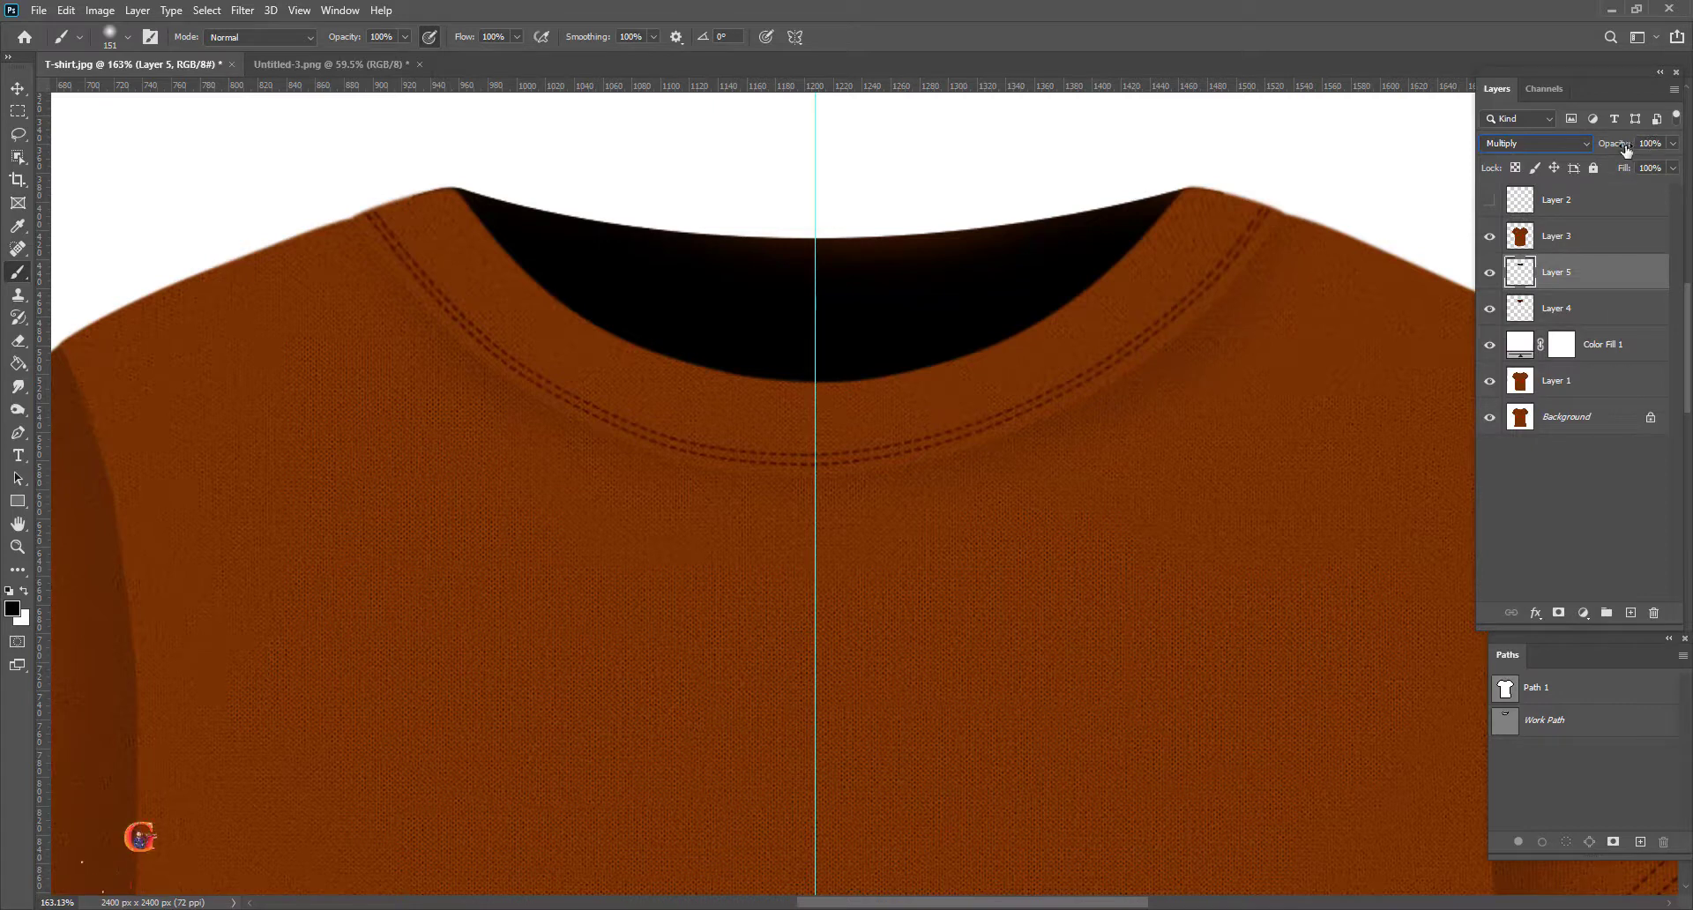
{"action": "left_click_drag", "start_coordinate": [1627, 150], "coordinate": [1571, 152]}
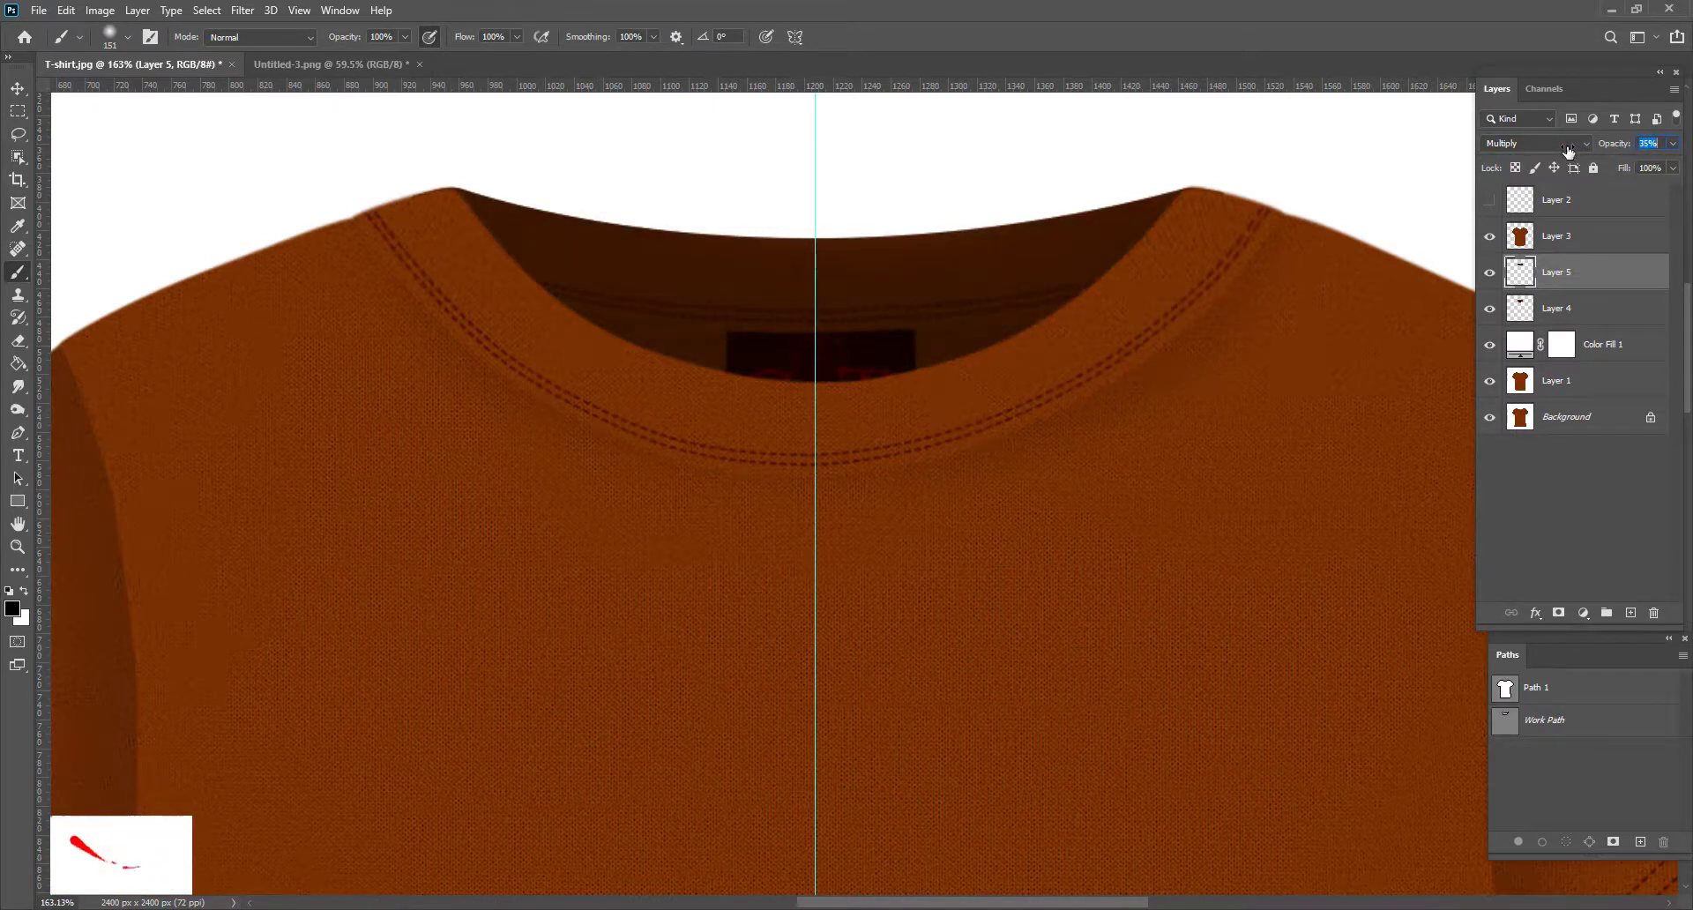
{"action": "left_click_drag", "start_coordinate": [1092, 317], "coordinate": [1073, 367]}
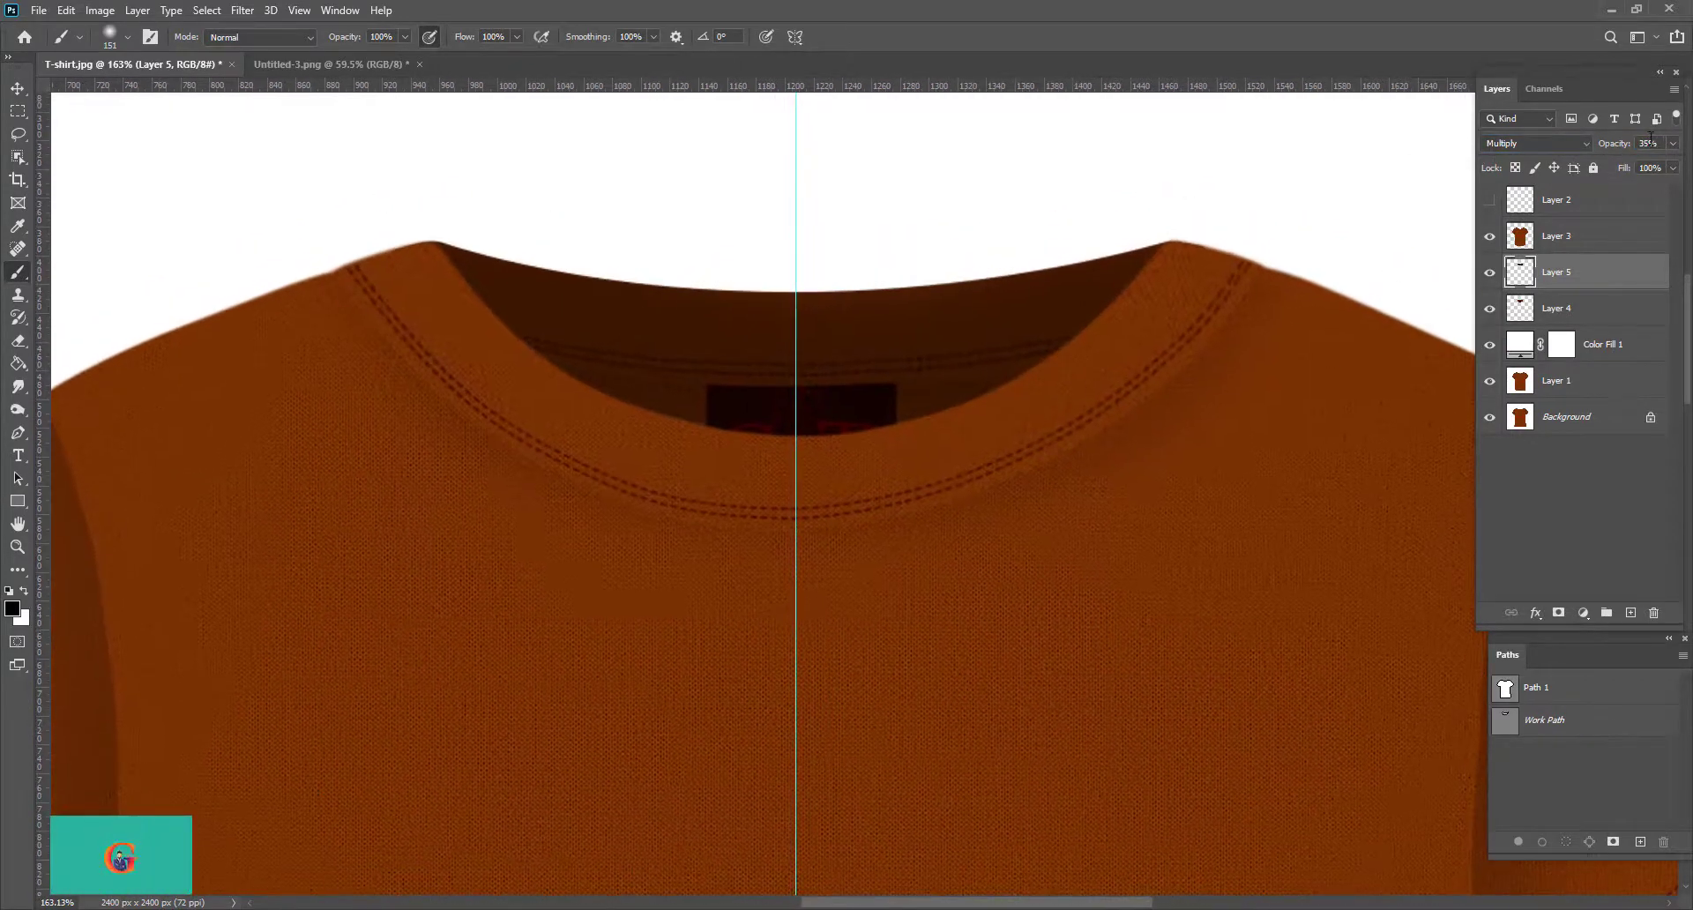
{"action": "left_click_drag", "start_coordinate": [1608, 152], "coordinate": [1609, 151]}
Step: Erase excess shadow with a 133 px Soft Round eraser, toggling Layer 5 to compare
{"action": "left_click", "coordinate": [19, 342]}
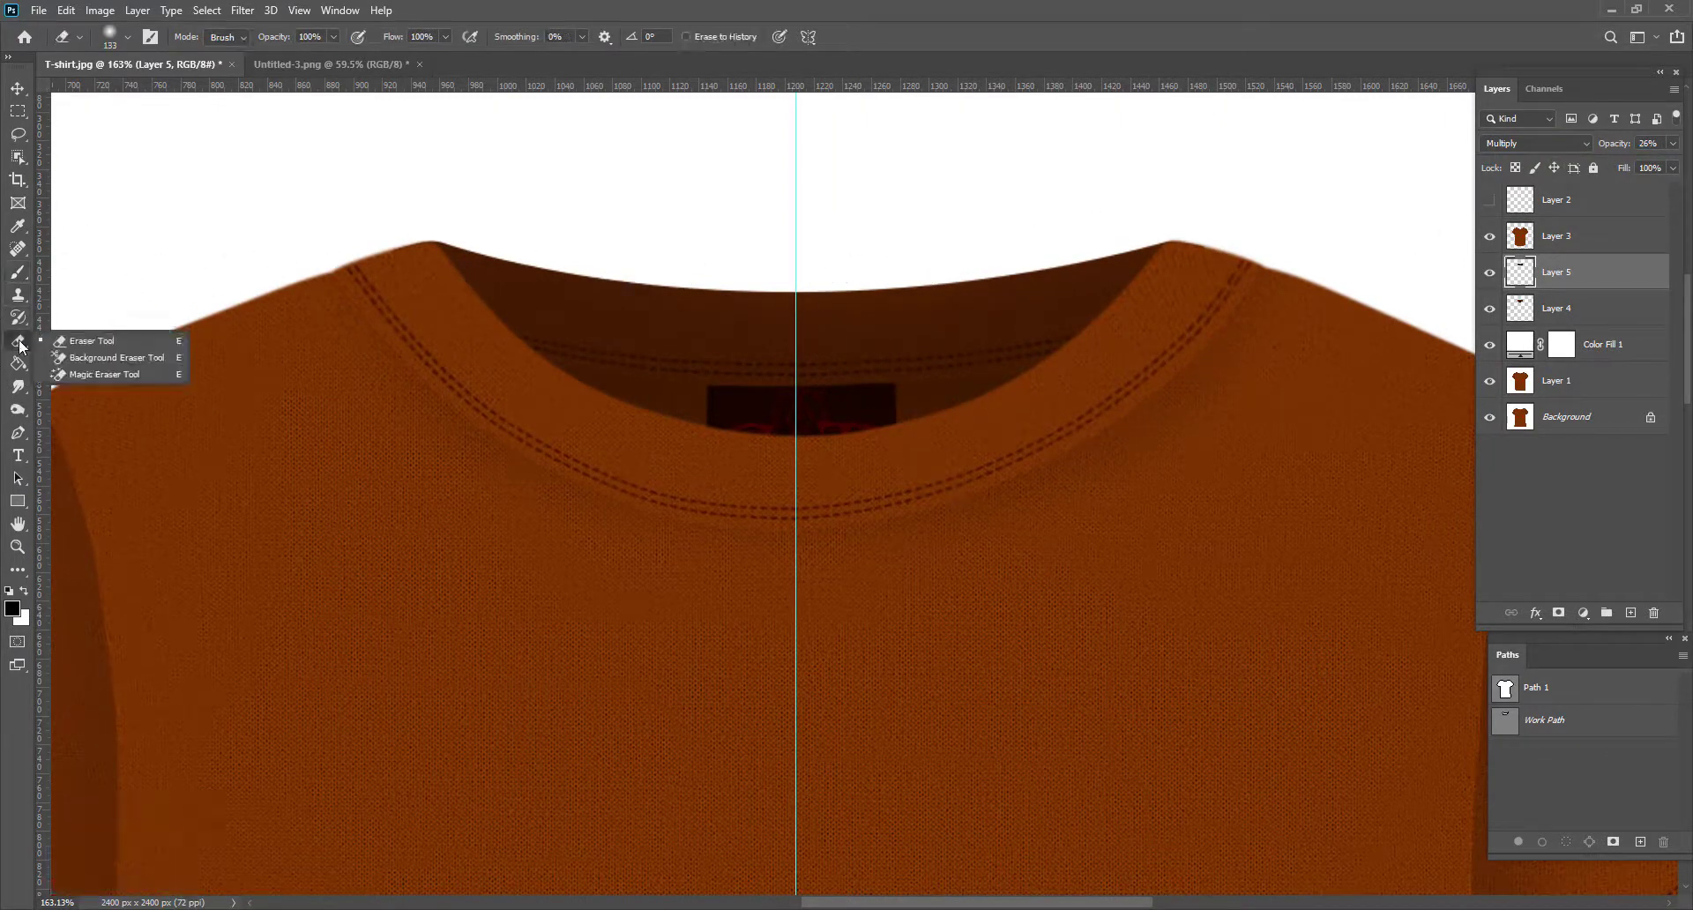
{"action": "left_click", "coordinate": [92, 341]}
{"action": "right_click", "coordinate": [510, 415]}
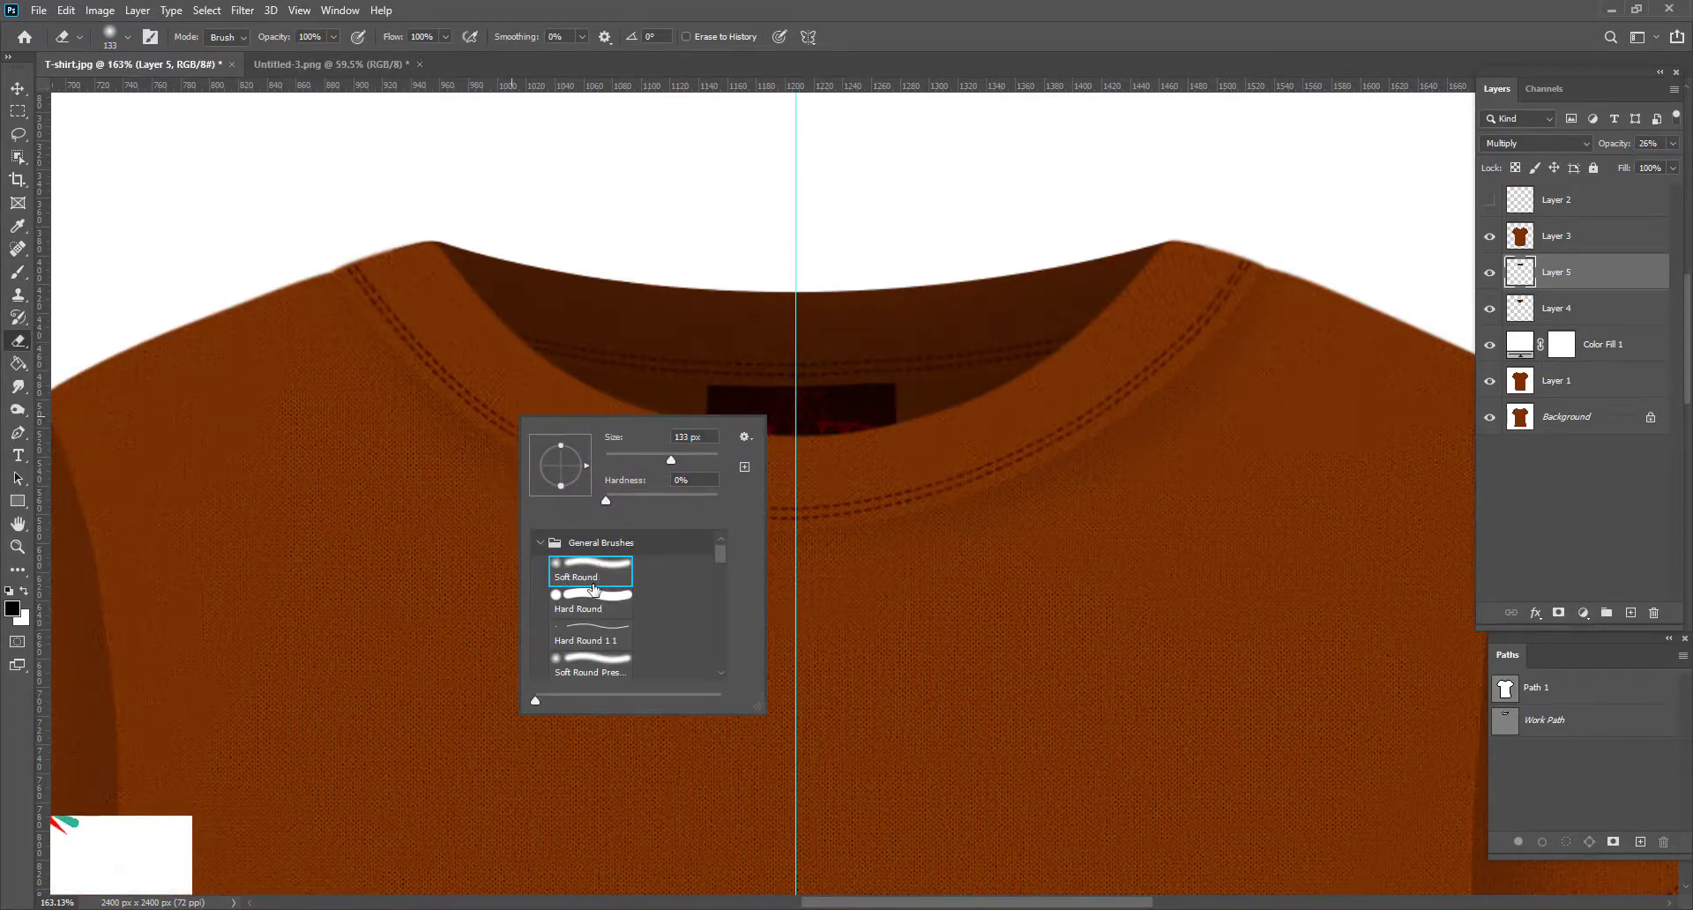
{"action": "left_click", "coordinate": [518, 218]}
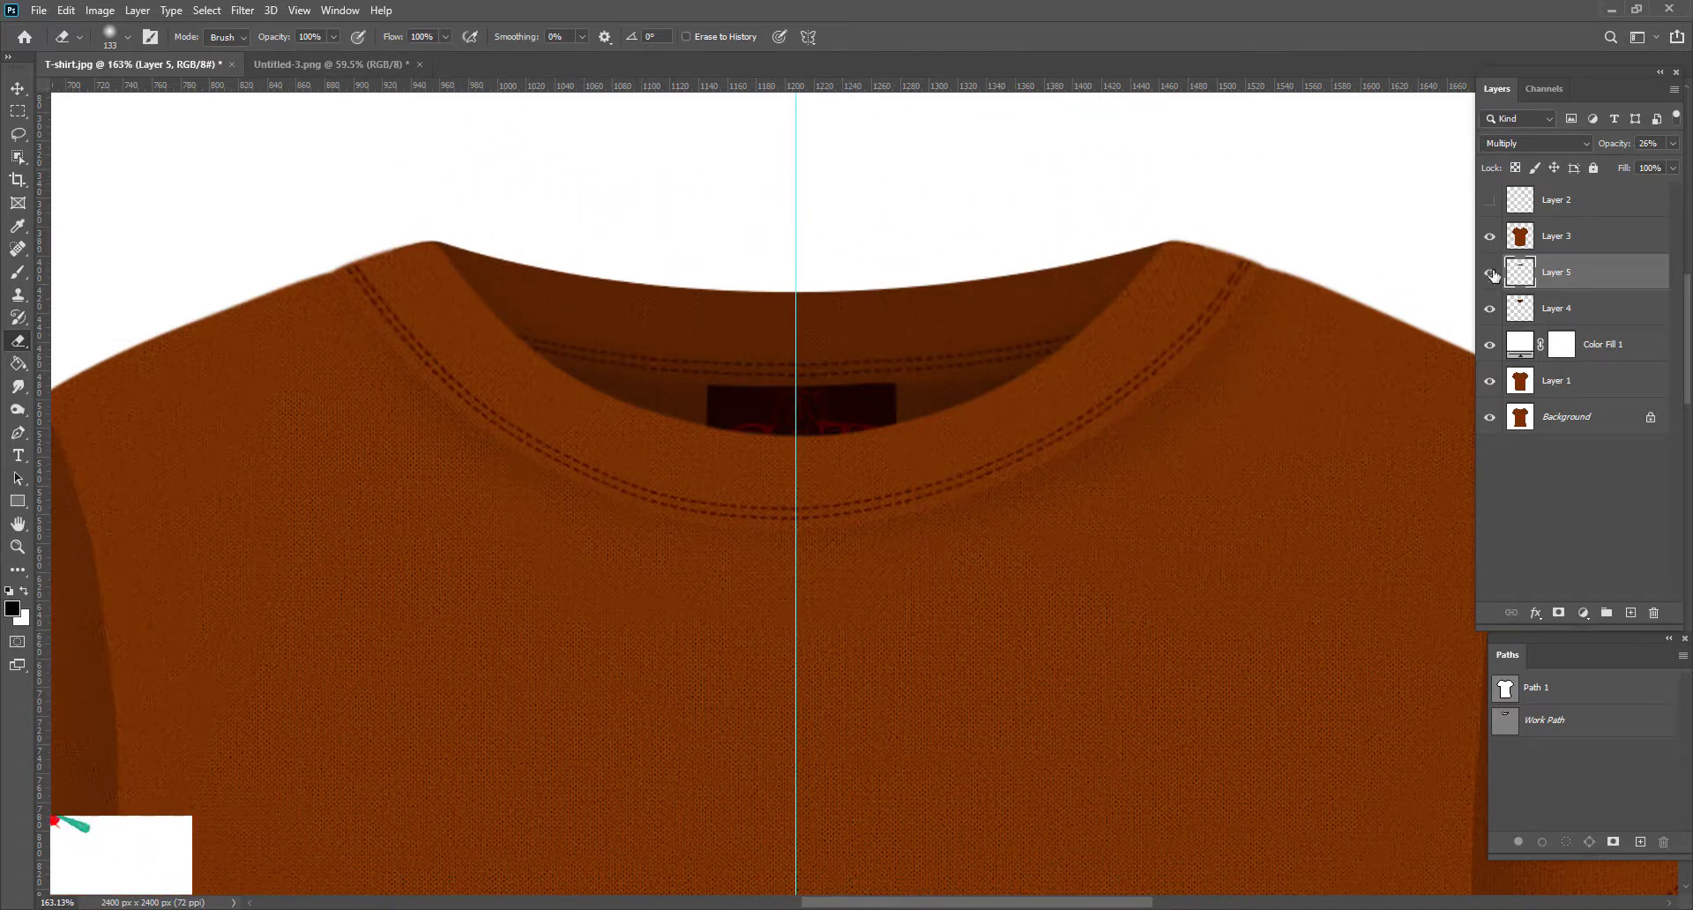
{"action": "left_click", "coordinate": [1490, 273]}
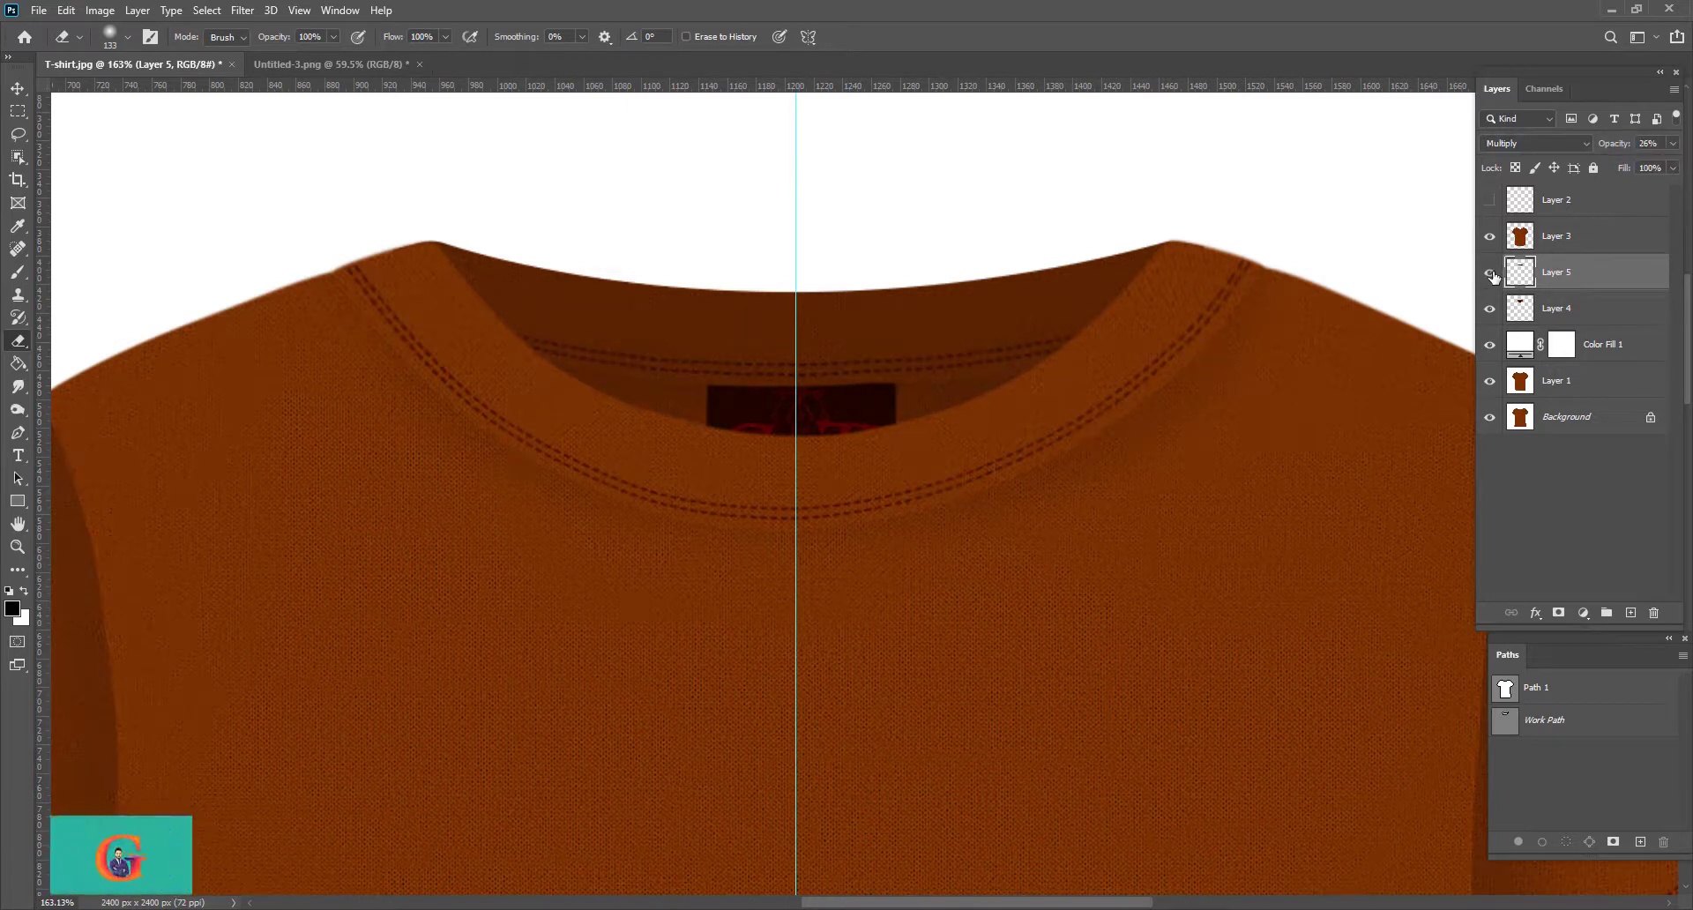
{"action": "scroll", "coordinate": [906, 483], "scroll_direction": "down", "scroll_amount": 5}
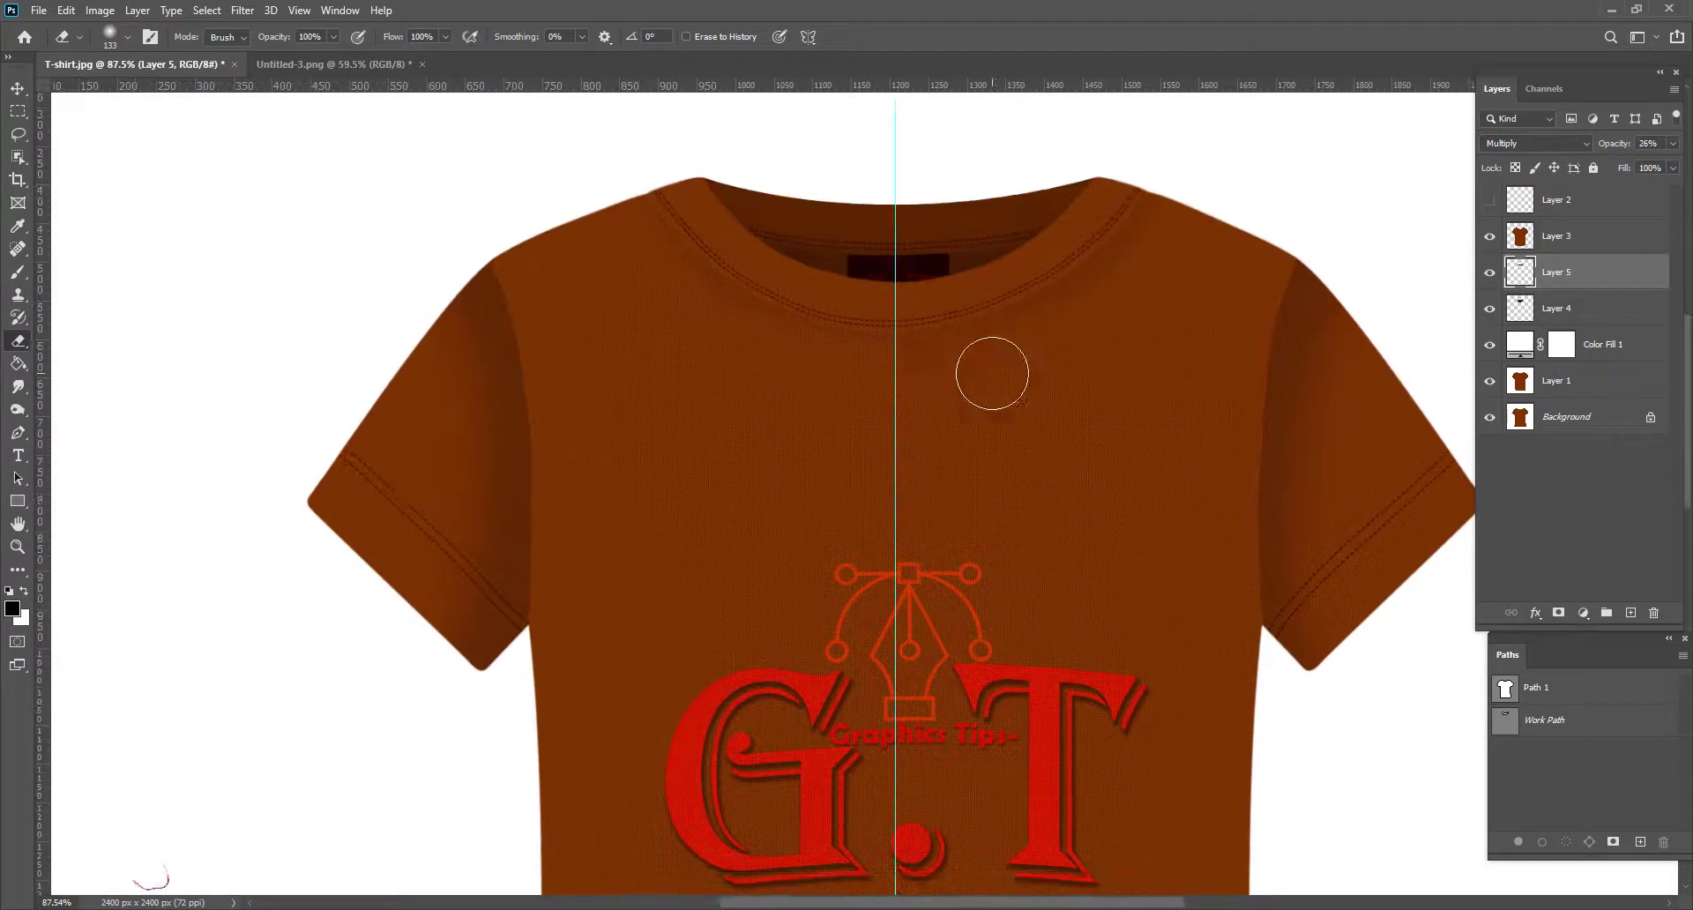
Step: Zoom out, check the shirt by toggling Background, and delete the leftover Work Path
{"action": "scroll", "coordinate": [992, 373], "scroll_direction": "down", "scroll_amount": 3}
{"action": "scroll", "coordinate": [990, 379], "scroll_direction": "down", "scroll_amount": 1}
{"action": "scroll", "coordinate": [999, 389], "scroll_direction": "down", "scroll_amount": 1}
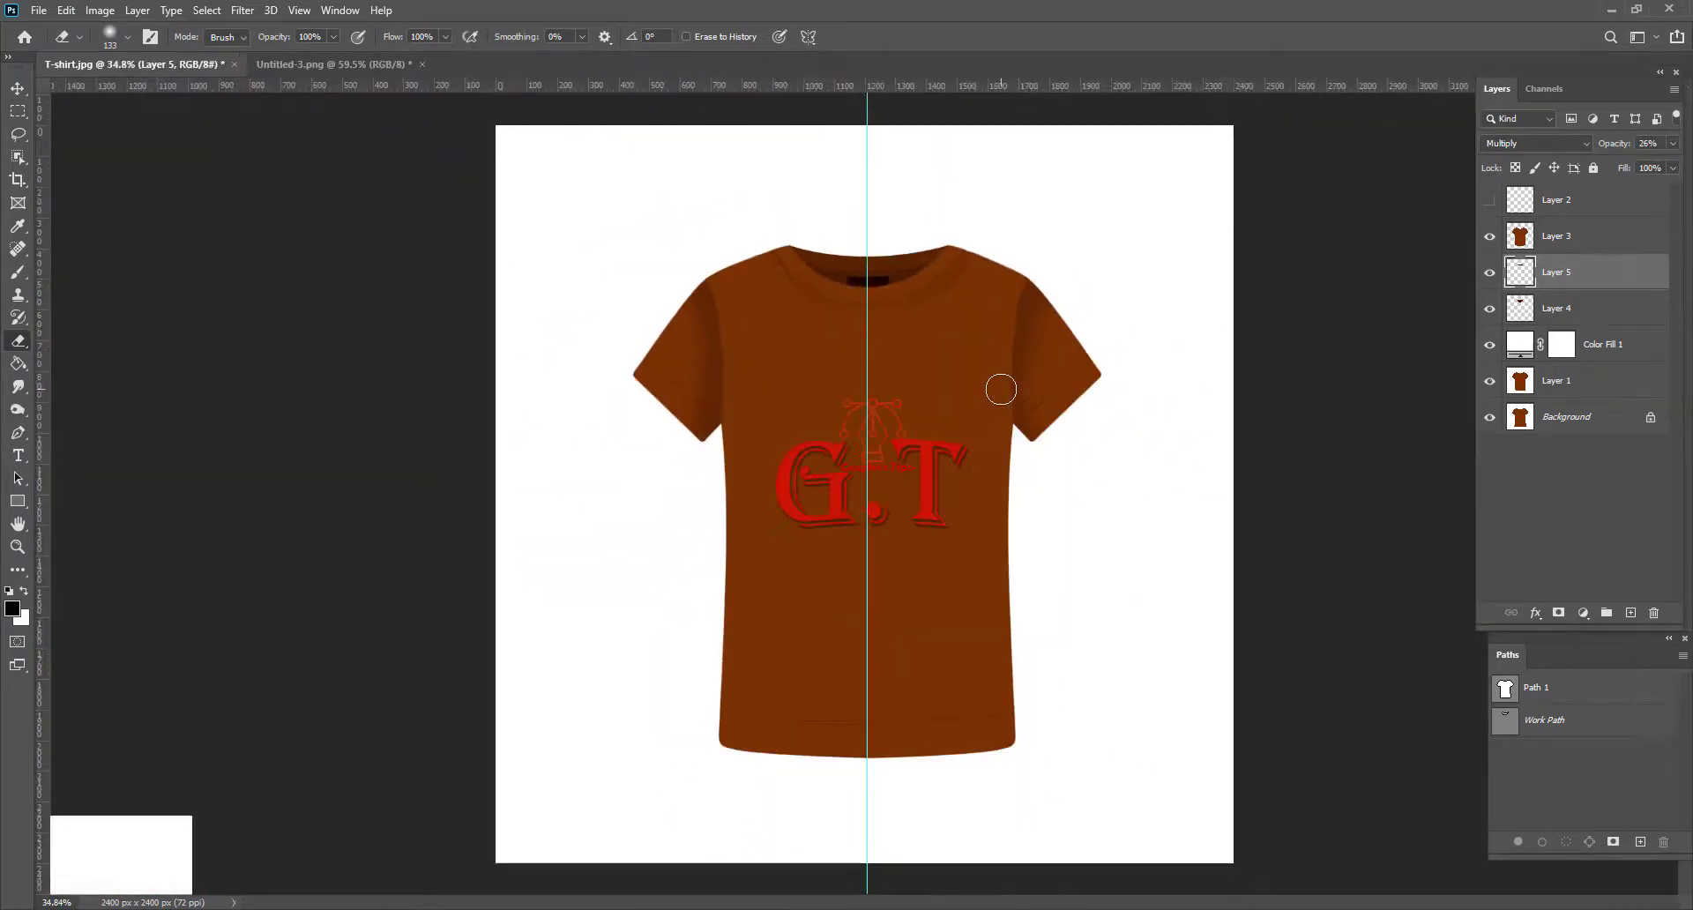
{"action": "left_click", "coordinate": [1492, 421]}
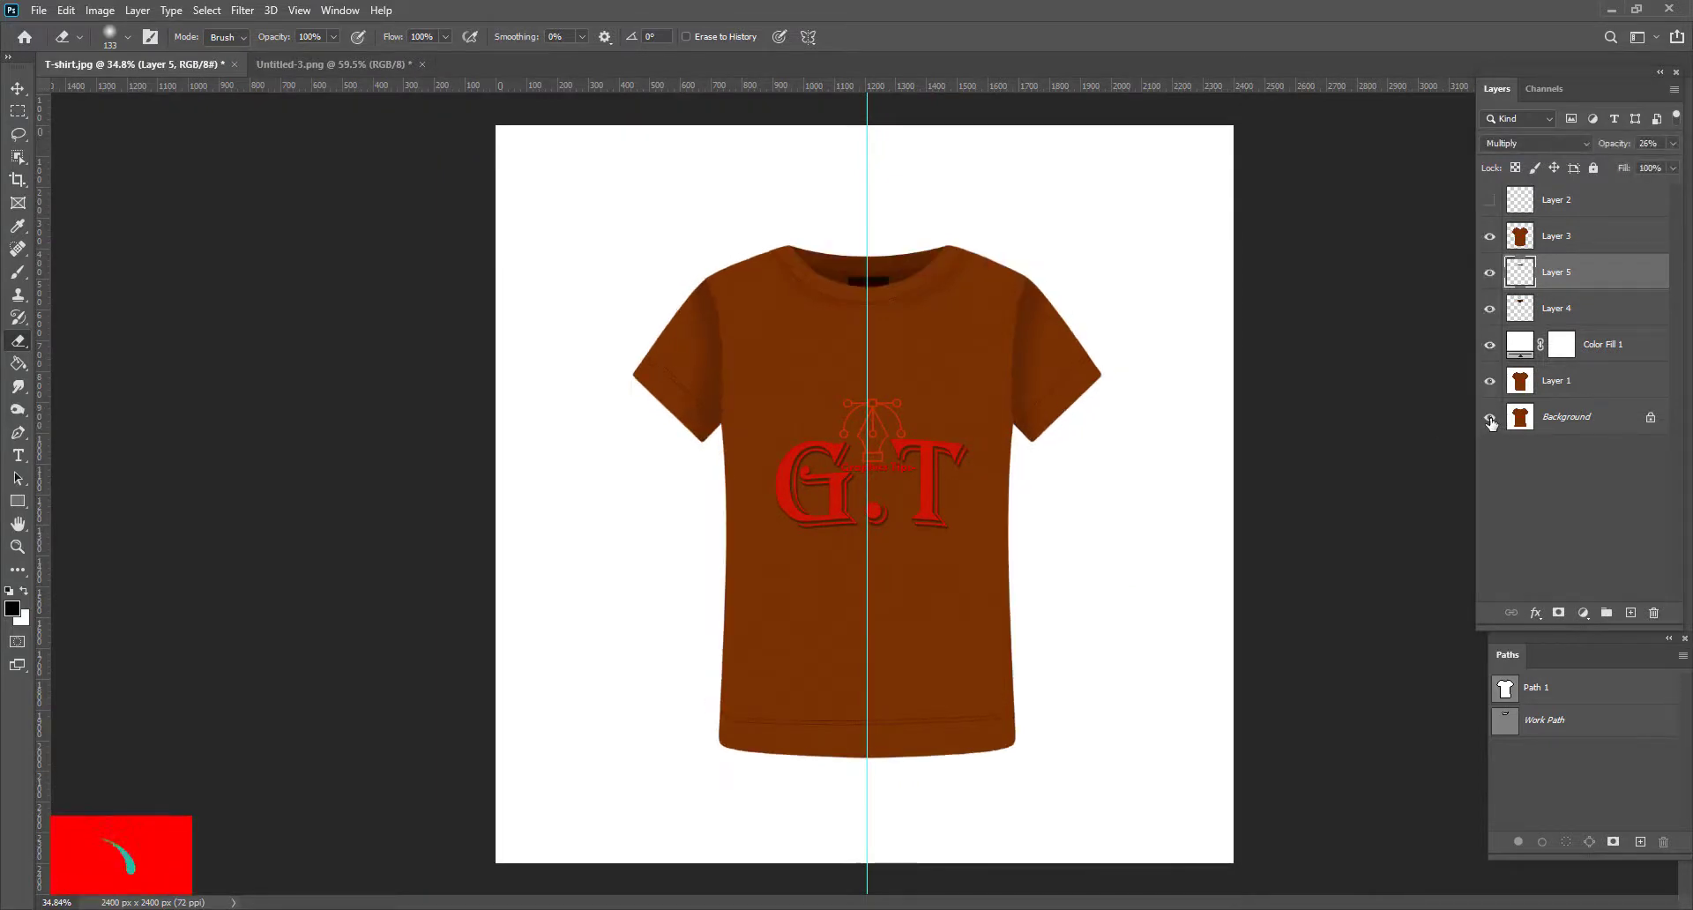
{"action": "left_click_drag", "start_coordinate": [1605, 730], "coordinate": [1640, 754]}
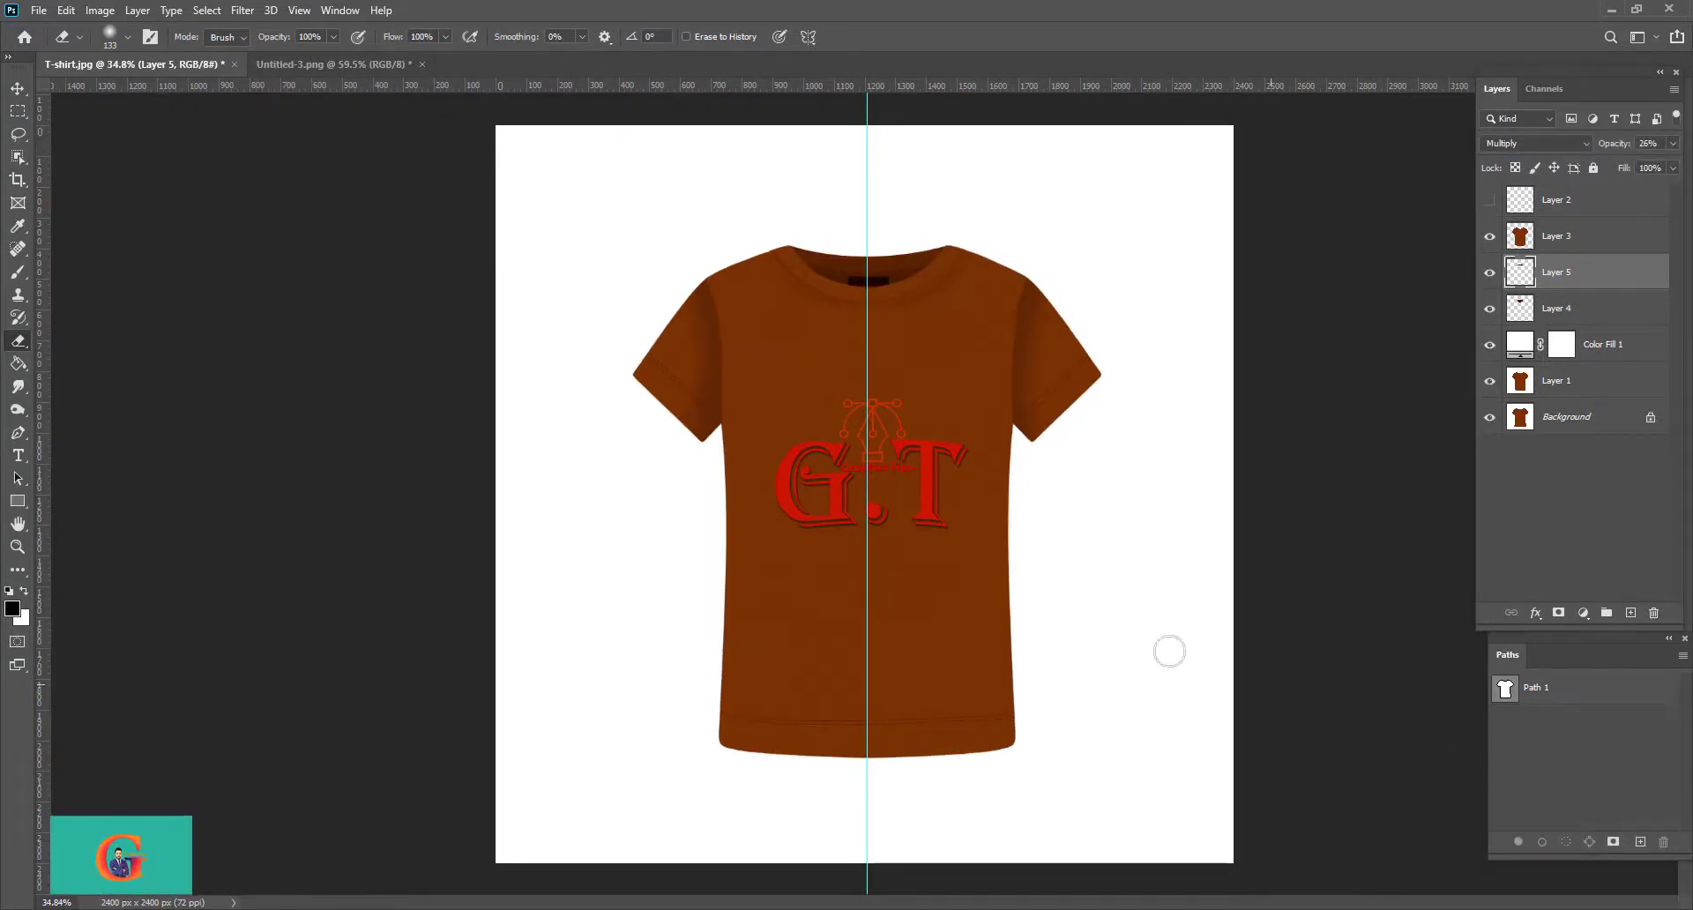